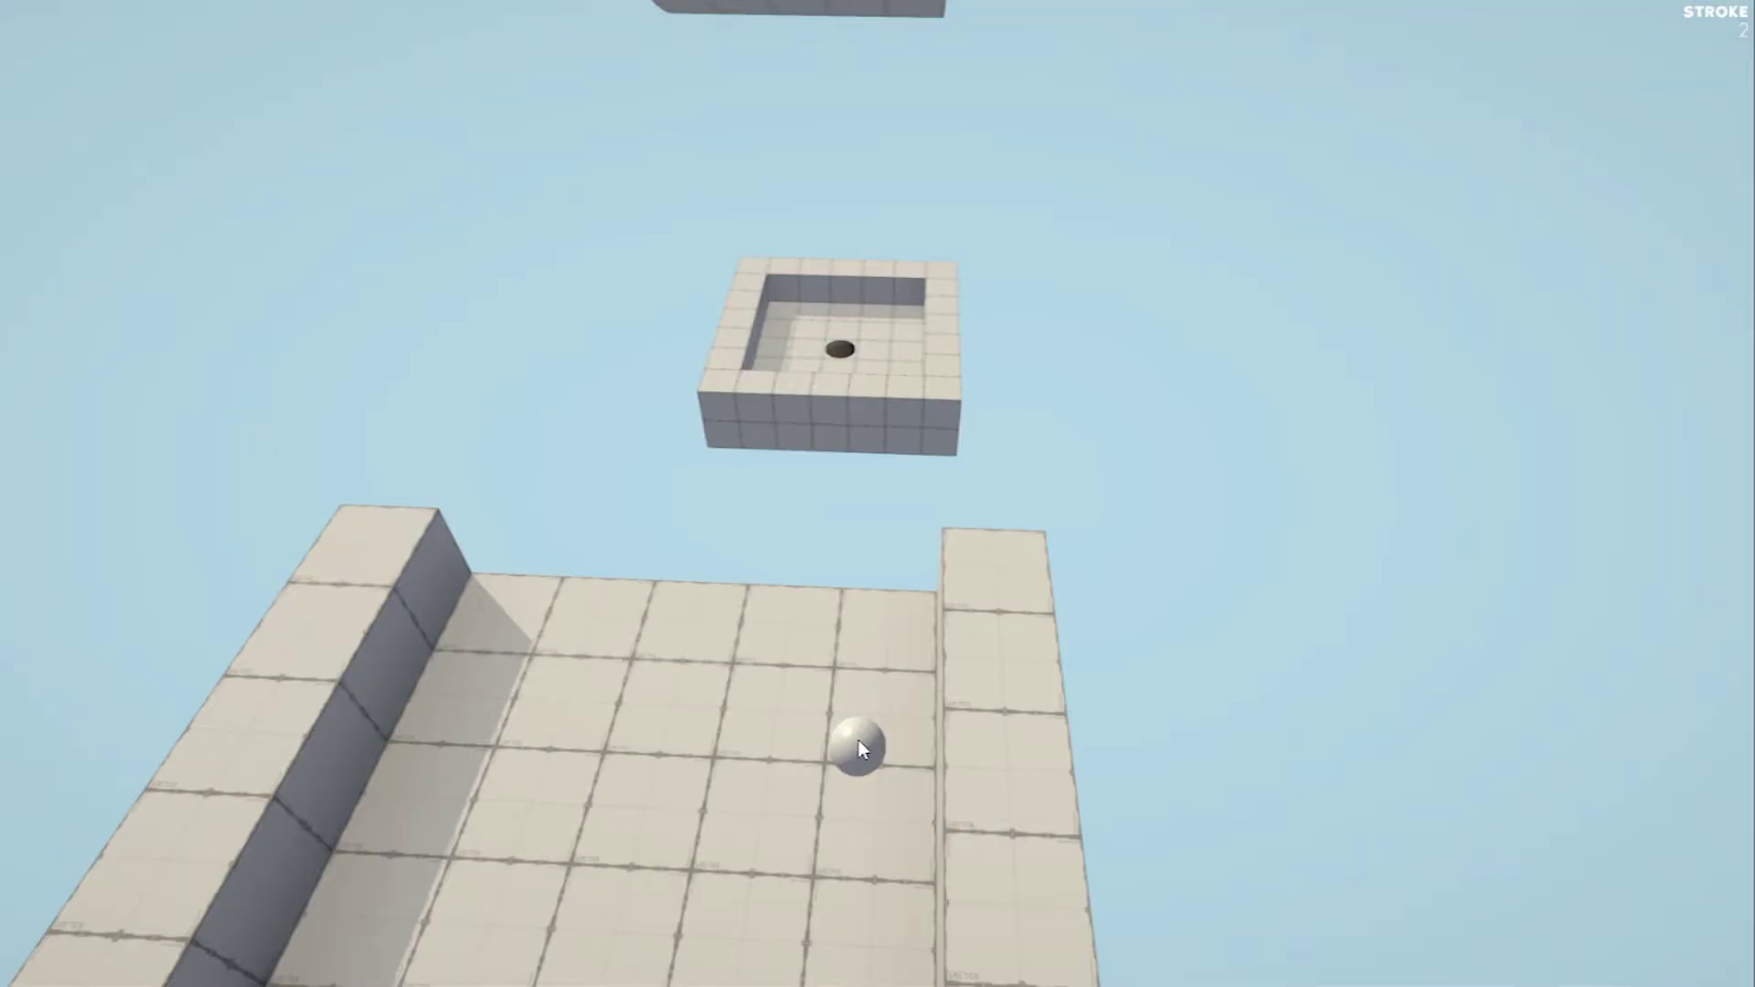
# - Play the demo, shooting the ball twice toward the raised hole and upper platform
pyautogui.moveTo(858, 738); pyautogui.dragTo(841, 267)
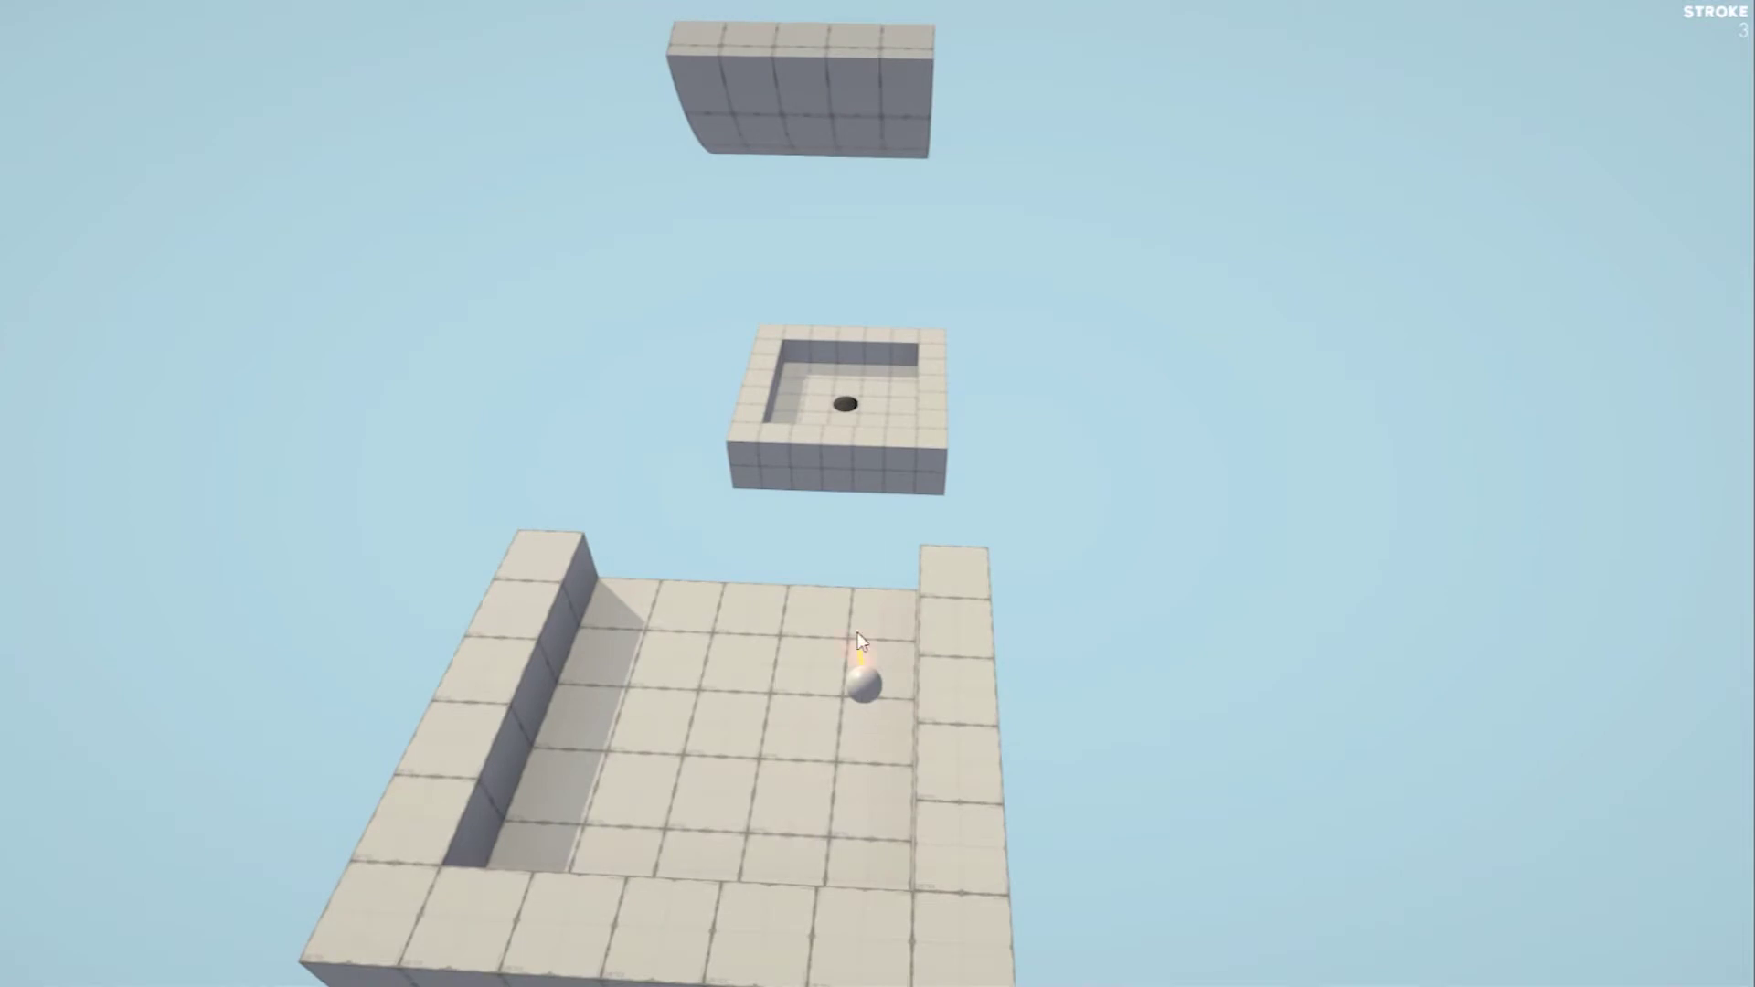
pyautogui.moveTo(862, 642); pyautogui.dragTo(854, 412)
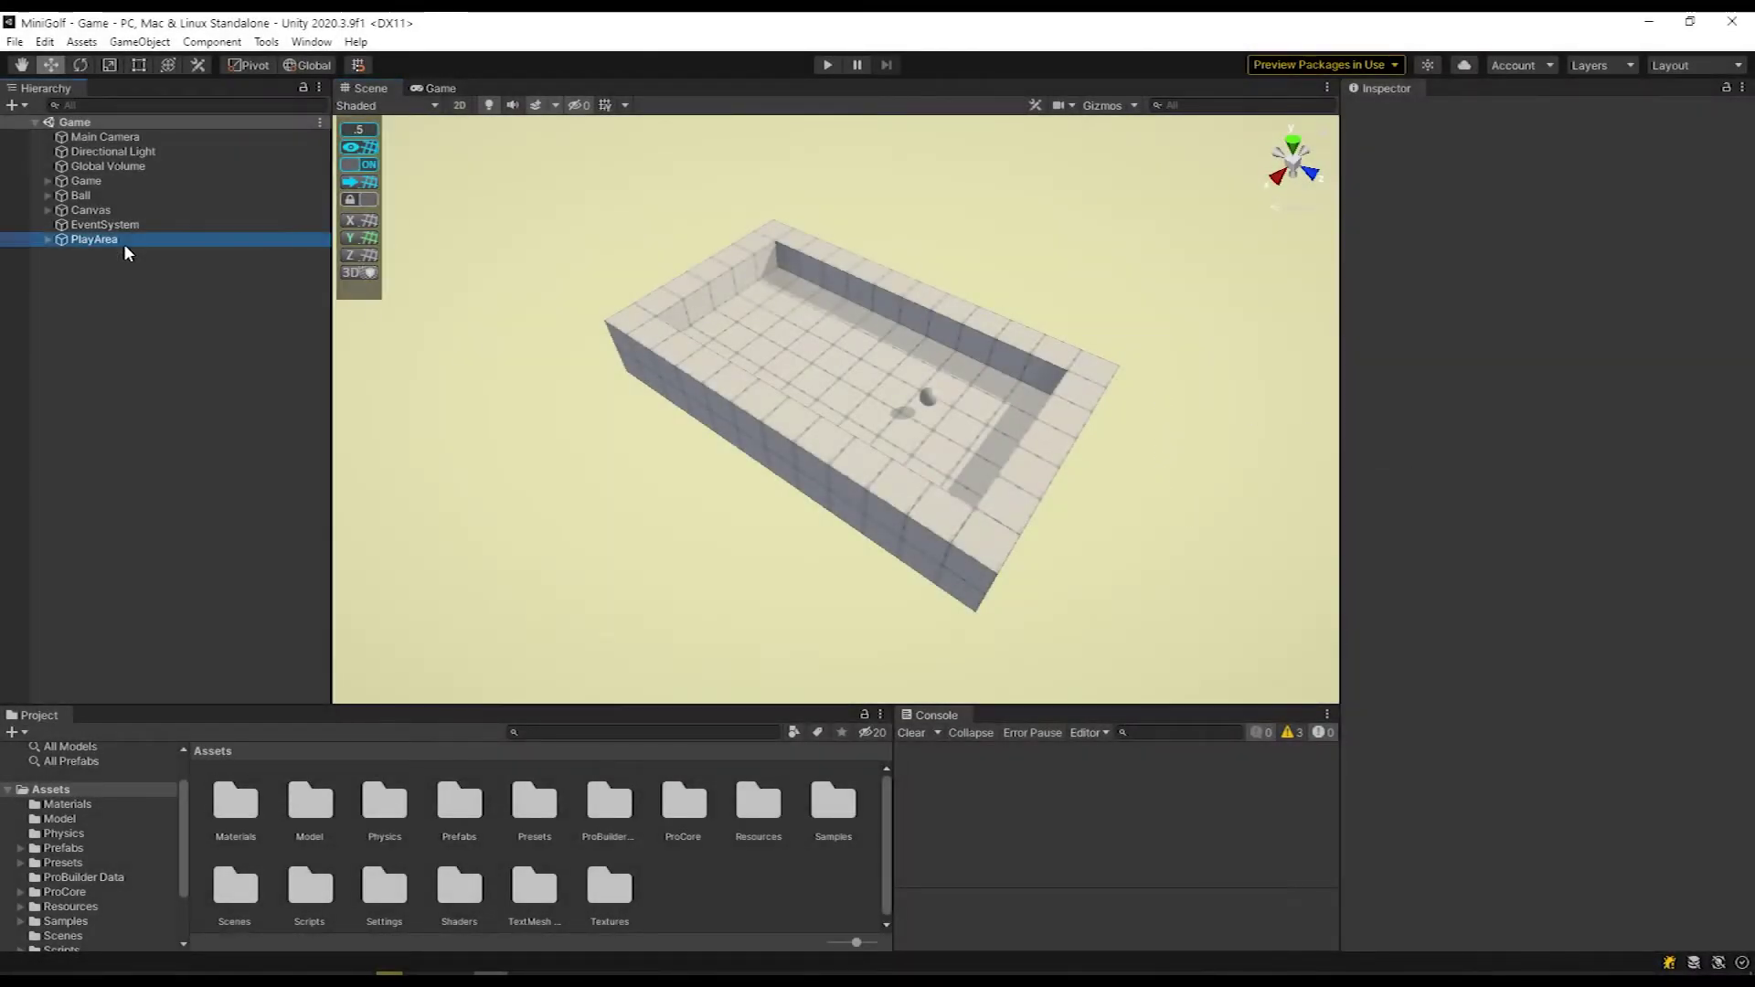
# - Expand PlayArea and inspect the Ground piece's components
pyautogui.click(93, 239)
pyautogui.click(62, 255)
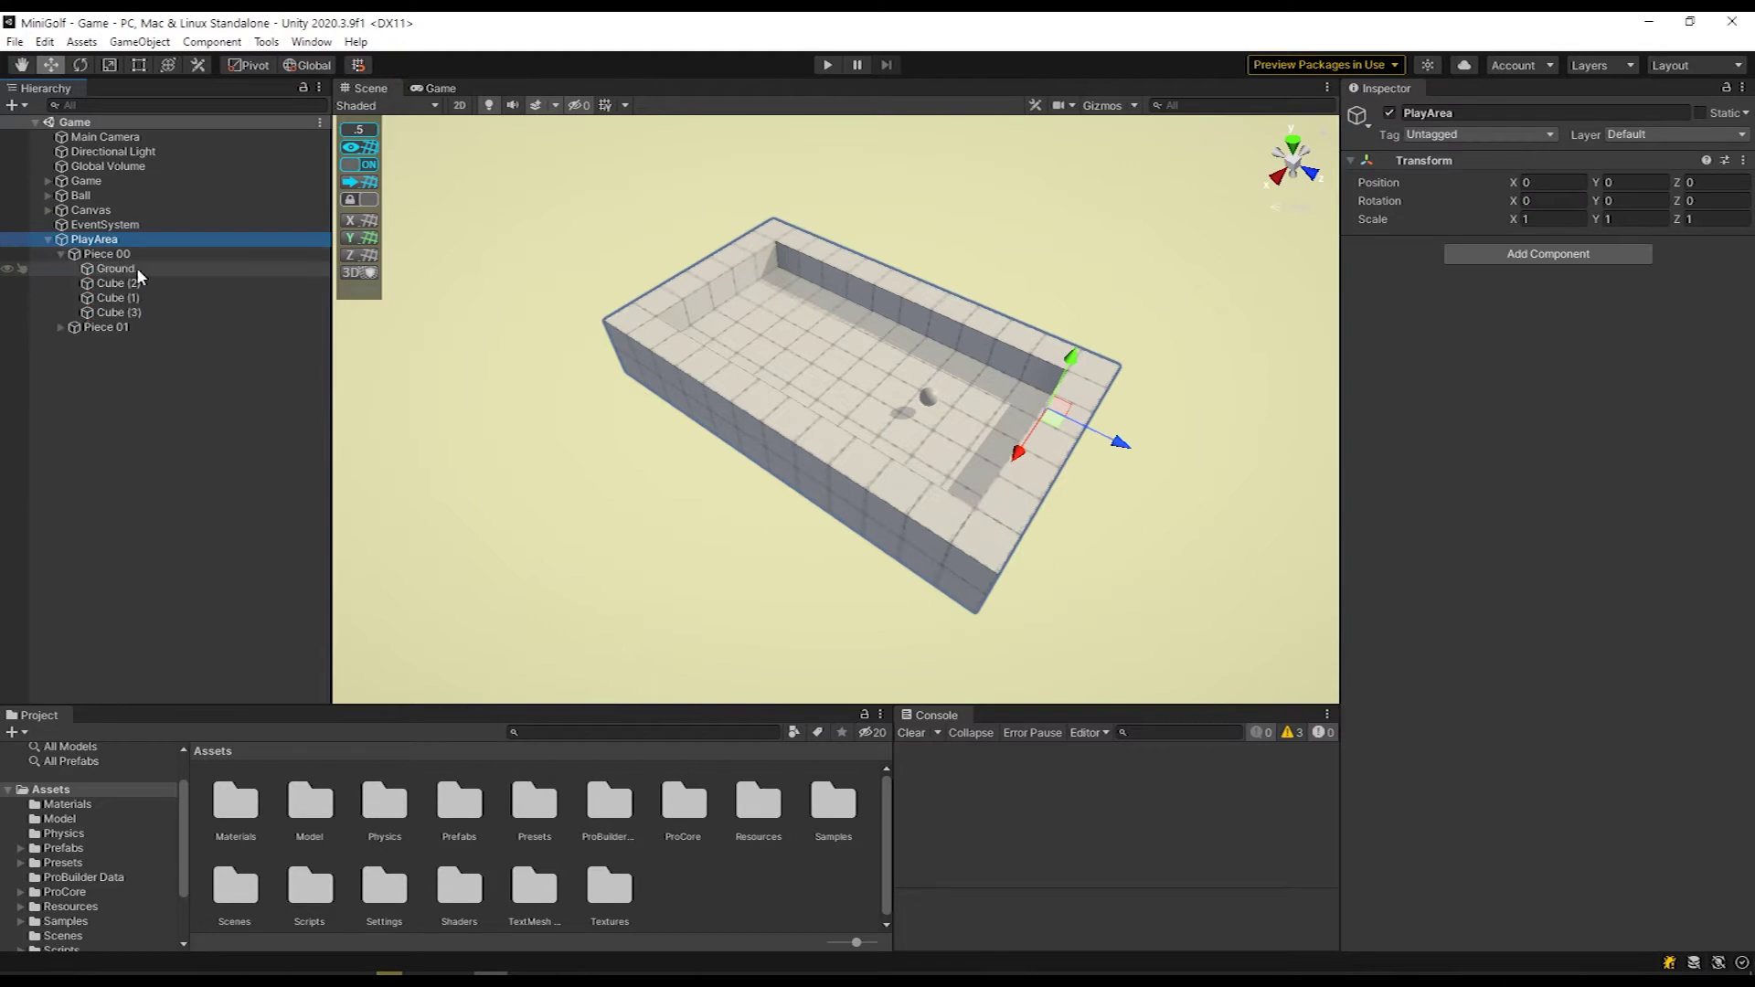
pyautogui.click(135, 267)
pyautogui.moveTo(107, 326)
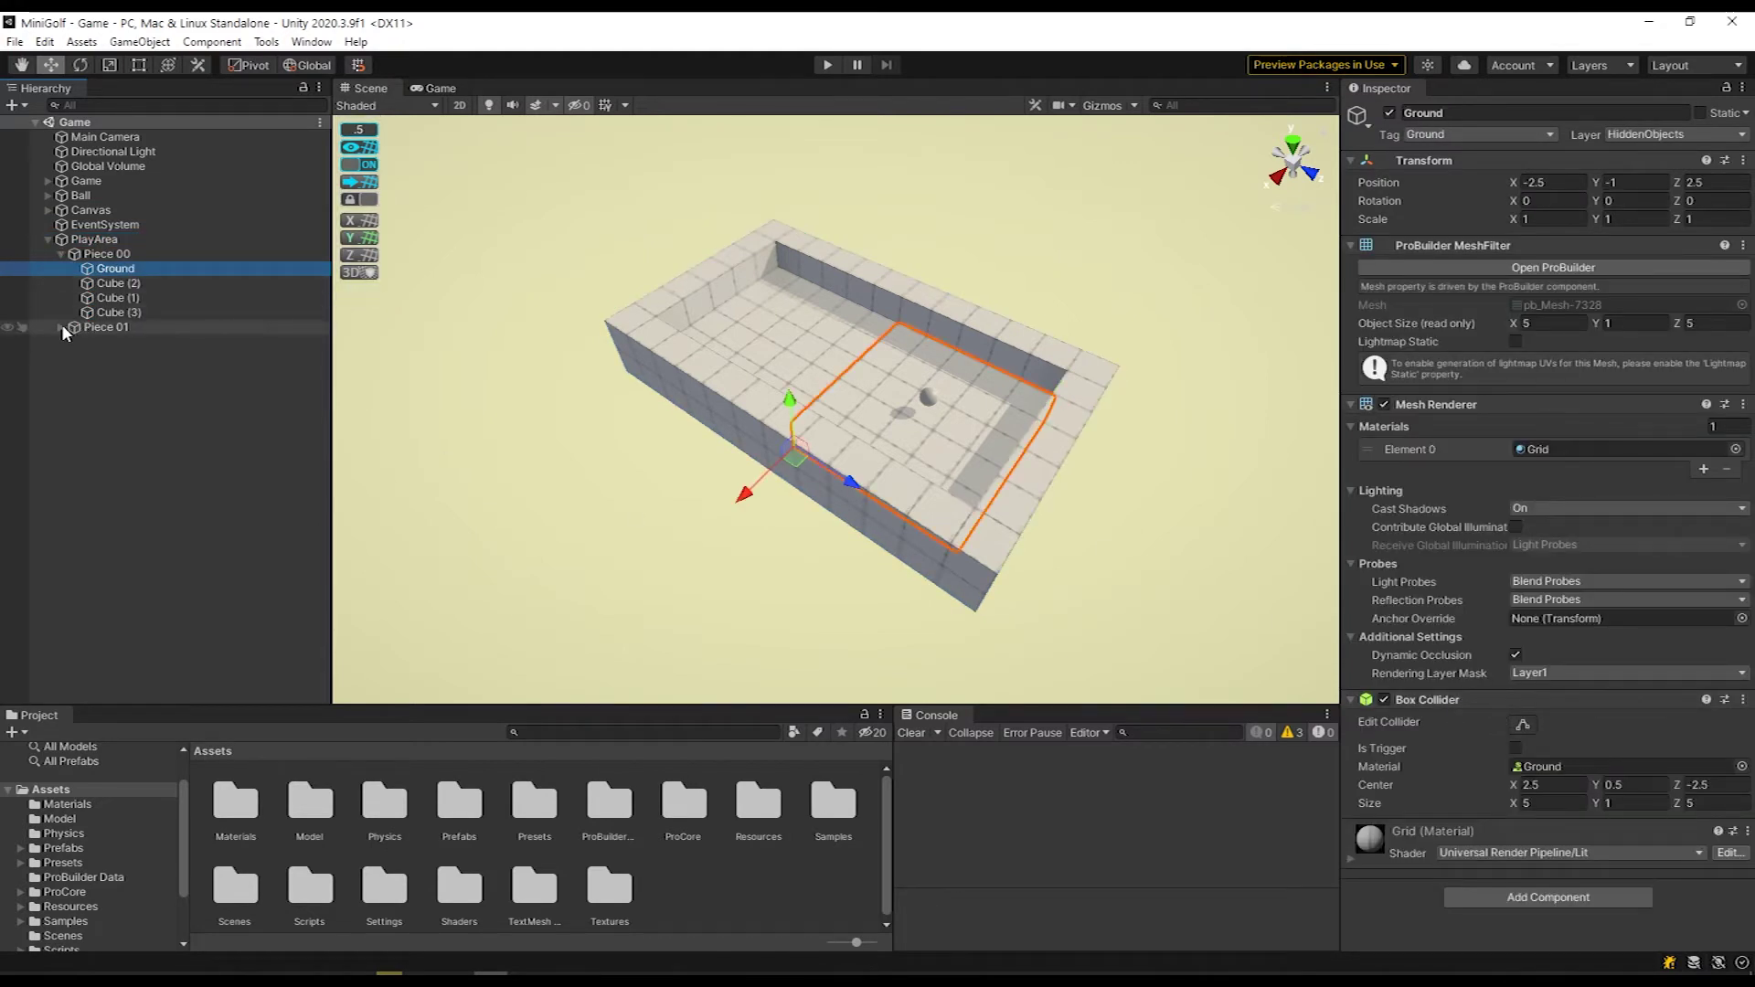
# - Inspect the Ball's physics settings and its Line child's line renderer
pyautogui.click(47, 238)
pyautogui.click(79, 194)
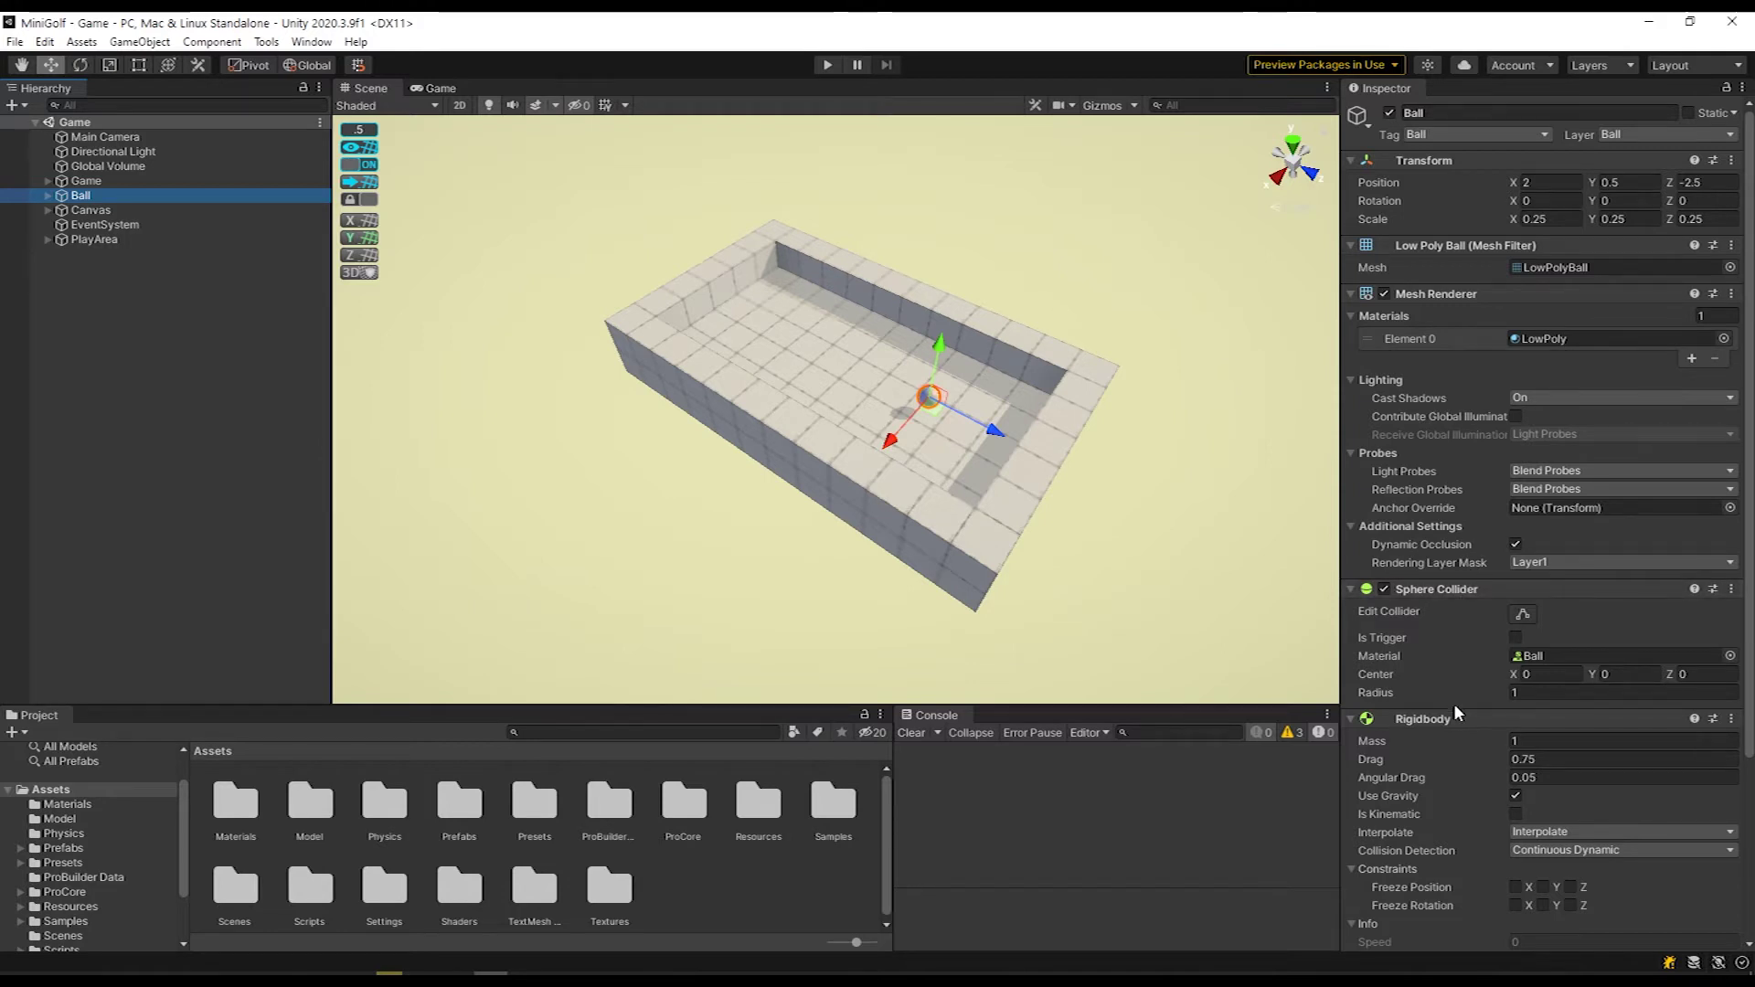
pyautogui.scroll(-4, 1458, 718)
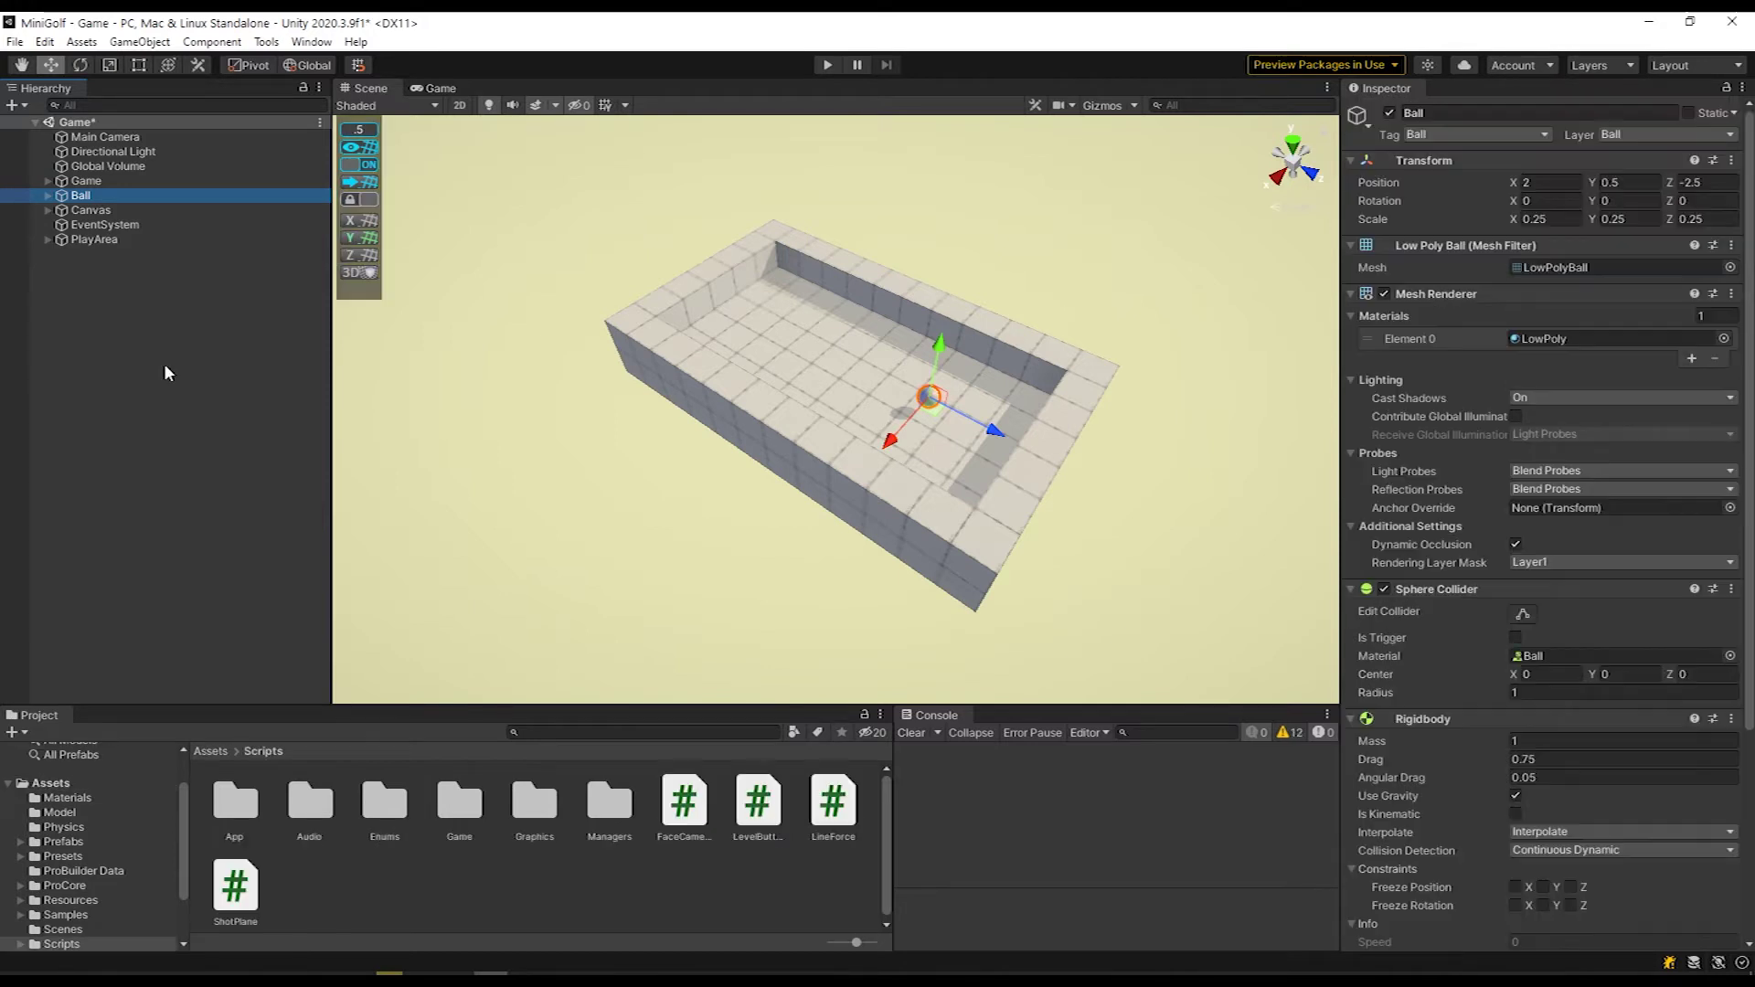
pyautogui.click(49, 197)
pyautogui.click(98, 212)
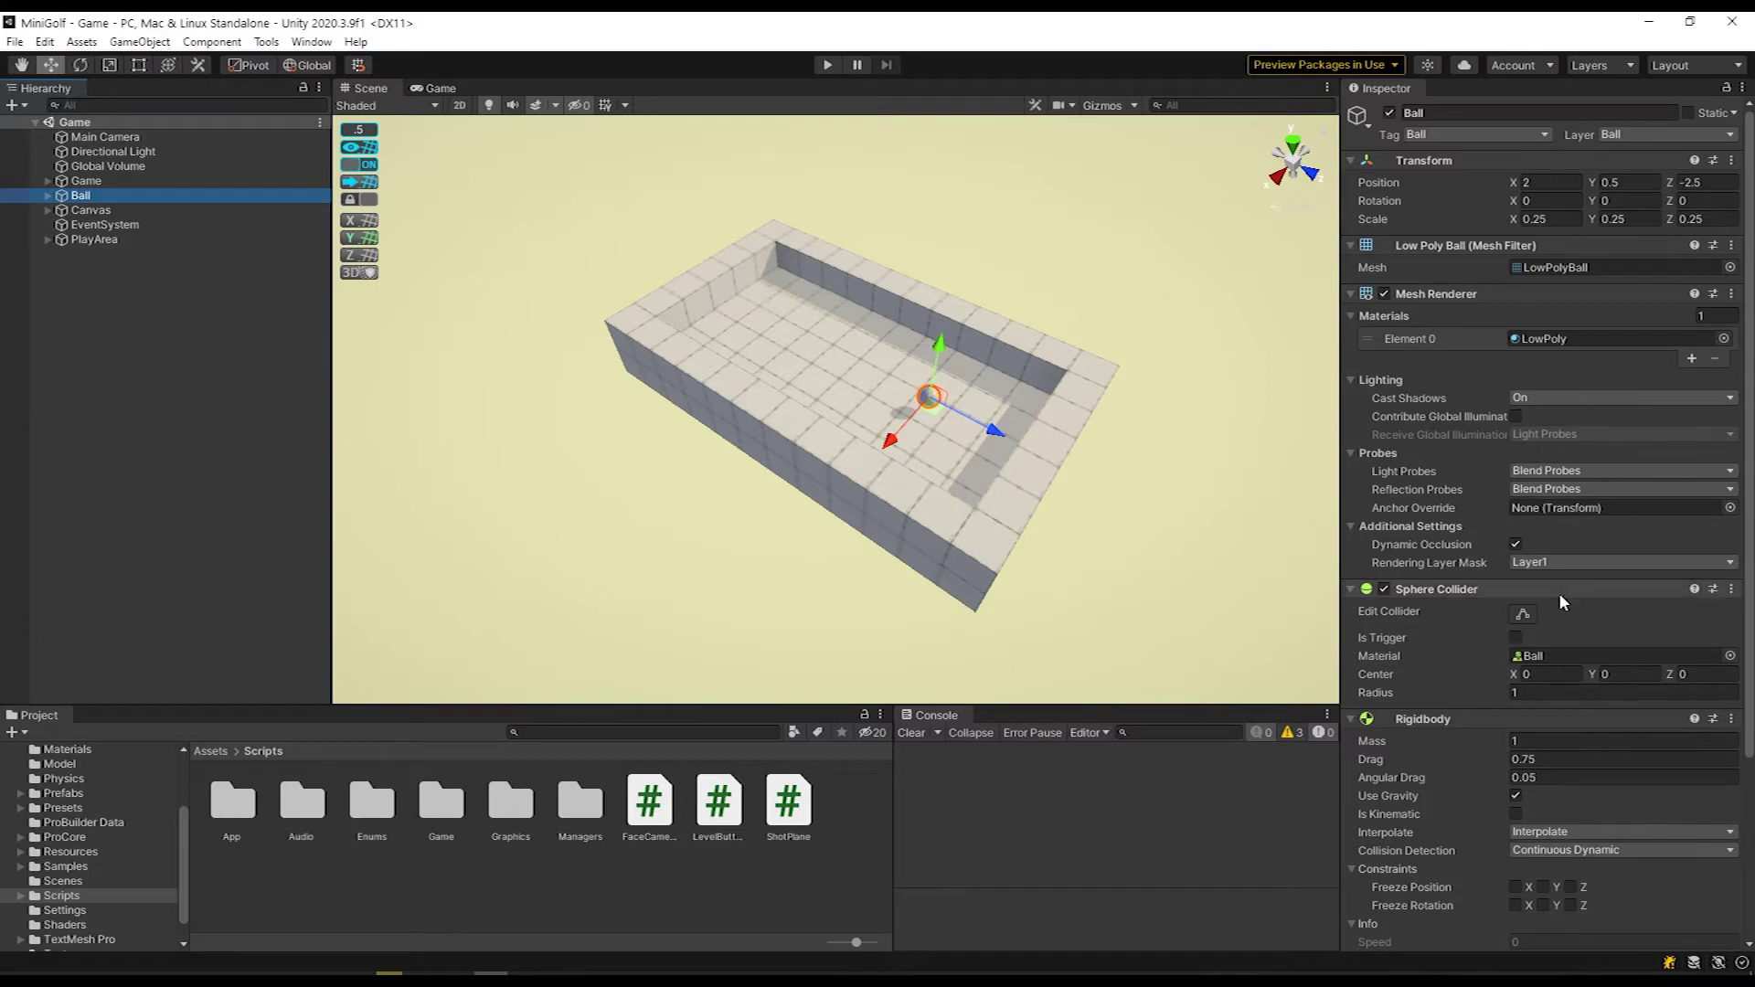
pyautogui.scroll(-5, 1555, 668)
# - Create a new LineForce script component on the Ball
pyautogui.click(1550, 930)
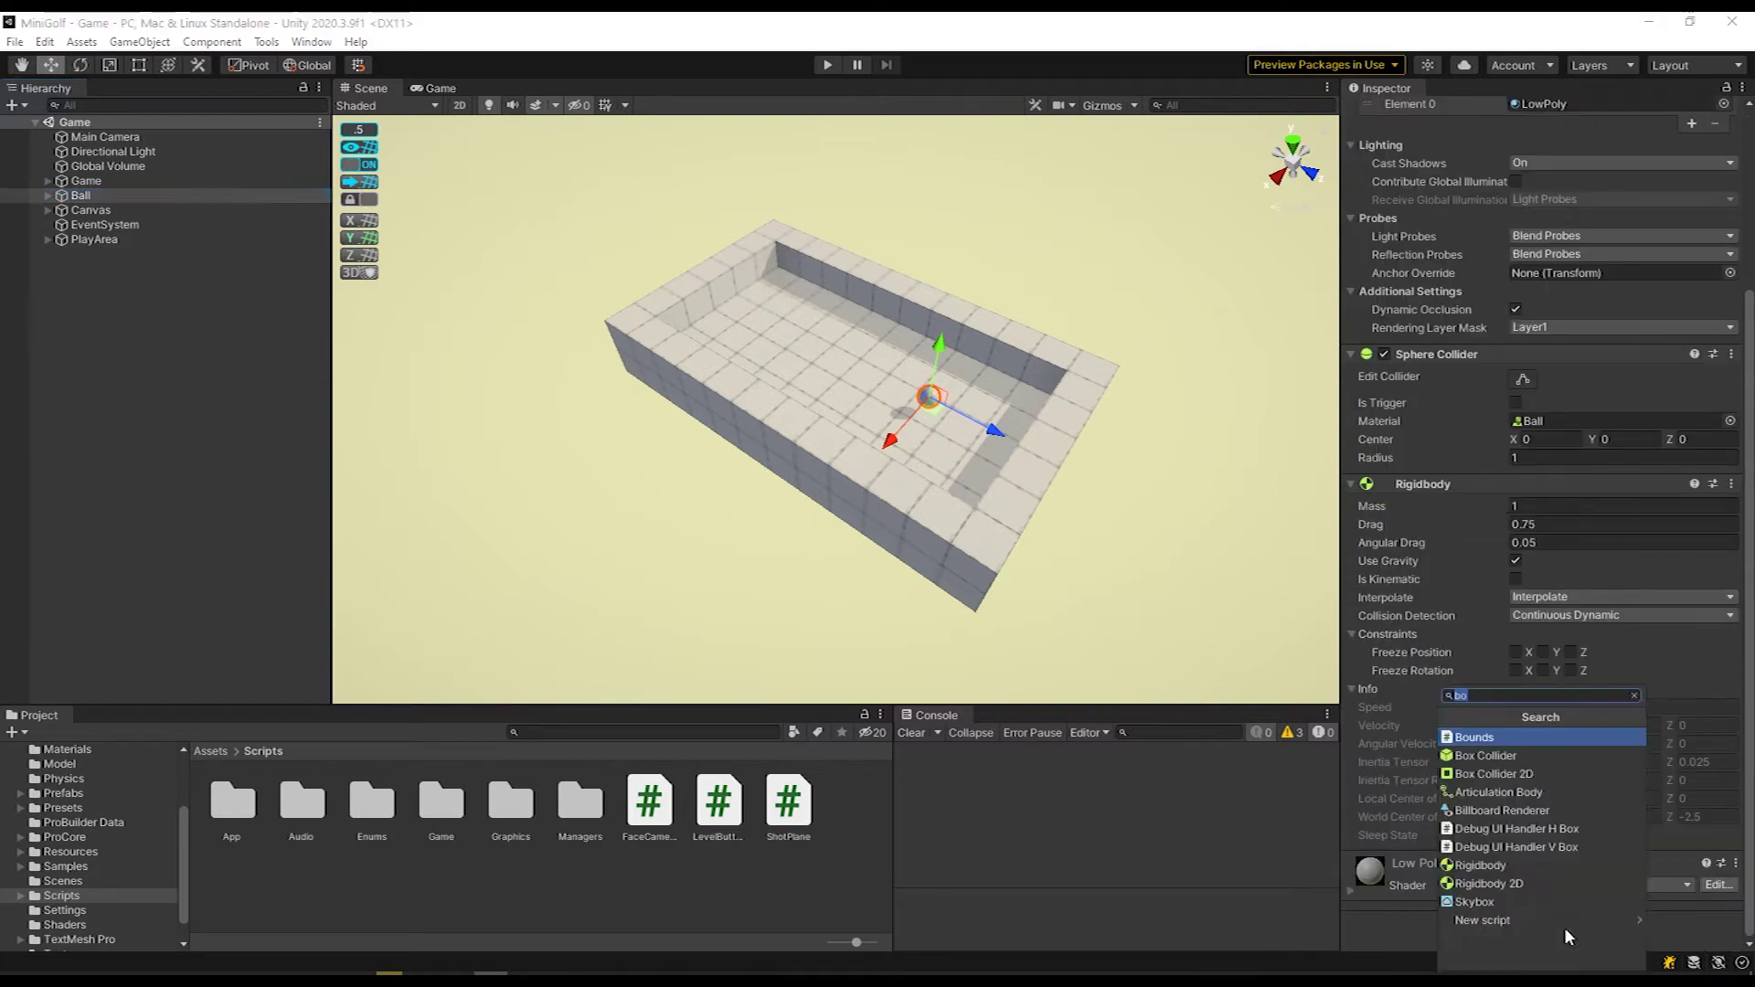
pyautogui.write('bo')
pyautogui.click(1502, 923)
pyautogui.write('LineForce')
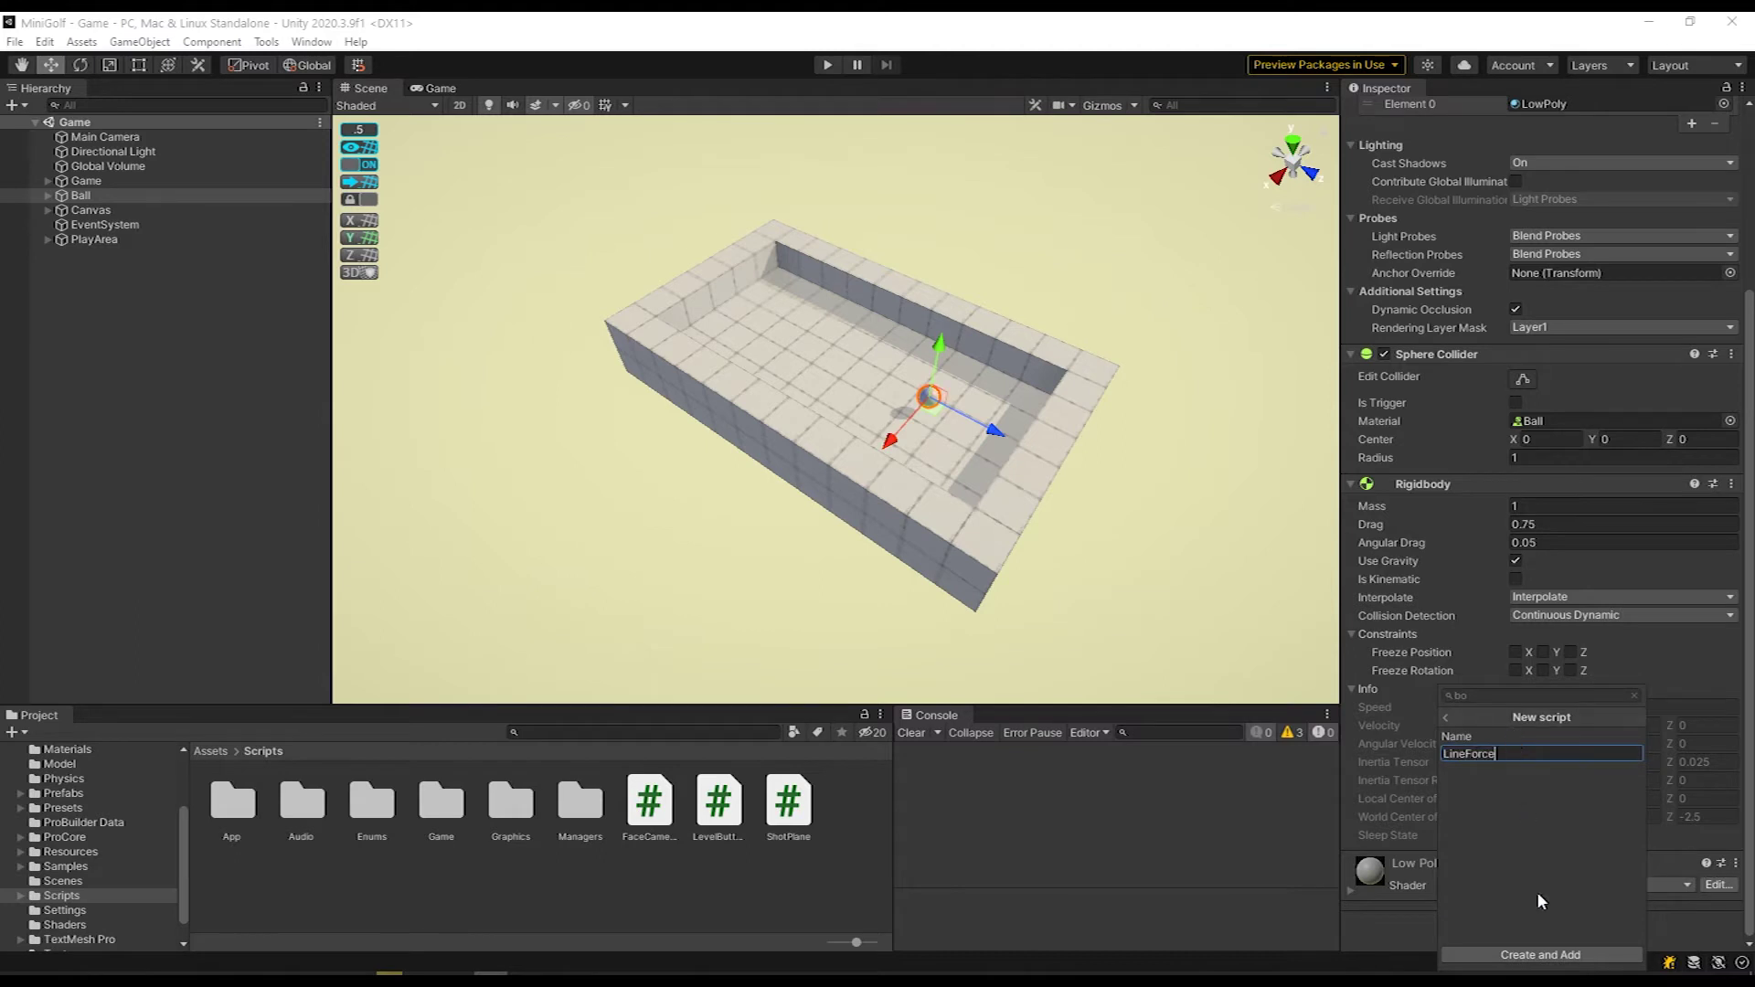
pyautogui.click(1547, 956)
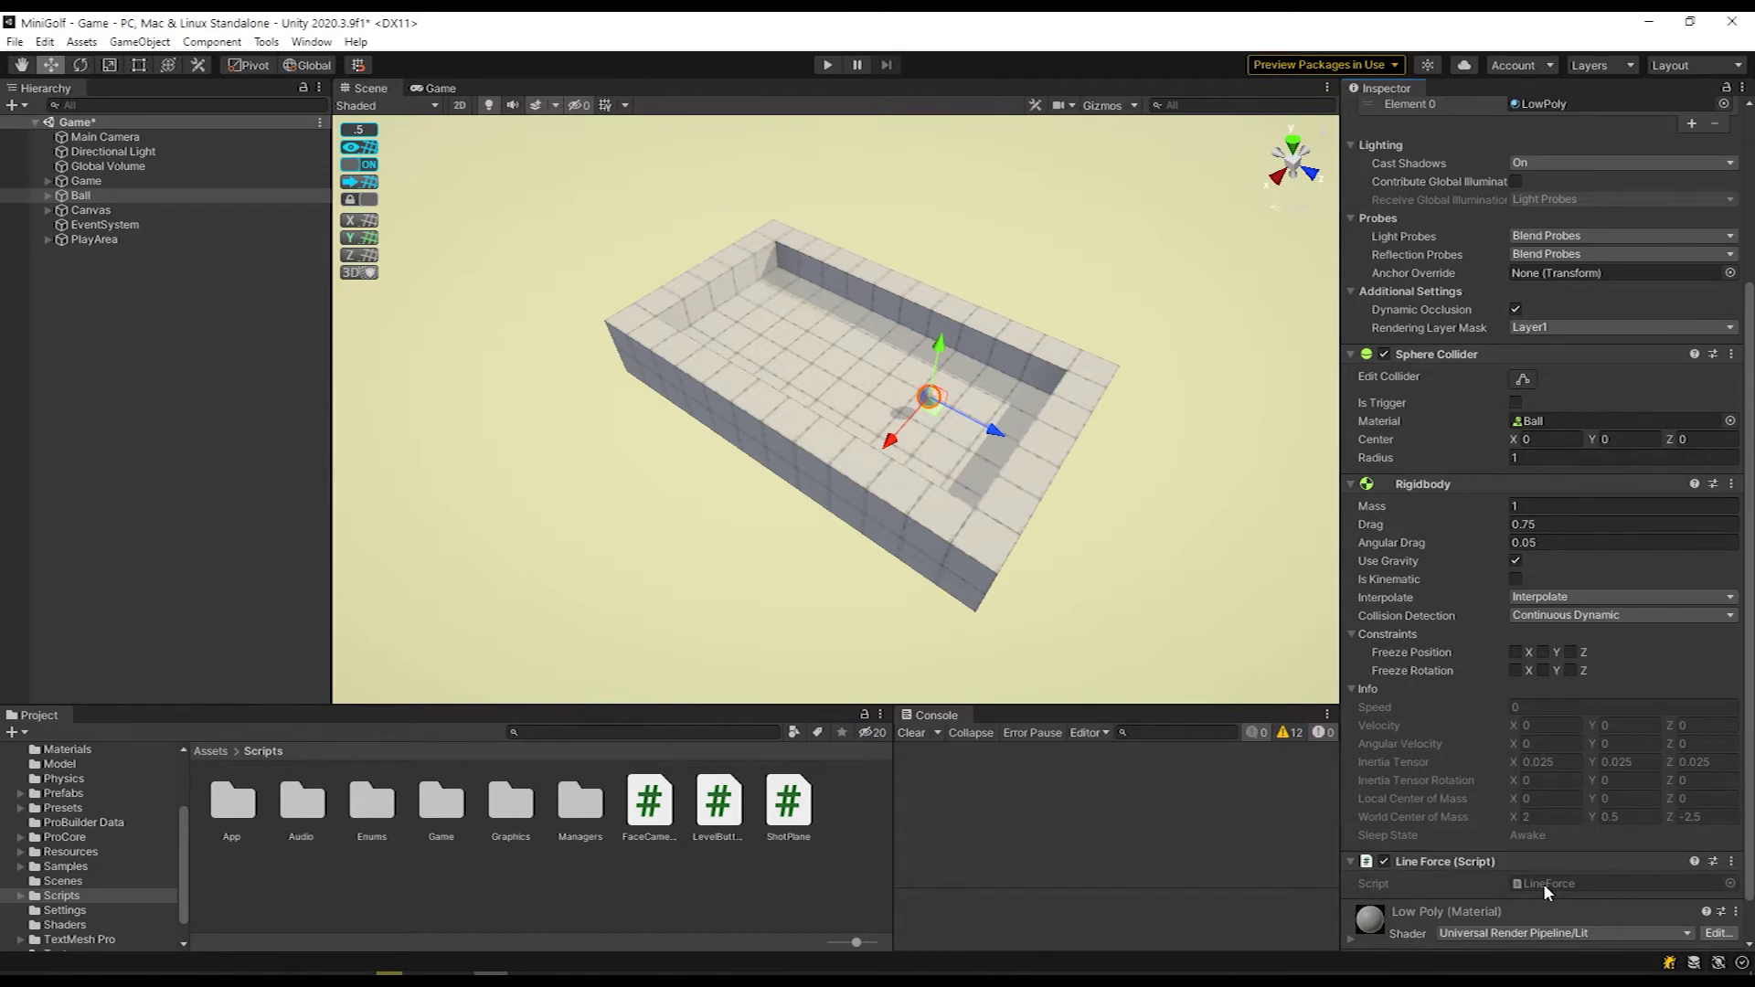
# - Move the LineForce script asset into the Scripts folder and open it for editing
pyautogui.click(1543, 883)
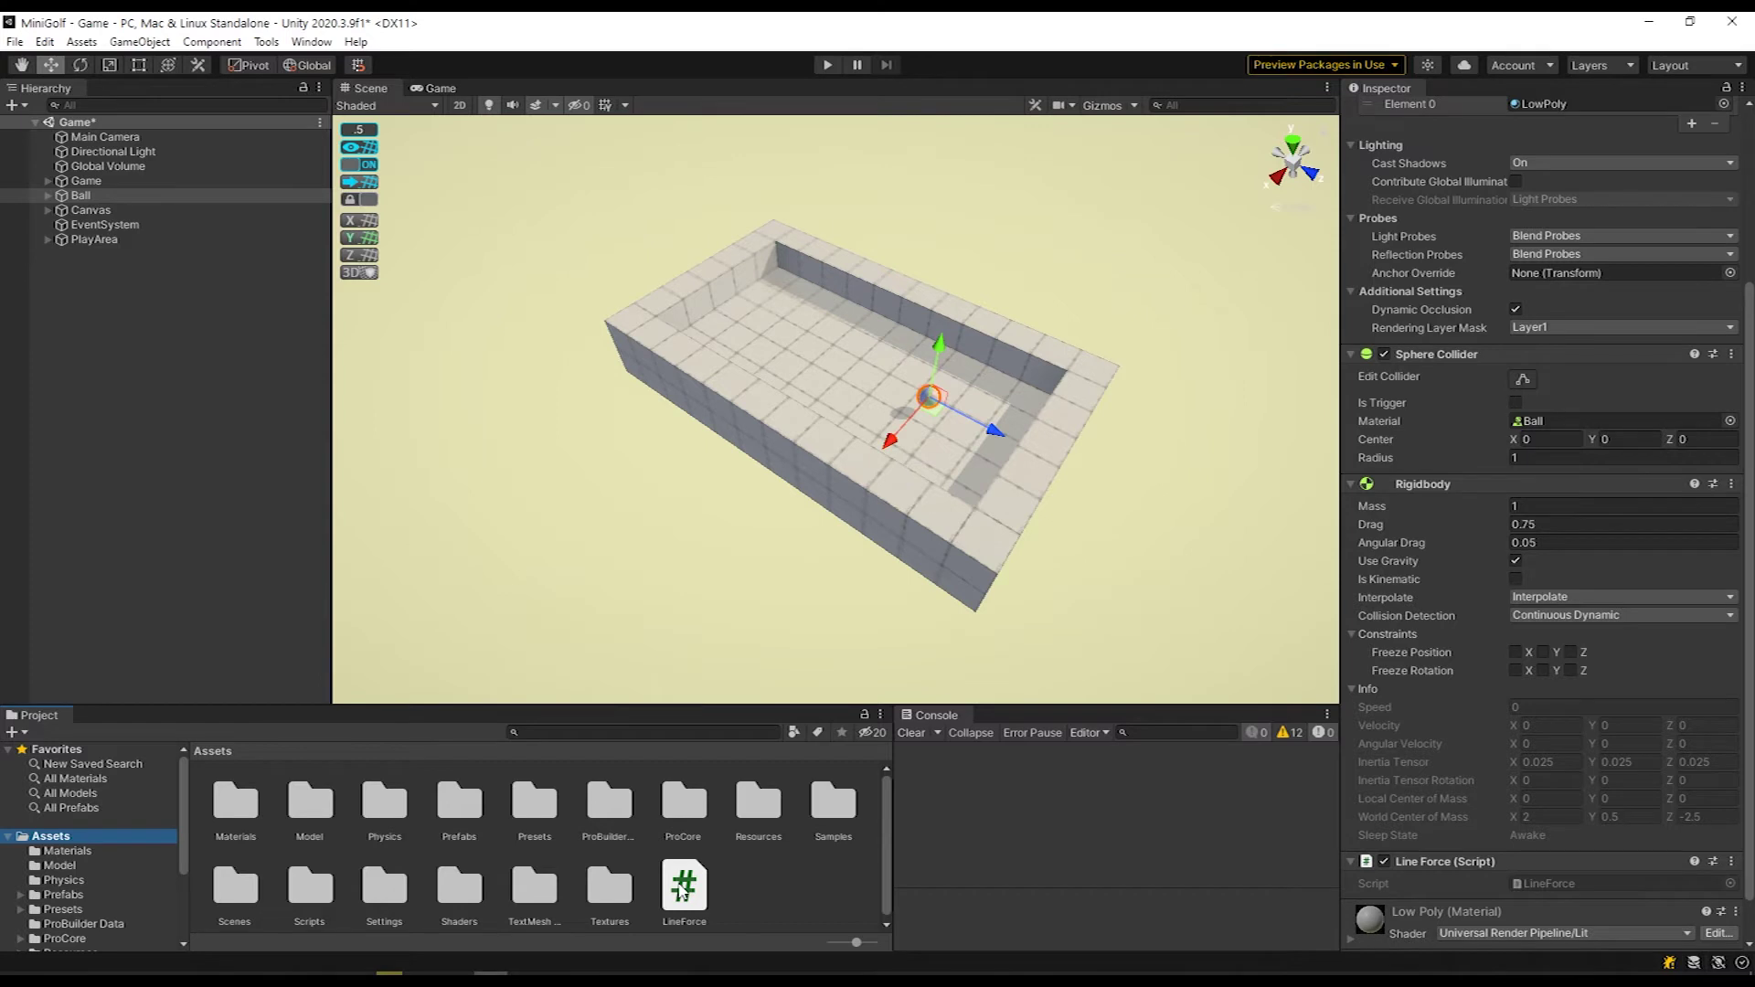
pyautogui.moveTo(685, 892); pyautogui.dragTo(319, 889)
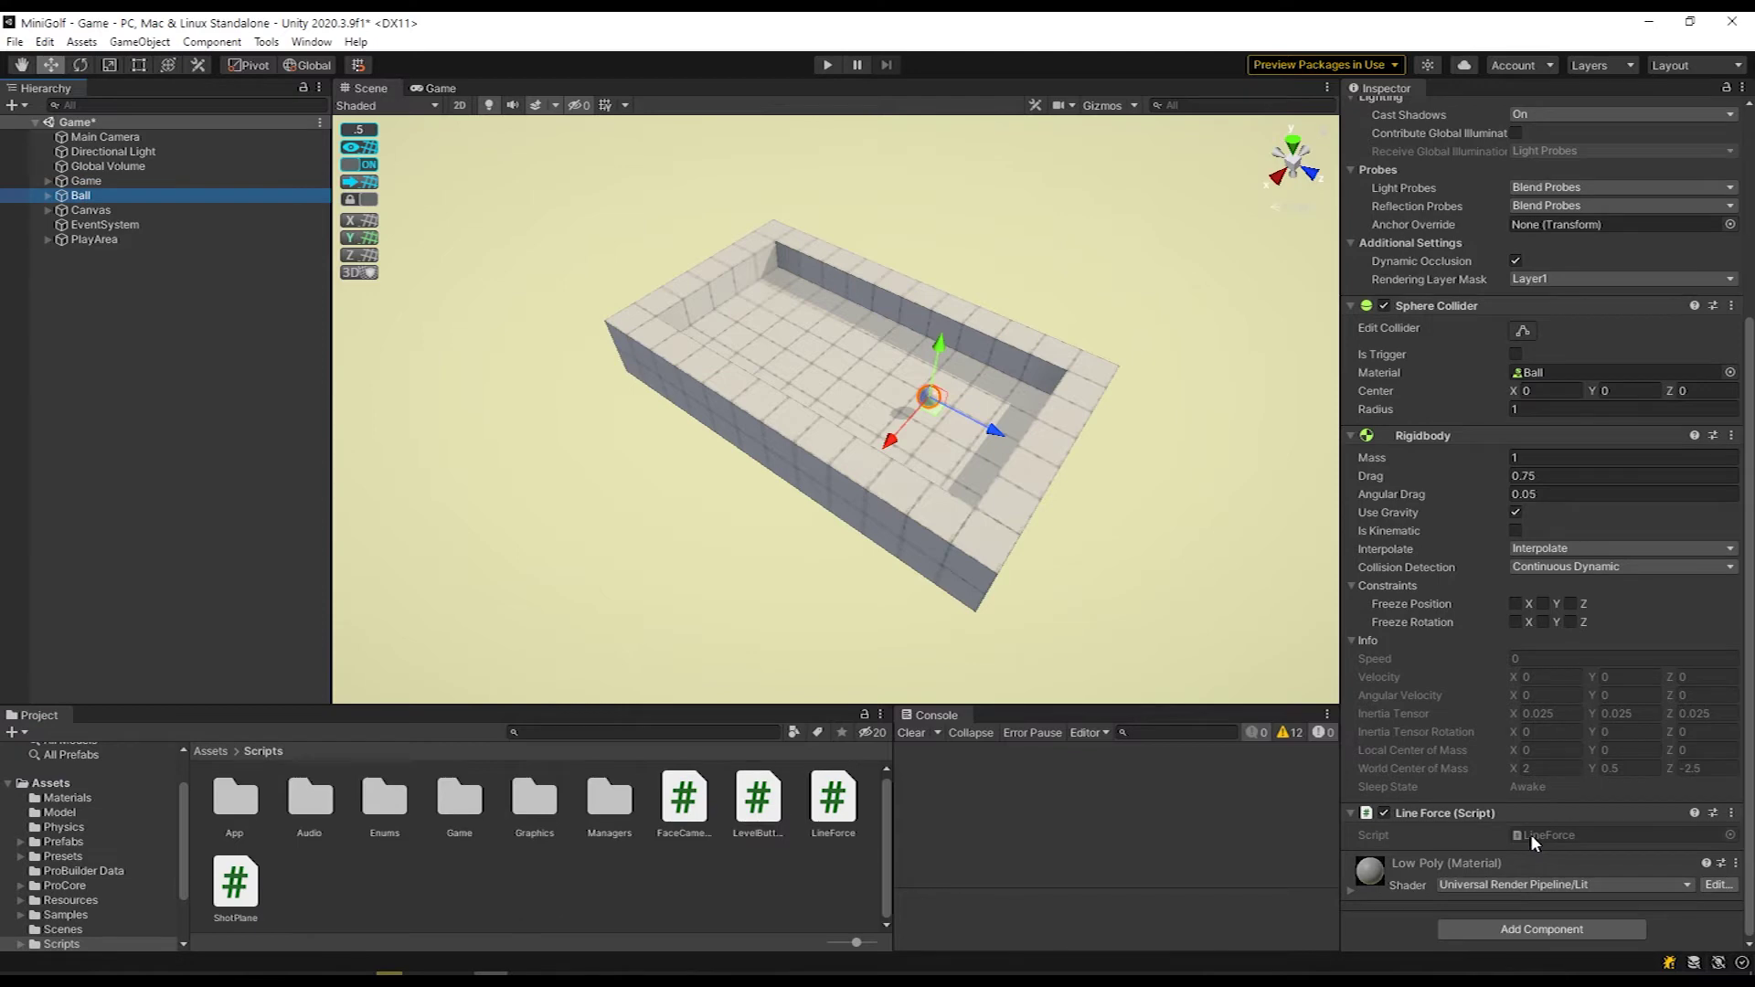
pyautogui.click(1530, 835)
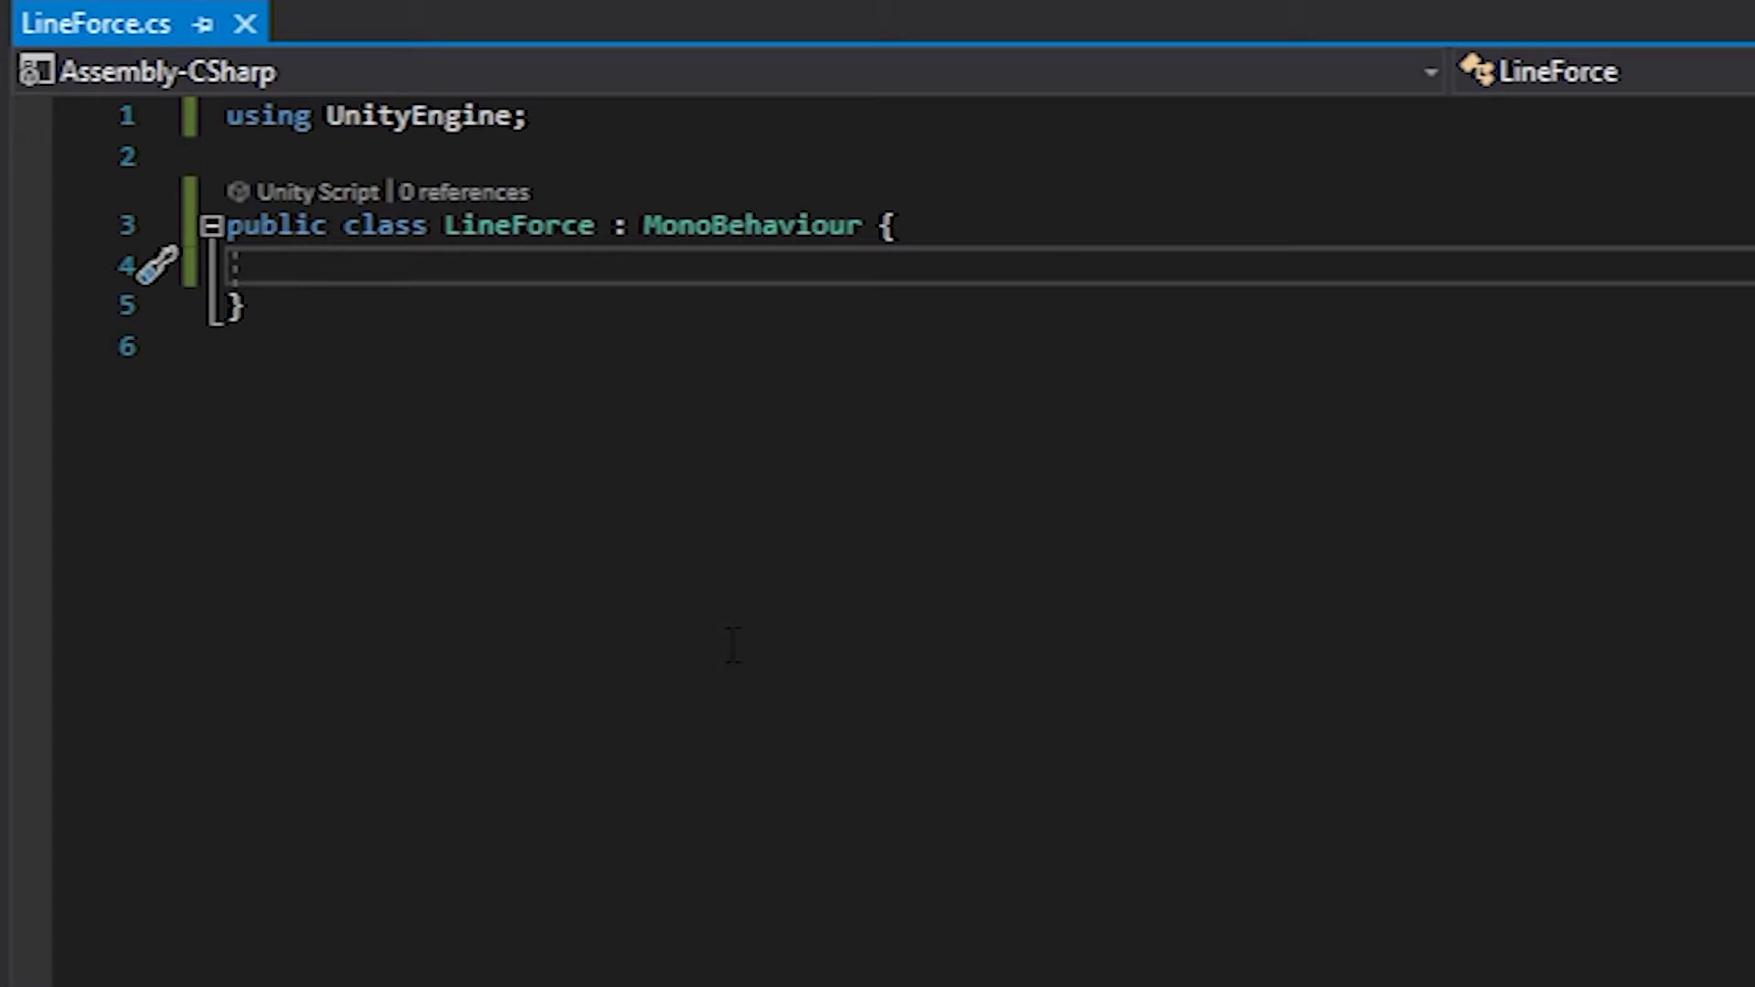
# - Add a serialized LineRenderer field named lineRenderer to the class
pyautogui.press('Return')
pyautogui.write('private')
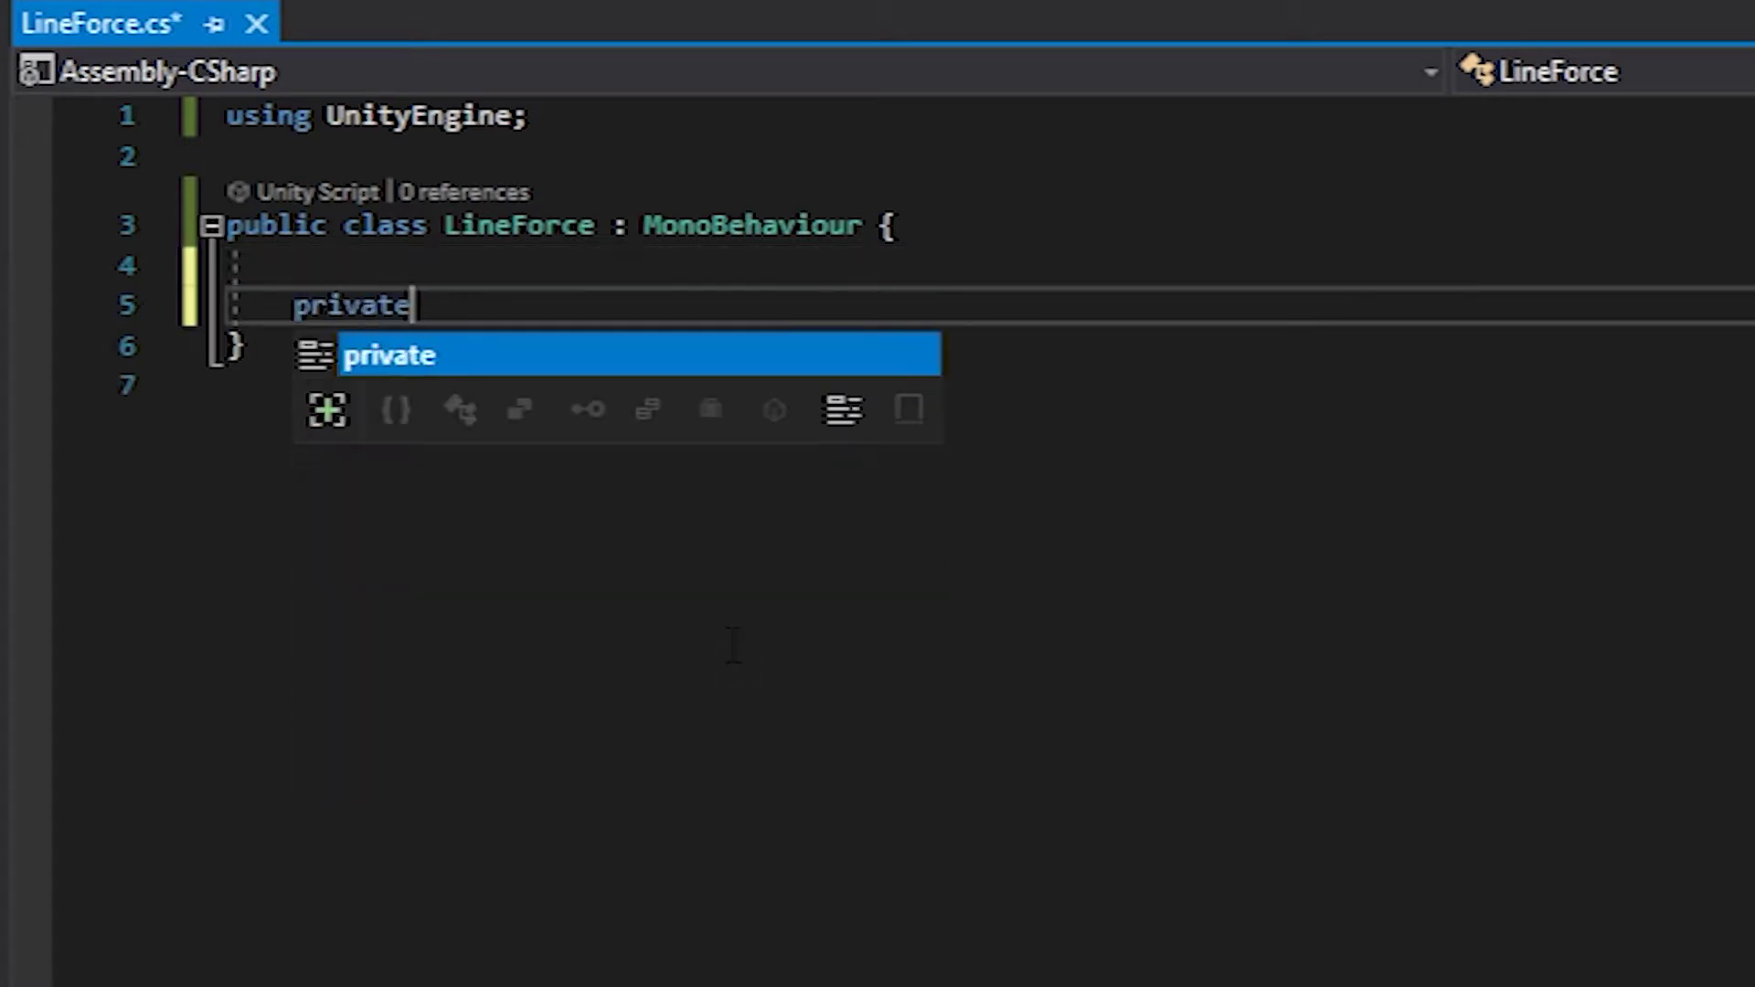
pyautogui.write(' LineRenderer ')
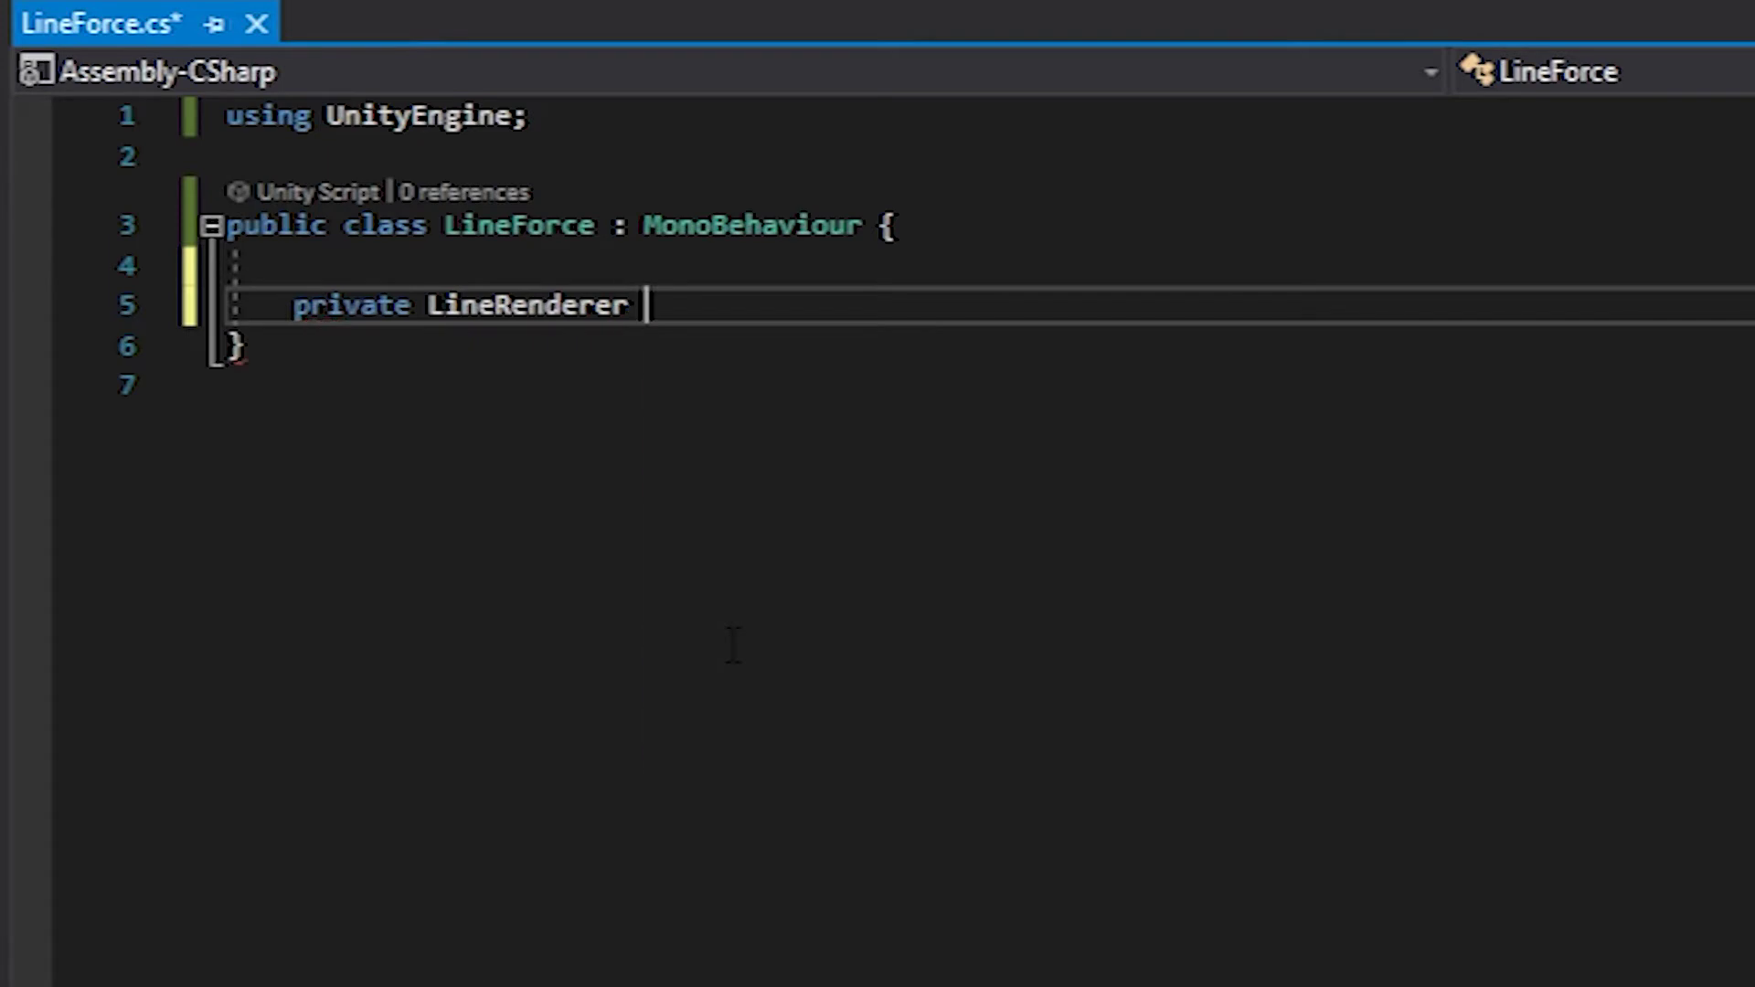
pyautogui.write('lineRender')
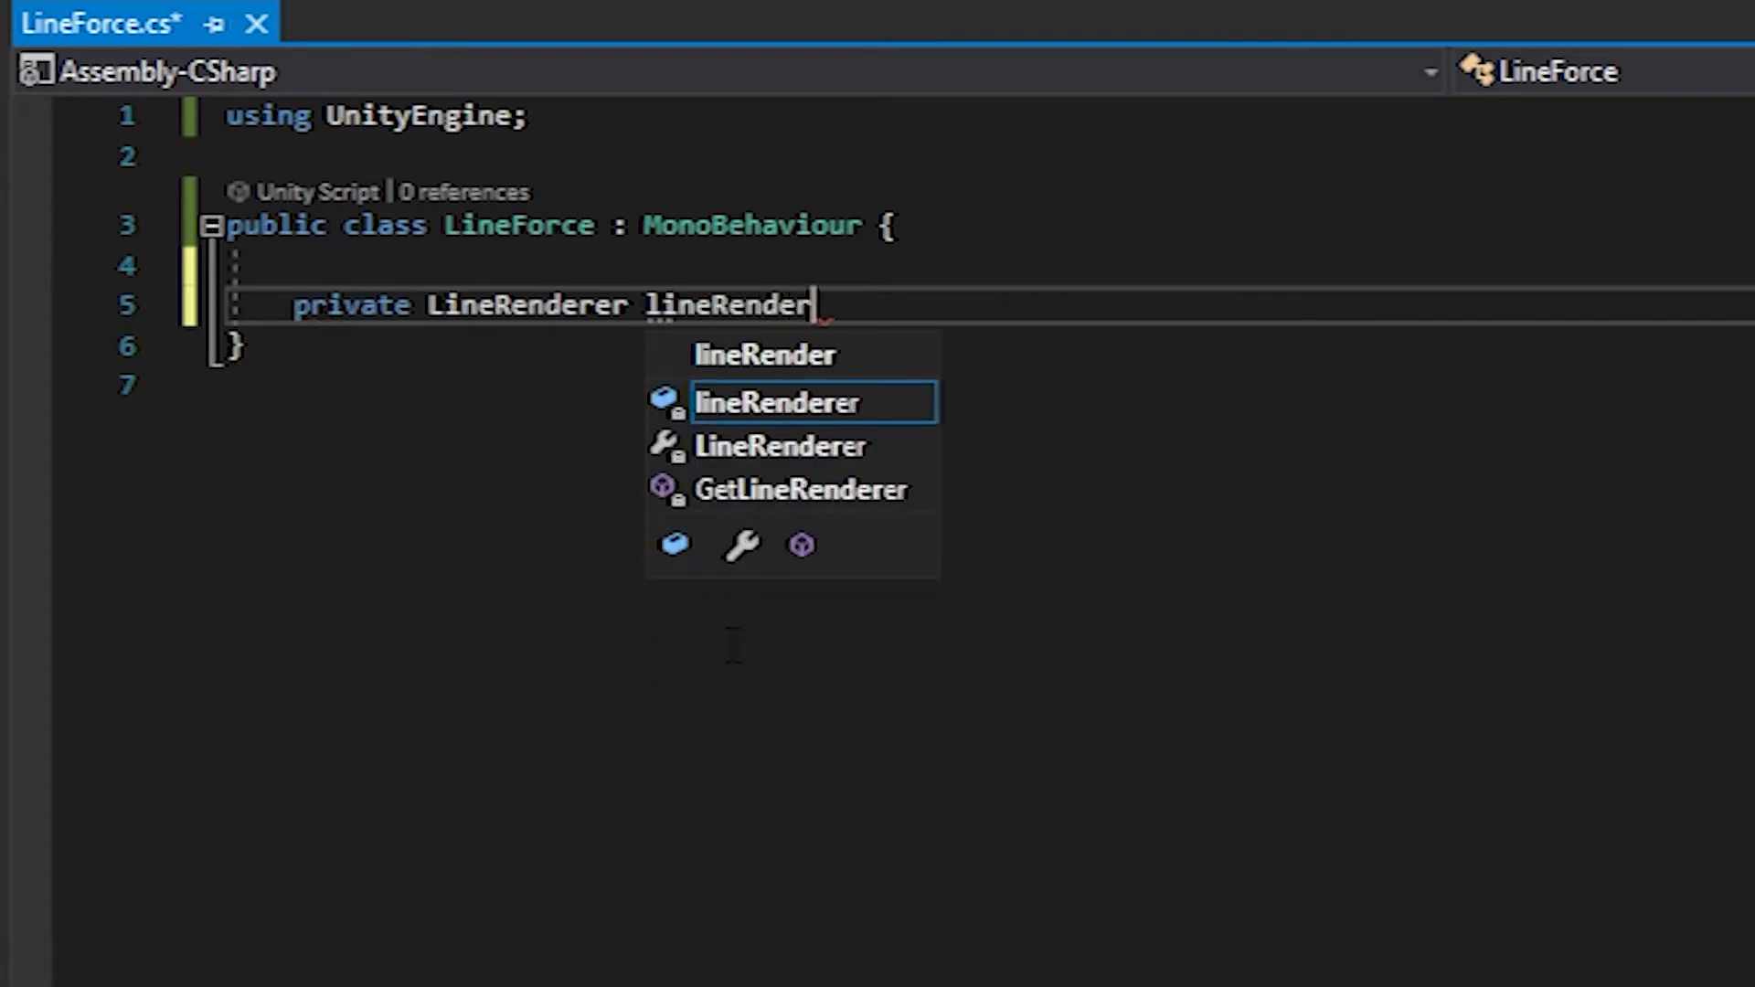
pyautogui.write('er;')
pyautogui.hotkey('ctrl', 'Left')
pyautogui.hotkey('ctrl', 'Left')
pyautogui.hotkey('ctrl', 'Left')
pyautogui.hotkey('ctrl', 'Left')
pyautogui.press('Home')
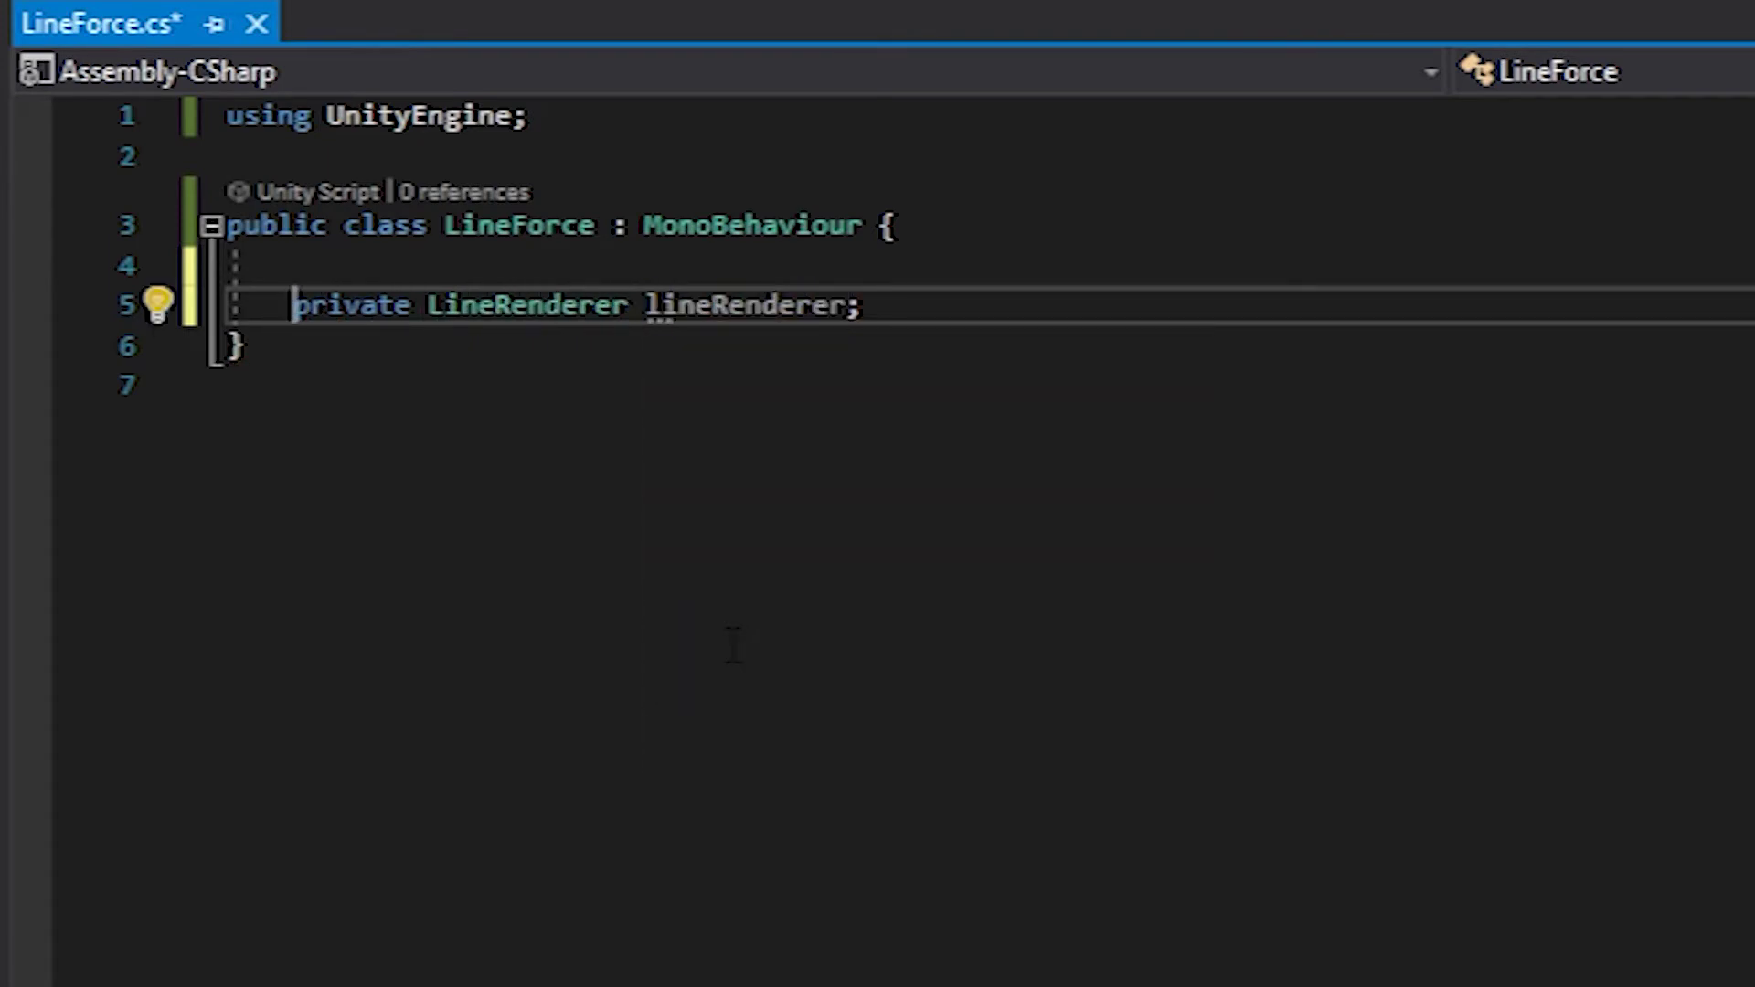
pyautogui.write('[Serial')
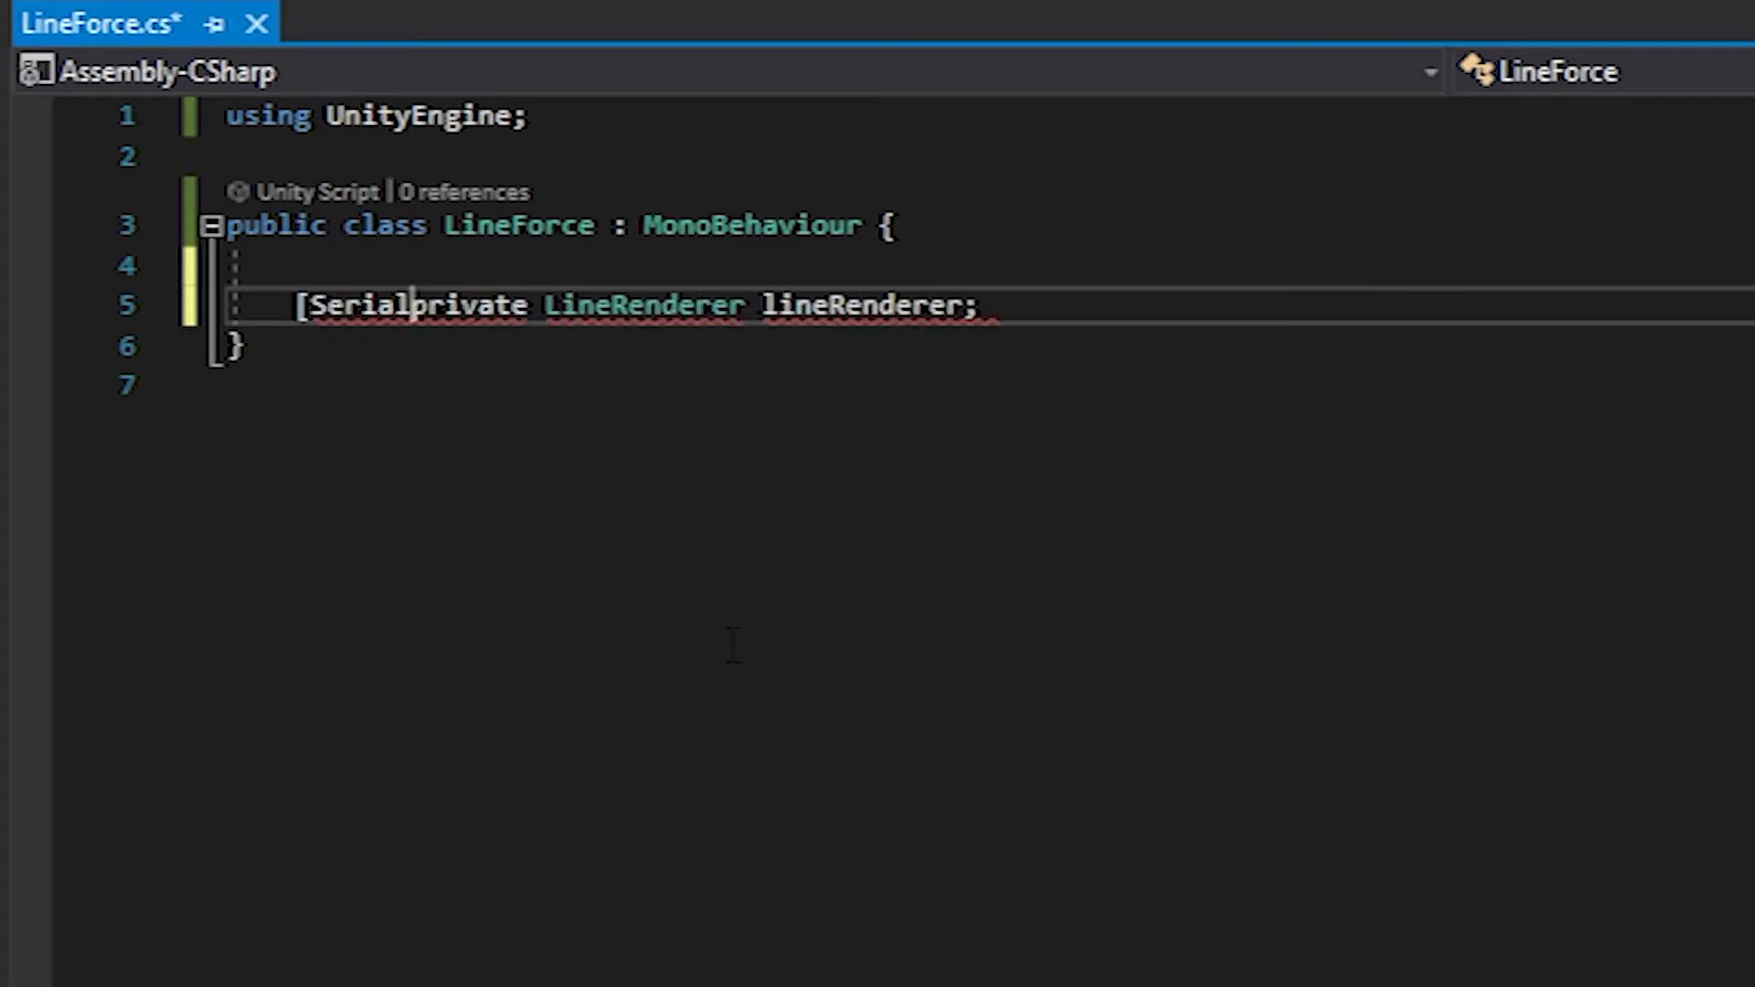
pyautogui.write('izeField]')
pyautogui.press('End')
# - Create a DrawLine method that calls lineRenderer.SetPositions(positions)
pyautogui.press('Return')
pyautogui.press('Return')
pyautogui.press('Return')
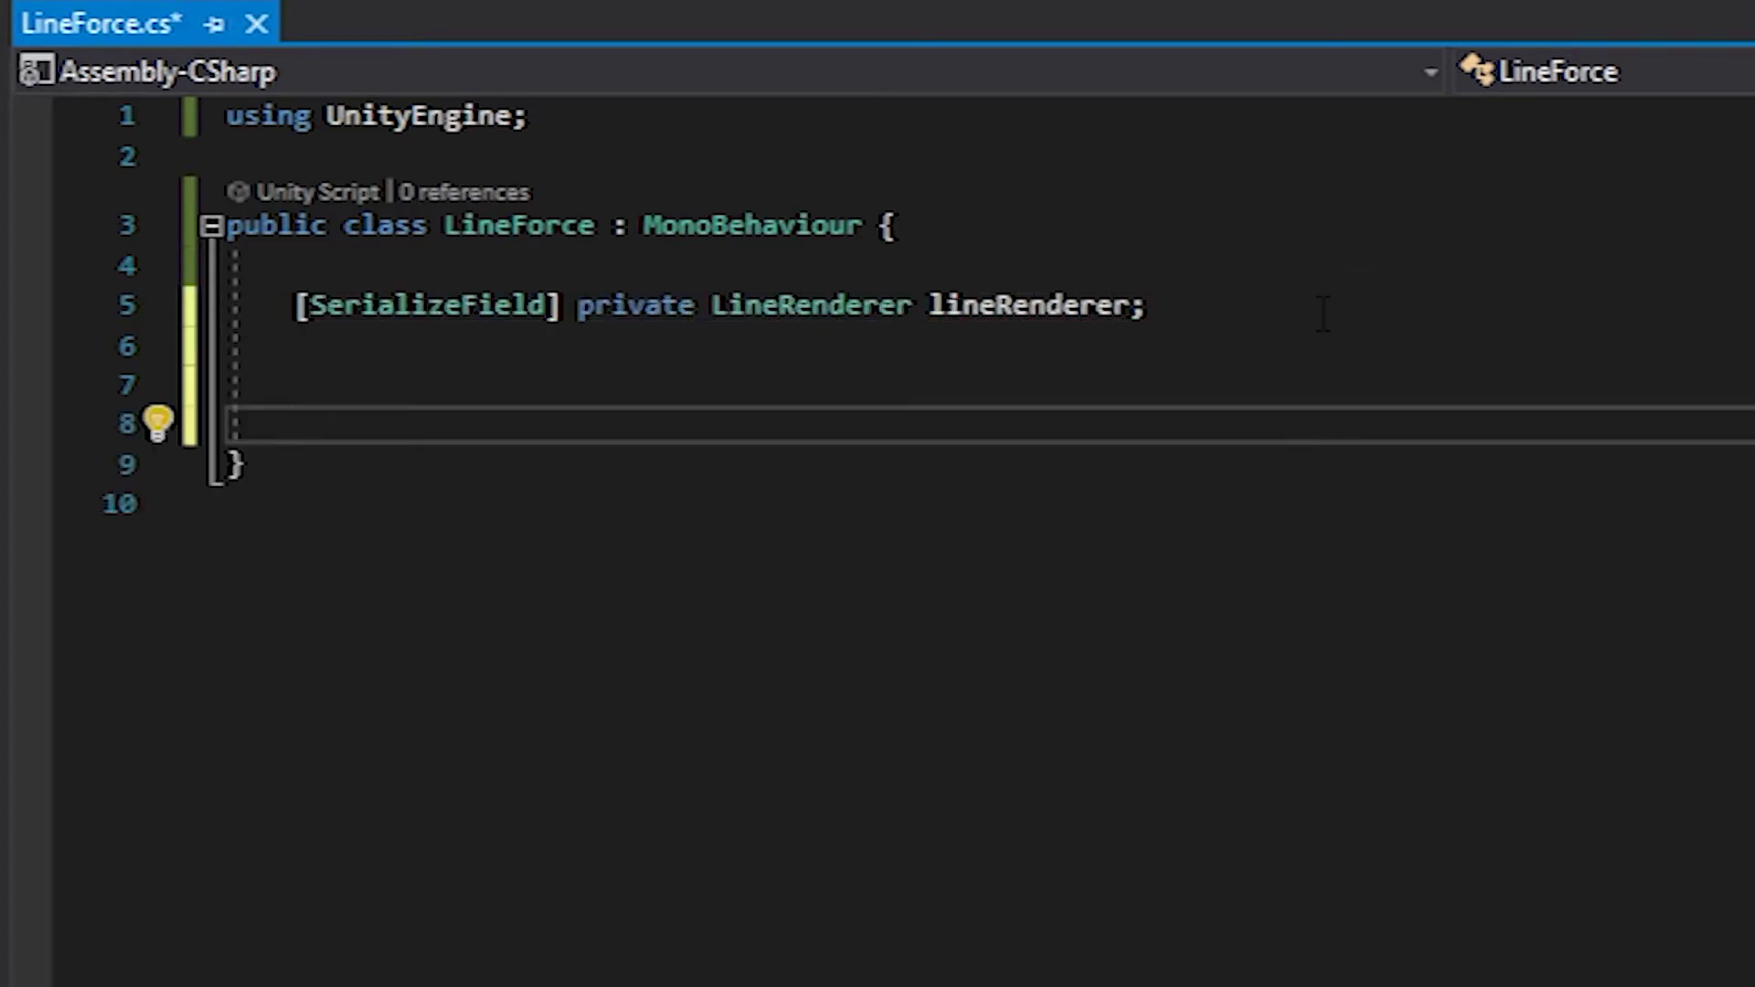
pyautogui.write('private ')
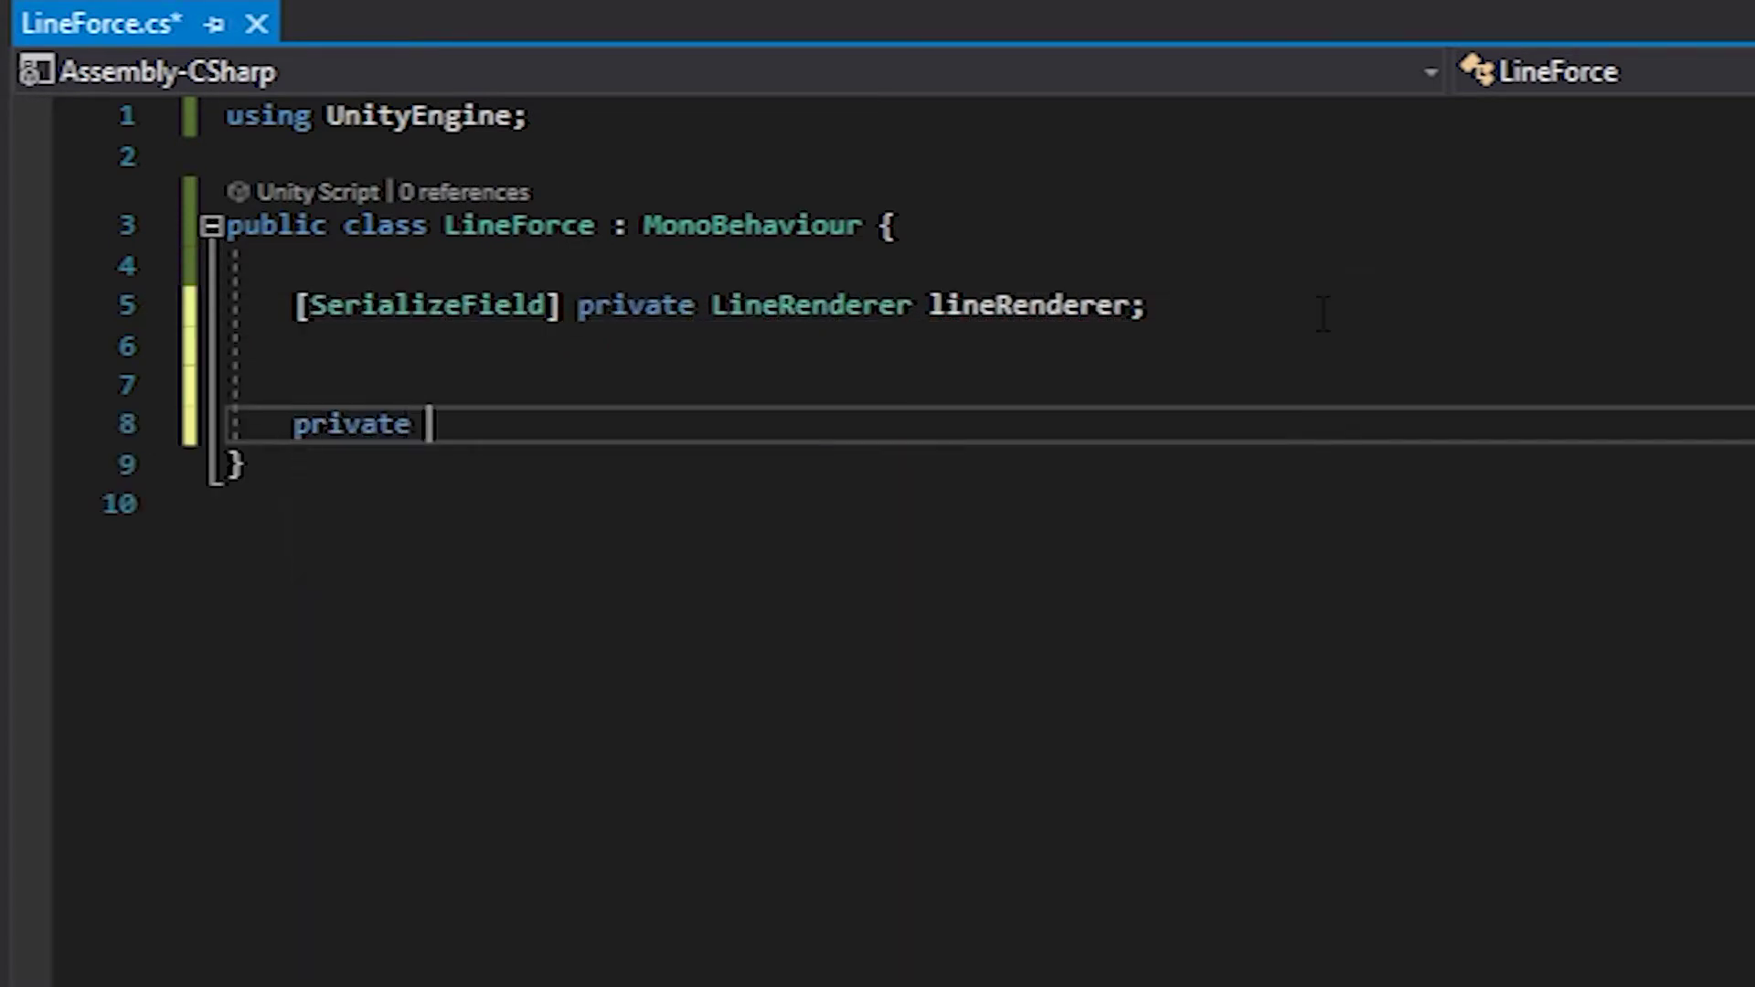
pyautogui.write('void Draw')
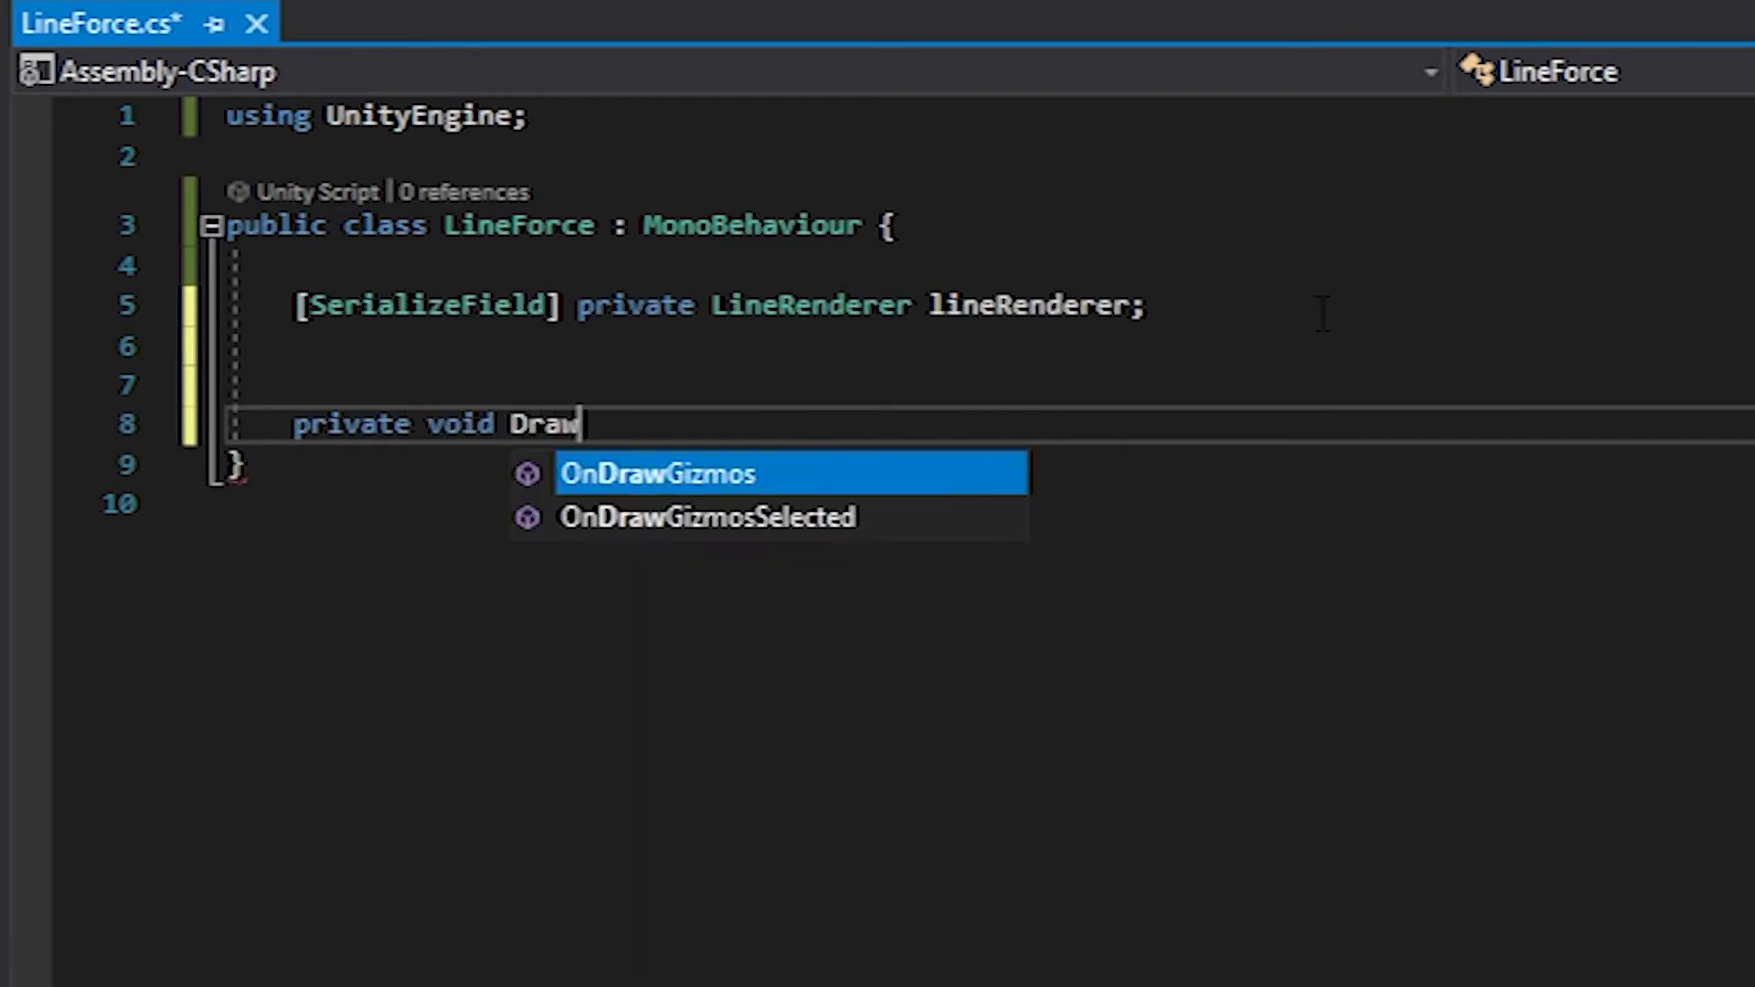
pyautogui.write('Line(')
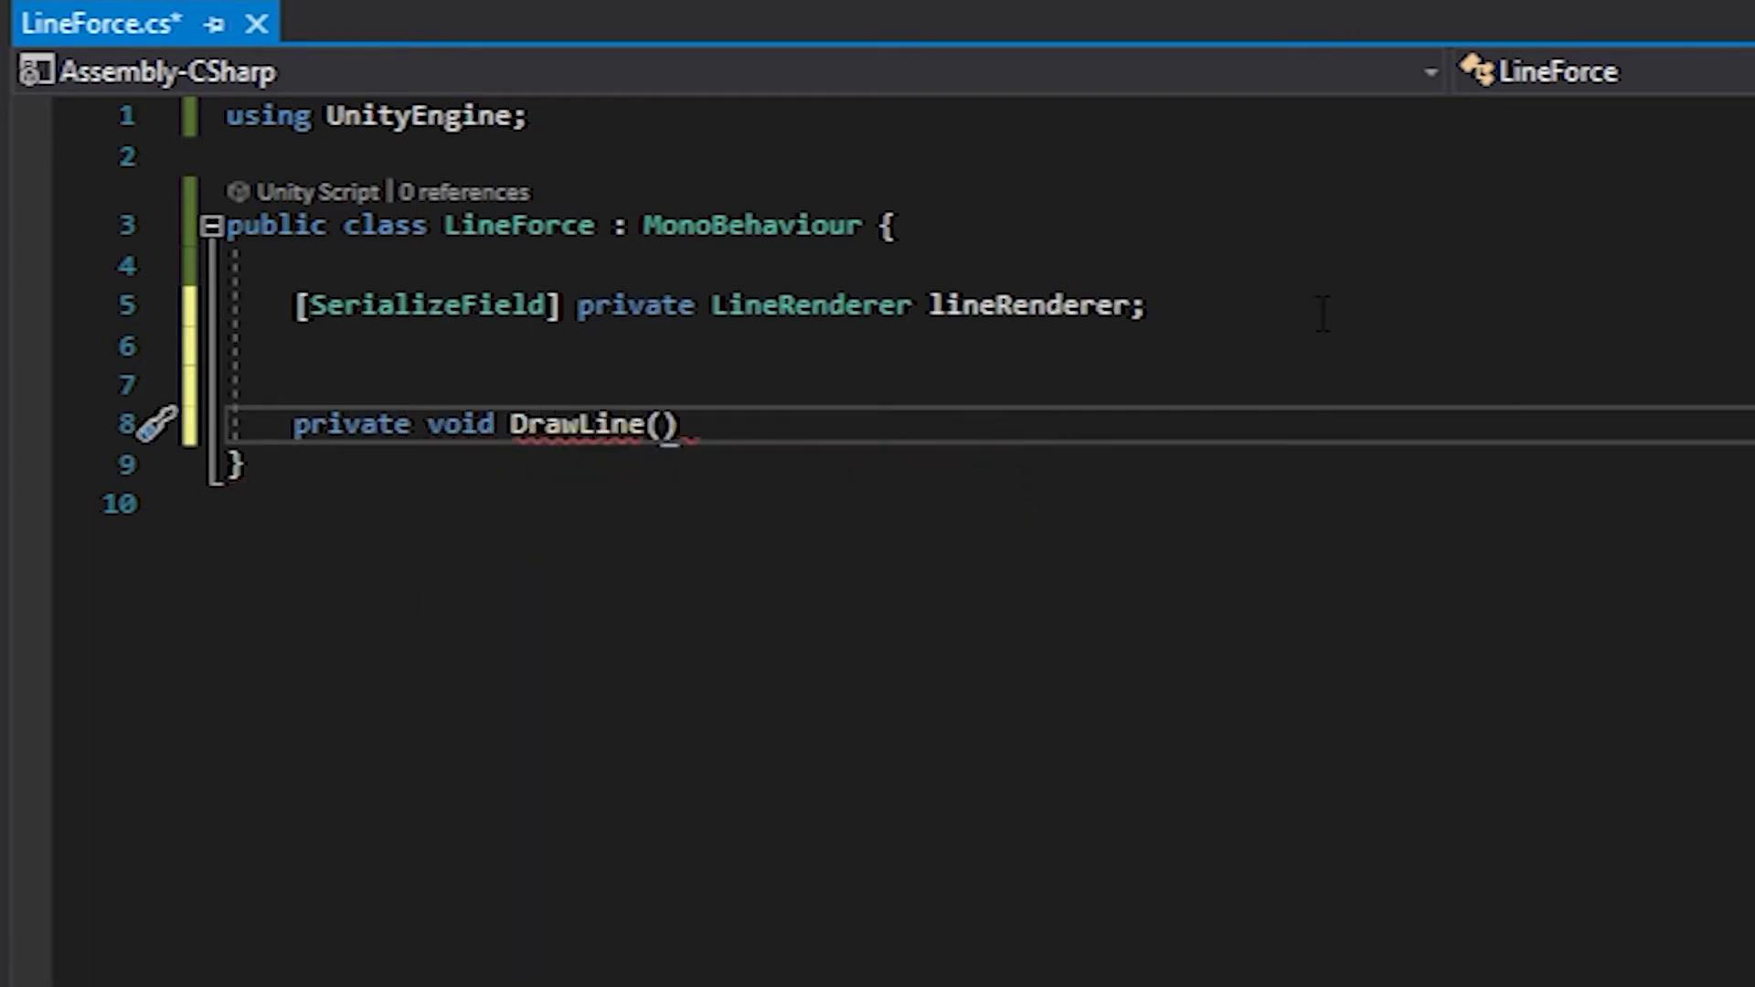
pyautogui.write('Vector')
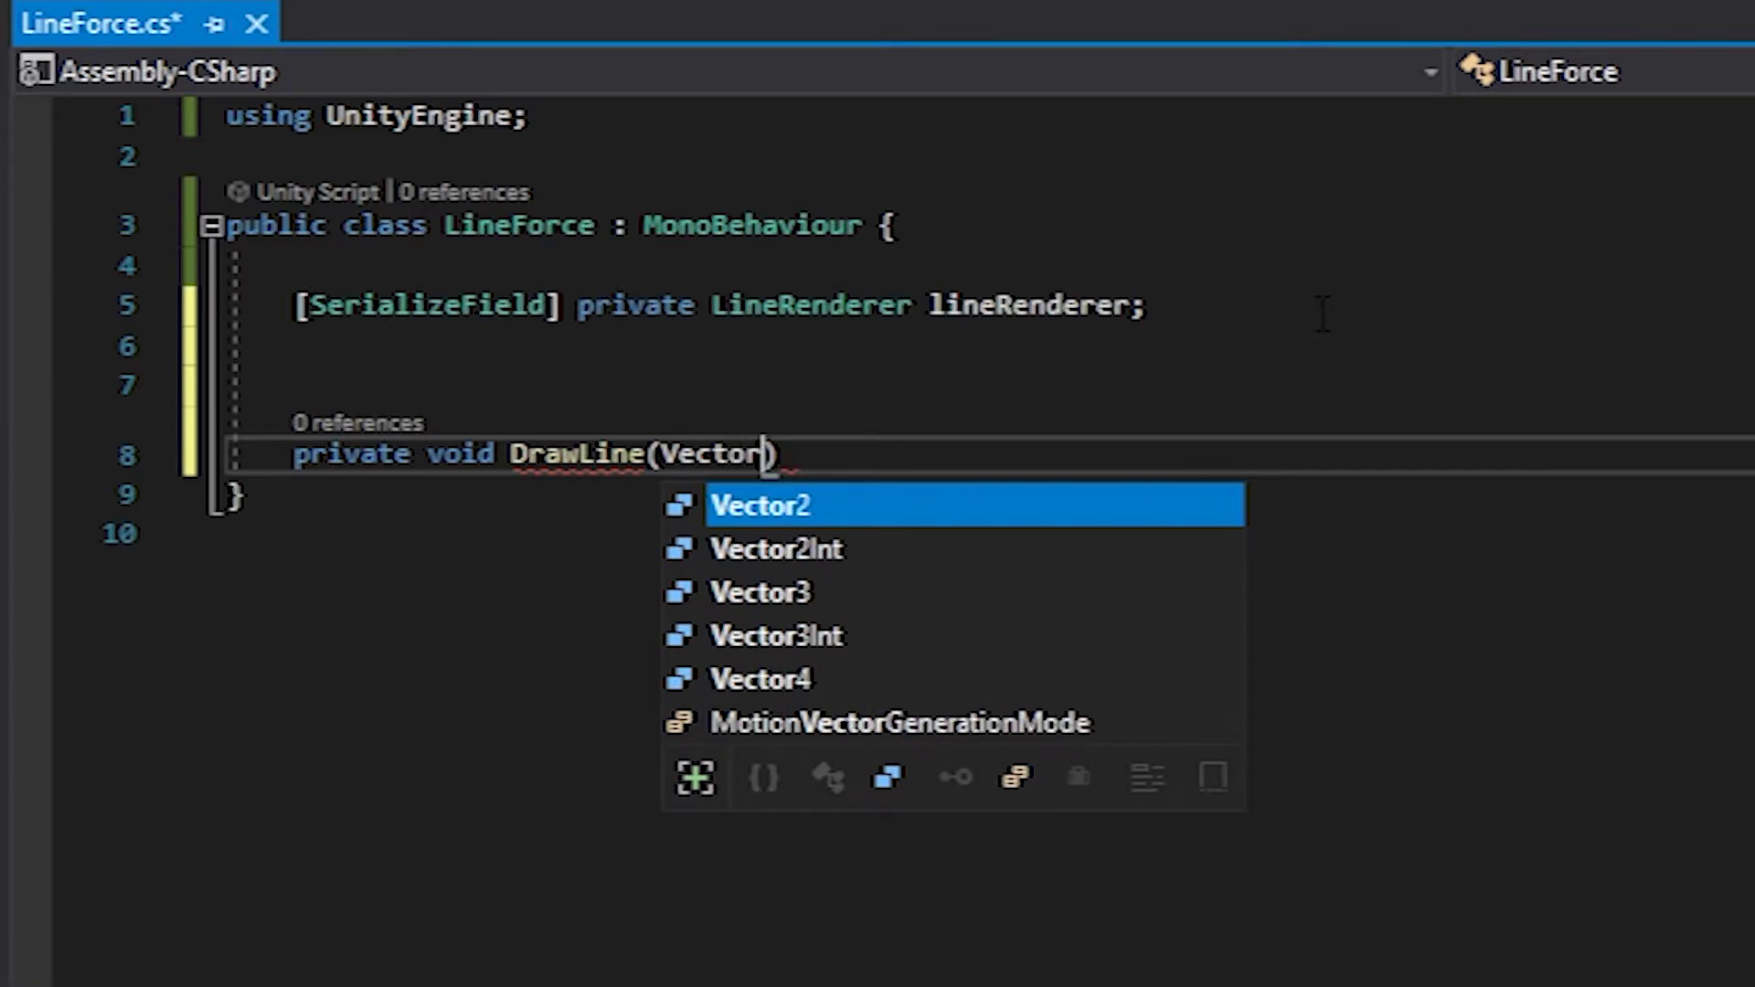
pyautogui.write('3 world')
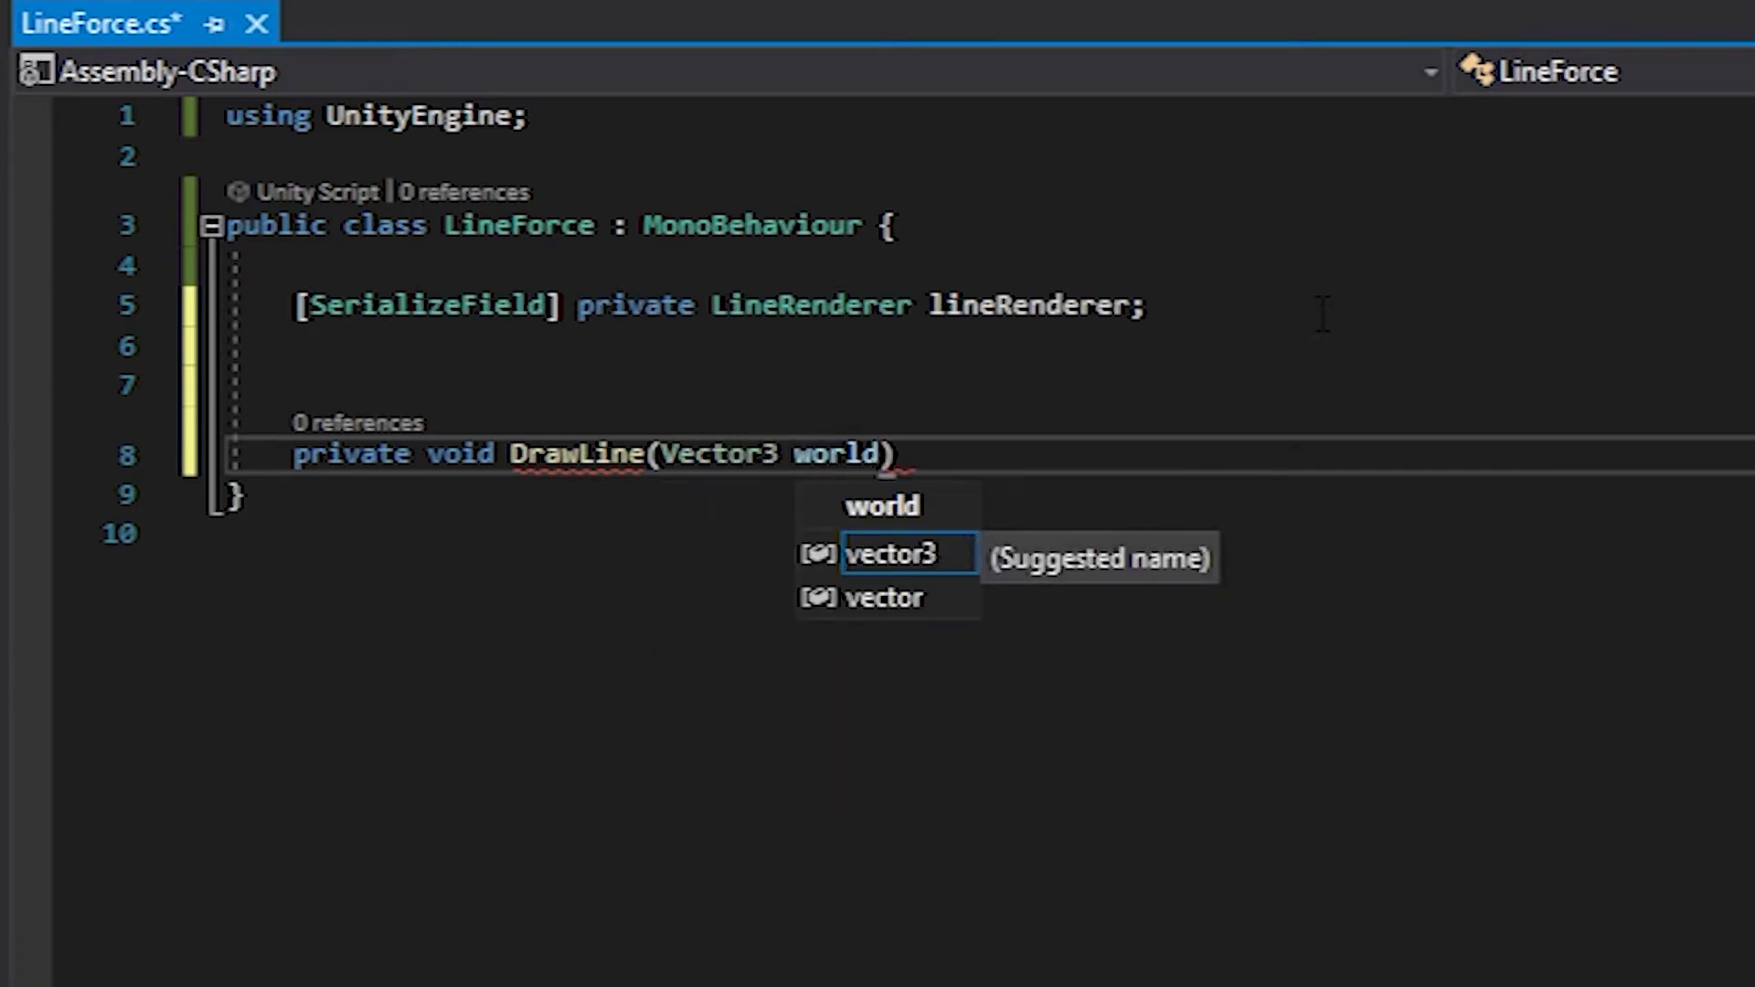
pyautogui.write('Point) {')
pyautogui.press('Return')
pyautogui.write('lin')
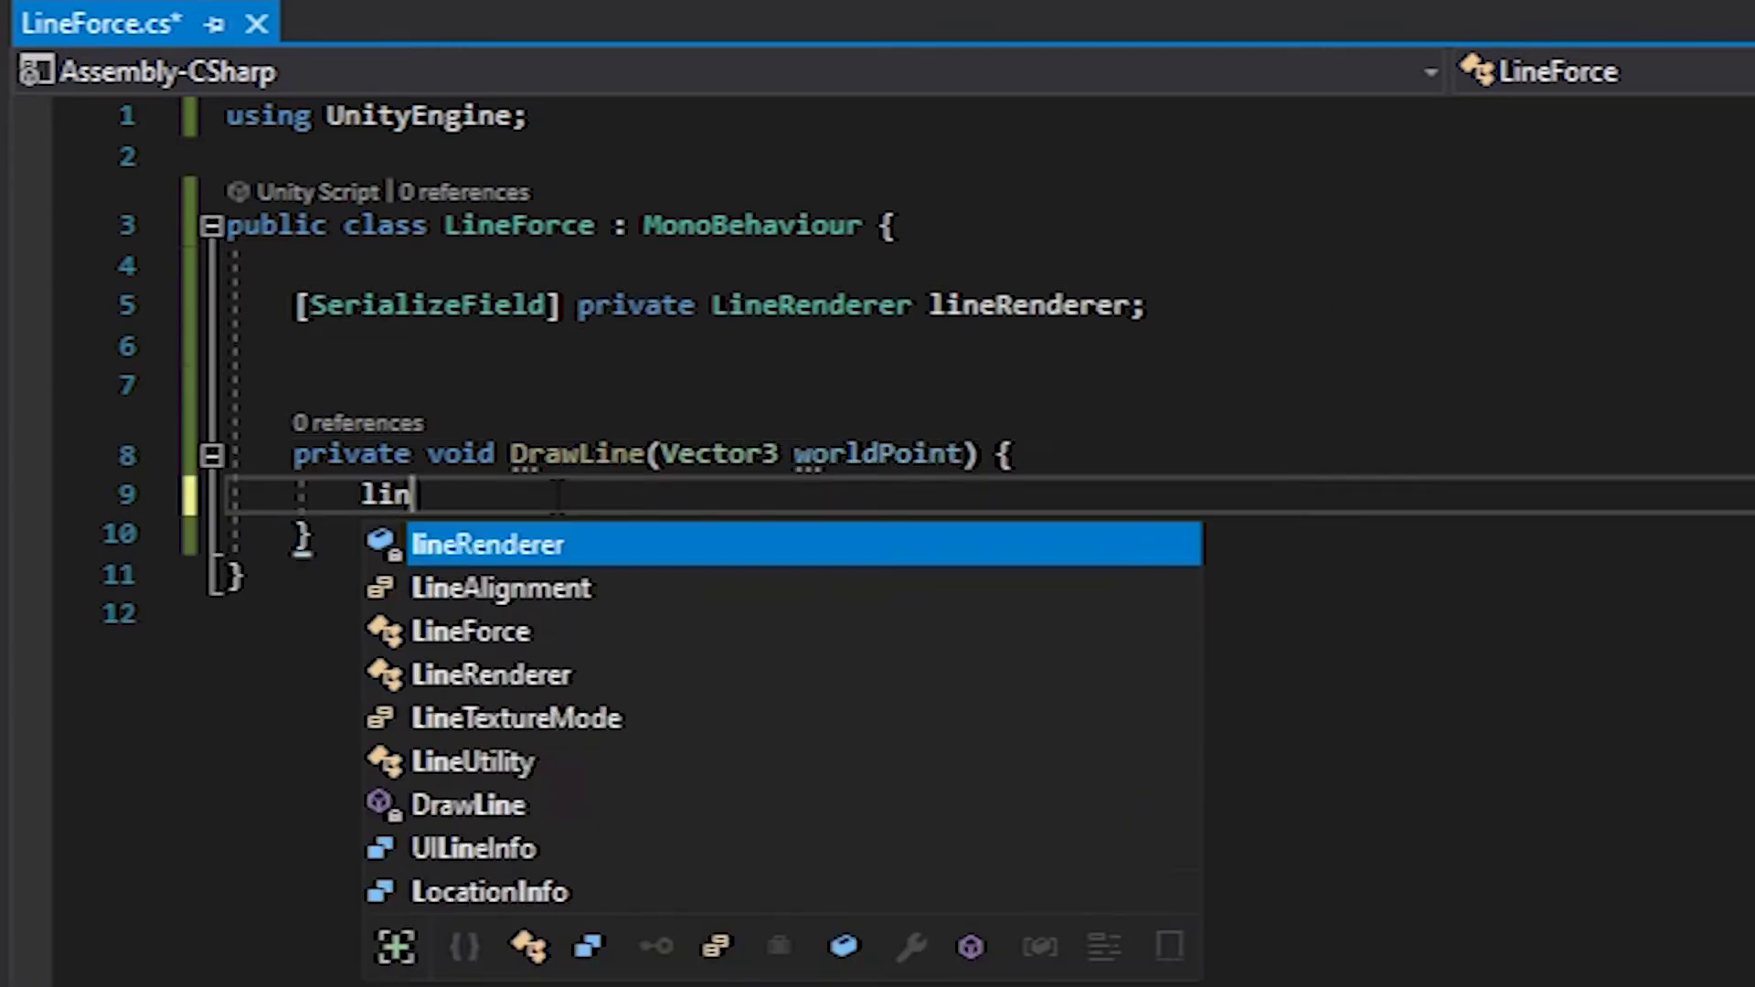
pyautogui.press('Tab')
pyautogui.write('.')
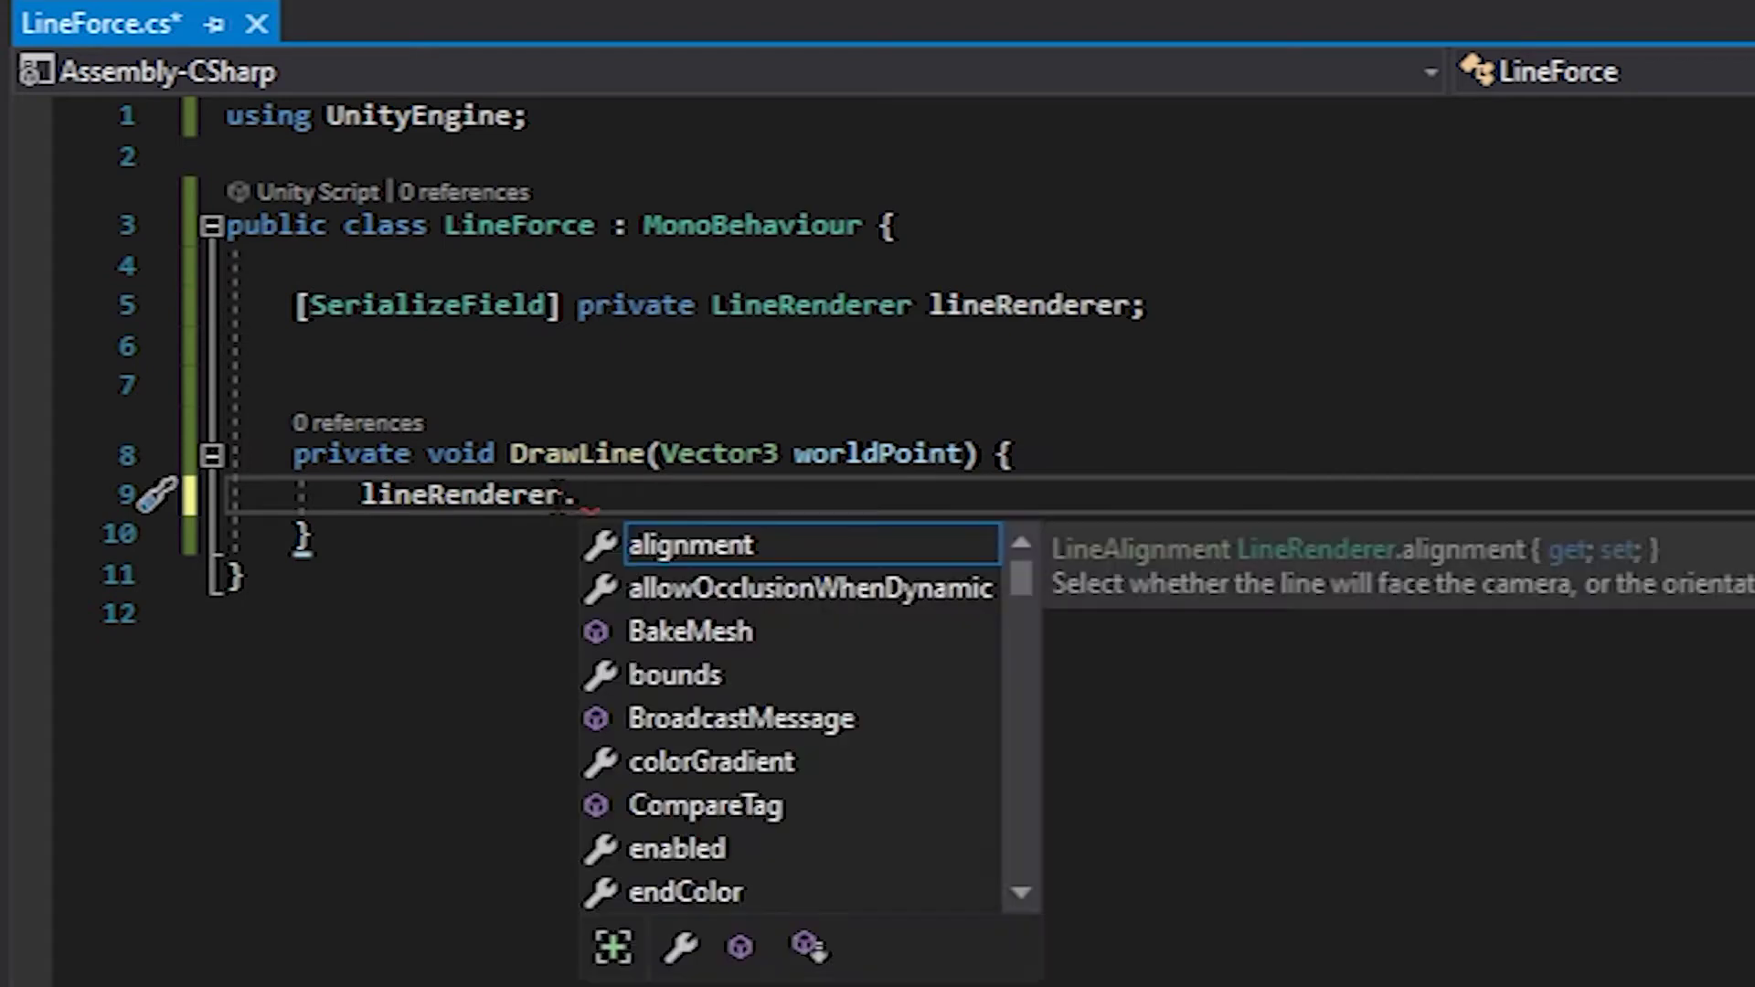
pyautogui.write('SetP')
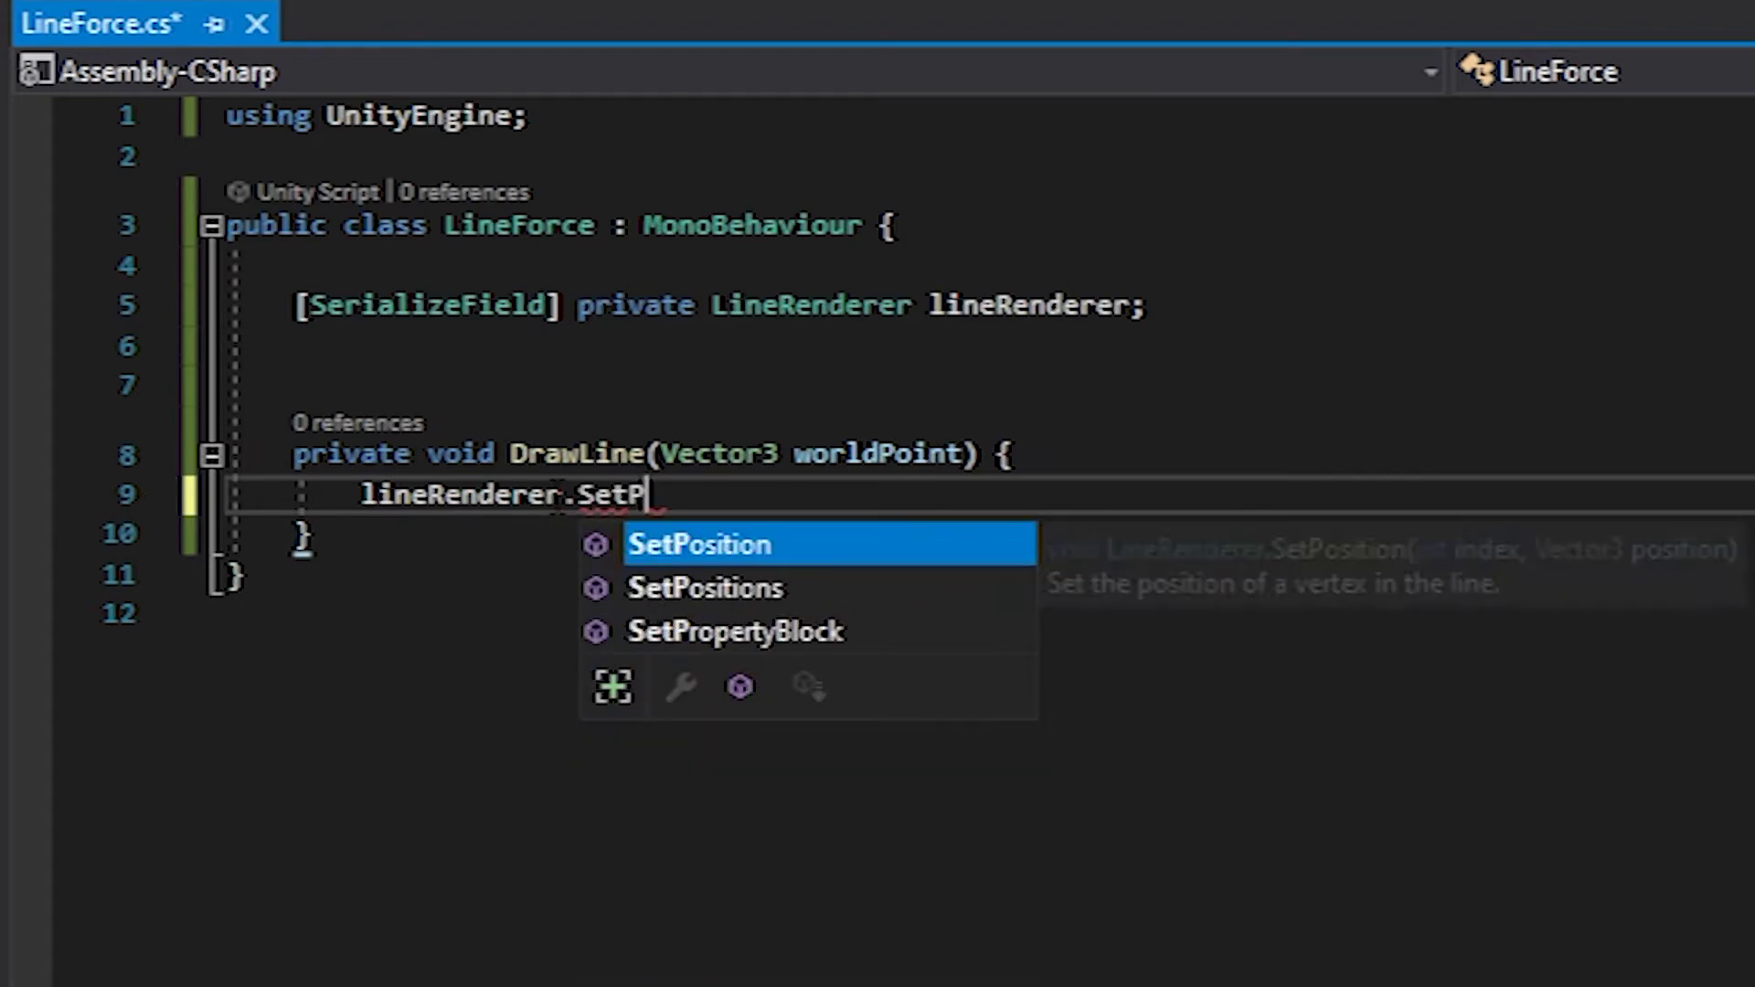
pyautogui.press('Down')
pyautogui.press('Tab')
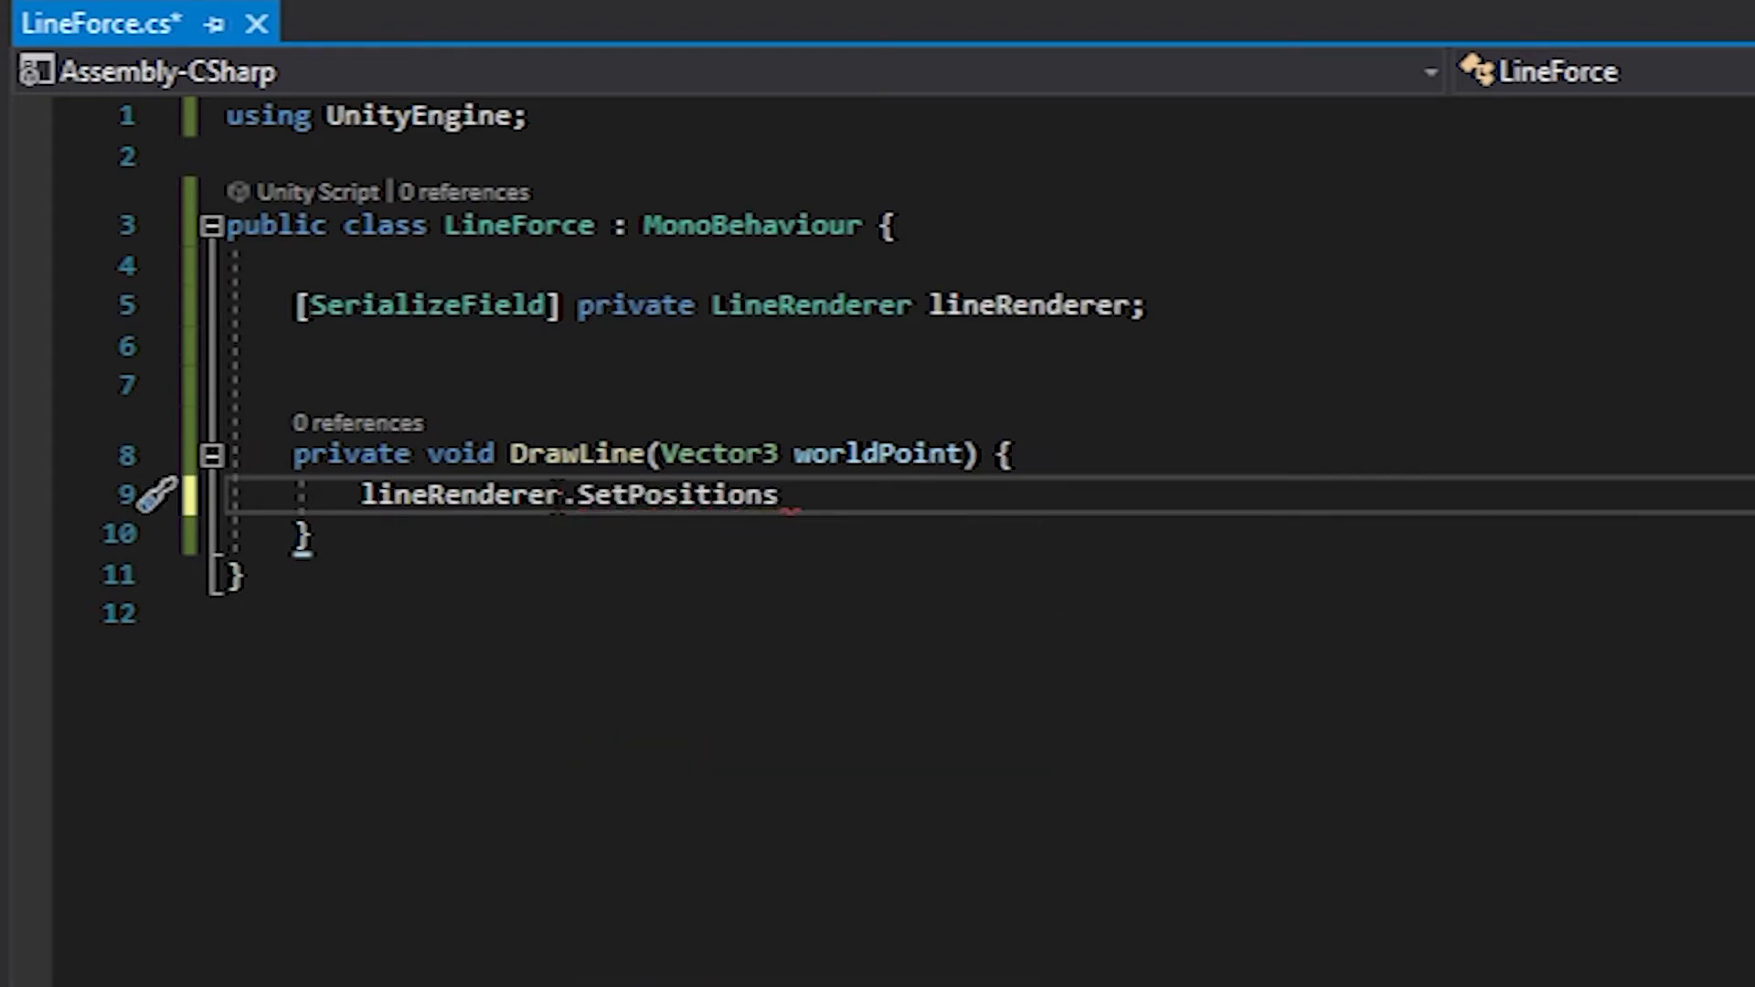
pyautogui.write('(p')
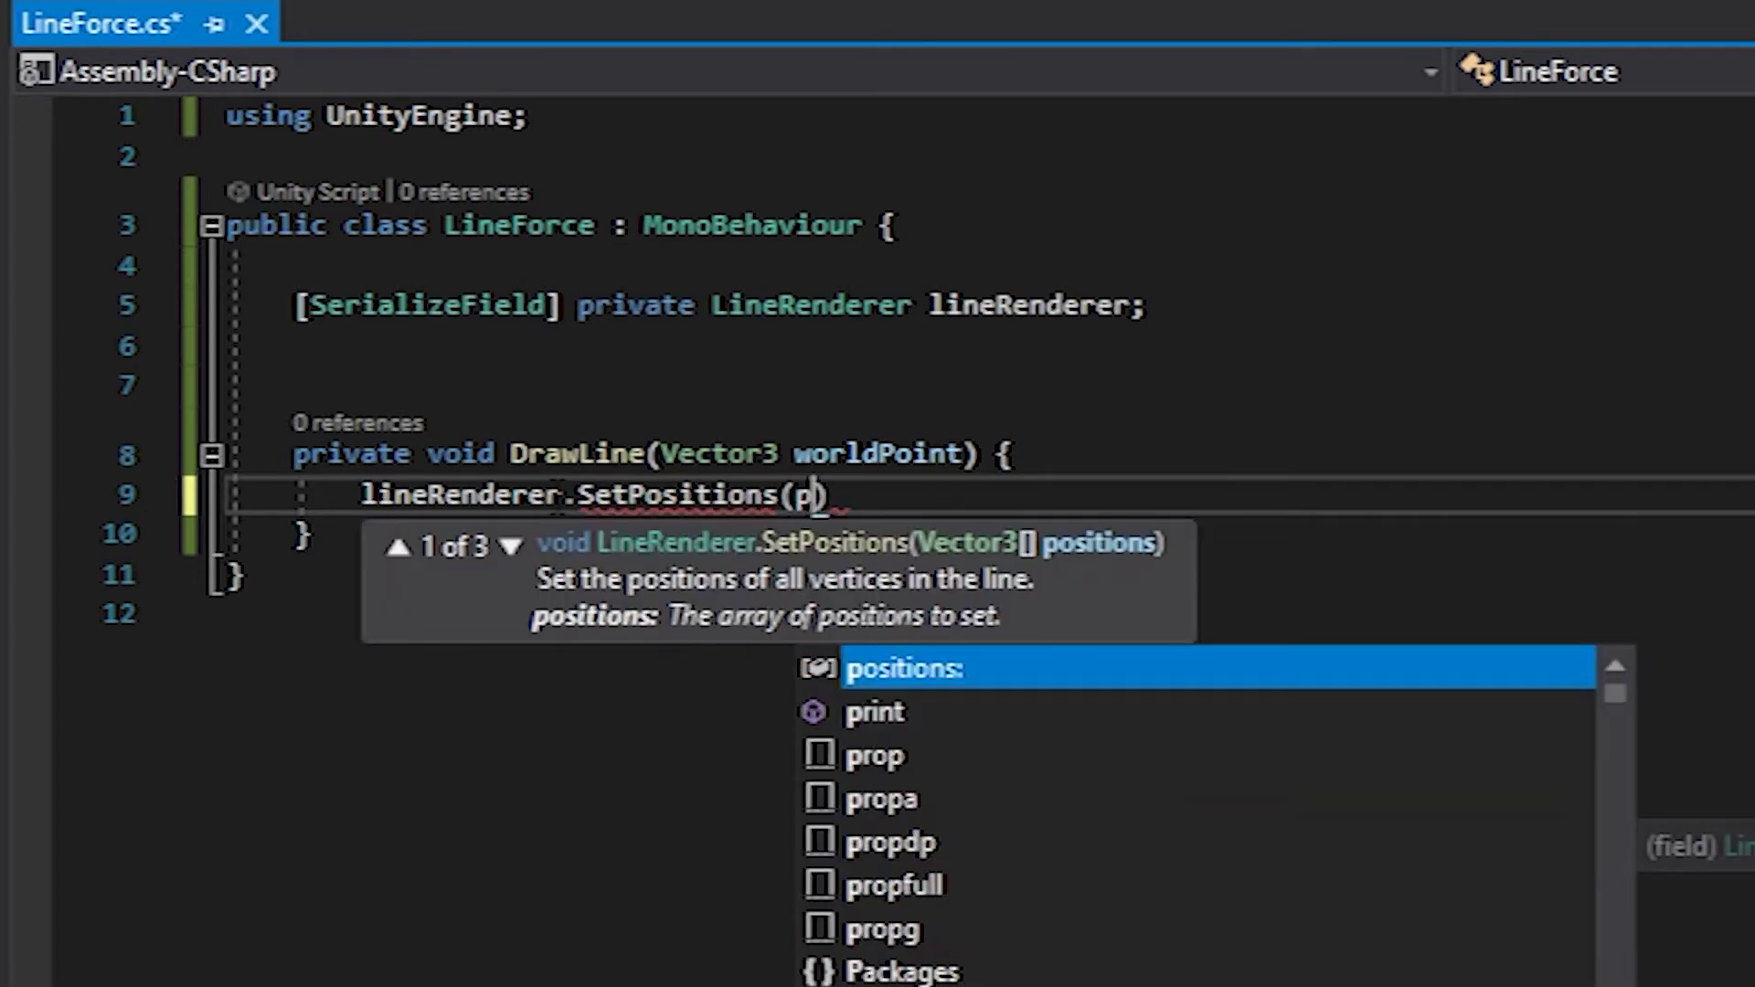
pyautogui.write('ositions')
pyautogui.press('Escape')
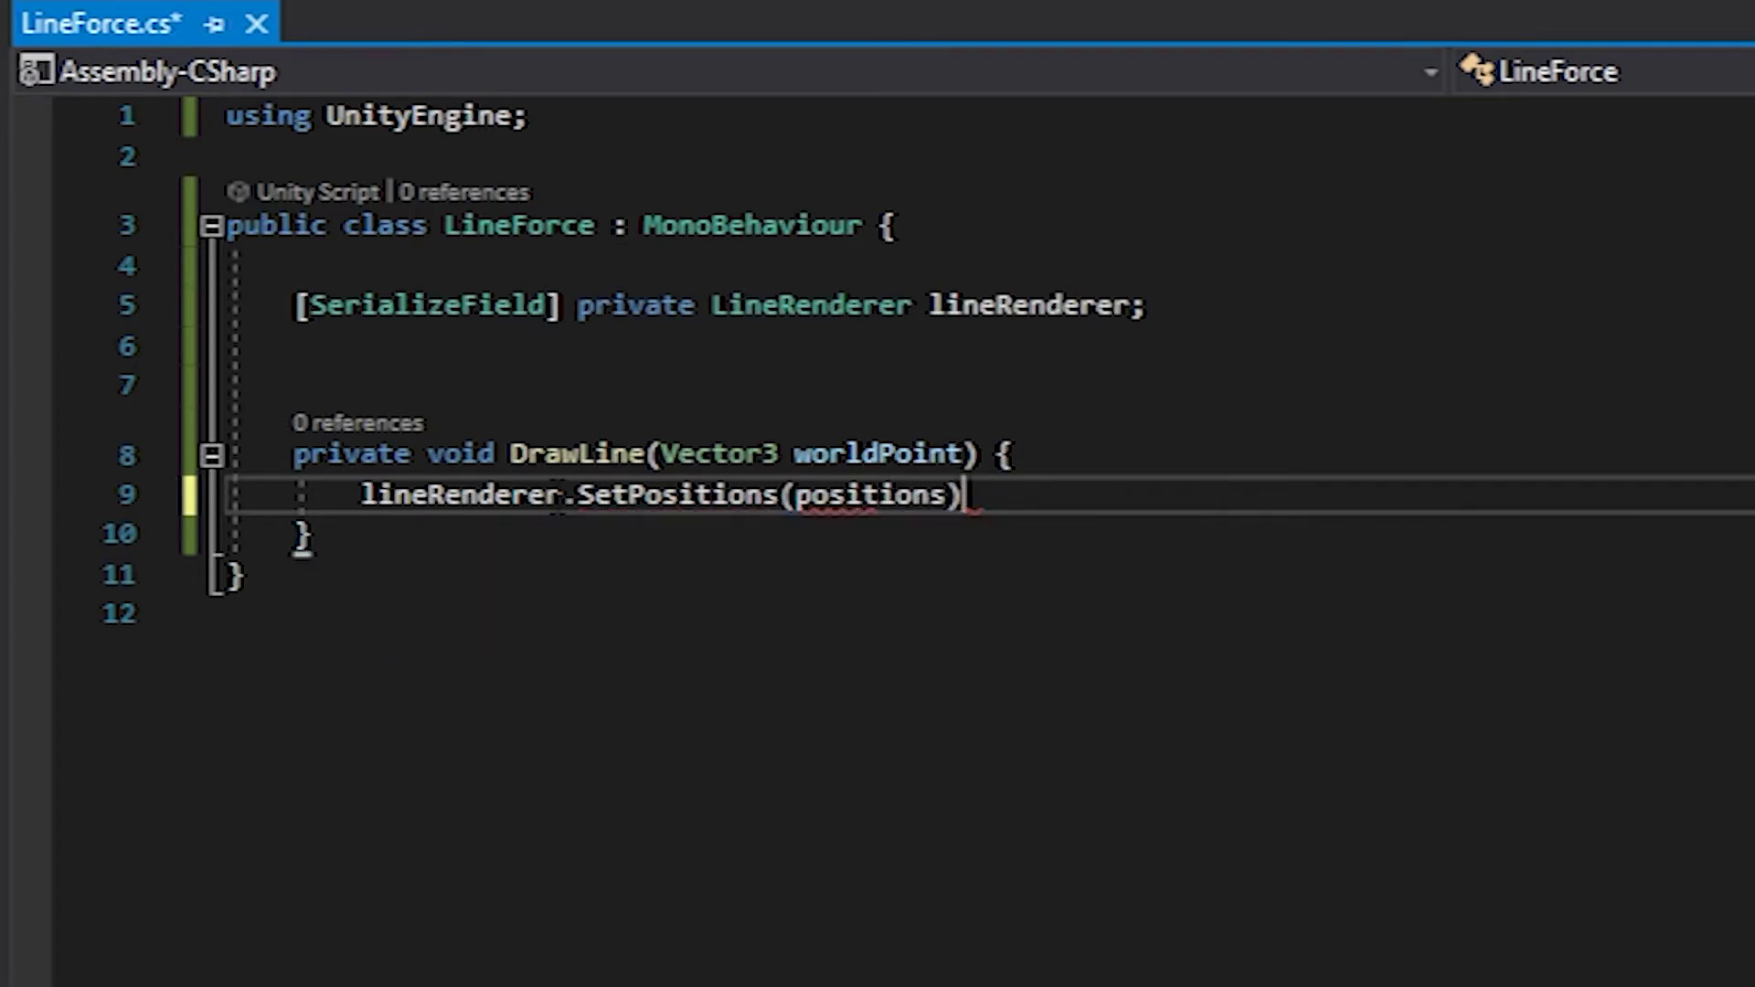
pyautogui.press('Right')
pyautogui.write(';')
# - Add lineRenderer.enabled = true below the SetPositions call
pyautogui.press('Return')
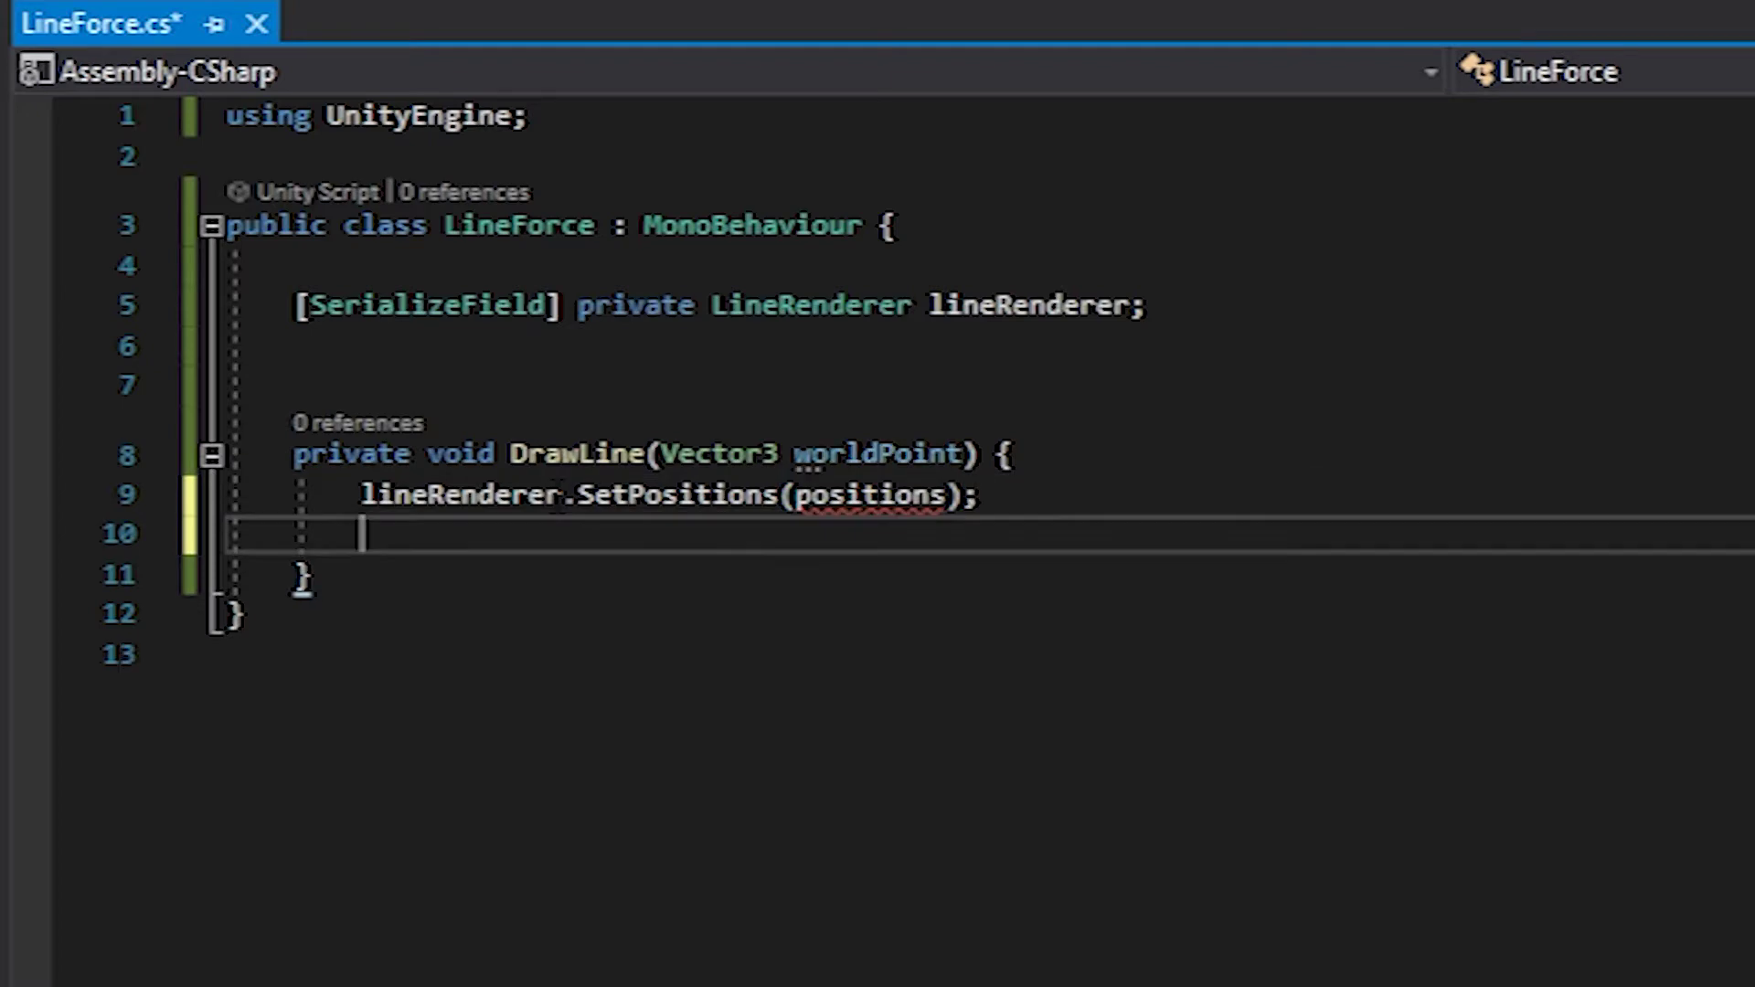
pyautogui.write('line')
pyautogui.press('Tab')
pyautogui.write('.e')
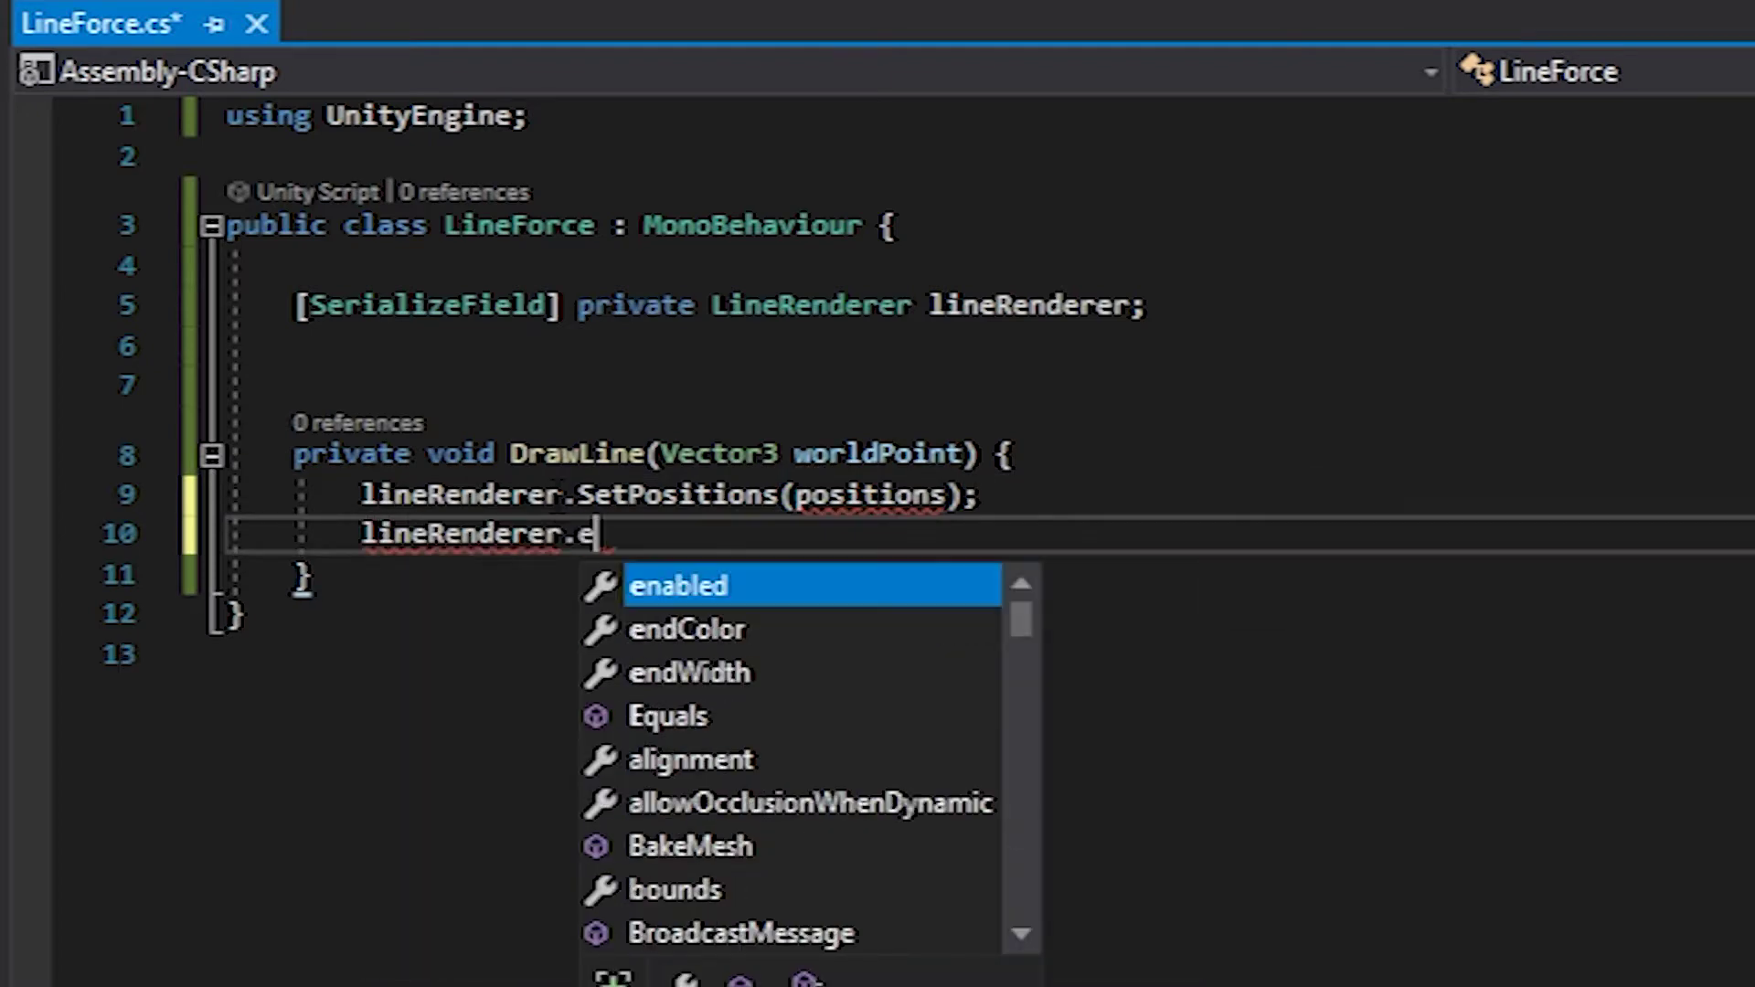
pyautogui.press('Tab')
pyautogui.write('= true')
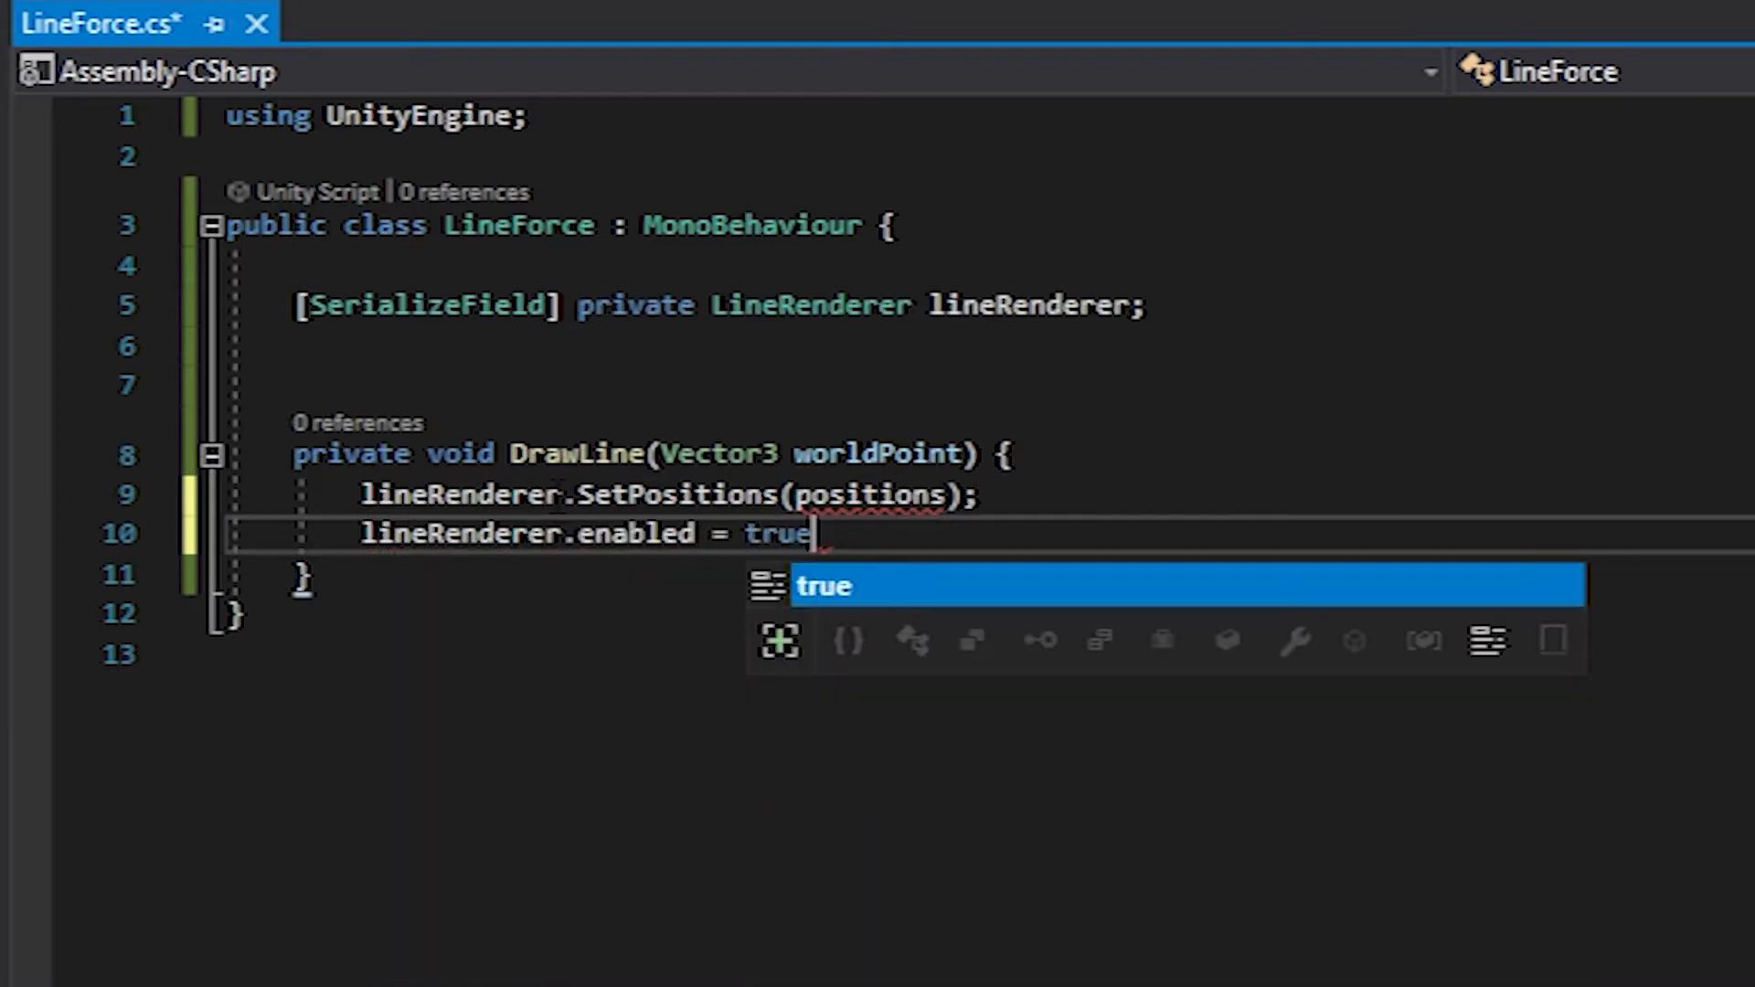
pyautogui.write(';')
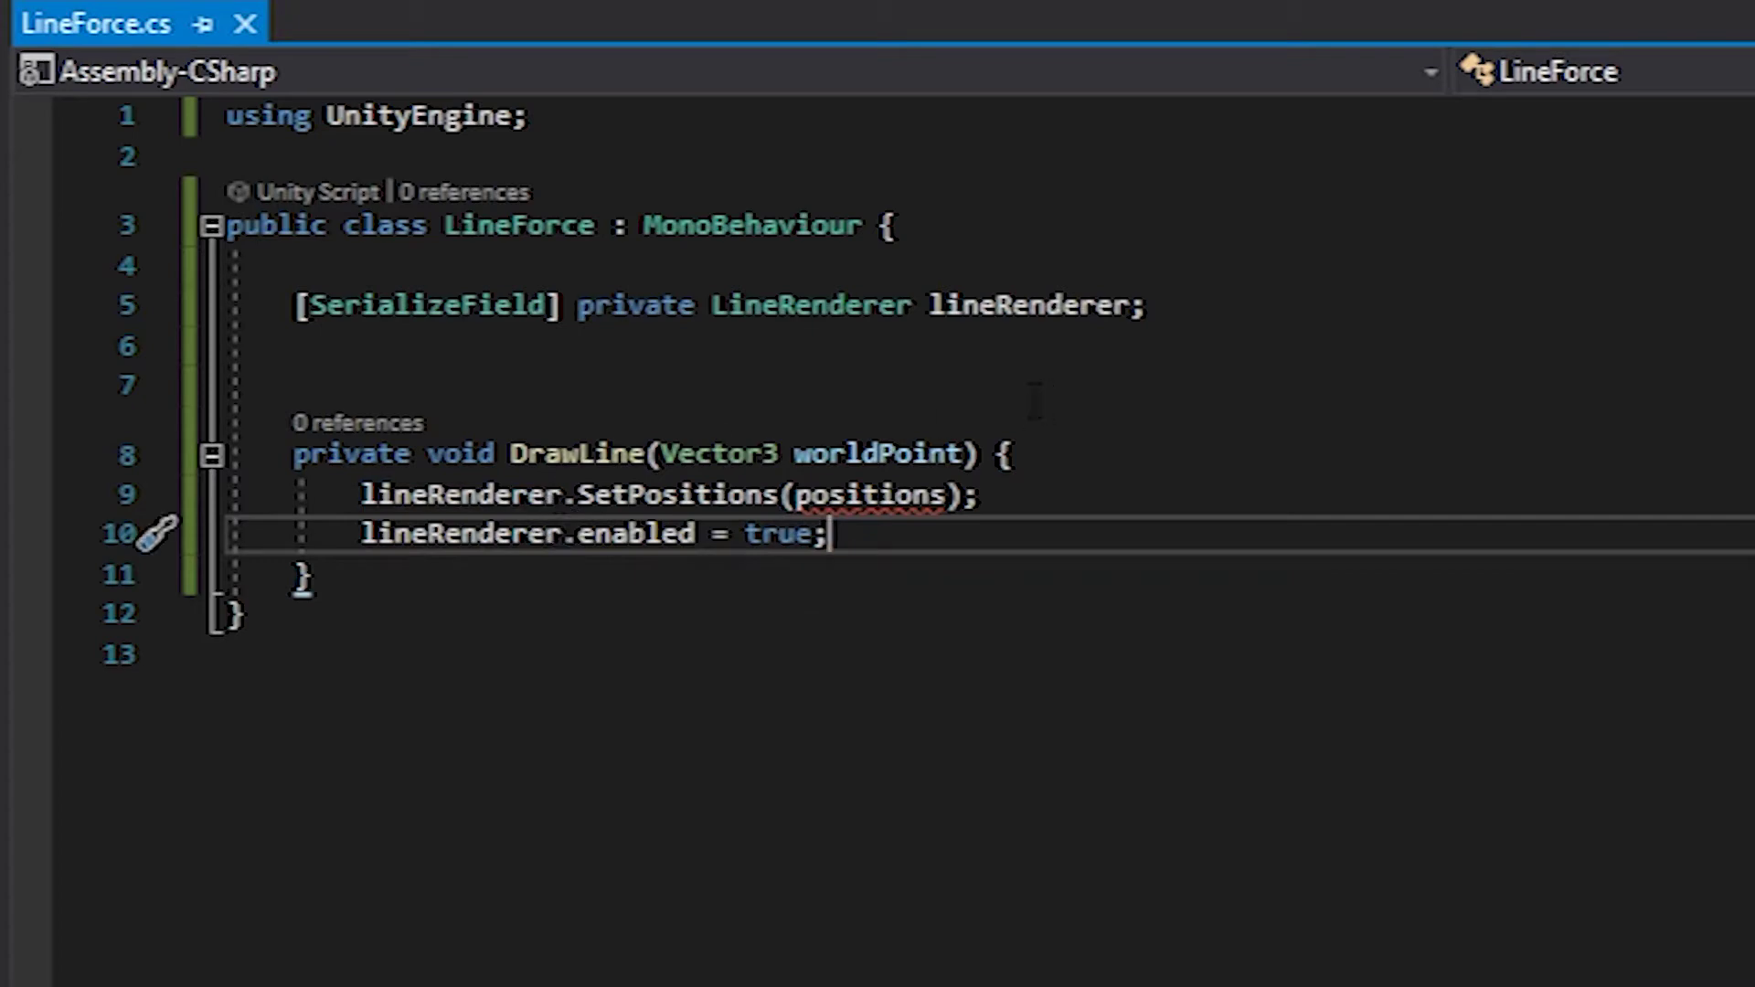
pyautogui.click(1016, 454)
# - Insert Vector3[] positions = { transform.position, worldPoint } at the top of DrawLine
pyautogui.press('Return')
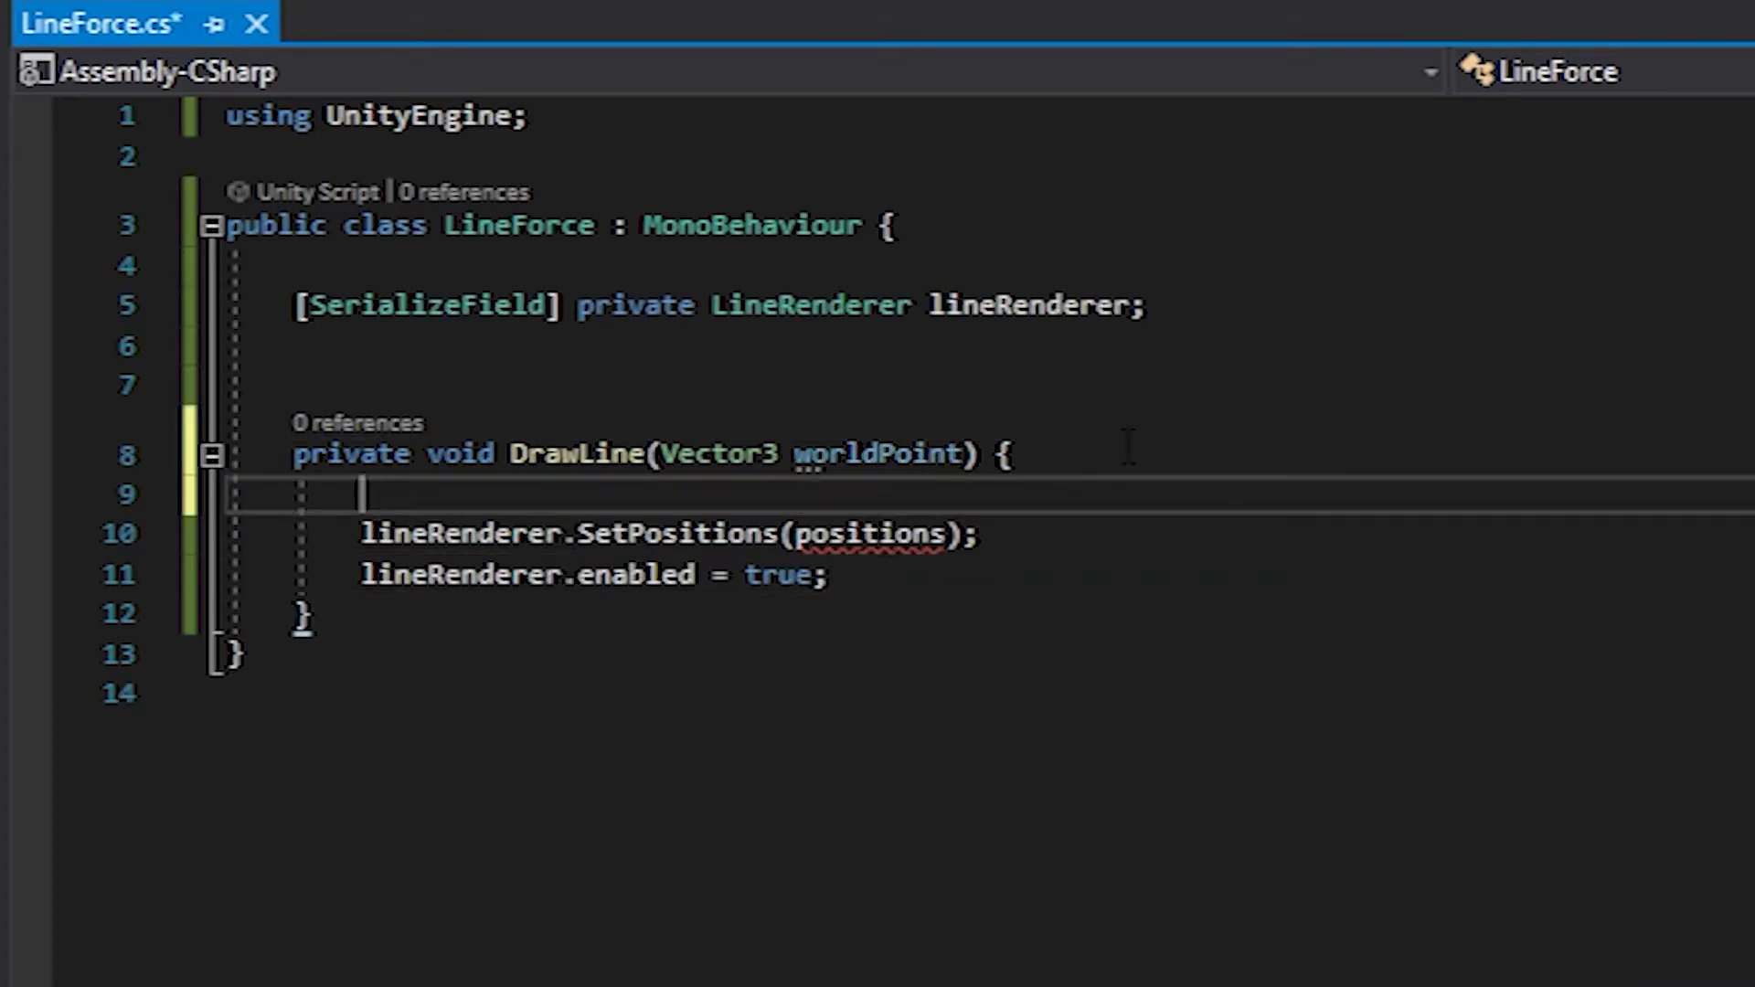
pyautogui.write('Vector')
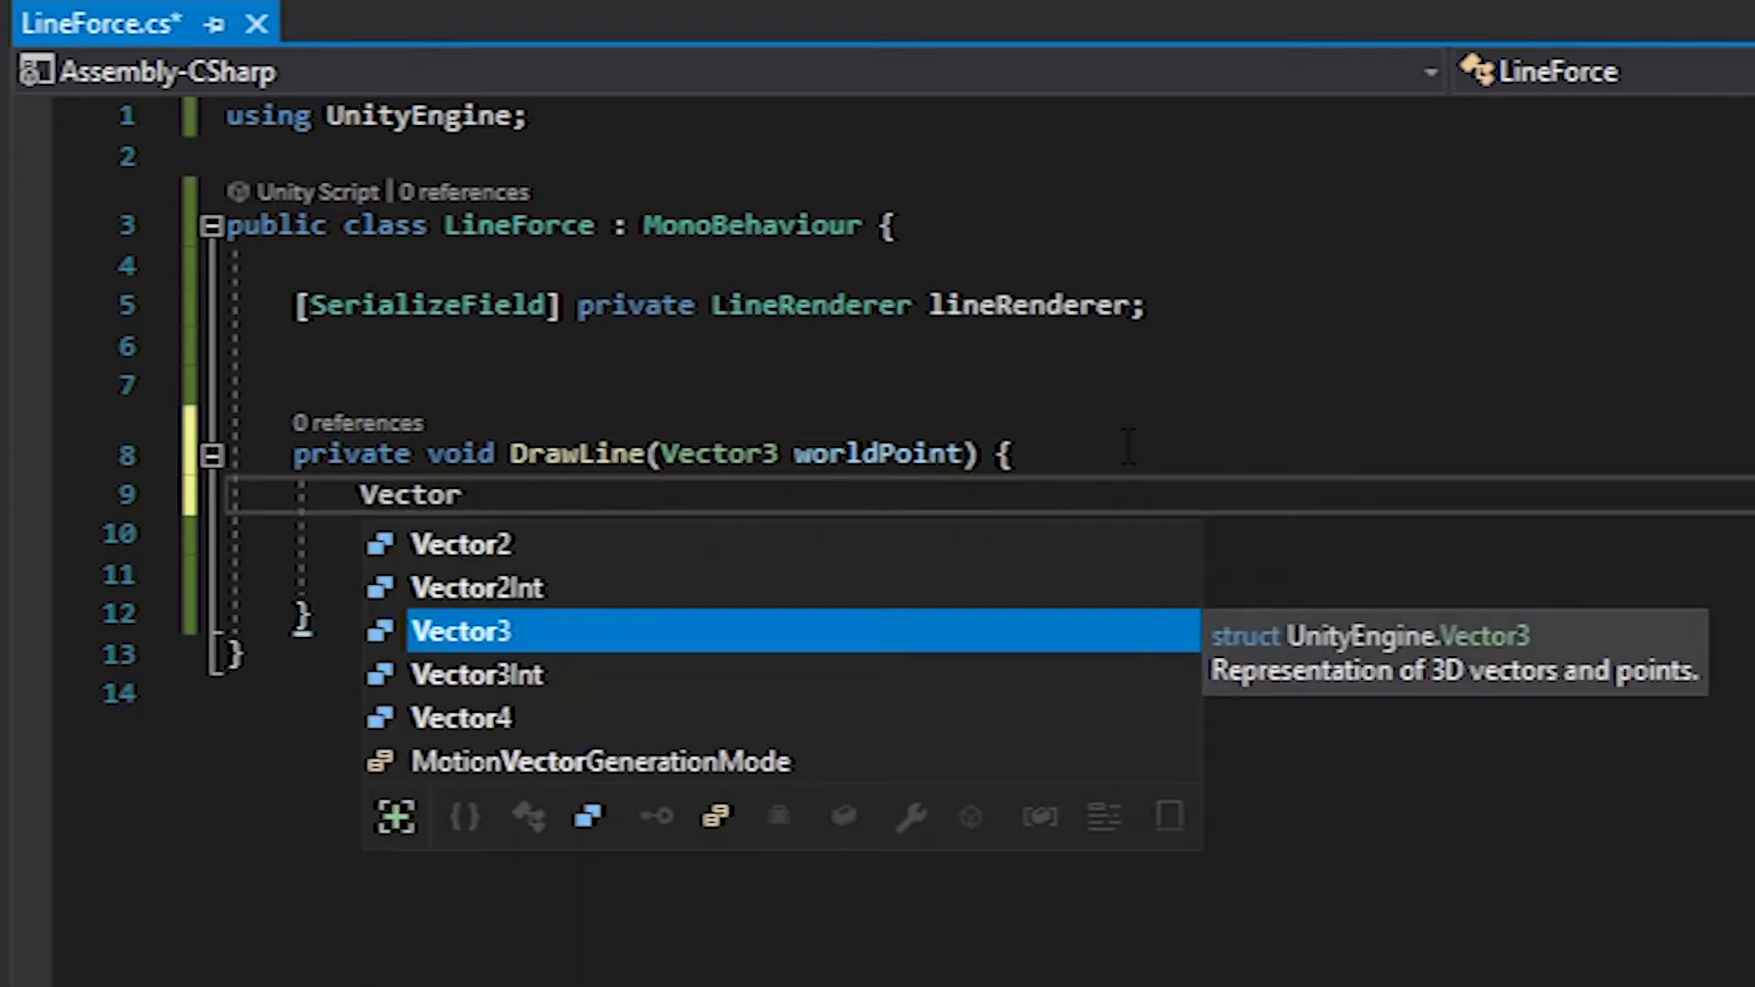
pyautogui.write('3[] ')
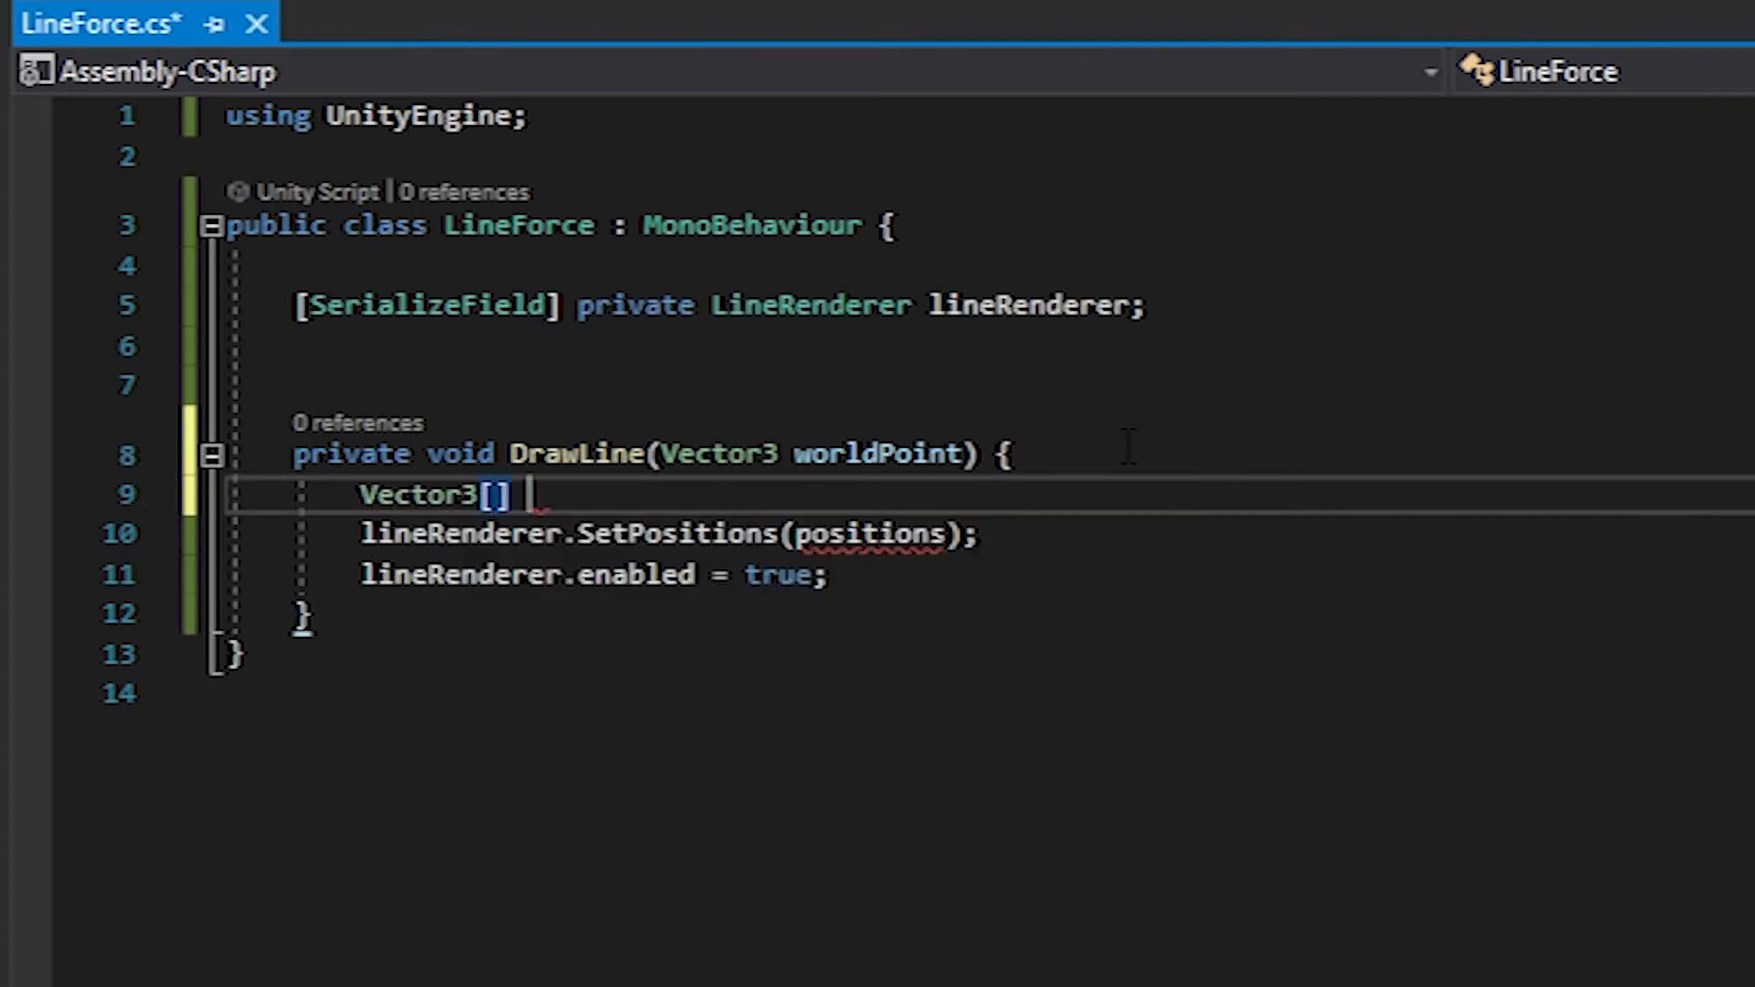
pyautogui.write('posi')
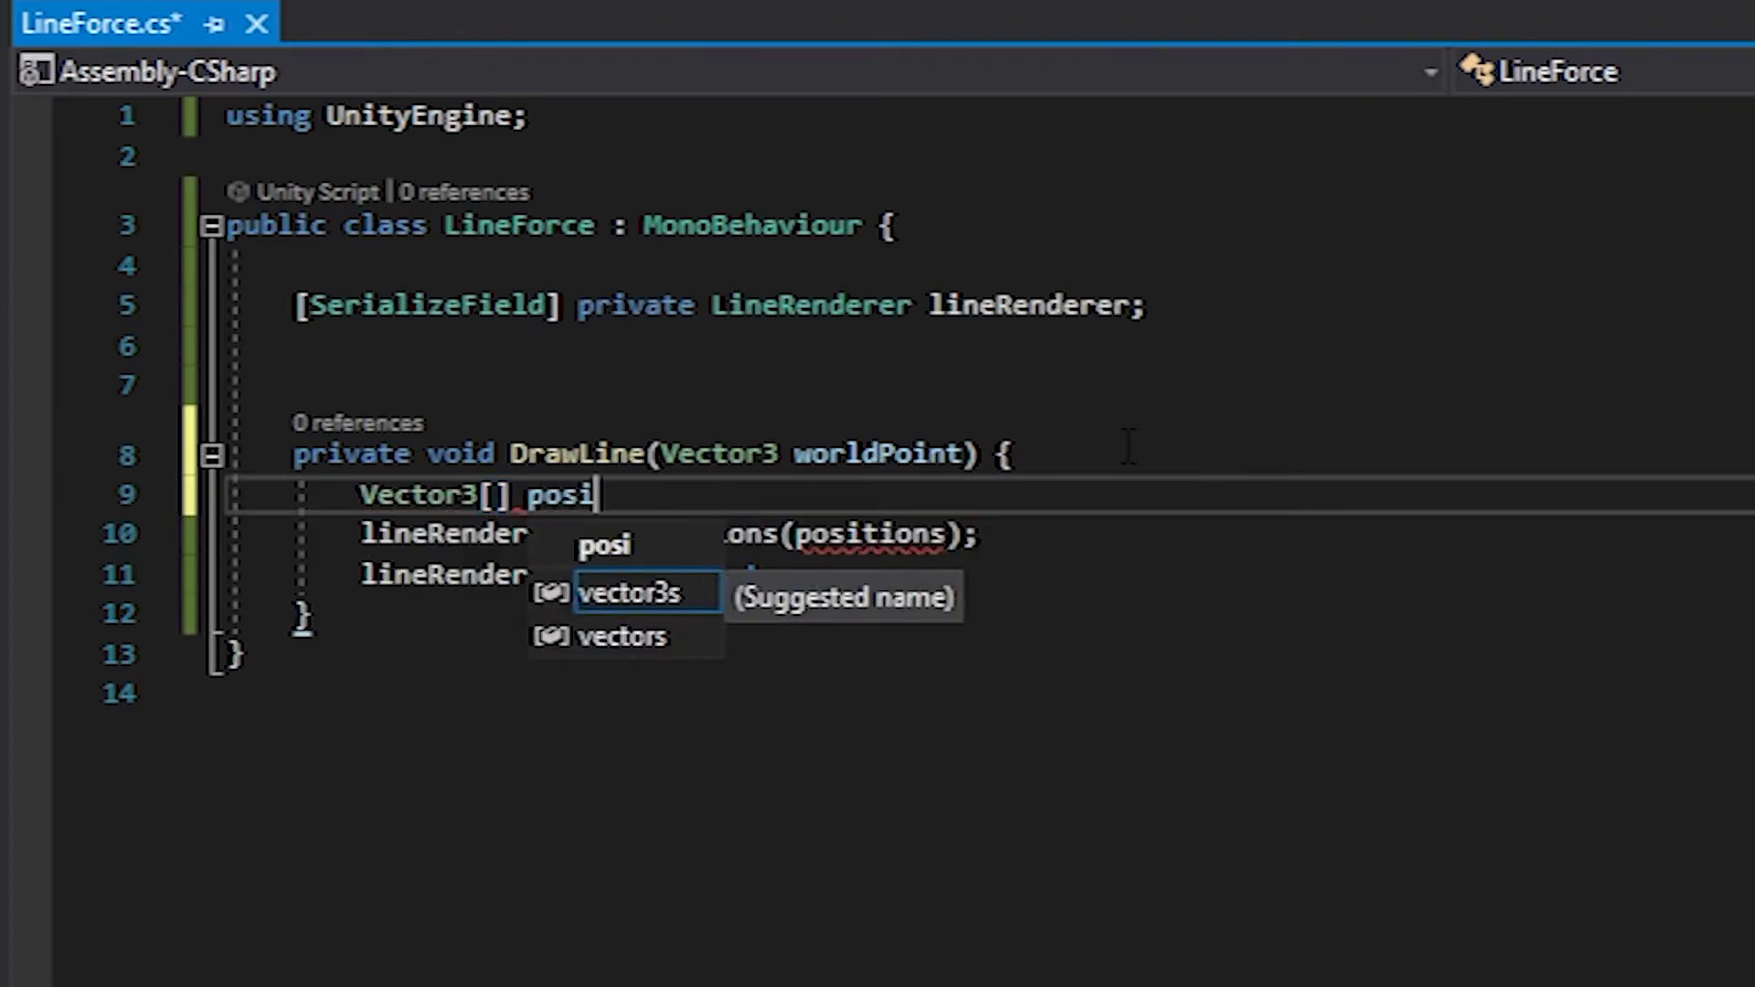
pyautogui.write('tions = {')
pyautogui.press('Return')
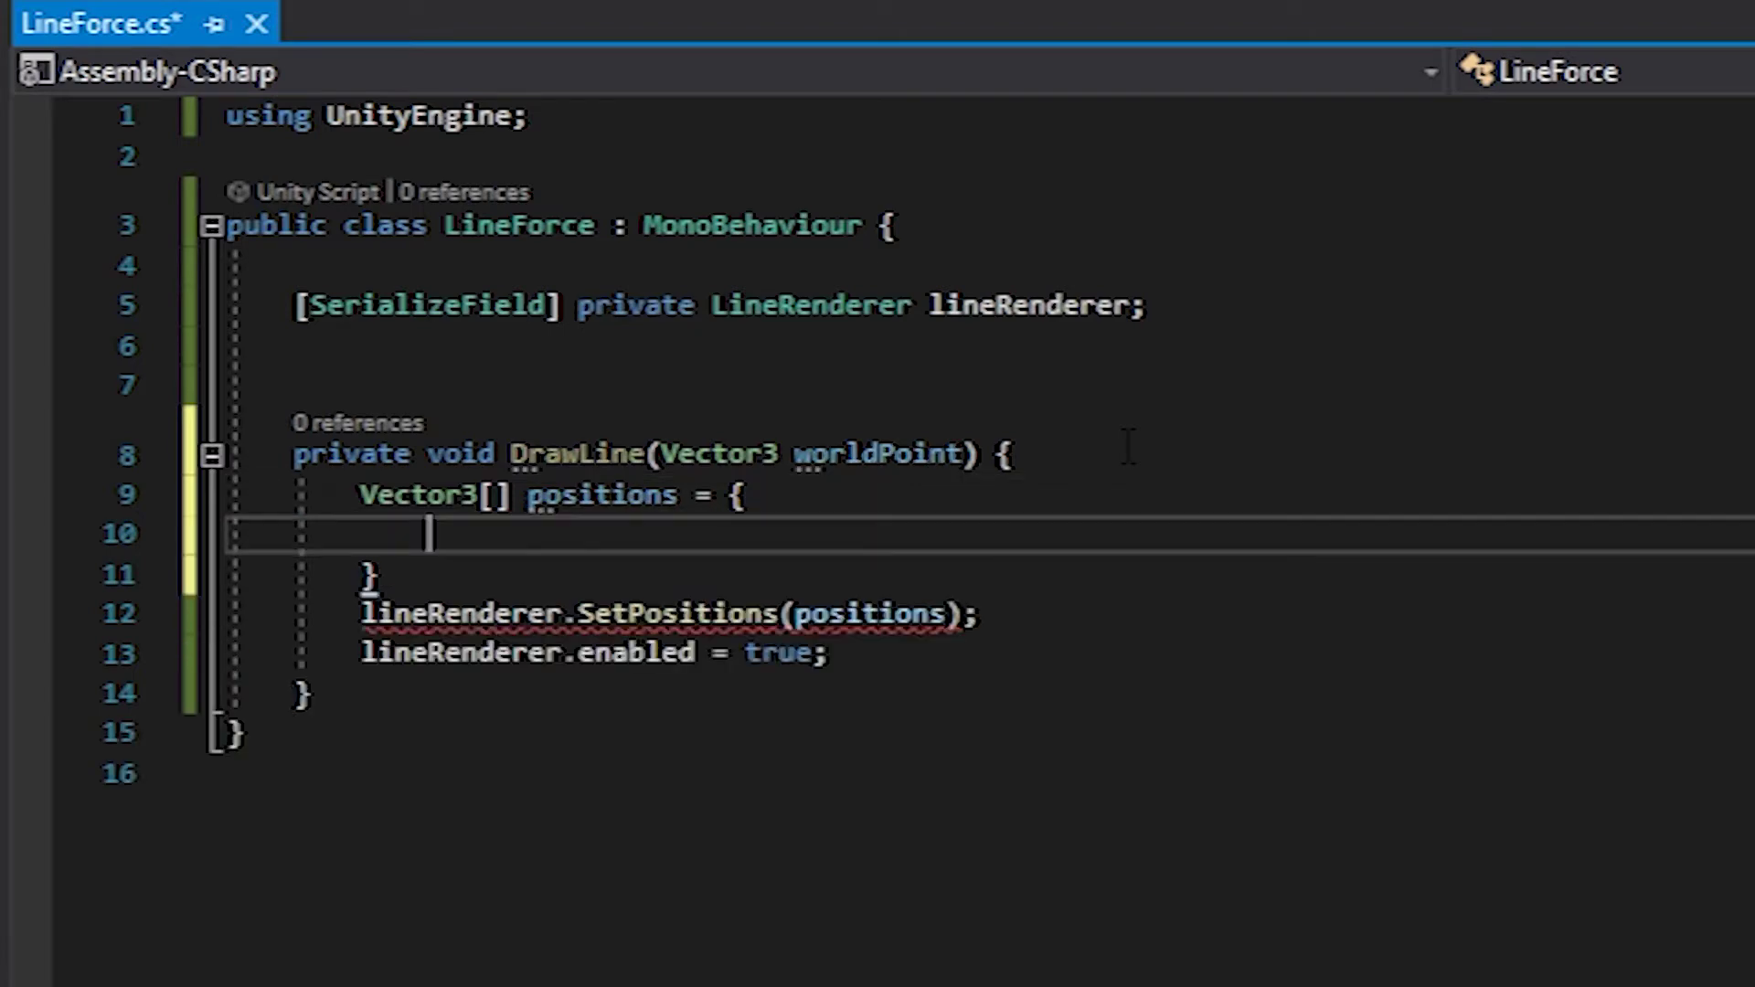
pyautogui.write('trans')
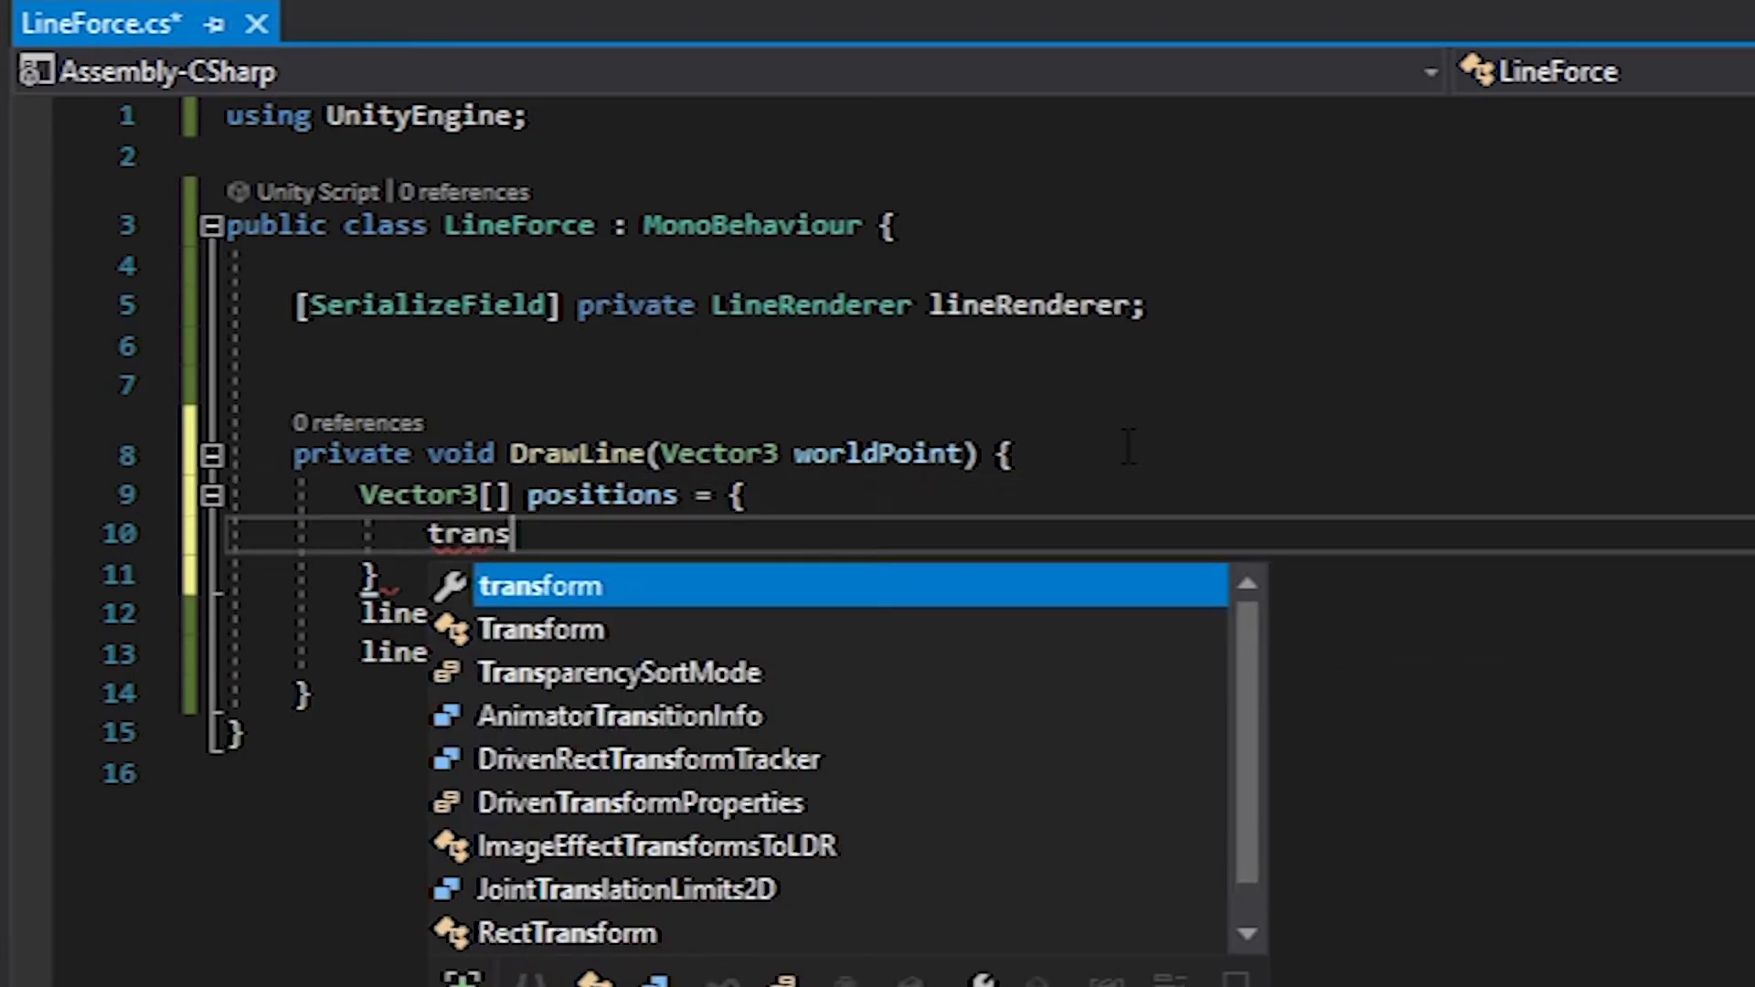
pyautogui.write('form.p')
pyautogui.press('Tab')
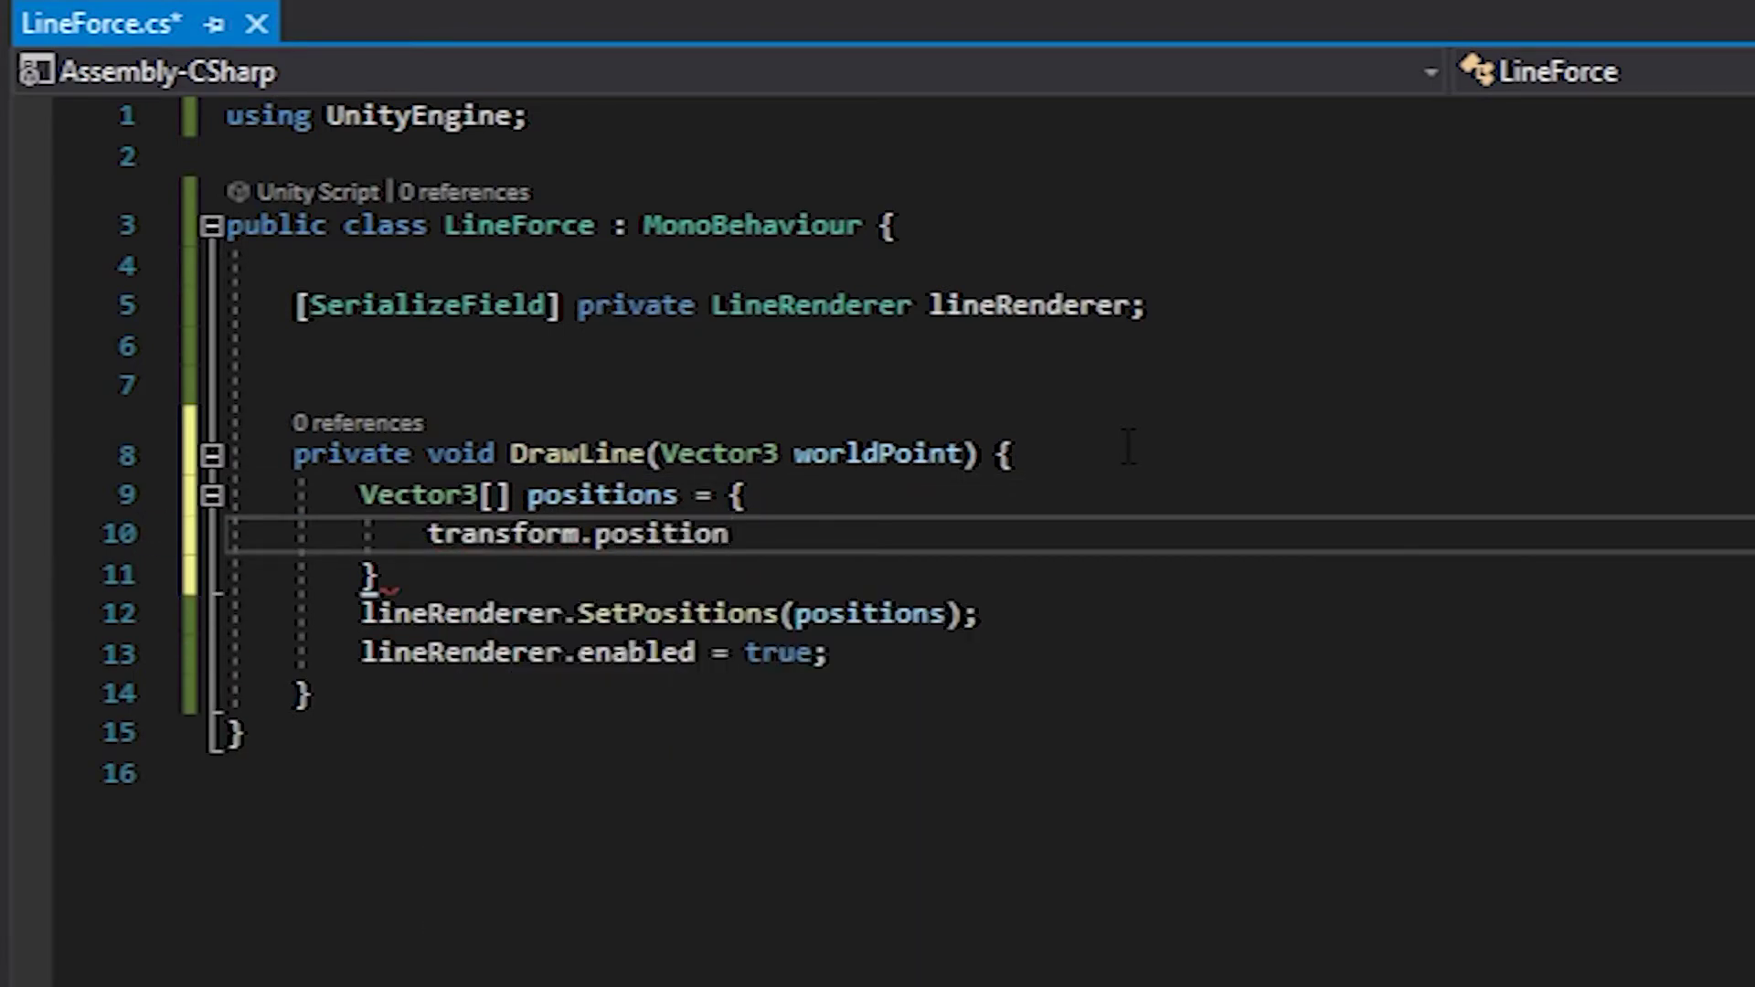
pyautogui.write(',')
pyautogui.press('Return')
pyautogui.write('wor')
pyautogui.press('Tab')
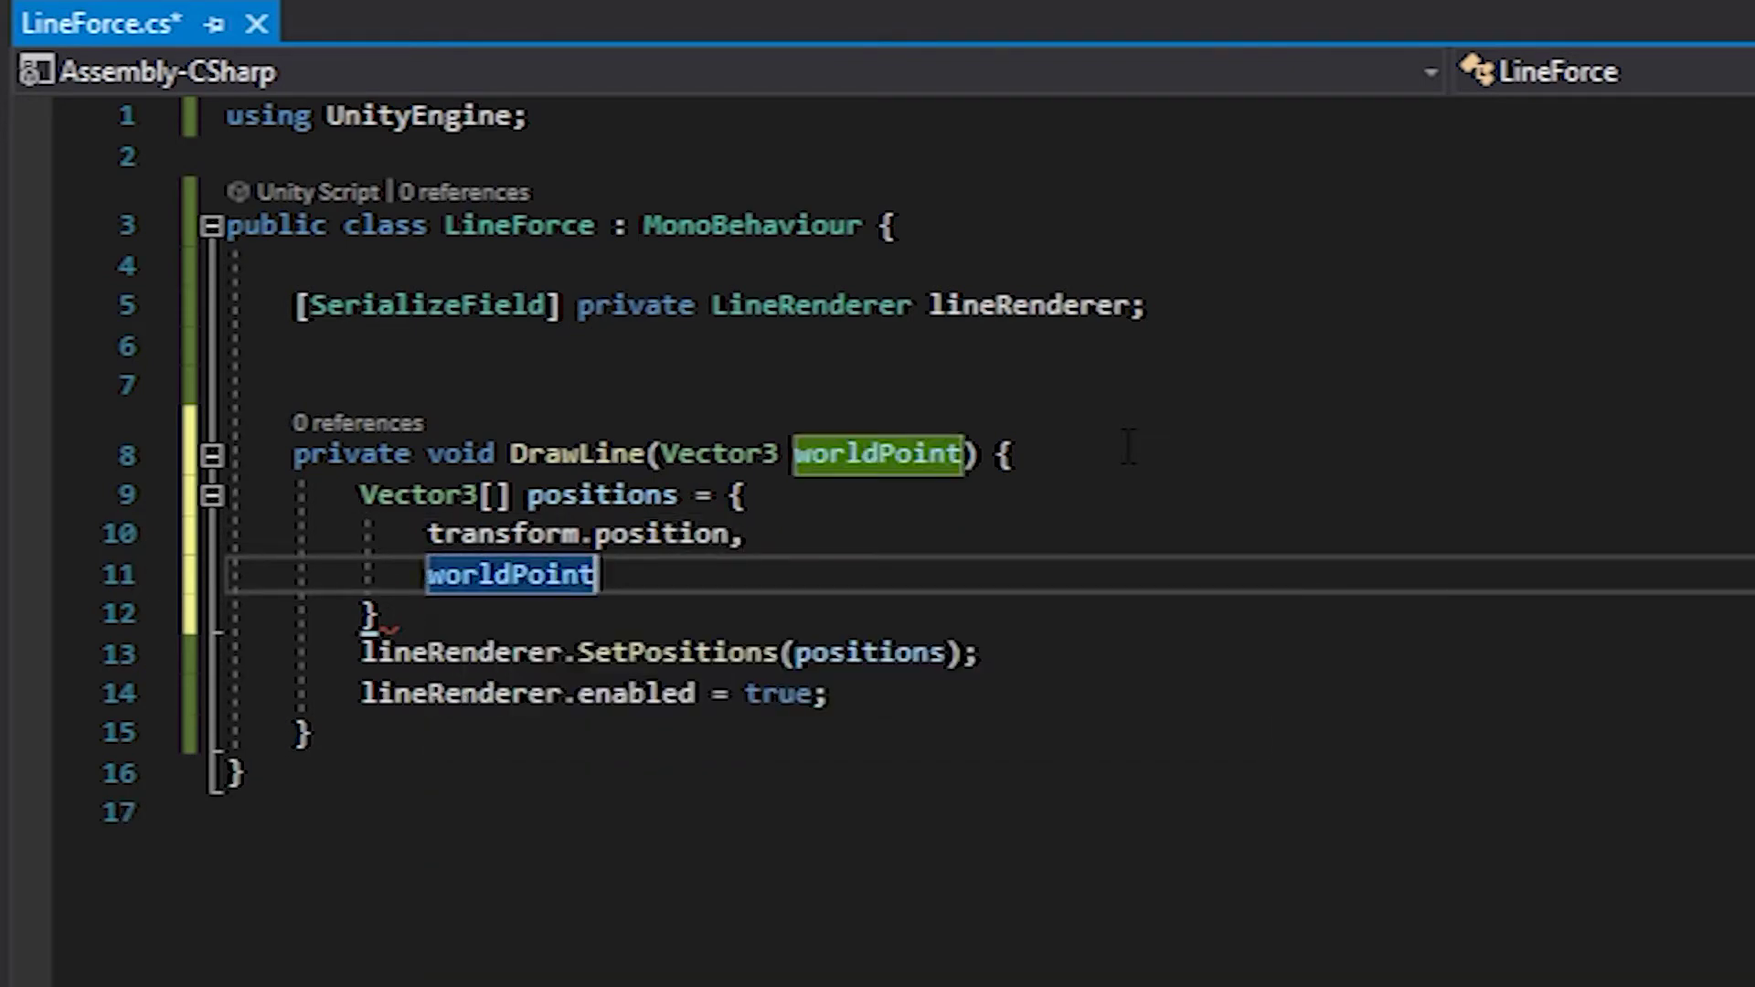
pyautogui.press('Delete')
pyautogui.write(';')
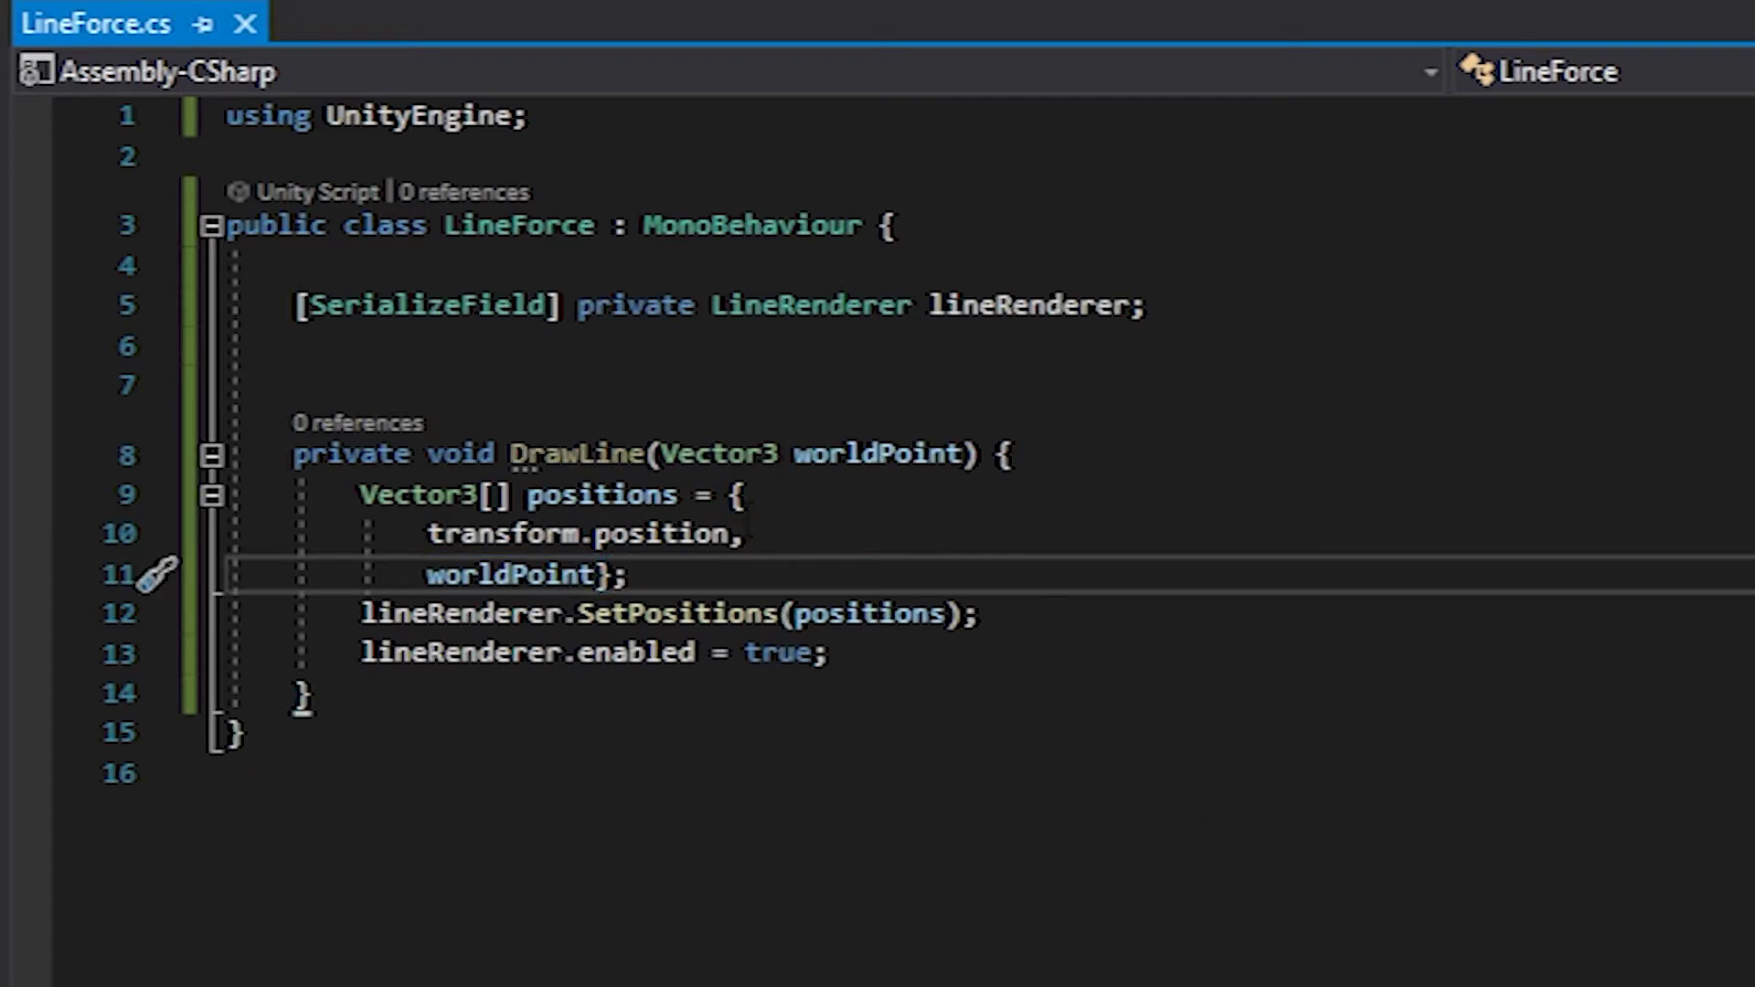
# - Highlight transform.position and worldPoint to explain the line's start and end points
pyautogui.moveTo(733, 535); pyautogui.dragTo(429, 535)
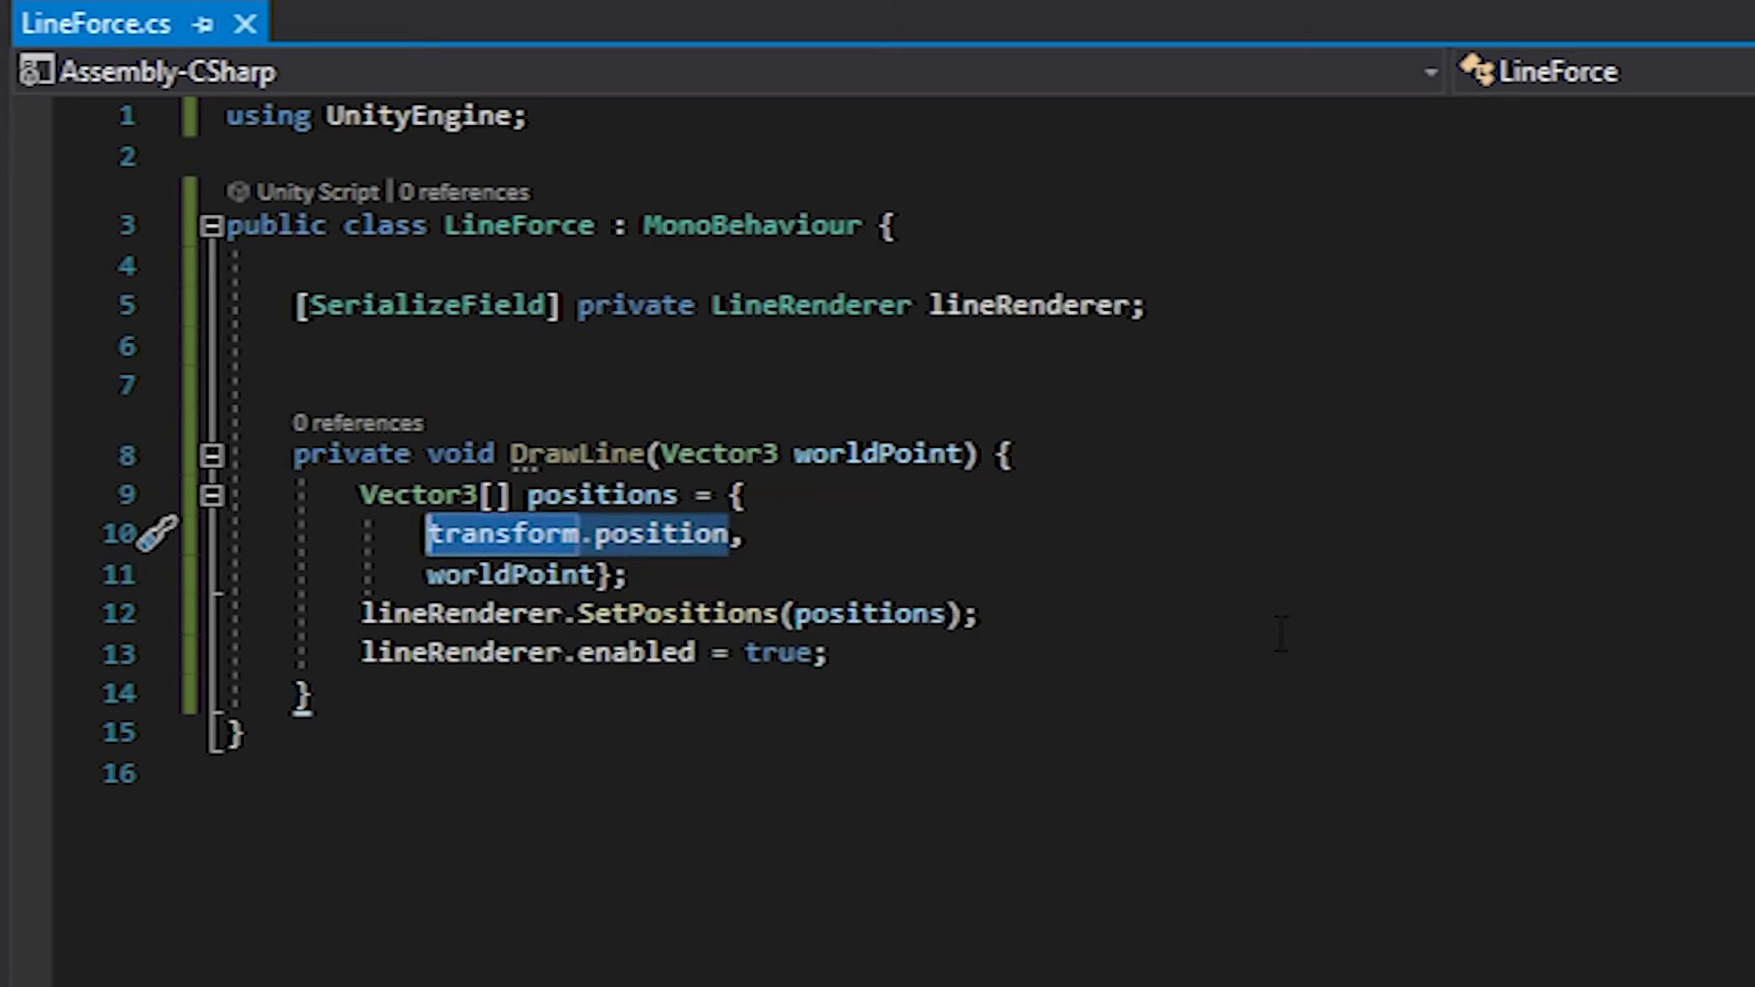
pyautogui.click(604, 574)
pyautogui.doubleClick(508, 573)
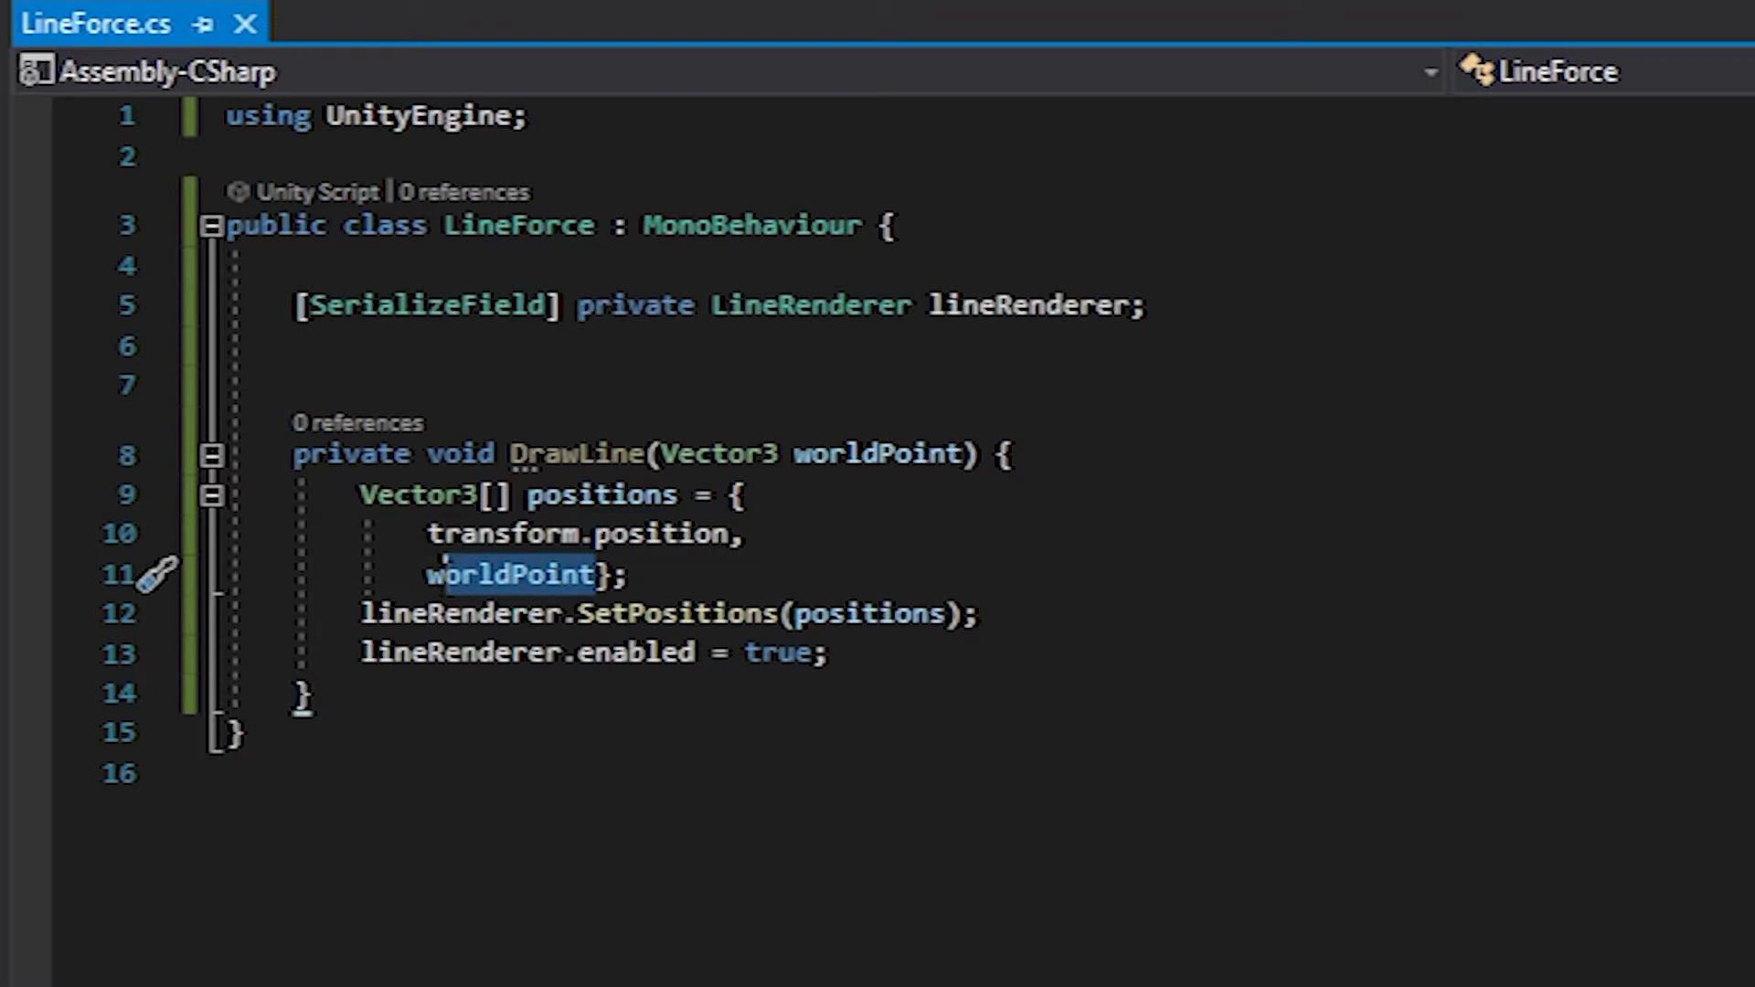
pyautogui.click(1018, 583)
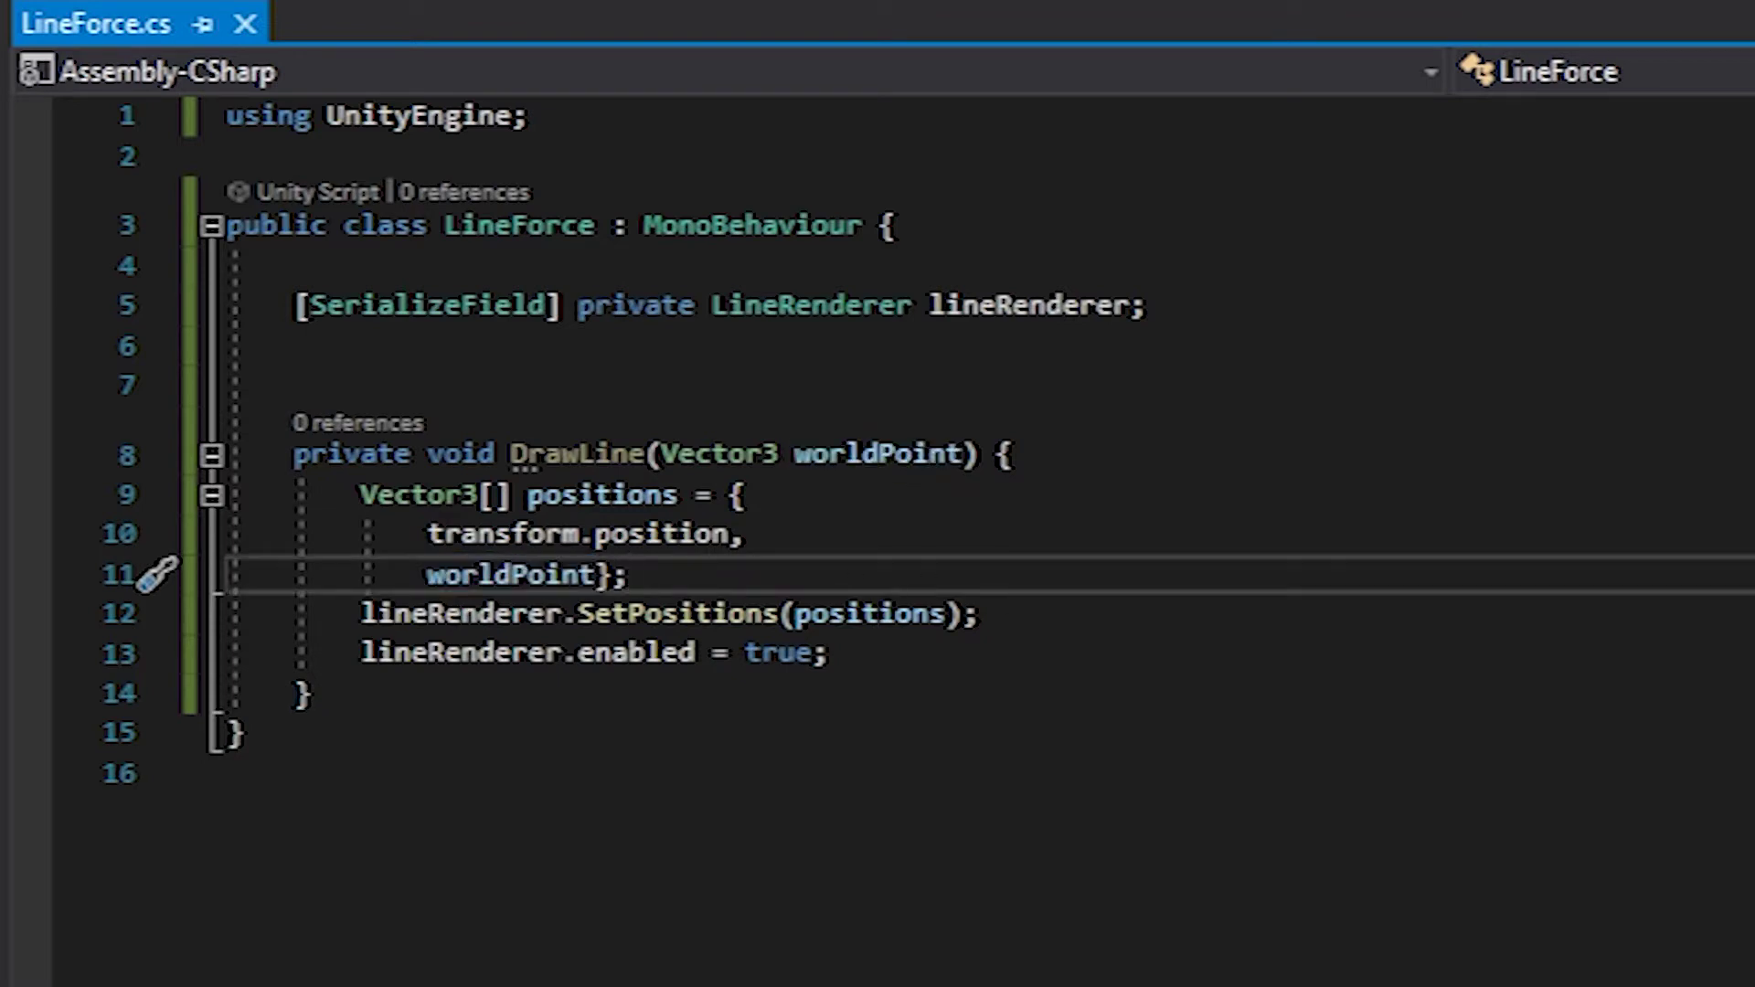
# - Paste the CastMouseClickRay method below DrawLine
pyautogui.click(329, 693)
pyautogui.press('Return')
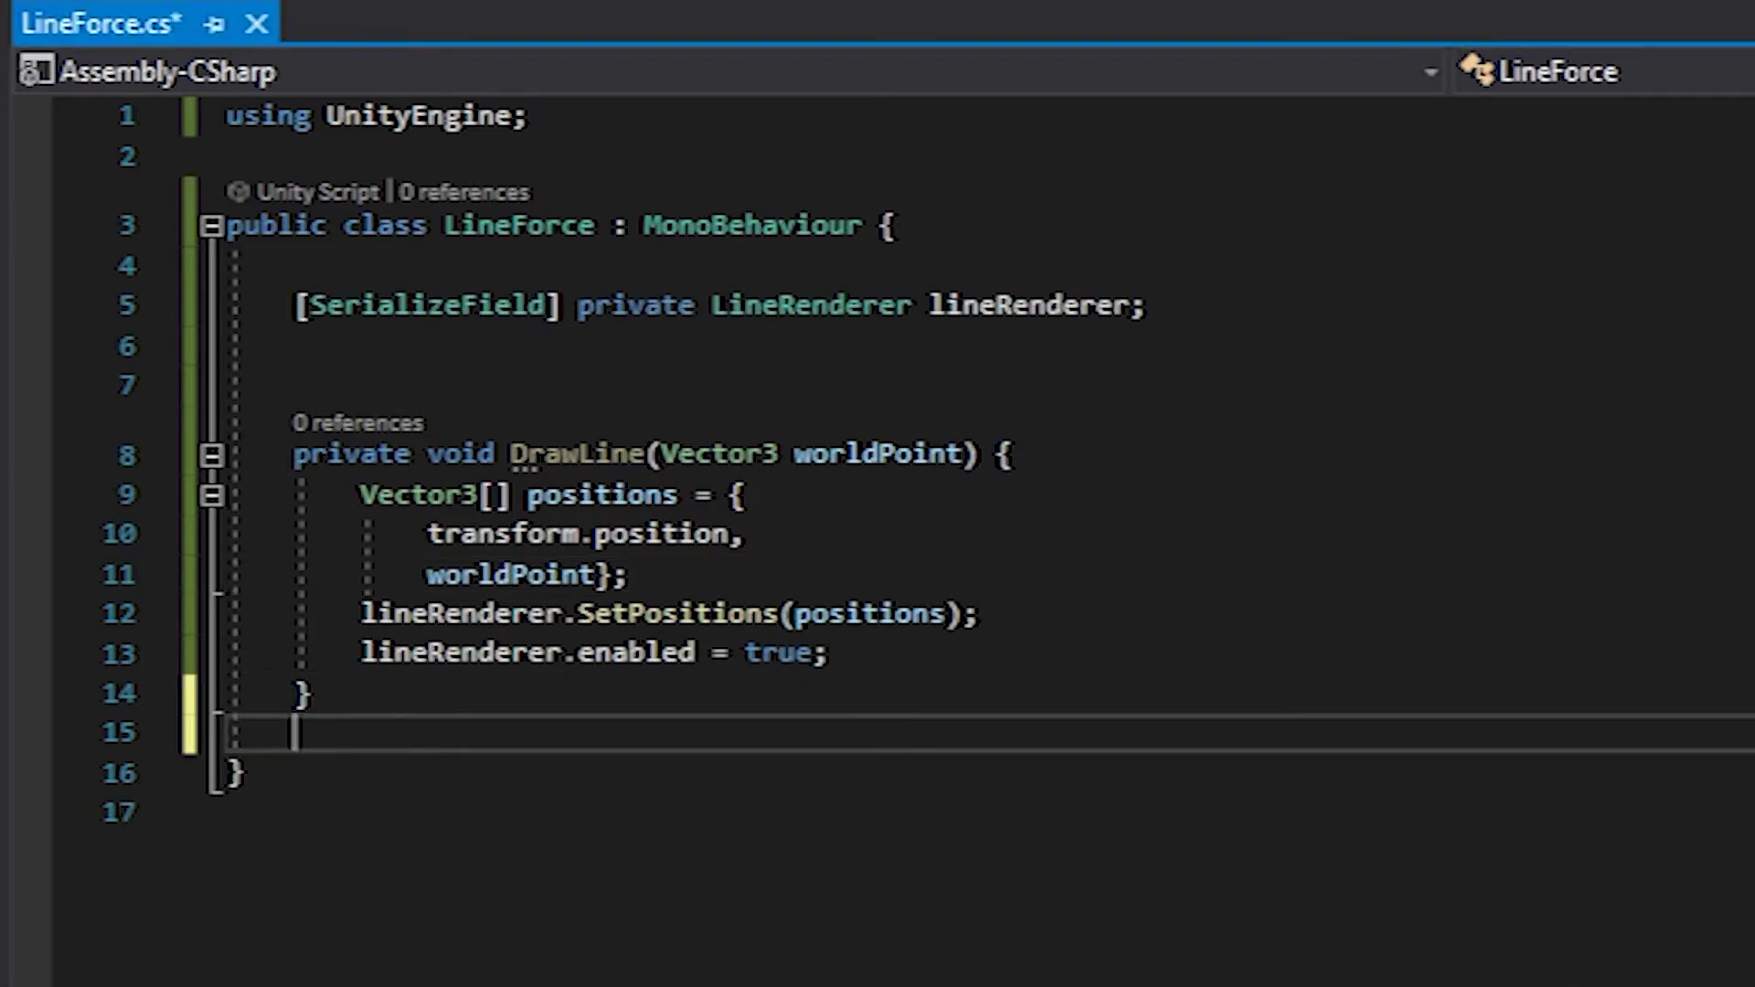
pyautogui.press('Return')
pyautogui.write('private Vector3? CastMouseClickRay() {         Vector3 screenMousePosFar = new Vector3(             Input.mousePosition.x,             Input.mousePosition.y,             Camera.main.farClipPlane);         Vector3 screenMousePosNear = new Vector3(             Input.mousePosition.x,             Input.mousePosition.y,             Camera.main.nearClipPlane);         Vector3 worldMousePosFar = Camera.main.ScreenToWorldPoint(screenMousePosFar);         Vector3 worldMousePosNear = Camera.main.ScreenToWorldPoint(screenMousePosNear);         RaycastHit hit;         if (Physics.Raycast(worldMousePosNear, worldMousePosFar - worldMousePosNear, out hit, float.PositiveInfinity)) {             return hit.point;         } else {             return null;         }     }')
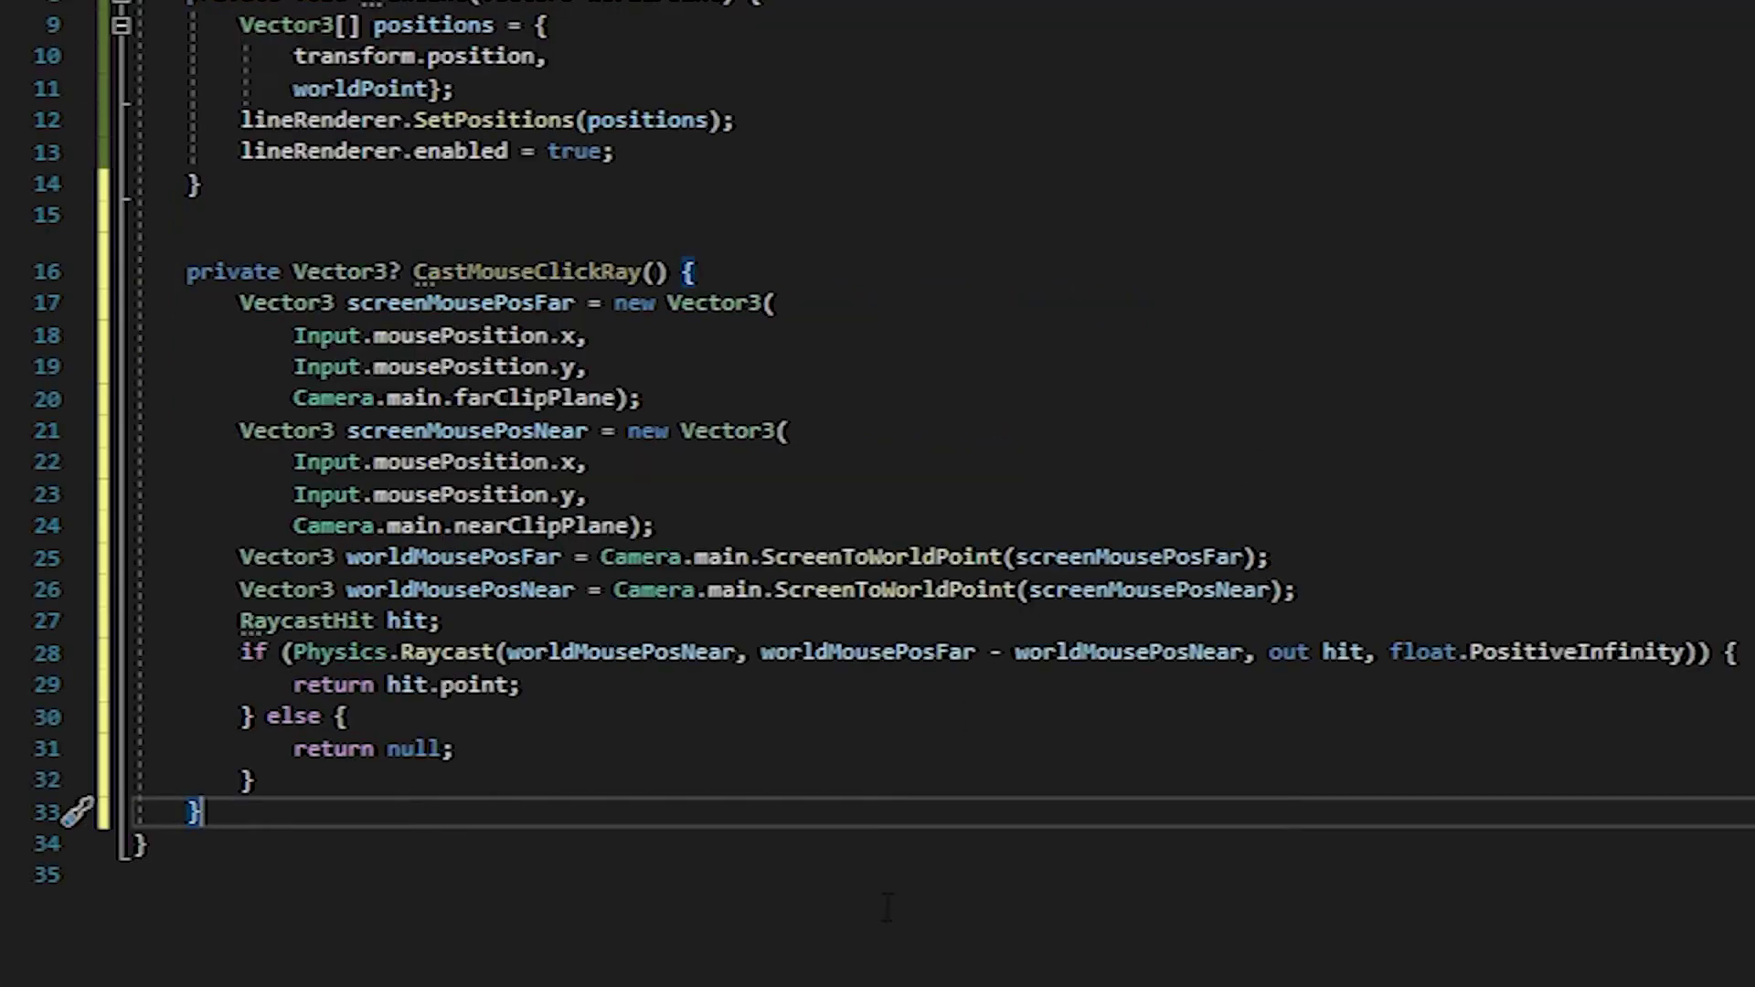
pyautogui.click(888, 910)
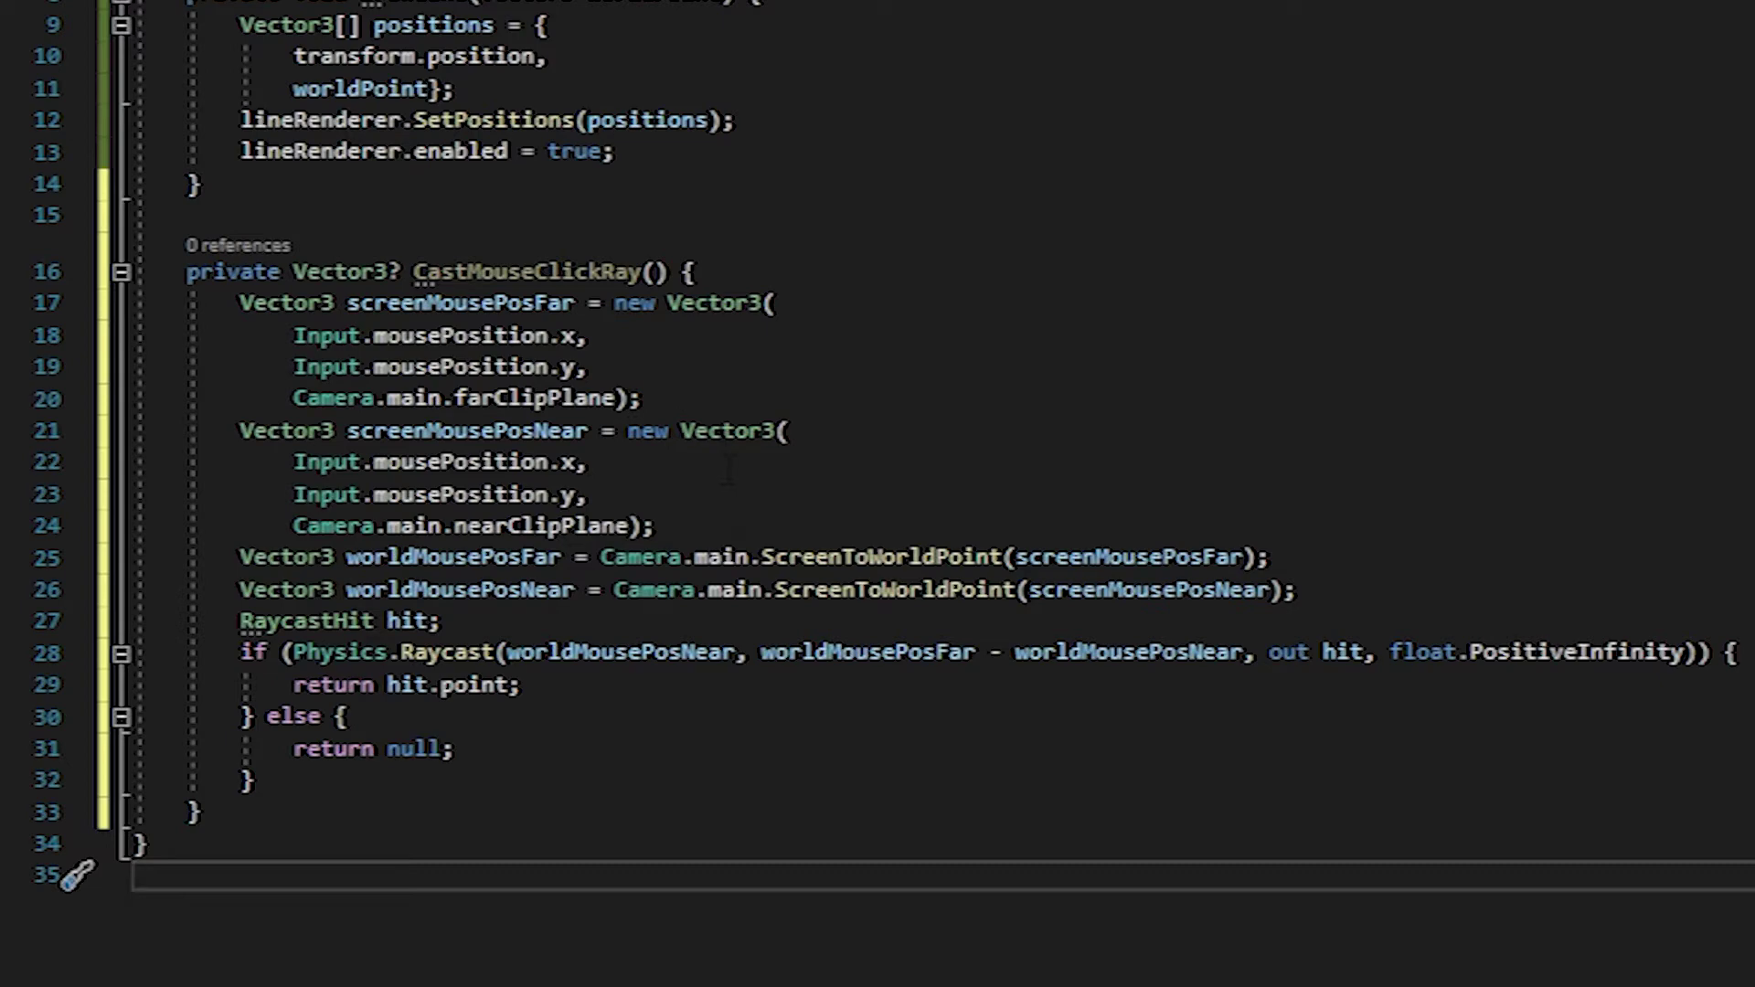
# - Highlight the return hit.point, return null statements and the Vector3? return type
pyautogui.press('BackSpace')
pyautogui.click(681, 720)
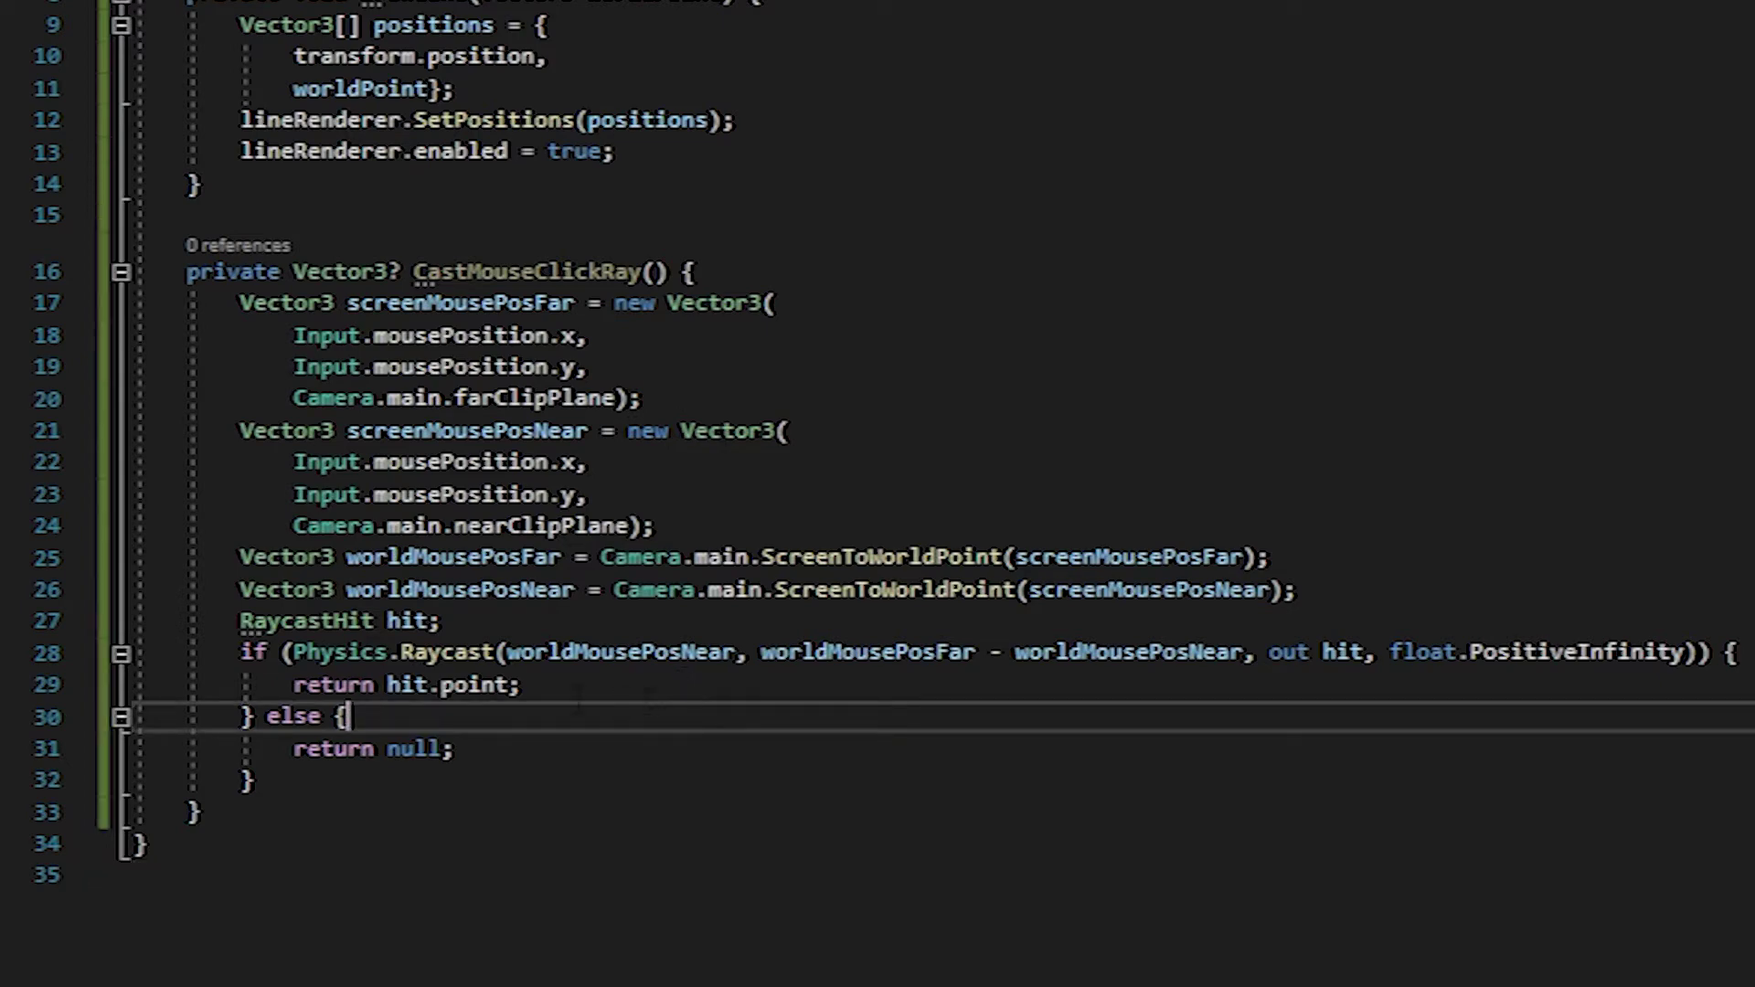
pyautogui.press('Up')
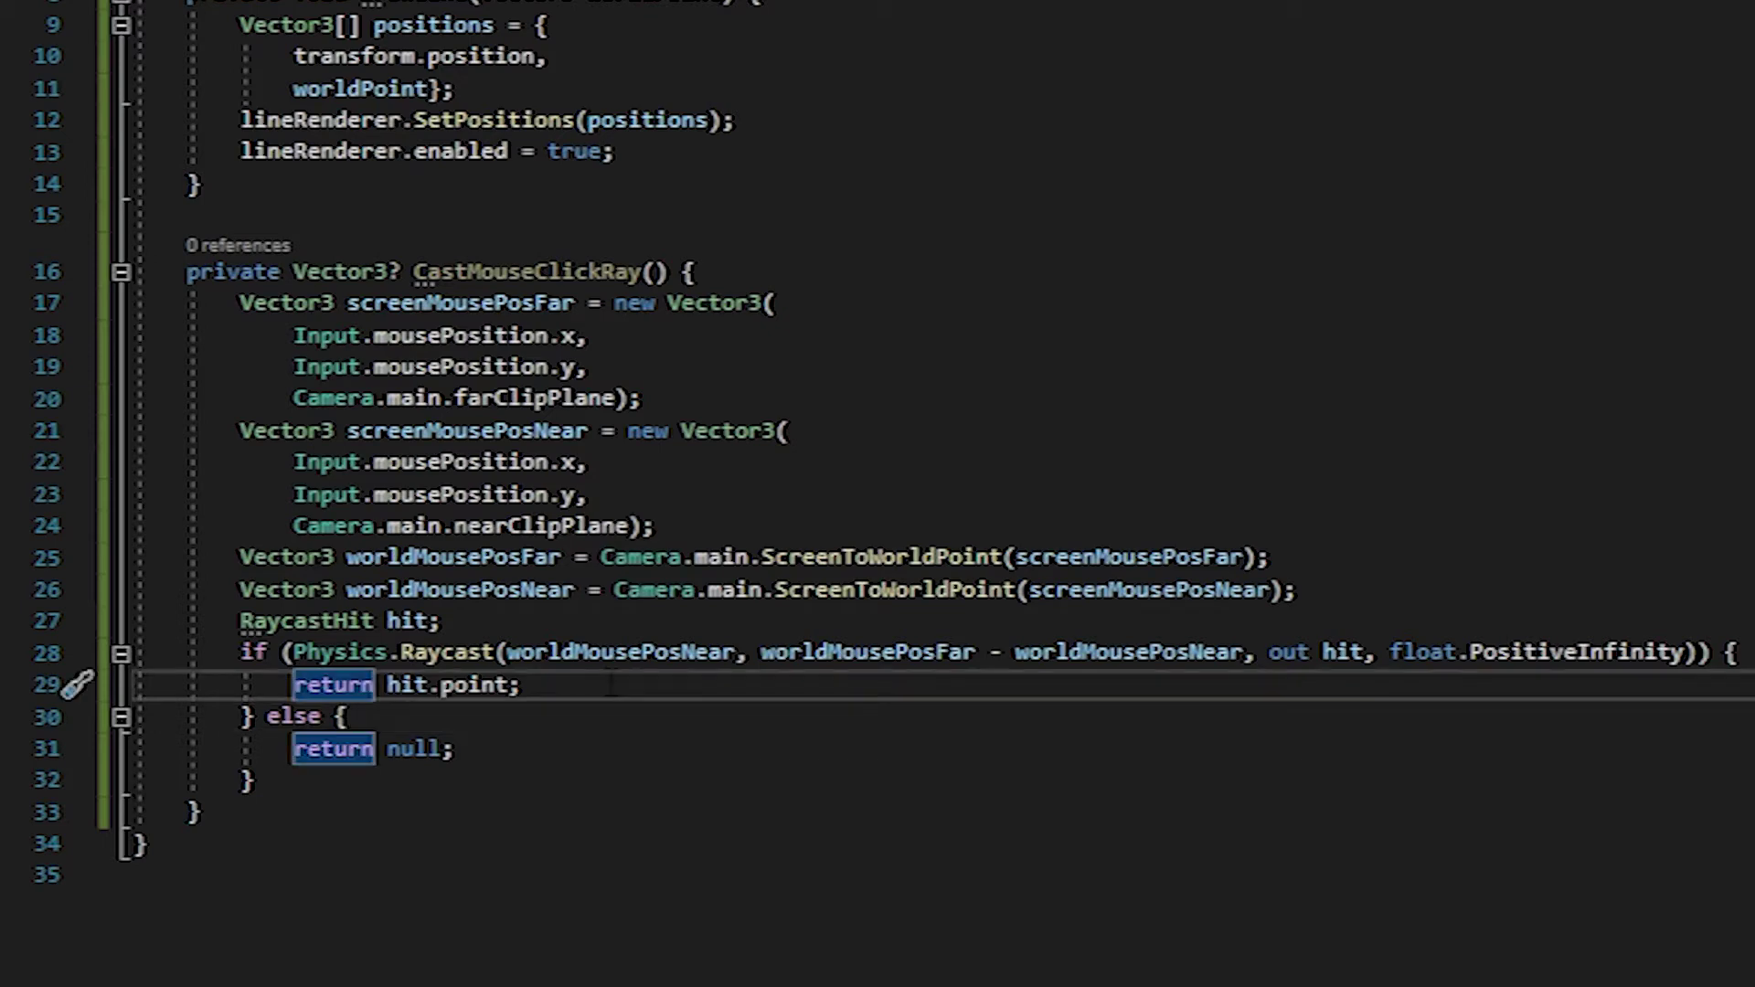
pyautogui.hotkey('ctrl', 'shift', 'Left')
pyautogui.hotkey('ctrl', 'shift', 'Left')
pyautogui.hotkey('ctrl', 'shift', 'Left')
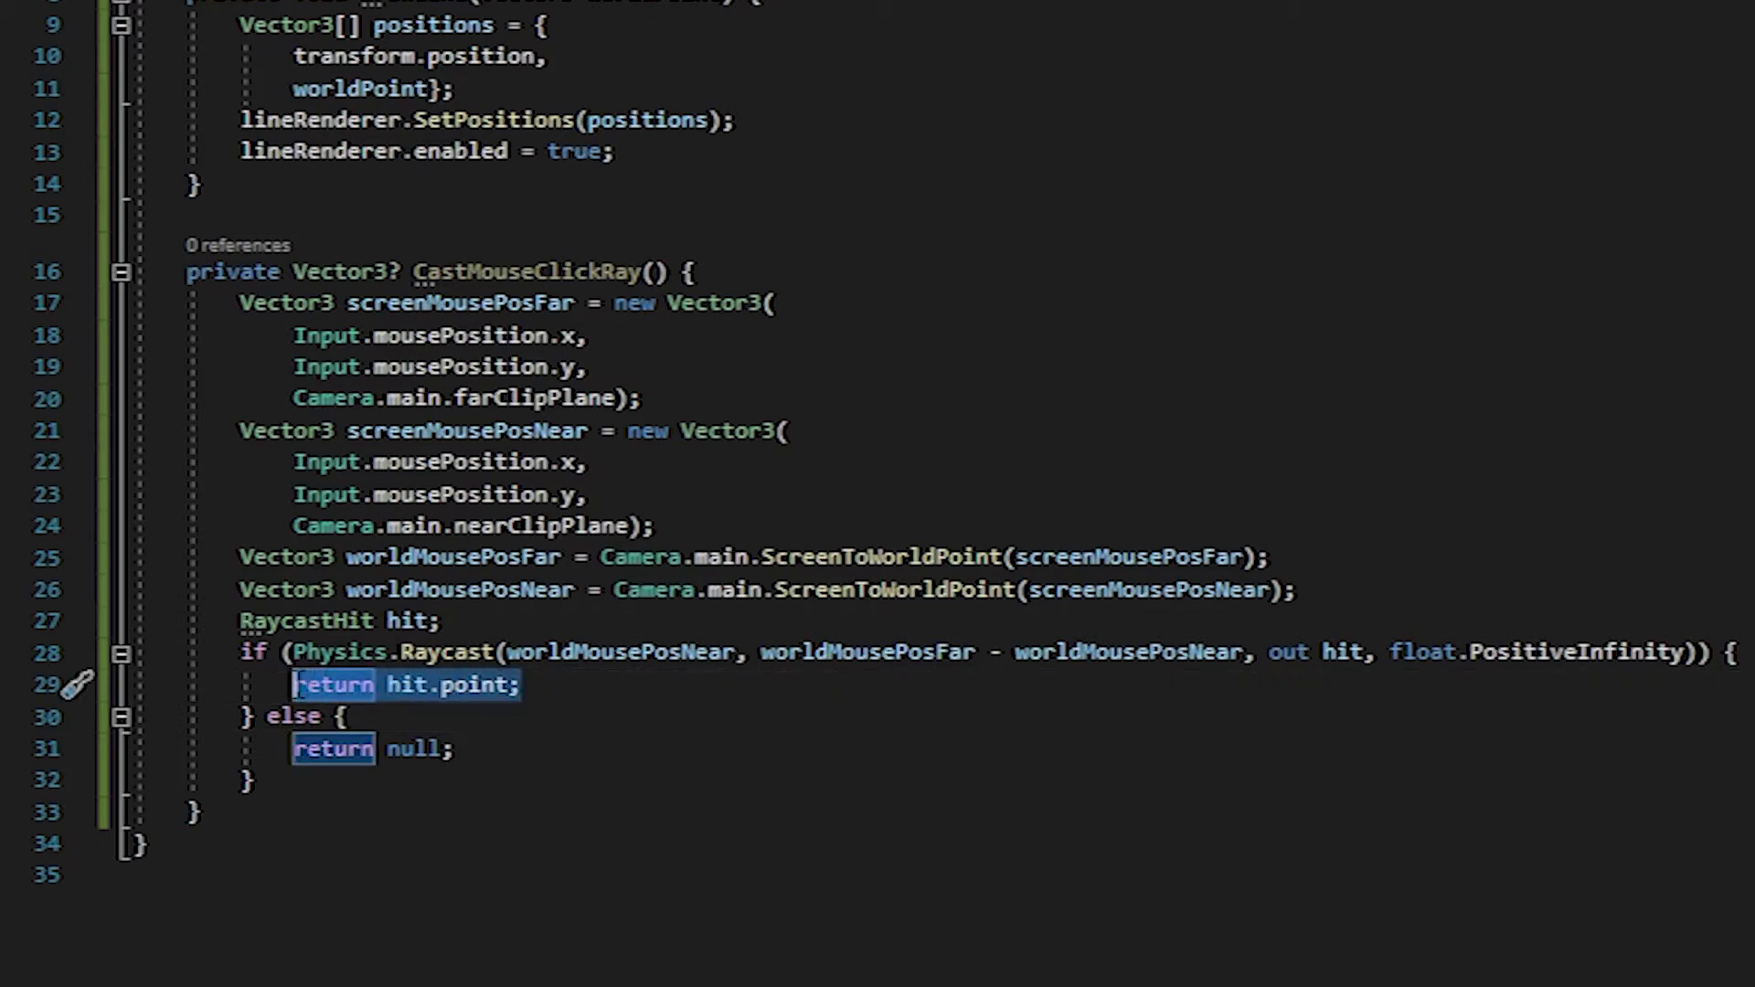
pyautogui.press('Down')
pyautogui.press('Down')
pyautogui.press('Home')
pyautogui.hotkey('shift', 'End')
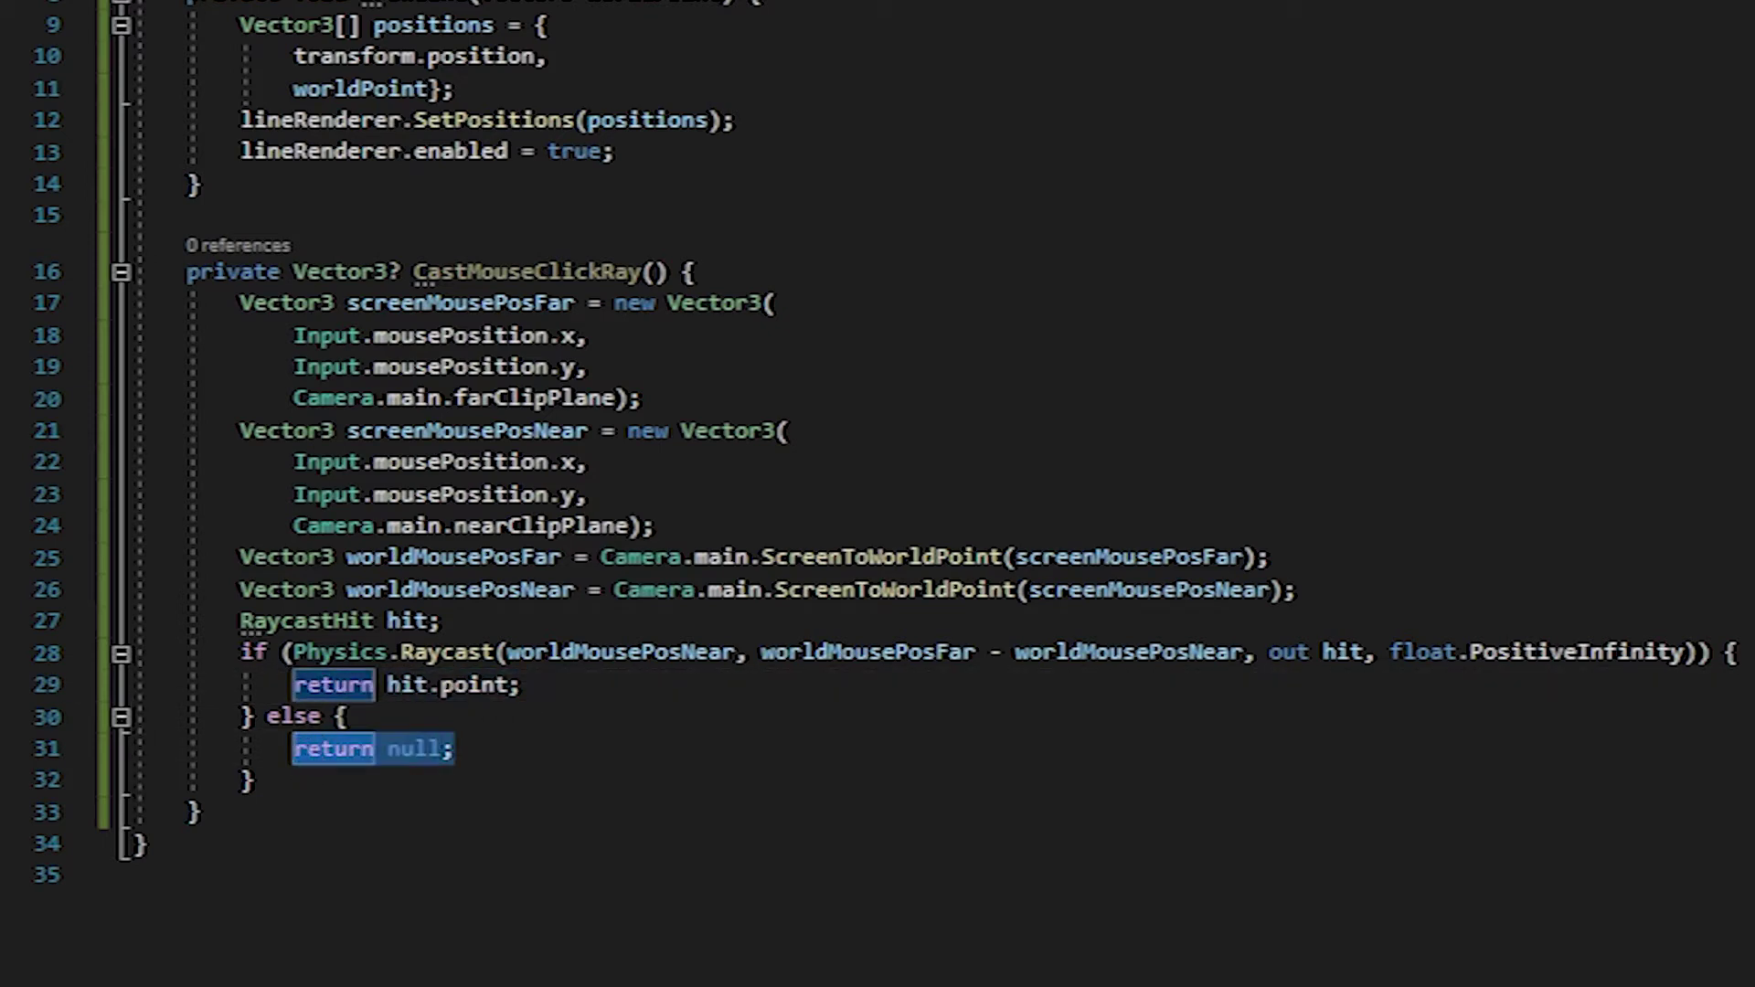
pyautogui.doubleClick(341, 273)
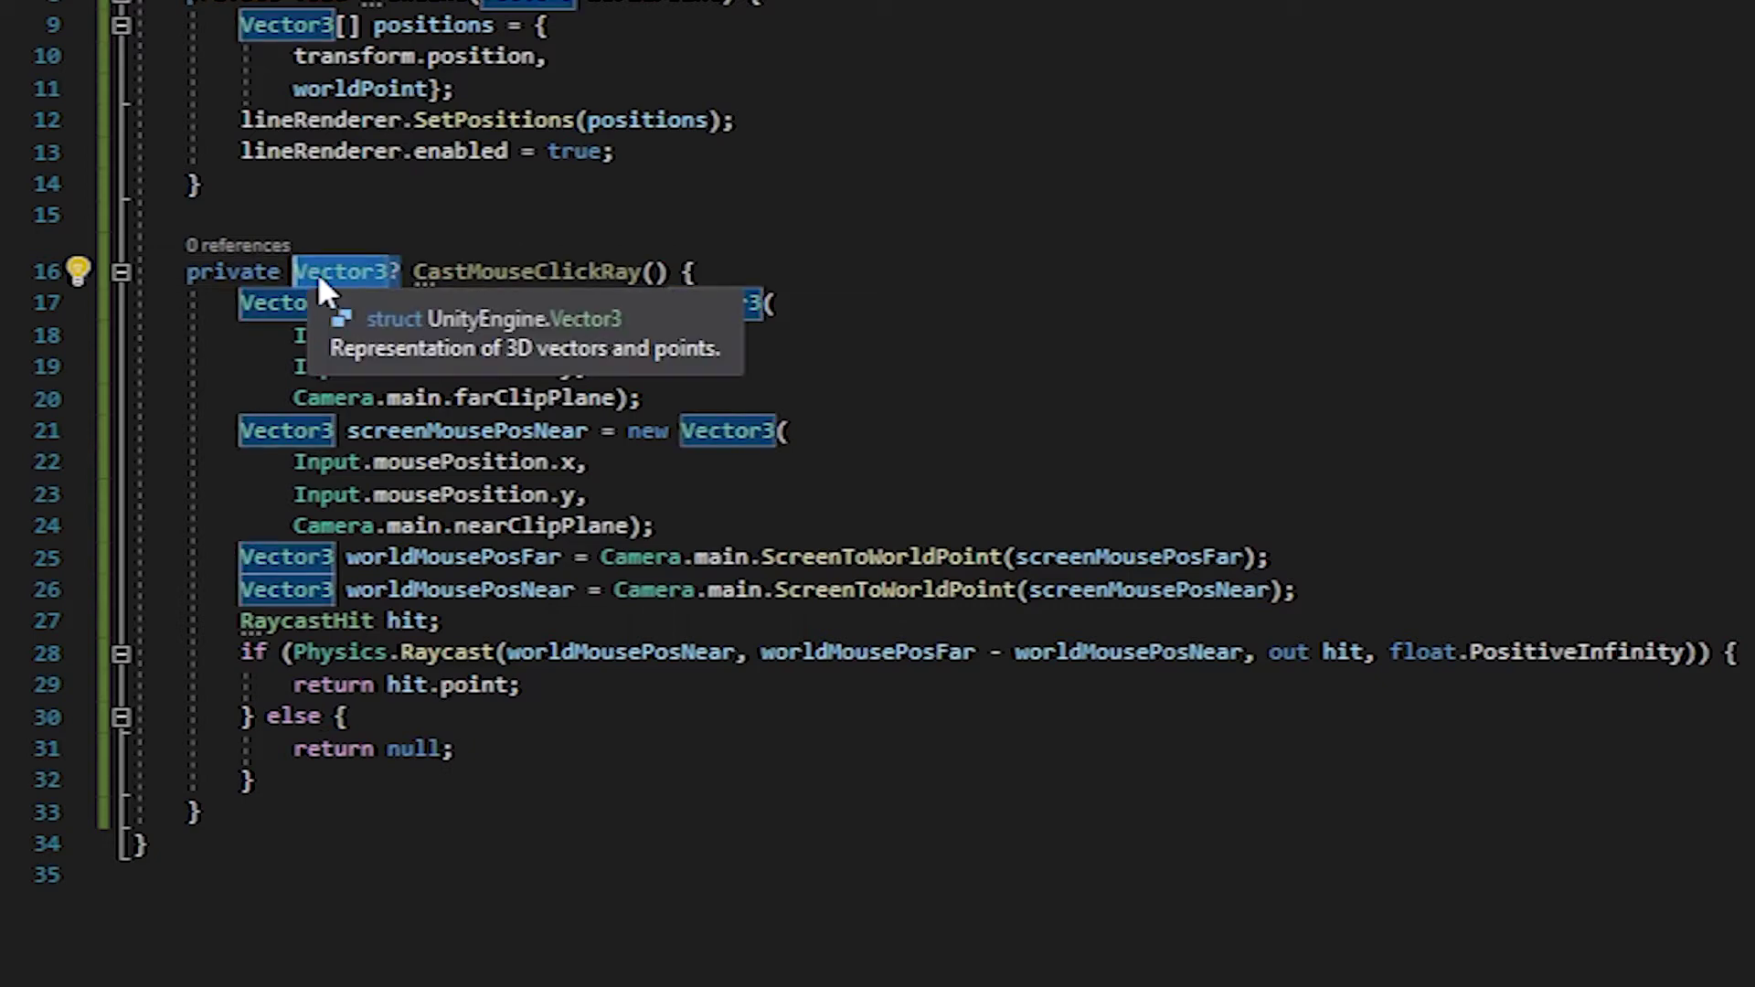
pyautogui.scroll(5, 393, 277)
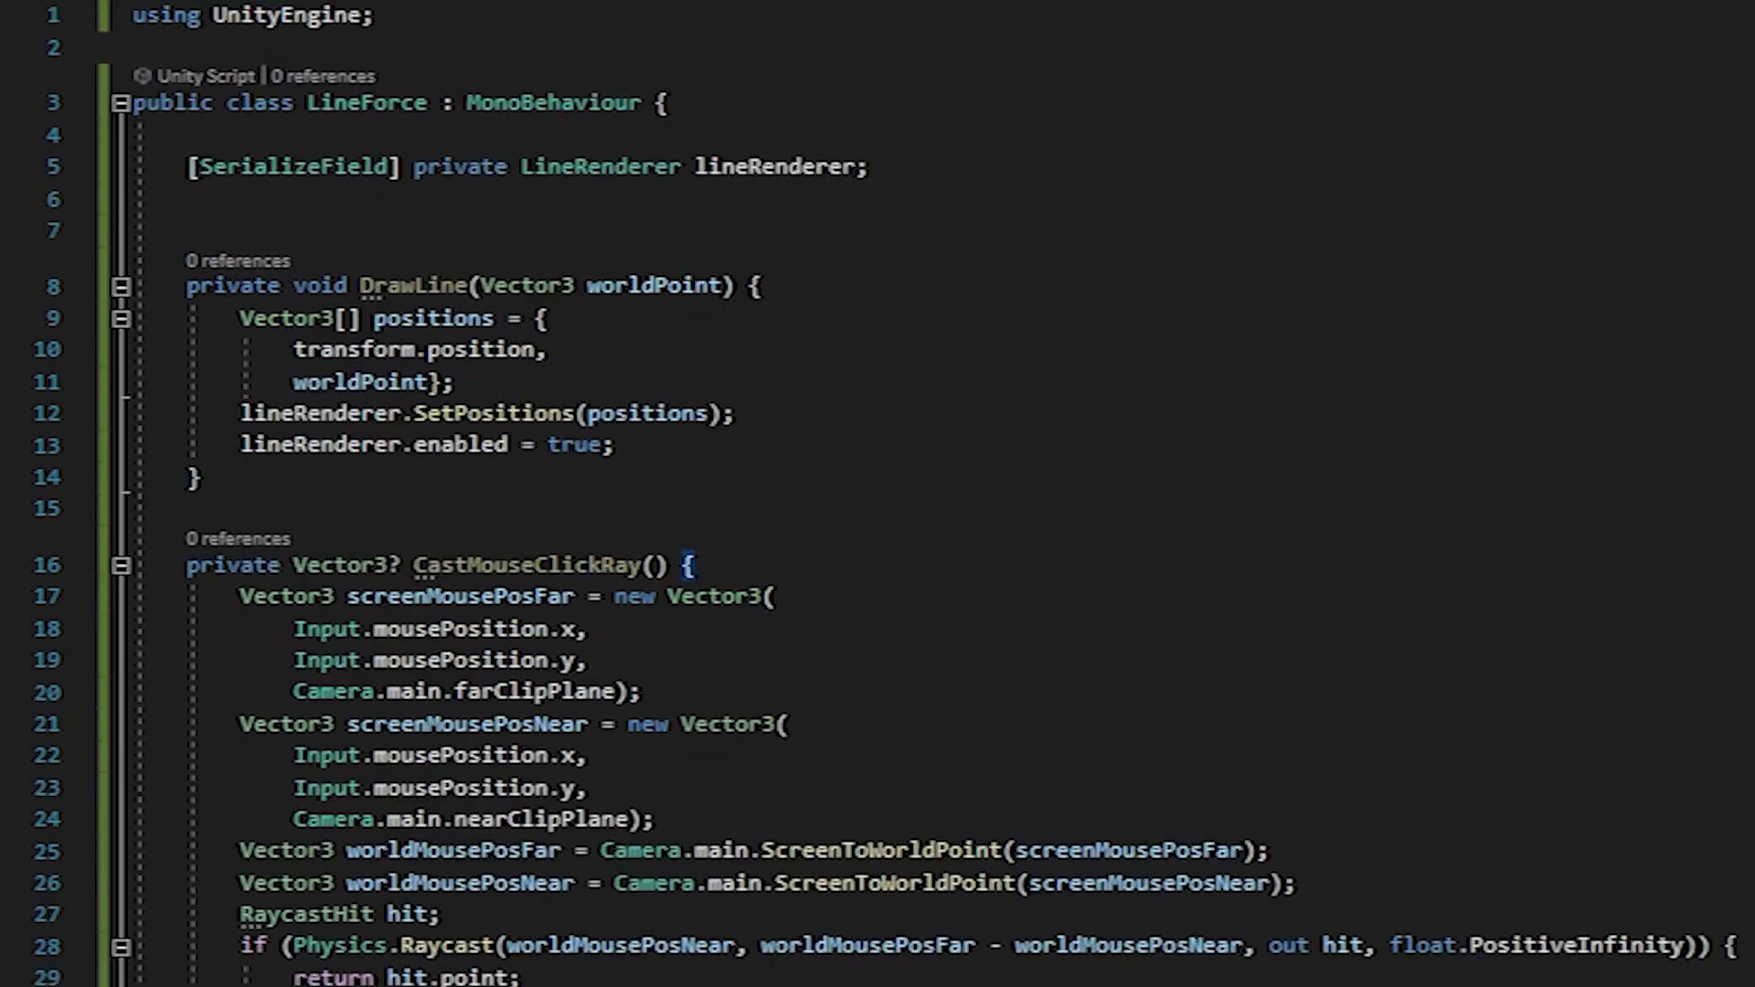
# - Add an Update method with Vector3? worldPoint = CastMouseClickRay()
pyautogui.click(590, 200)
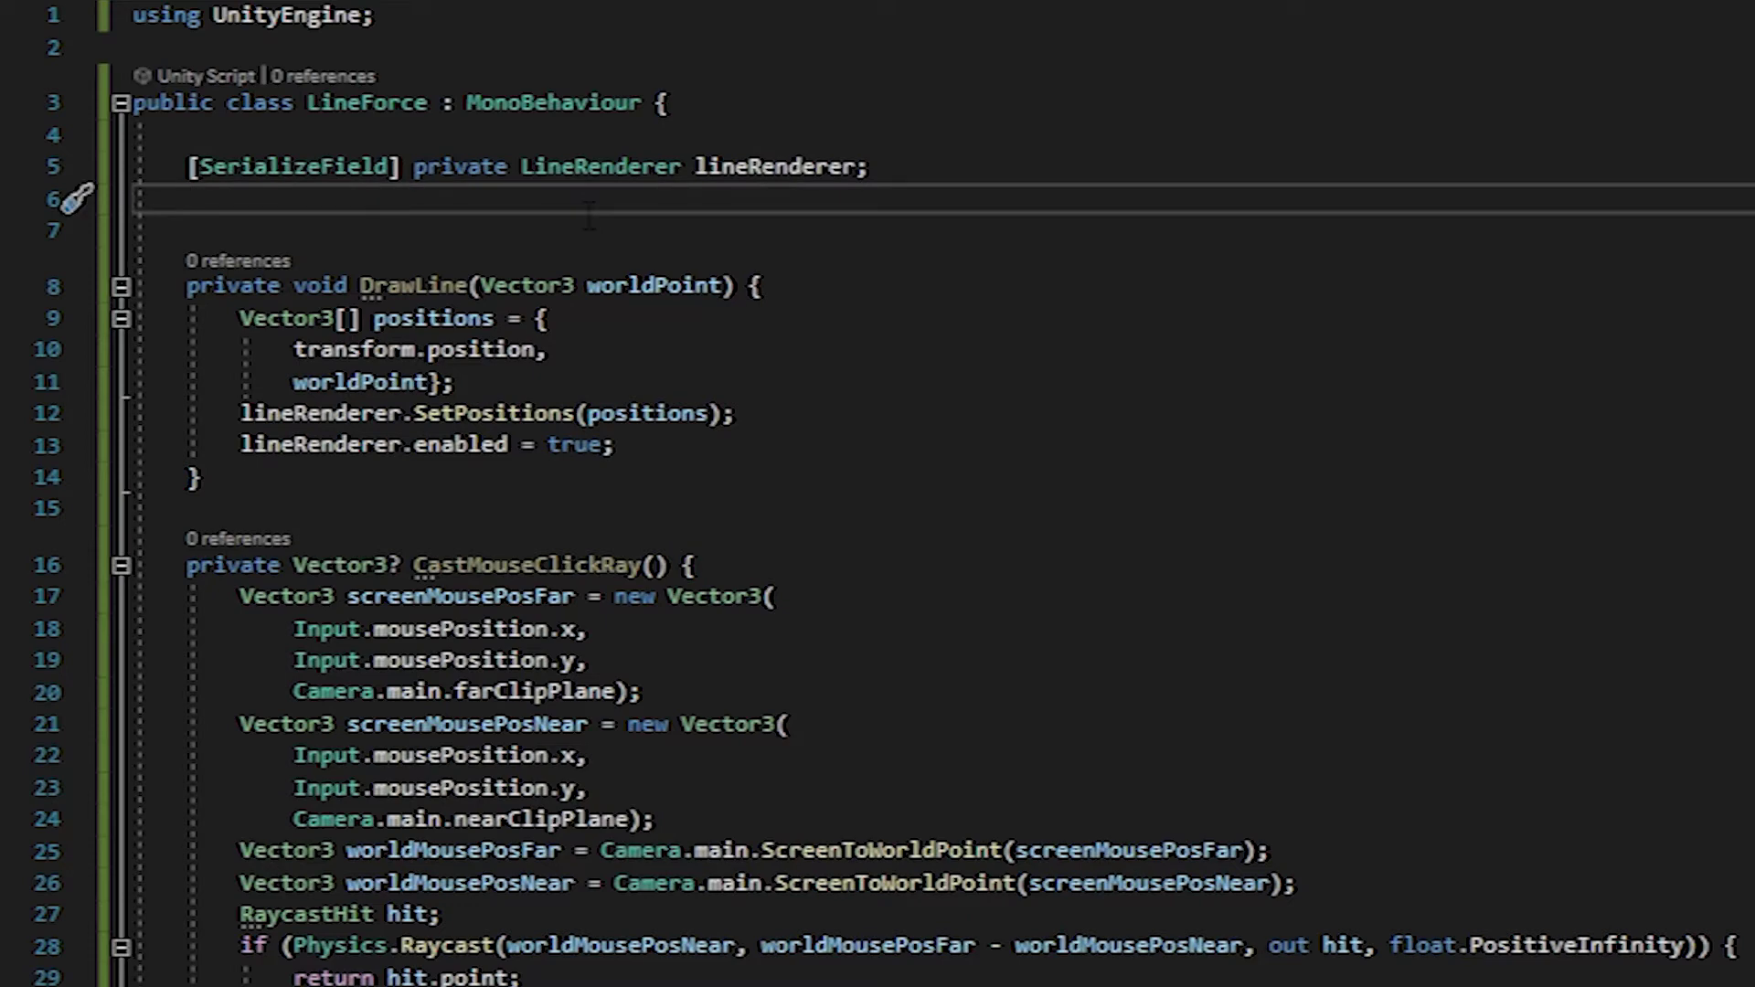
pyautogui.press('Return')
pyautogui.write('private voi')
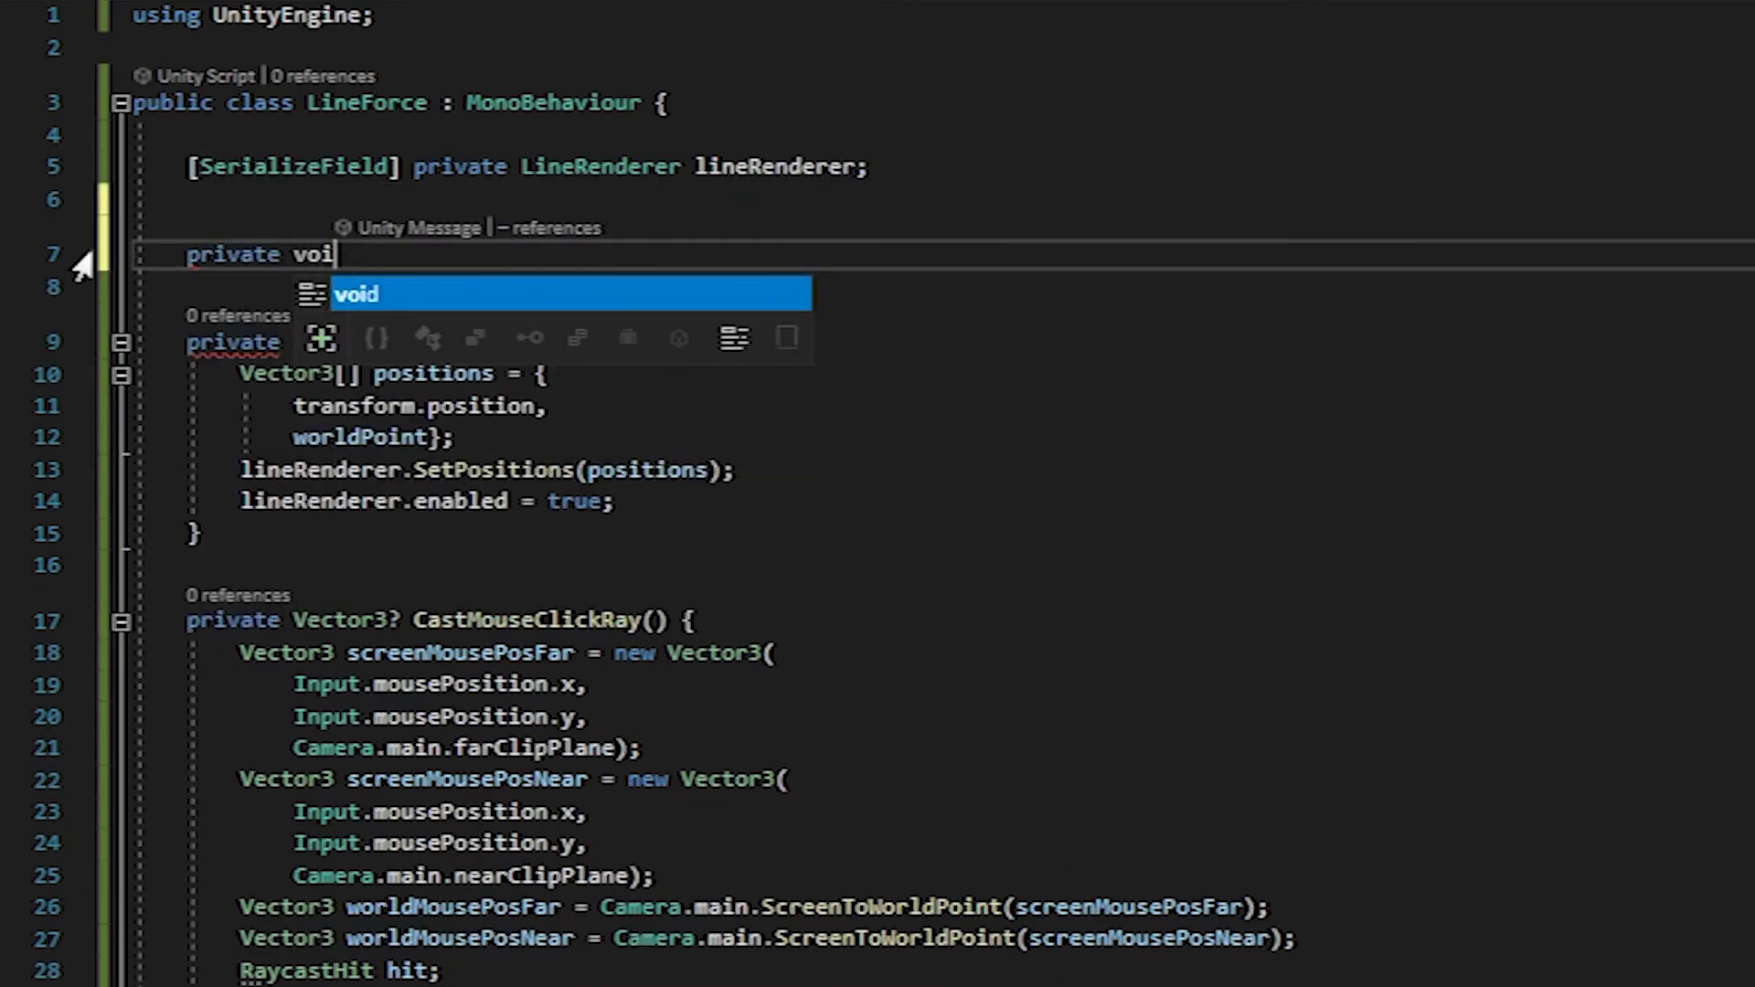
pyautogui.write('d Update')
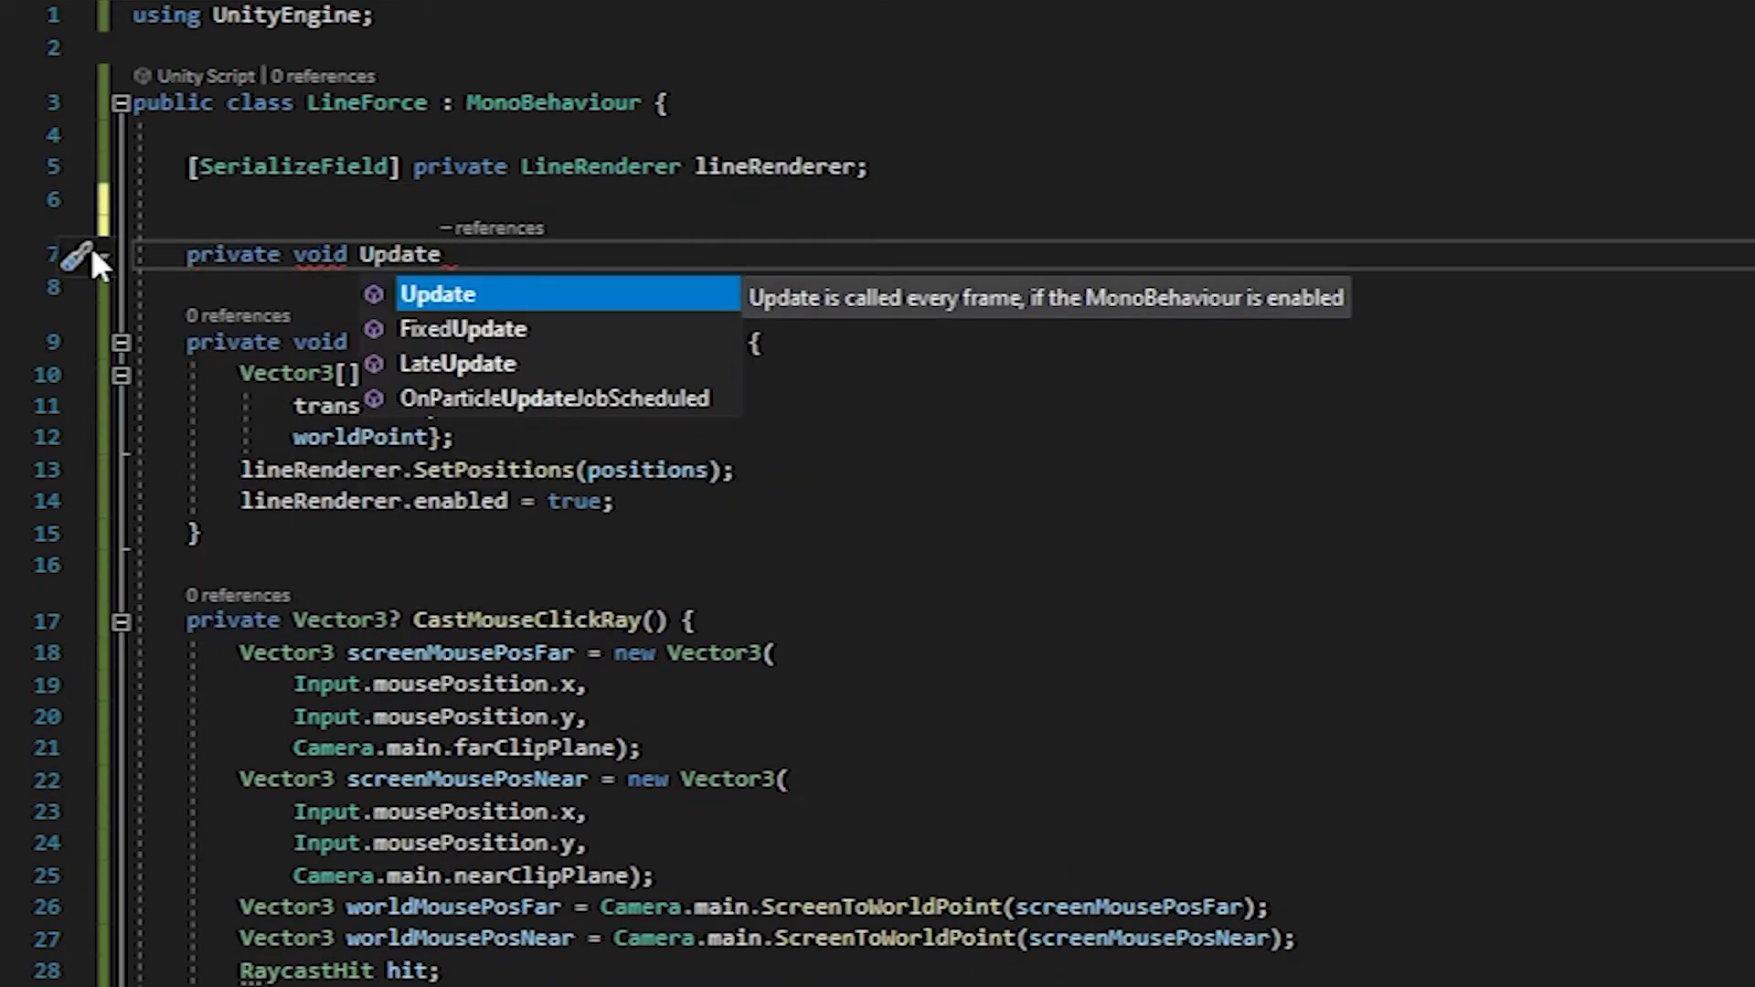
pyautogui.write('() {')
pyautogui.press('Return')
pyautogui.write('Vector')
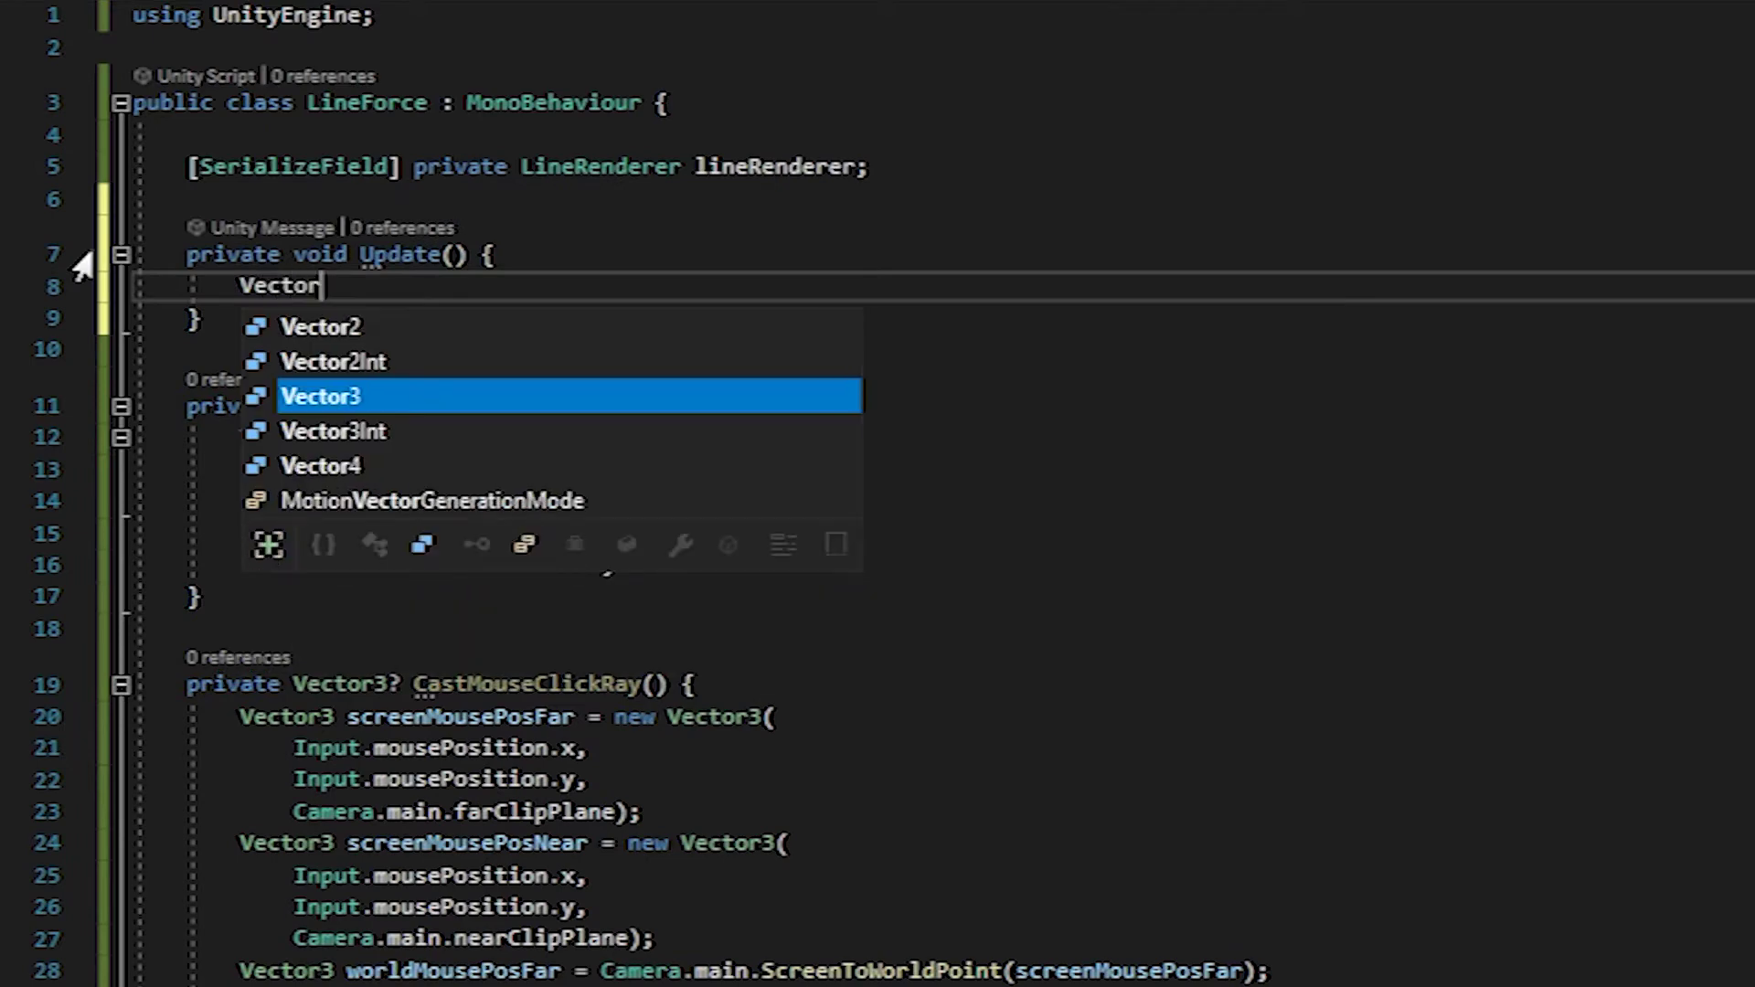
pyautogui.write('3? ')
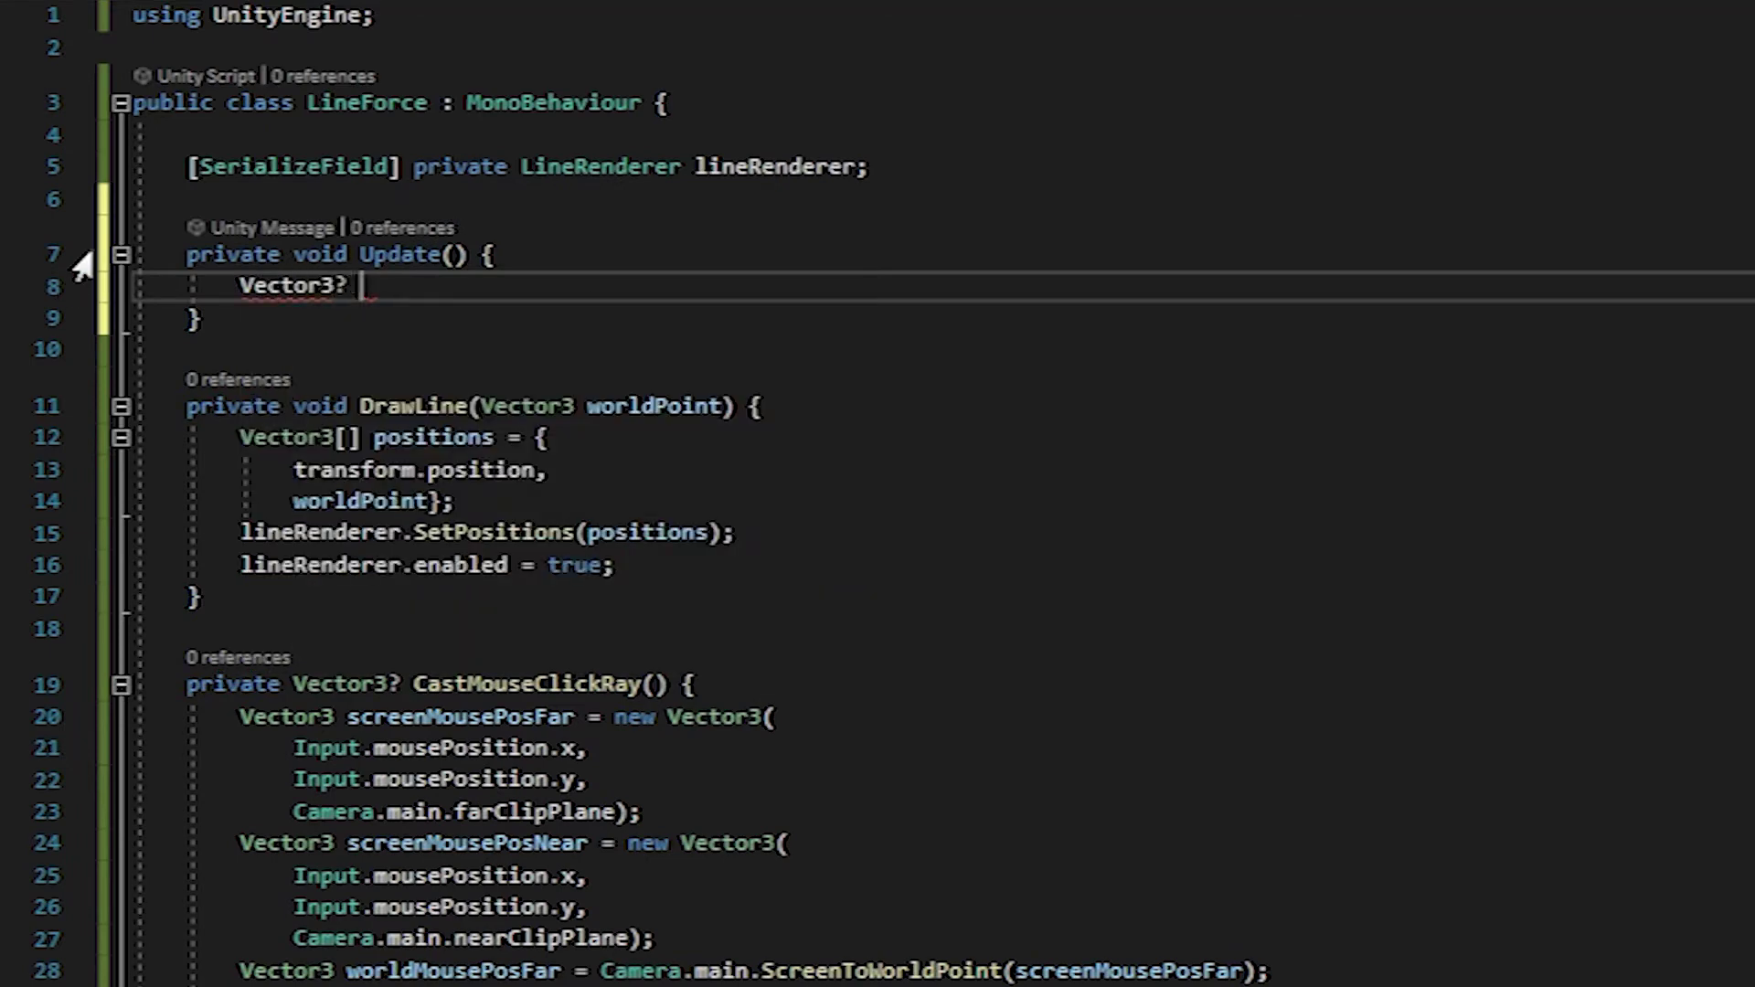
pyautogui.write('world')
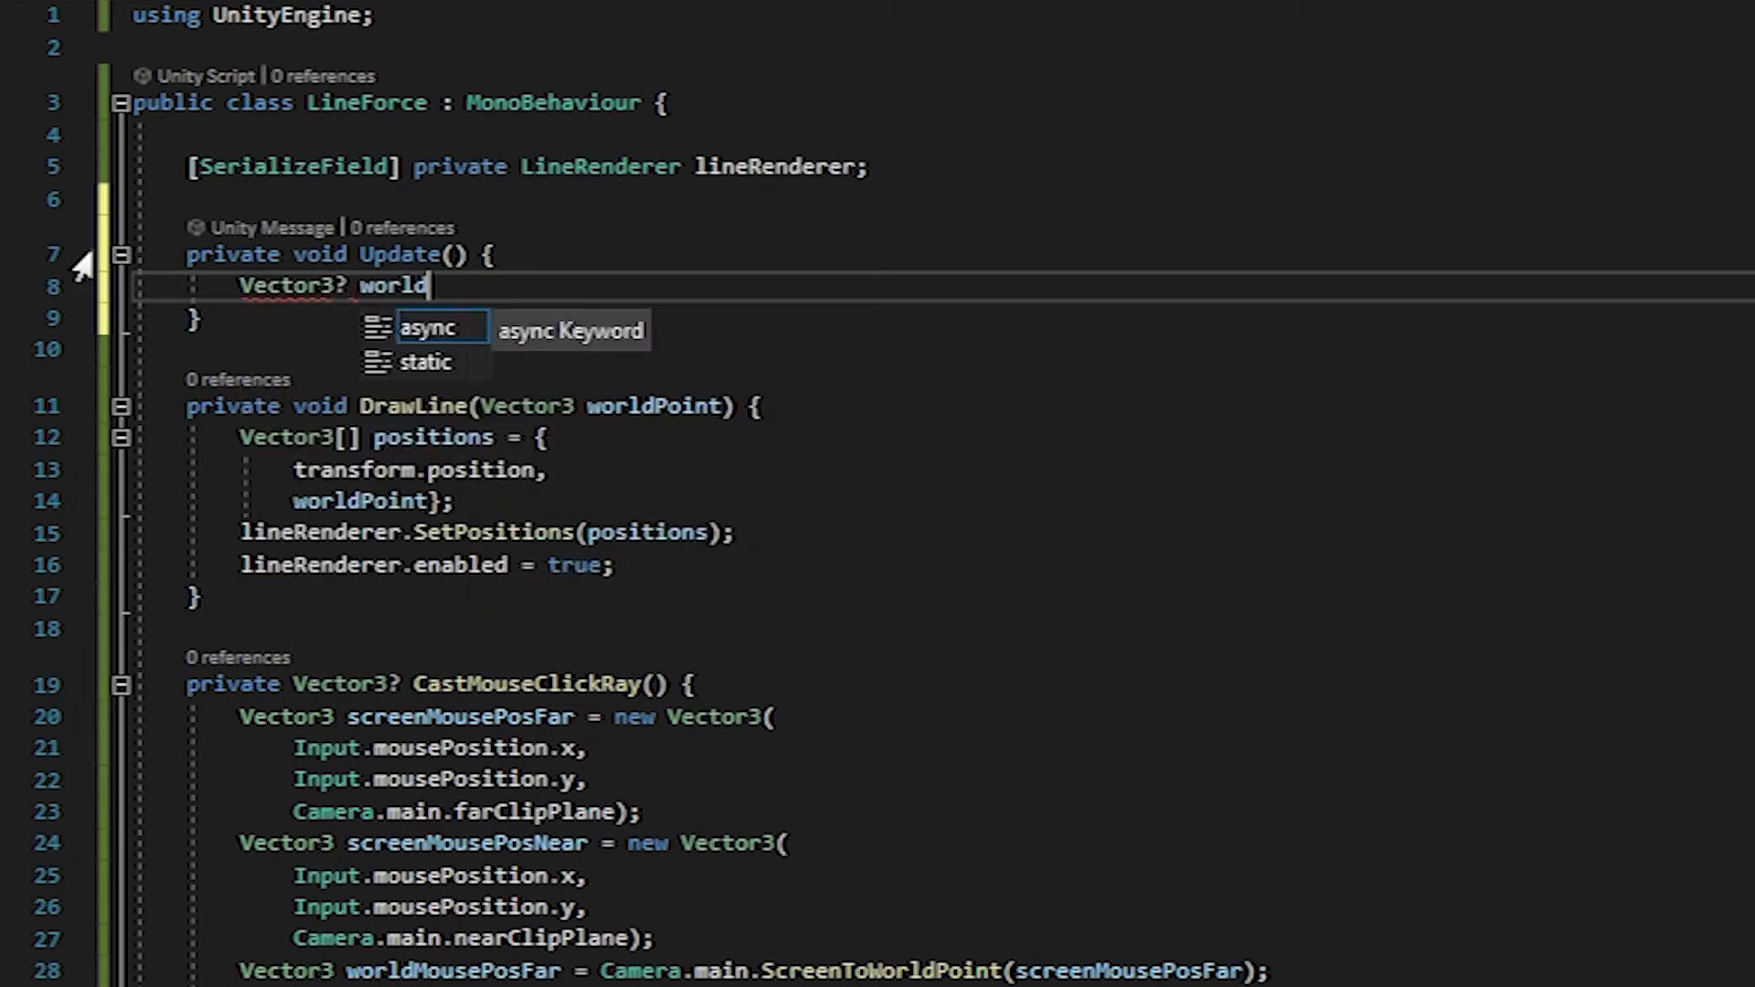
pyautogui.write('Point = ')
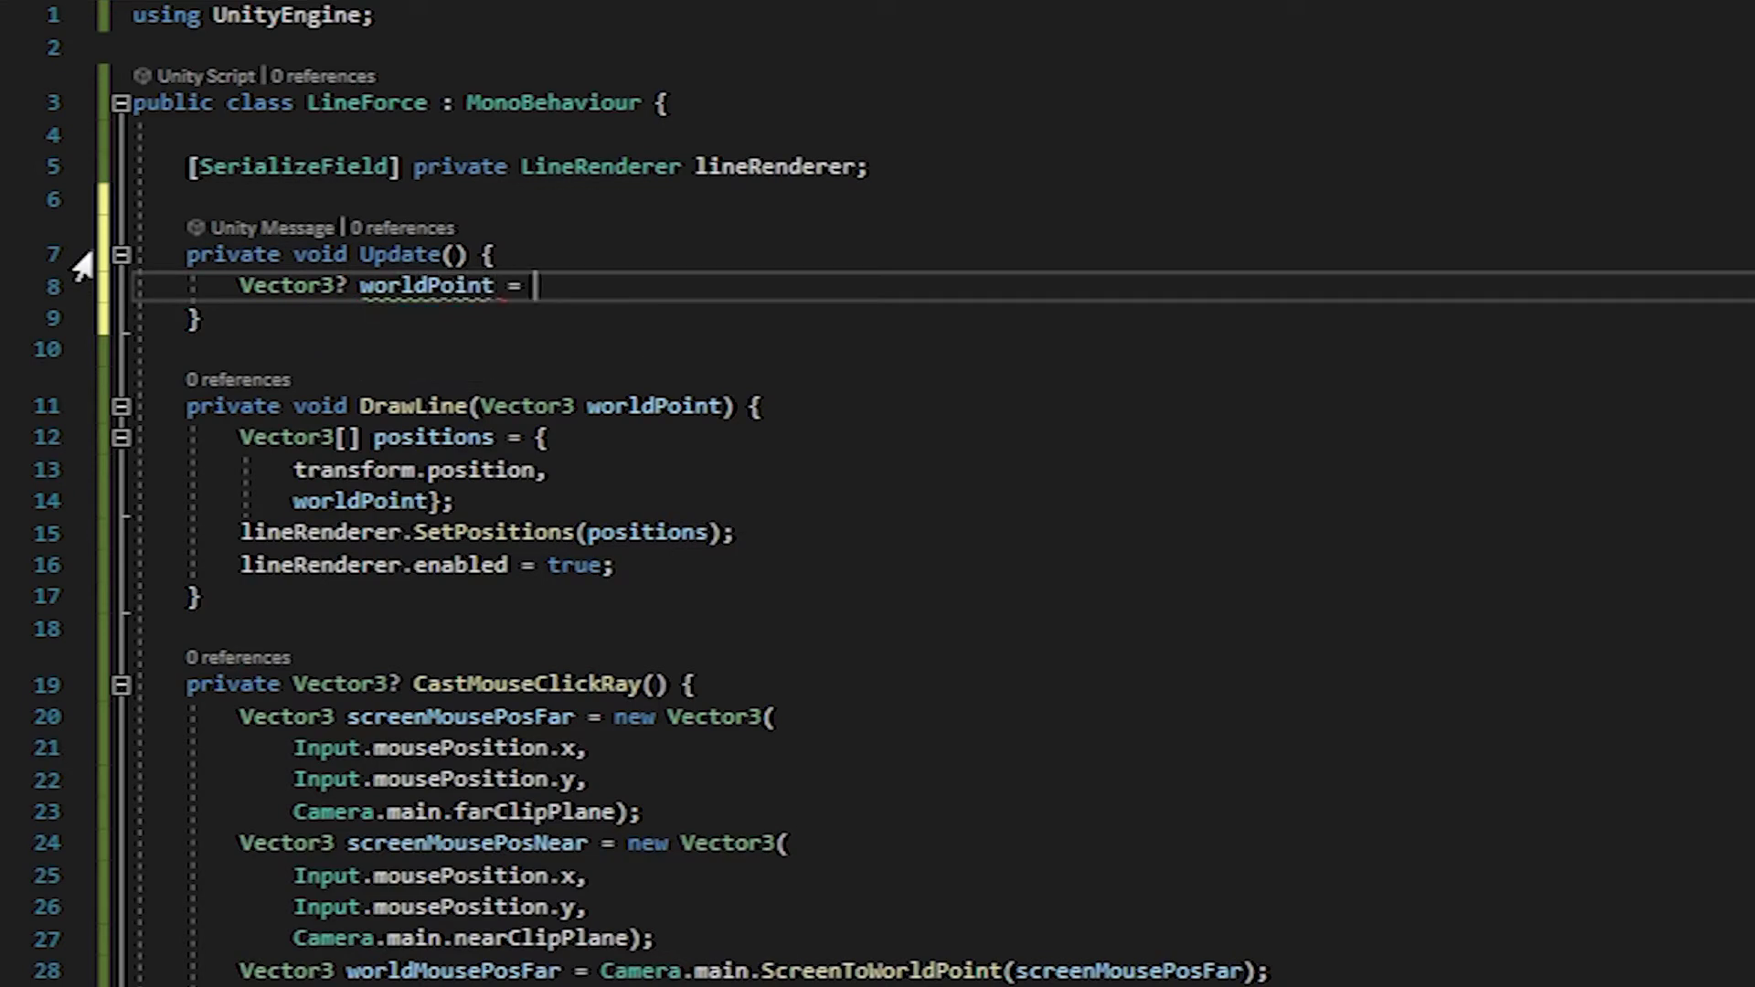
pyautogui.write('Cast')
pyautogui.press('Tab')
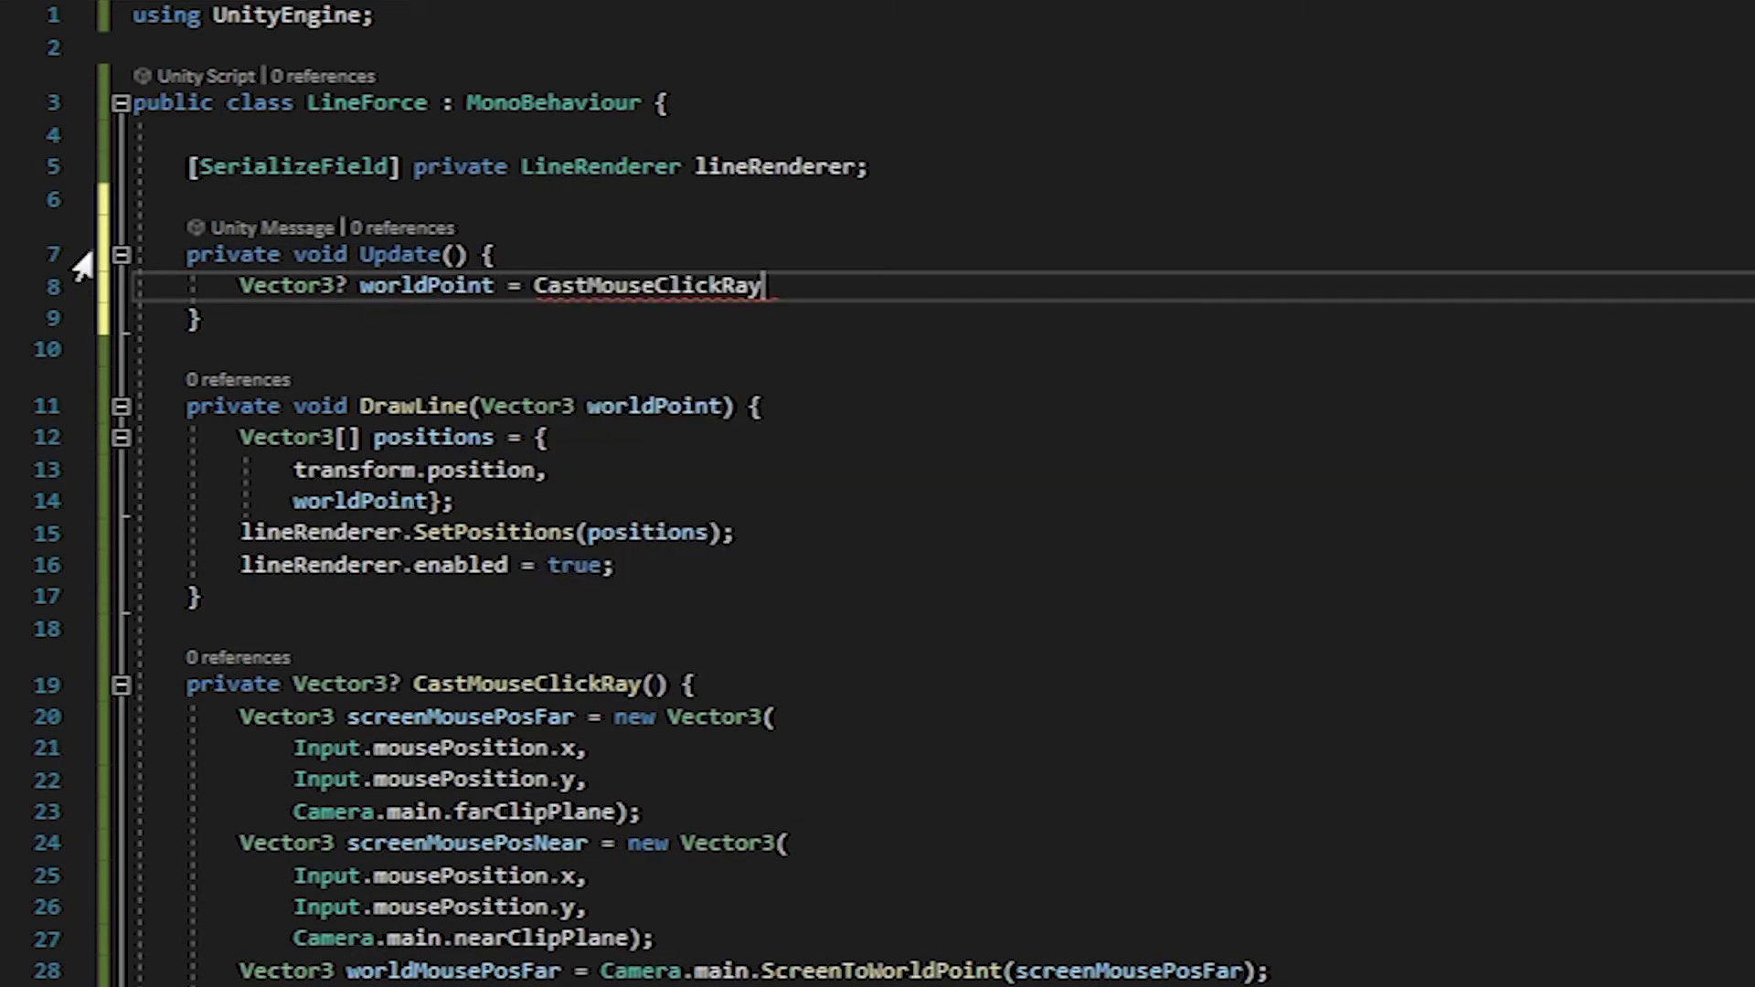
pyautogui.write('();')
pyautogui.press('Return')
pyautogui.press('Return')
pyautogui.write('if(')
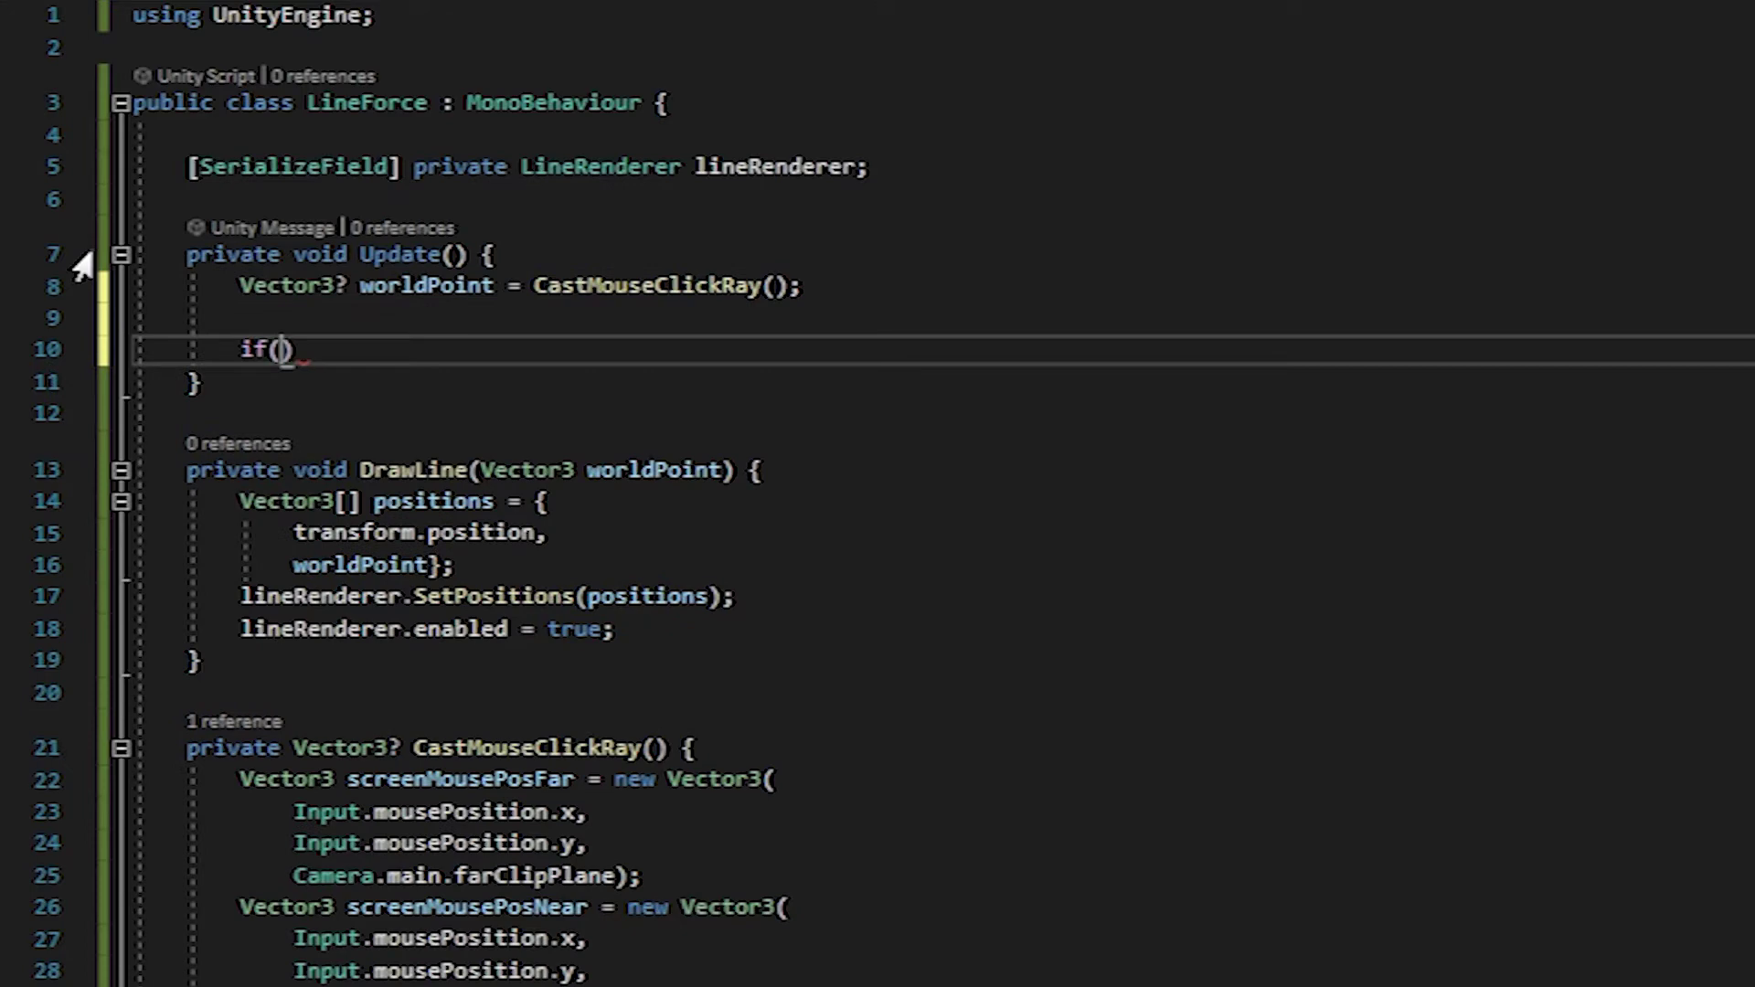
pyautogui.write('!worldPoint.')
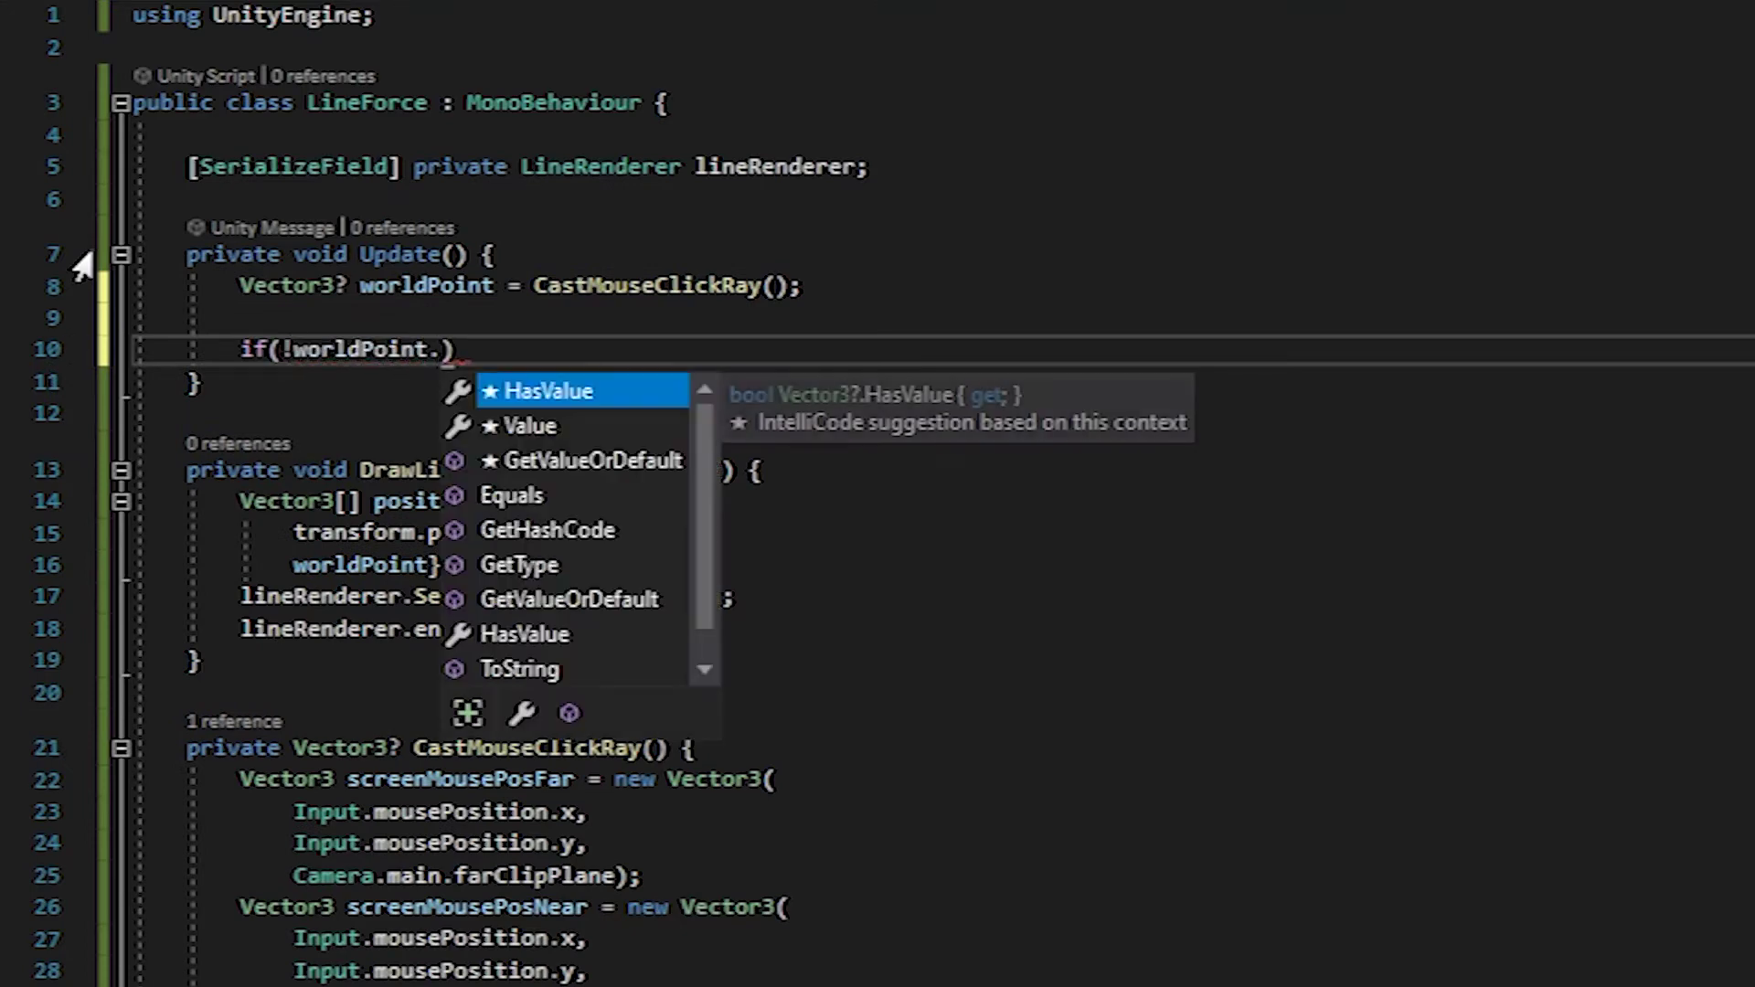
pyautogui.write('h')
# - Return early if !worldPoint.HasValue, else call DrawLine(worldPoint.Value), and save
pyautogui.press('Tab')
pyautogui.write('{')
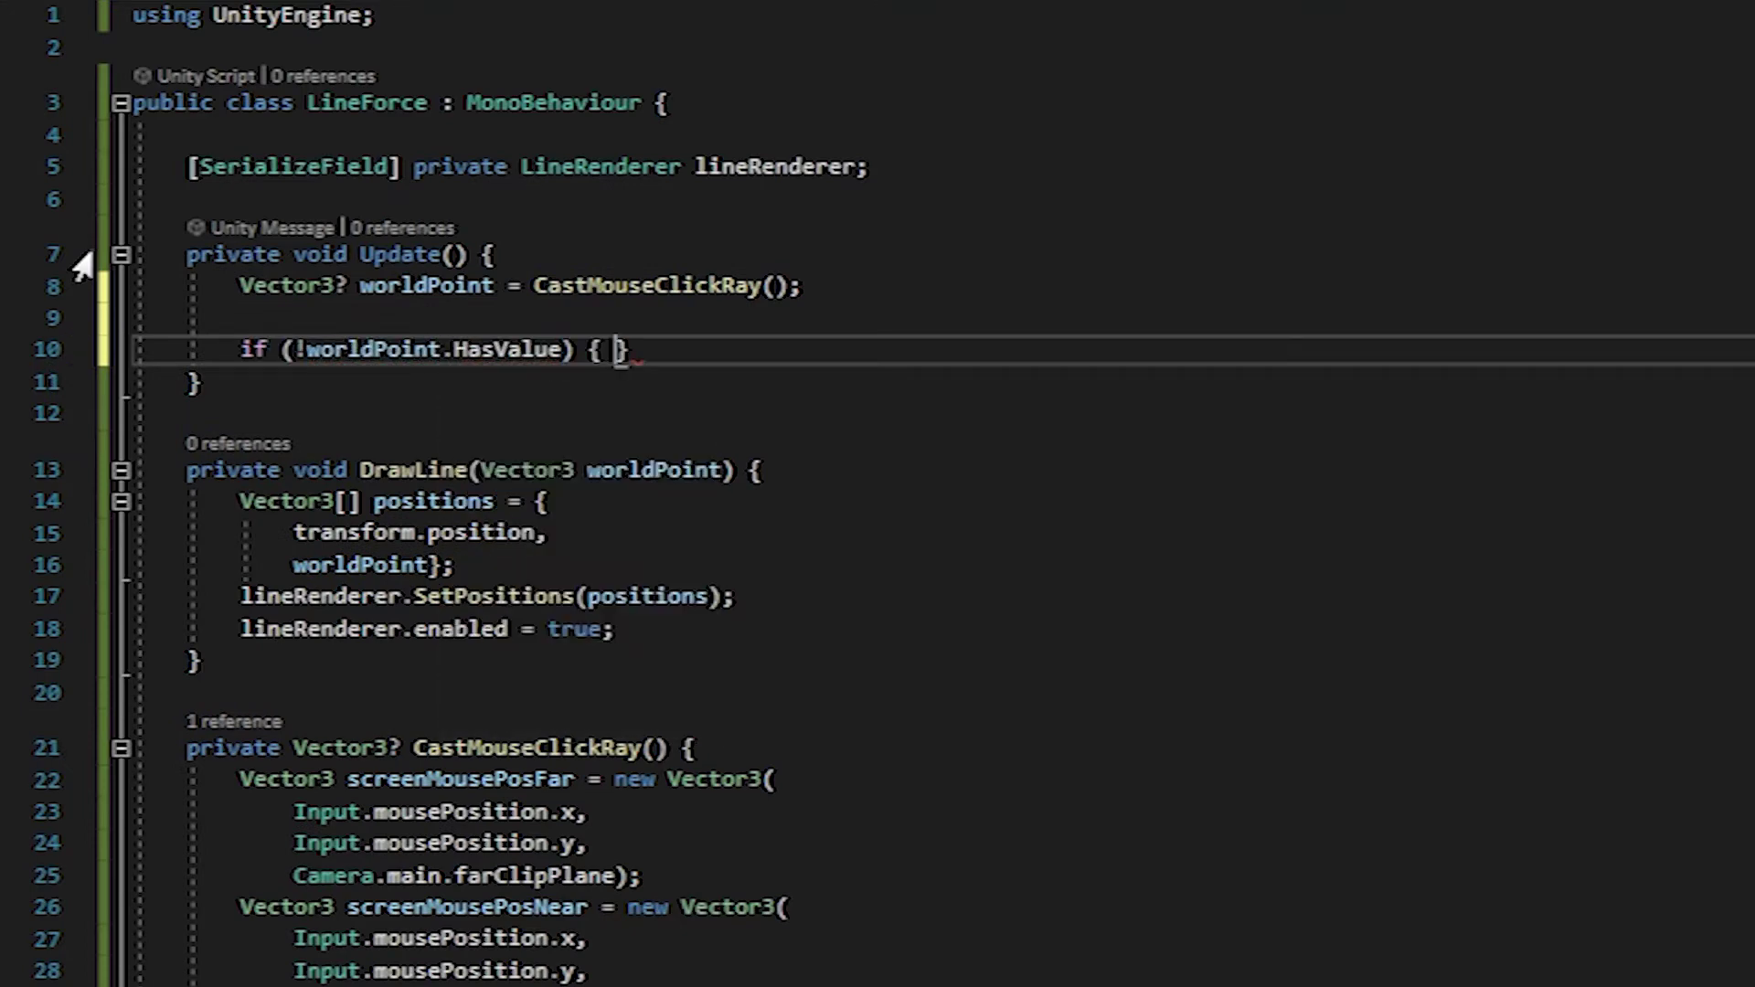
pyautogui.press('Return')
pyautogui.write('return;')
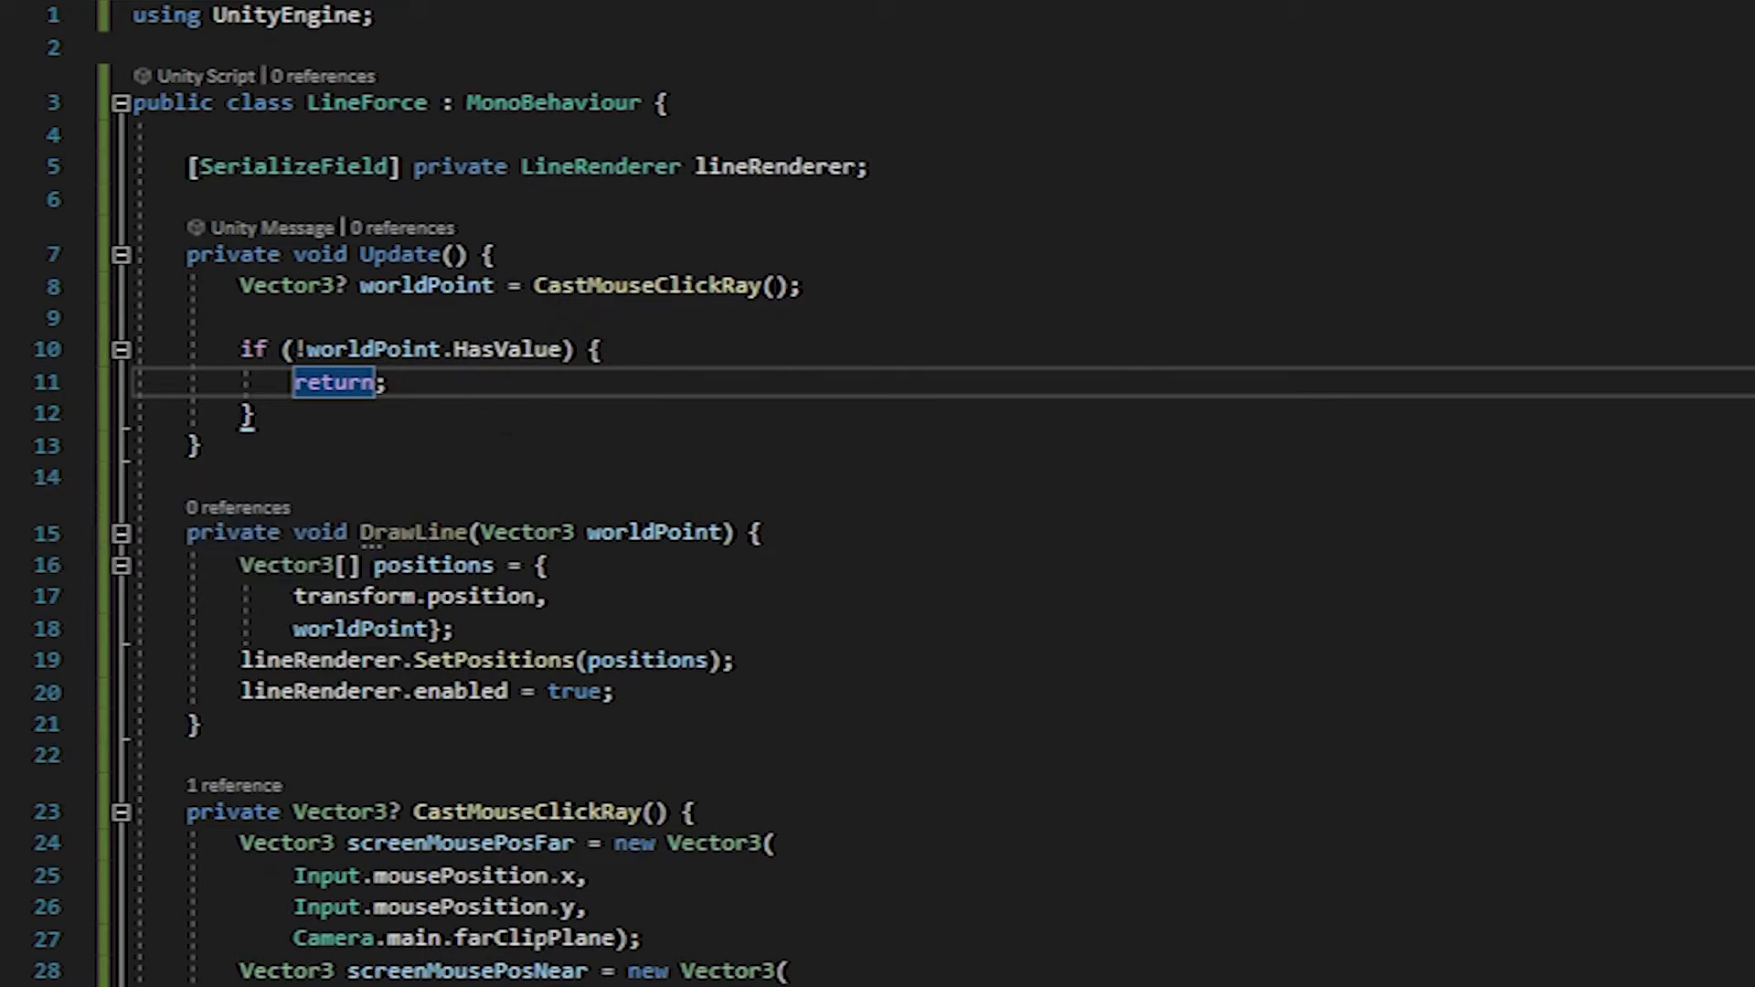
pyautogui.press('Down')
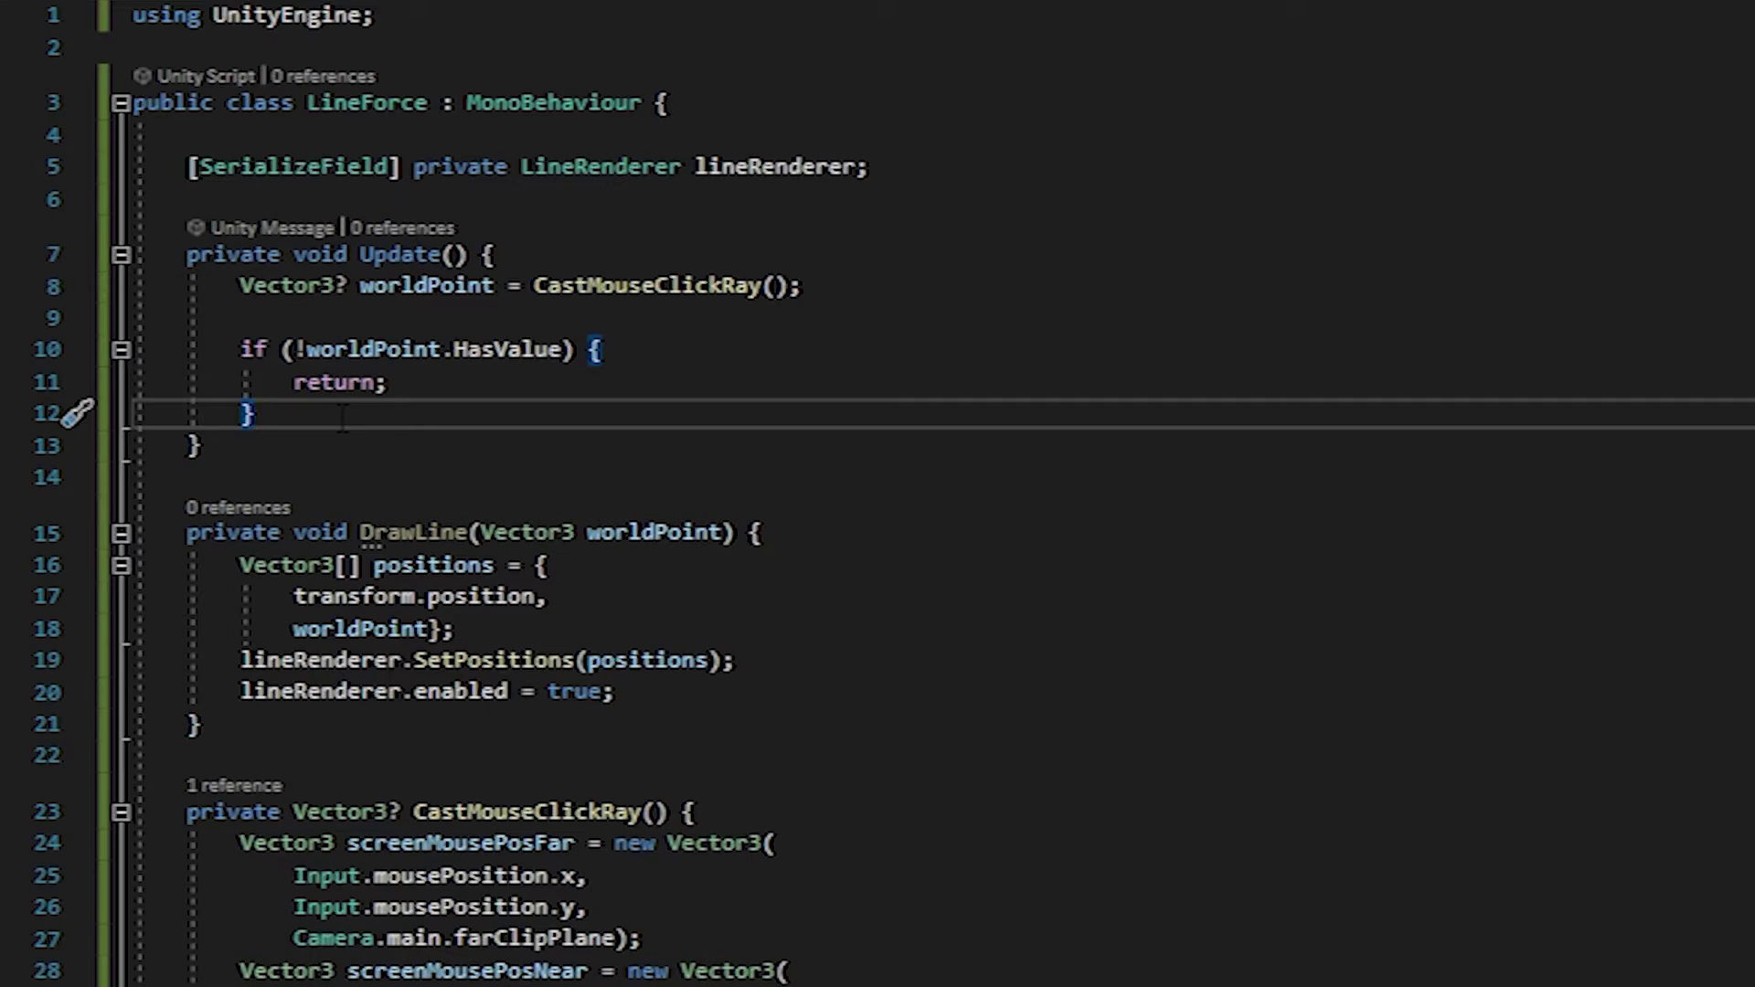
pyautogui.press('Return')
pyautogui.press('Return')
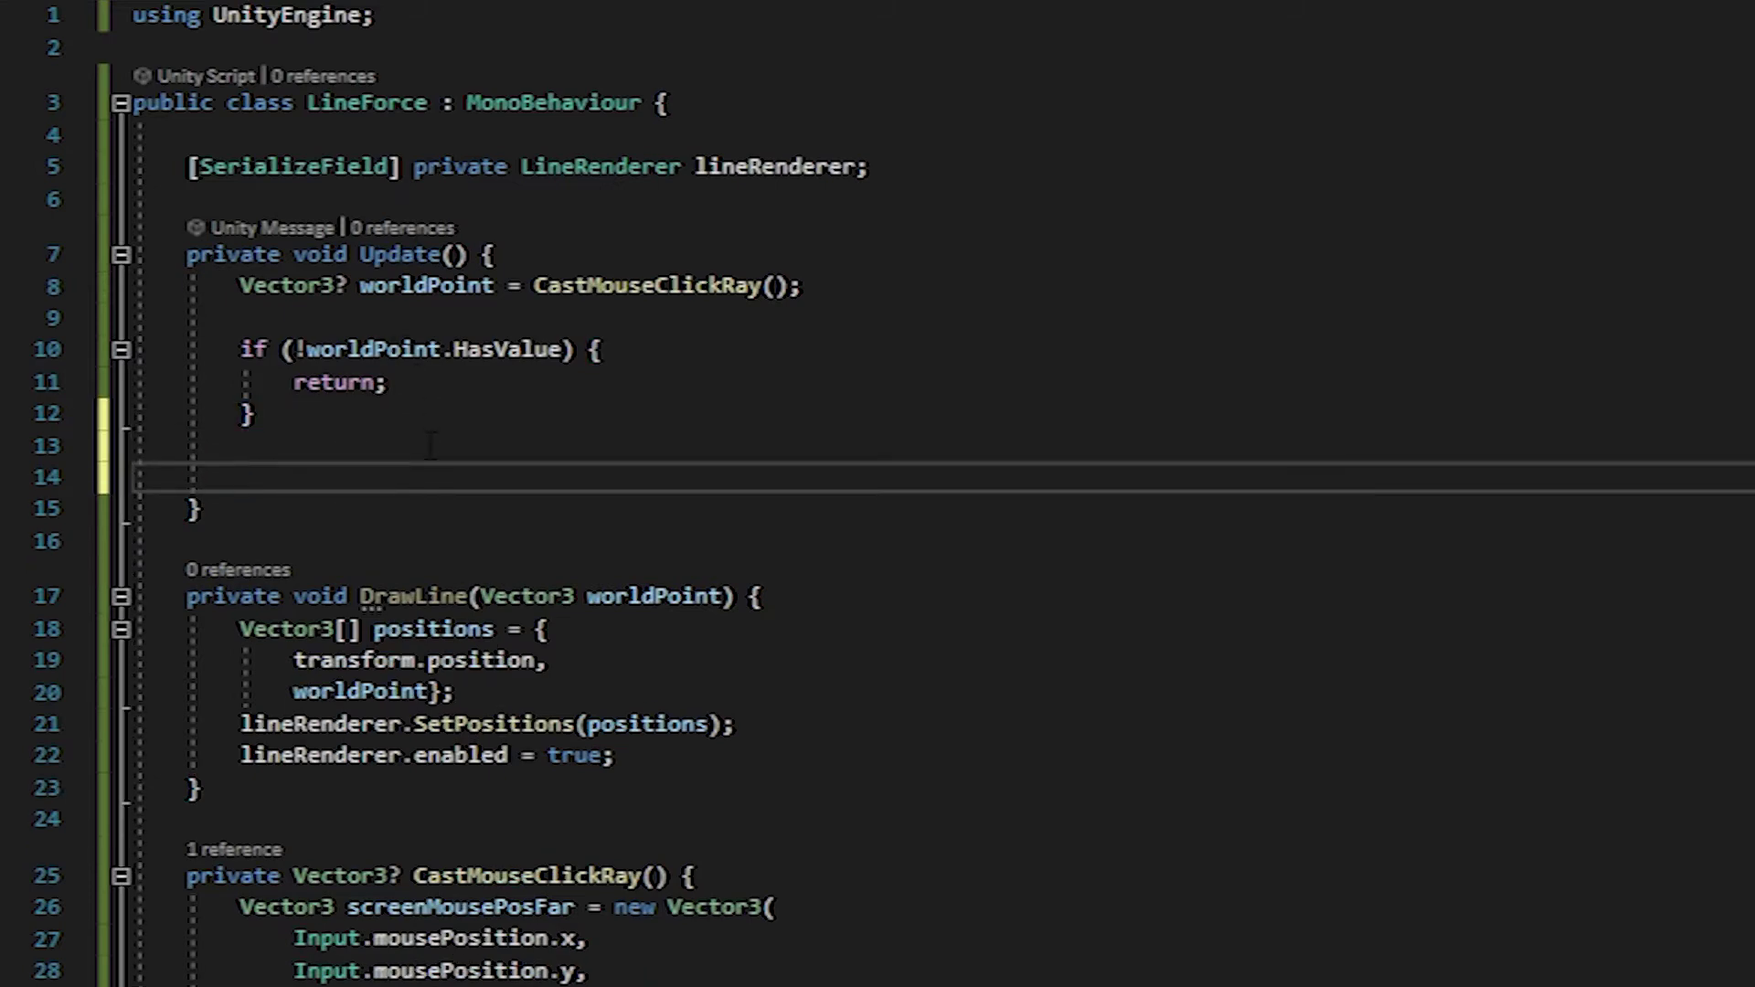
pyautogui.write('Draw')
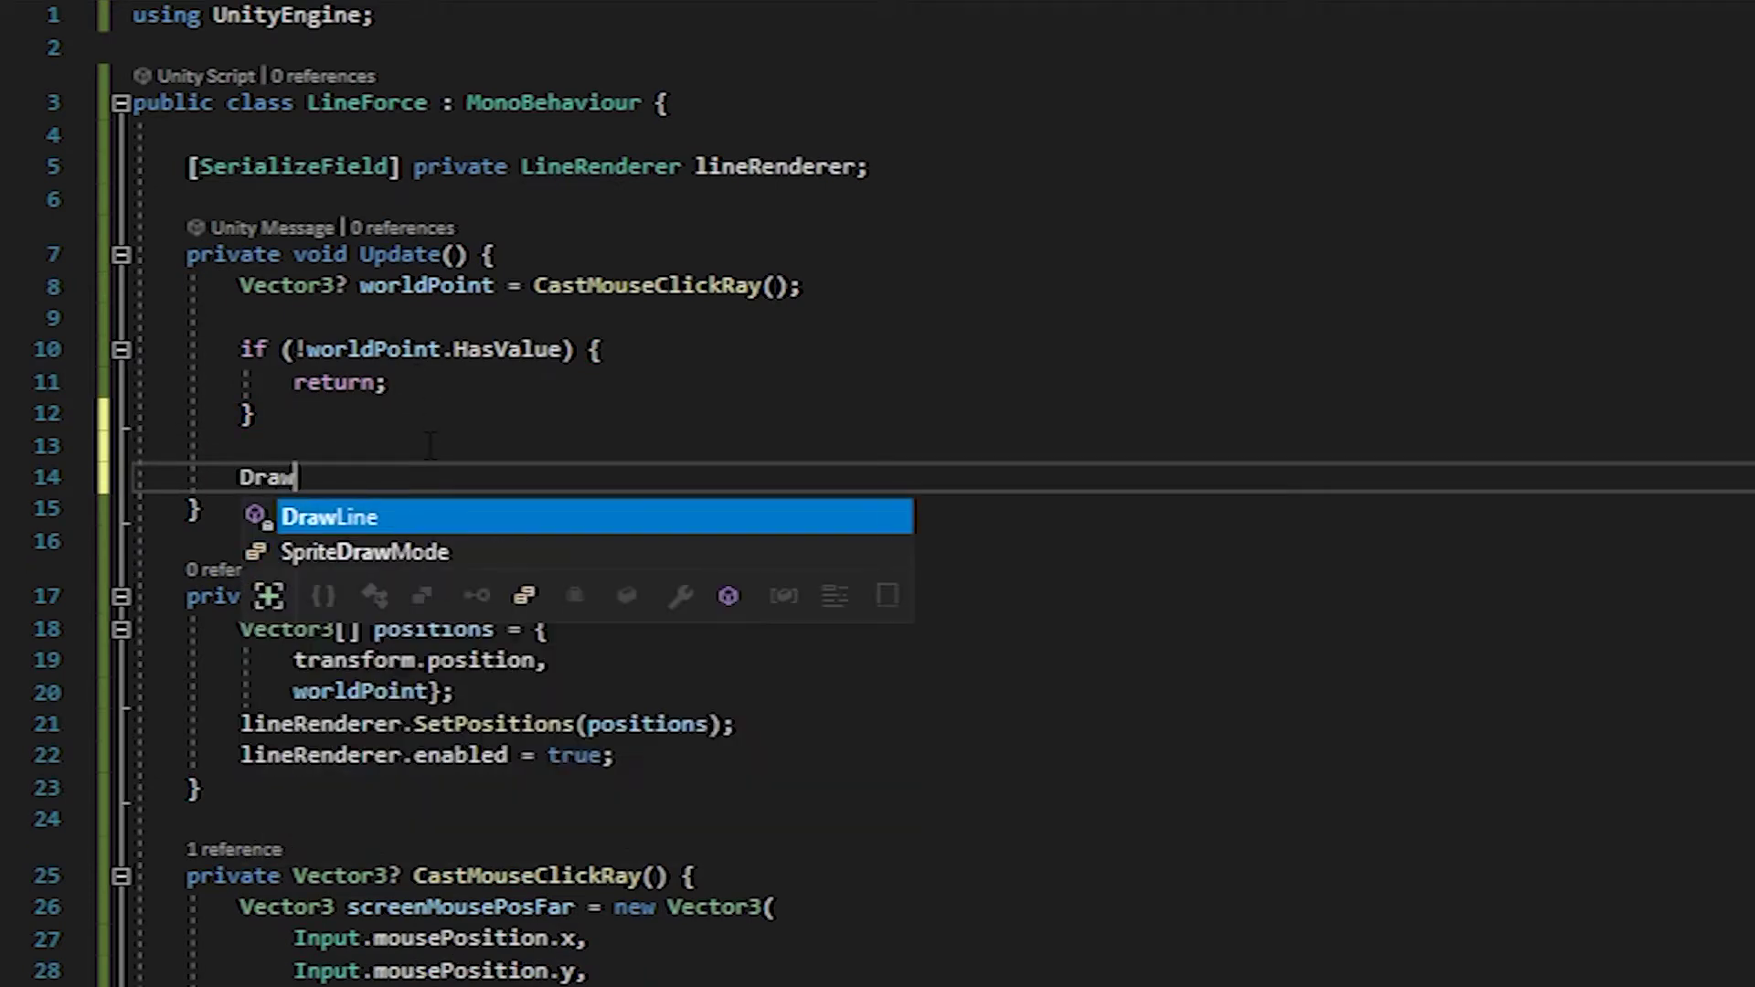
pyautogui.press('Tab')
pyautogui.write('(worldPoint.')
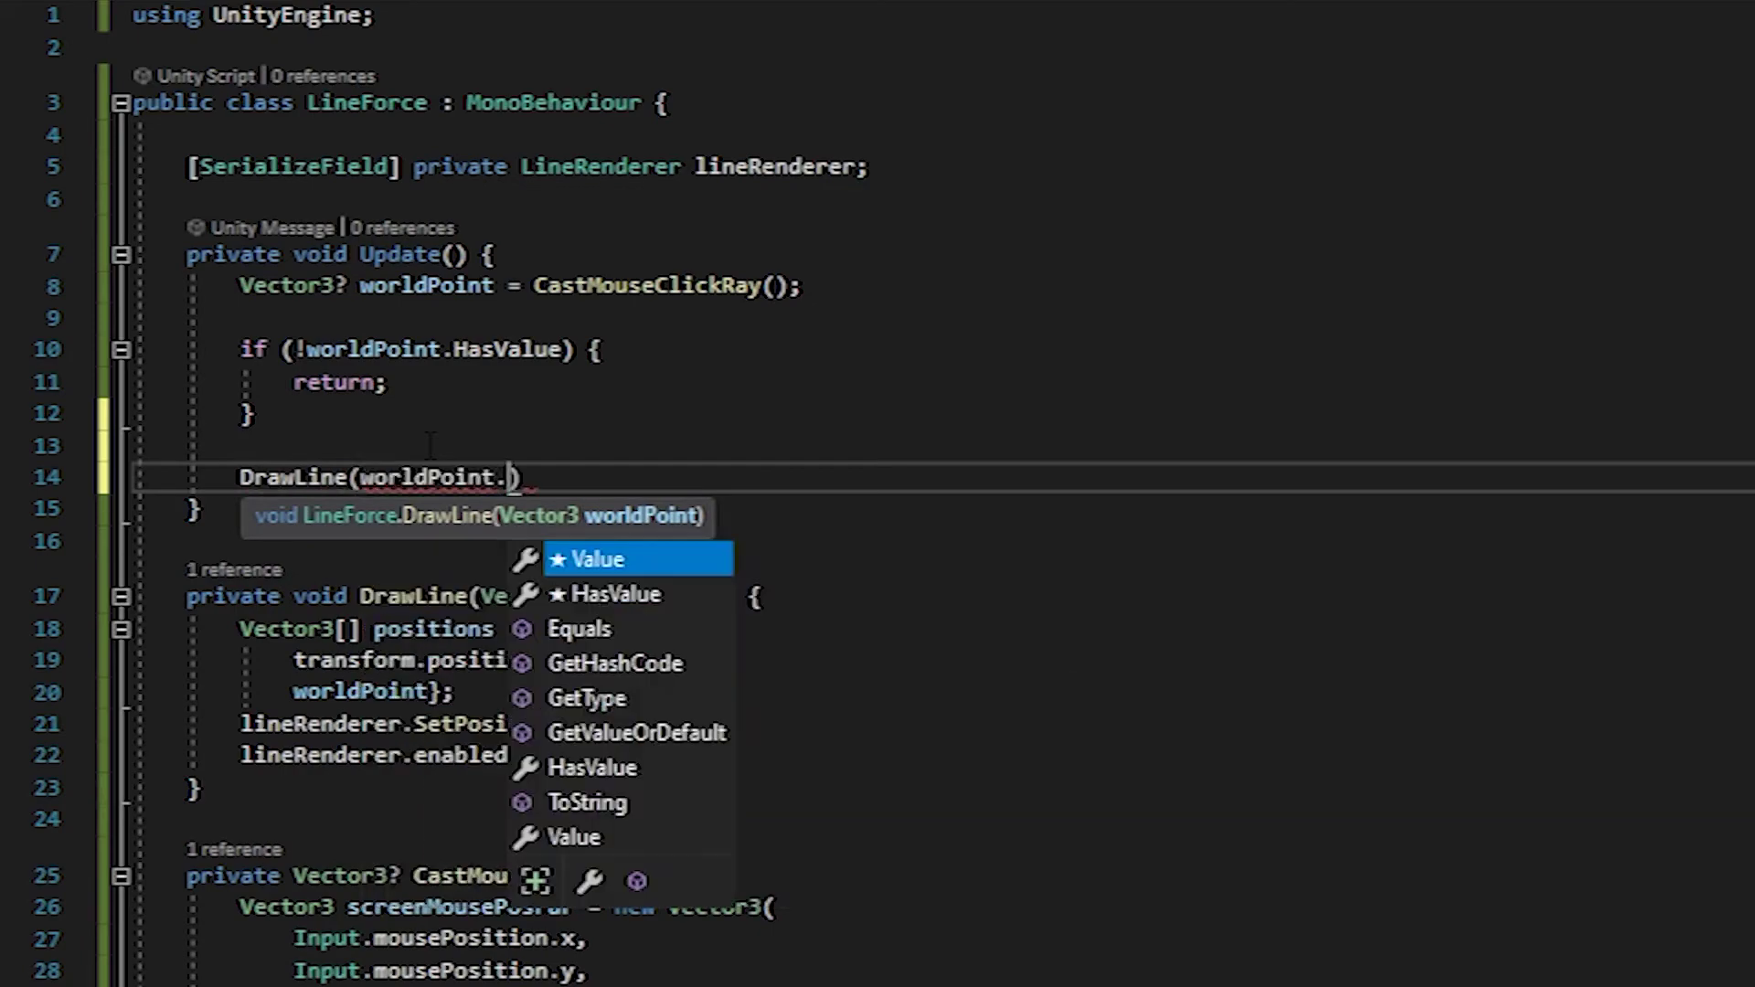
pyautogui.write('Value);')
pyautogui.hotkey('ctrl', 's')
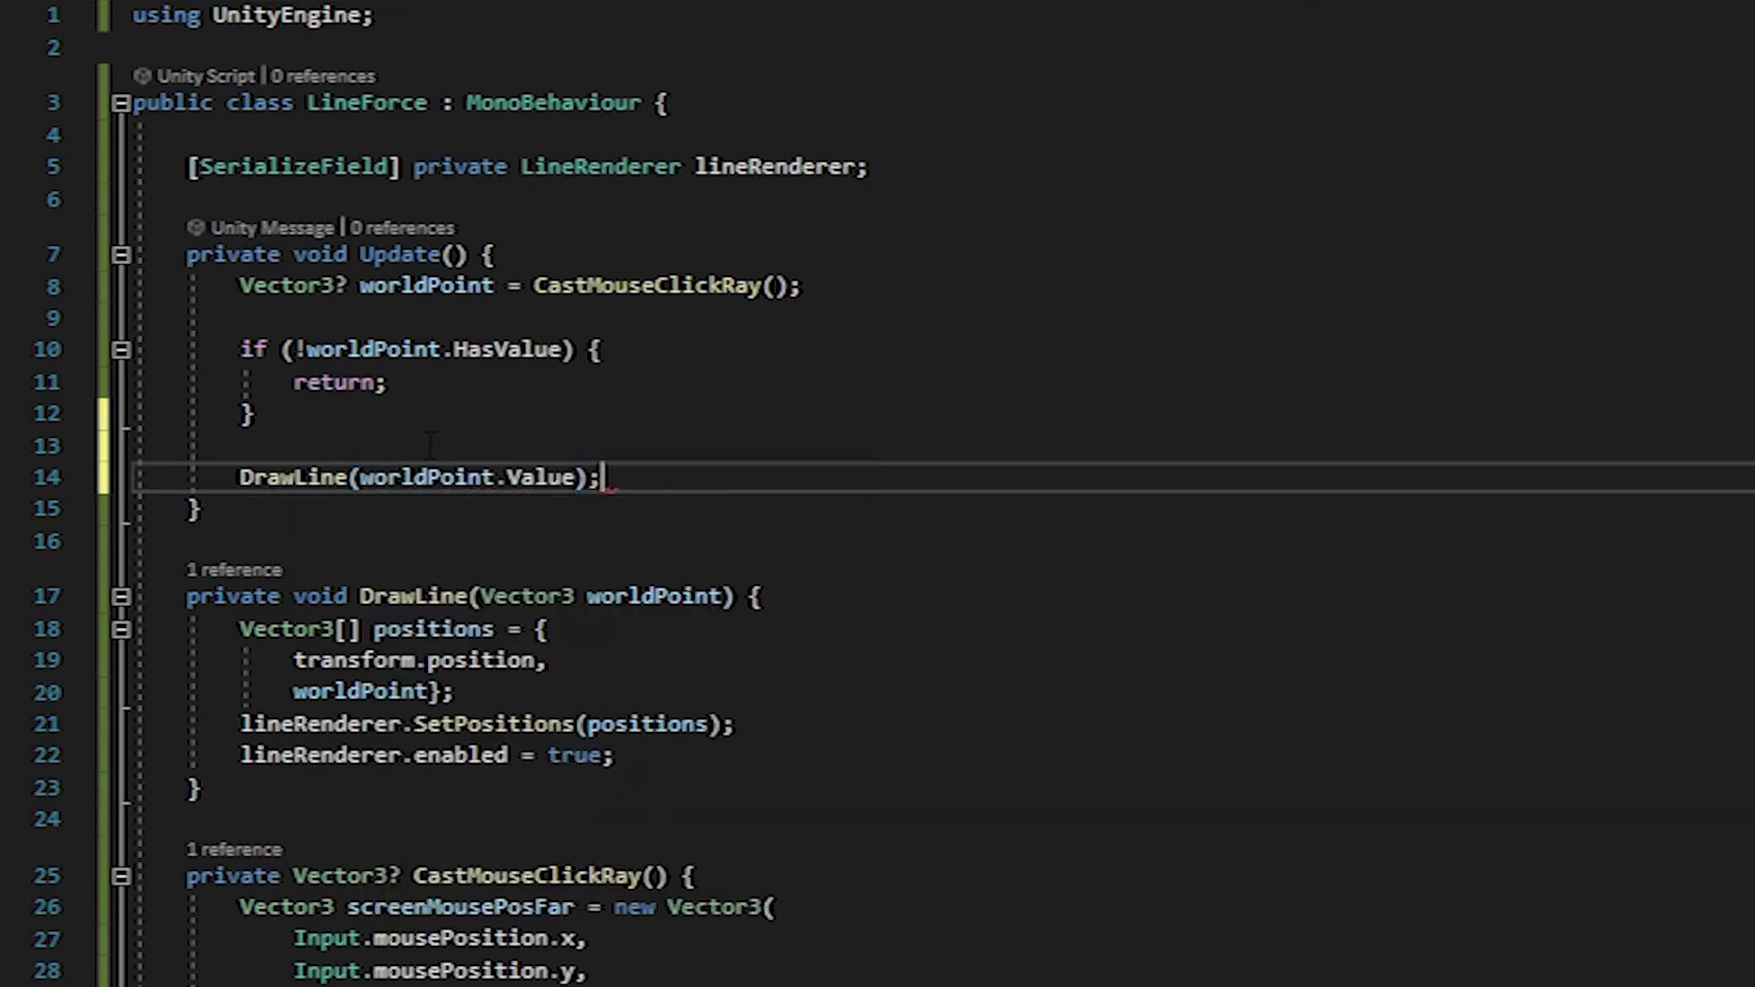
pyautogui.hotkey('alt', 'Tab')
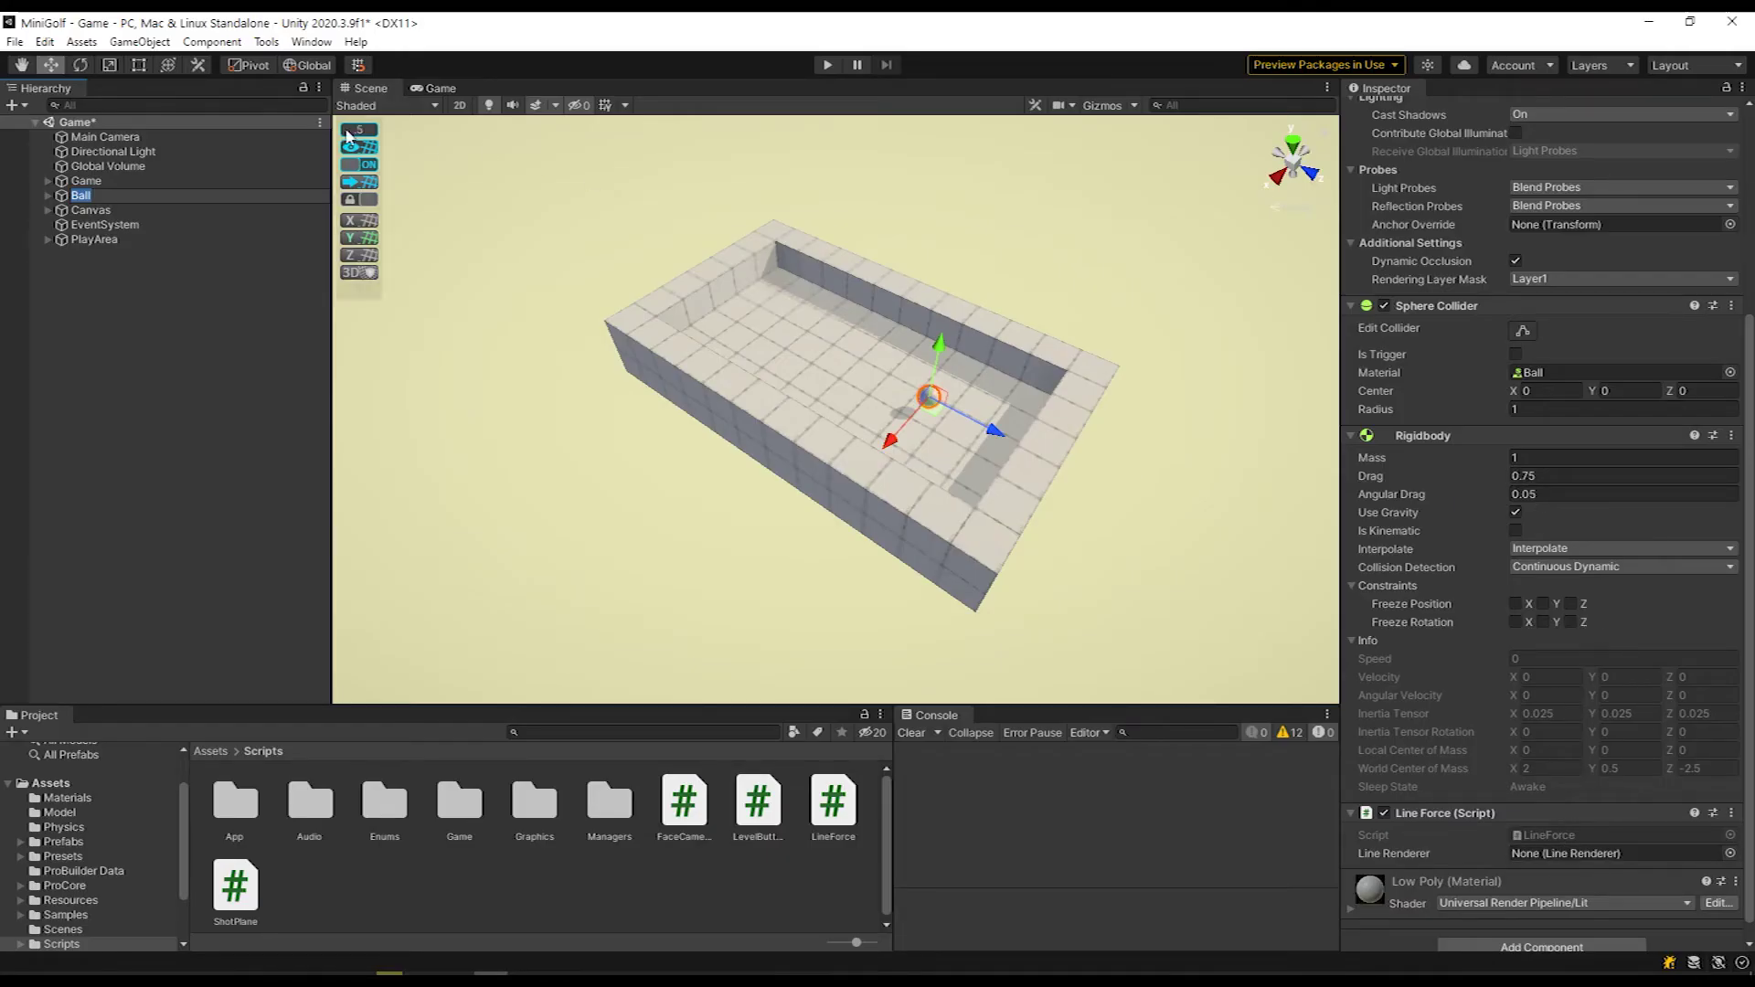
# - Assign the Ball's Line child to Line Force's Line Renderer field and play-test the aiming line
pyautogui.click(80, 196)
pyautogui.click(49, 196)
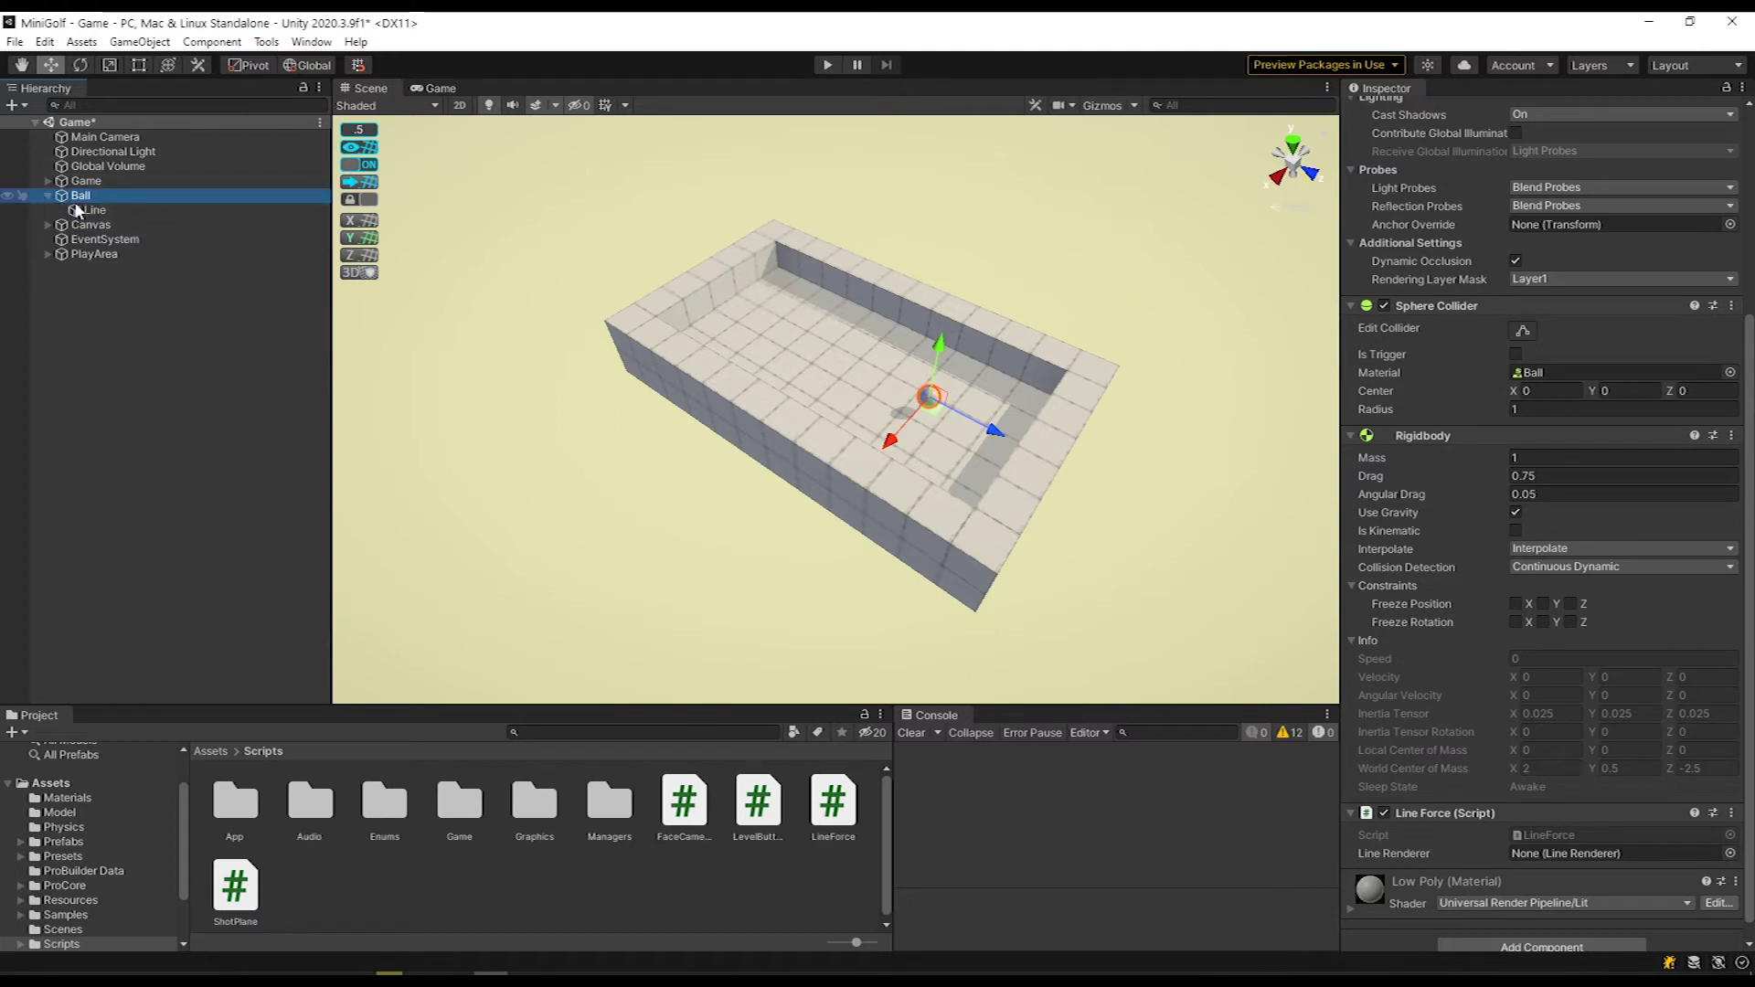
pyautogui.moveTo(1500, 867); pyautogui.dragTo(1592, 854)
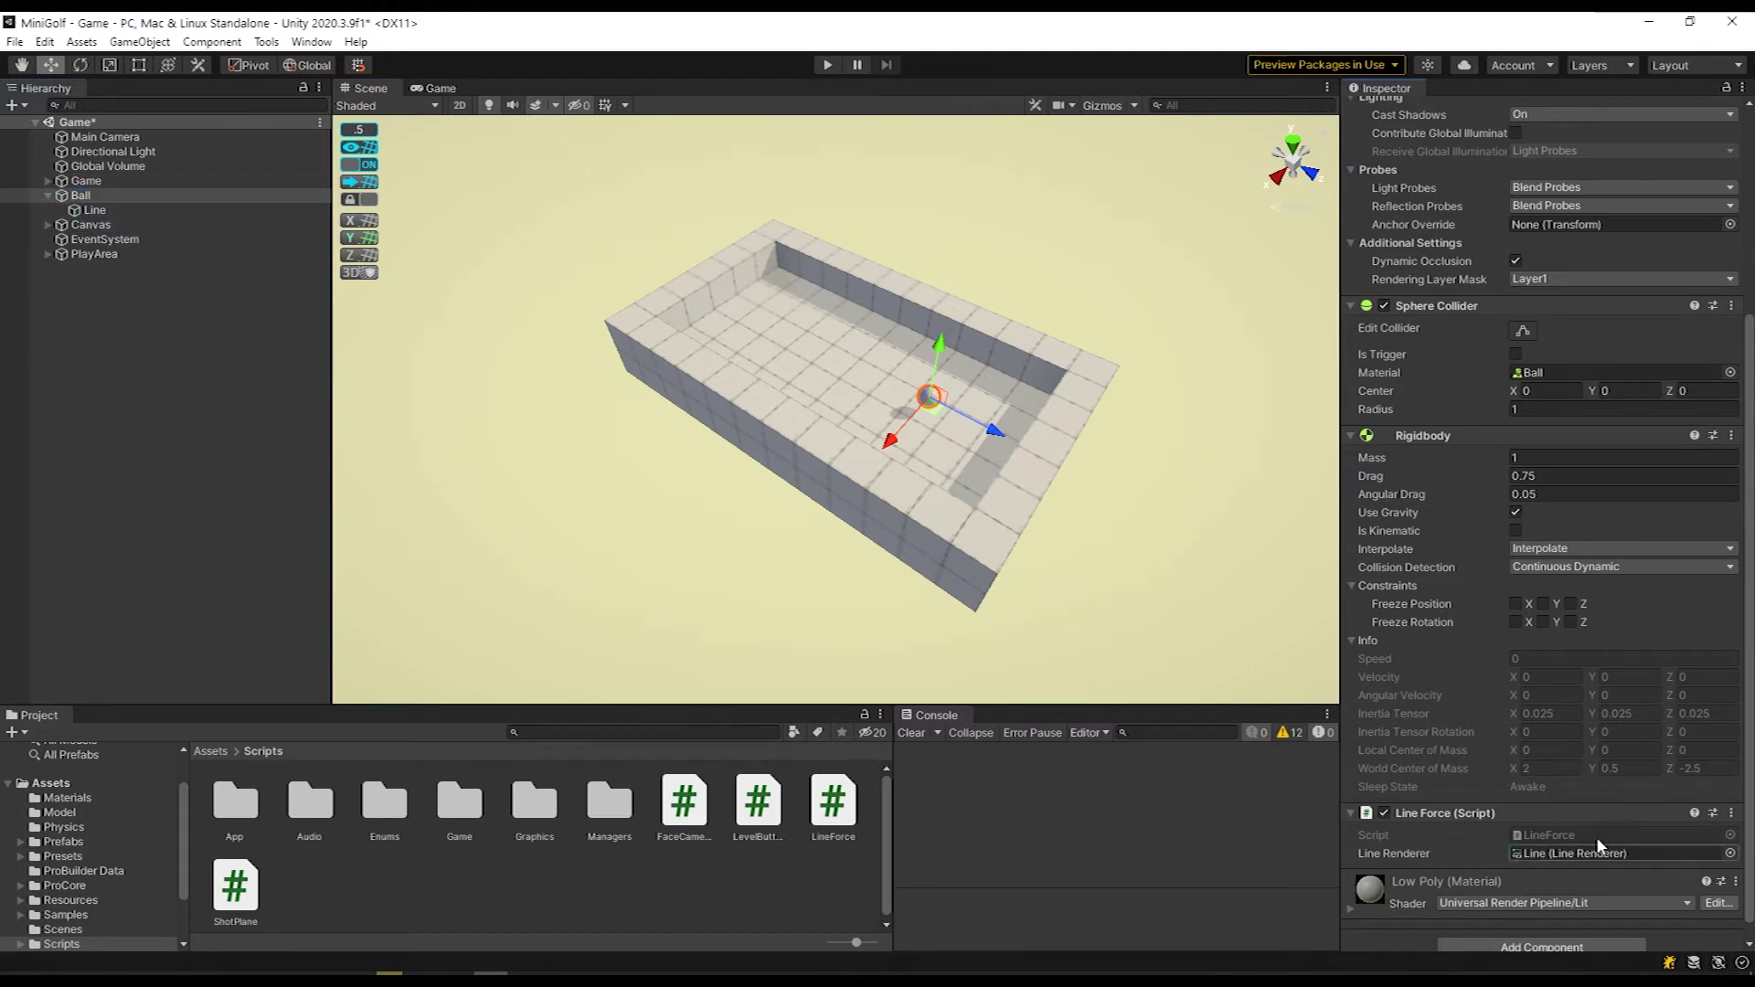
pyautogui.click(828, 65)
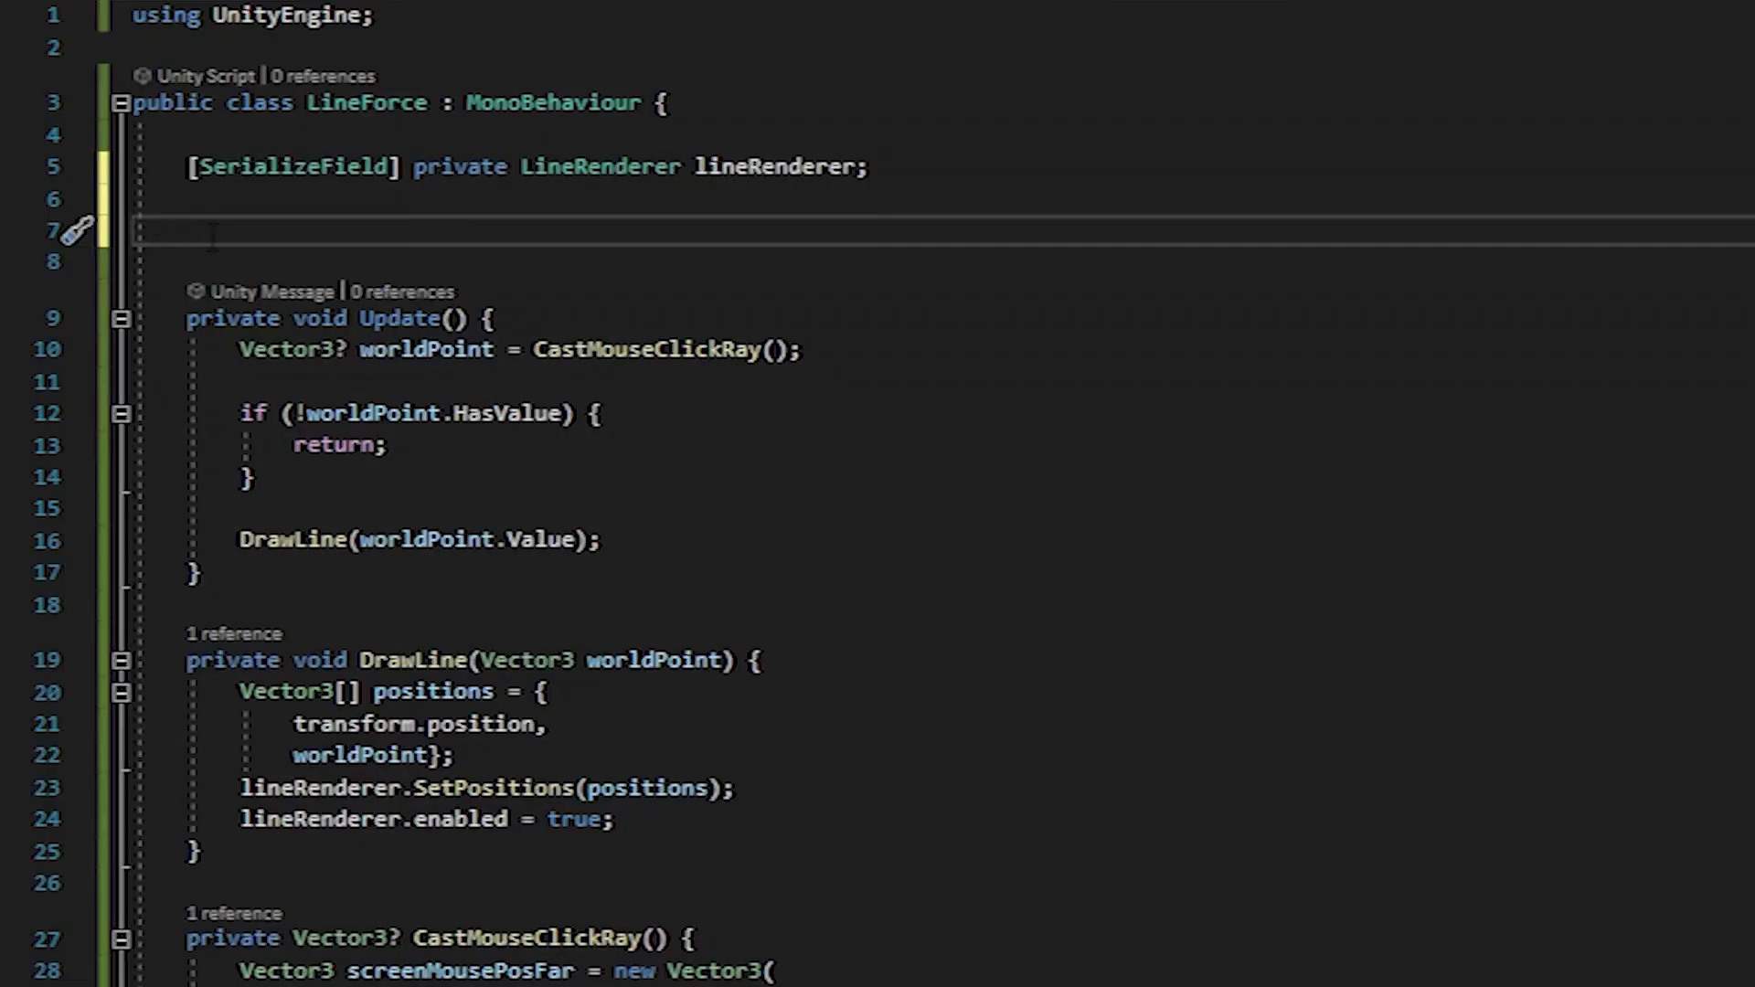
pyautogui.write('p')
pyautogui.write('rivate bool ')
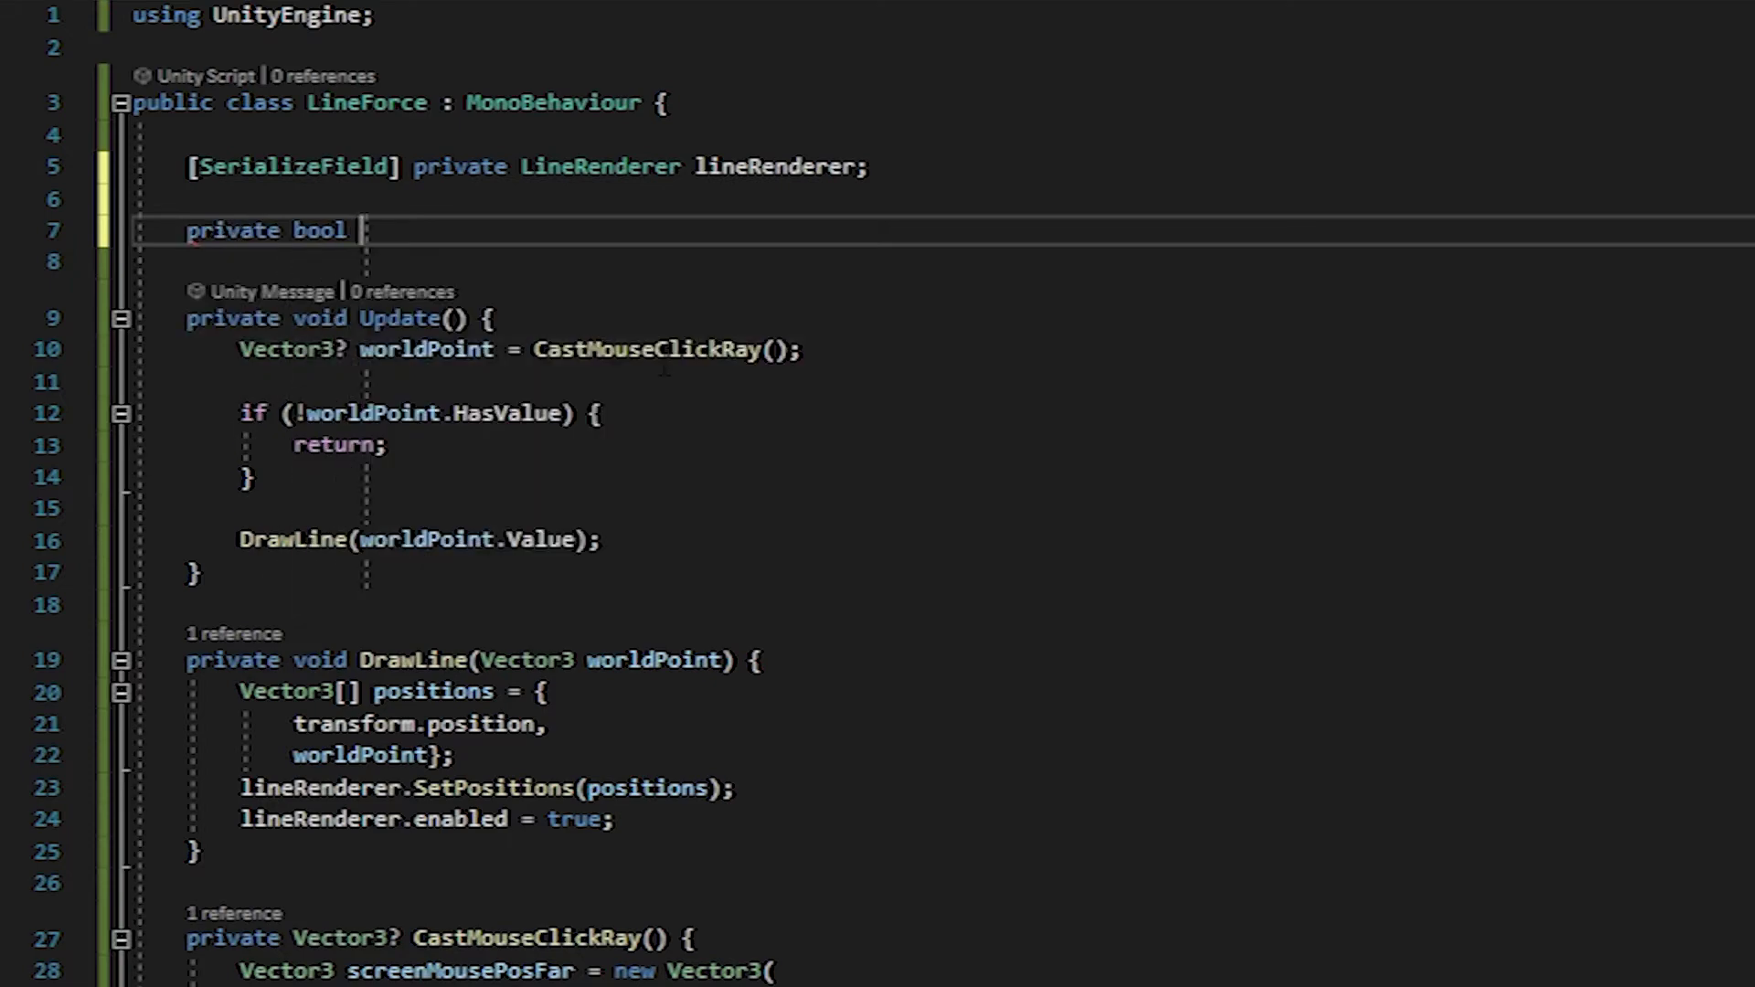
pyautogui.write('isIdle;')
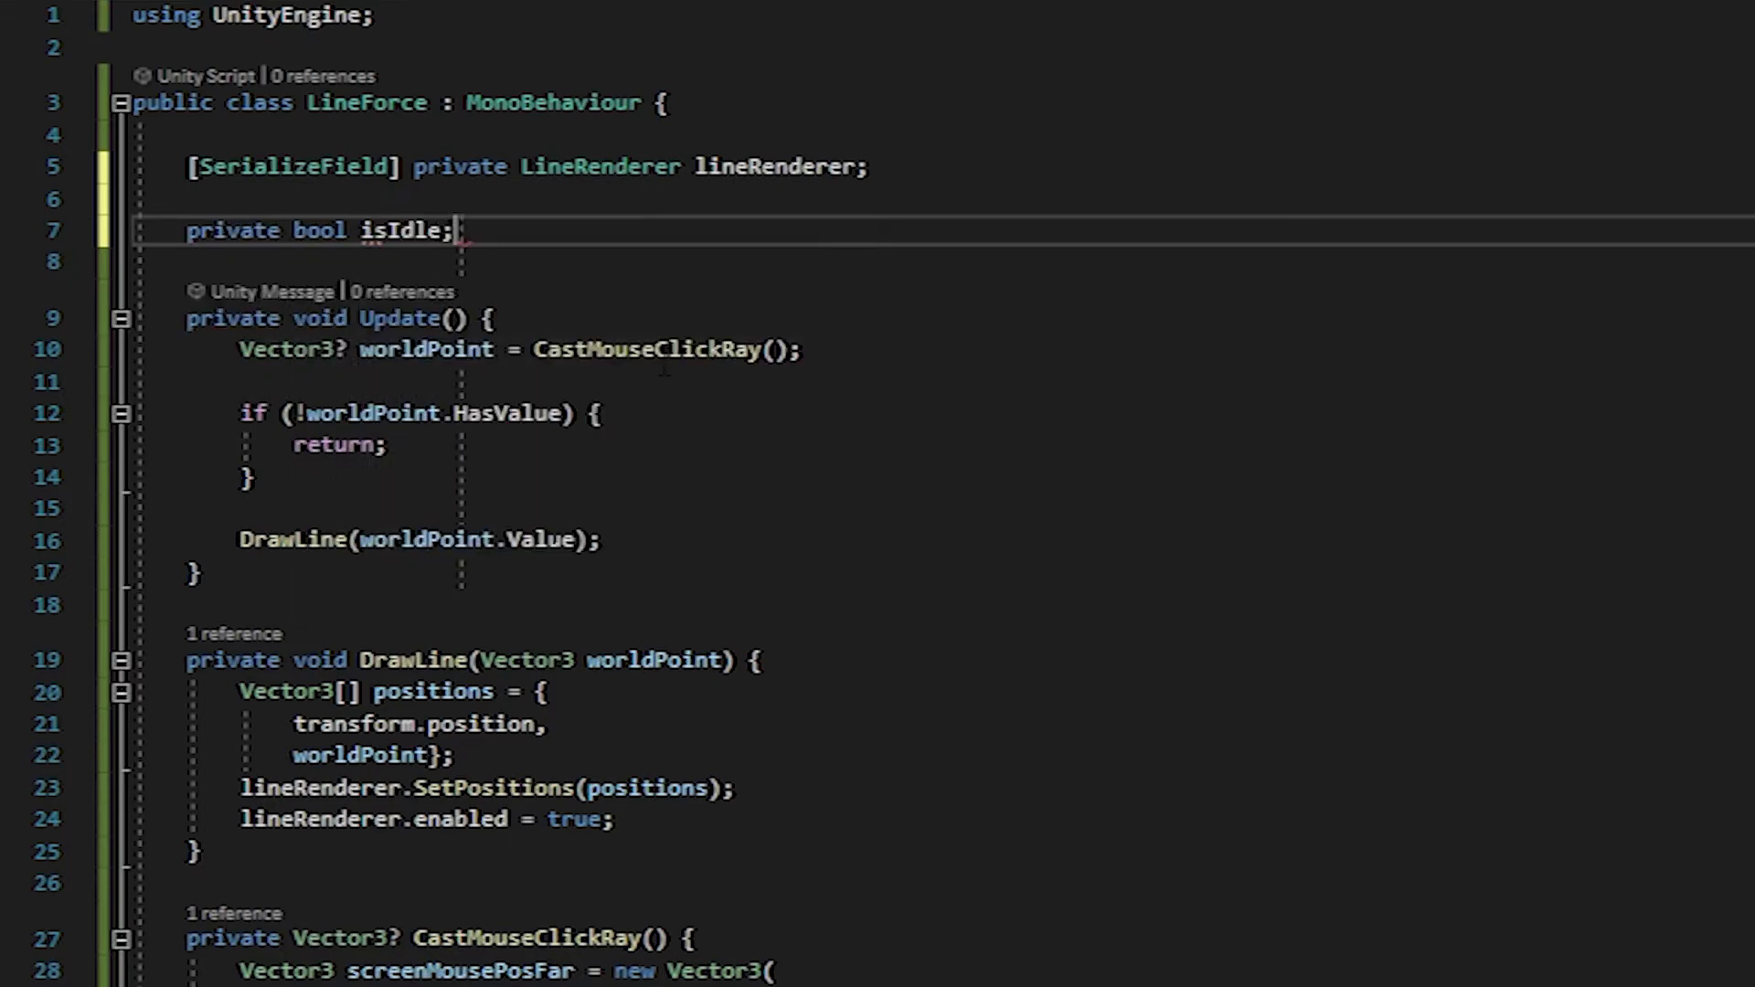
pyautogui.press('Return')
pyautogui.write('private boo')
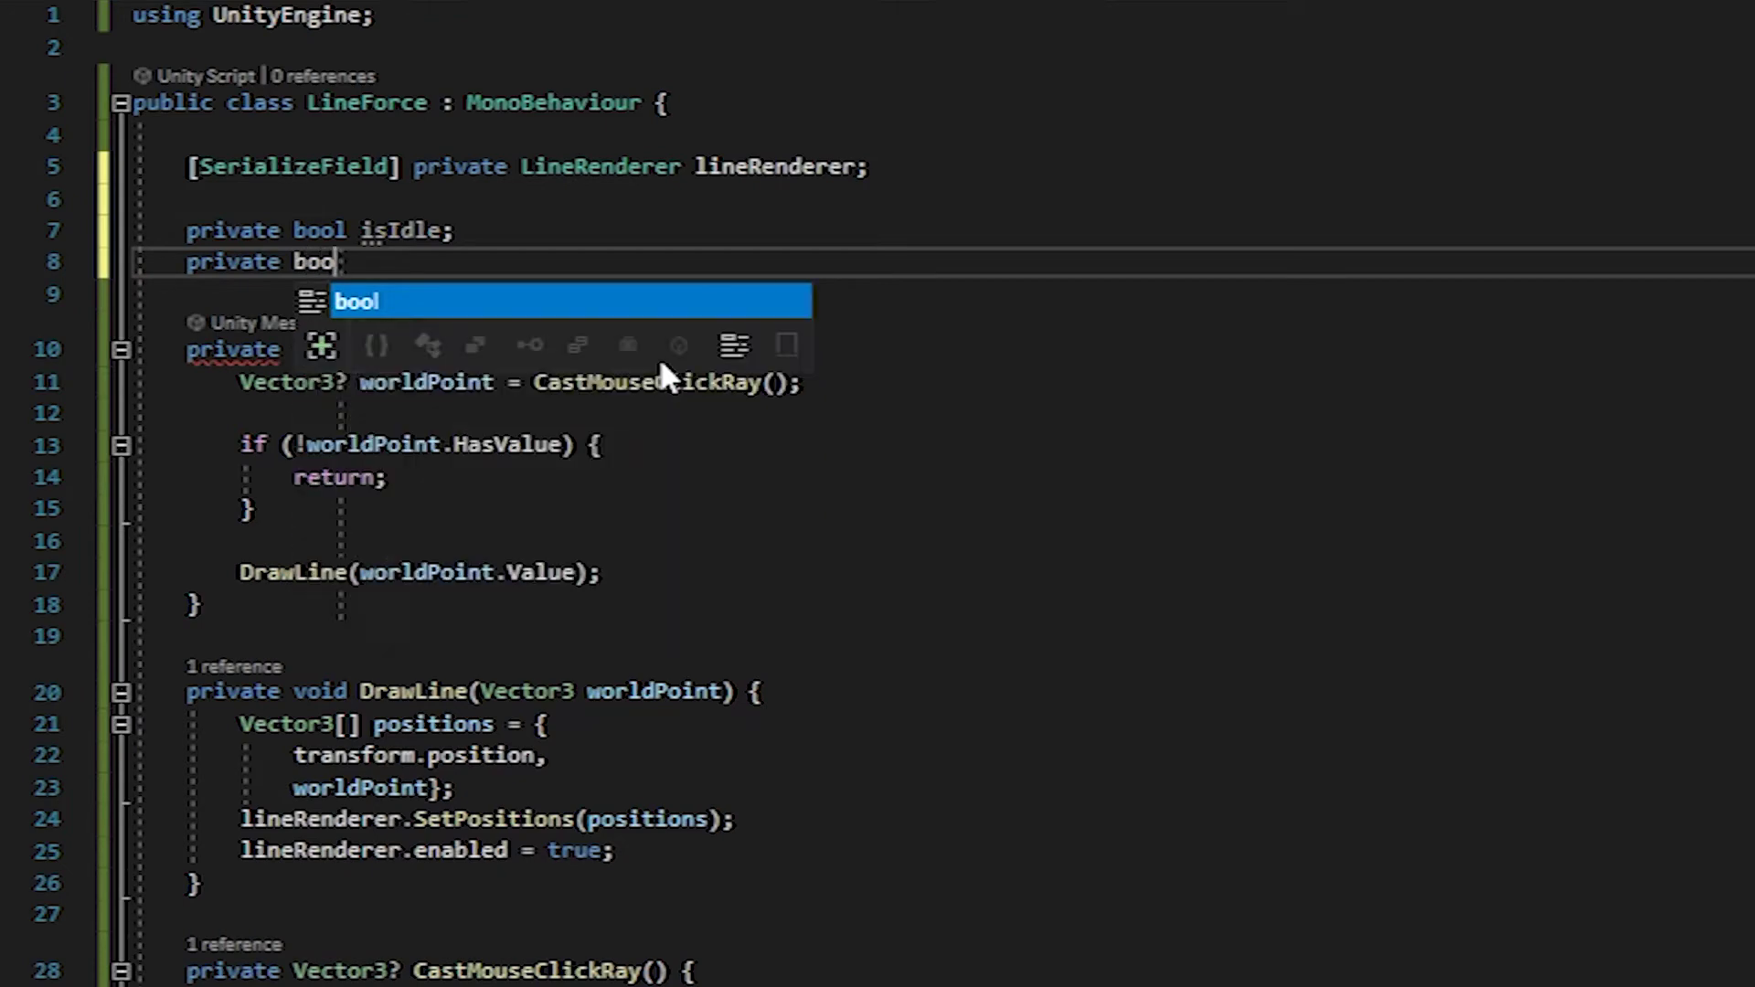
pyautogui.write('l isAim')
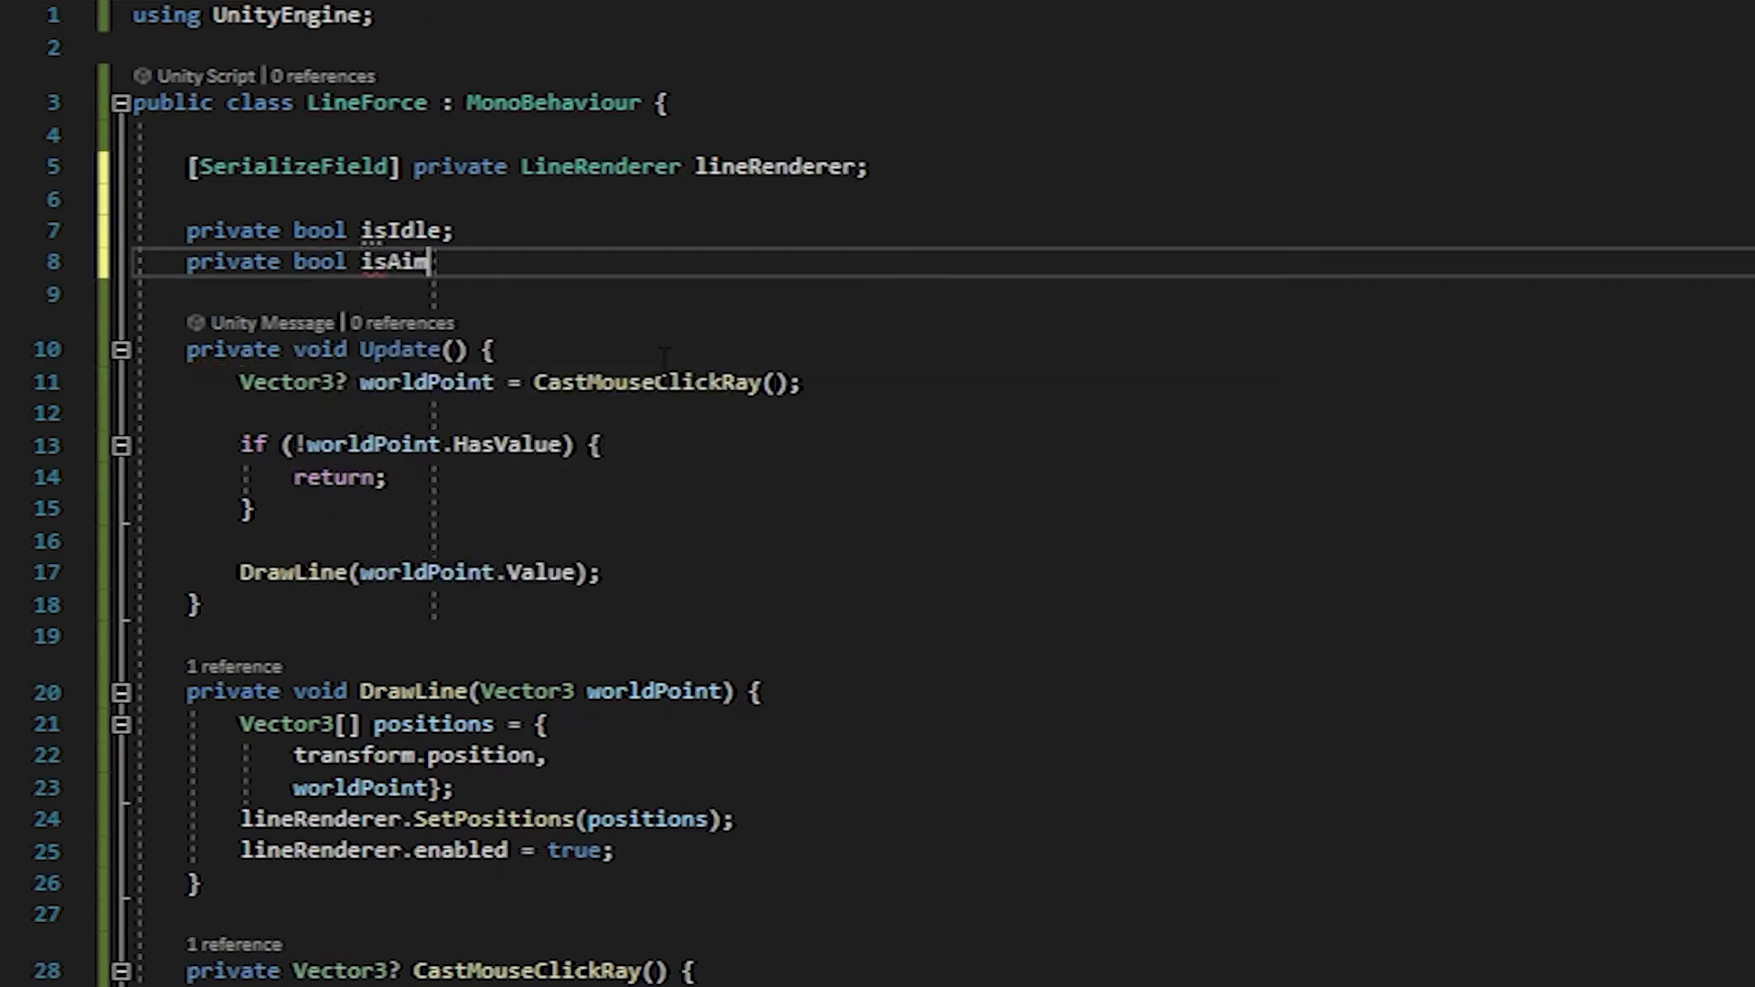
pyautogui.write('ing;')
pyautogui.press('Return')
pyautogui.write('private')
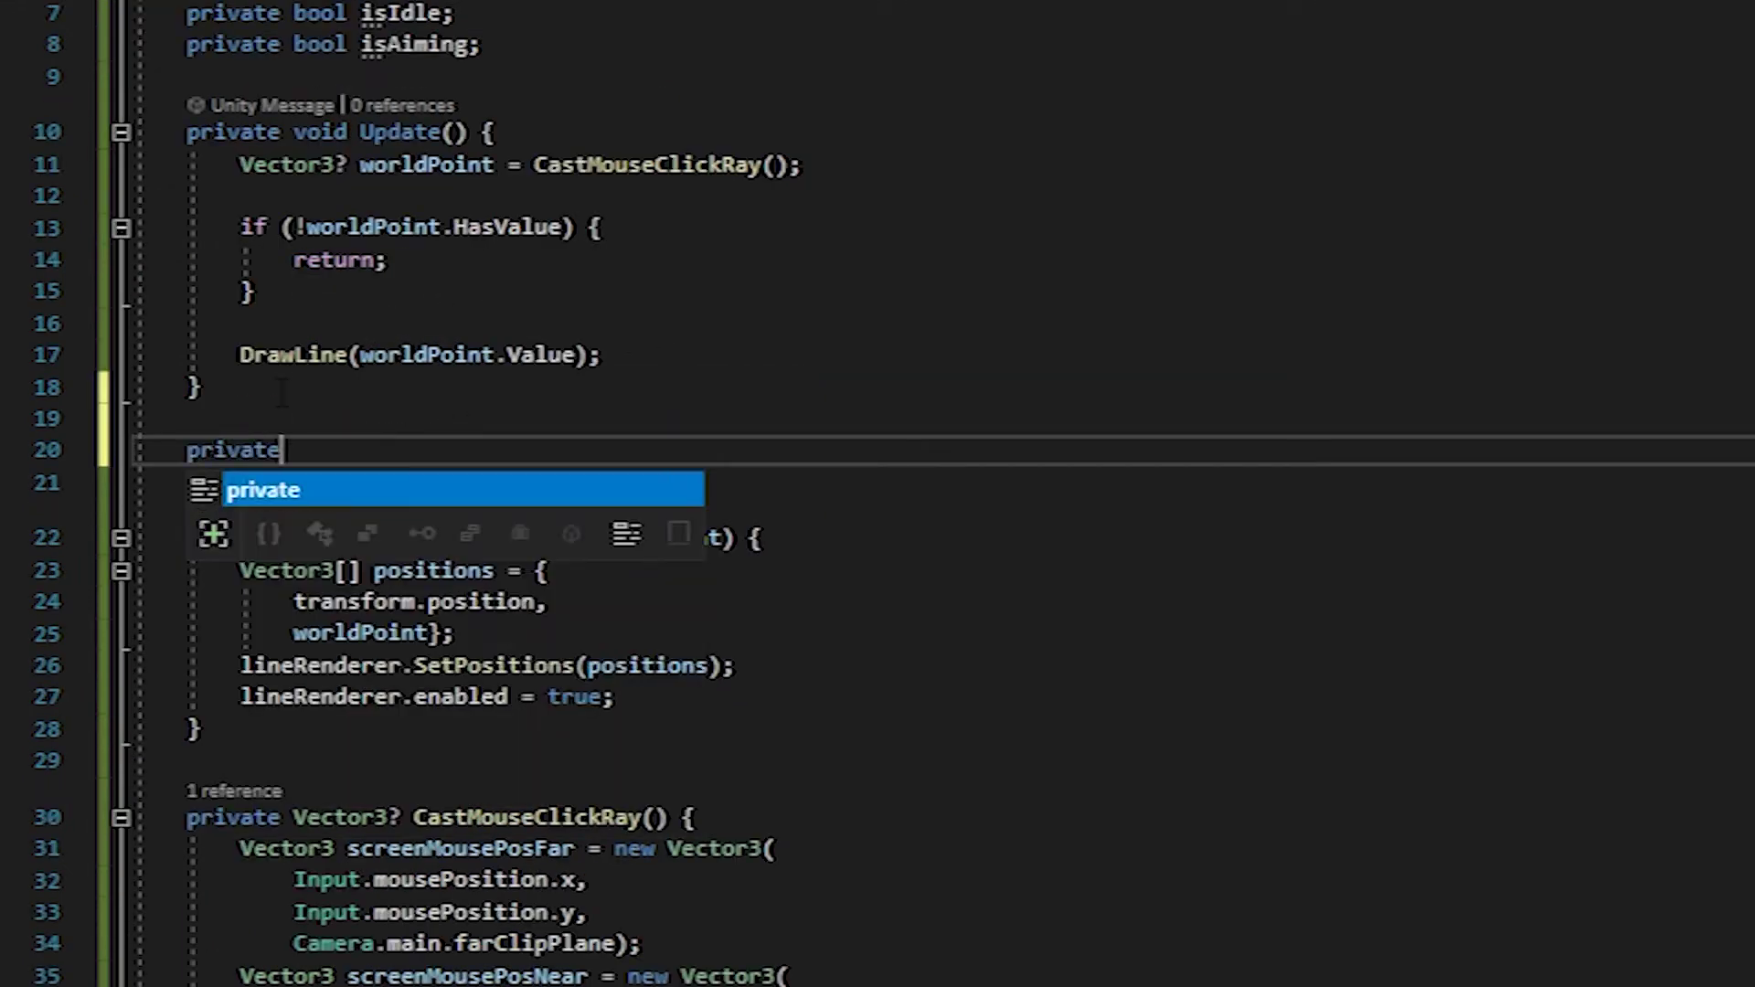
pyautogui.write(' void On')
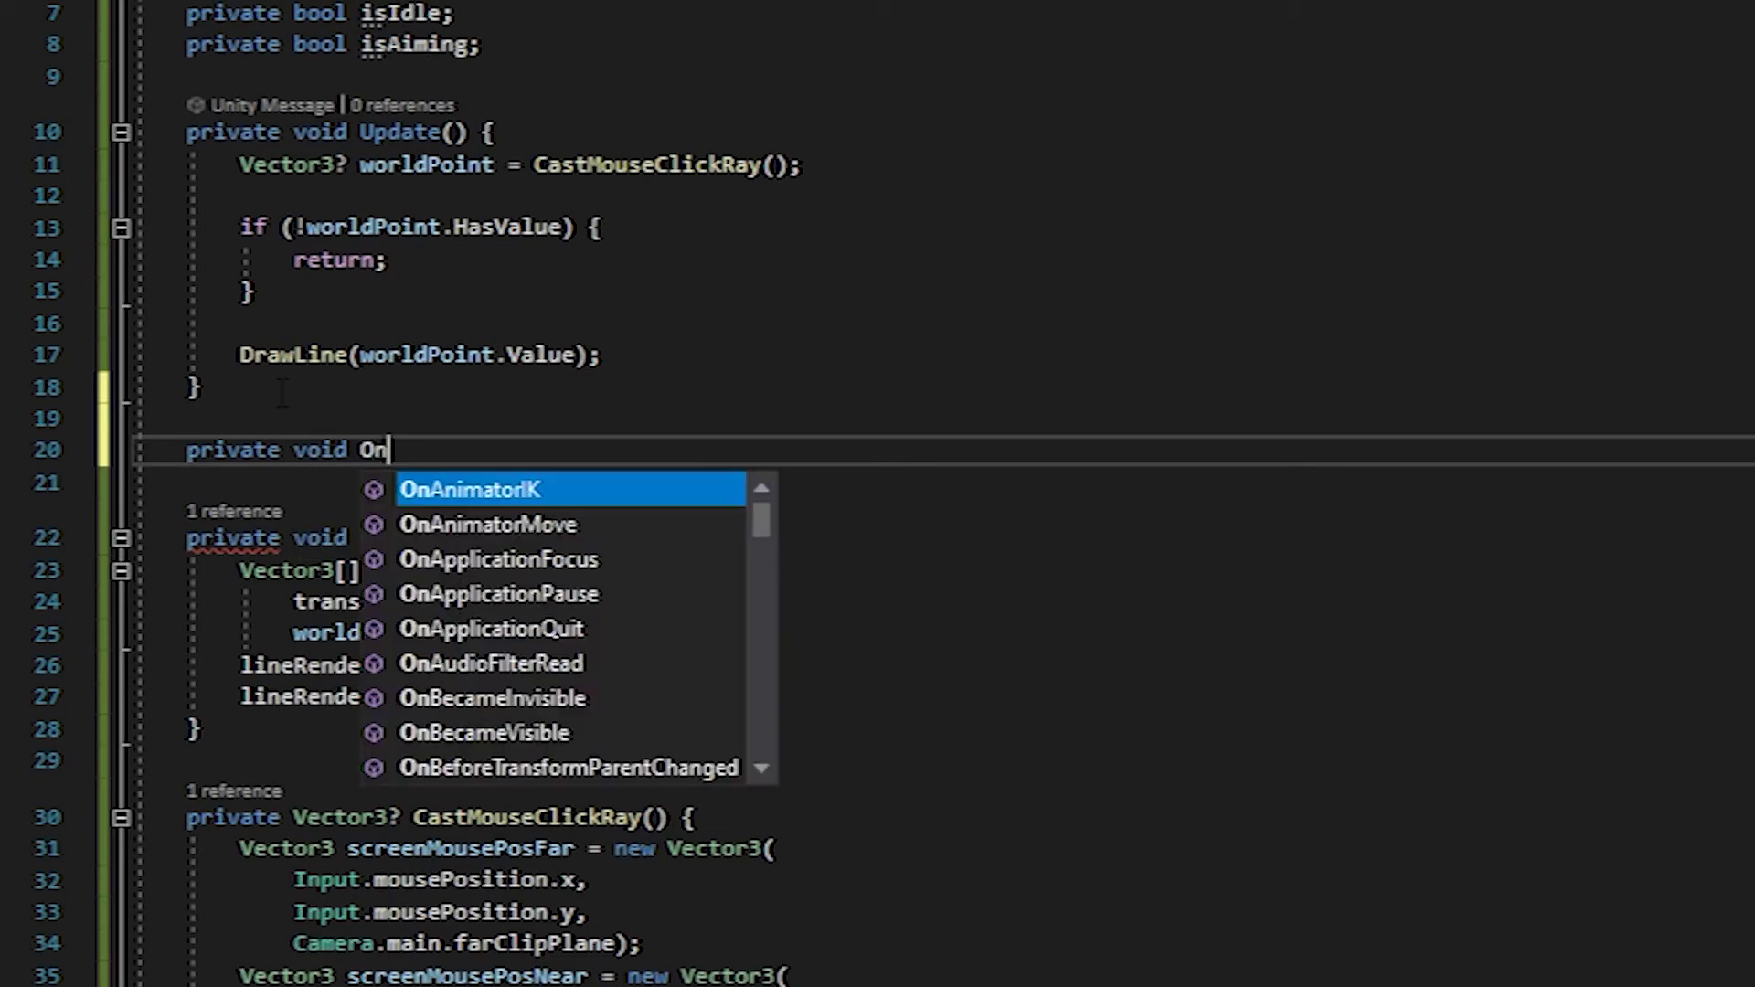
pyautogui.write('M')
pyautogui.press('Down')
pyautogui.press('Tab')
pyautogui.write('() {')
pyautogui.press('Return')
pyautogui.write('if(')
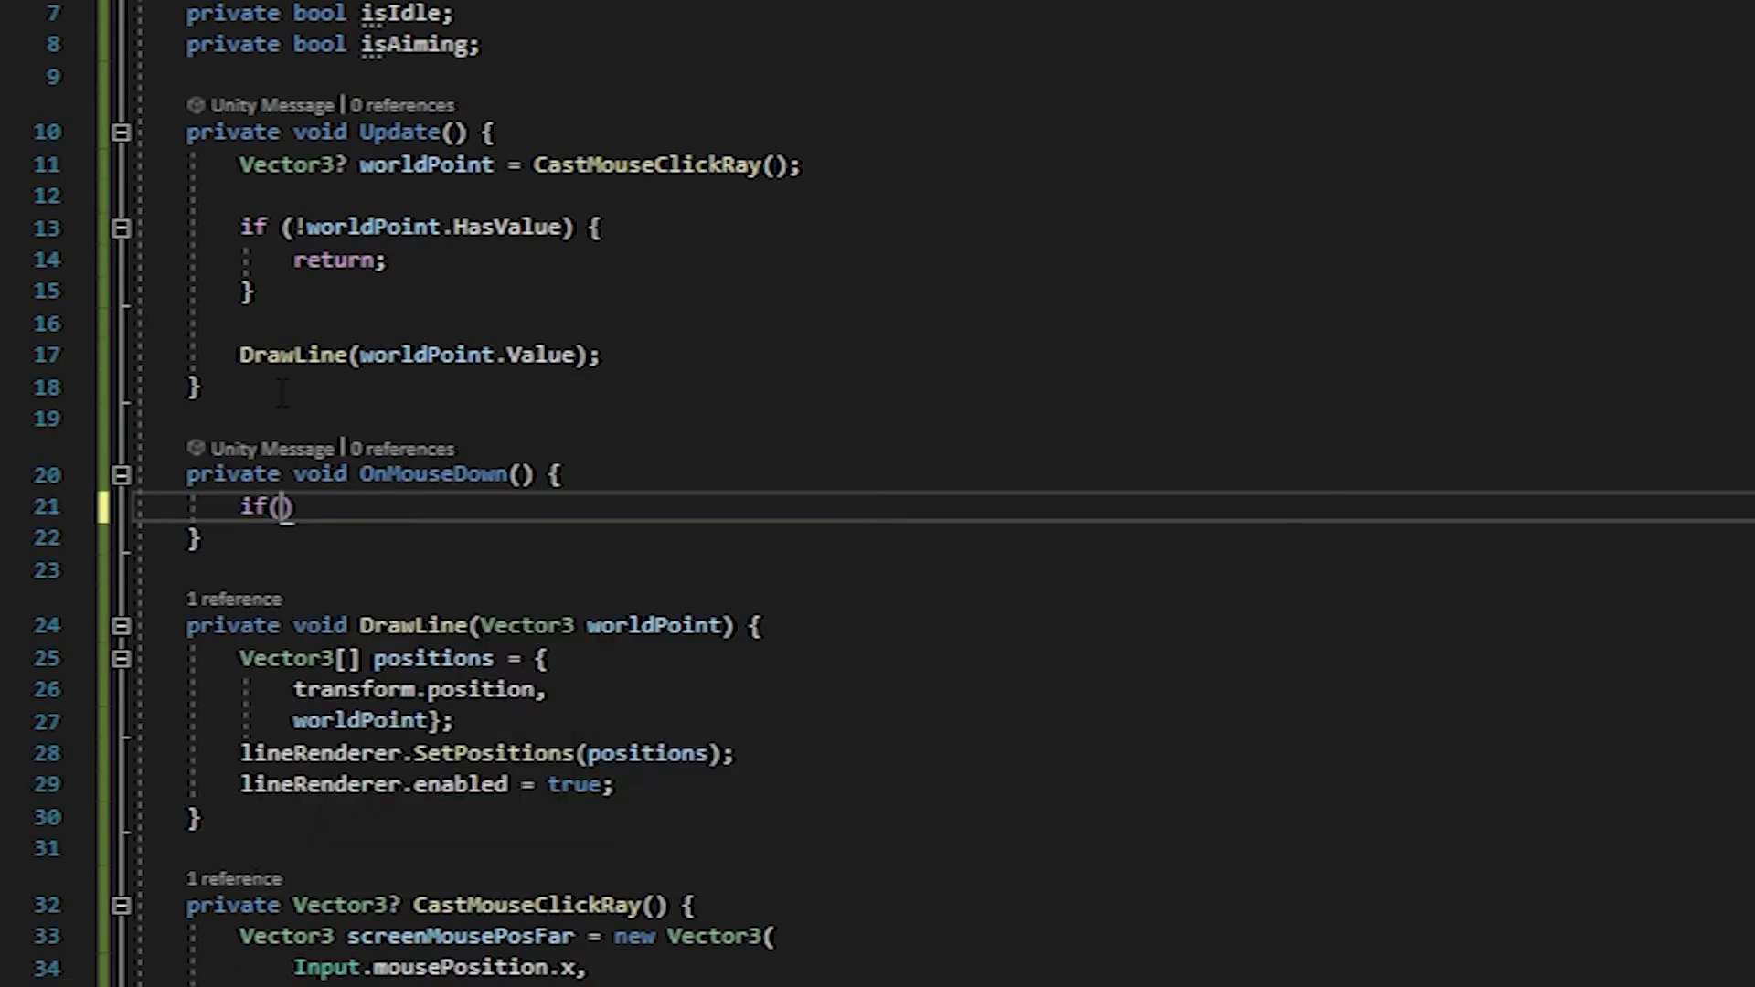
pyautogui.write('is')
pyautogui.press('Down')
pyautogui.press('Down')
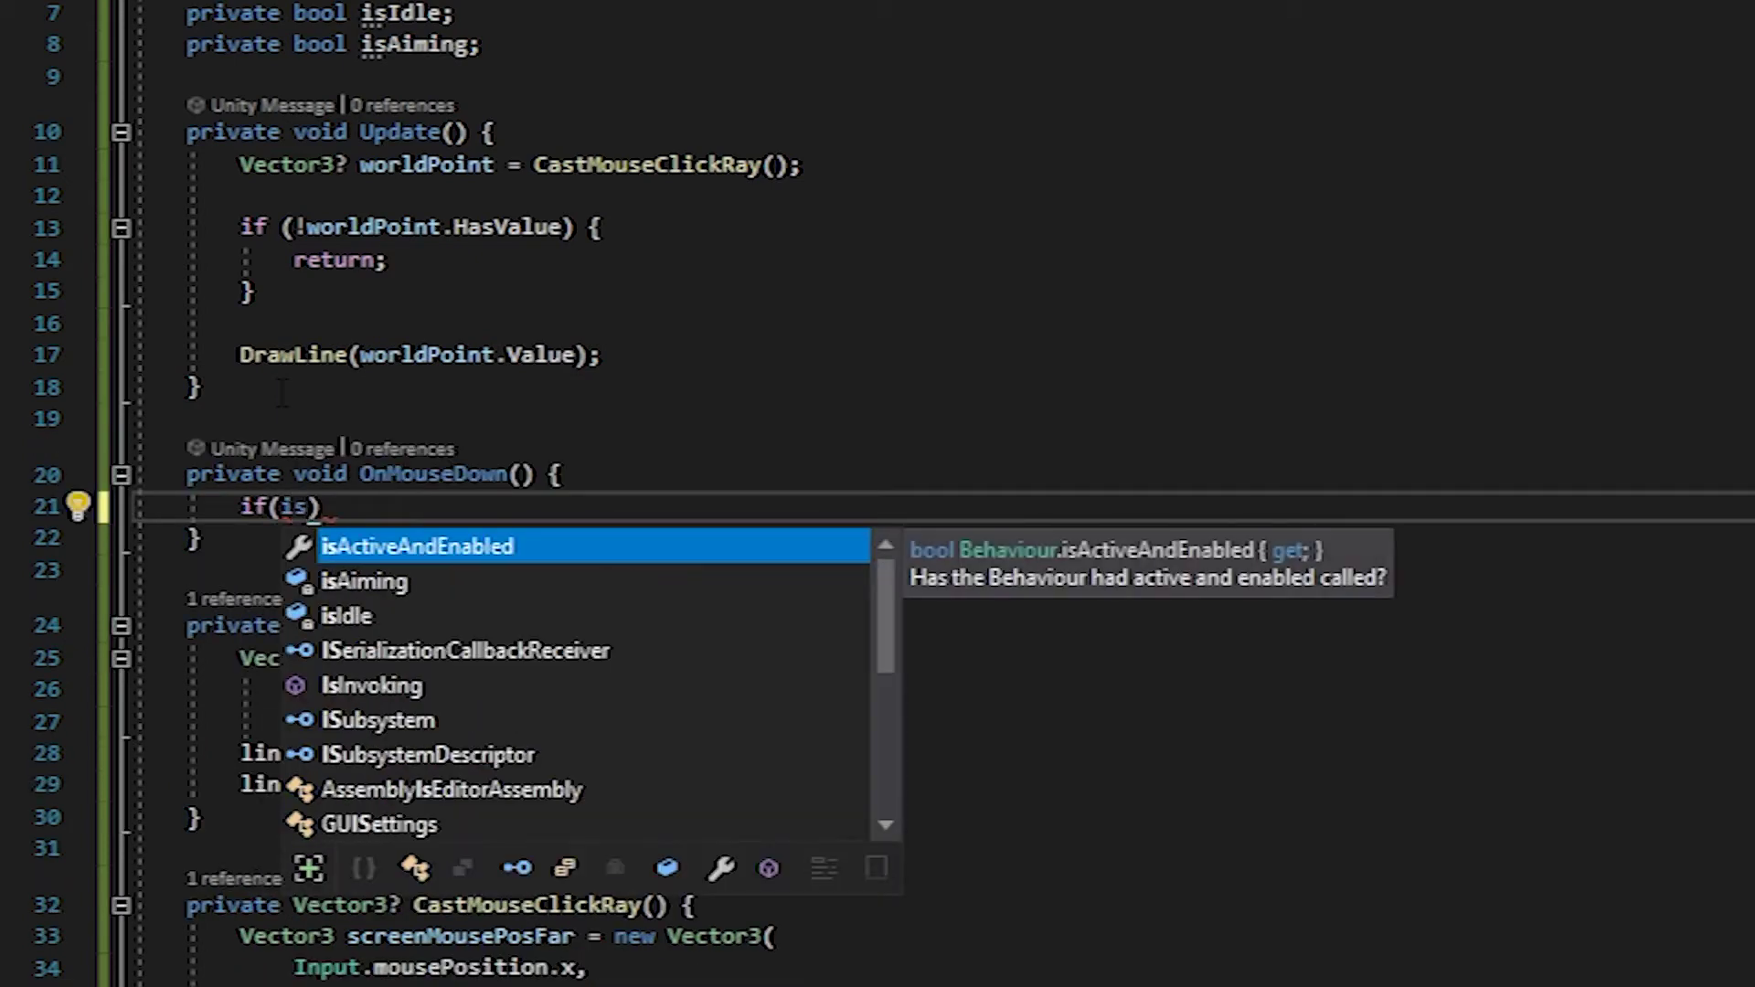
pyautogui.press('Tab')
pyautogui.write(') {')
pyautogui.press('Return')
pyautogui.write('IsAim')
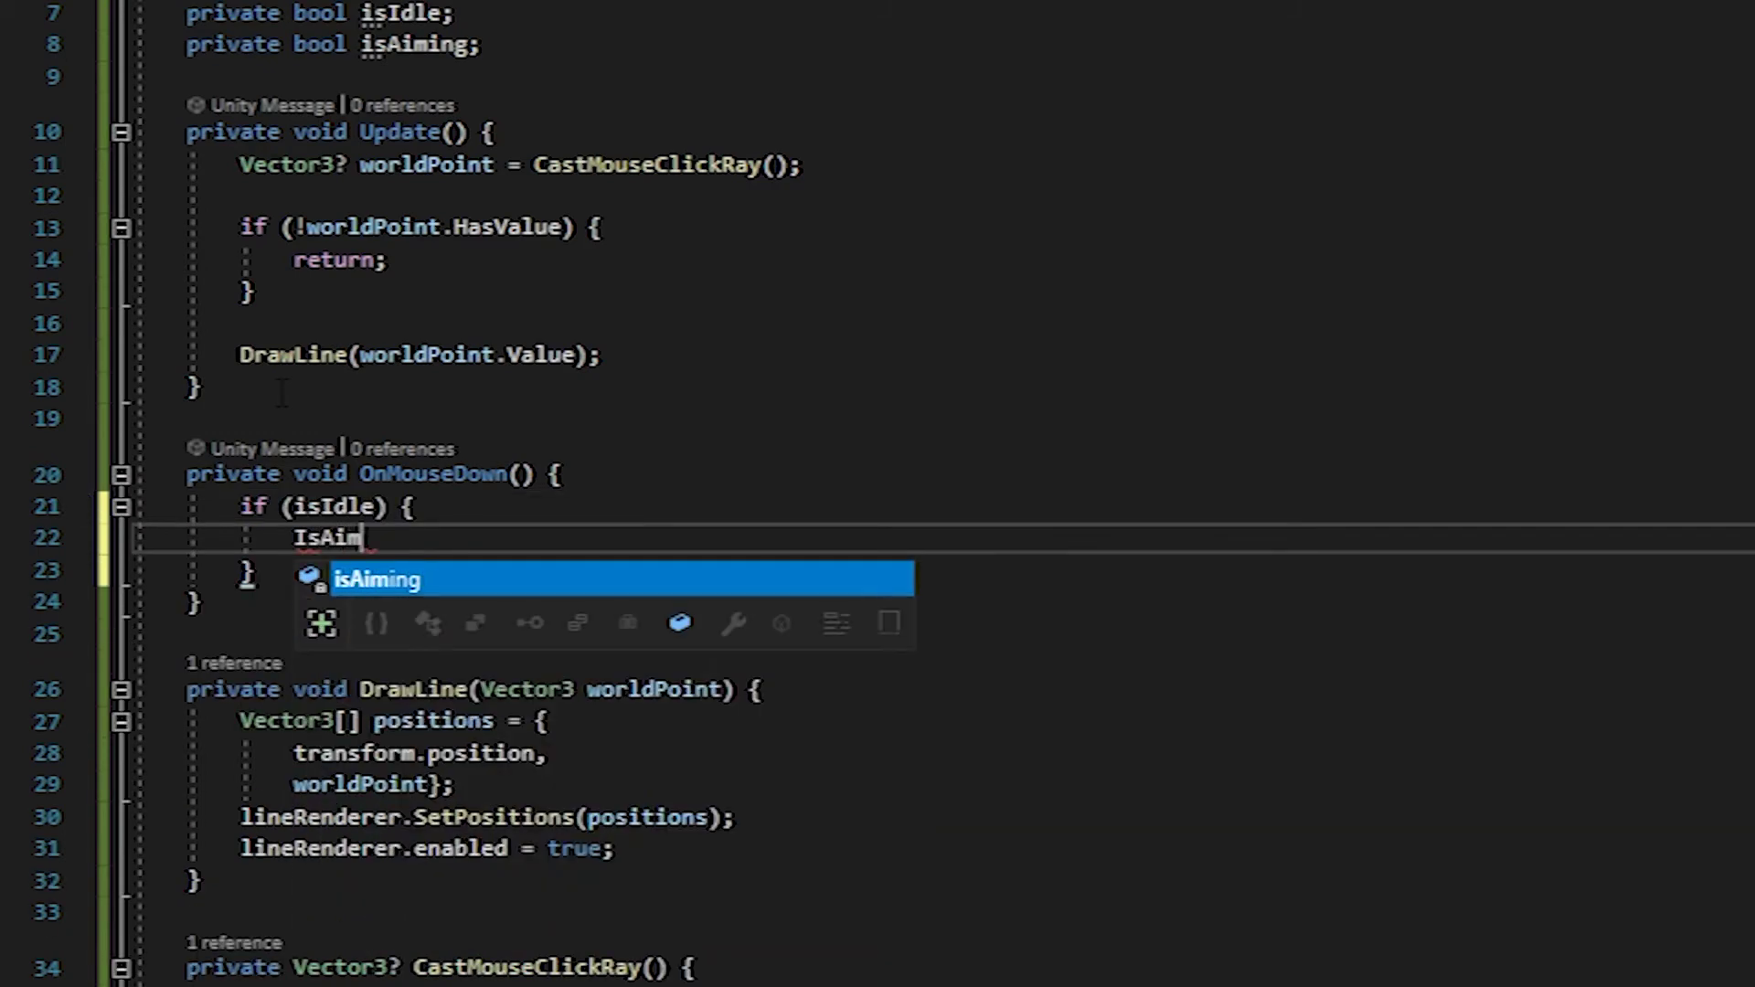
pyautogui.press('Tab')
pyautogui.write('= tru')
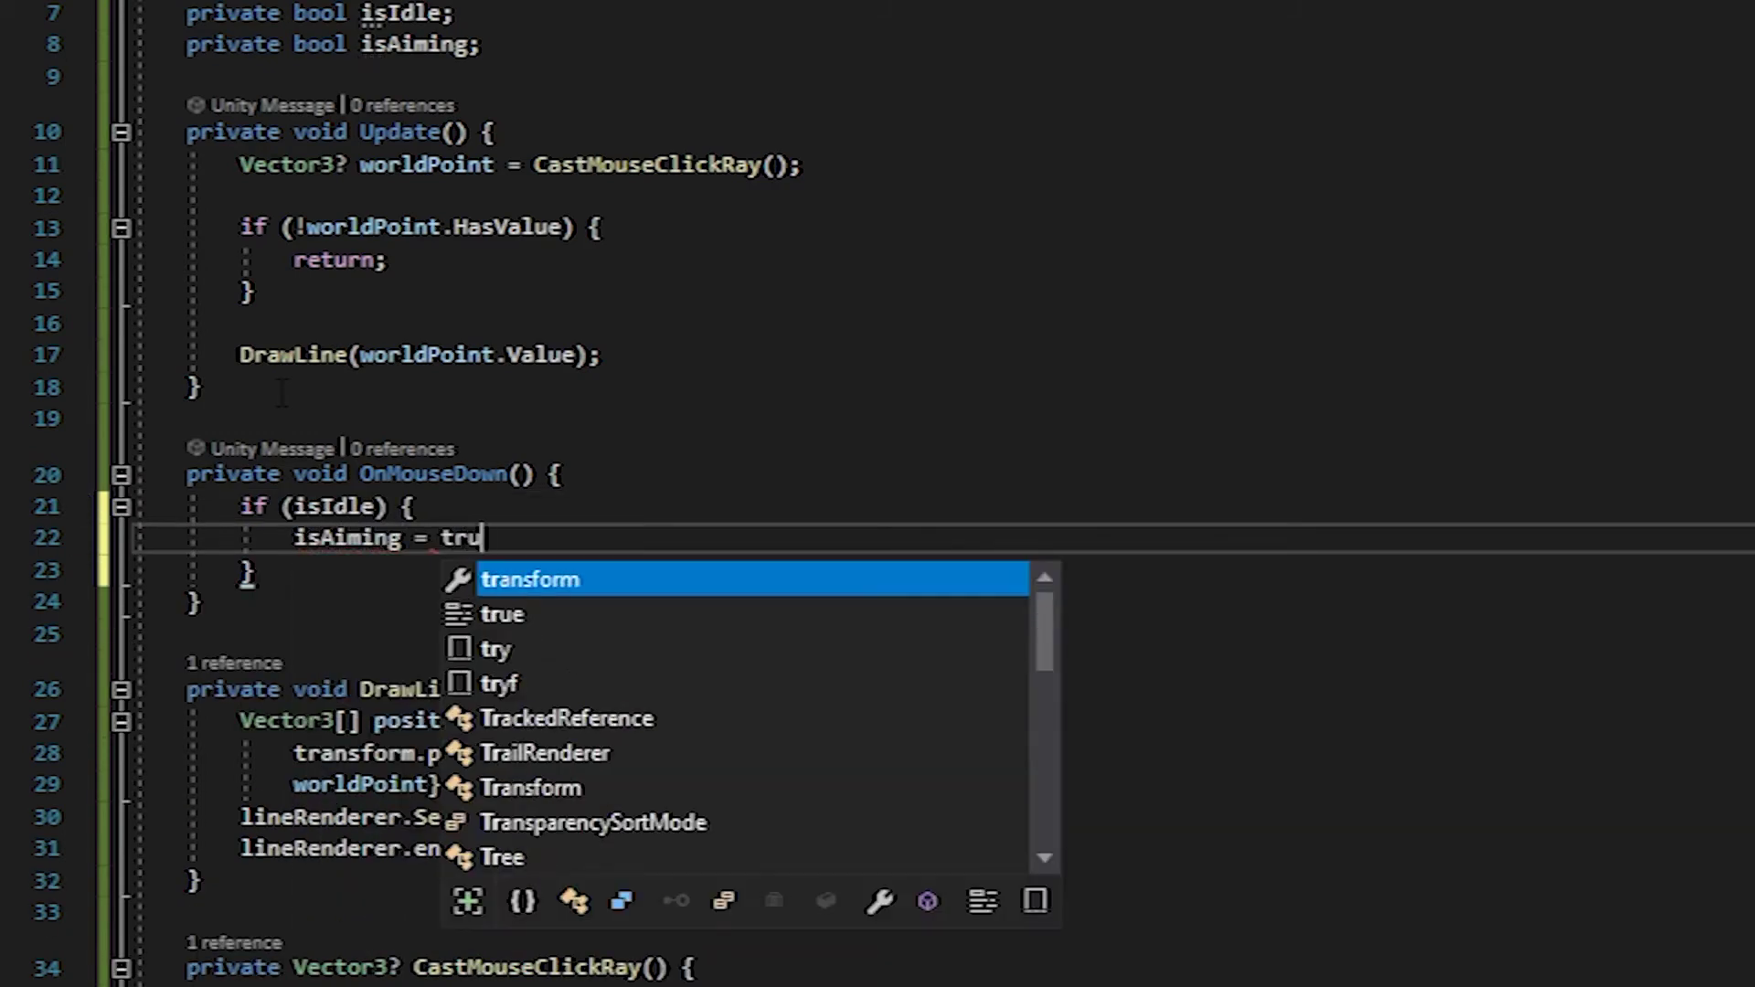
pyautogui.press('Tab')
pyautogui.write(';')
pyautogui.press('Down')
pyautogui.press('Down')
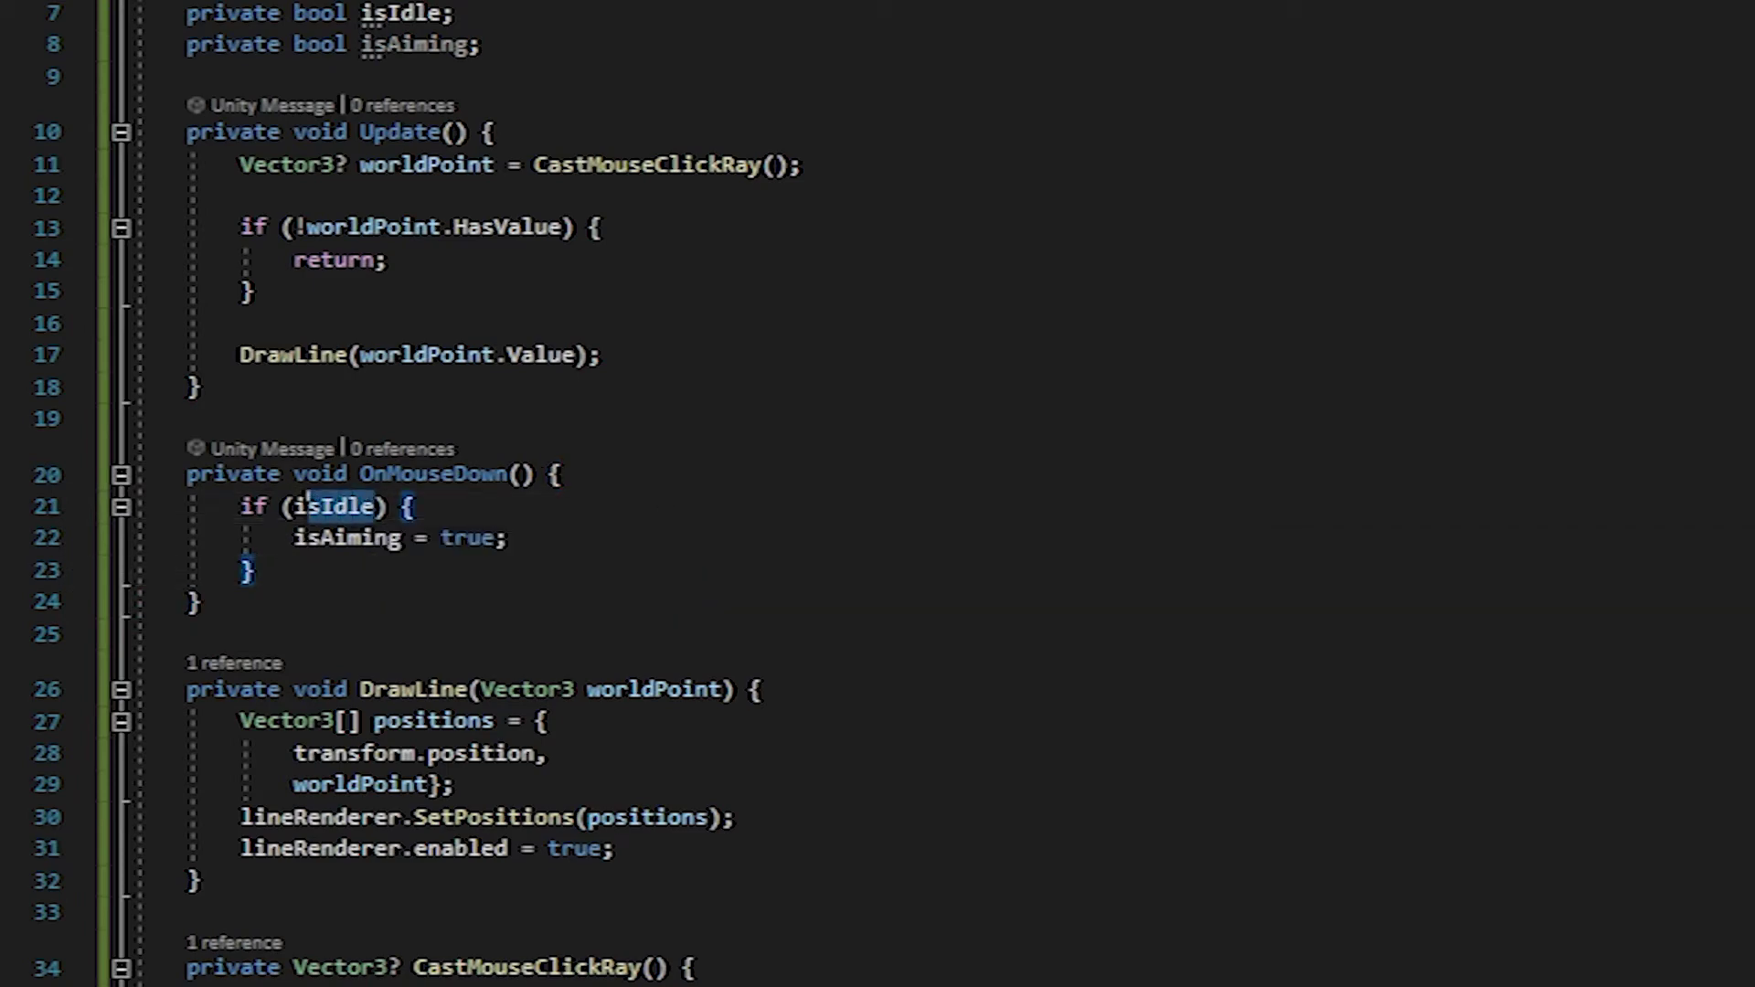
pyautogui.doubleClick(334, 507)
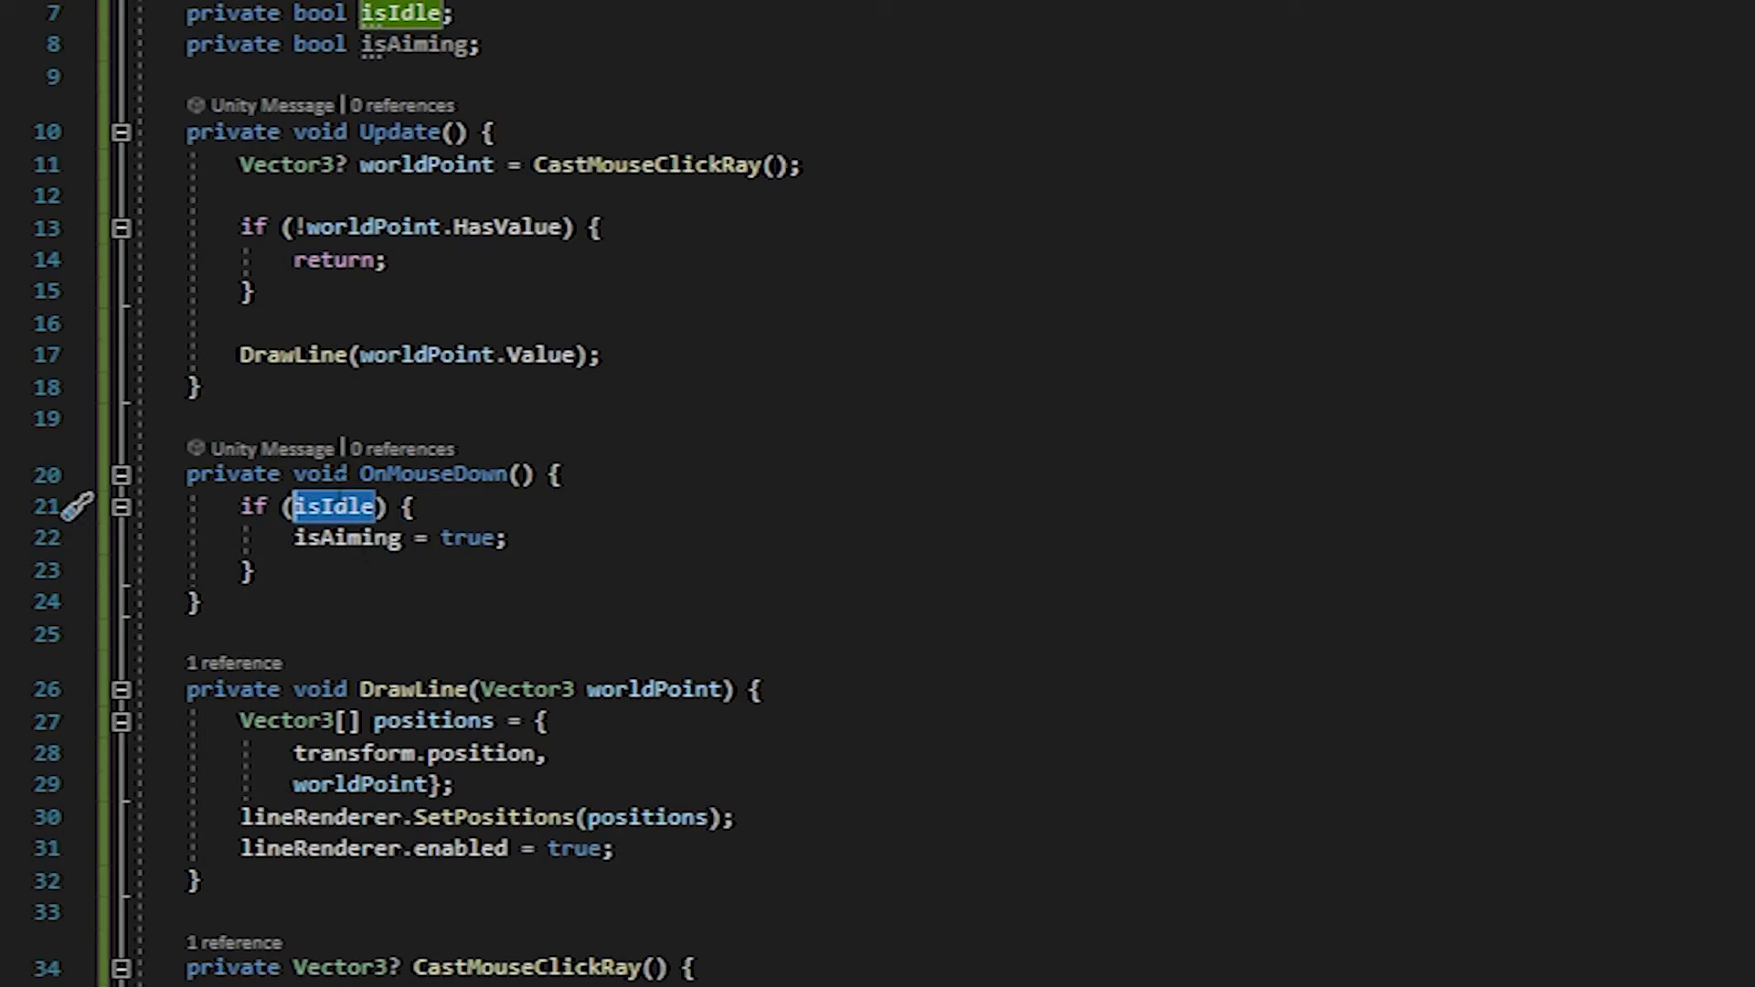
pyautogui.moveTo(295, 538); pyautogui.dragTo(502, 537)
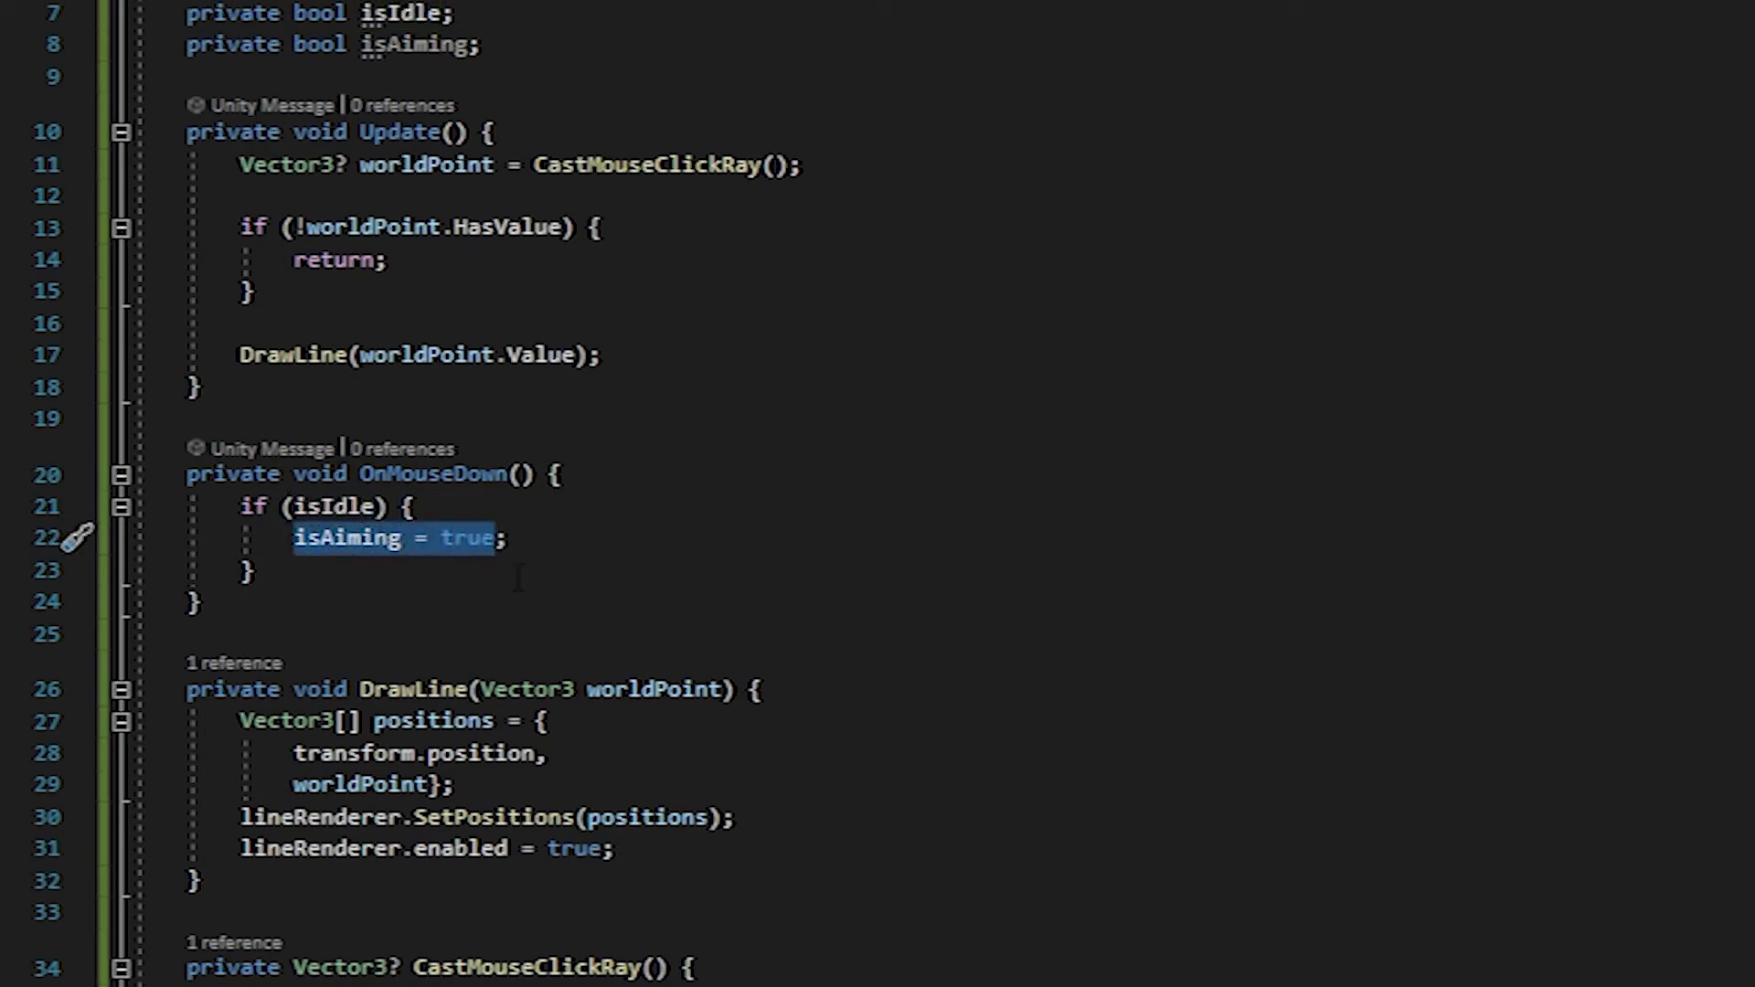
pyautogui.click(741, 538)
# - Add a ProcessAim method guarded by if (!isAiming || !isIdle) return
pyautogui.press('Return')
pyautogui.press('Return')
pyautogui.write('priva')
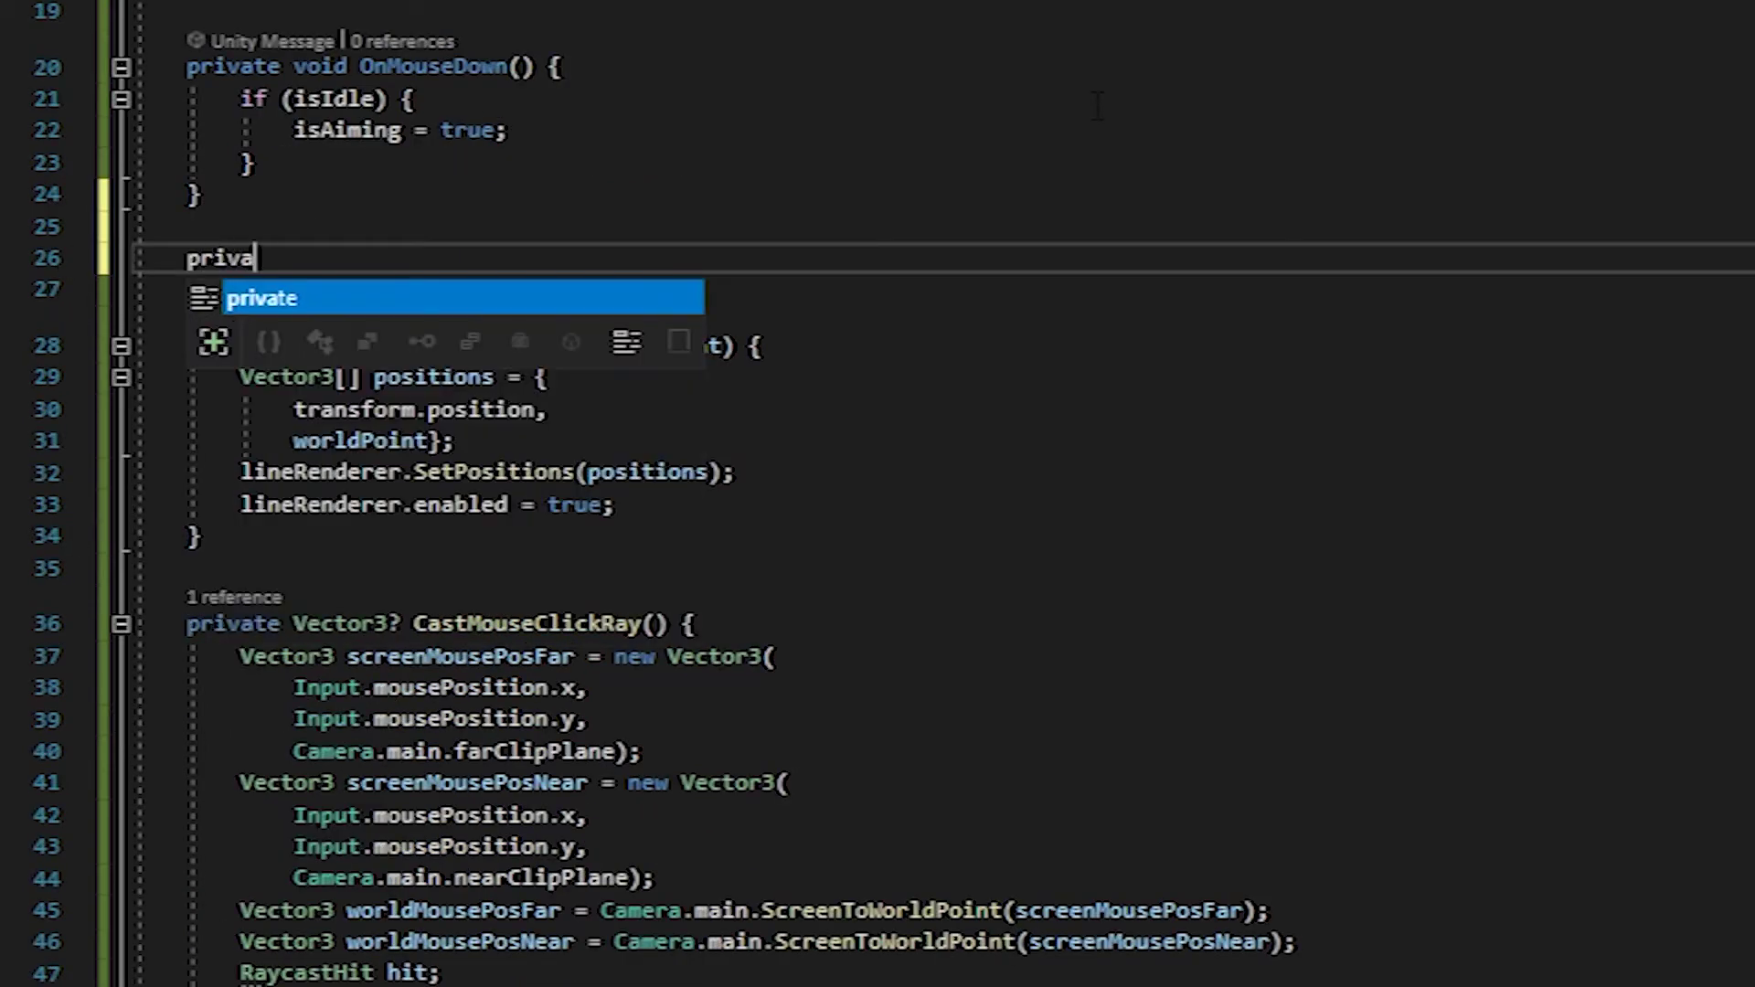
pyautogui.write('te void ProcessA')
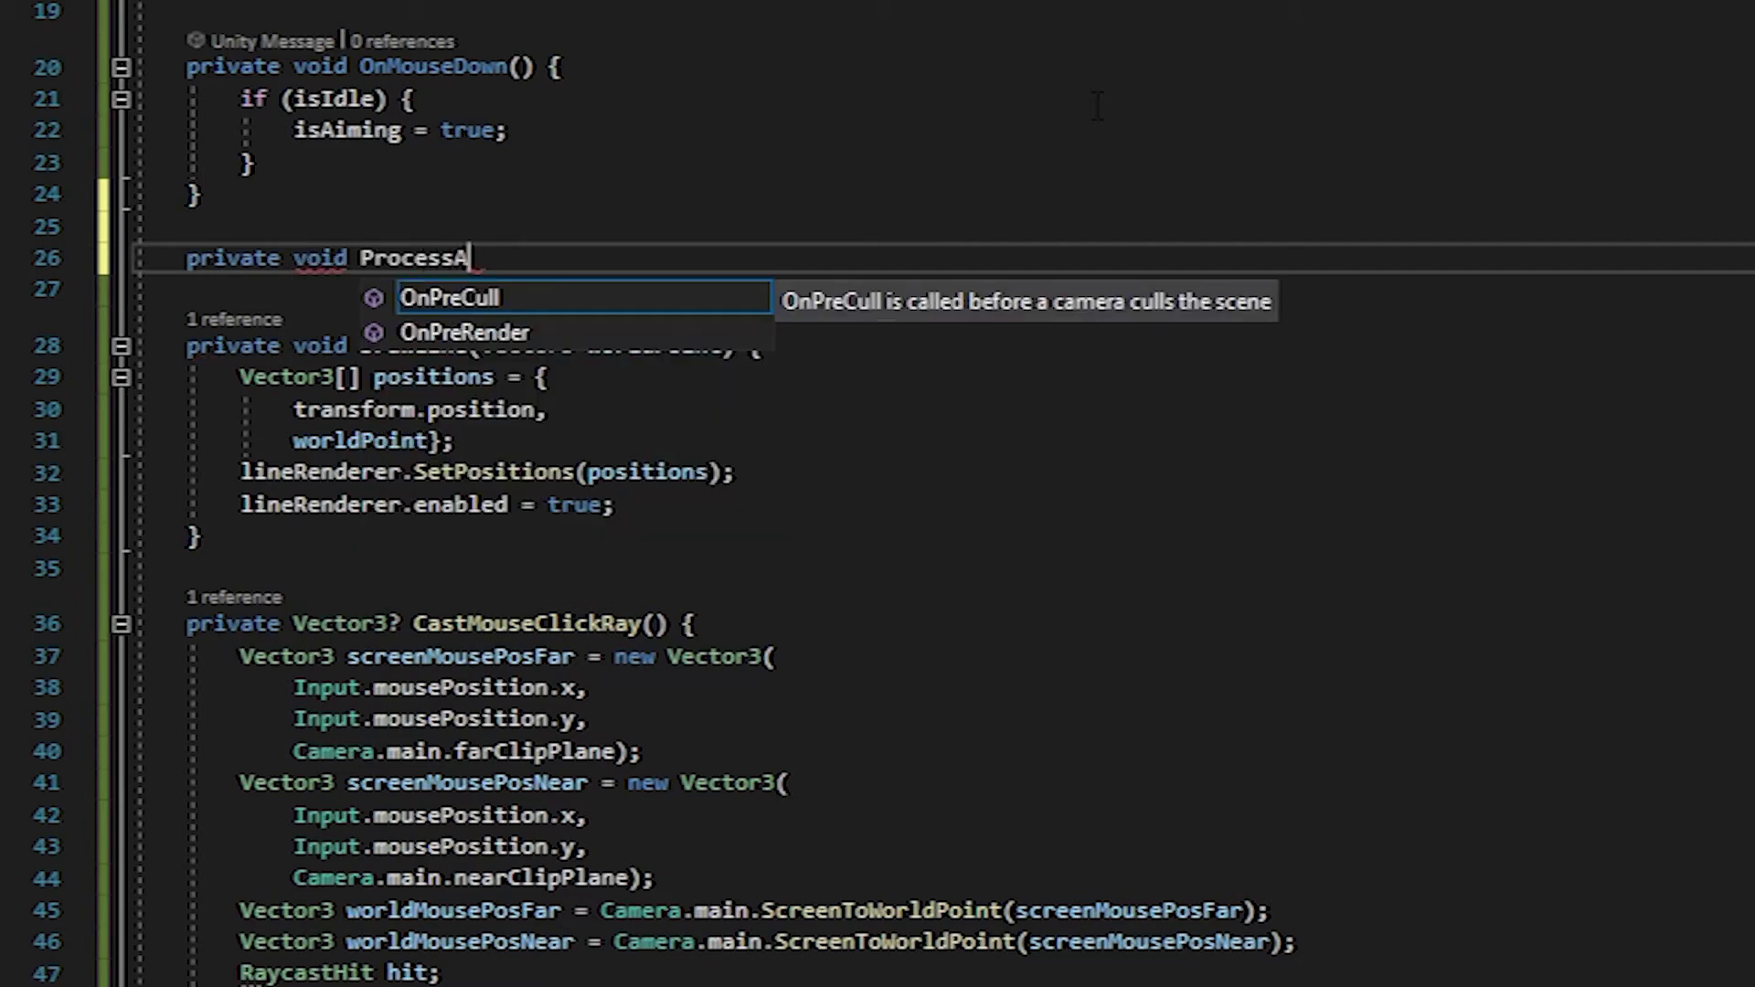
pyautogui.write('im() {')
pyautogui.press('Return')
pyautogui.write('if(')
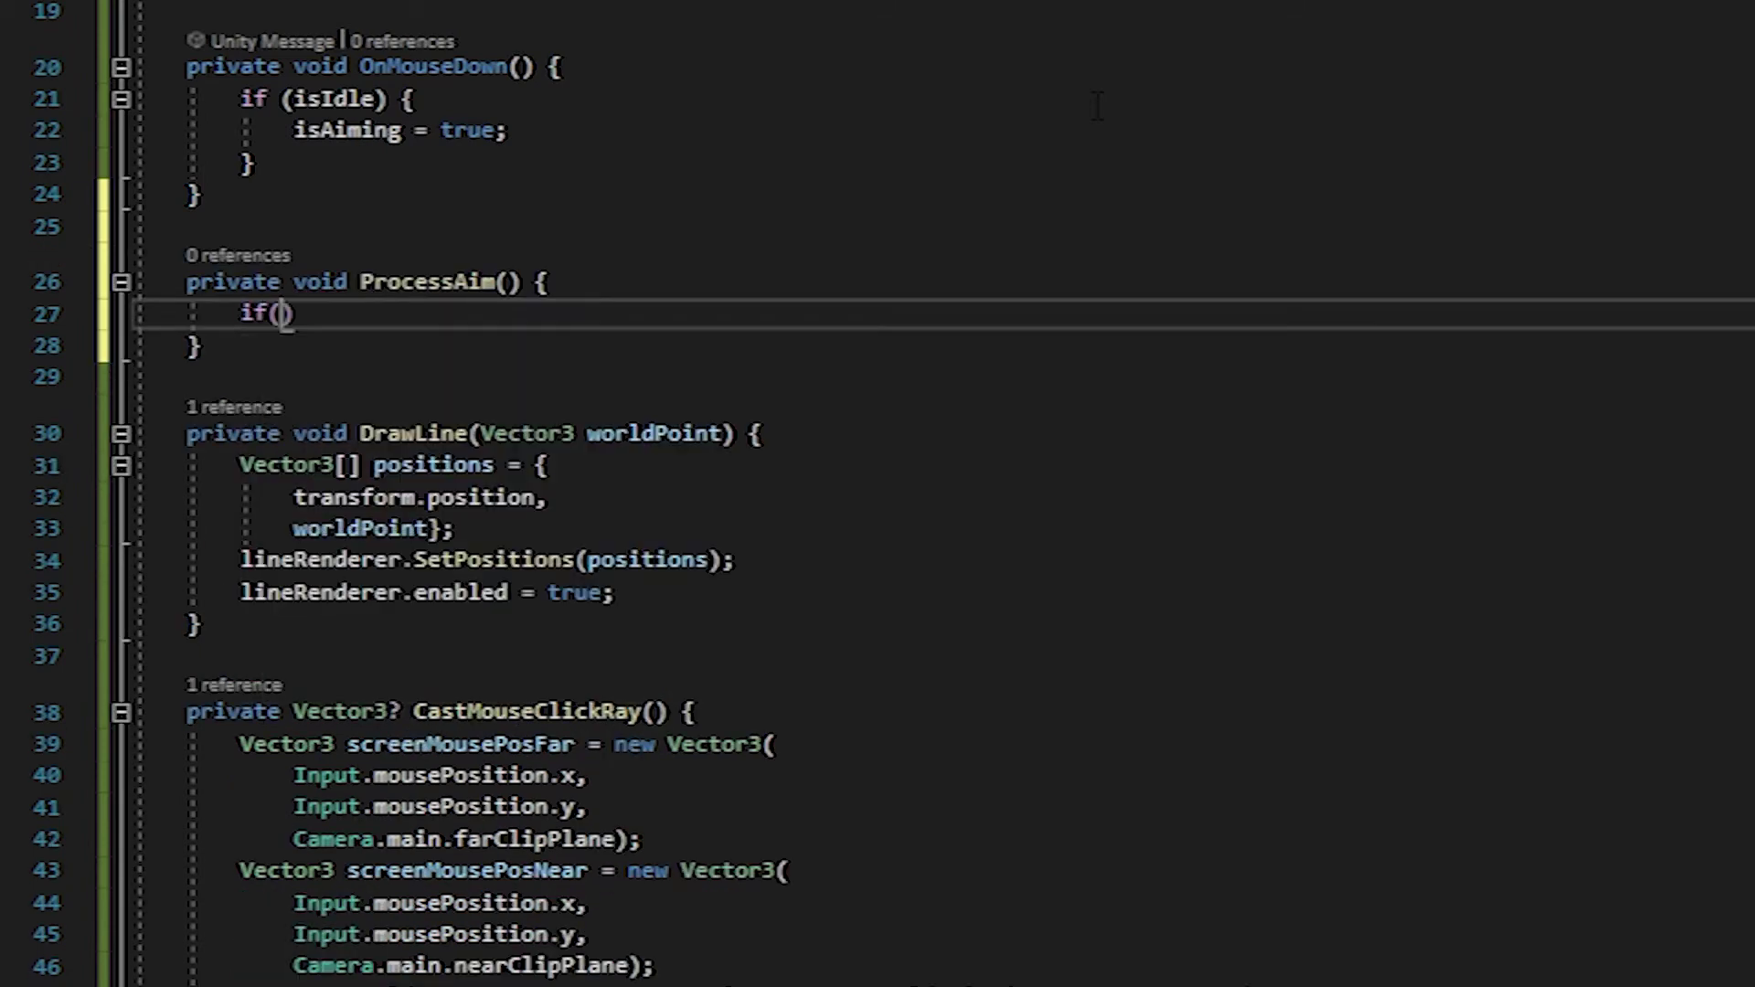
pyautogui.write('!is')
pyautogui.press('Tab')
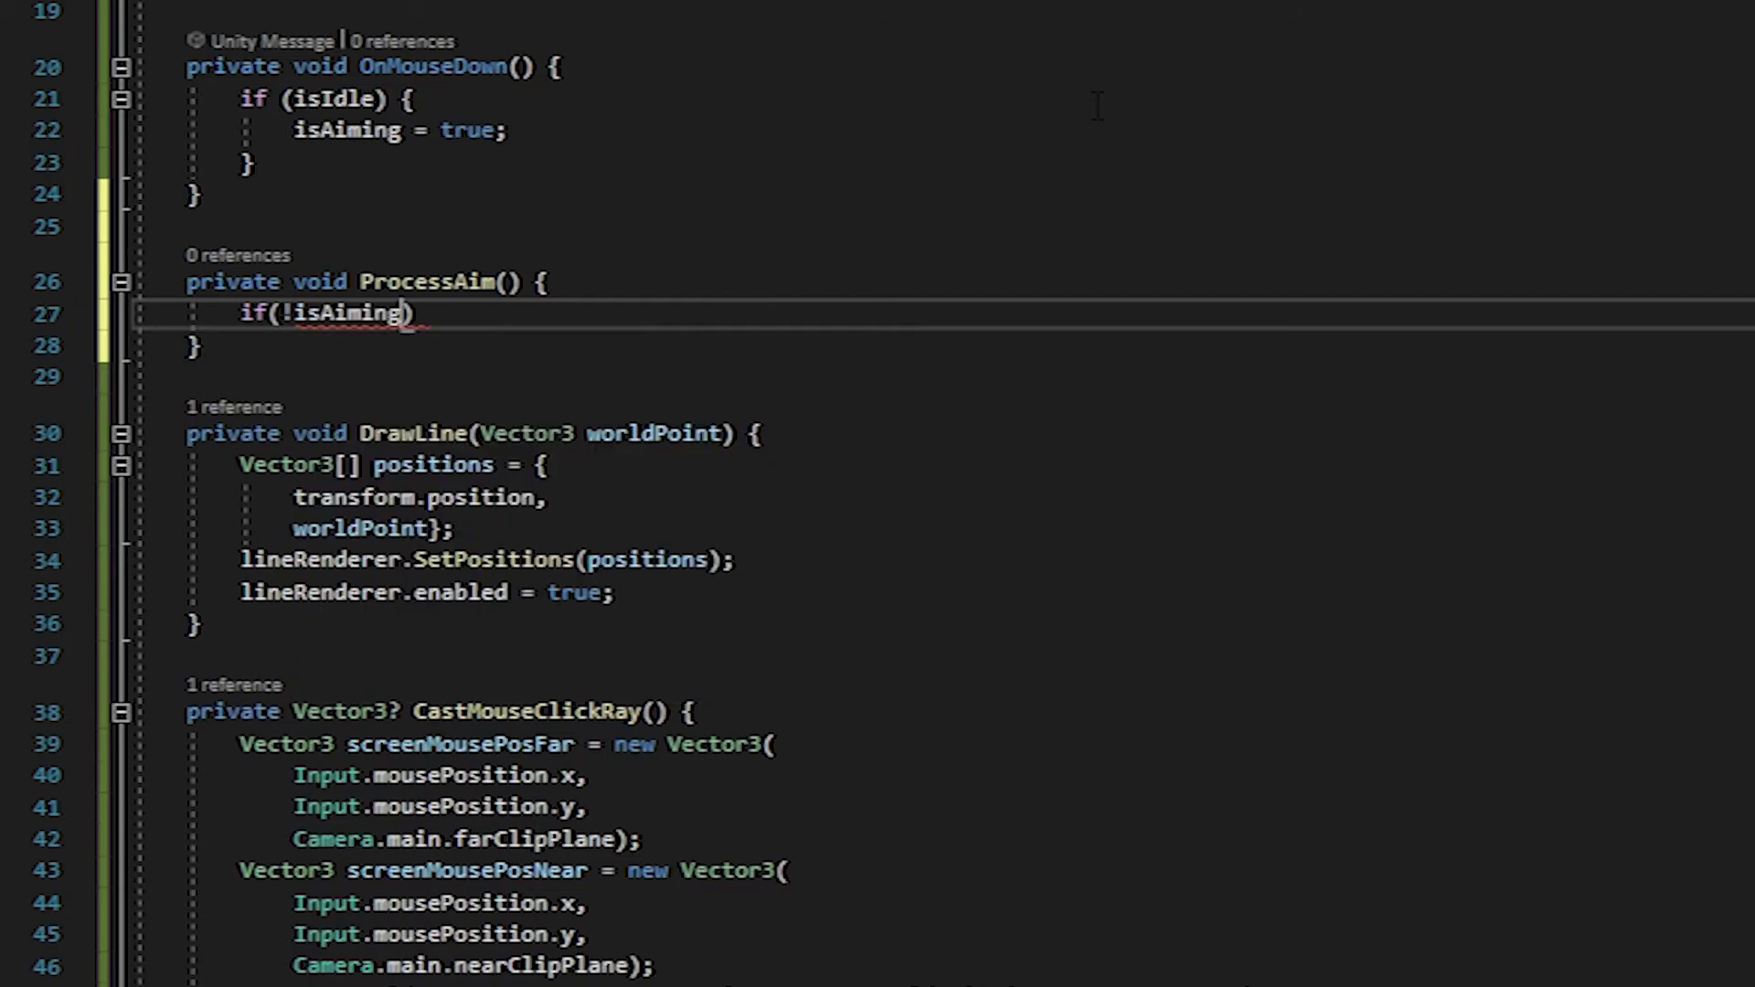
pyautogui.write('|| !')
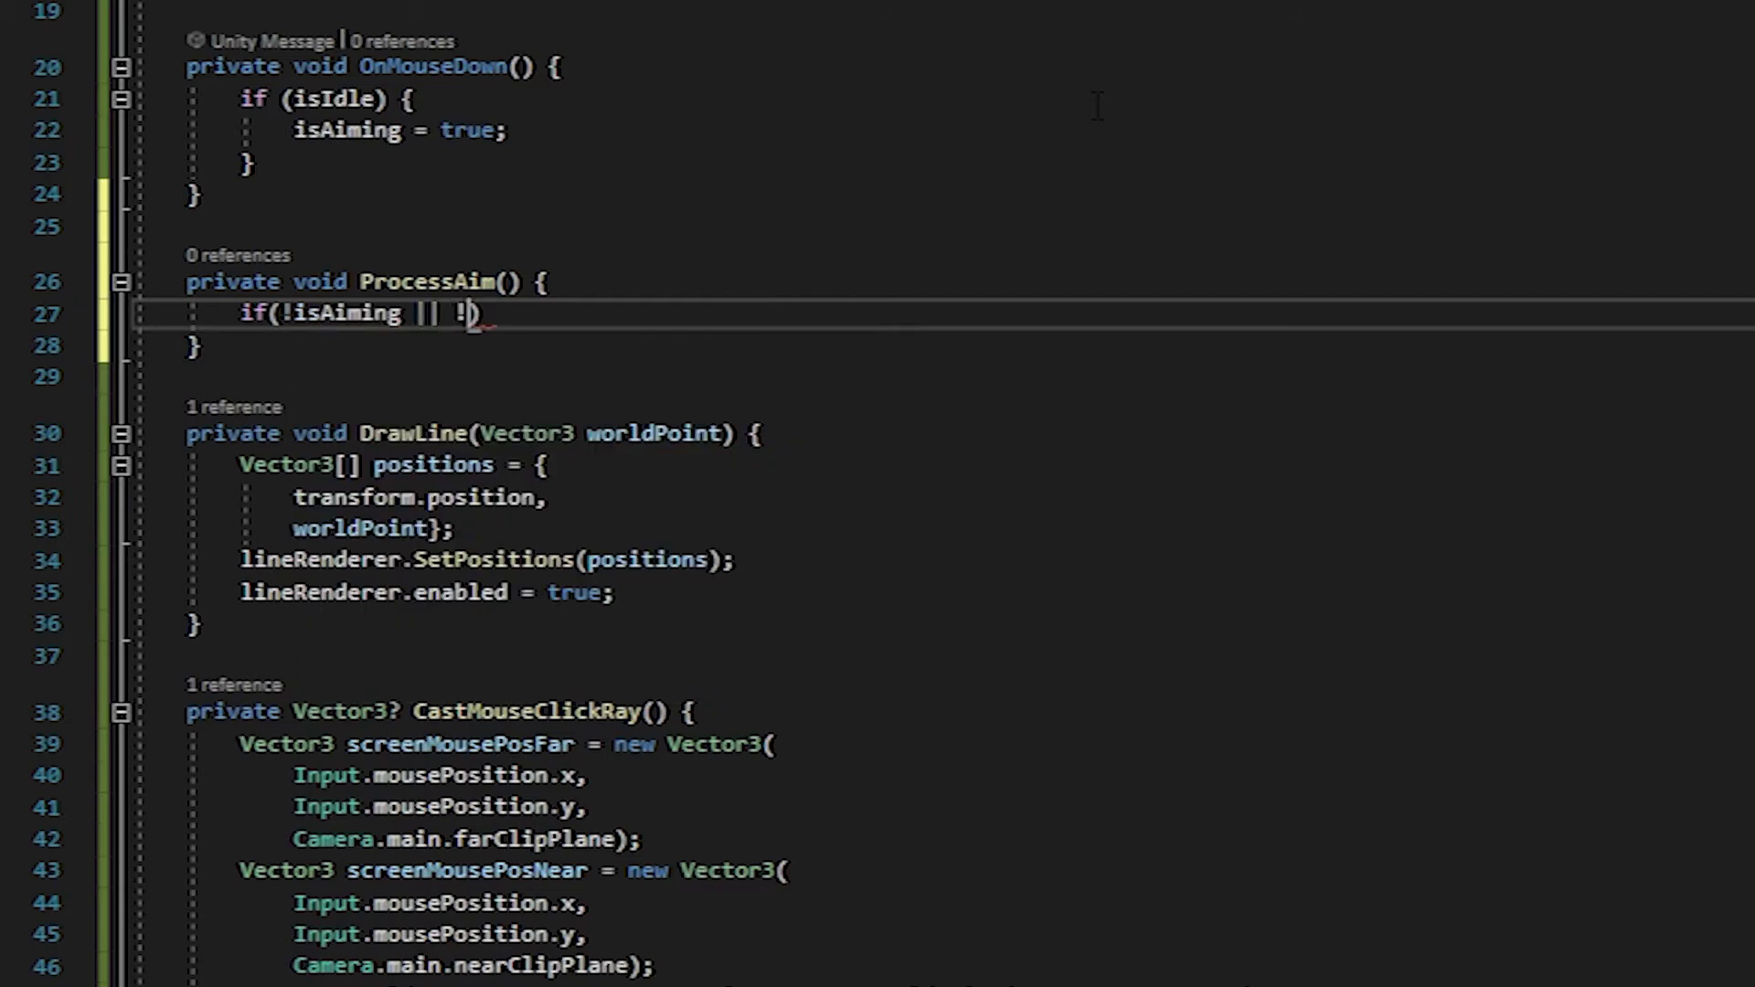
pyautogui.write('ius')
pyautogui.press('BackSpace')
pyautogui.press('BackSpace')
pyautogui.write('sI')
pyautogui.press('Tab')
pyautogui.write(') {')
pyautogui.press('Return')
pyautogui.write('return;')
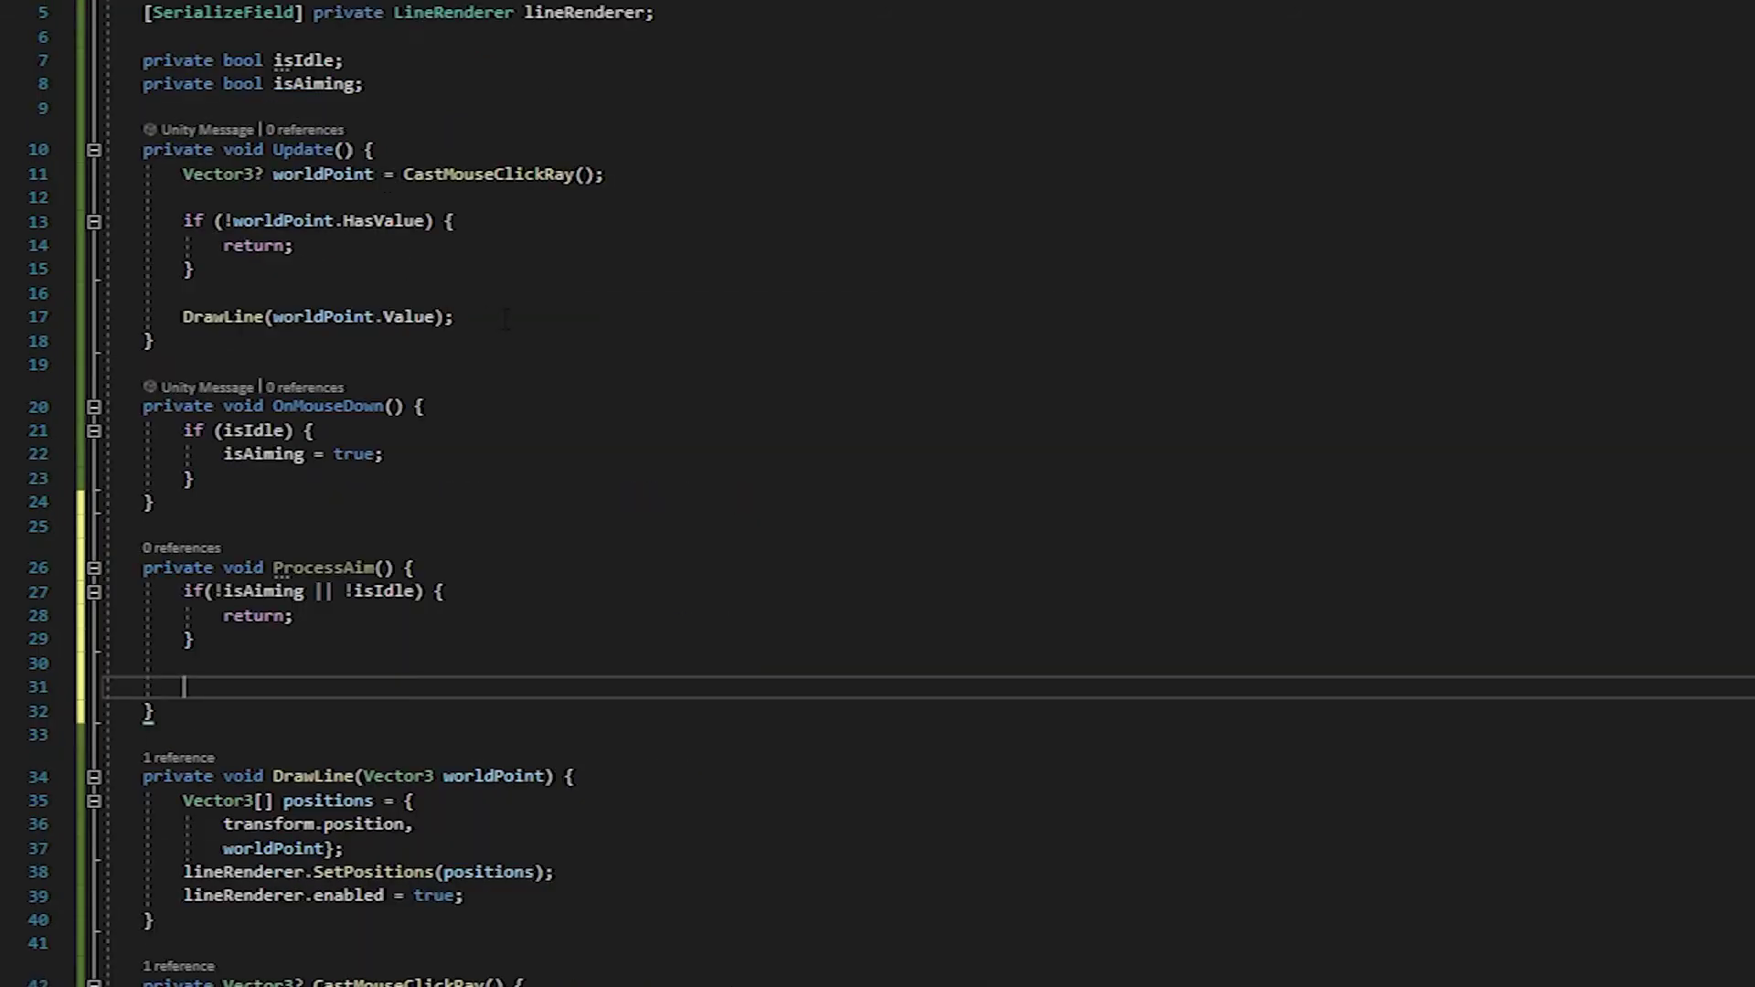
# - Move Update's raycast and DrawLine code into ProcessAim and call ProcessAim from Update
pyautogui.moveTo(453, 316); pyautogui.dragTo(144, 173)
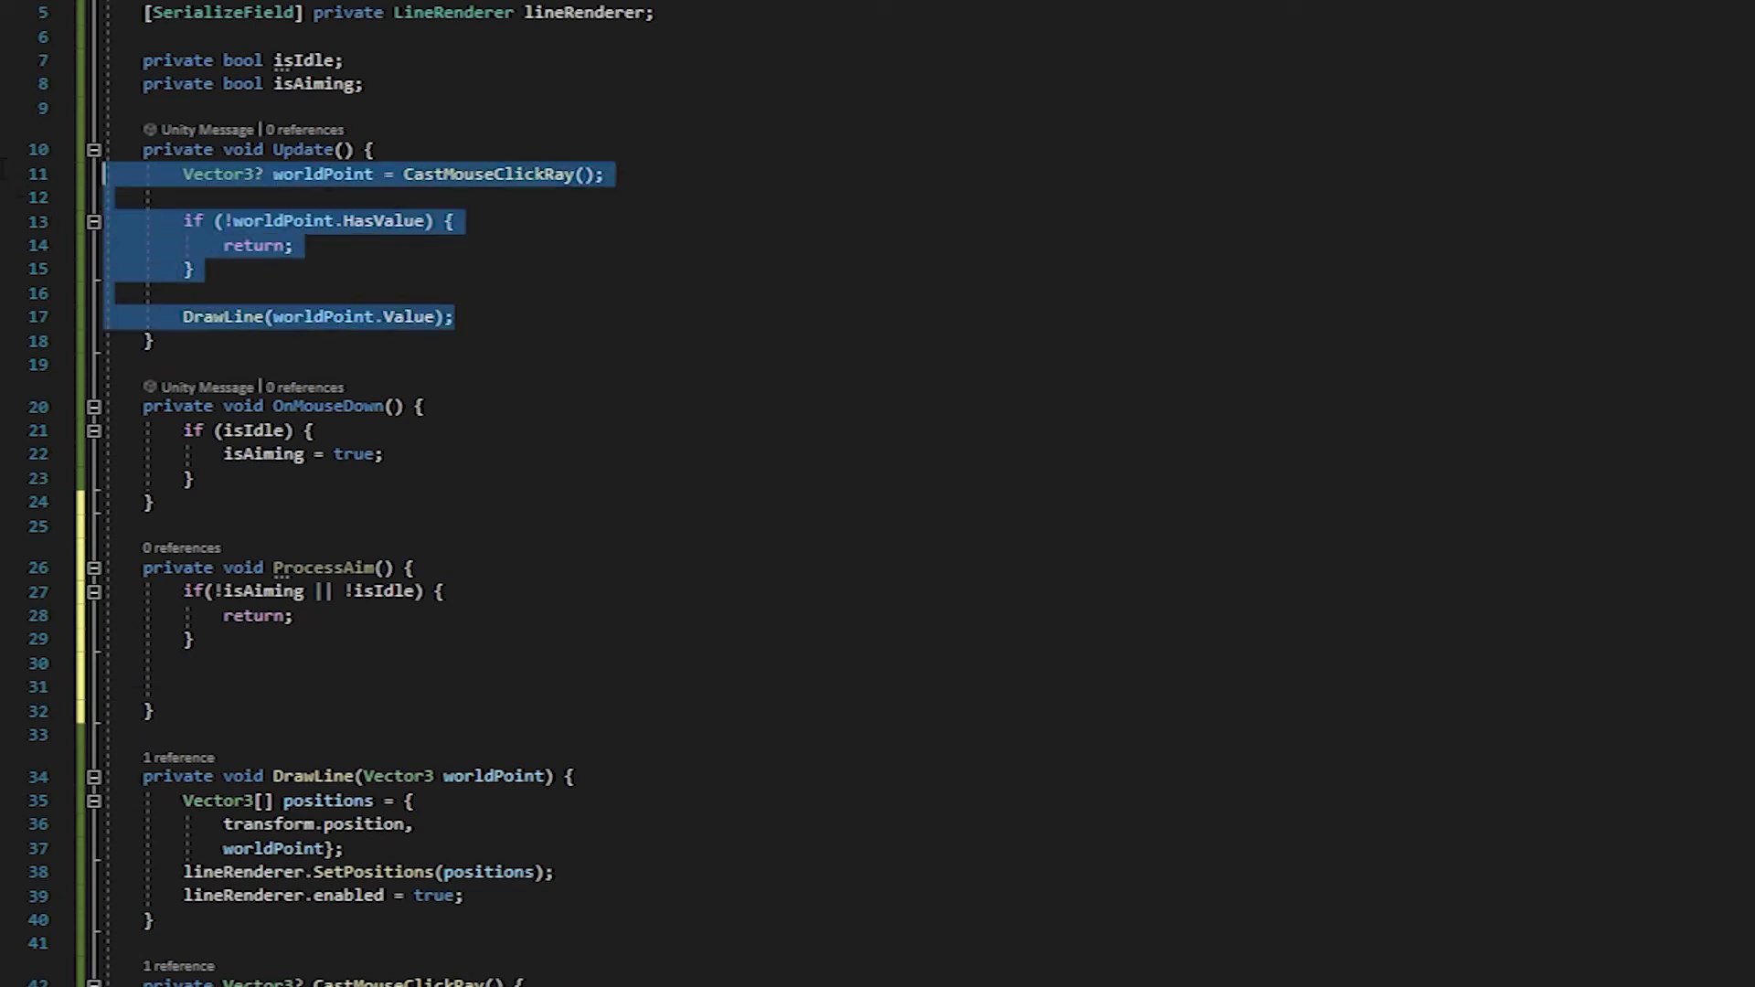
pyautogui.press('Delete')
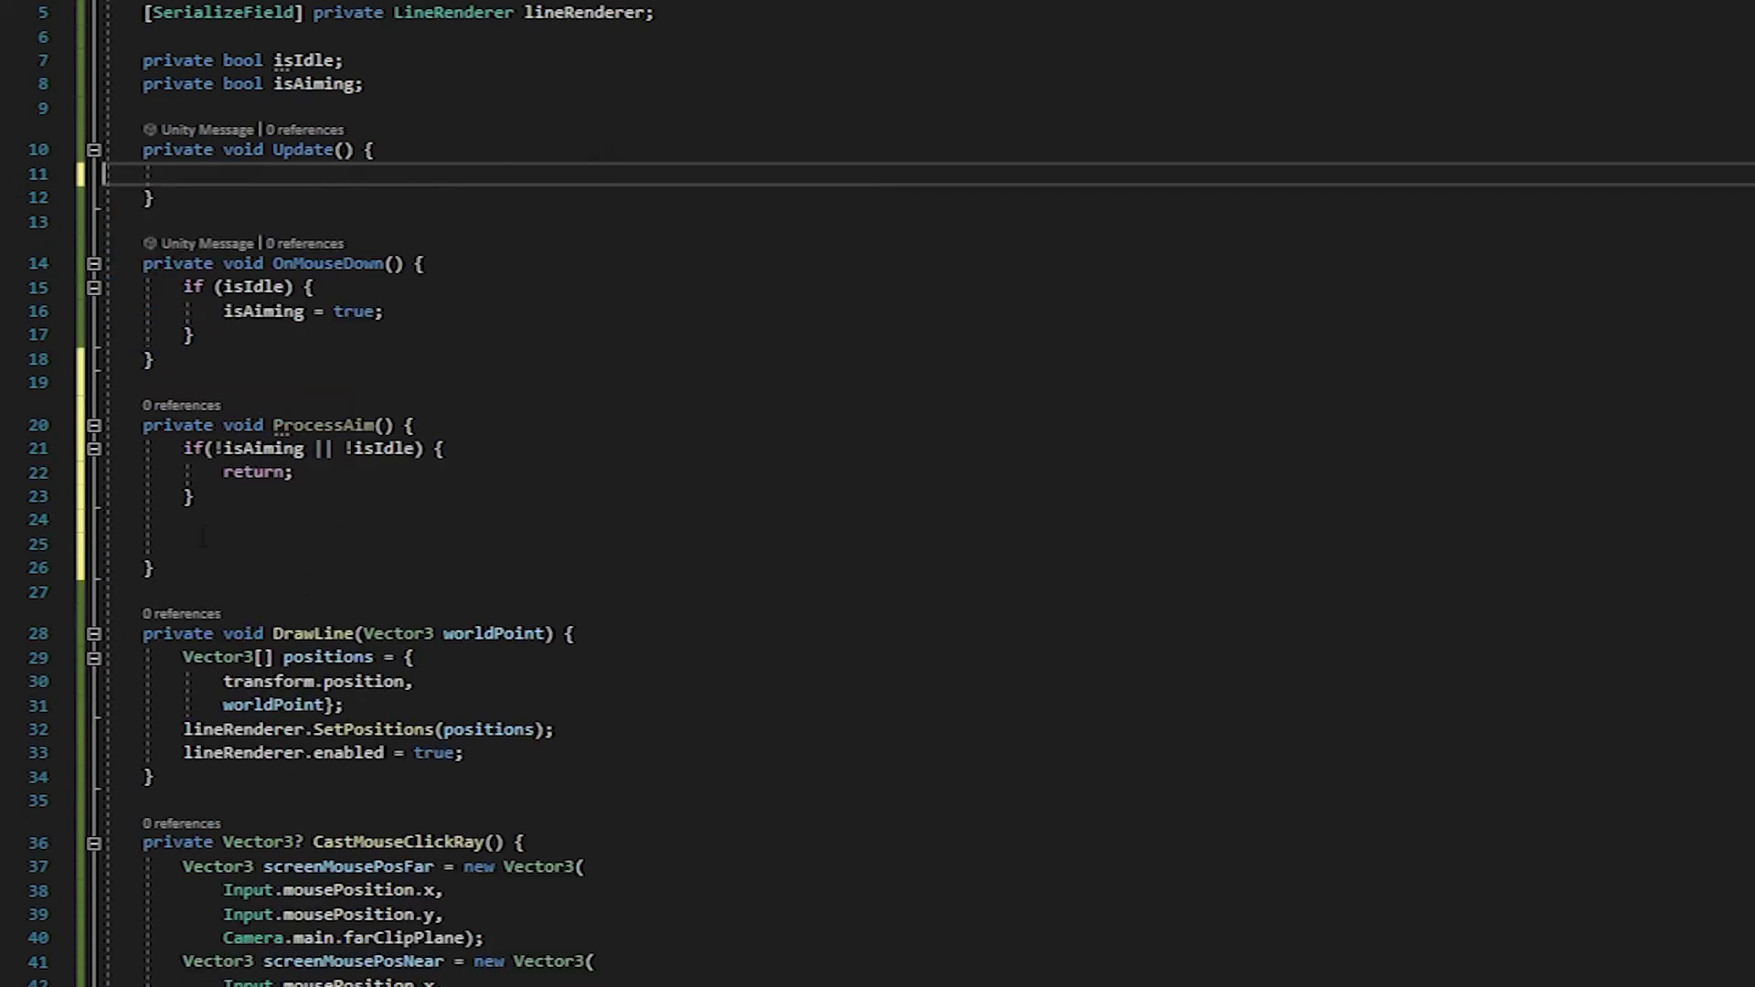
pyautogui.click(206, 545)
pyautogui.write('Vector3? worldPoint = CastMouseClickRay();          if (!worldPoint.HasValue) {             return;         }          DrawLine(worldPoint.Value);')
pyautogui.click(192, 497)
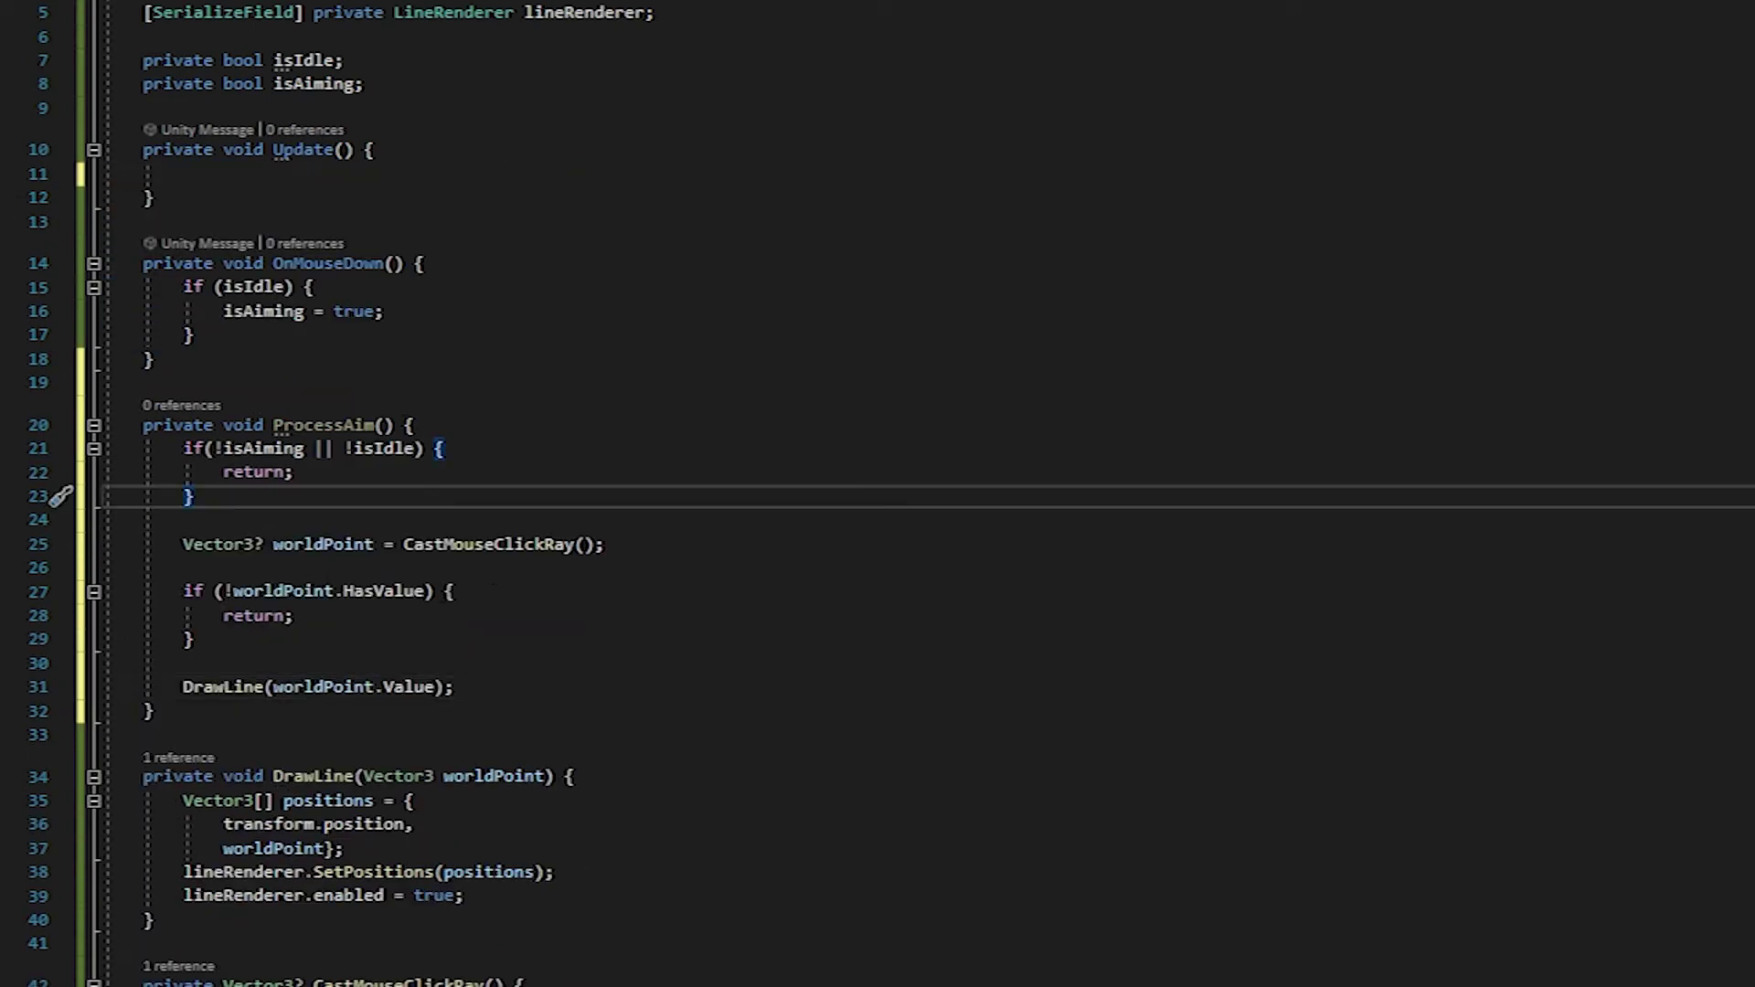
pyautogui.doubleClick(329, 423)
pyautogui.hotkey('ctrl', 'c')
pyautogui.click(182, 173)
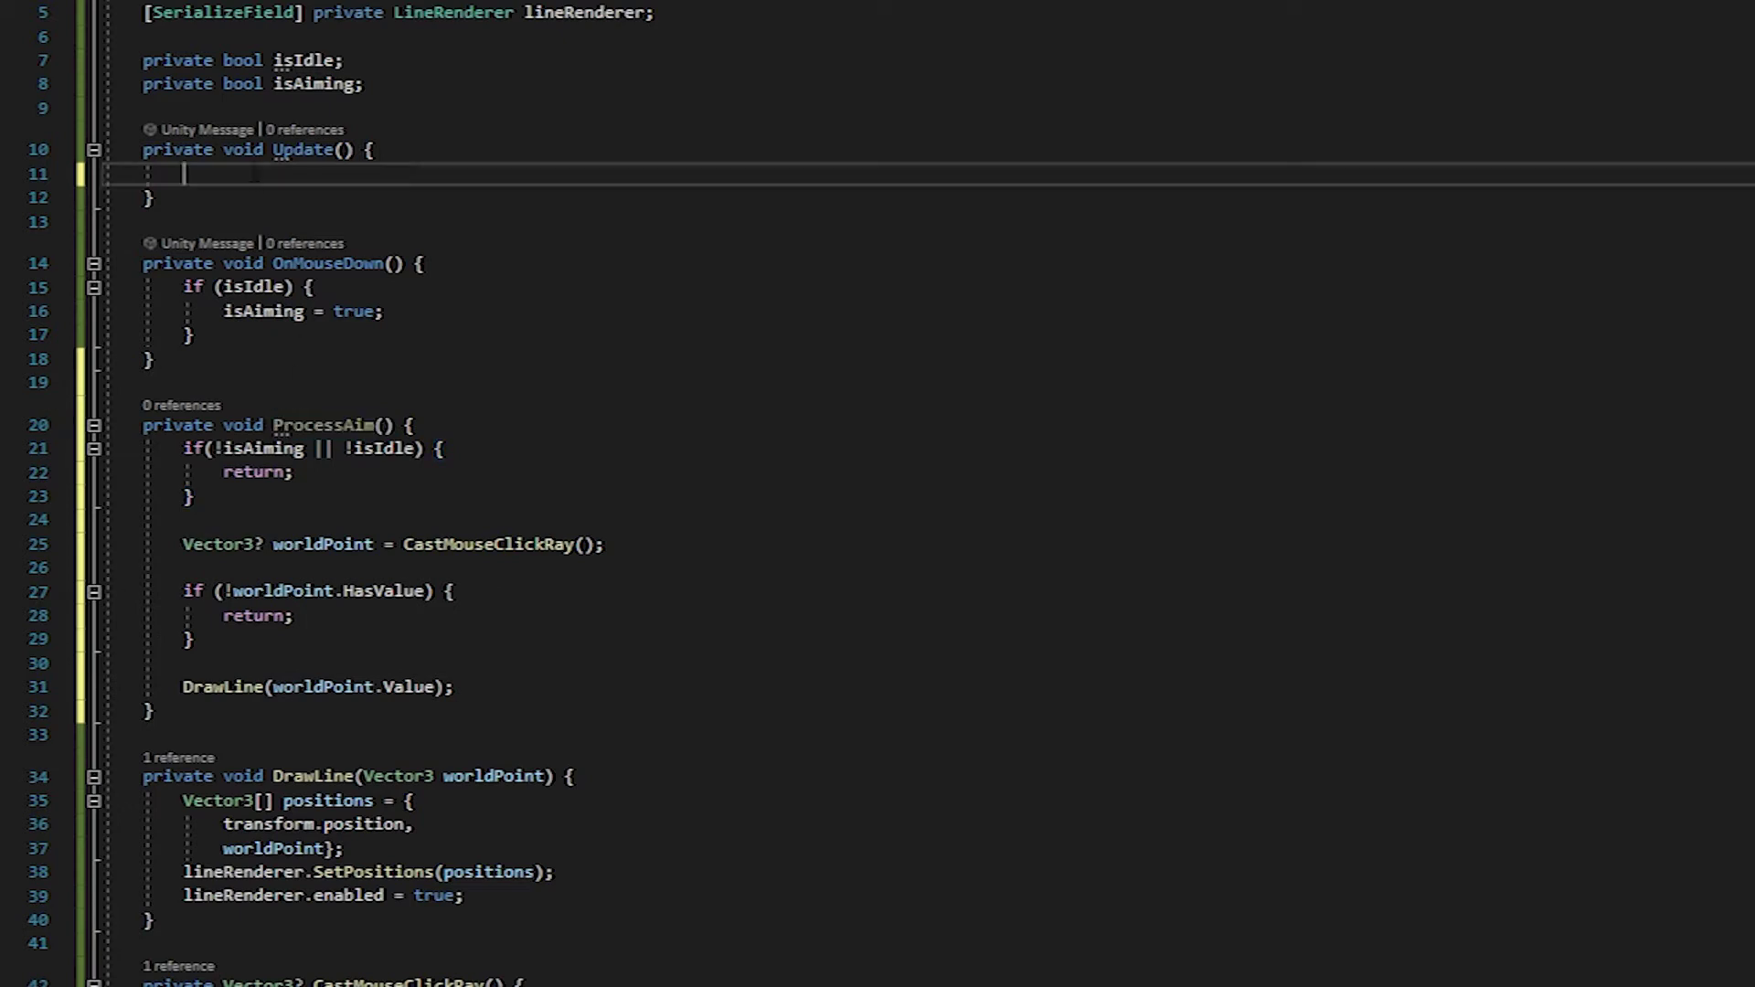
pyautogui.hotkey('ctrl', 'v')
pyautogui.write('();')
# - Highlight the guard block and its isAiming and isIdle conditions to explain them
pyautogui.click(62, 448)
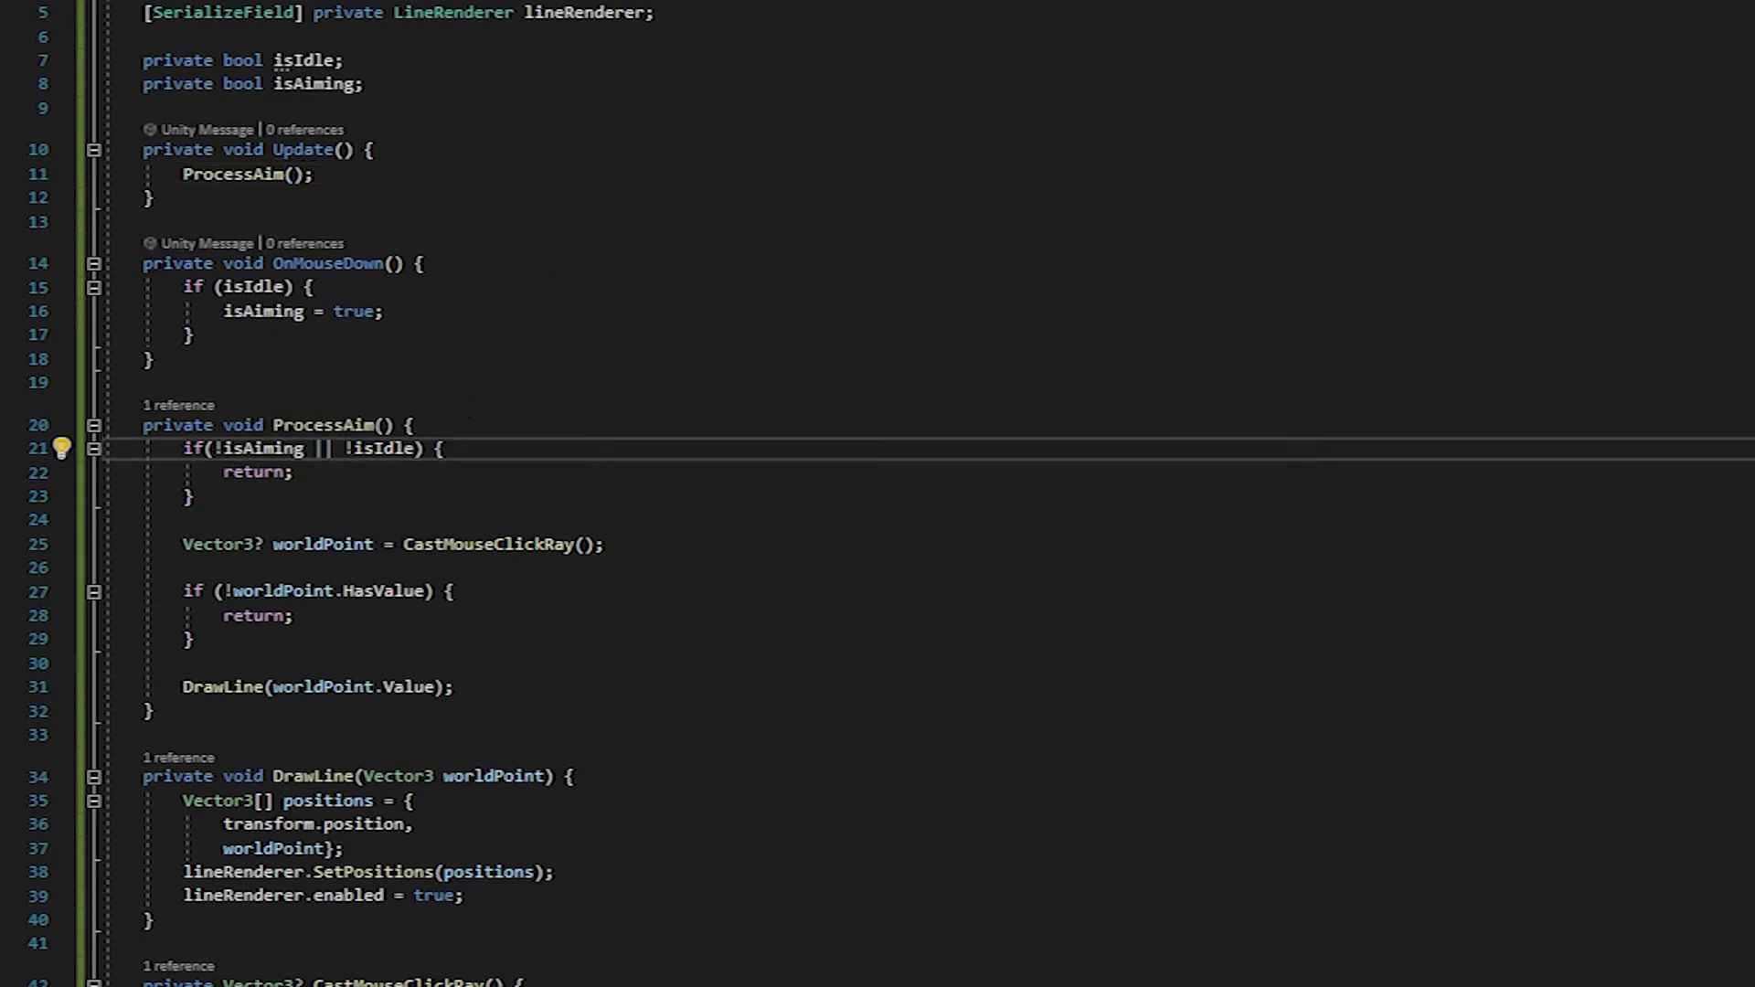
pyautogui.moveTo(192, 496); pyautogui.dragTo(183, 449)
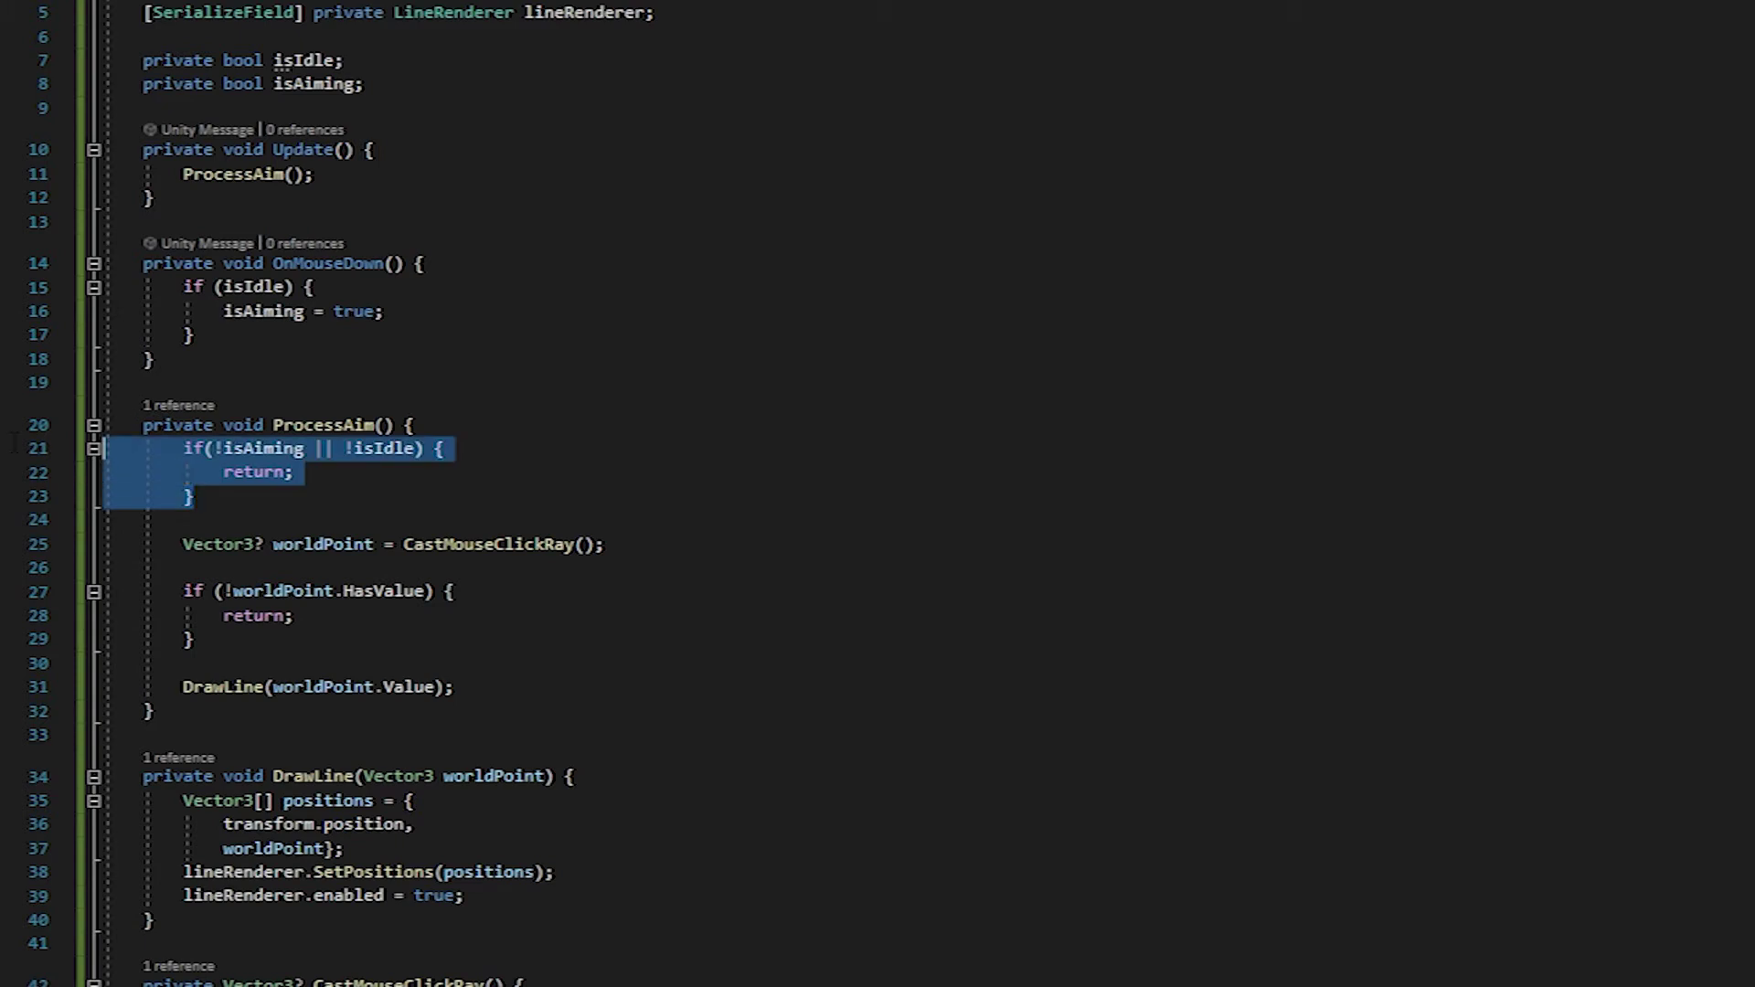
pyautogui.click(61, 448)
pyautogui.doubleClick(365, 449)
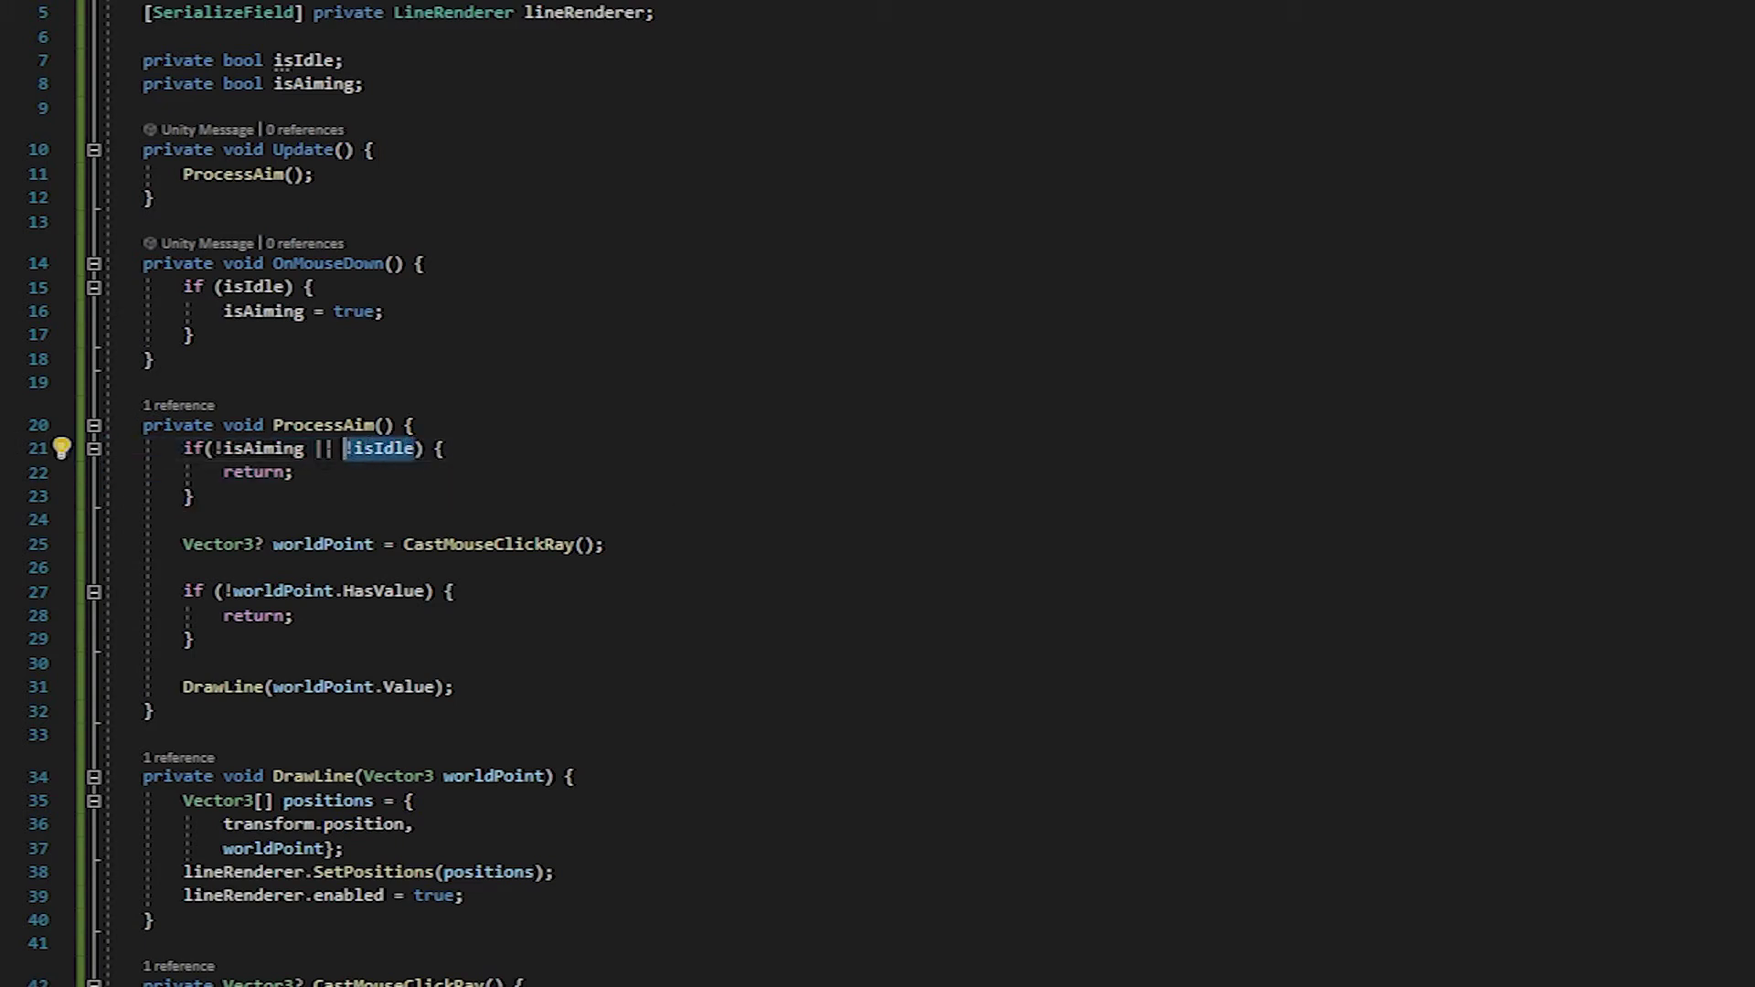
pyautogui.doubleClick(261, 448)
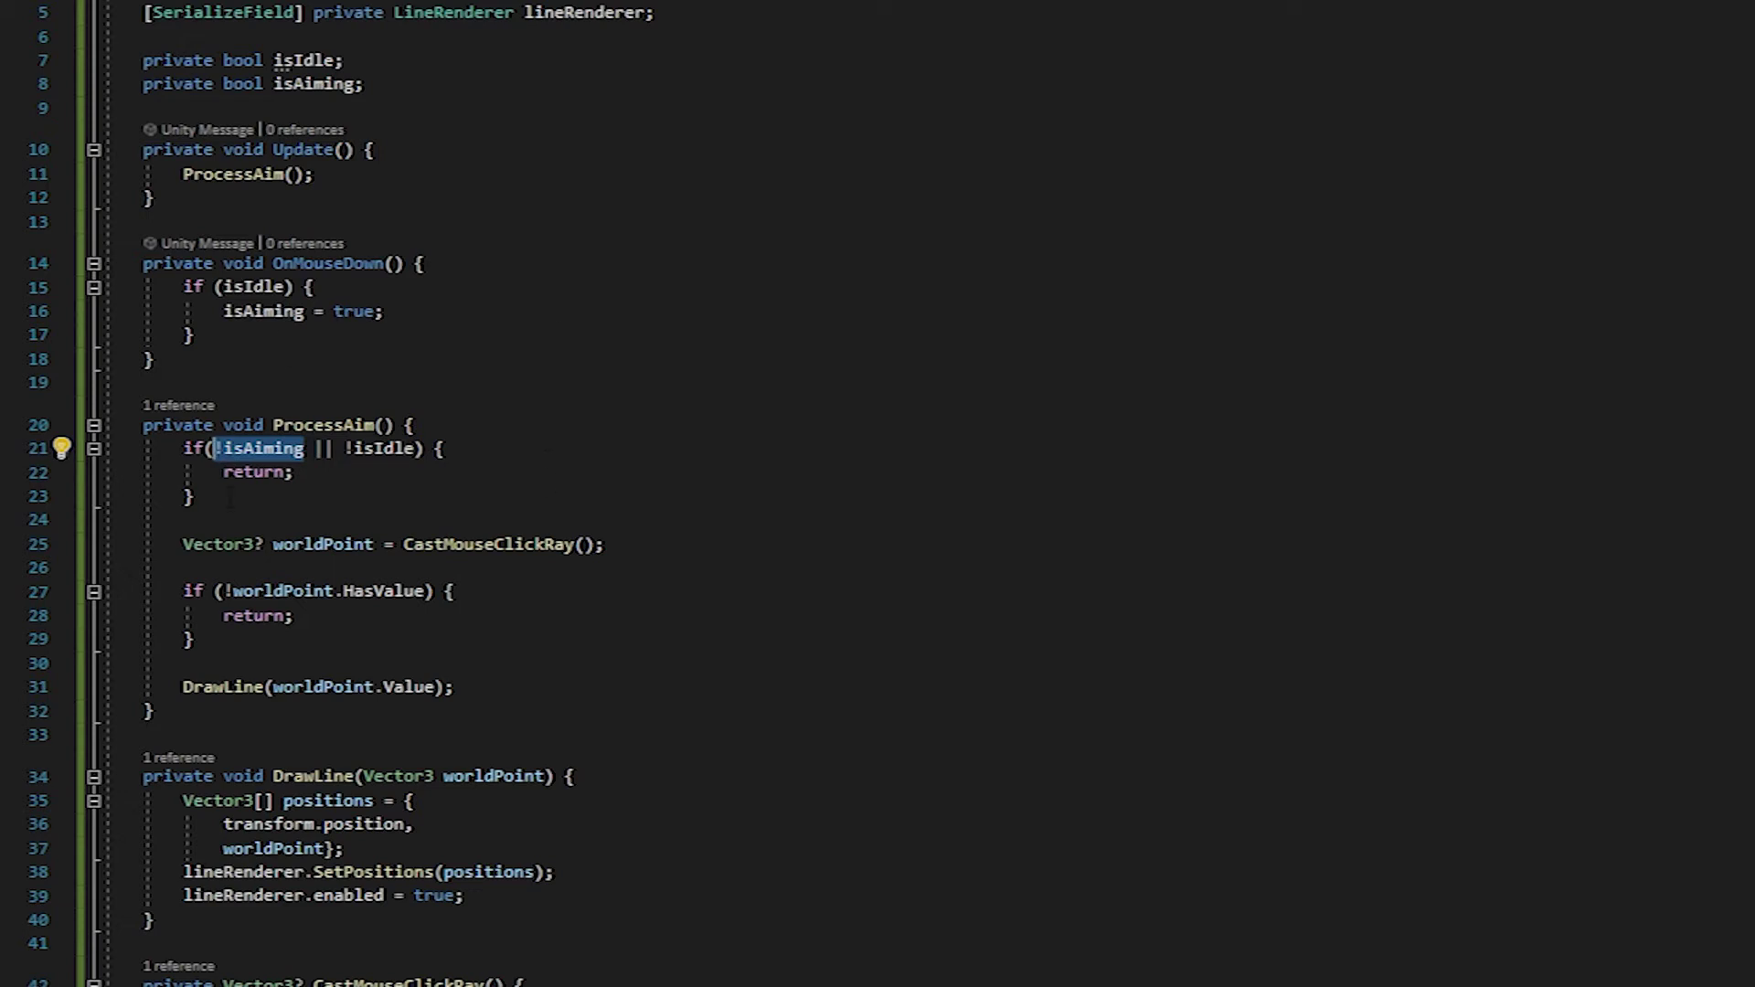
pyautogui.moveTo(195, 497); pyautogui.dragTo(25, 453)
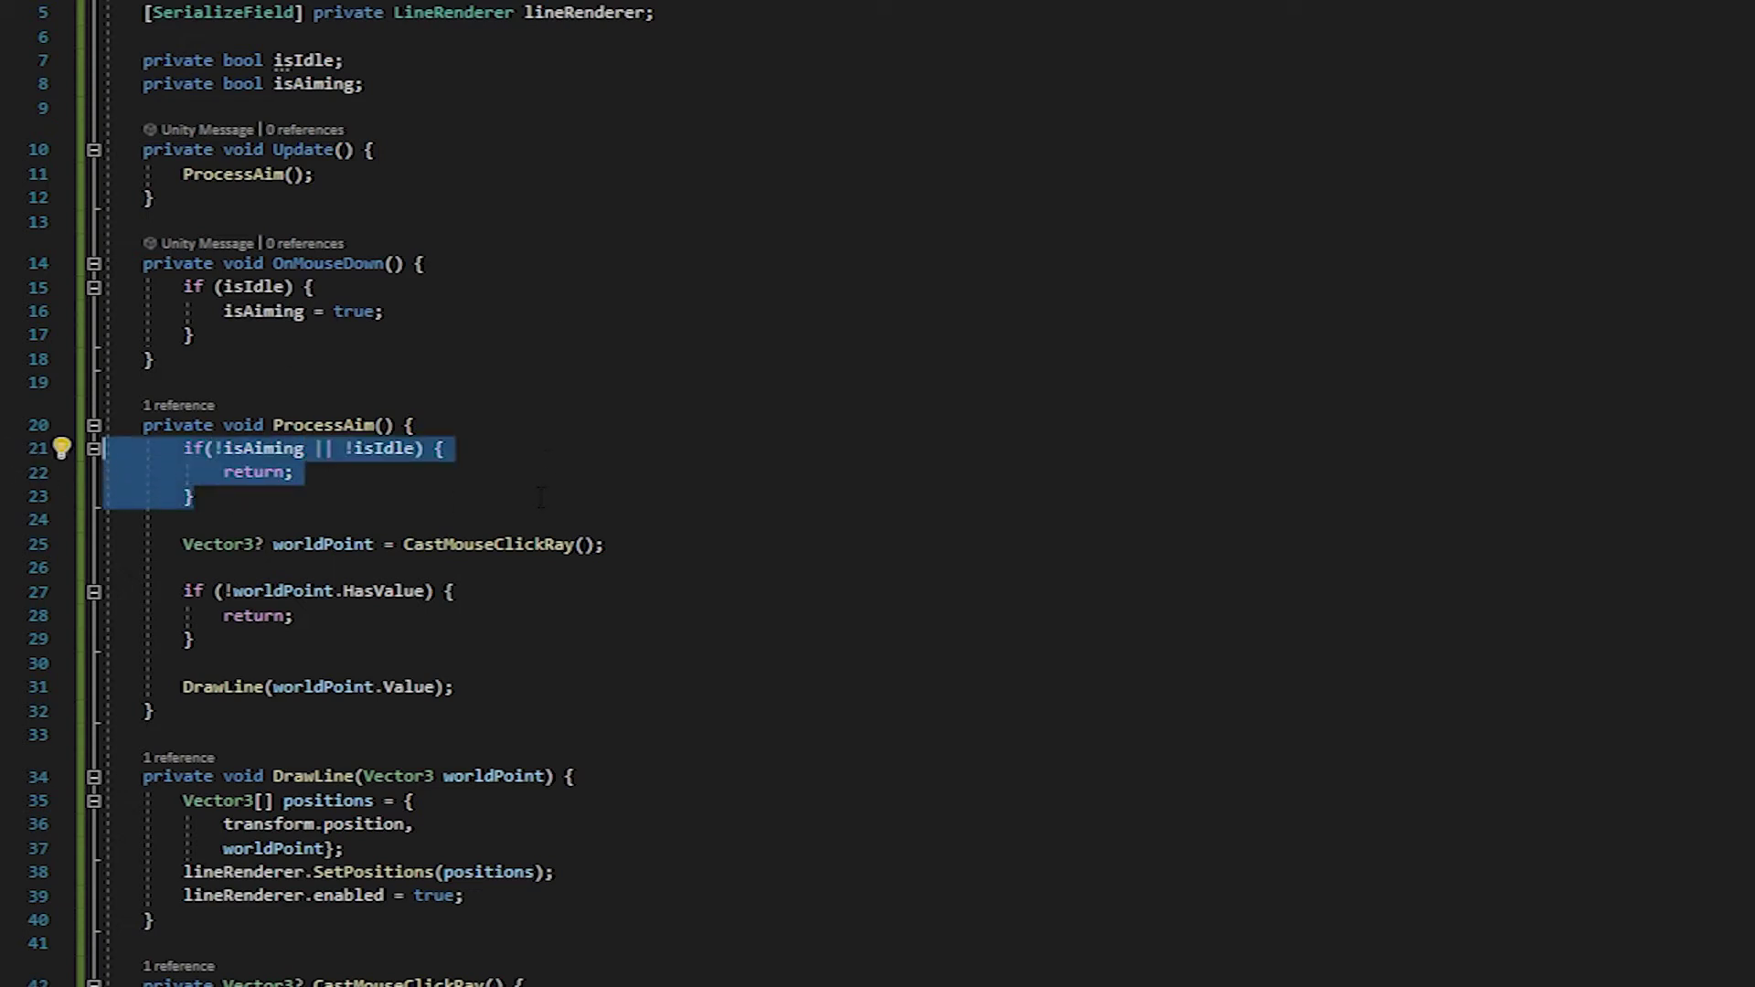
pyautogui.click(549, 382)
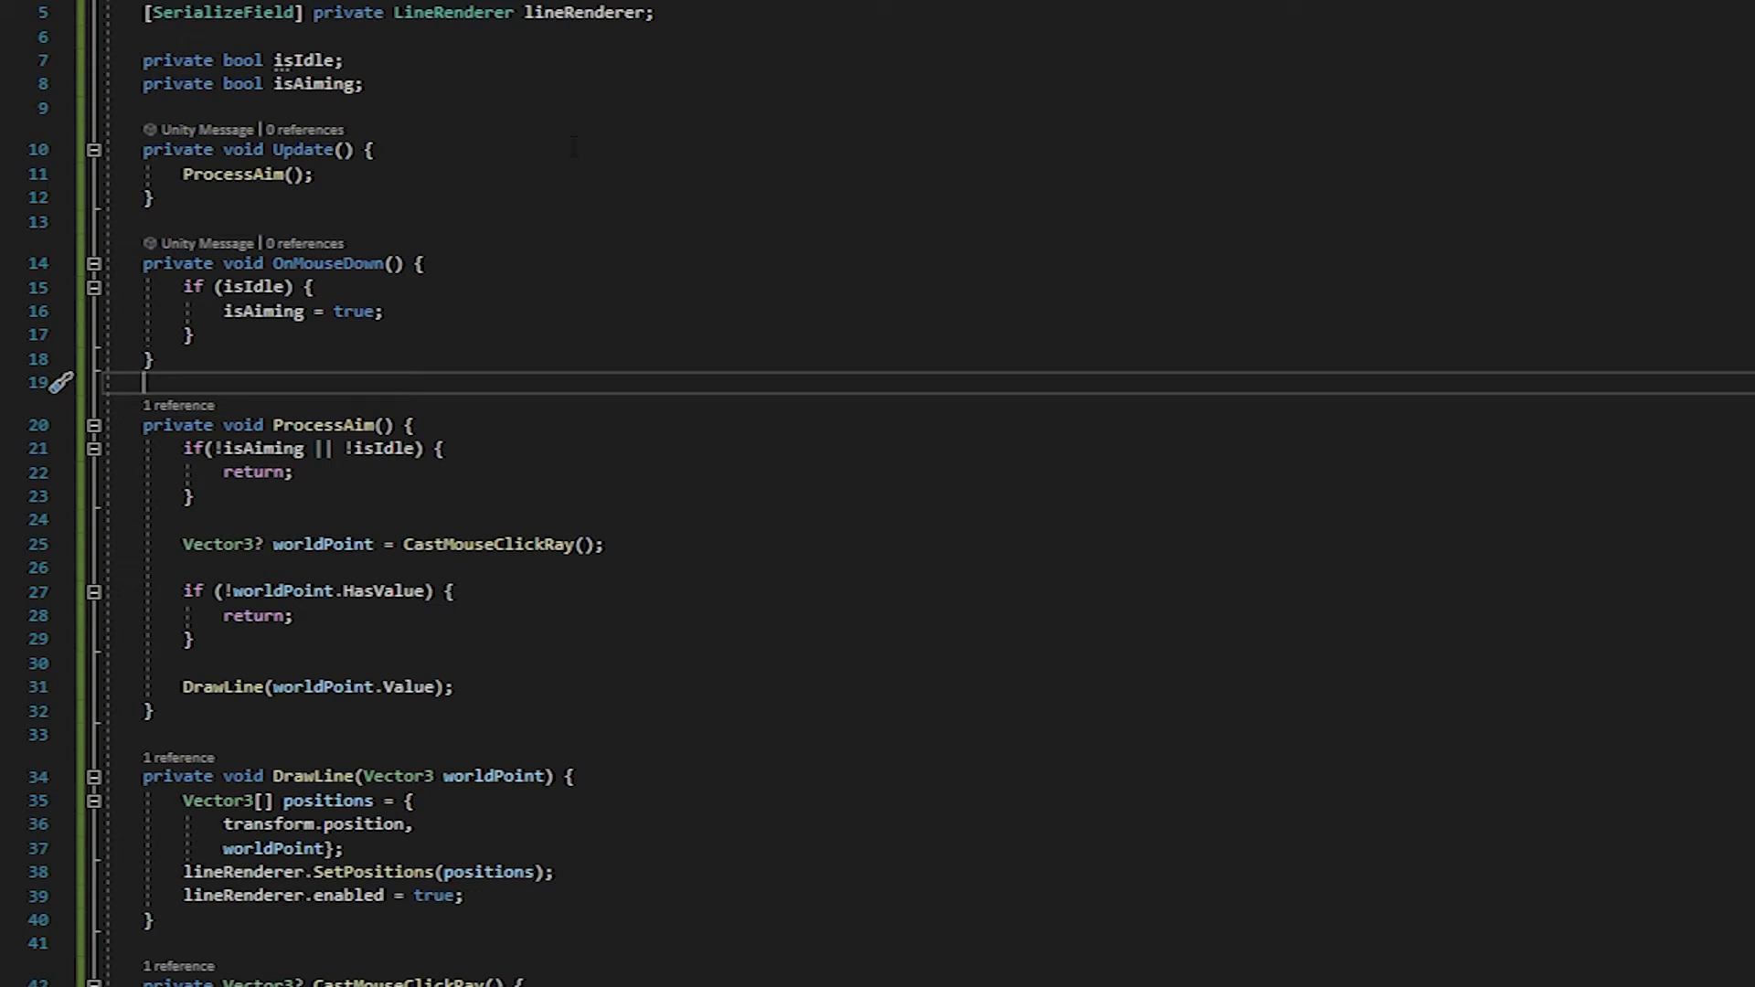
# - Add a Rigidbody rigidbody field below the isAiming declaration
pyautogui.click(490, 85)
pyautogui.press('Return')
pyautogui.press('Return')
pyautogui.write('pr')
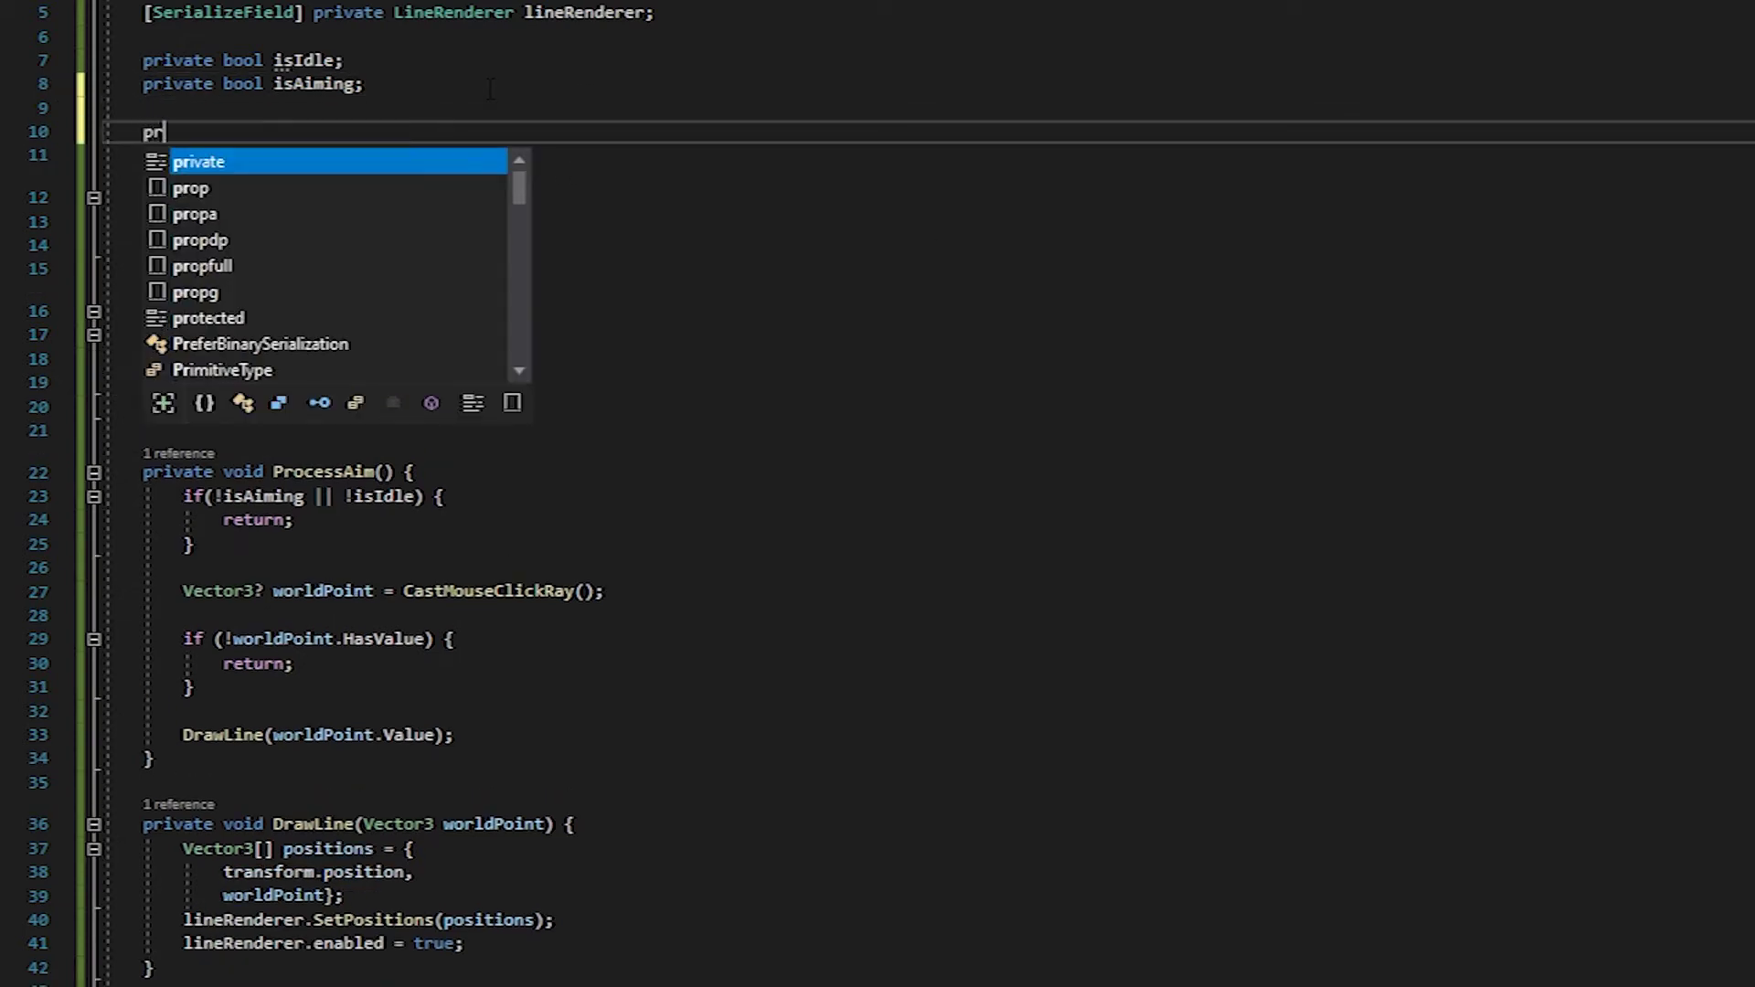
pyautogui.write('ivate r')
pyautogui.press('Tab')
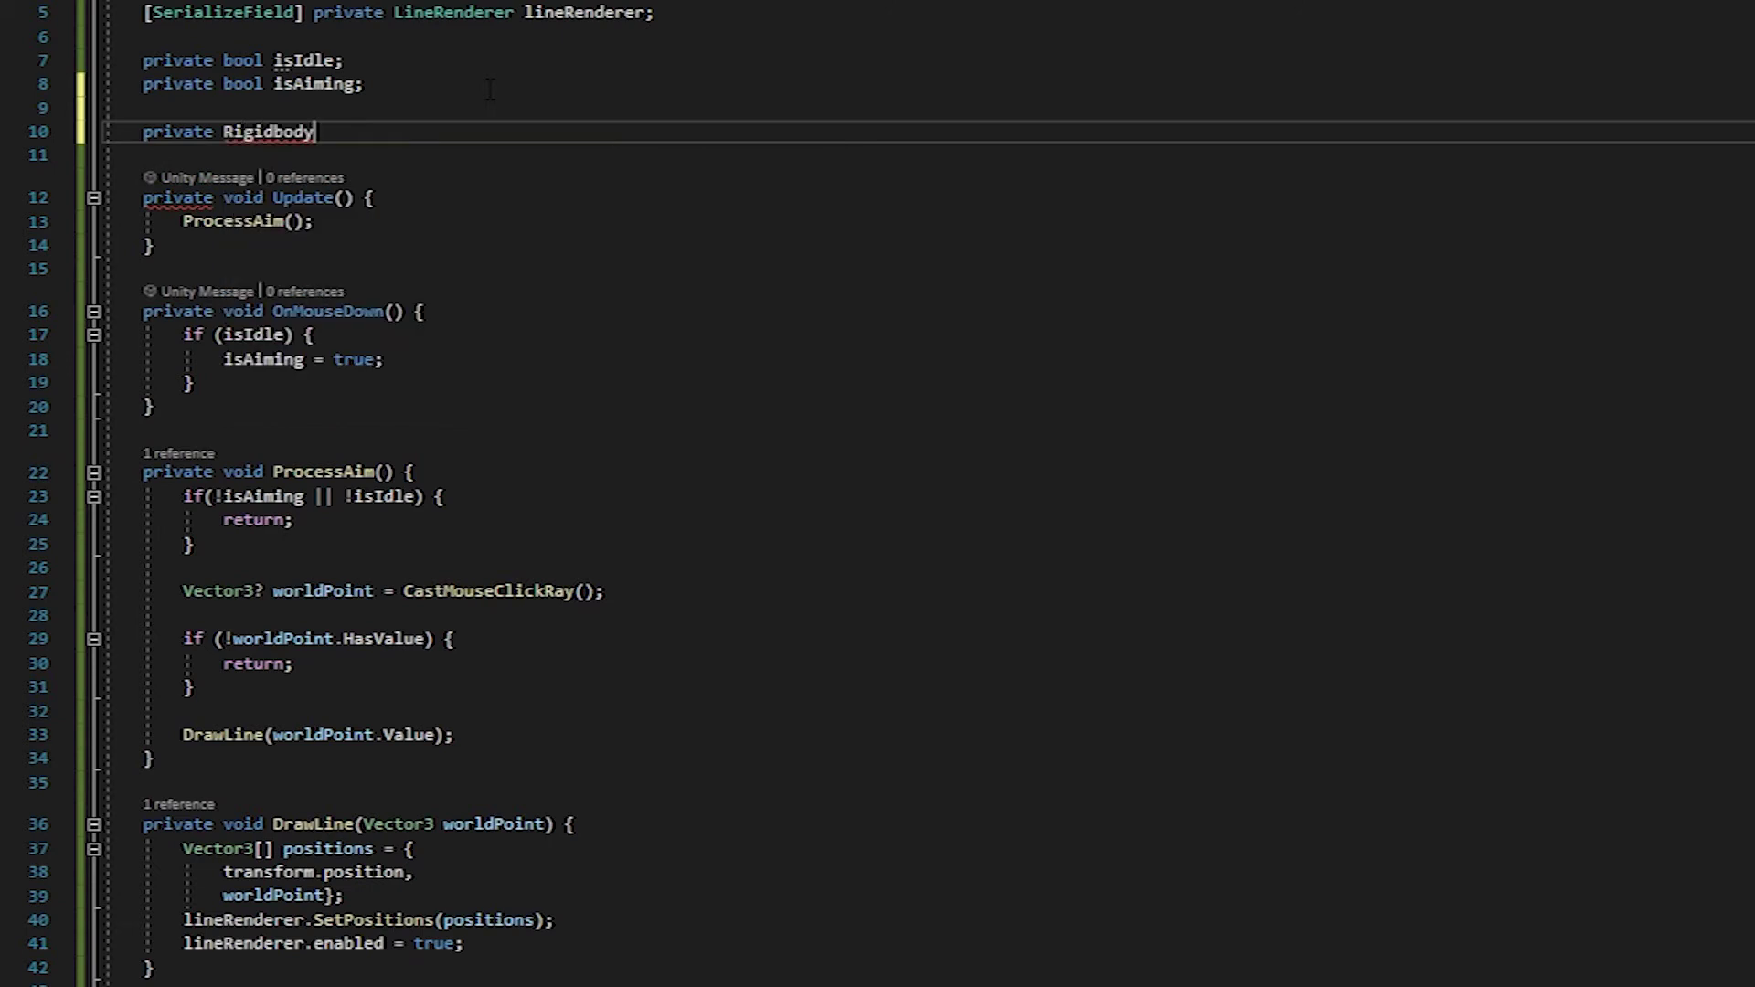
pyautogui.write(' r')
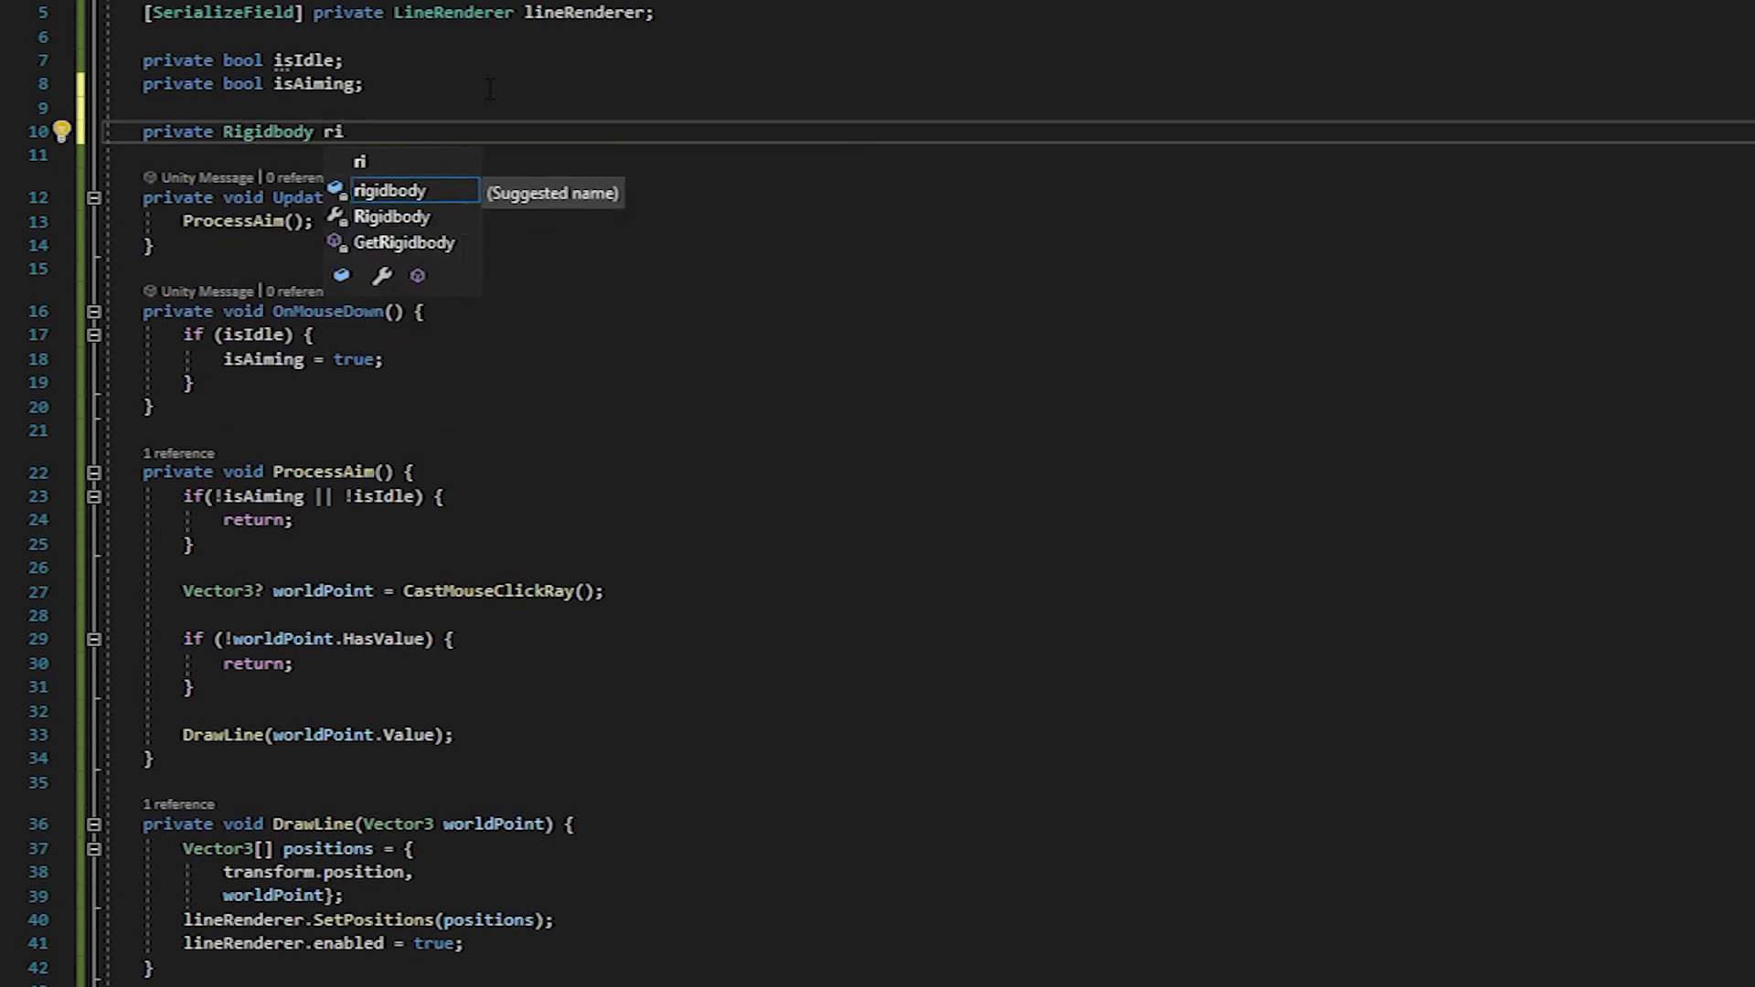
pyautogui.write('i')
pyautogui.press('Tab')
pyautogui.write(';')
# - Add an Awake method setting rigidbody = GetComponent<Rigidbody>()
pyautogui.press('Return')
pyautogui.press('Return')
pyautogui.write('priv')
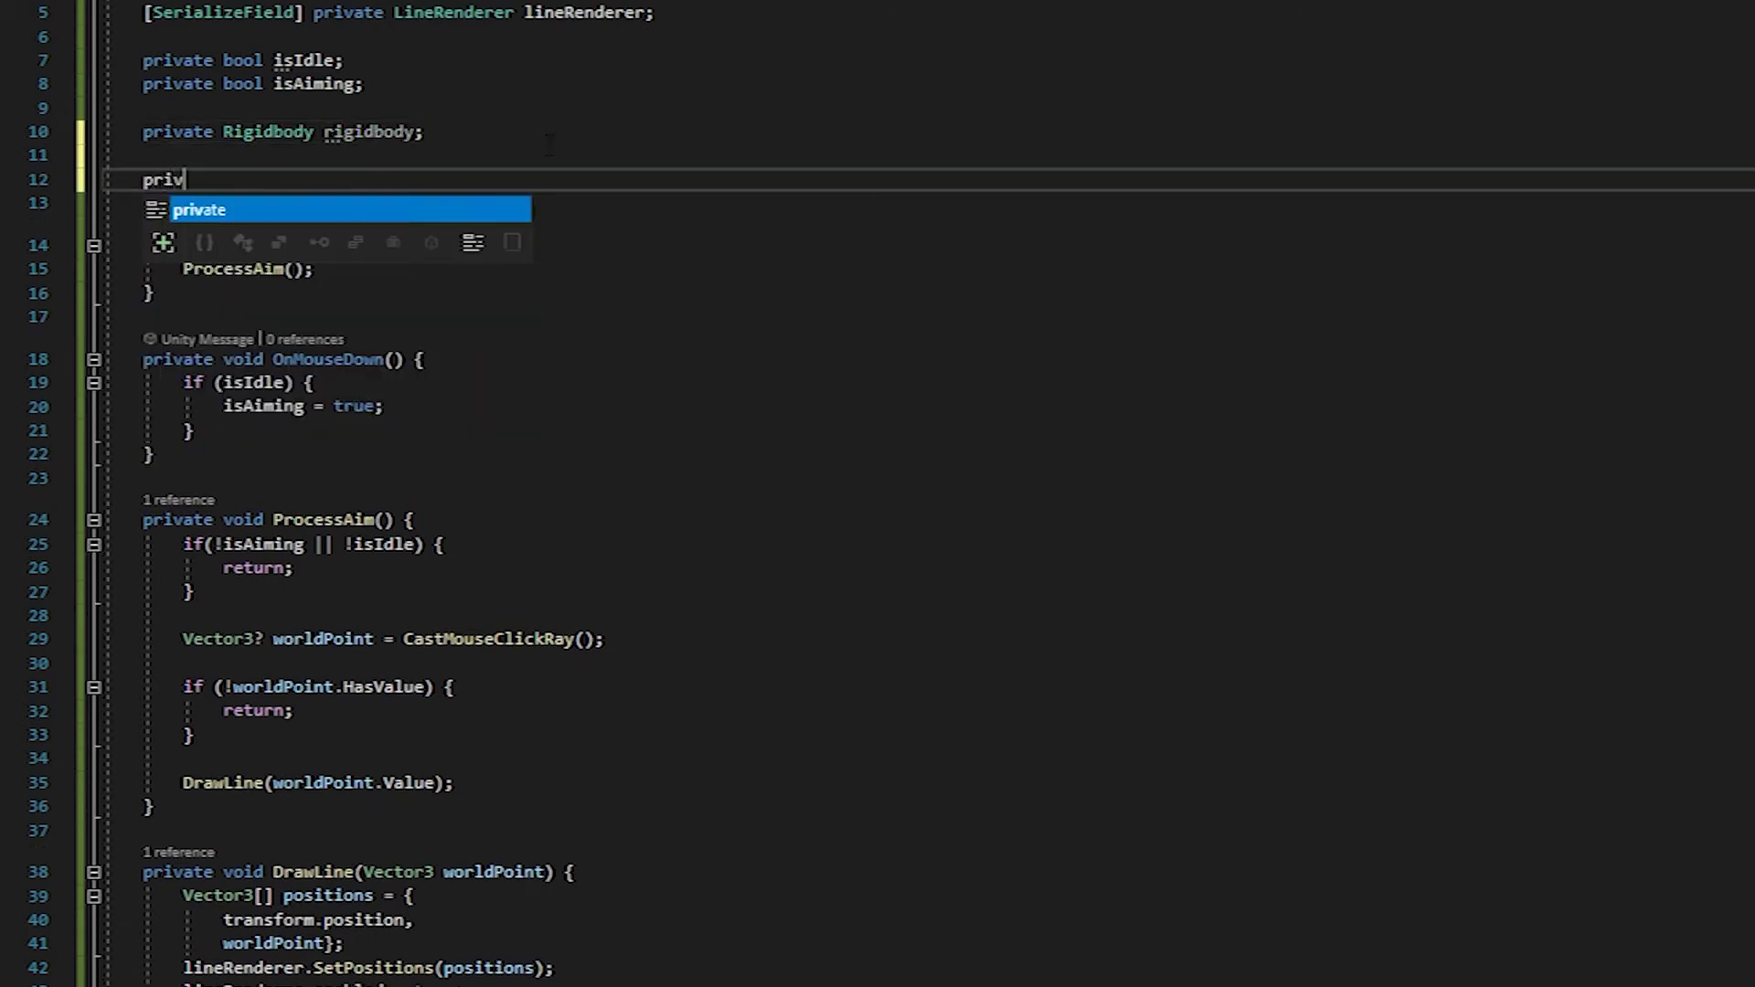
pyautogui.write('ate void Awa')
pyautogui.press('Tab')
pyautogui.write('() {')
pyautogui.press('Return')
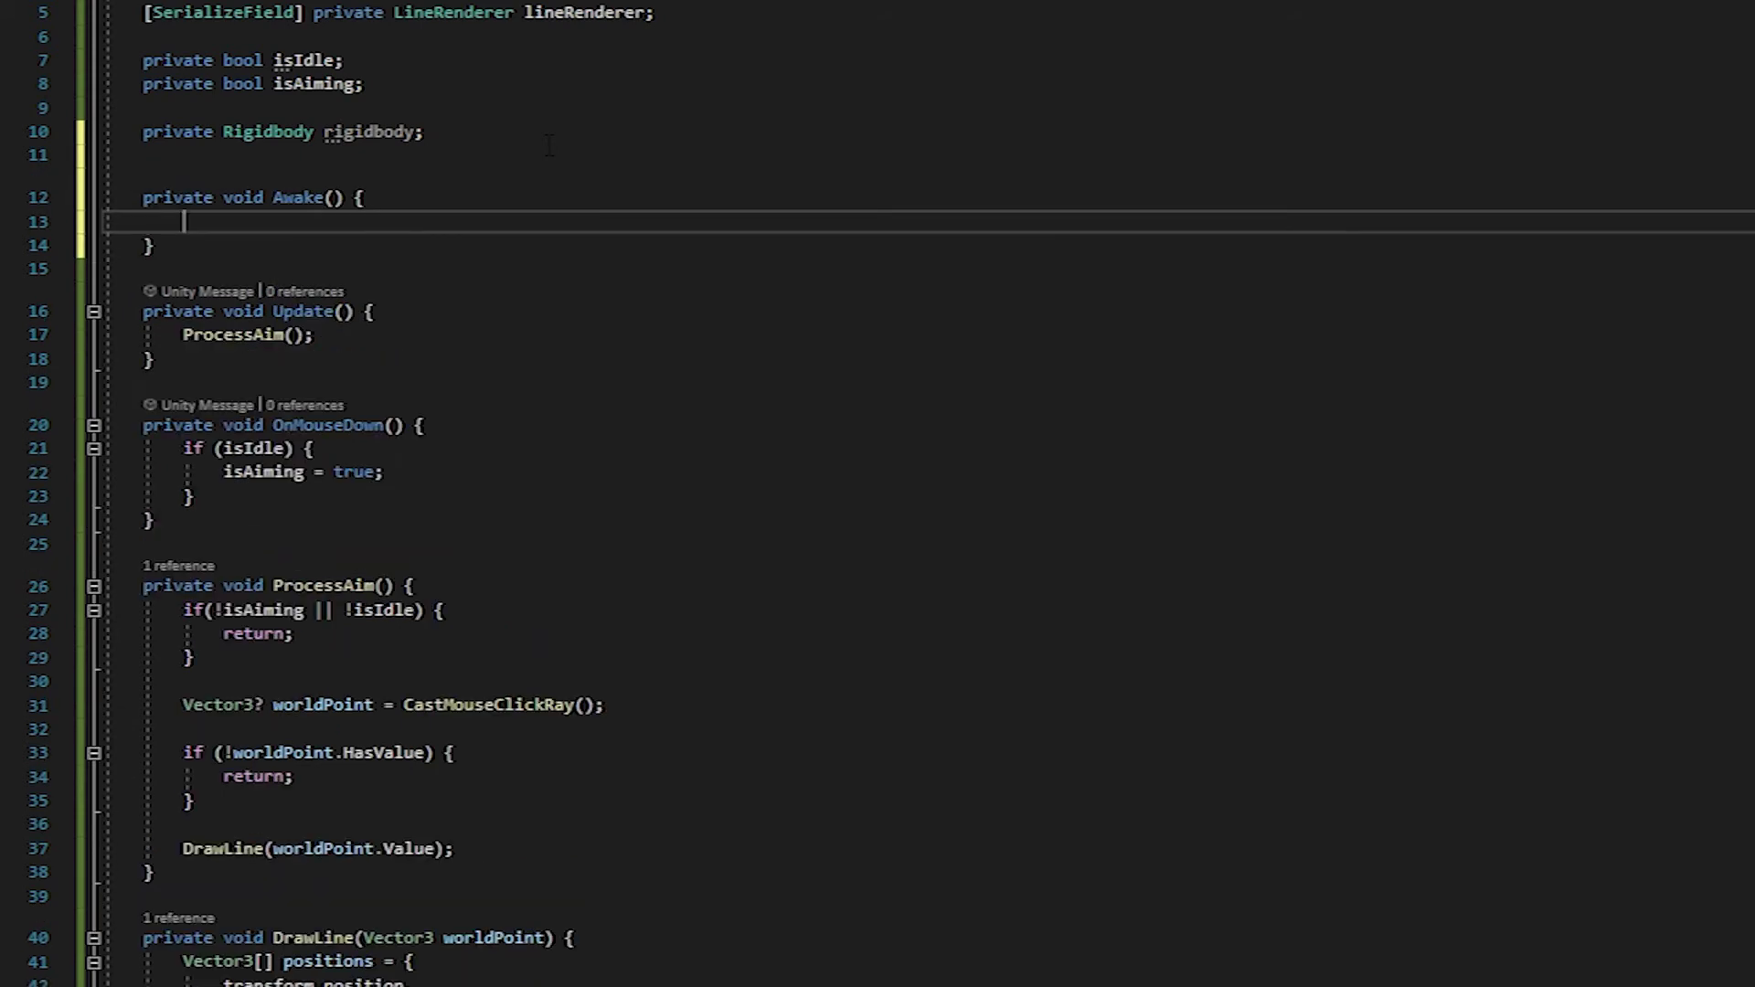
pyautogui.write('ri')
pyautogui.press('Tab')
pyautogui.write('= ')
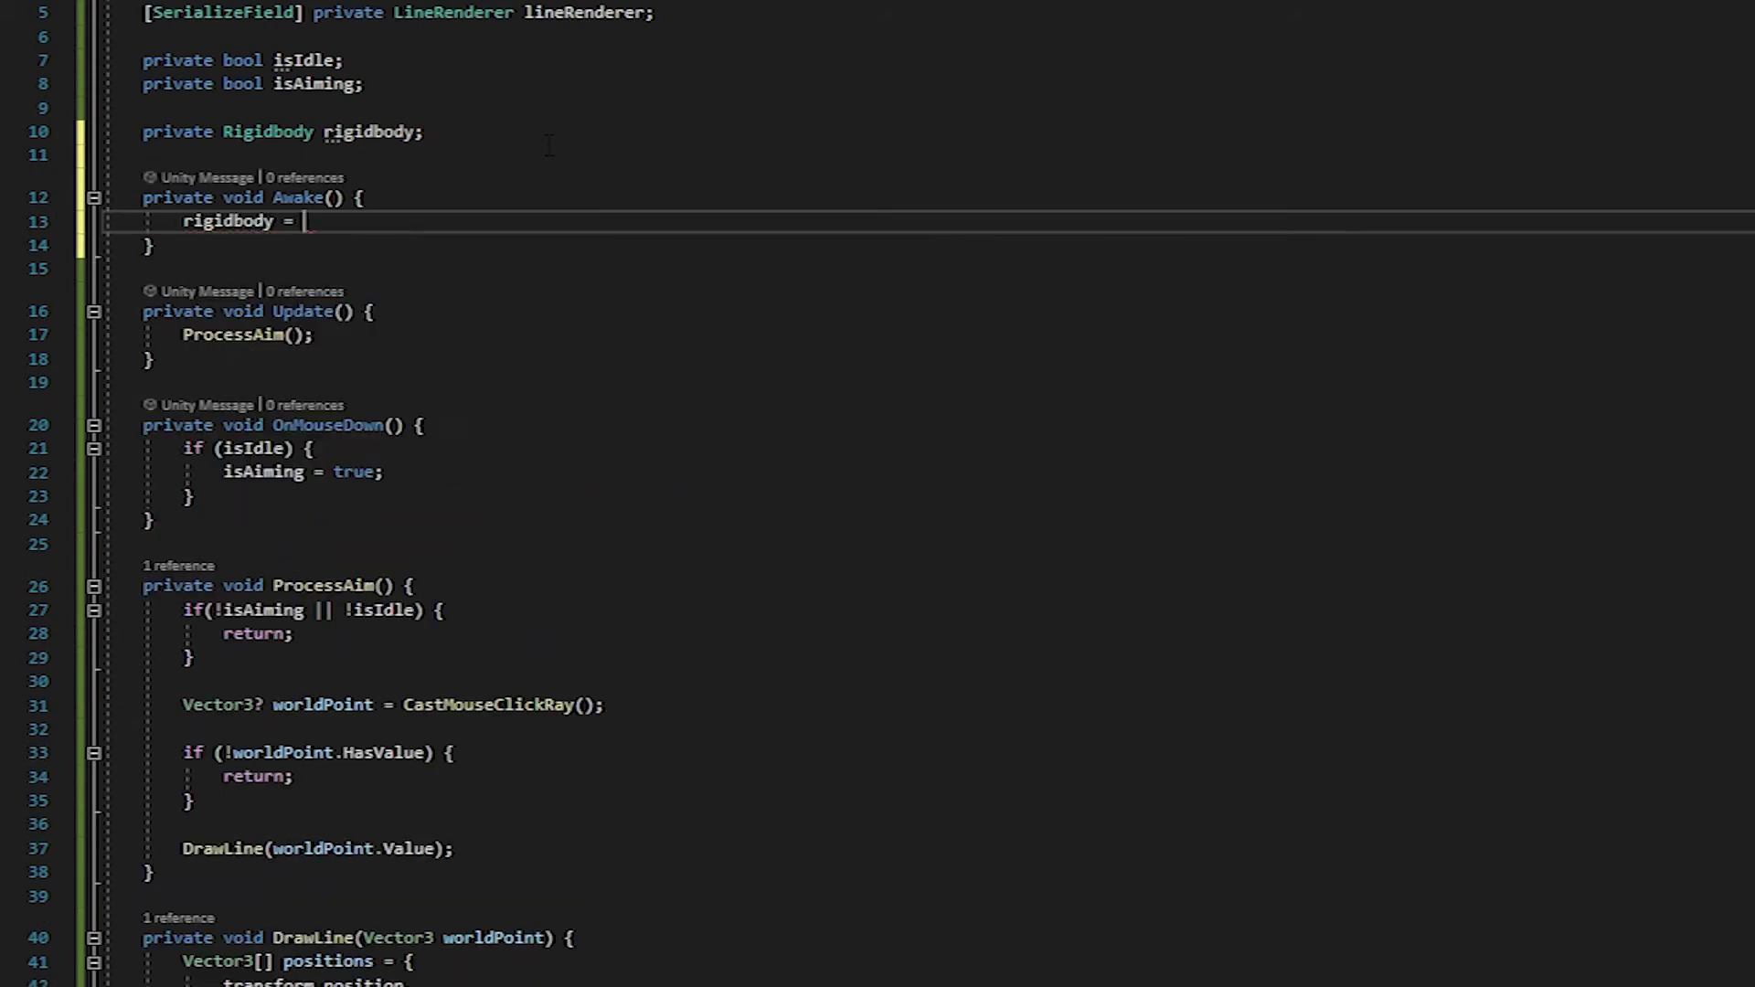
pyautogui.write('GetC')
pyautogui.press('Tab')
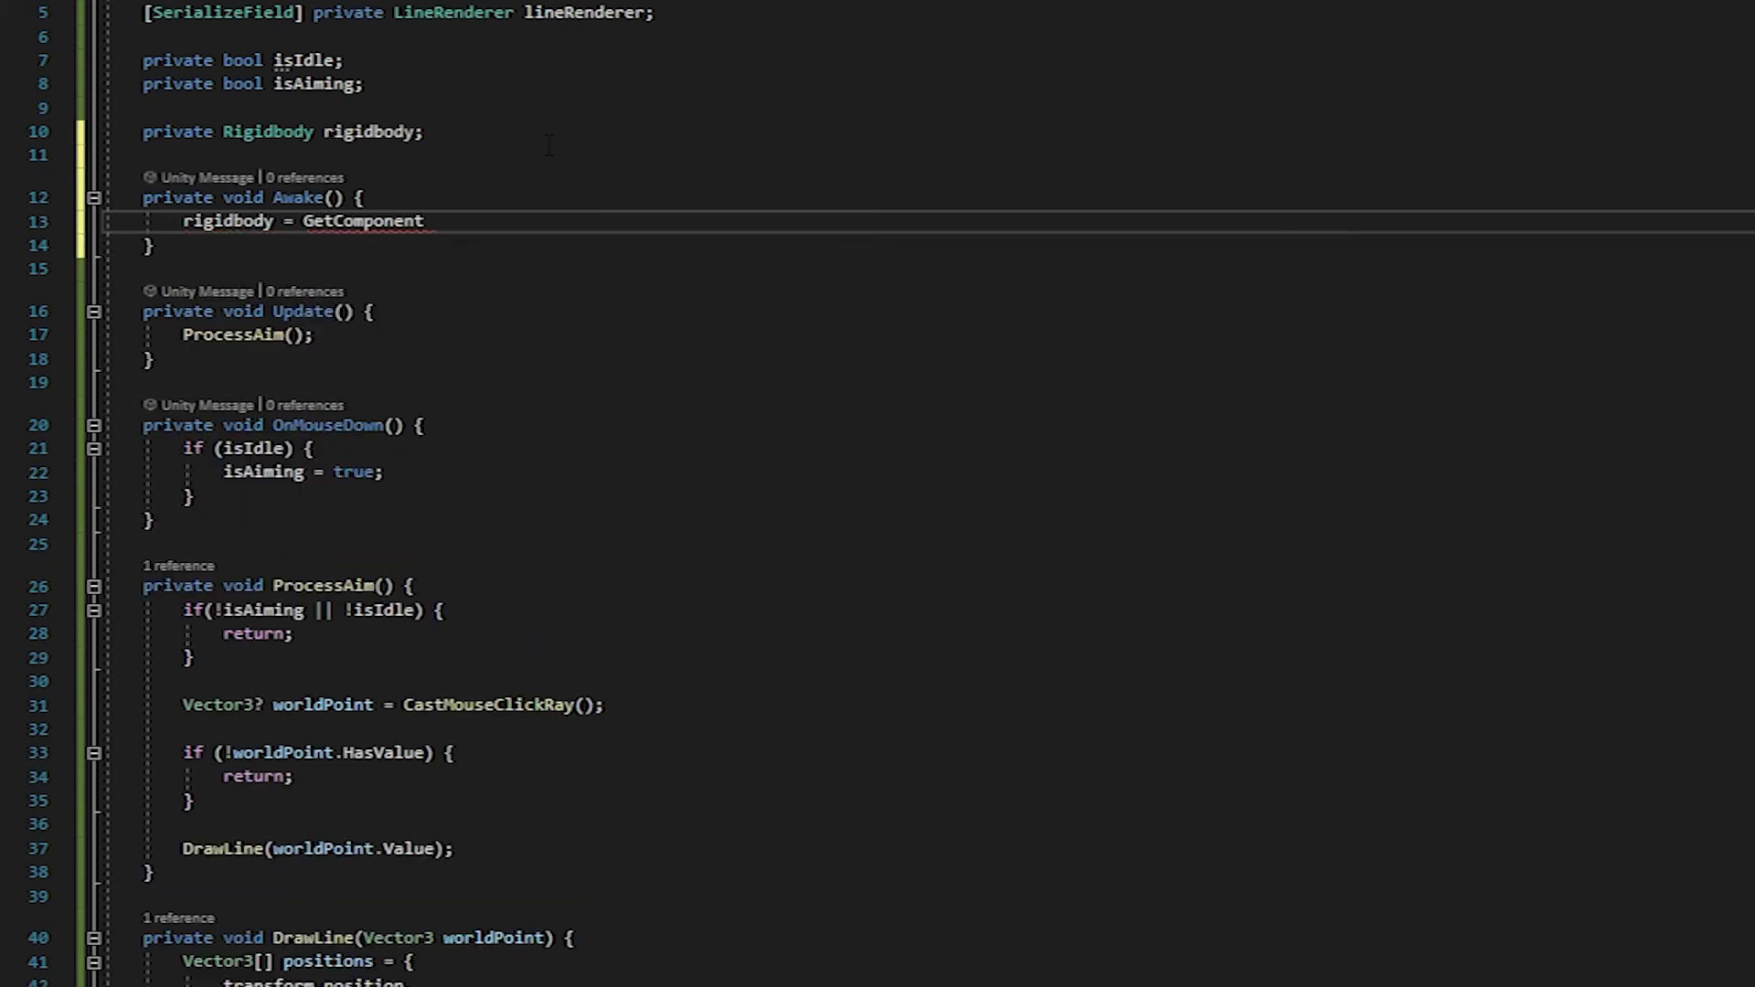
pyautogui.write('<Rigidbody>()')
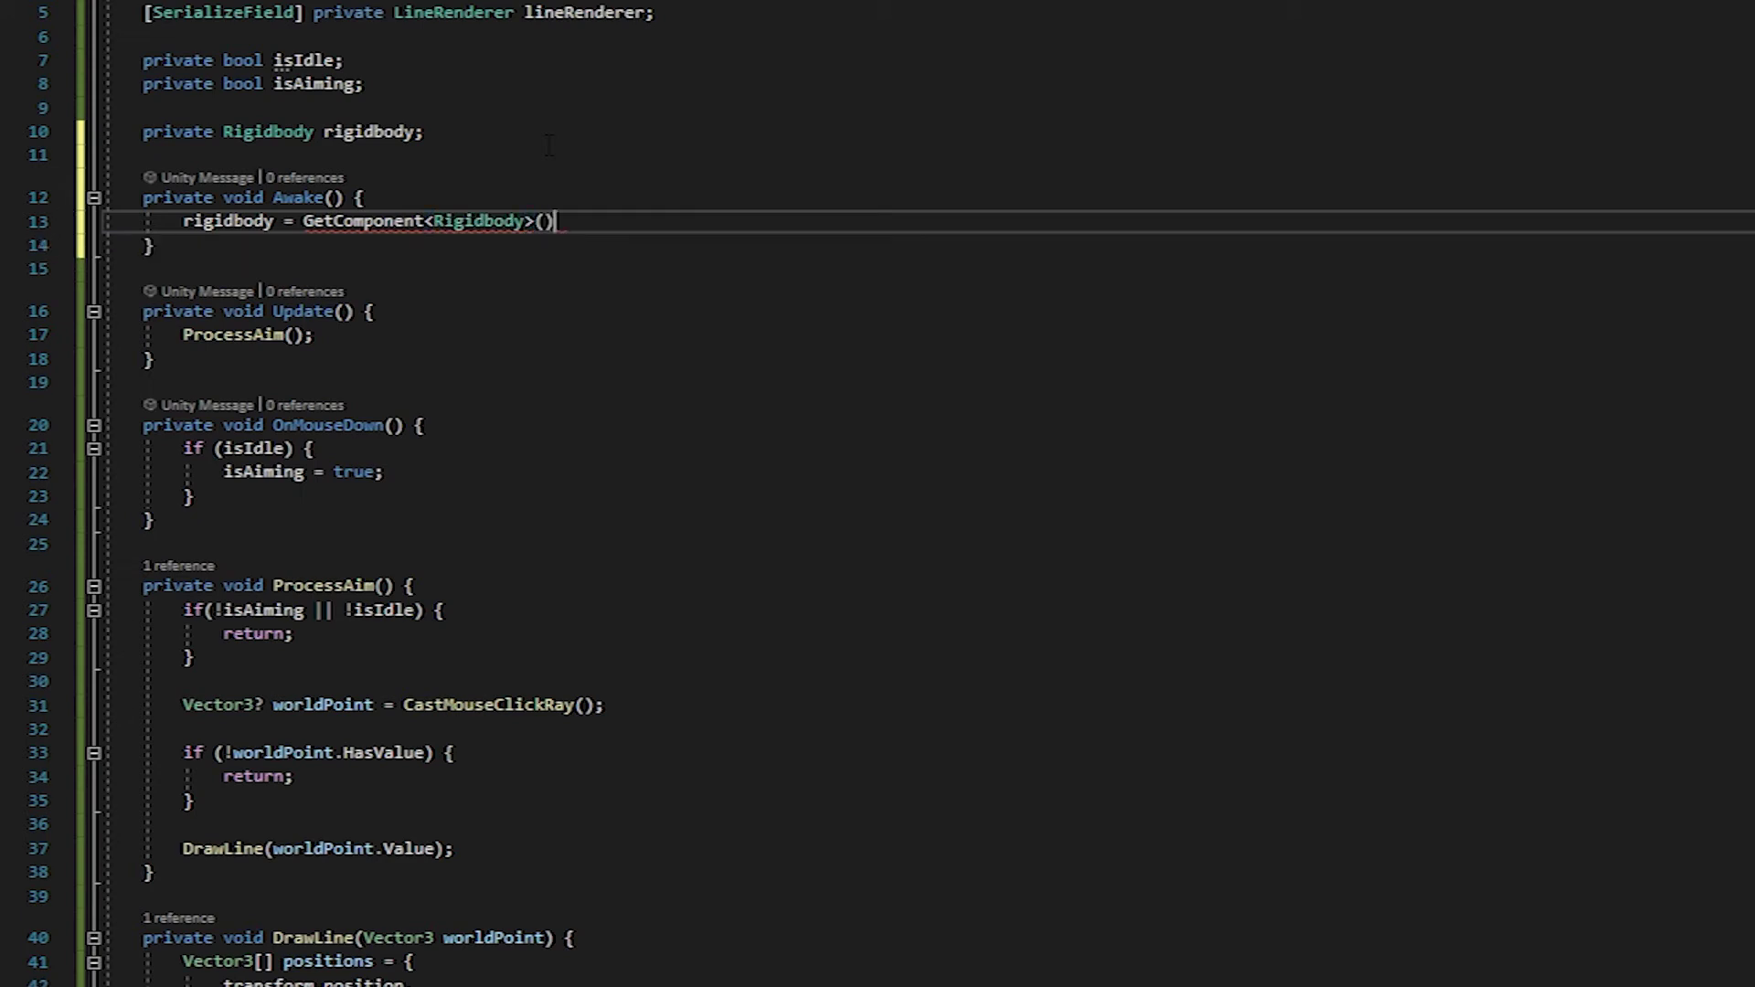
pyautogui.write(';')
pyautogui.press('Return')
pyautogui.press('Return')
pyautogui.write('is')
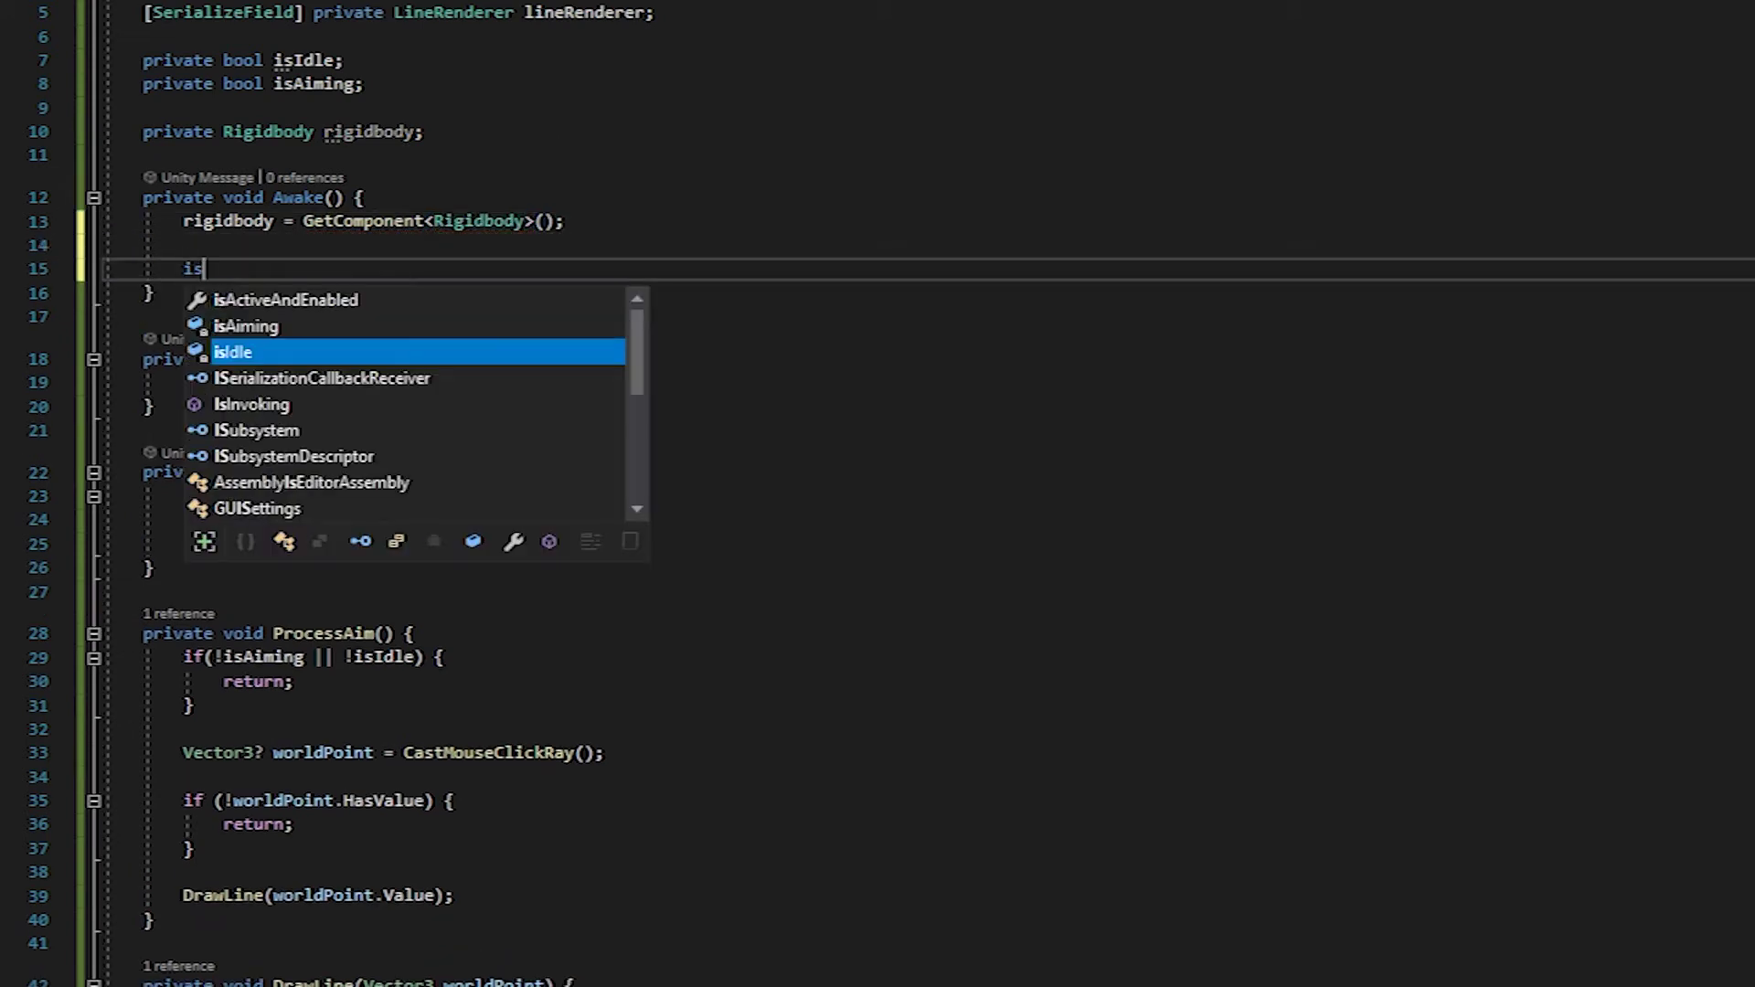
pyautogui.write('Aim')
# - Add isAiming = false and lineRenderer.enabled = false to Awake
pyautogui.press('Tab')
pyautogui.write('= ')
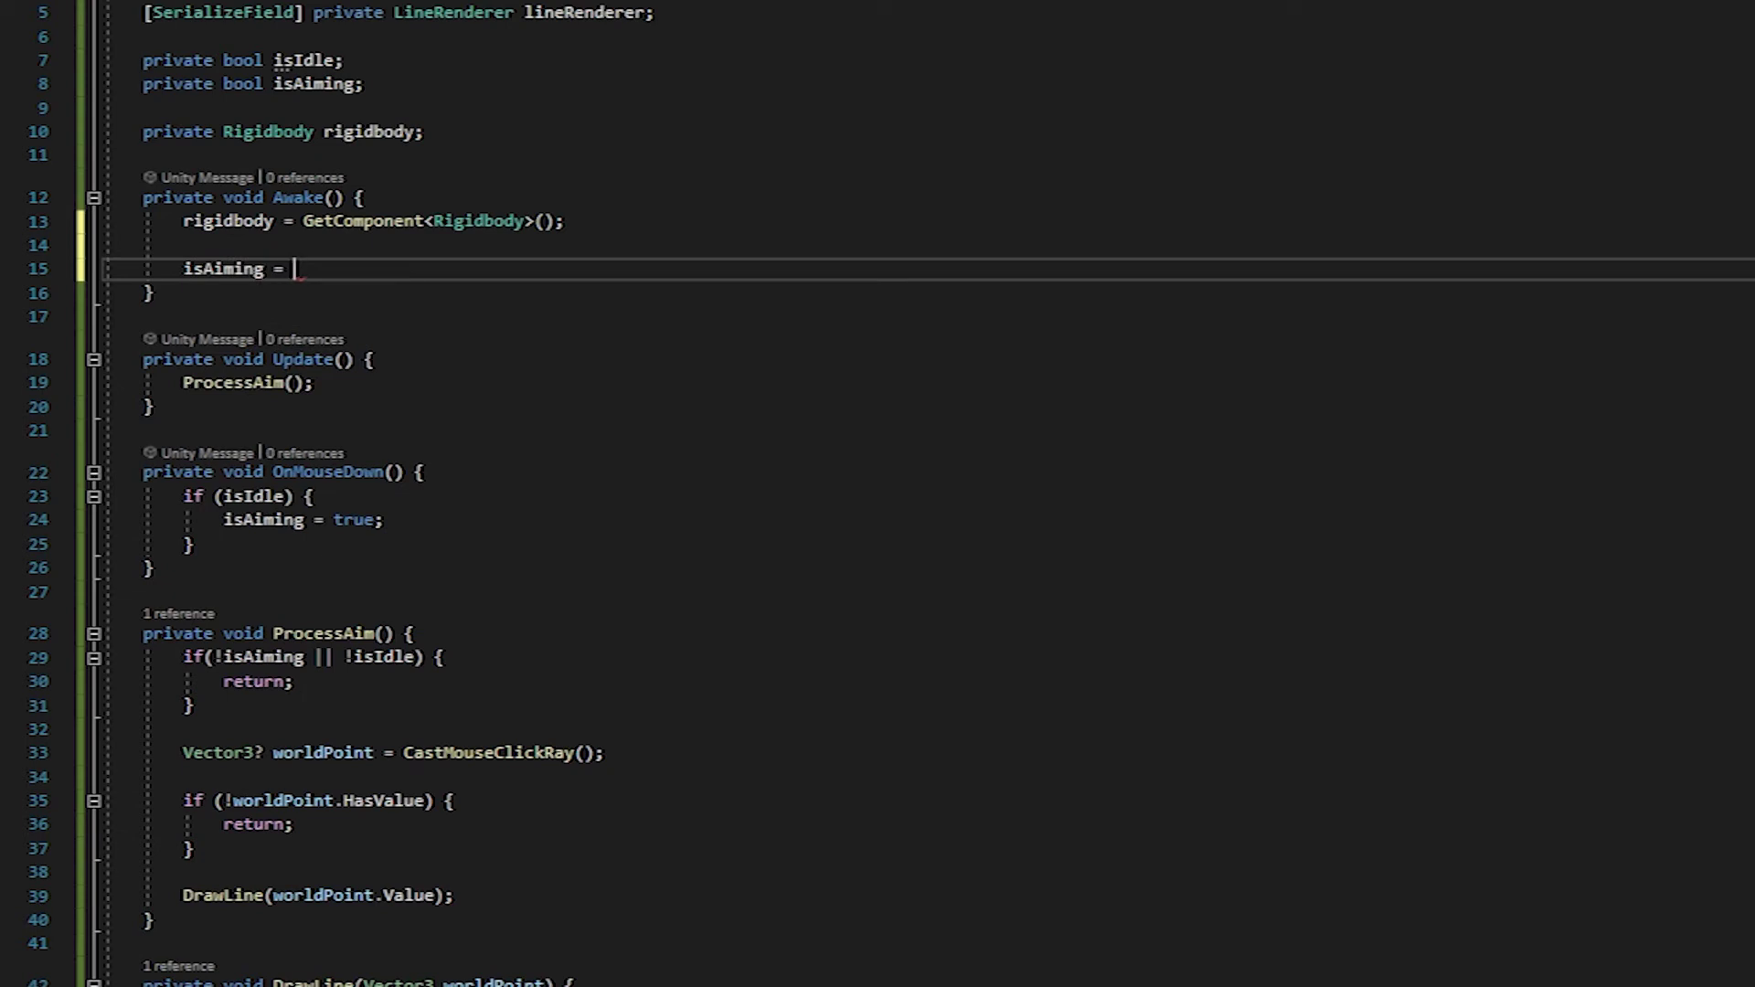
pyautogui.write('false;')
pyautogui.press('Return')
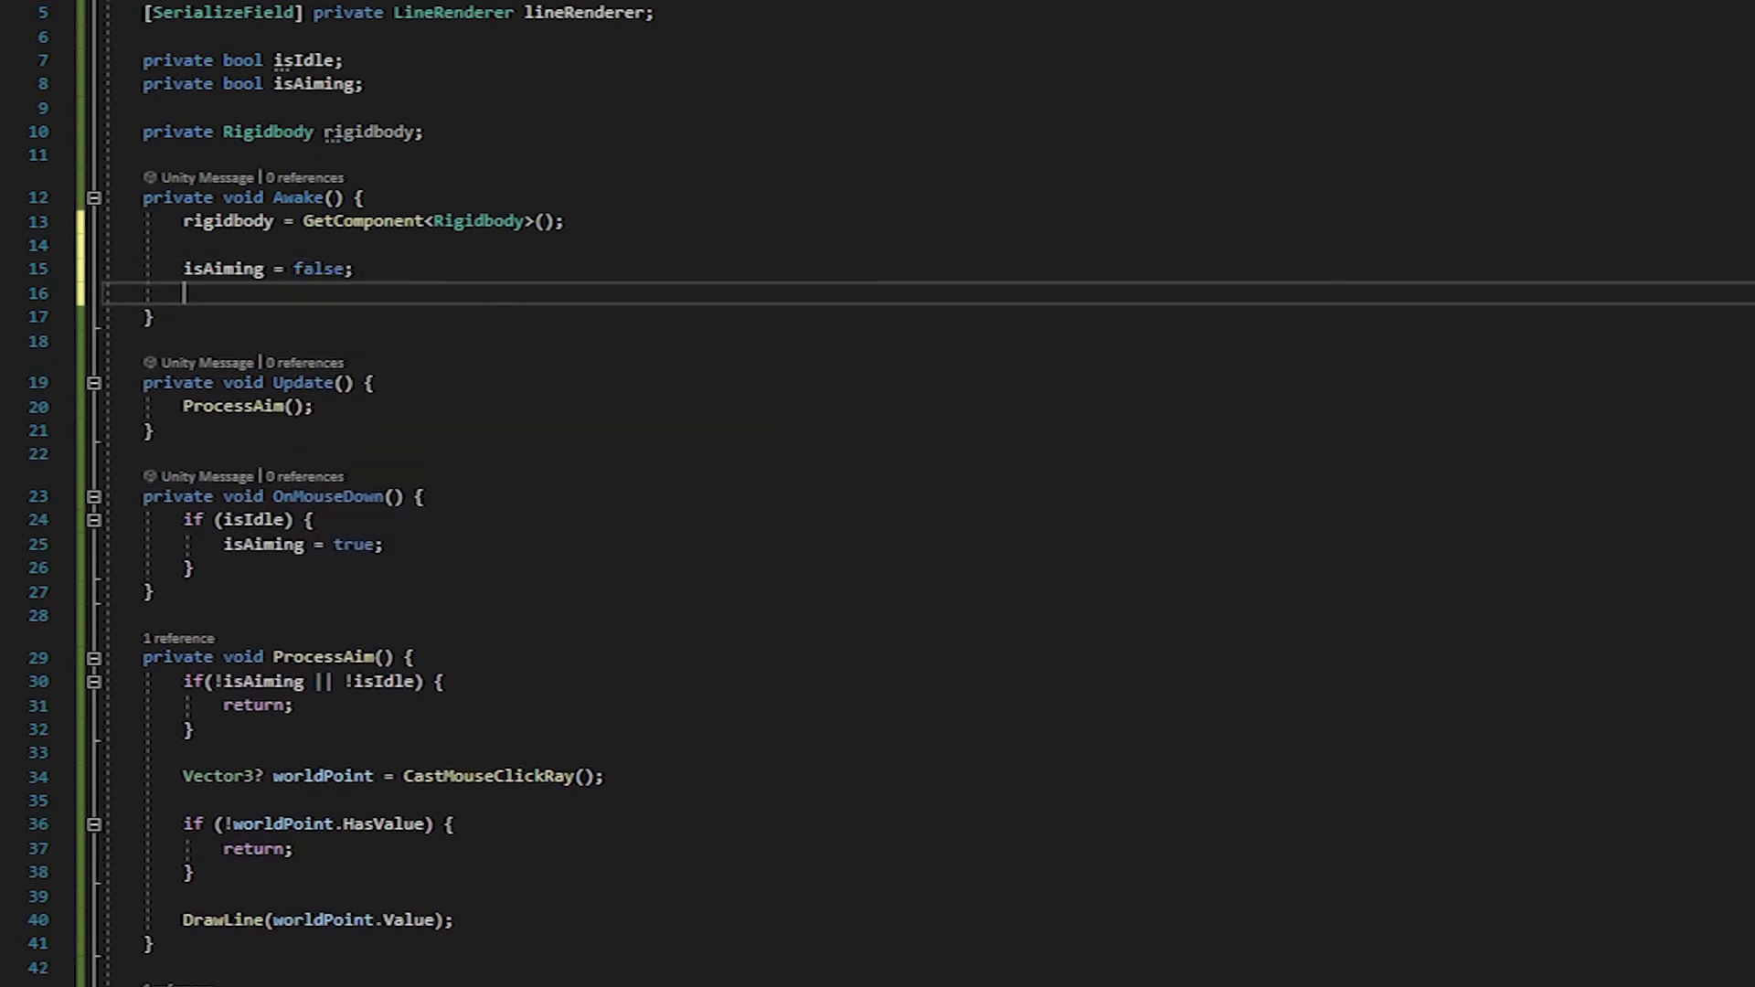
pyautogui.write('lineRE')
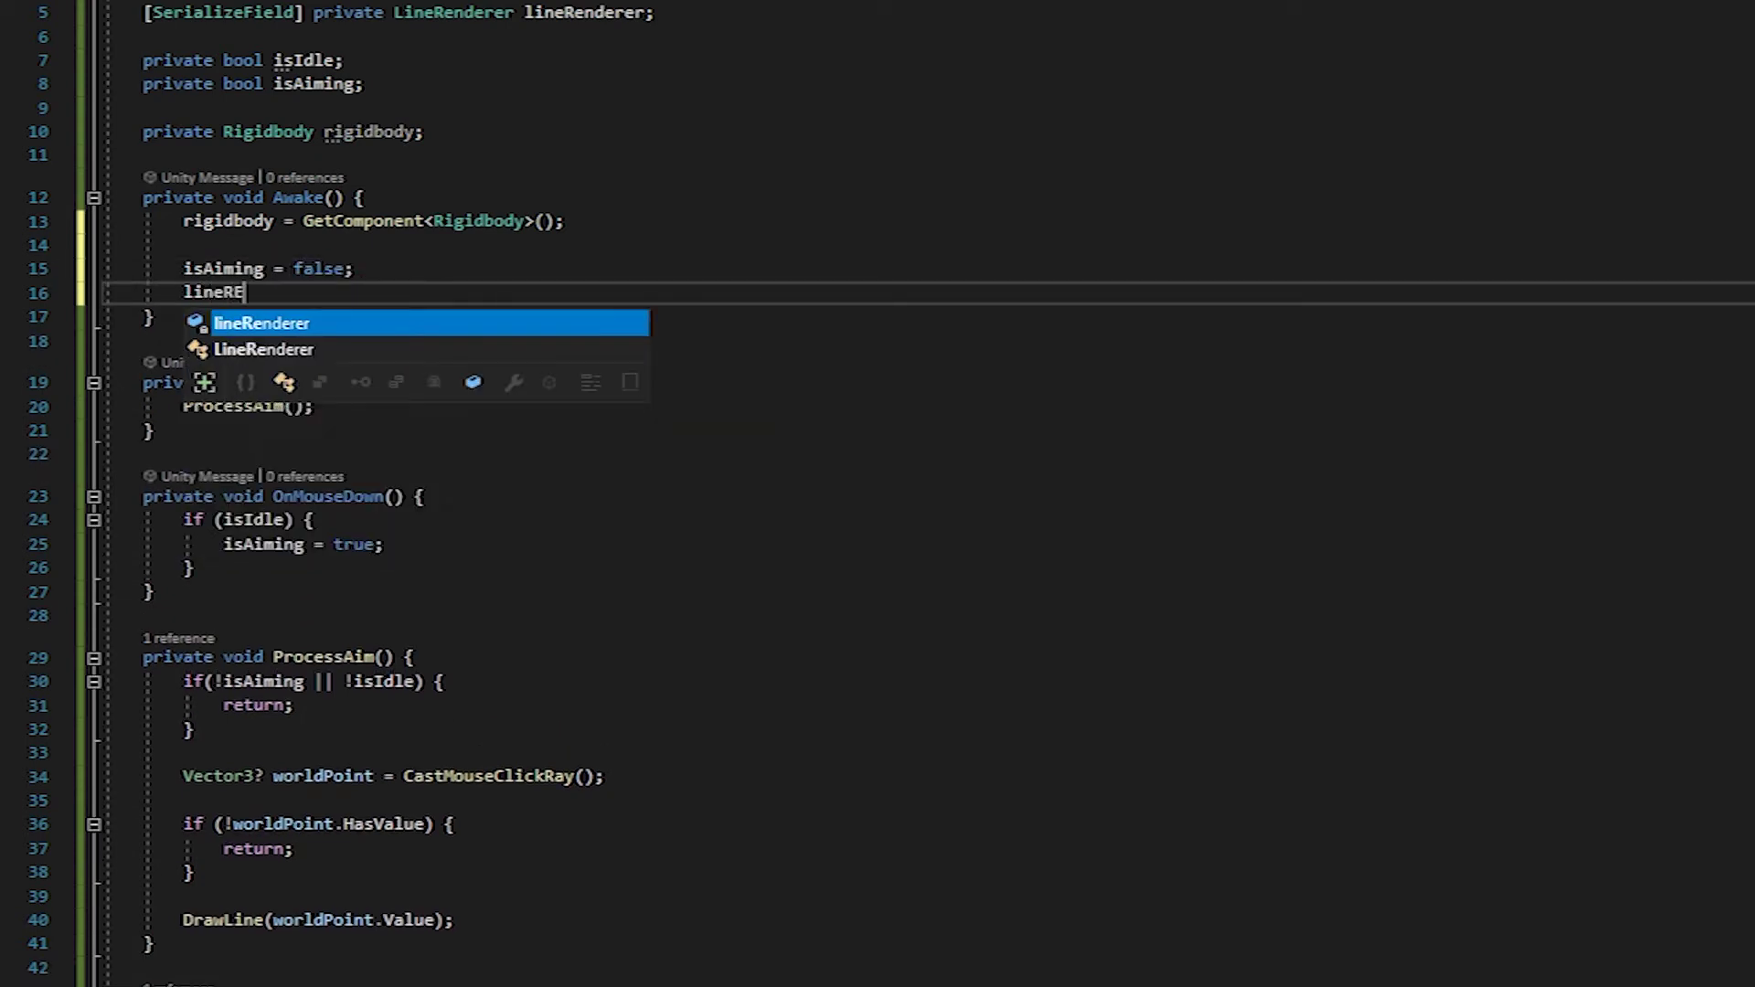
pyautogui.press('Tab')
pyautogui.write('.')
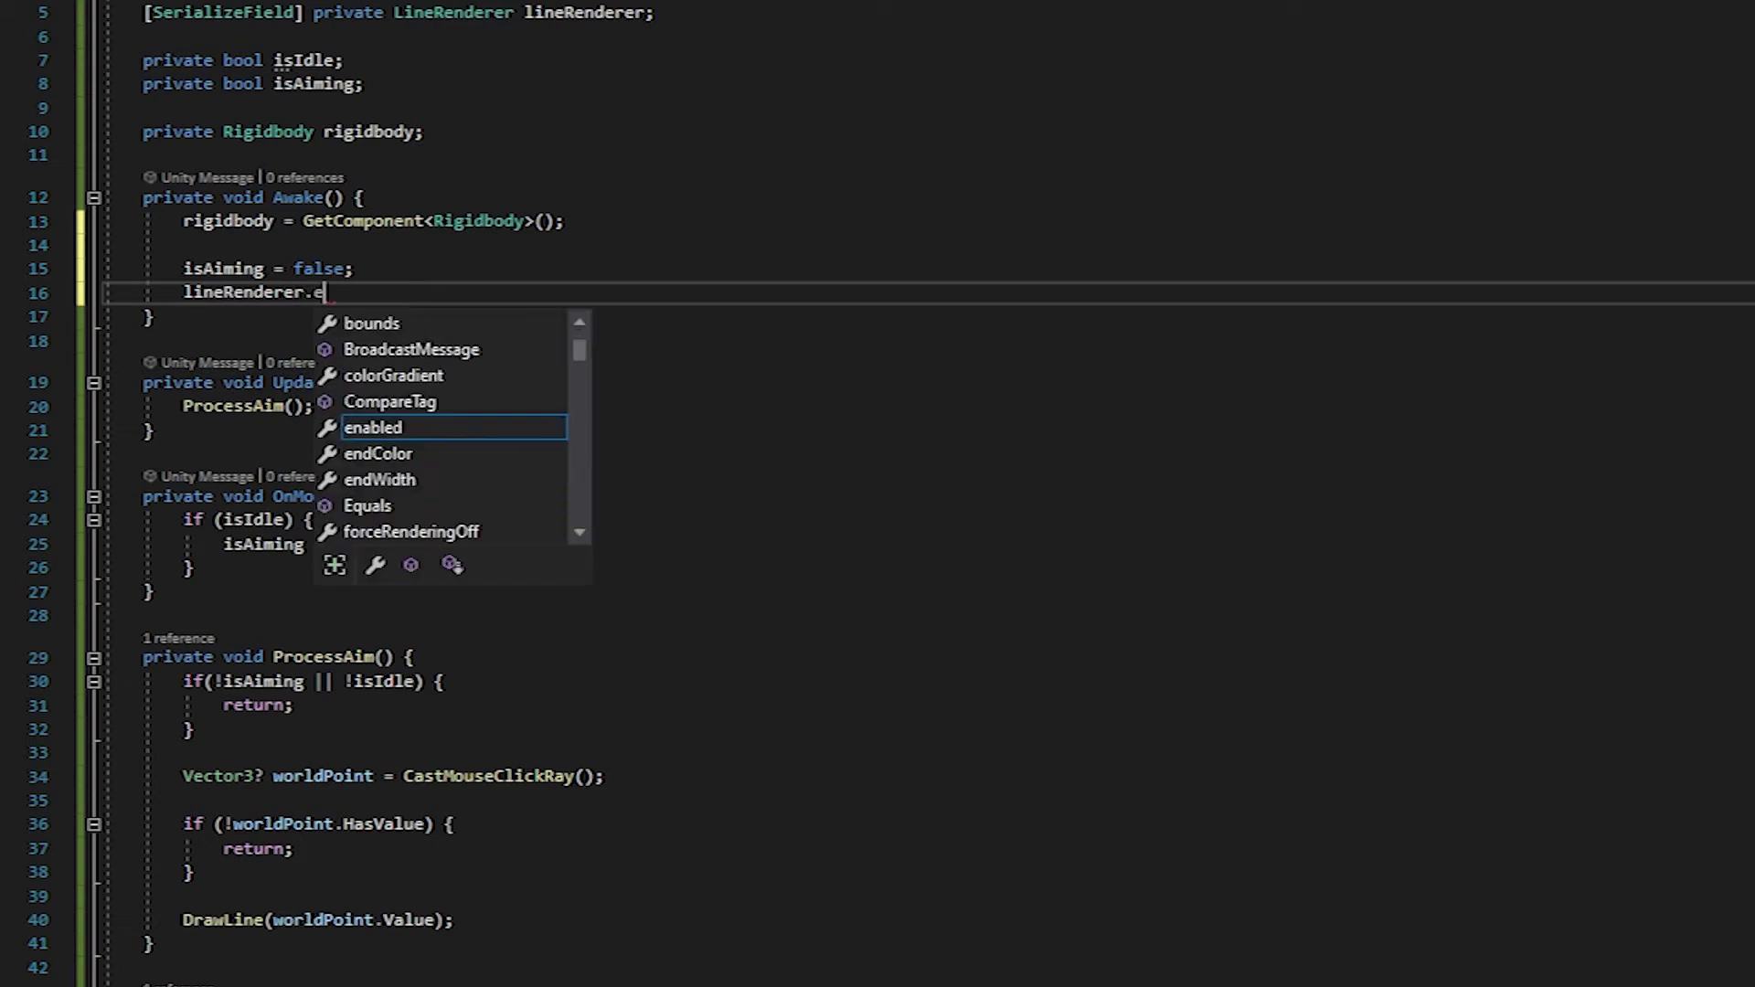
pyautogui.write('e')
pyautogui.press('Tab')
pyautogui.write('= ')
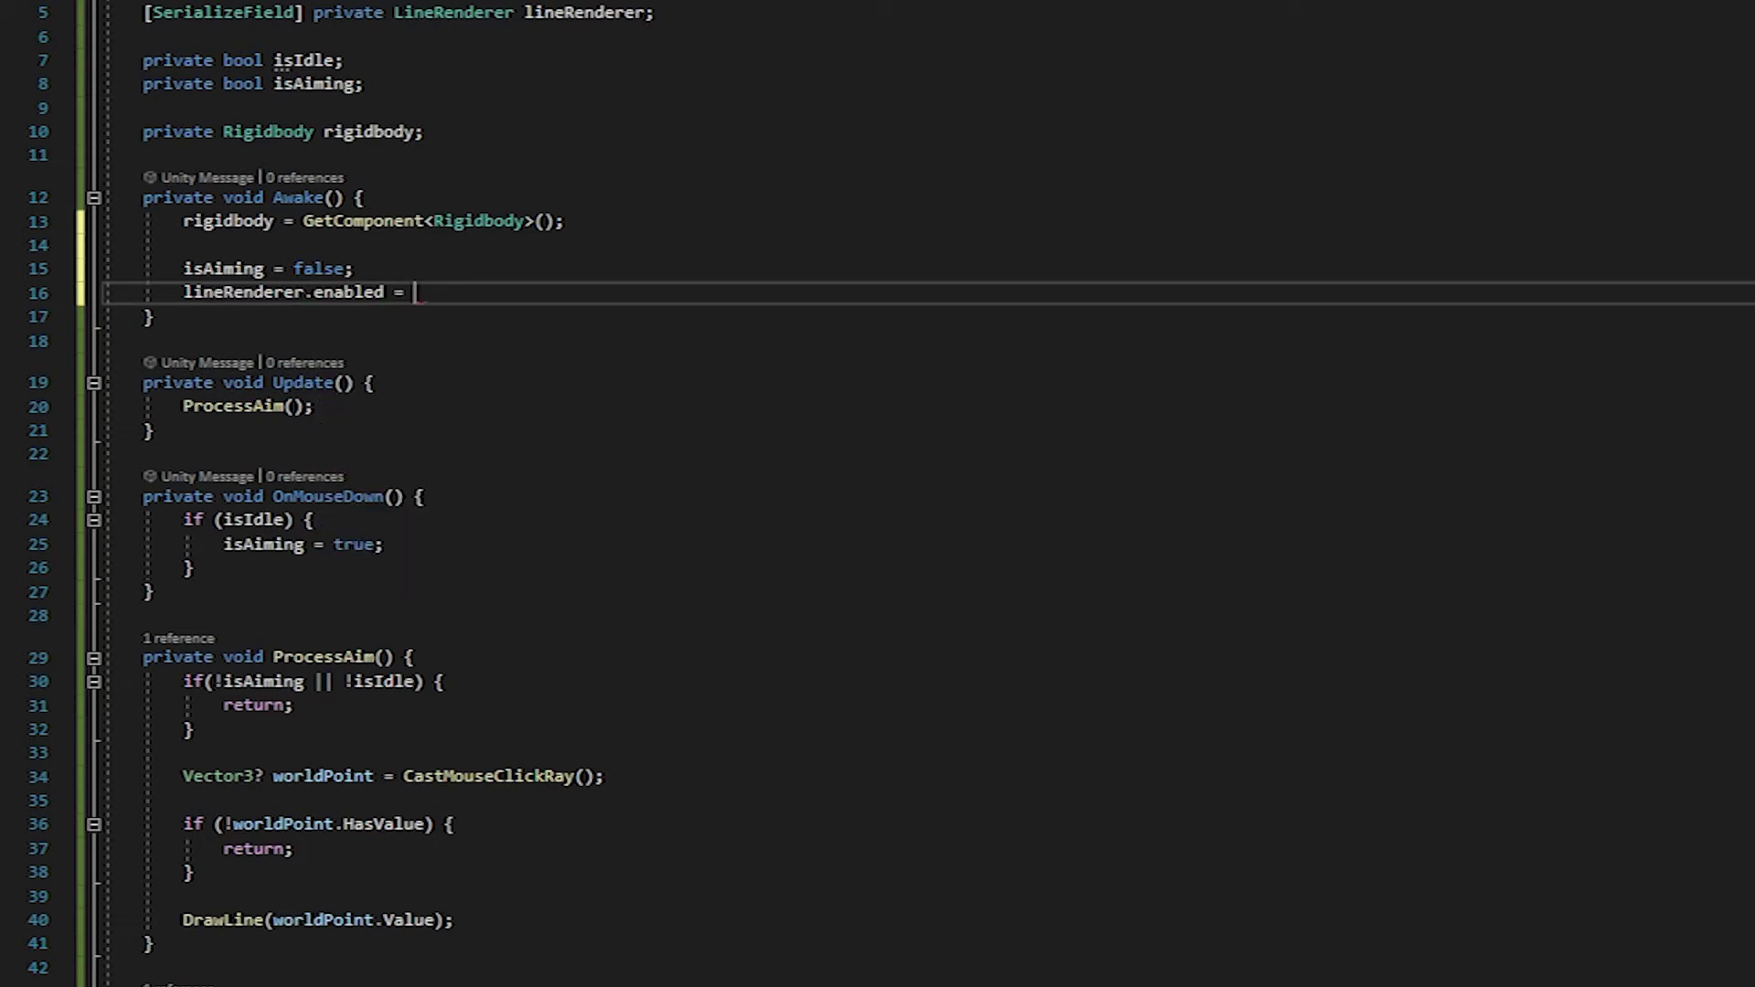
pyautogui.write('false;')
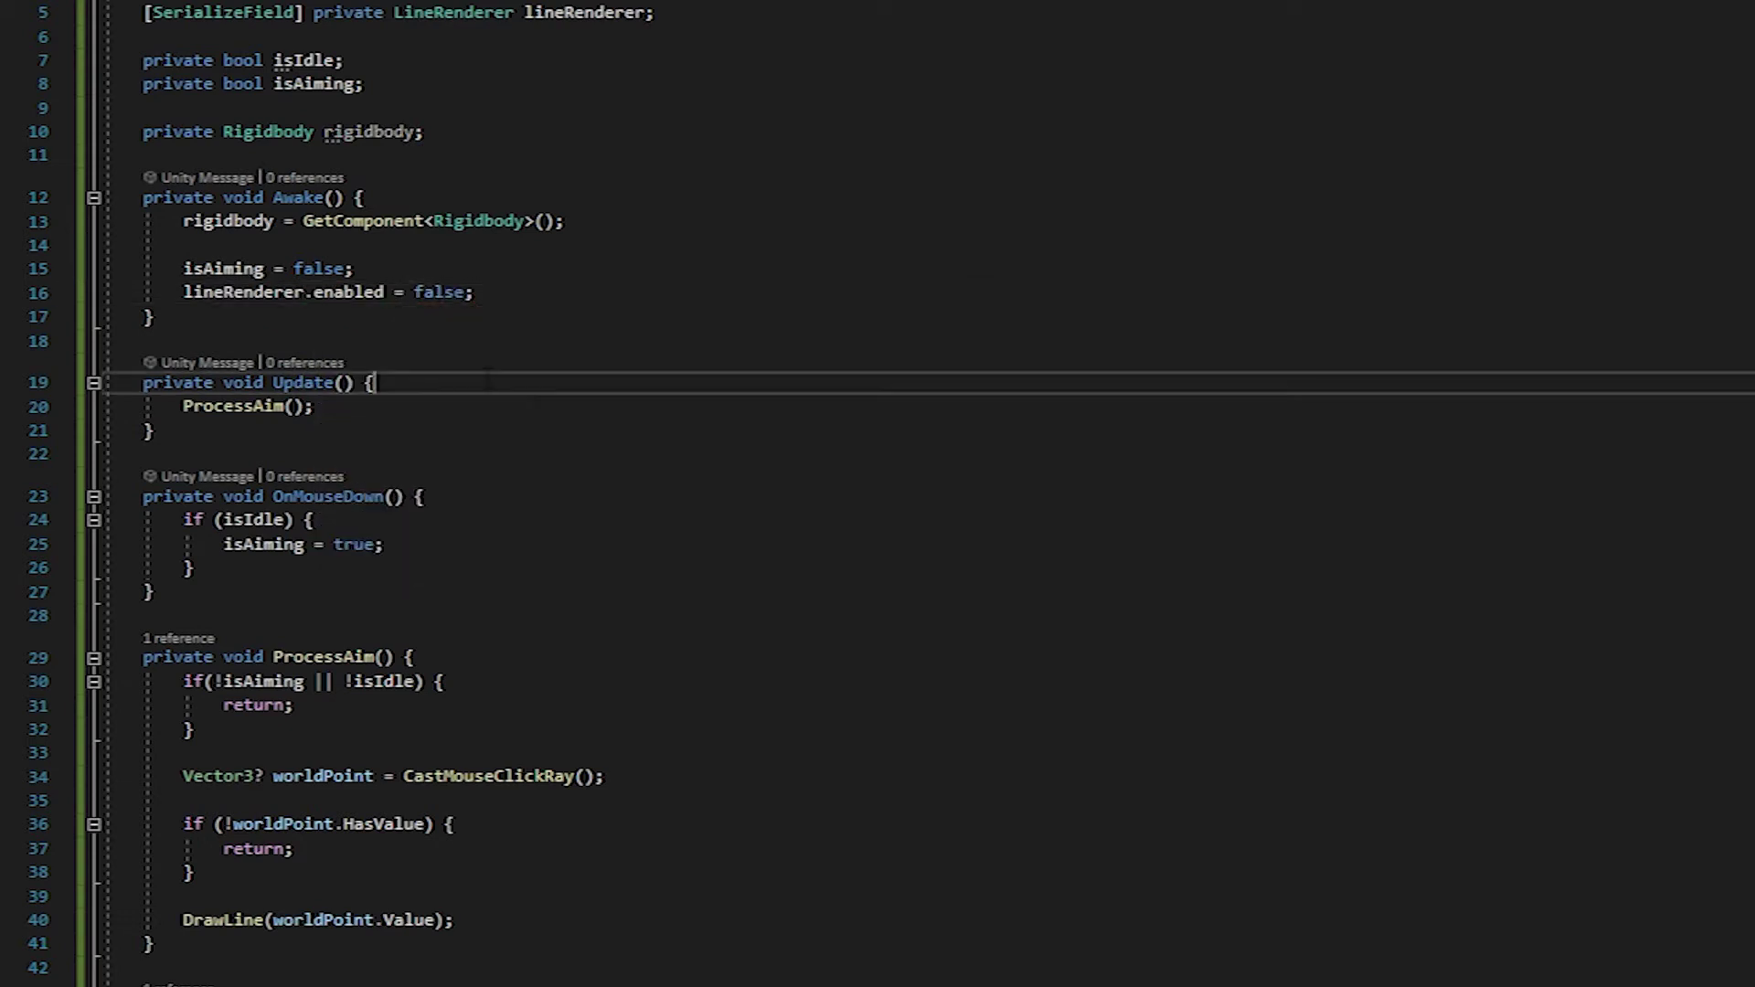
# - Add an empty if (rigidbody.velocity.magnitude < stopVelocity) block inside Update
pyautogui.press('Return')
pyautogui.press('Return')
pyautogui.press('Return')
pyautogui.press('Up')
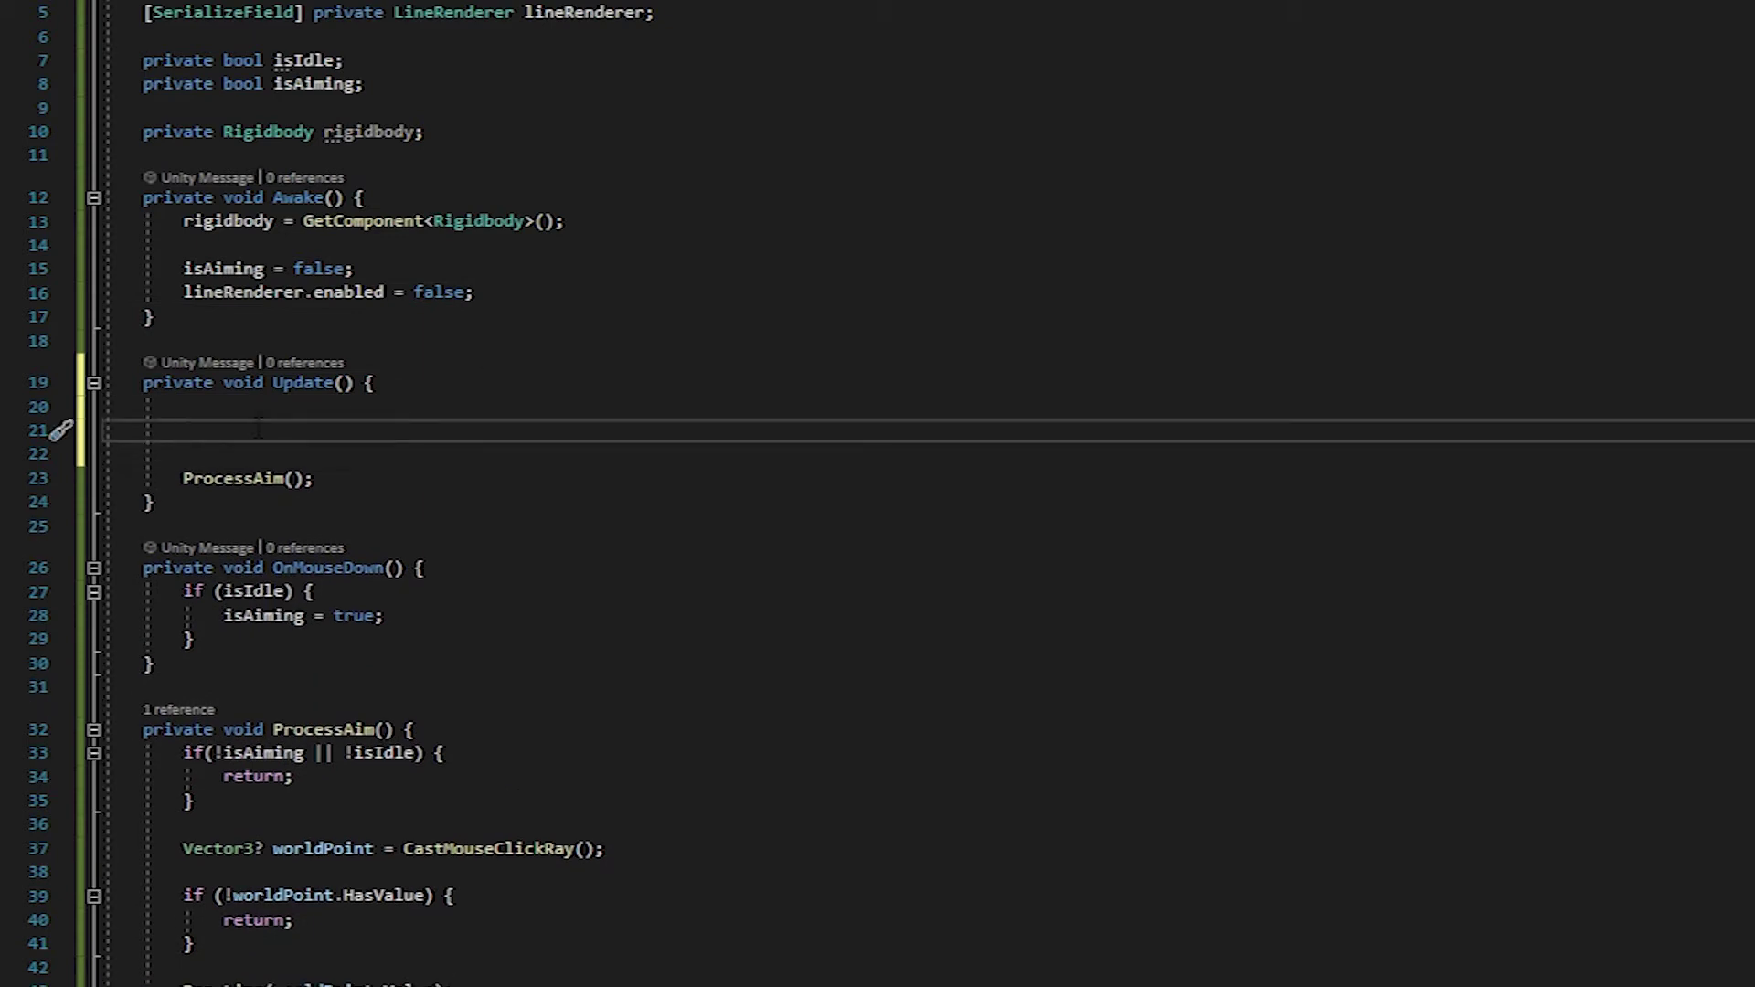
pyautogui.write('if(ri')
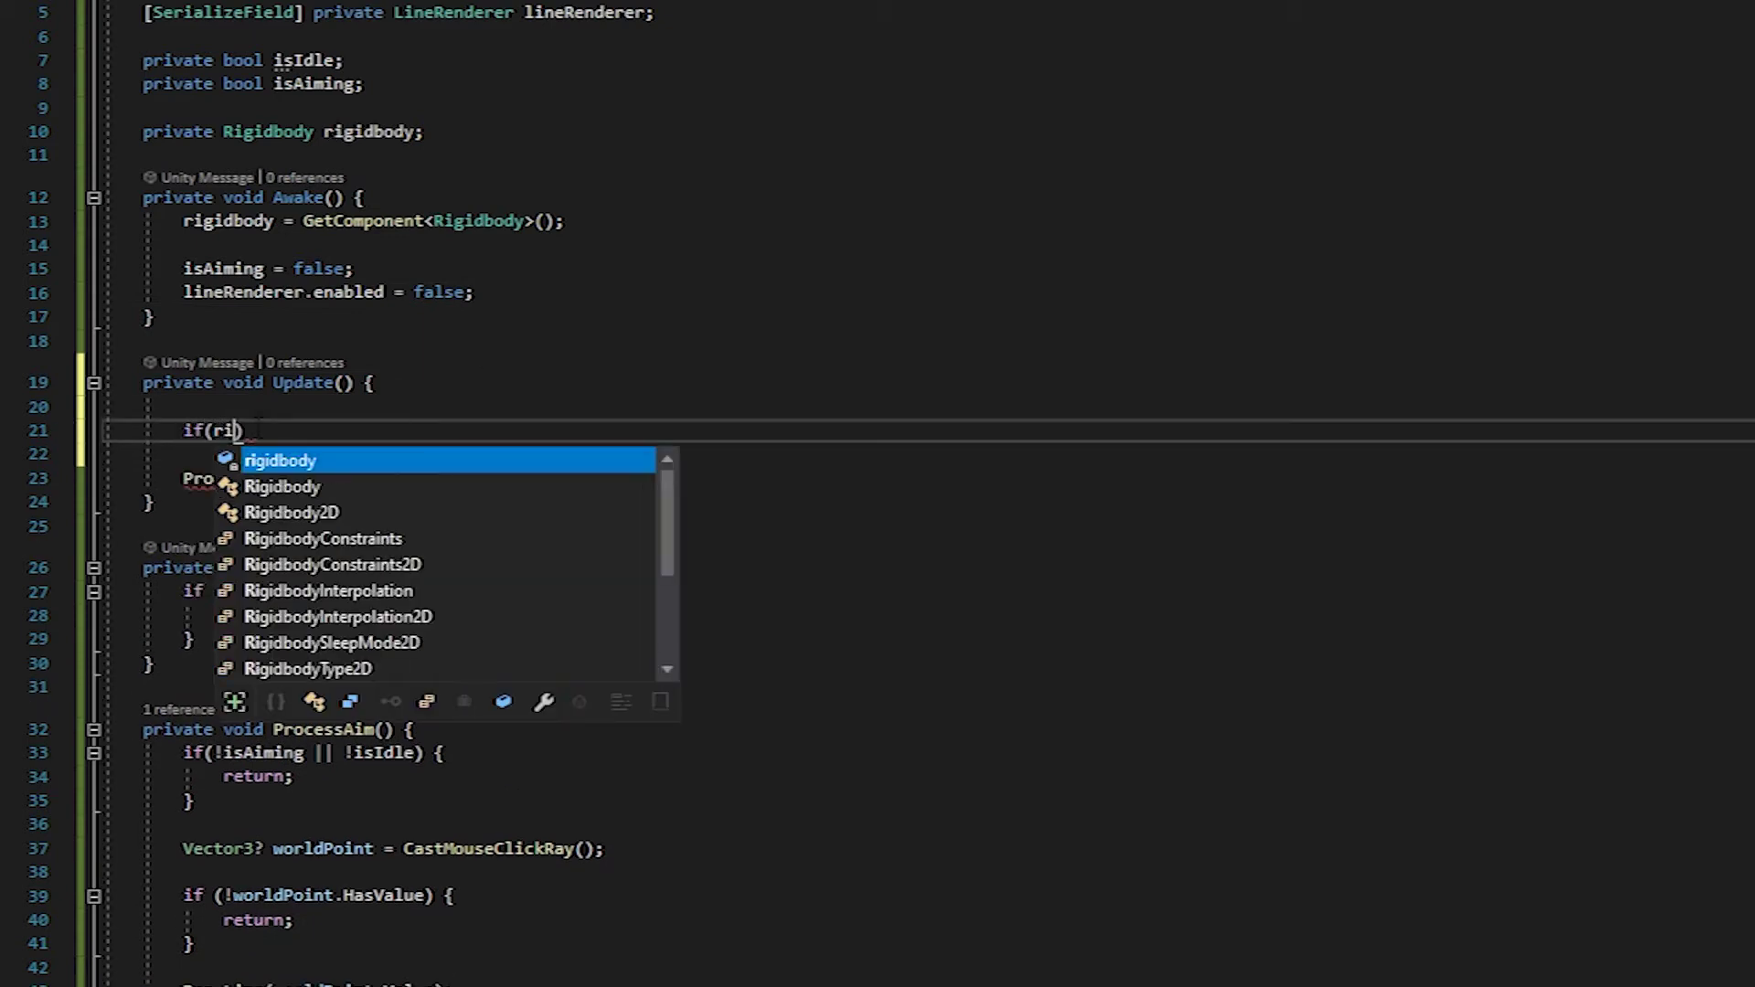
pyautogui.press('Tab')
pyautogui.write('.ve')
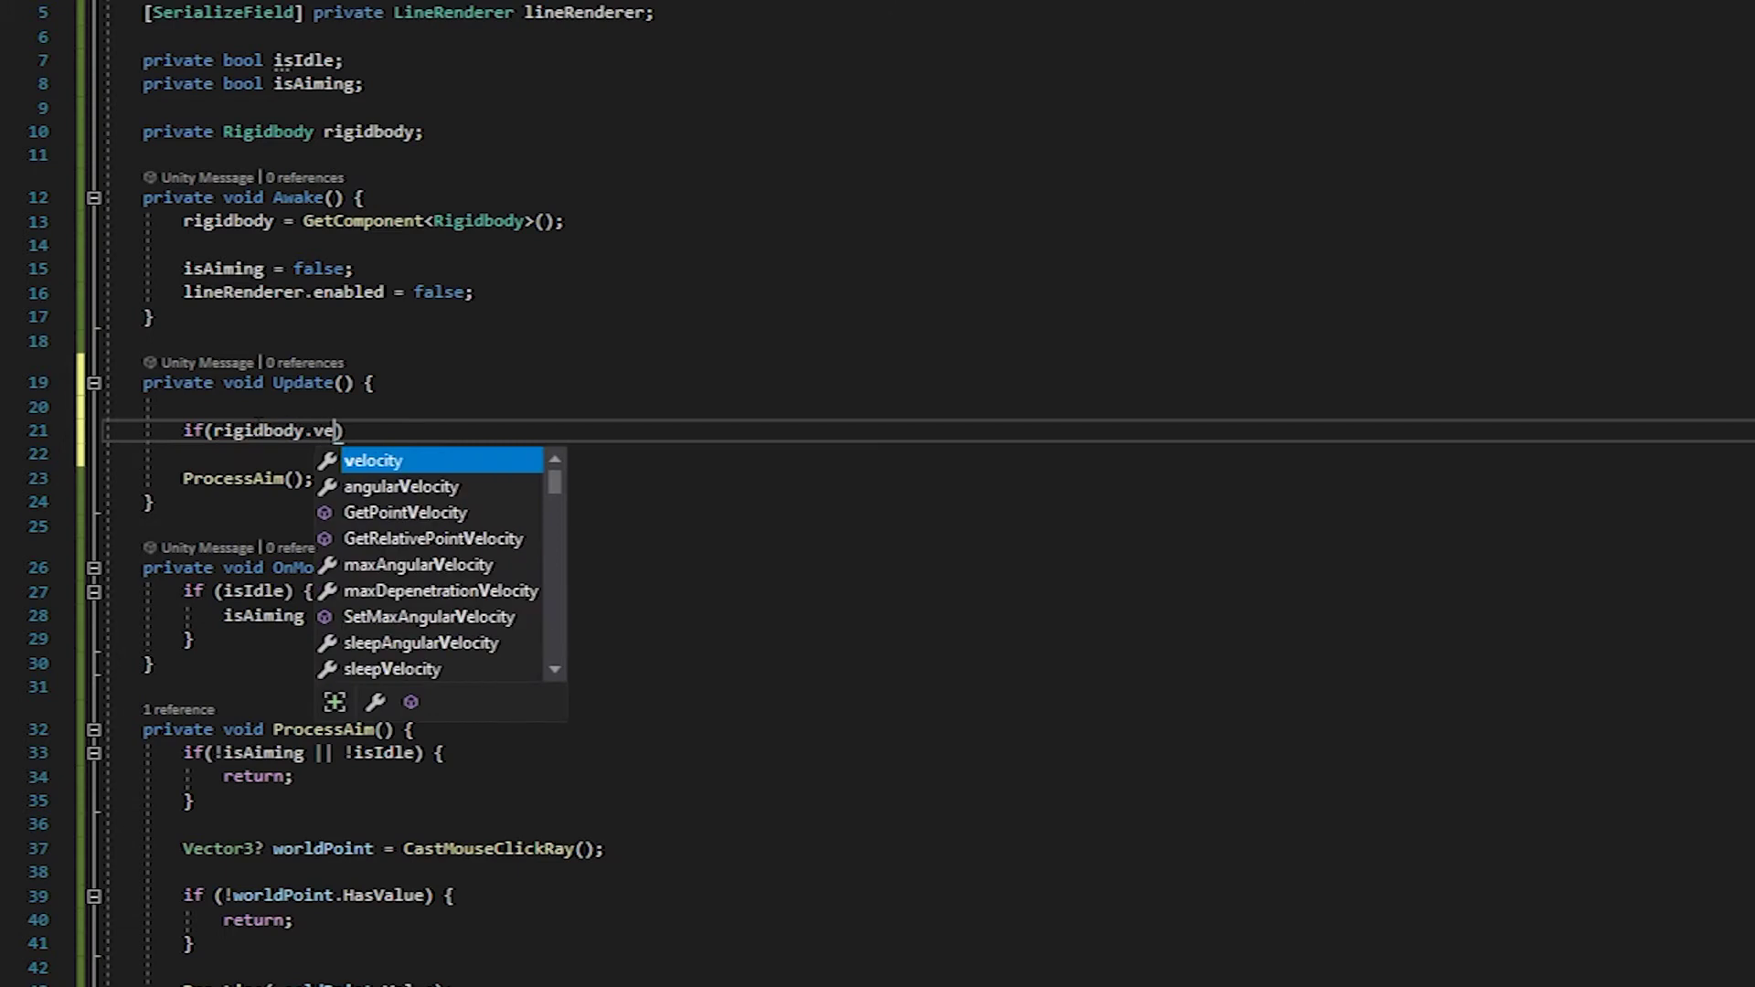
pyautogui.press('Tab')
pyautogui.write('.ma')
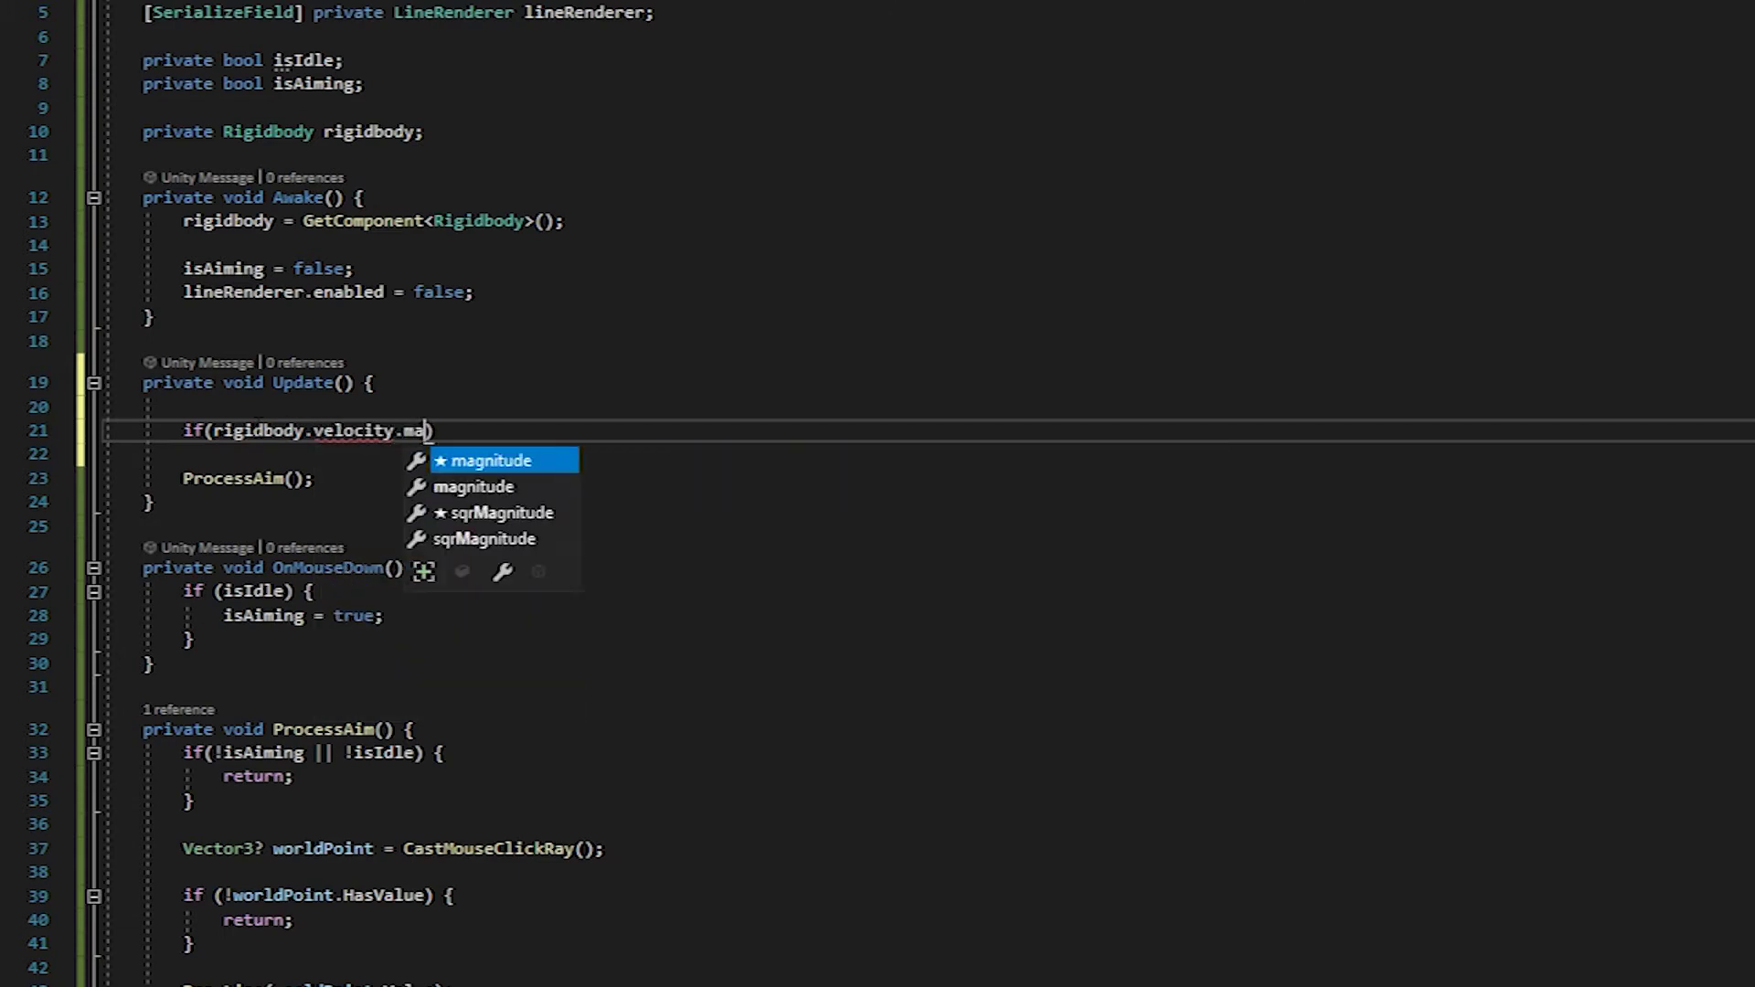
pyautogui.press('Tab')
pyautogui.write('<')
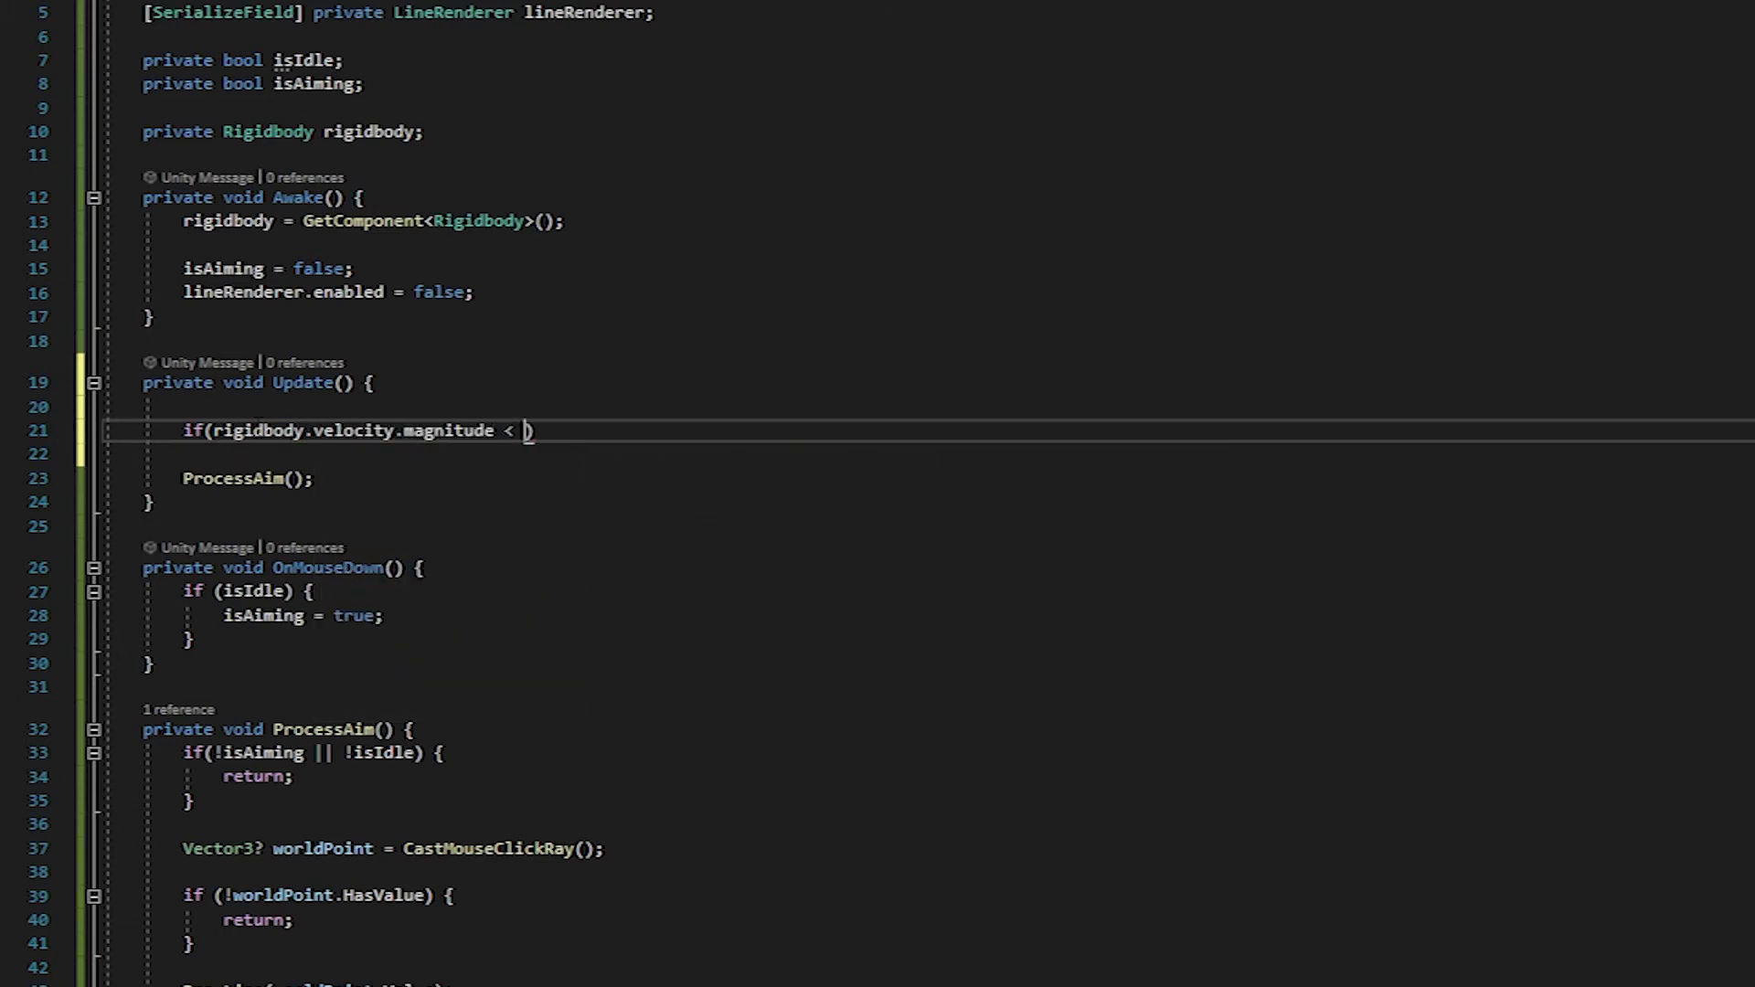
pyautogui.write(' stop')
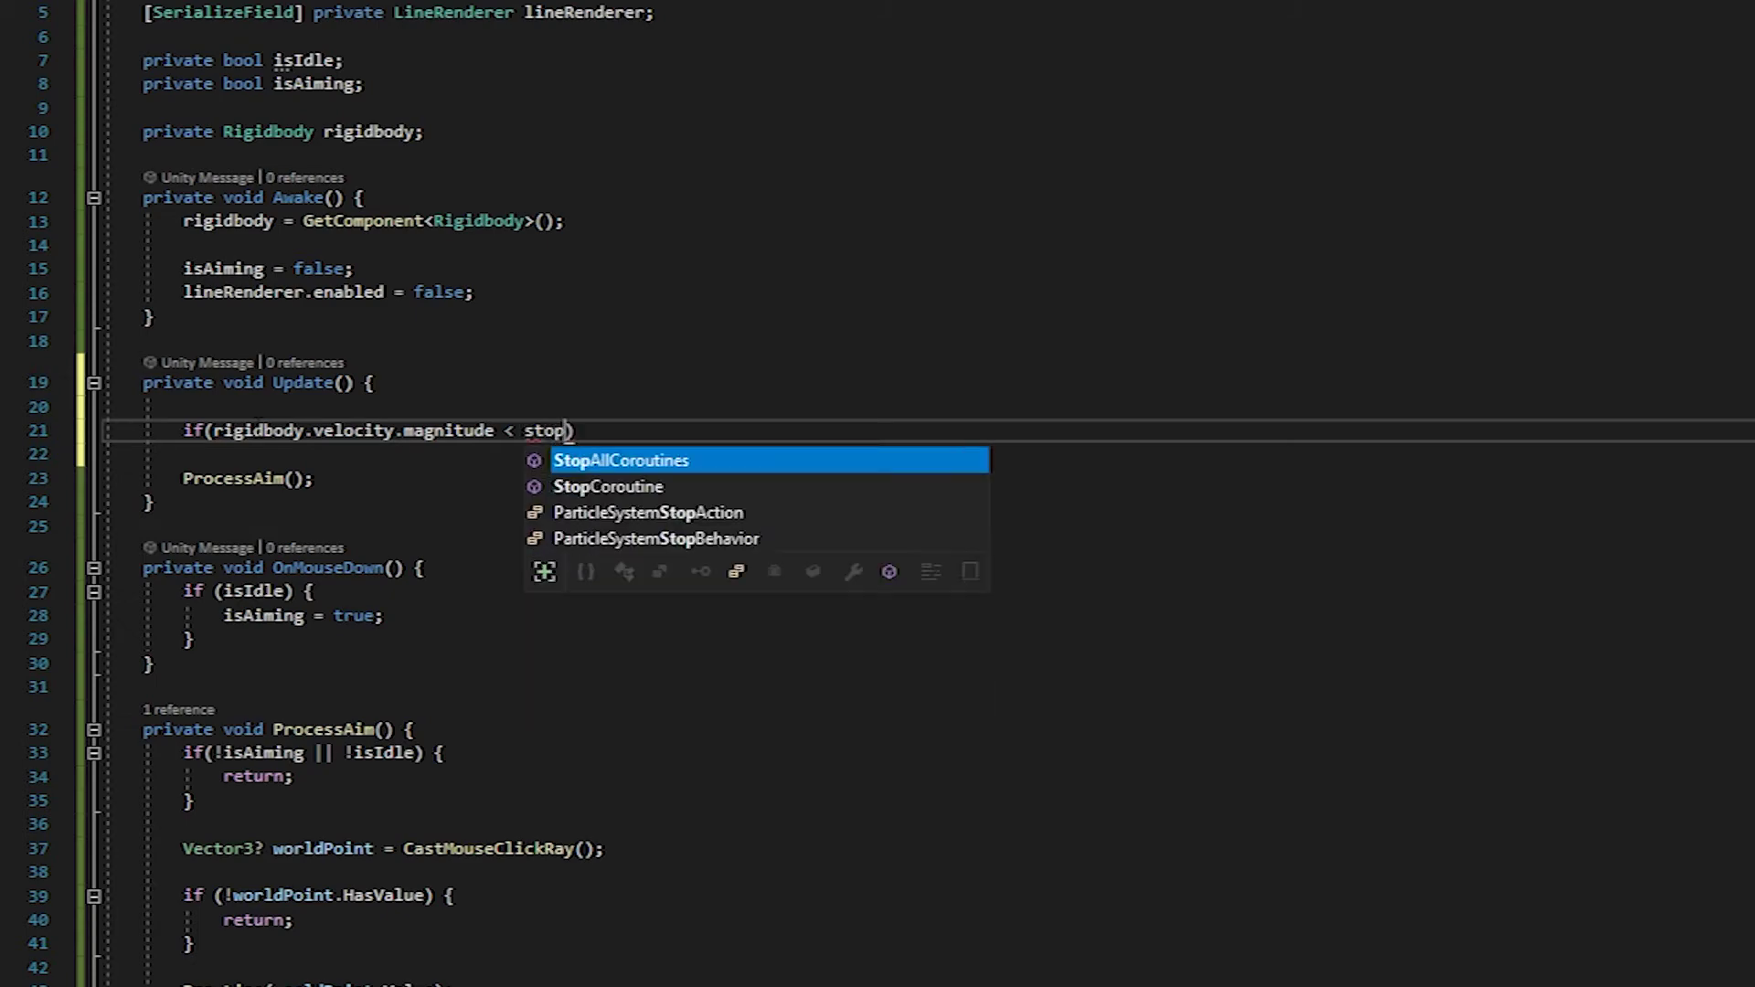
pyautogui.write('Velocity) {')
pyautogui.press('Return')
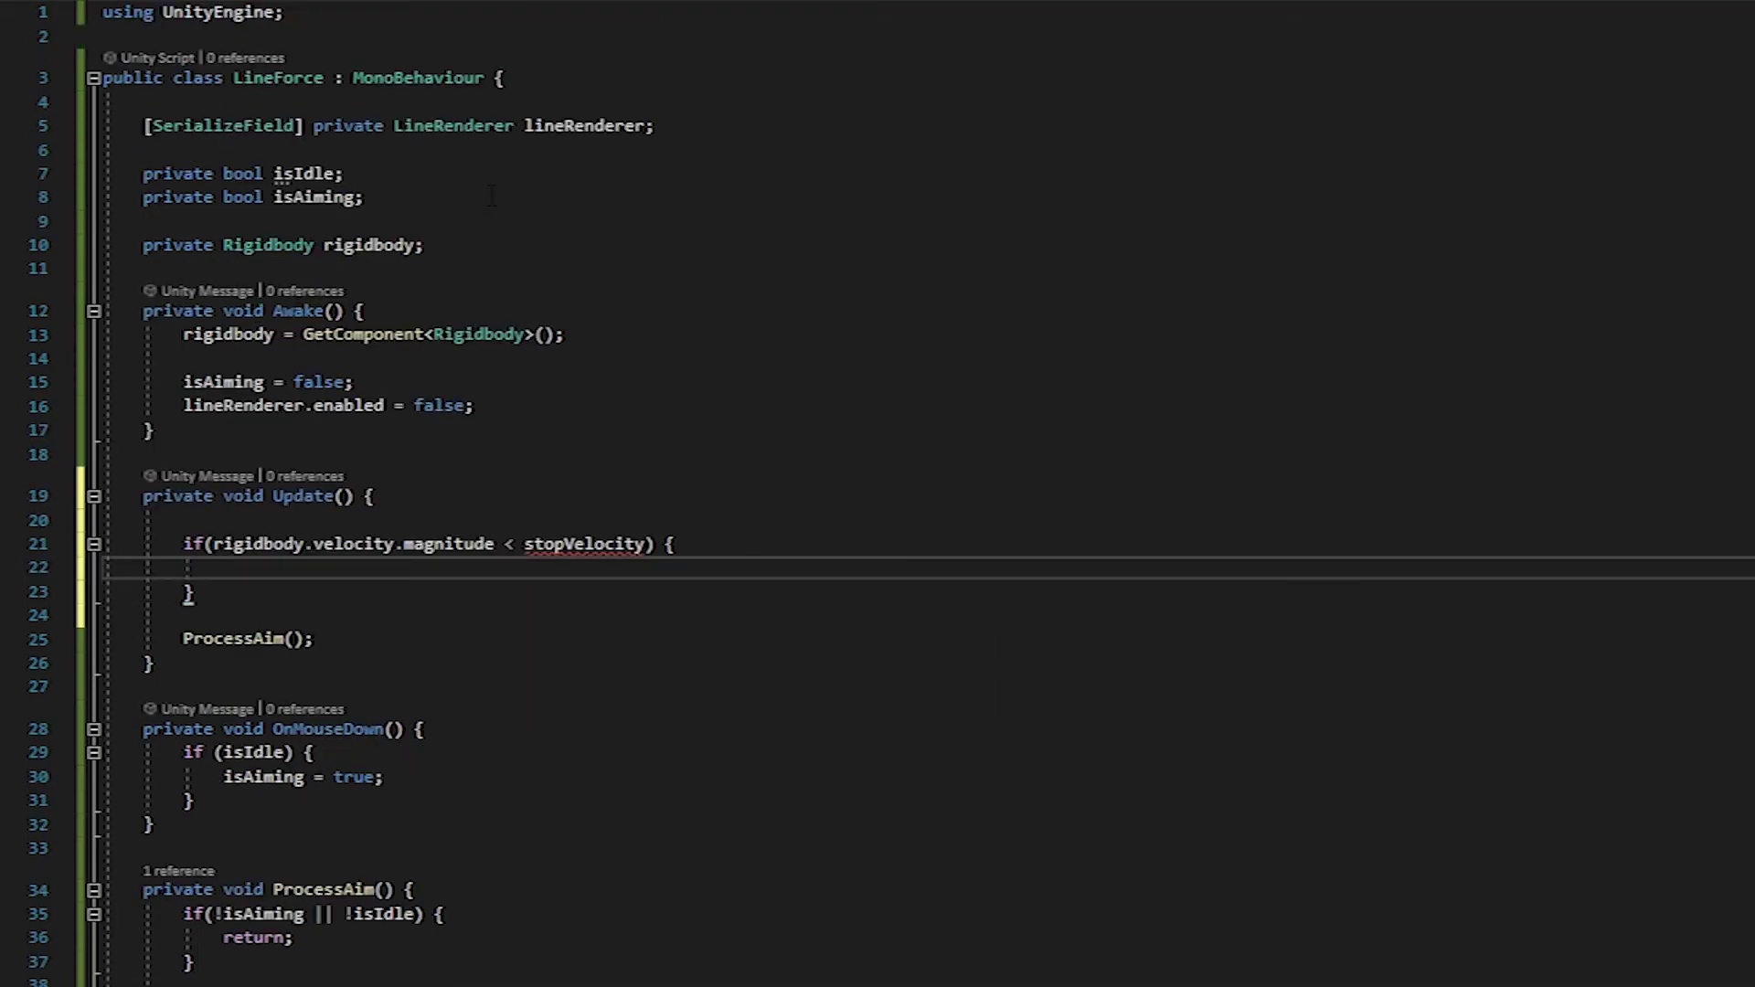
# - Declare [SerializeField] private float stopVelocity = .05f at the top of the class
pyautogui.press('Return')
pyautogui.write('private fl')
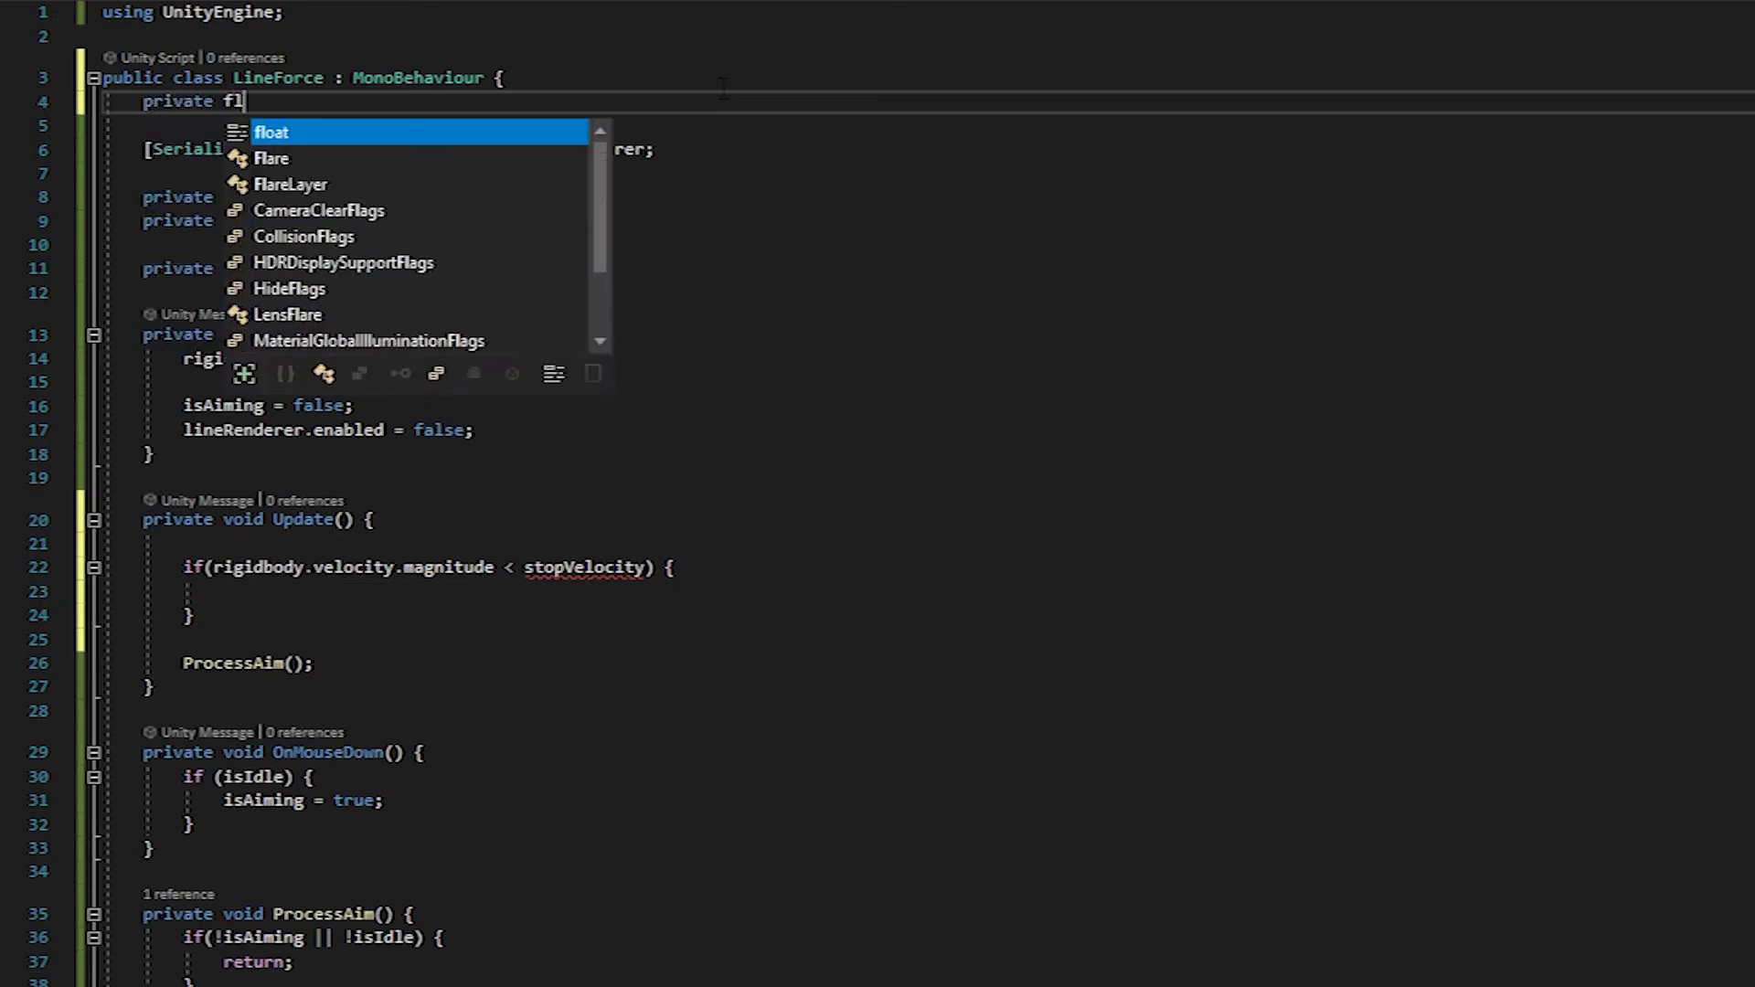
pyautogui.write('oat stopVe')
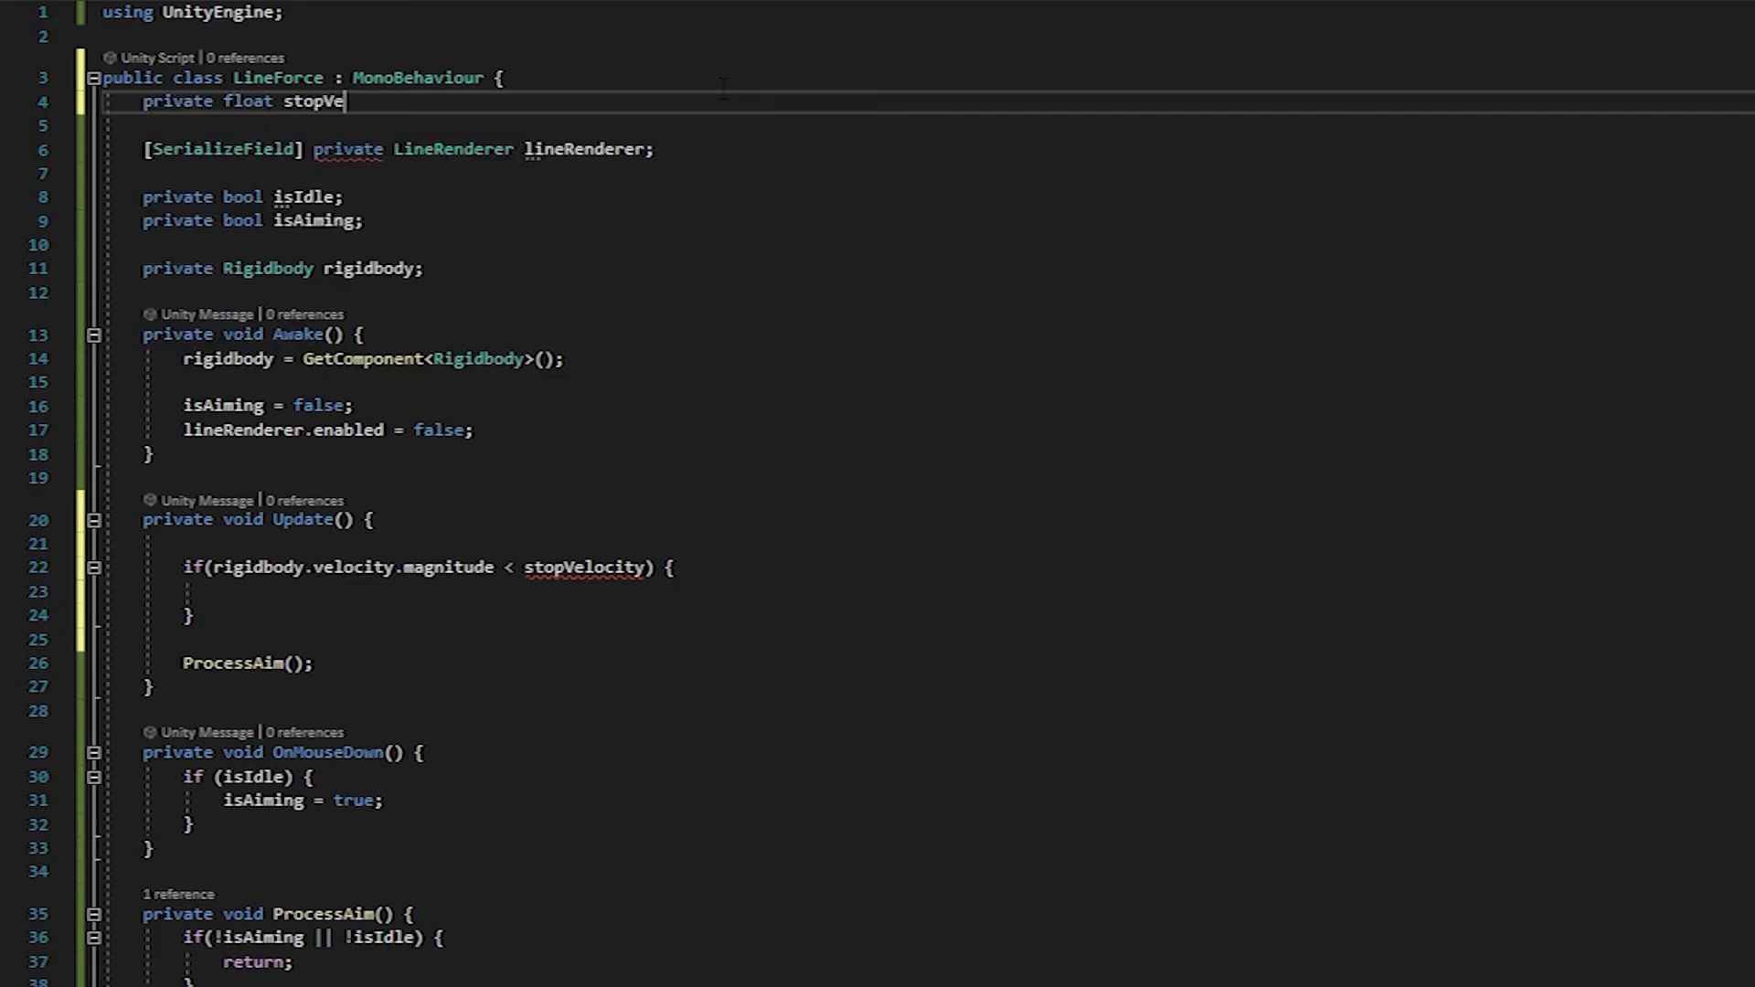
pyautogui.write('locity =')
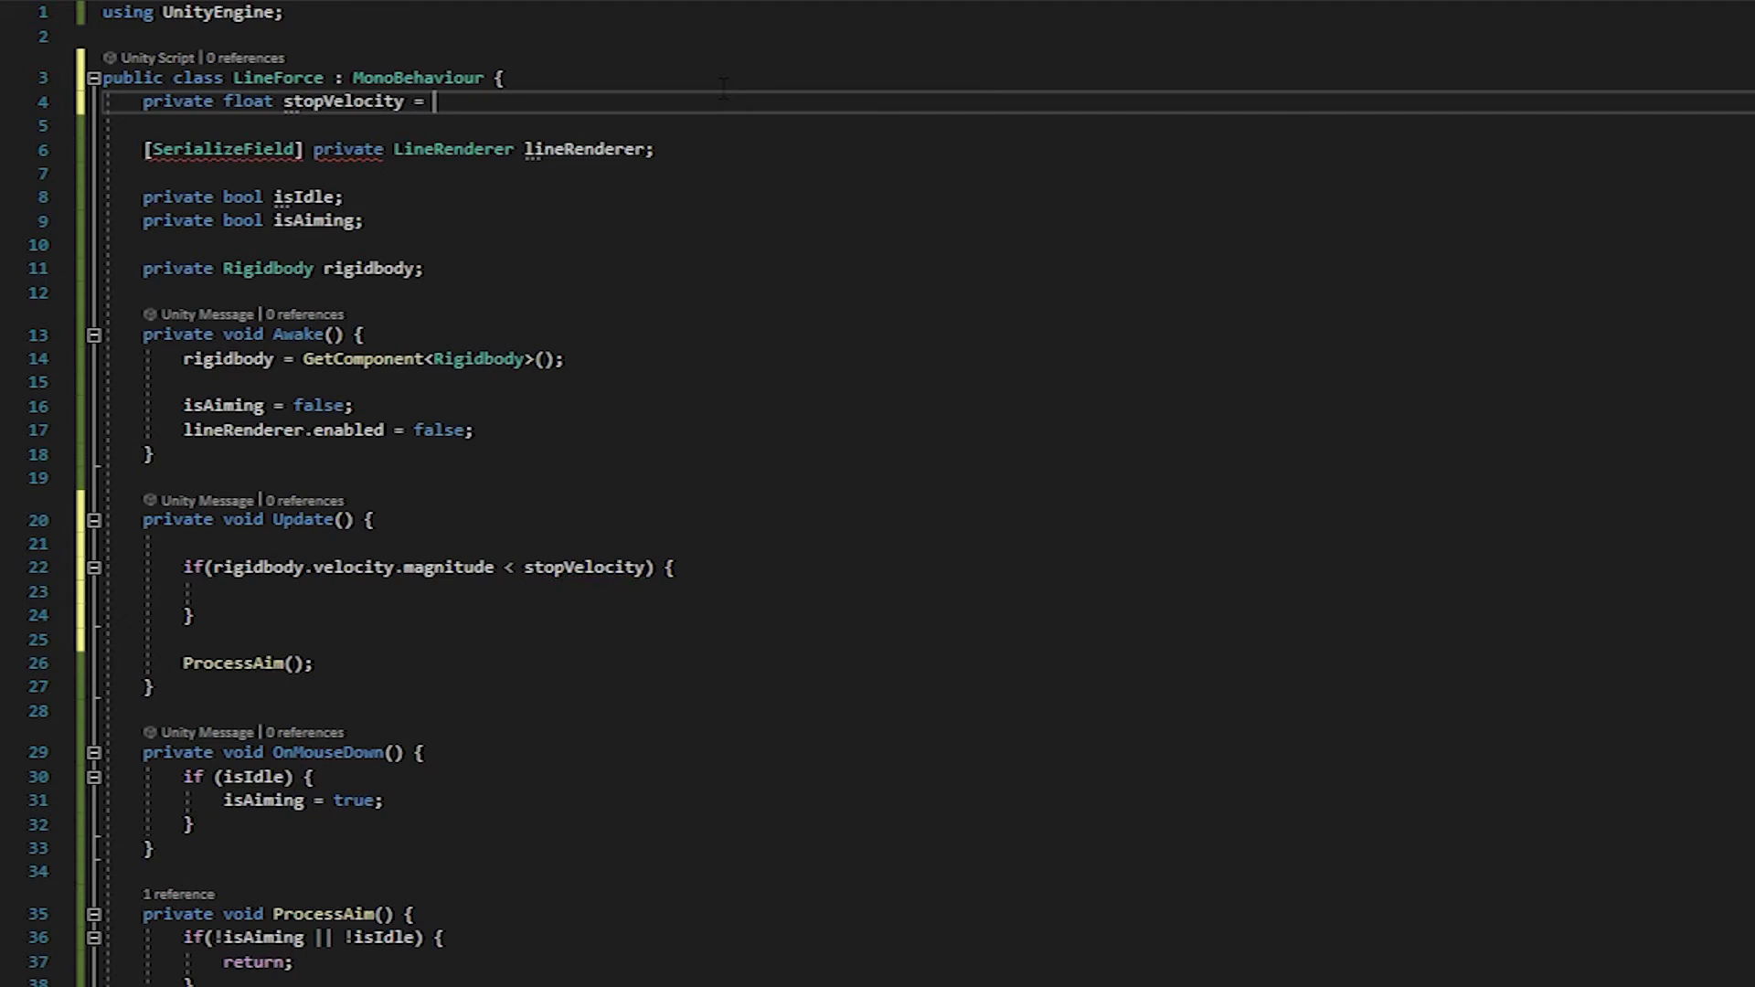
pyautogui.write('.0')
pyautogui.write('5f;')
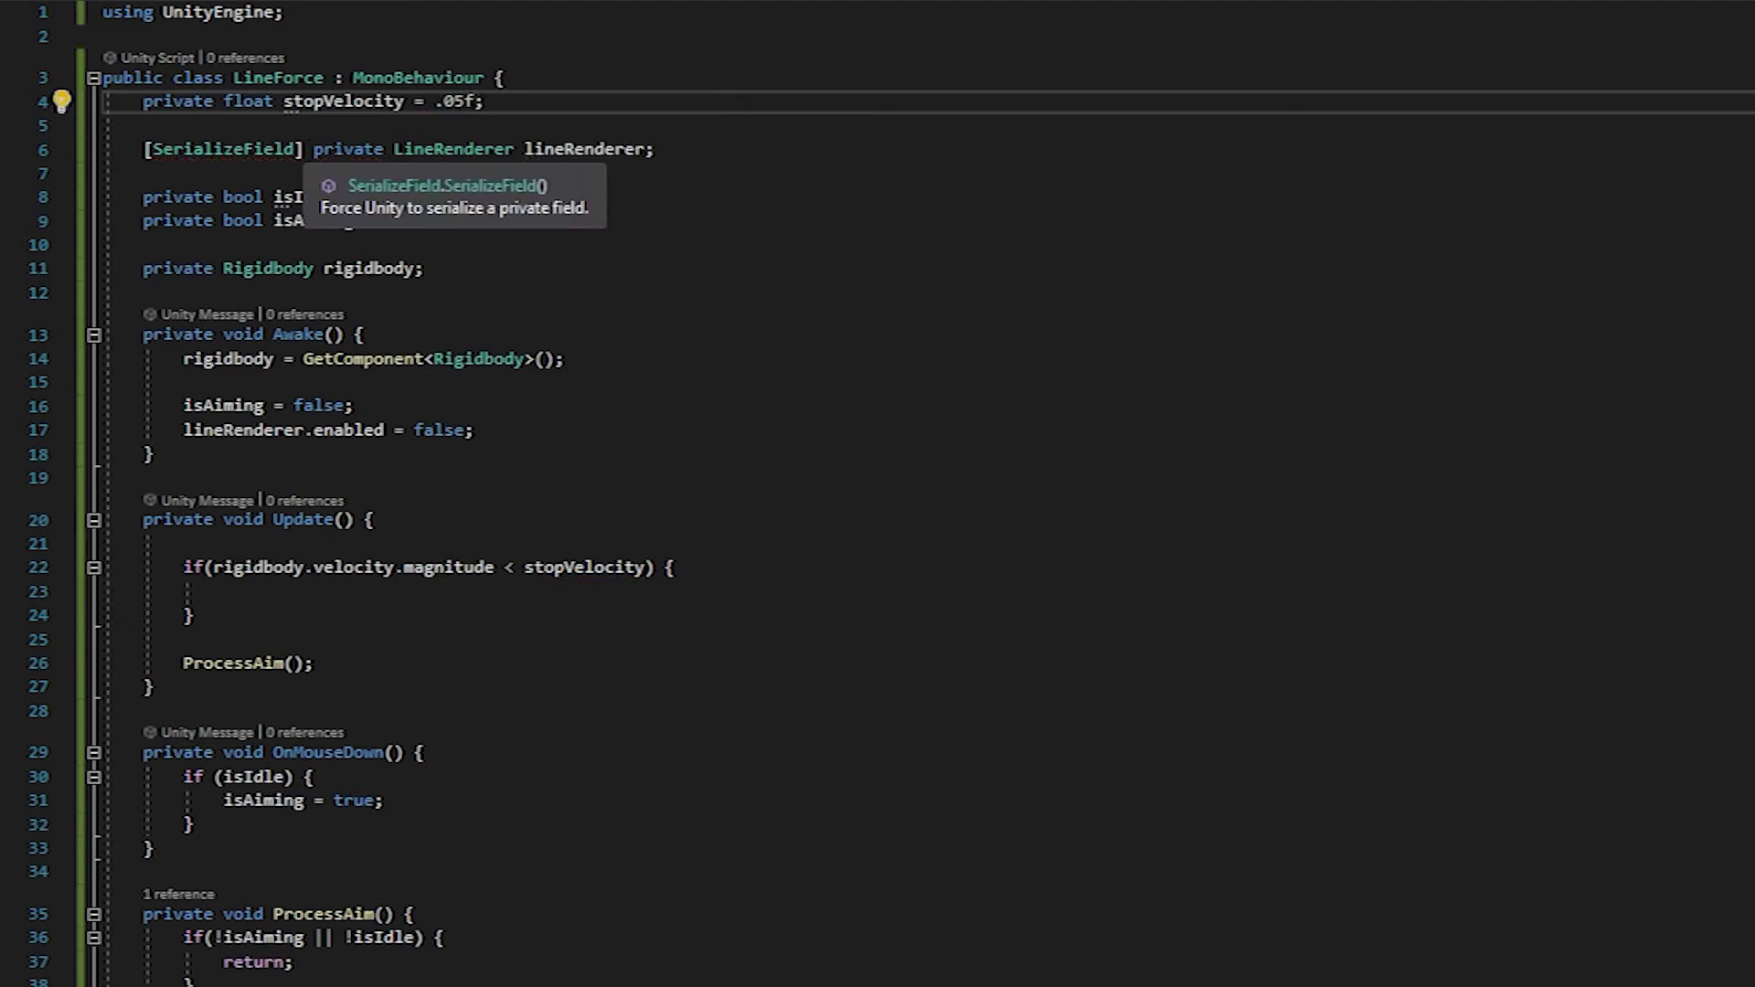
pyautogui.doubleClick(220, 148)
pyautogui.hotkey('shift', 'alt', '=')
pyautogui.hotkey('ctrl', 'c')
pyautogui.click(143, 101)
pyautogui.hotkey('ctrl', 'v')
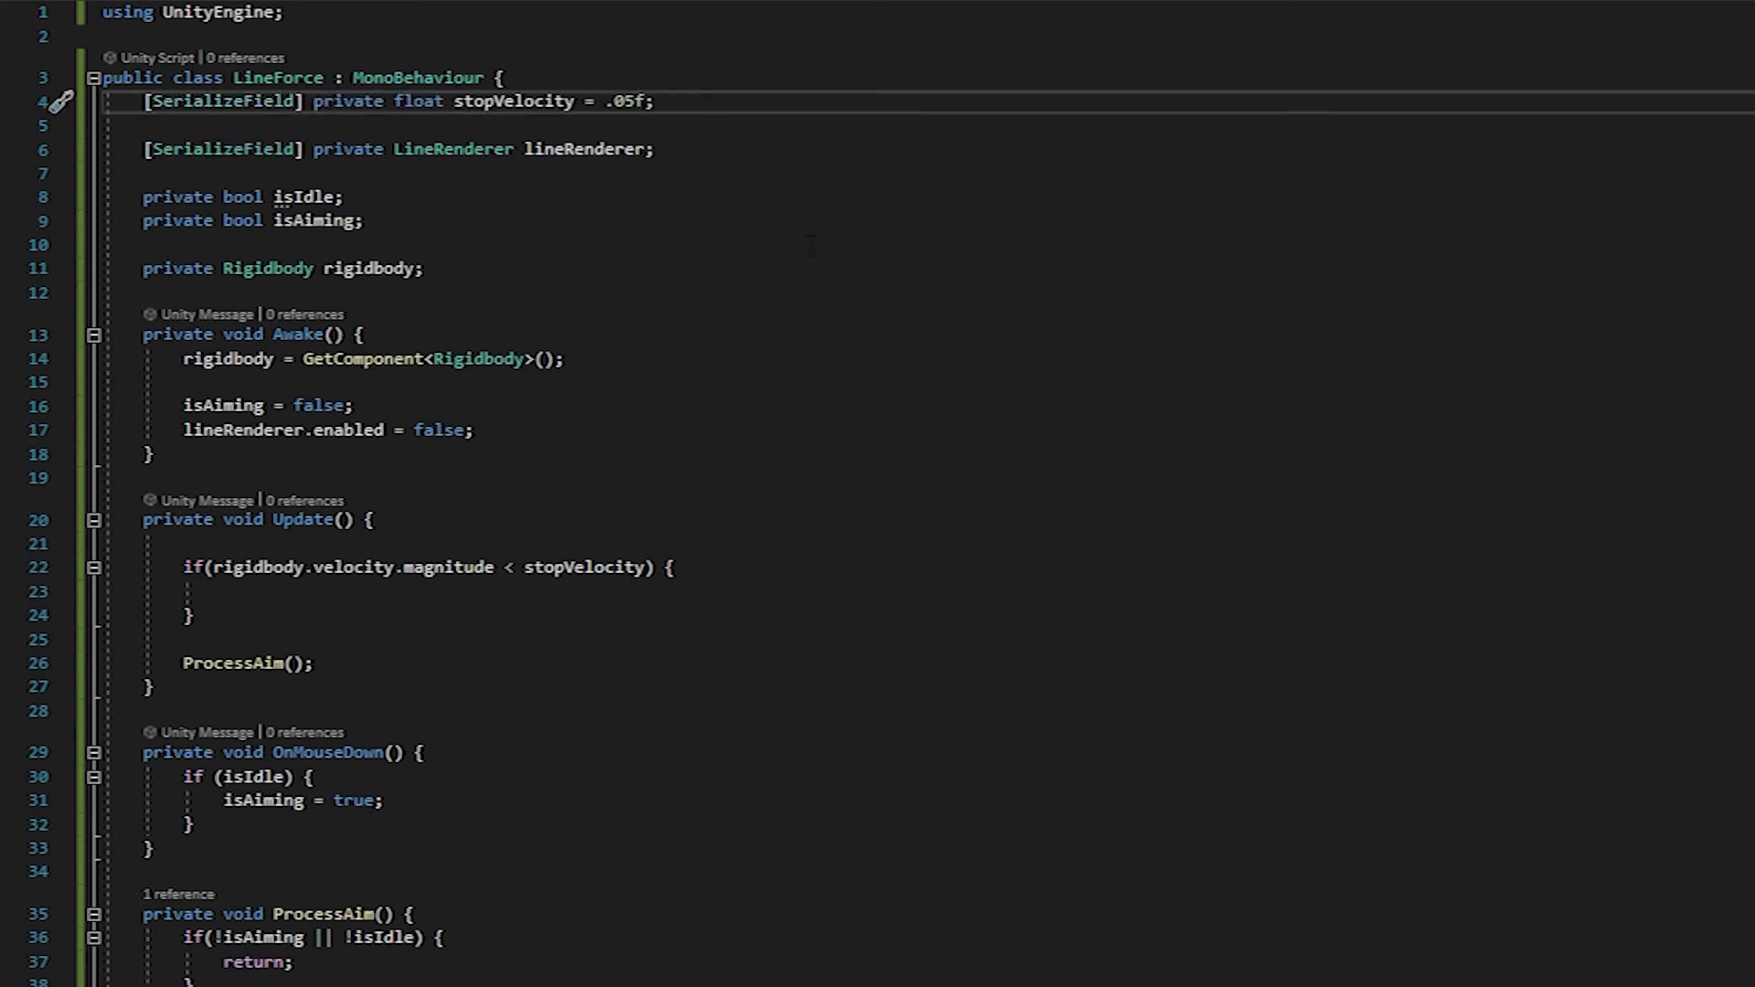
pyautogui.moveTo(645, 567); pyautogui.dragTo(214, 567)
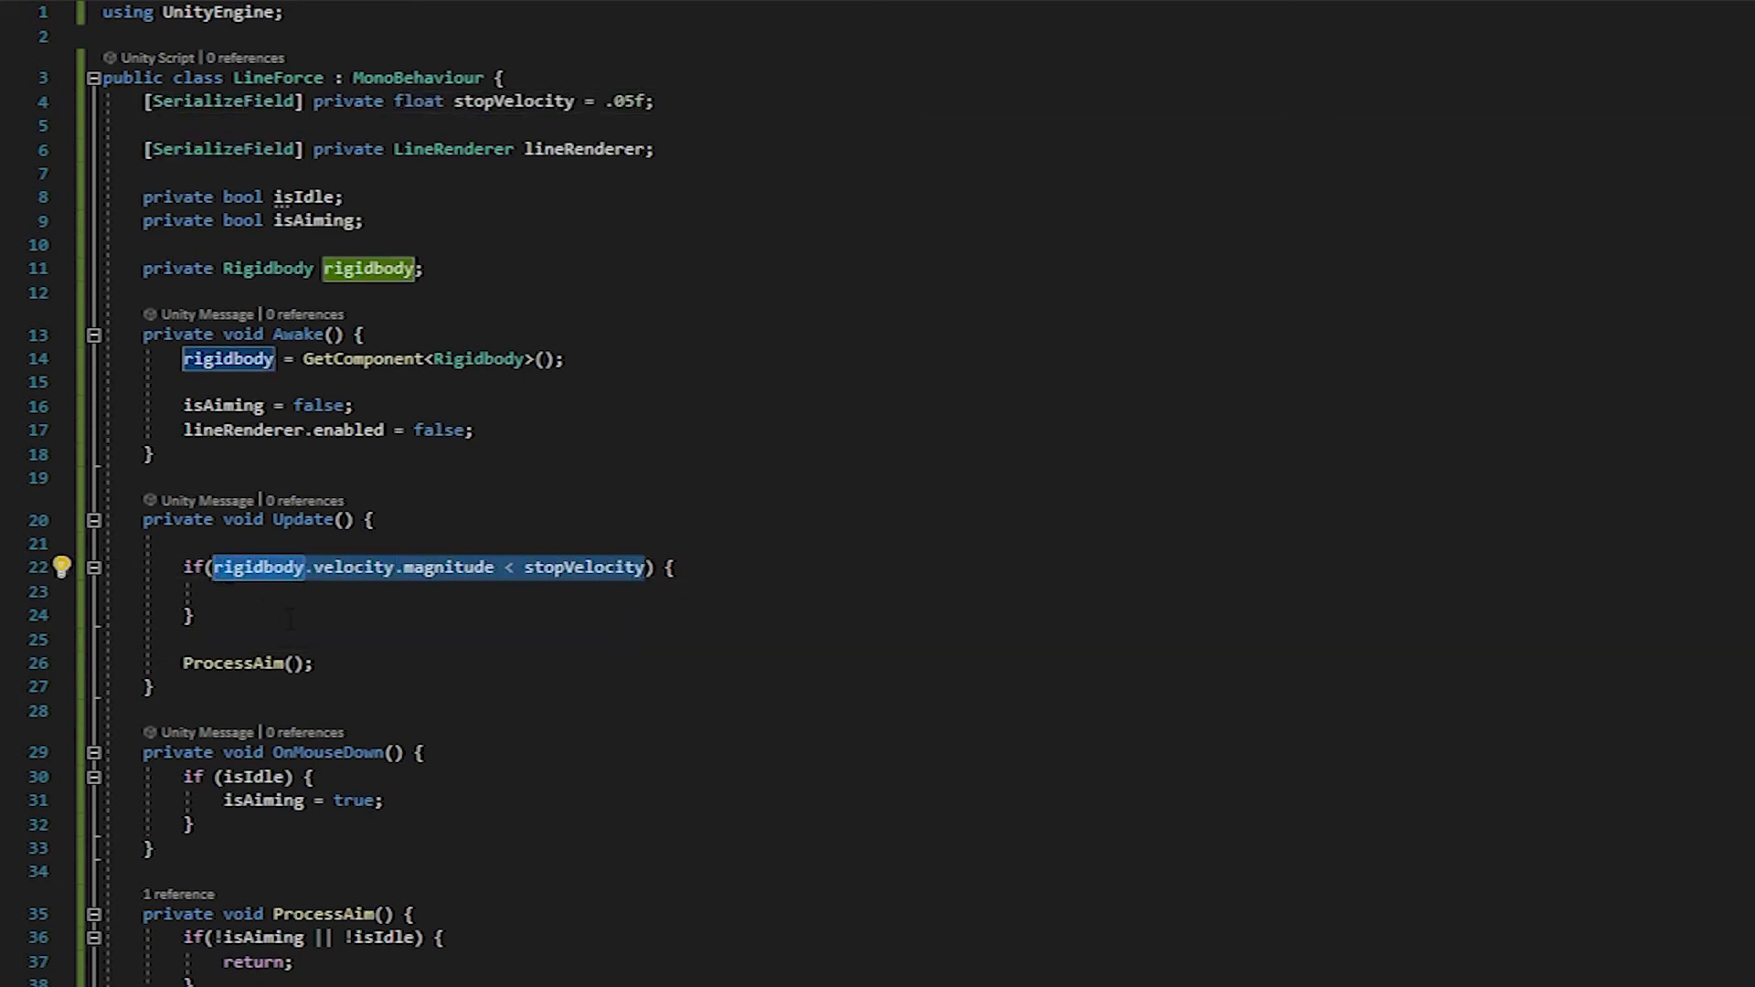
pyautogui.click(494, 591)
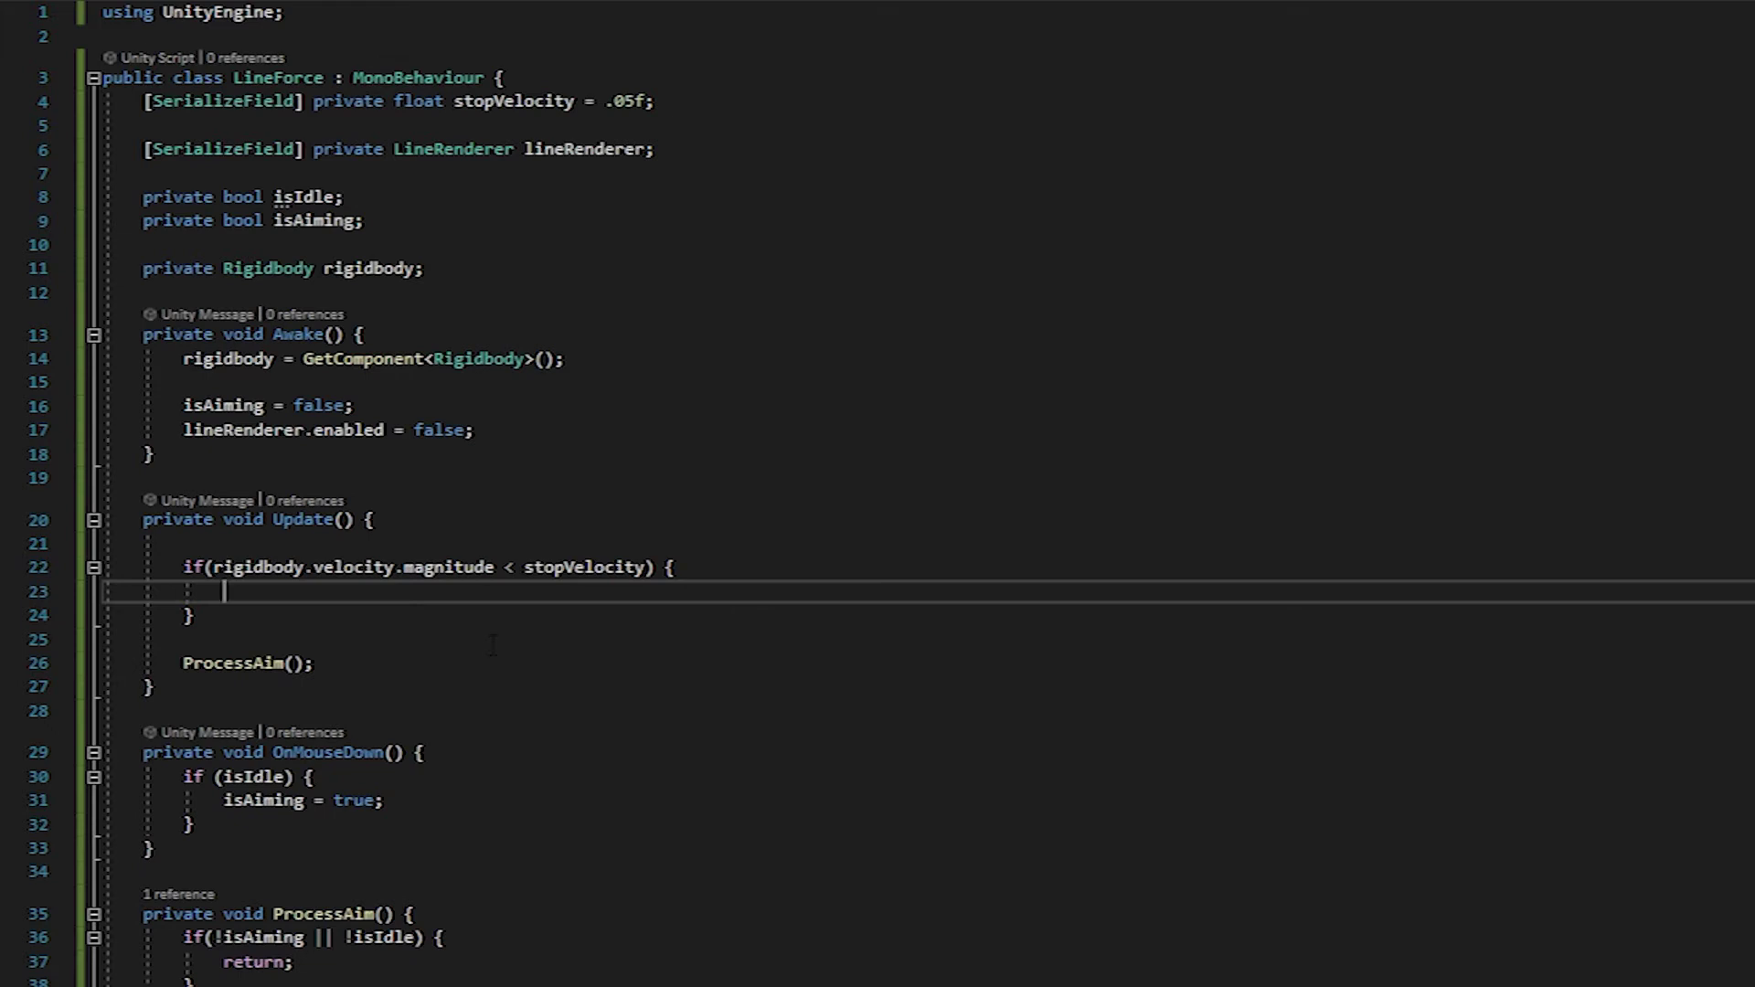
# - Call Stop() inside the if block and add a Stop method after DrawLine
pyautogui.press('BackSpace')
pyautogui.write('Stop')
pyautogui.press('Tab')
pyautogui.write('()')
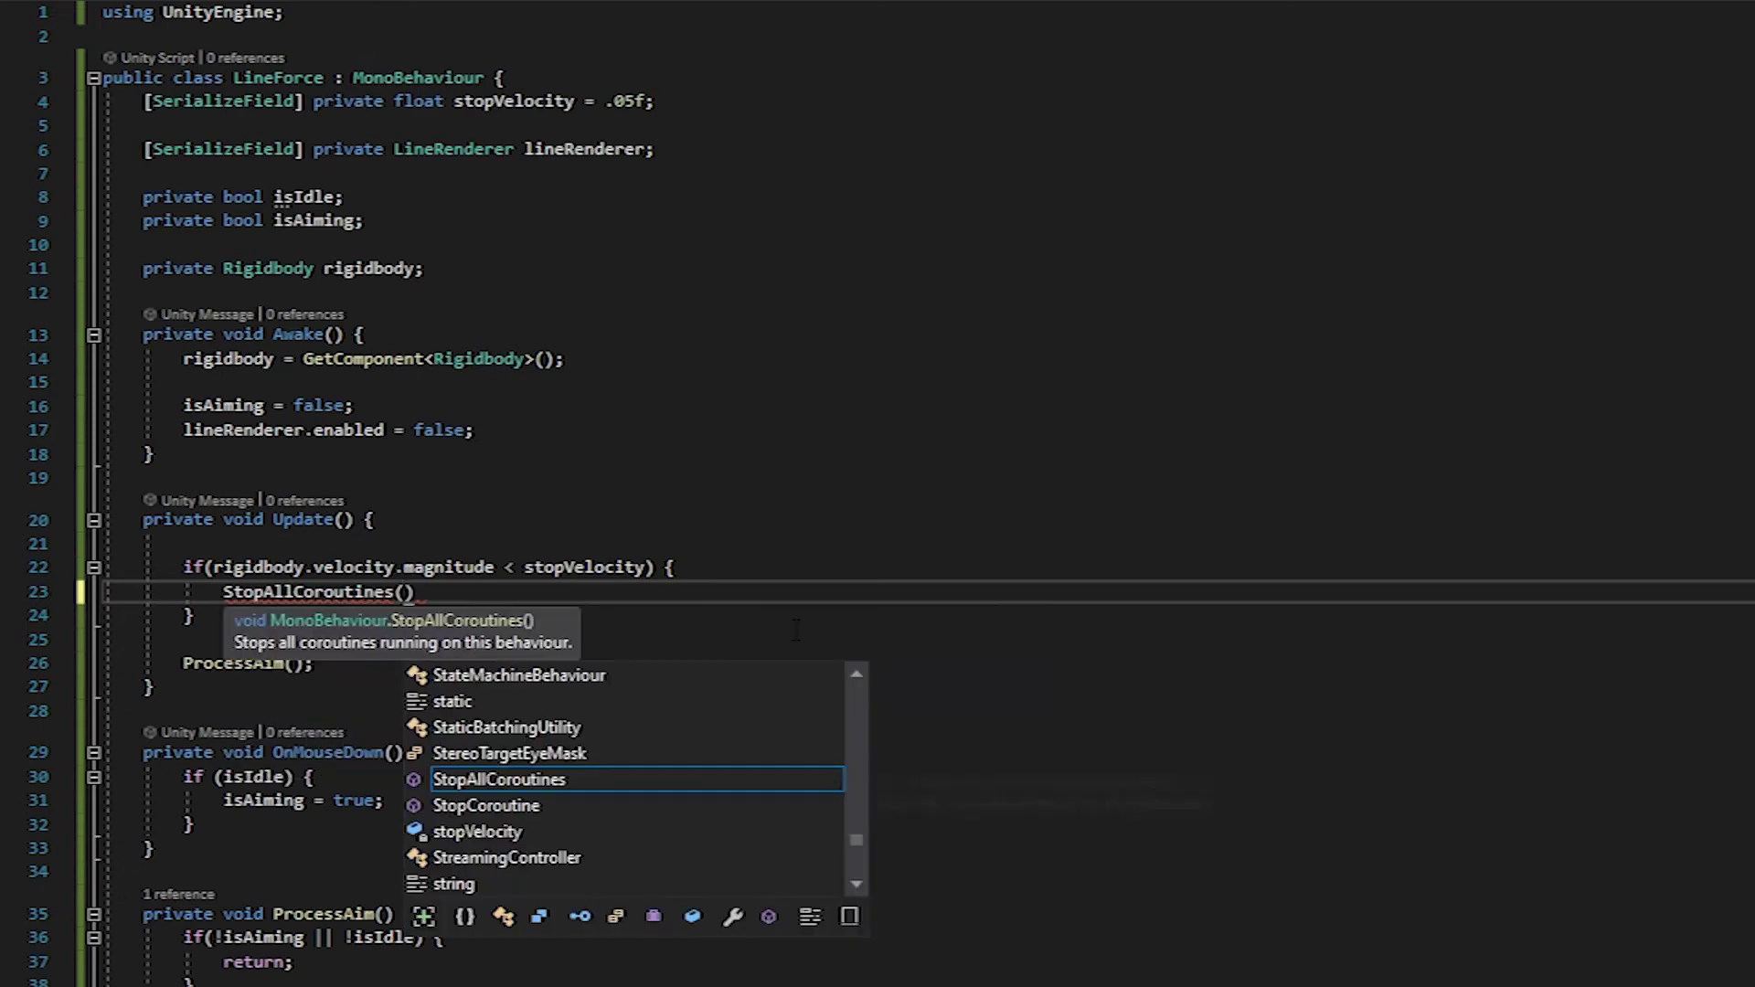
pyautogui.hotkey('ctrl', 'z')
pyautogui.write('();')
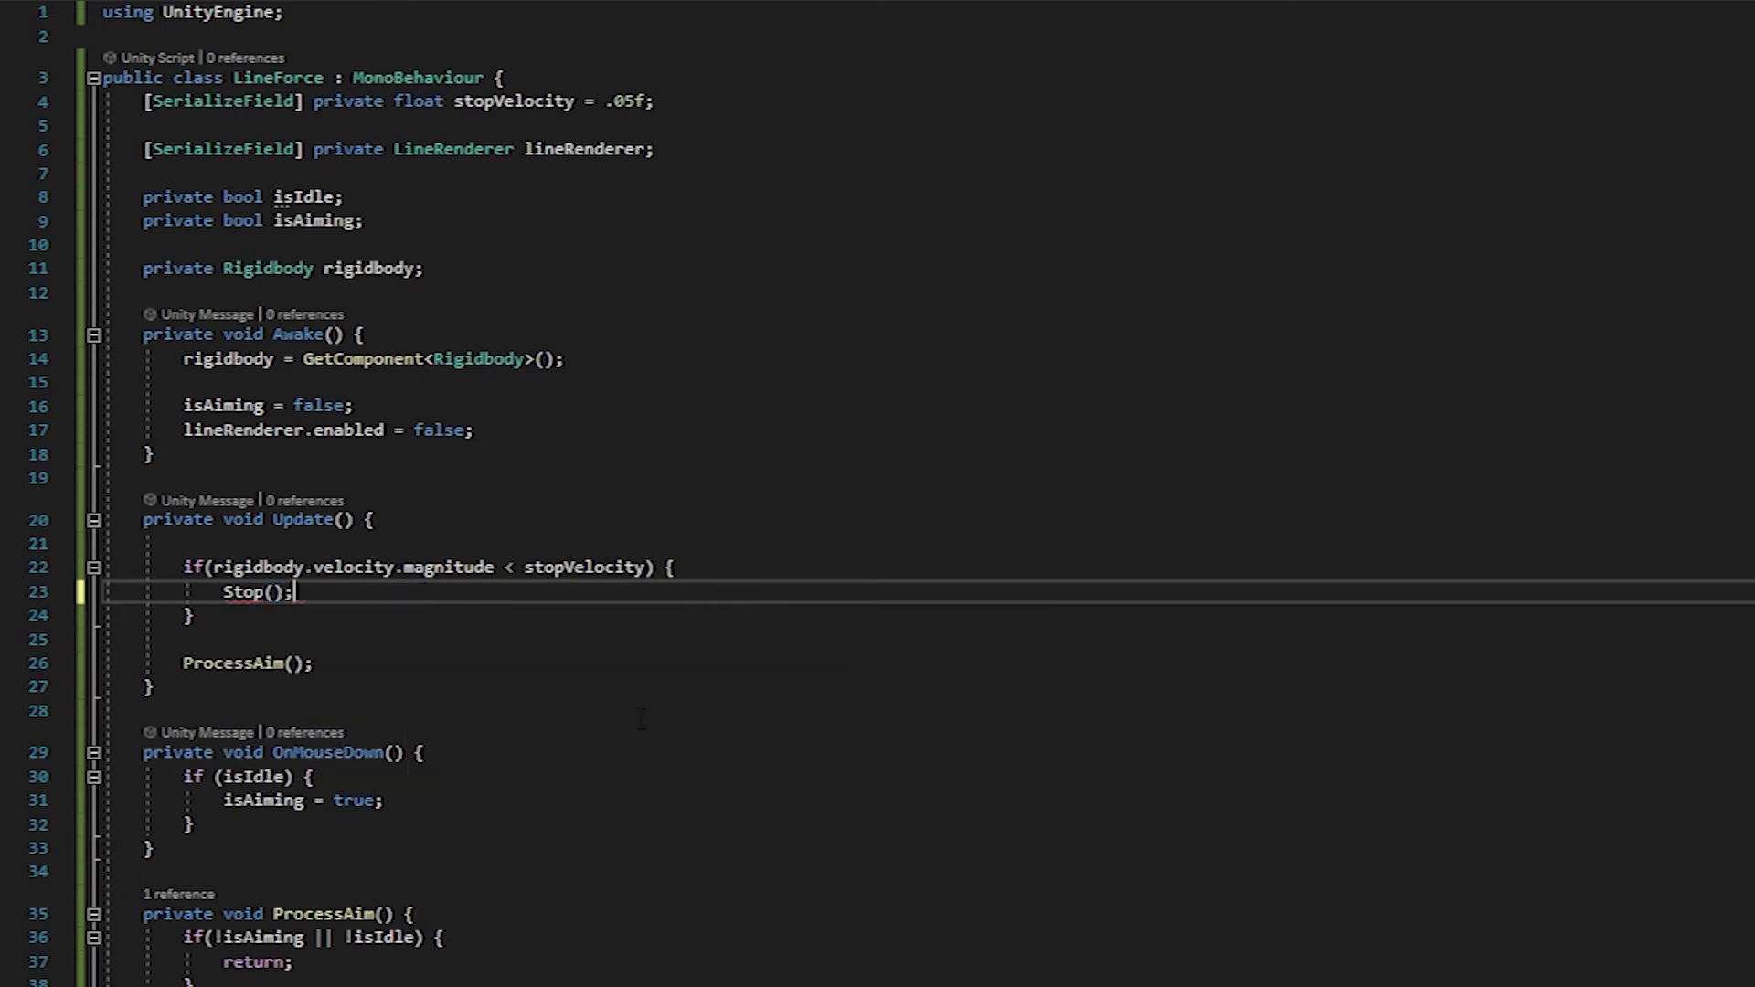
pyautogui.scroll(-10, 878, 548)
pyautogui.scroll(3, 879, 549)
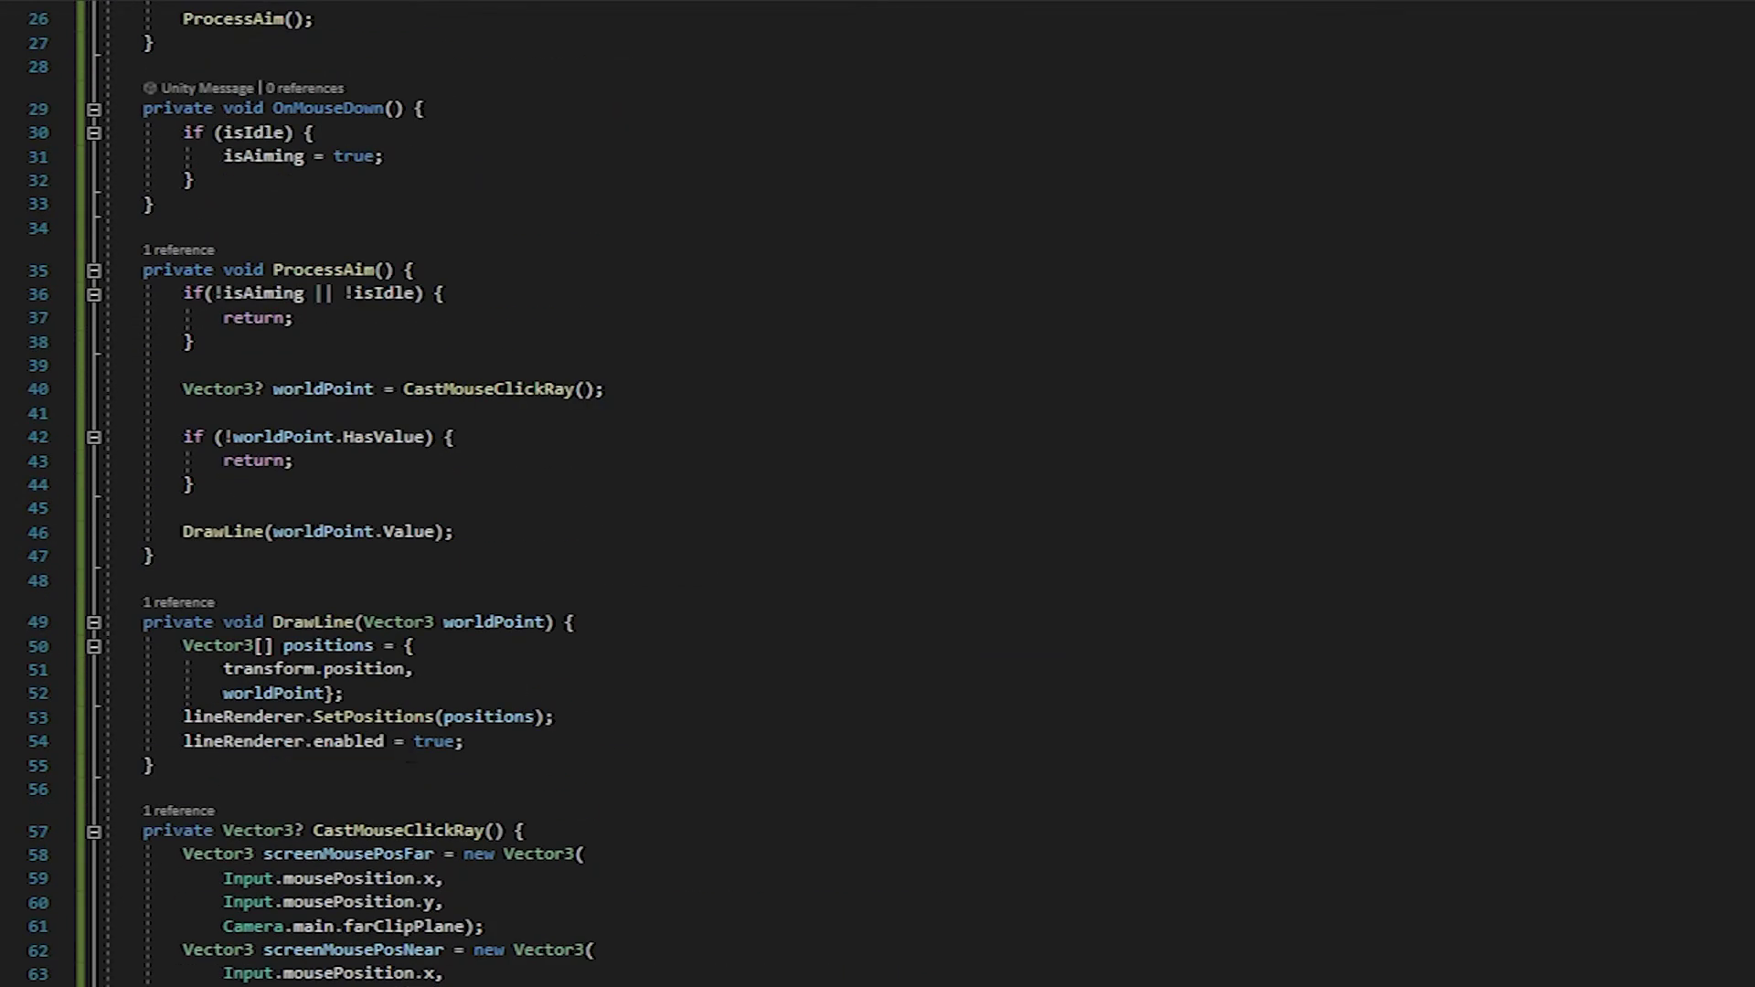
pyautogui.scroll(-3, 879, 549)
pyautogui.press('Return')
pyautogui.press('Return')
pyautogui.write('private ')
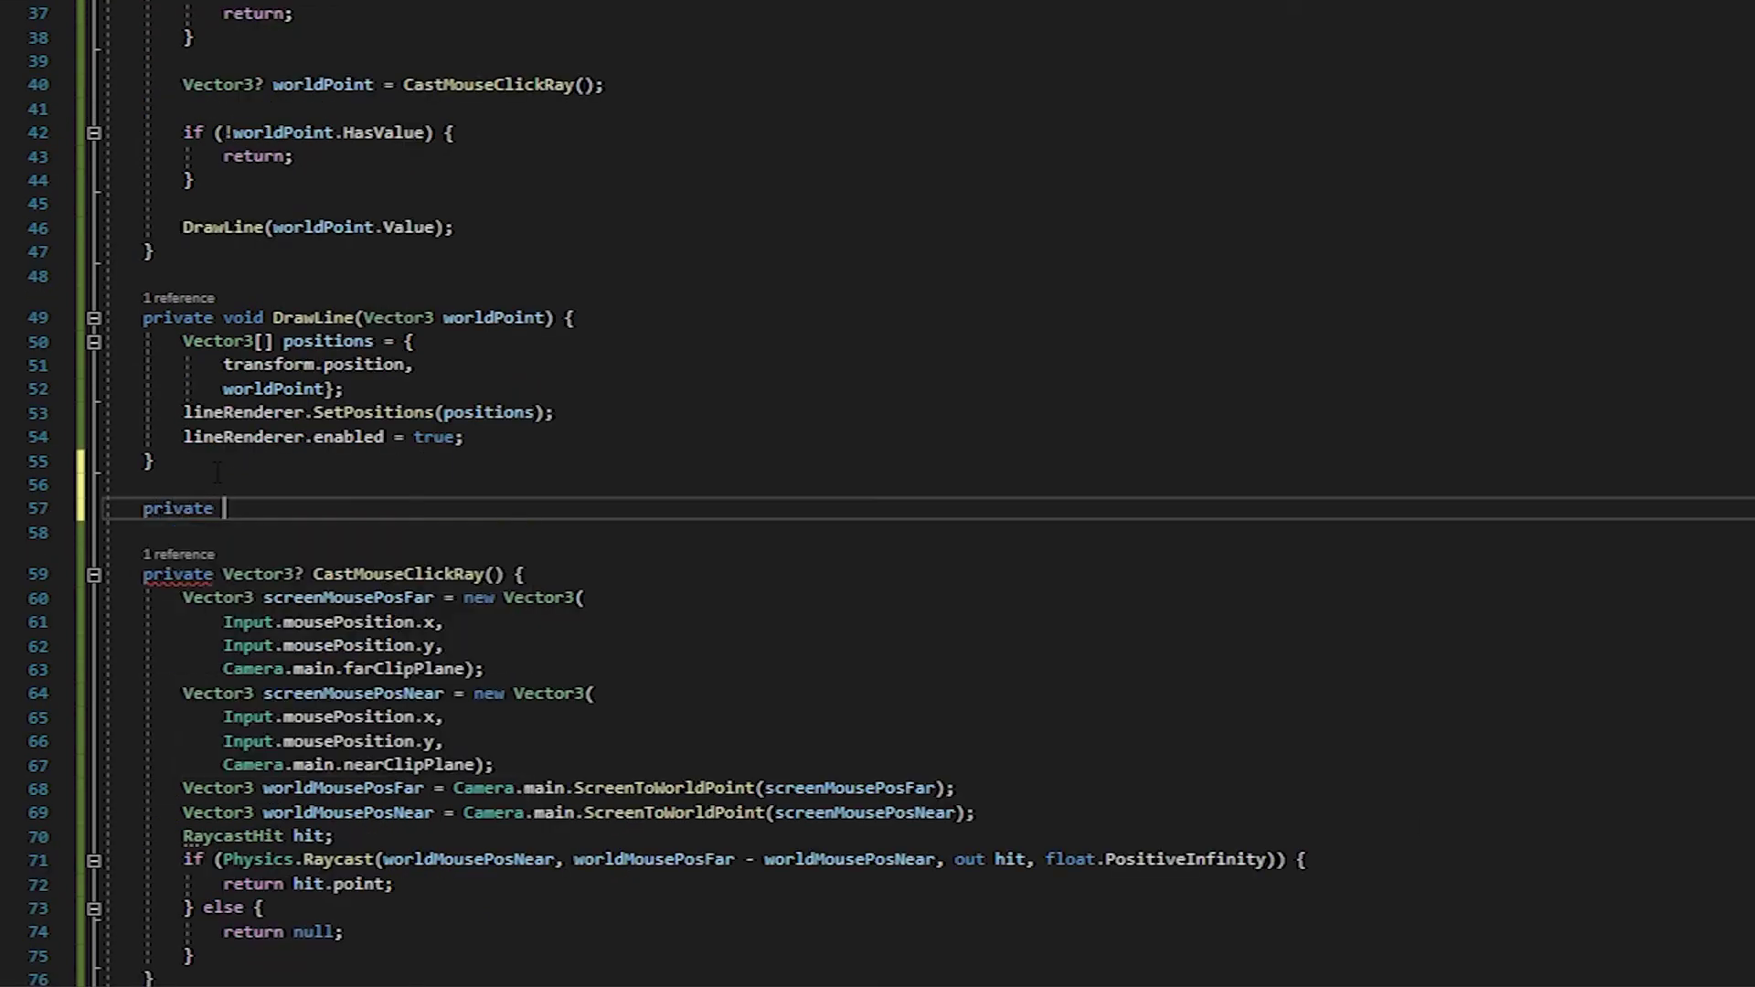
pyautogui.write('void St')
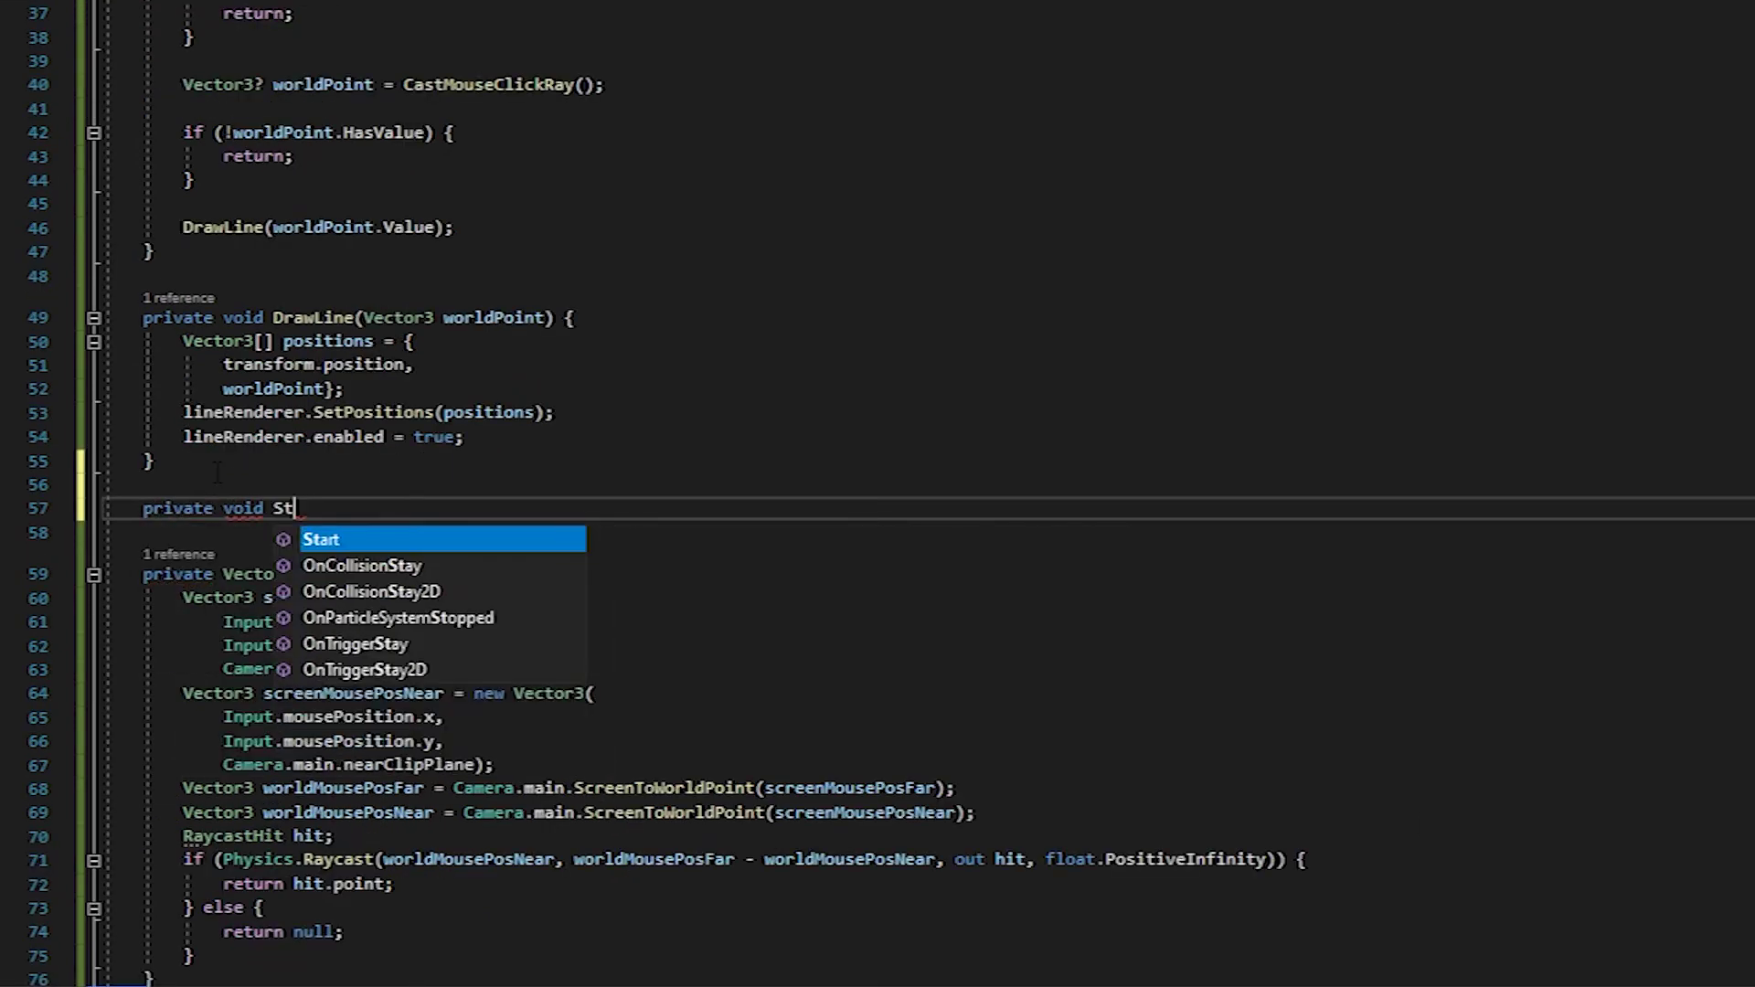
pyautogui.write('op() {')
pyautogui.press('Return')
pyautogui.write('ri')
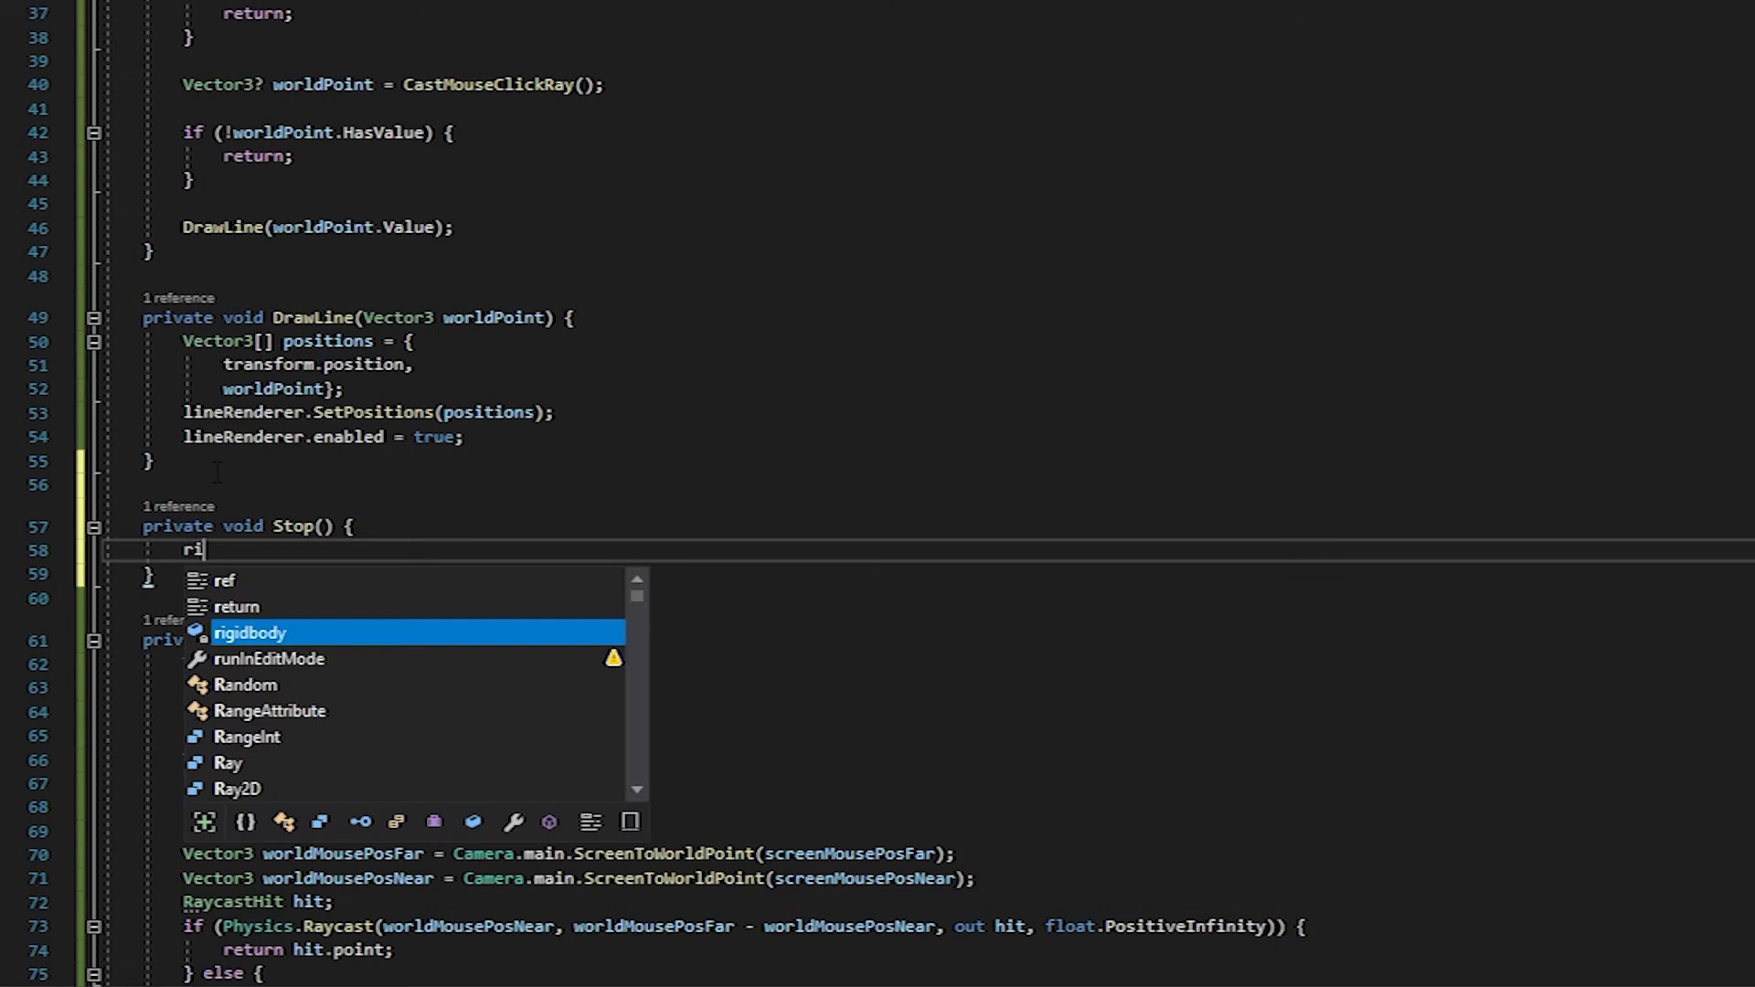
pyautogui.write('g')
# - Set rigidbody.velocity to Vector3.zero in Stop
pyautogui.press('Tab')
pyautogui.write('.v')
pyautogui.press('Tab')
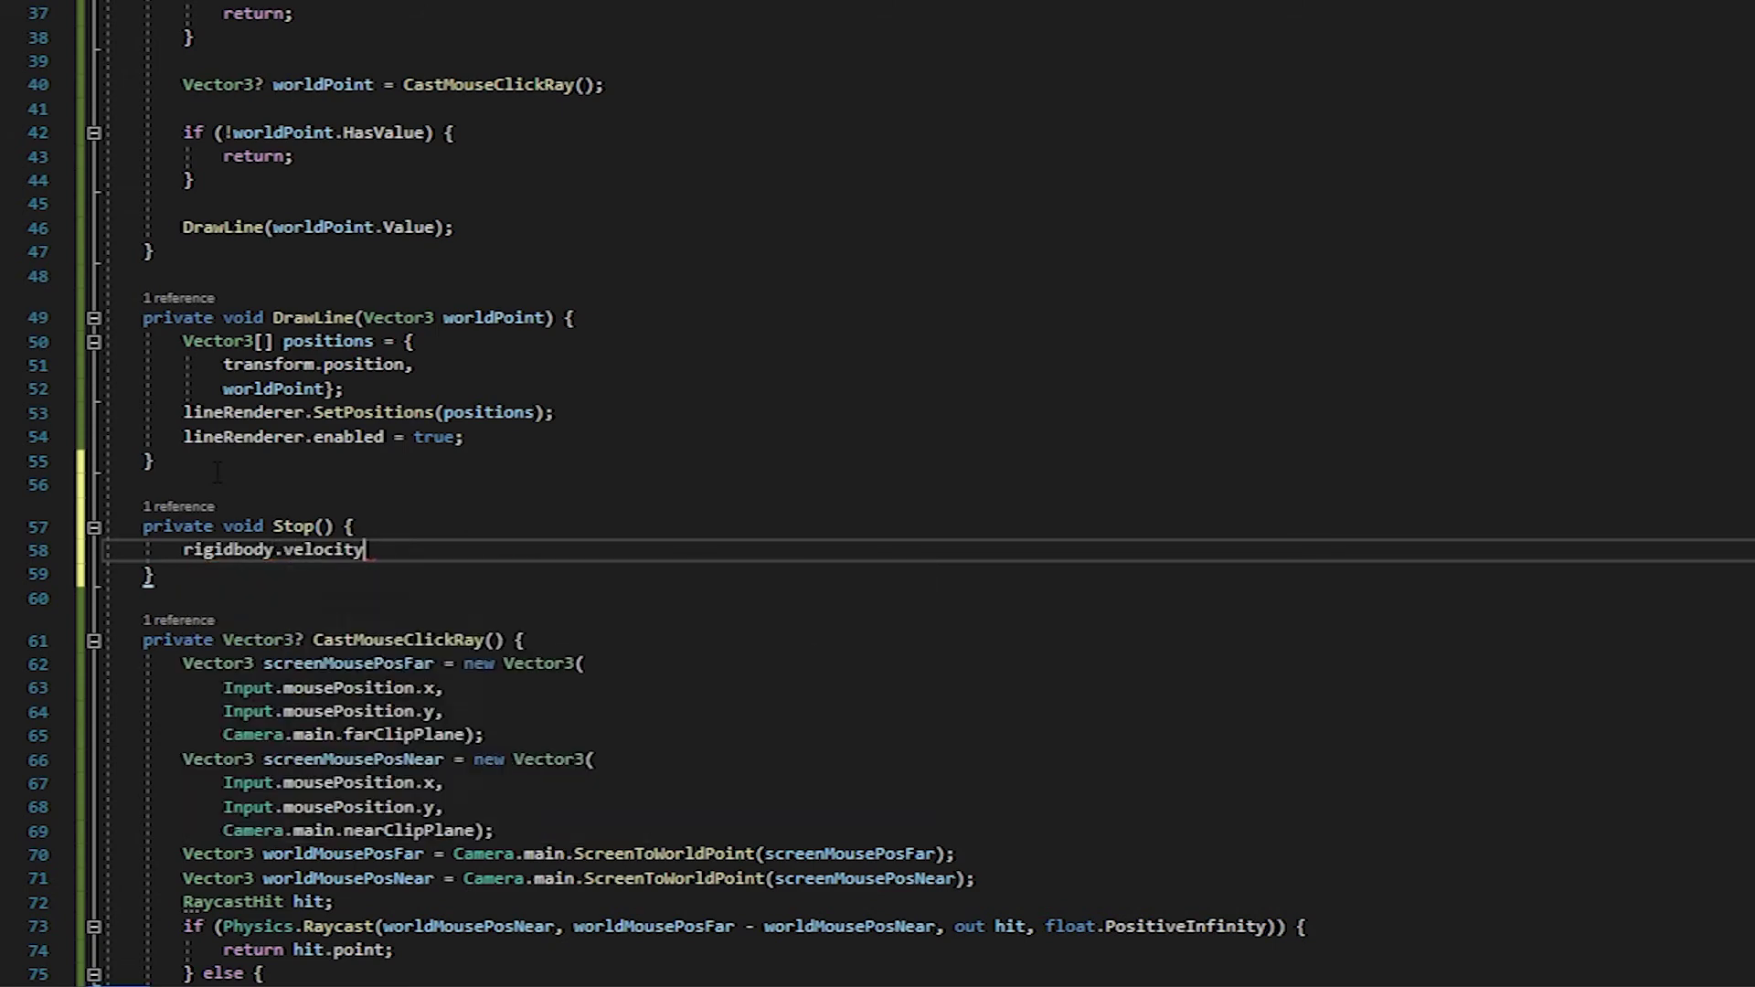
pyautogui.write('= V')
pyautogui.write('ec')
pyautogui.press('Tab')
pyautogui.write('.z')
pyautogui.press('Tab')
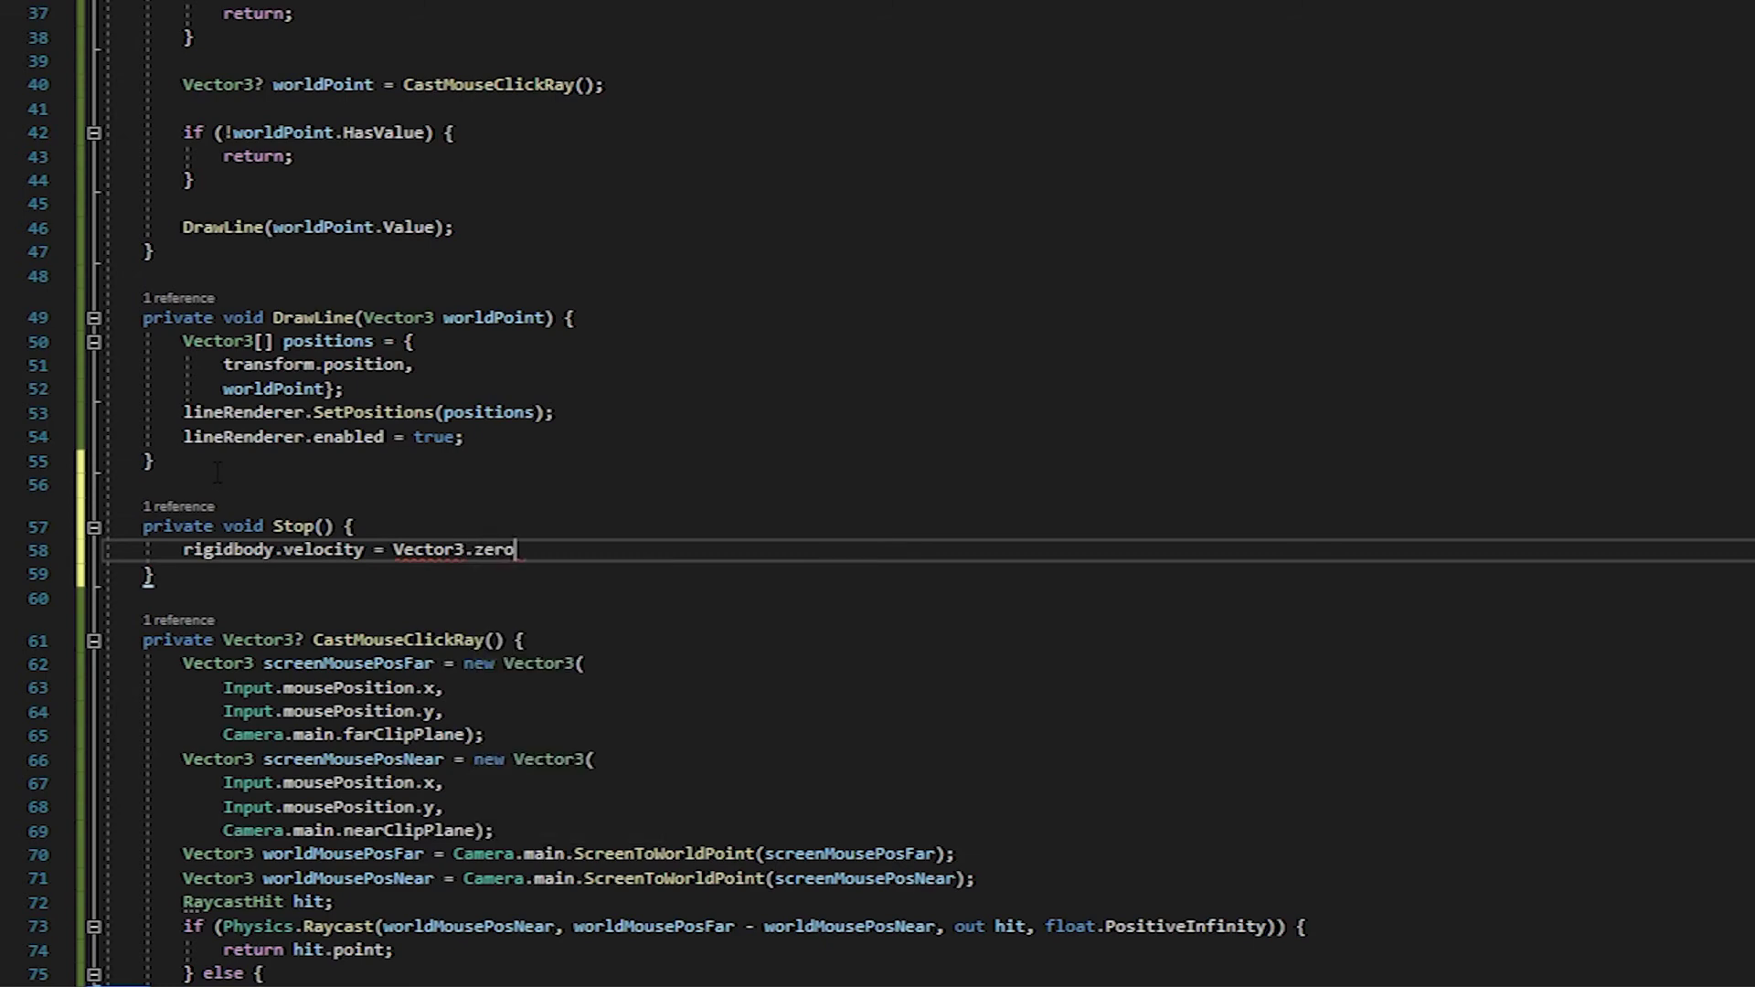
pyautogui.write(';')
pyautogui.press('Return')
pyautogui.write('rig')
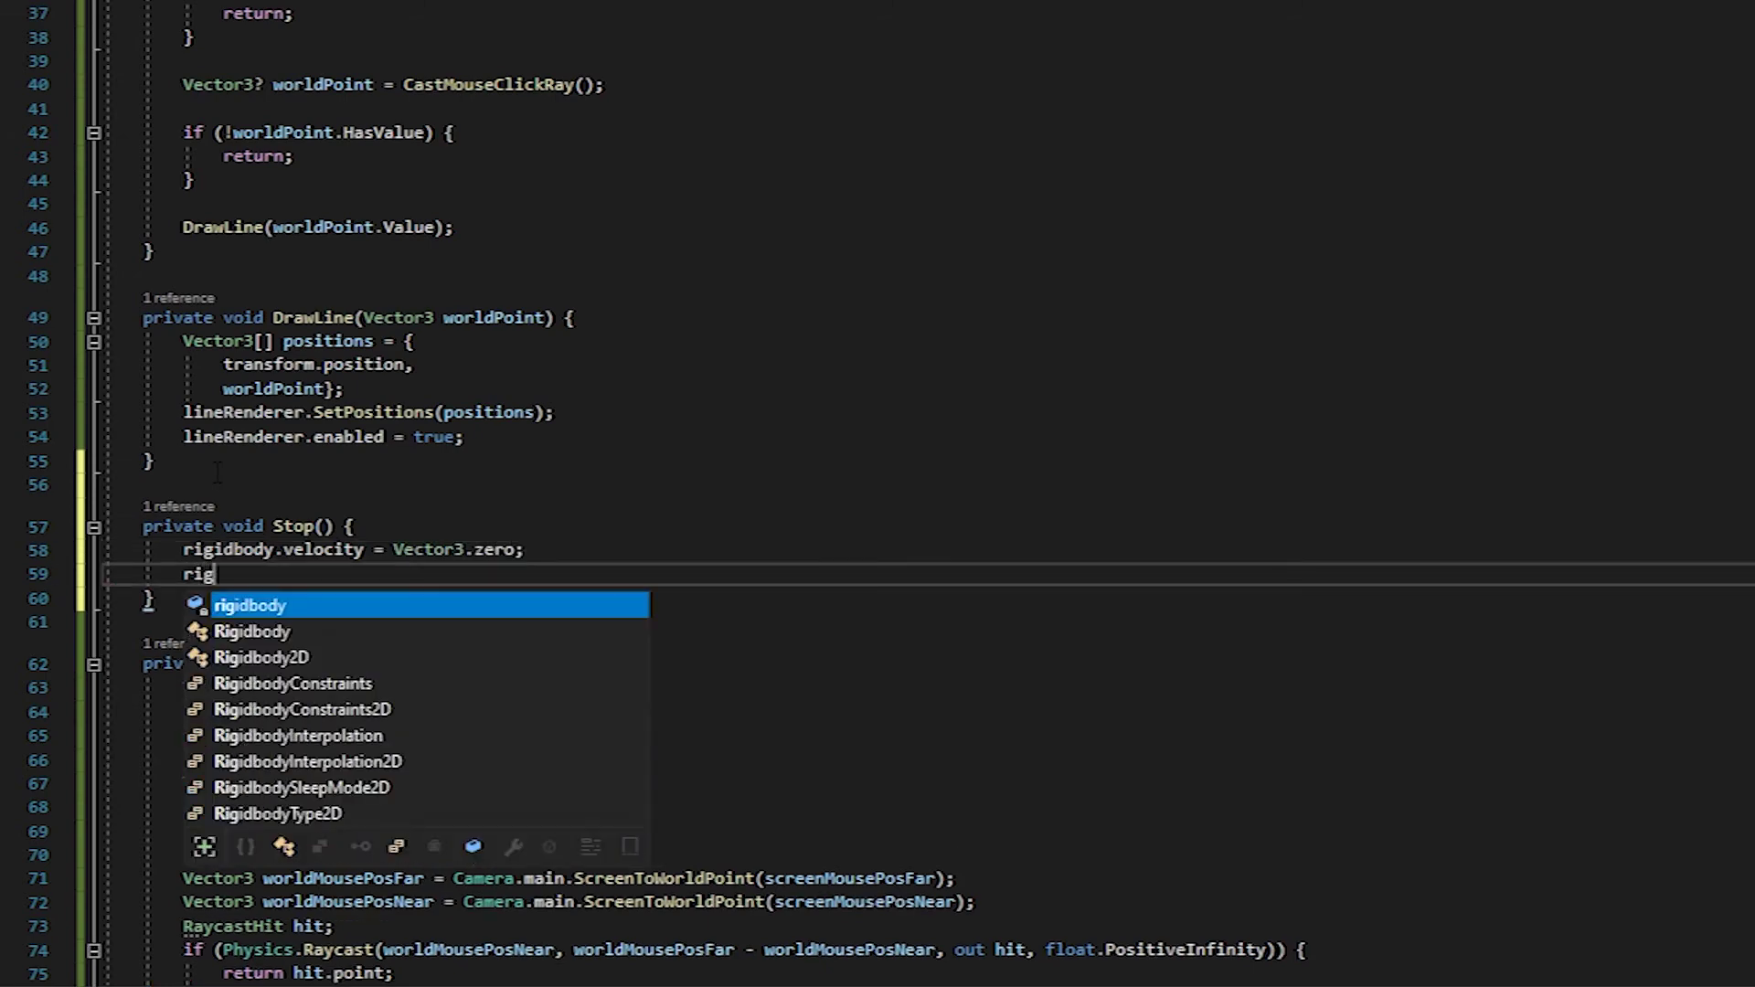
# - Set rigidbody.angularVelocity to Vector3.zero and isIdle = true in Stop
pyautogui.press('Tab')
pyautogui.write('.a')
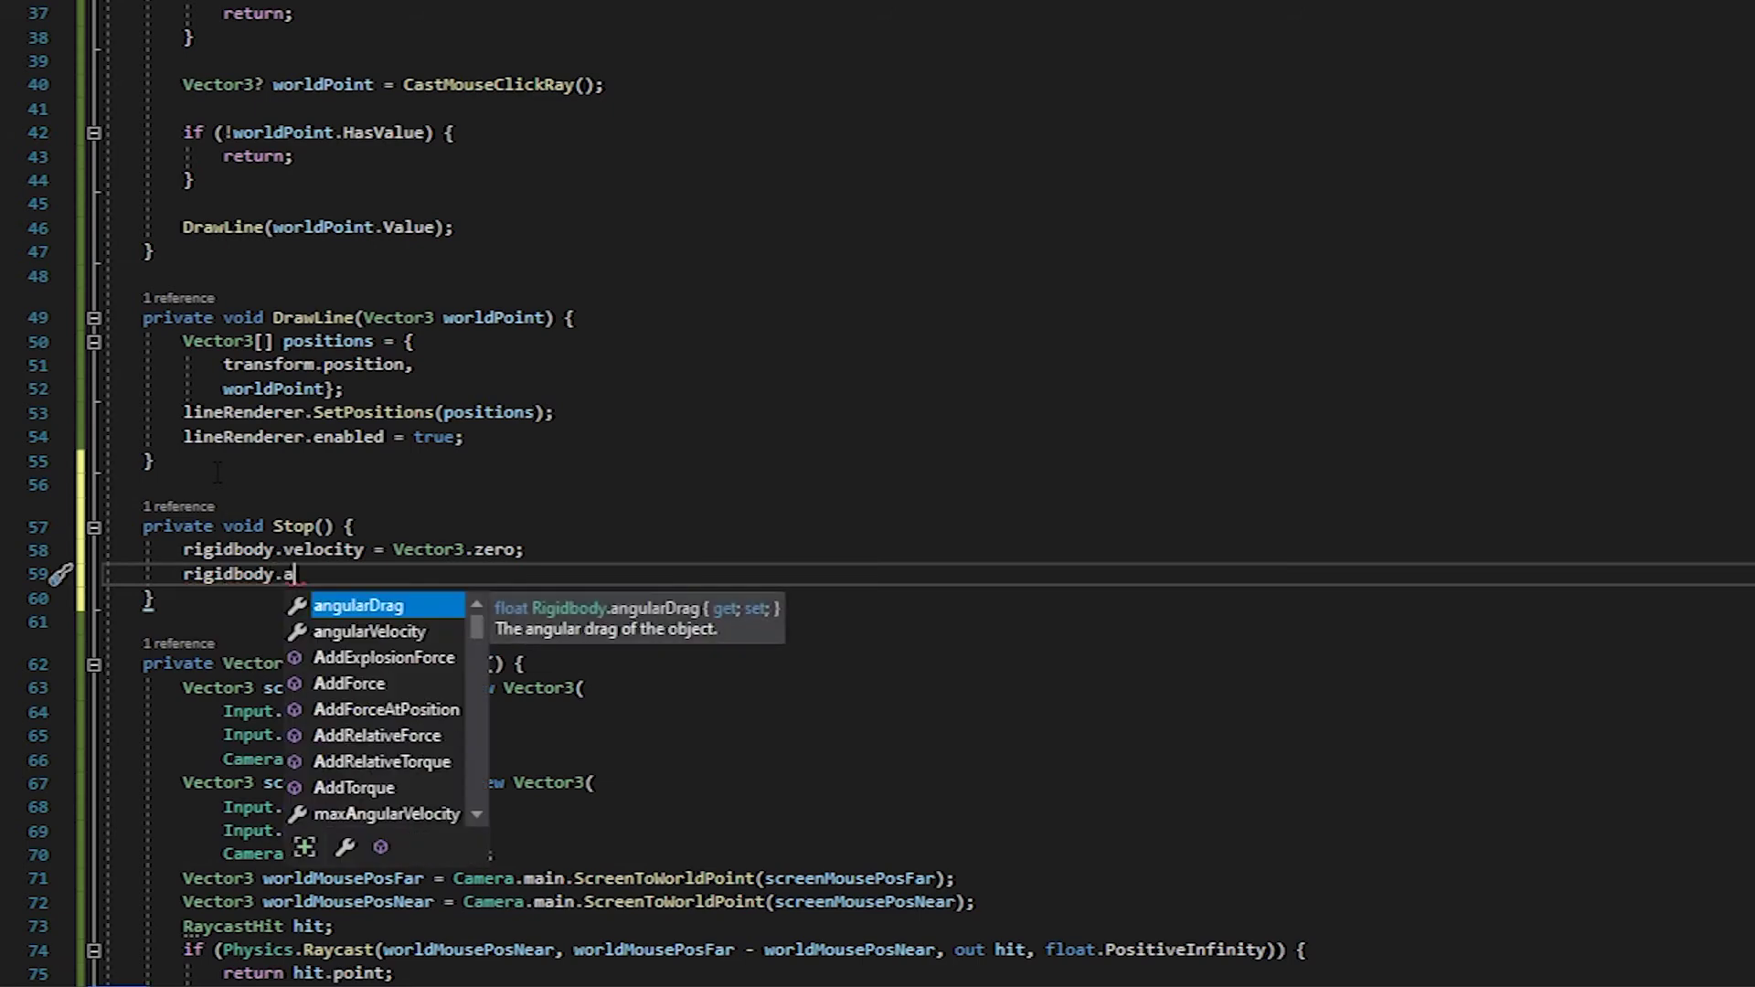
pyautogui.press('Down')
pyautogui.press('Tab')
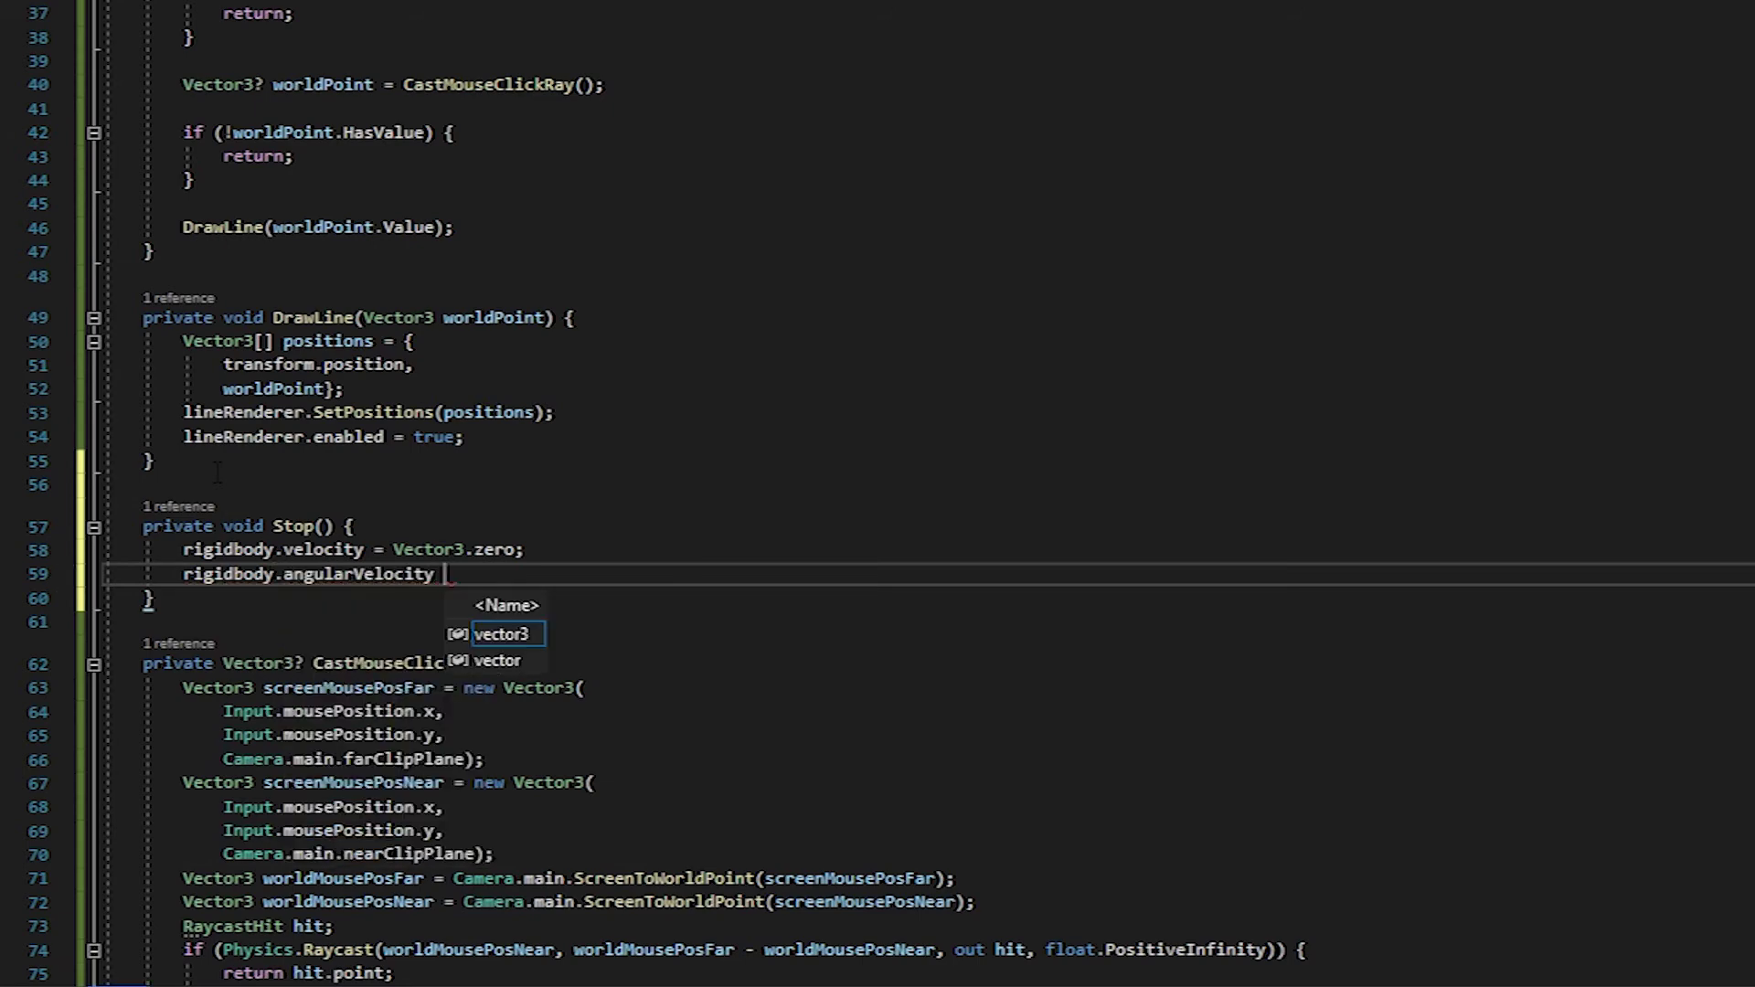
pyautogui.write('= Vec')
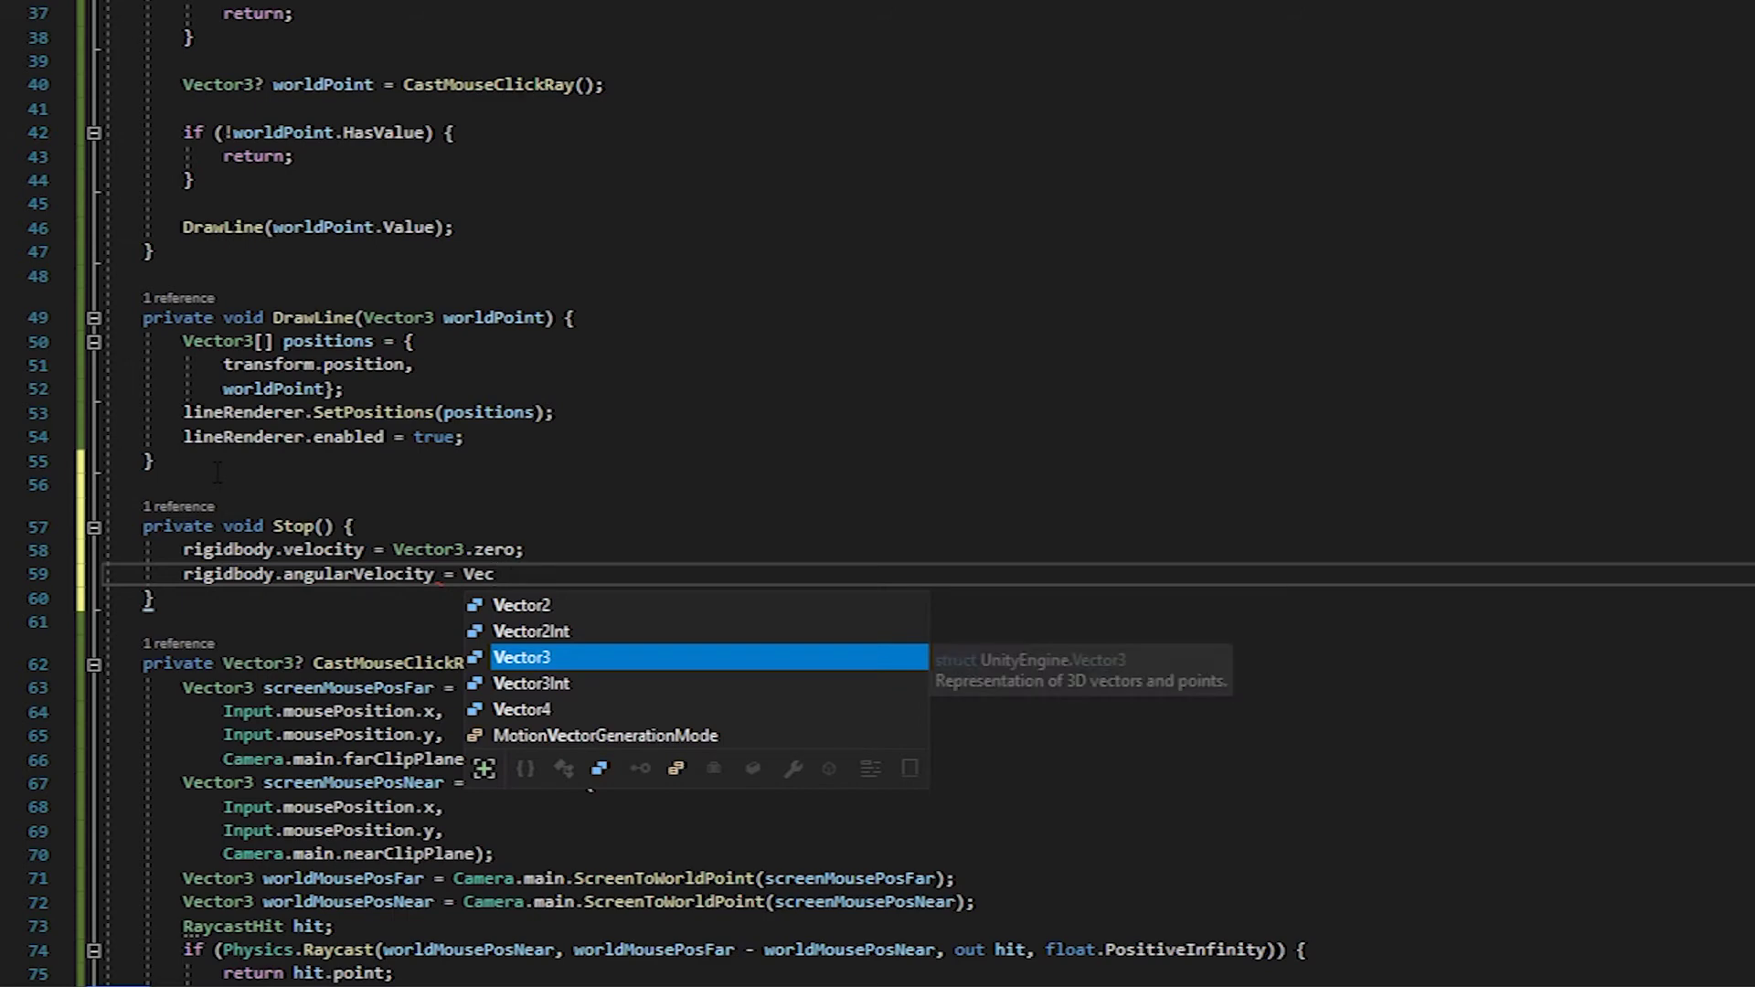
pyautogui.press('Tab')
pyautogui.write('.z')
pyautogui.press('Tab')
pyautogui.write(';')
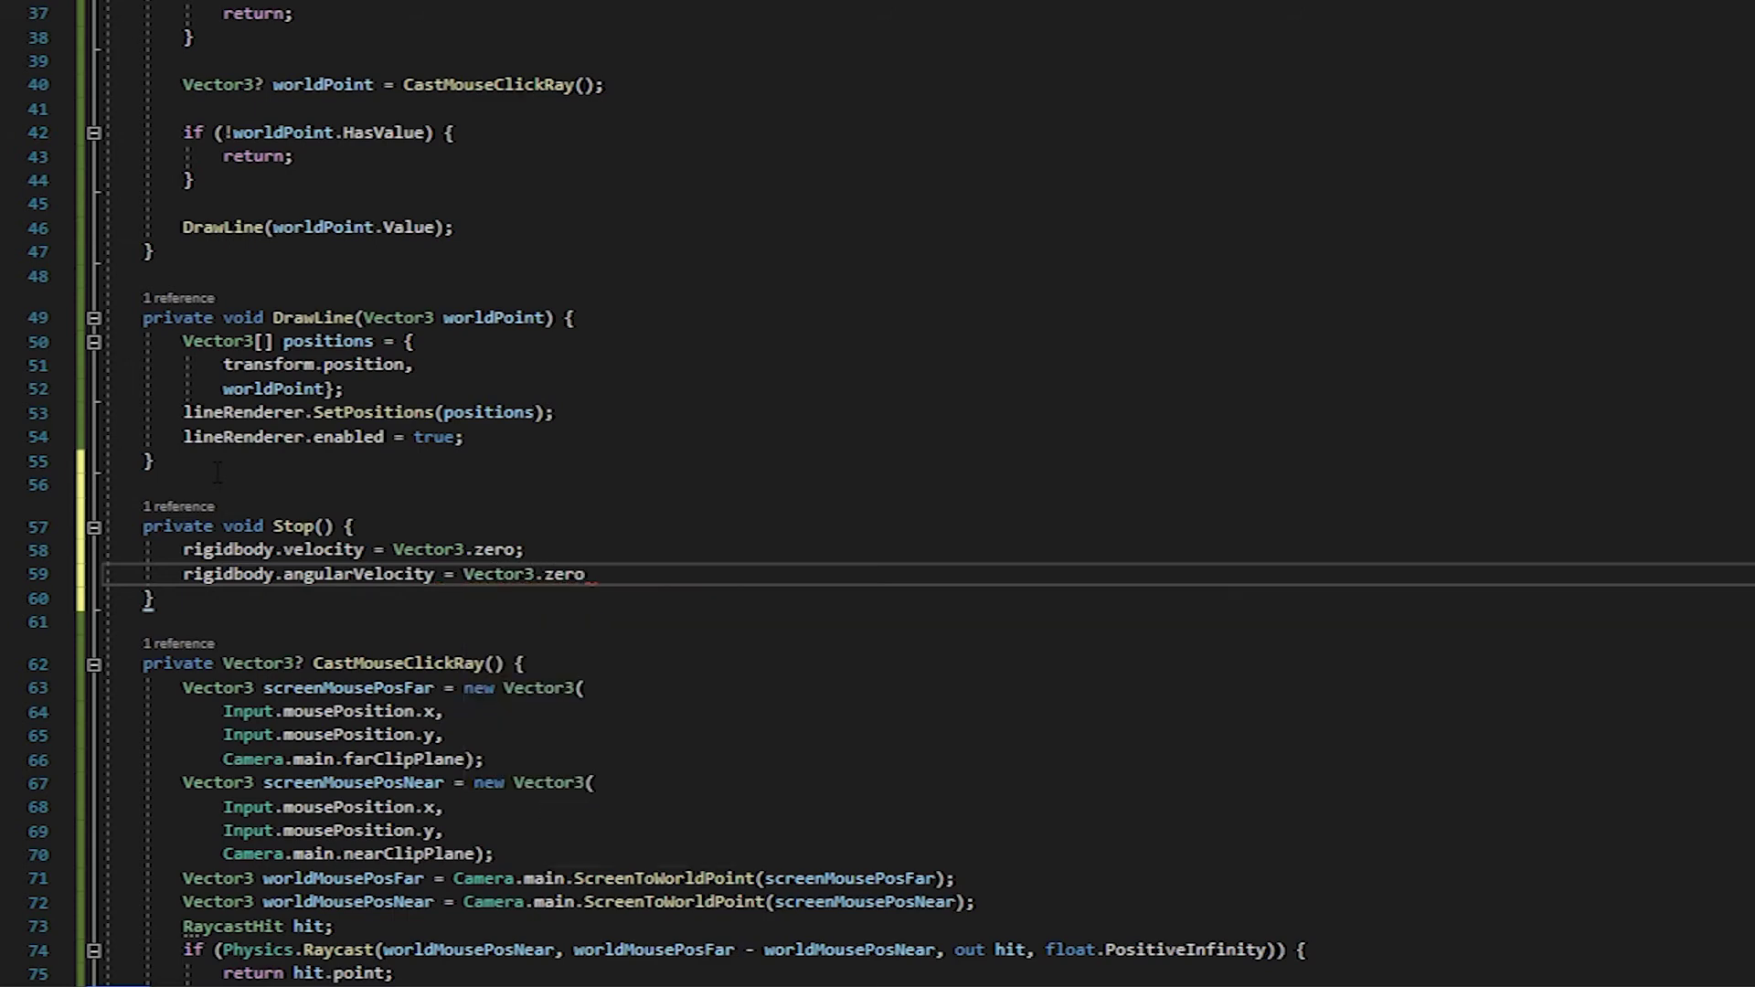
pyautogui.press('Return')
pyautogui.write('isIdl')
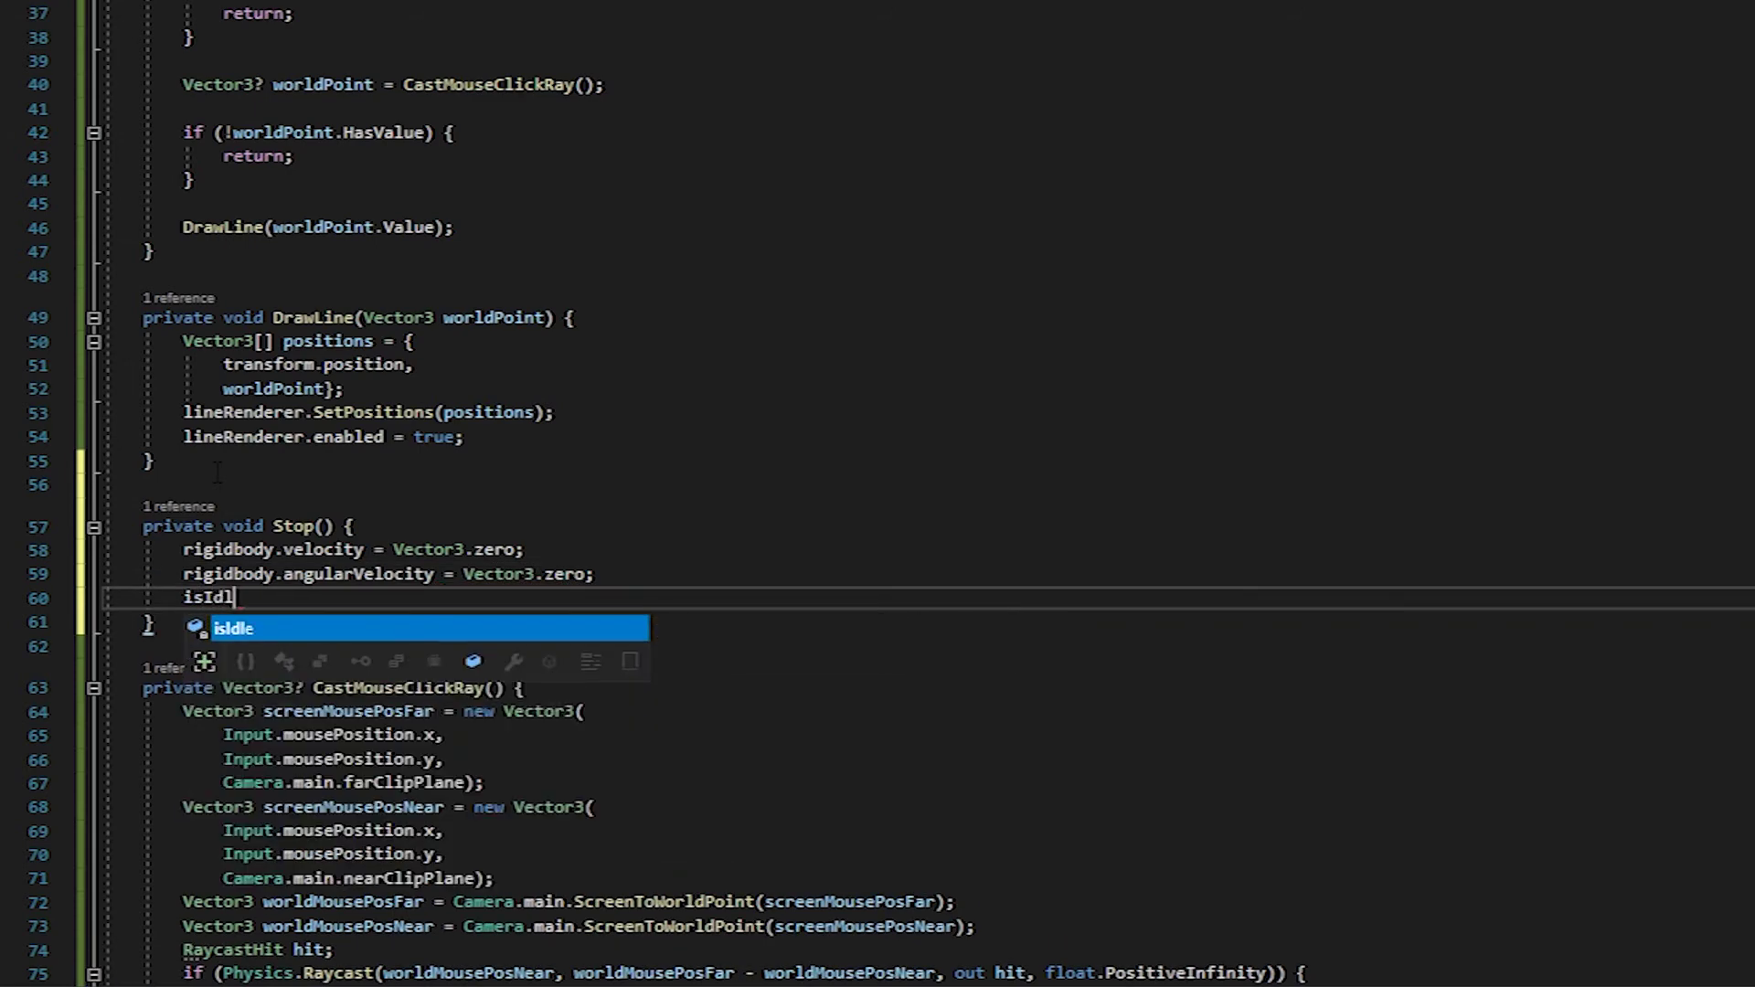
pyautogui.press('Tab')
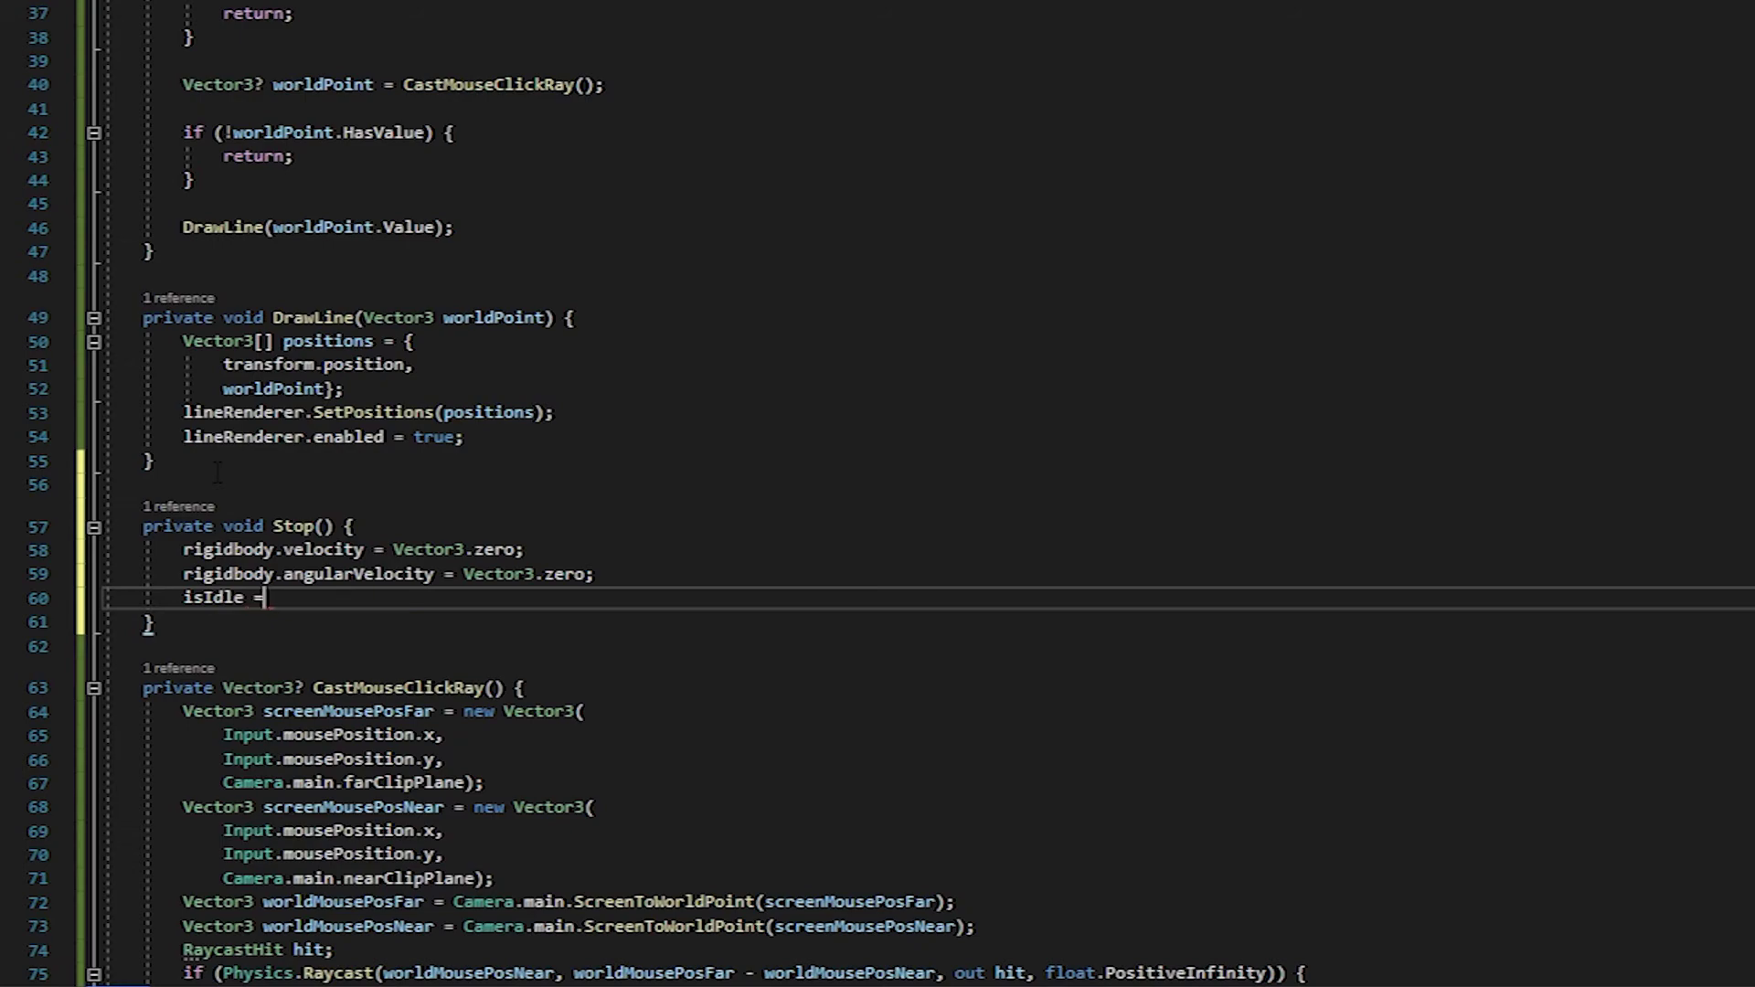
pyautogui.write('true')
pyautogui.press('Tab')
pyautogui.write(';')
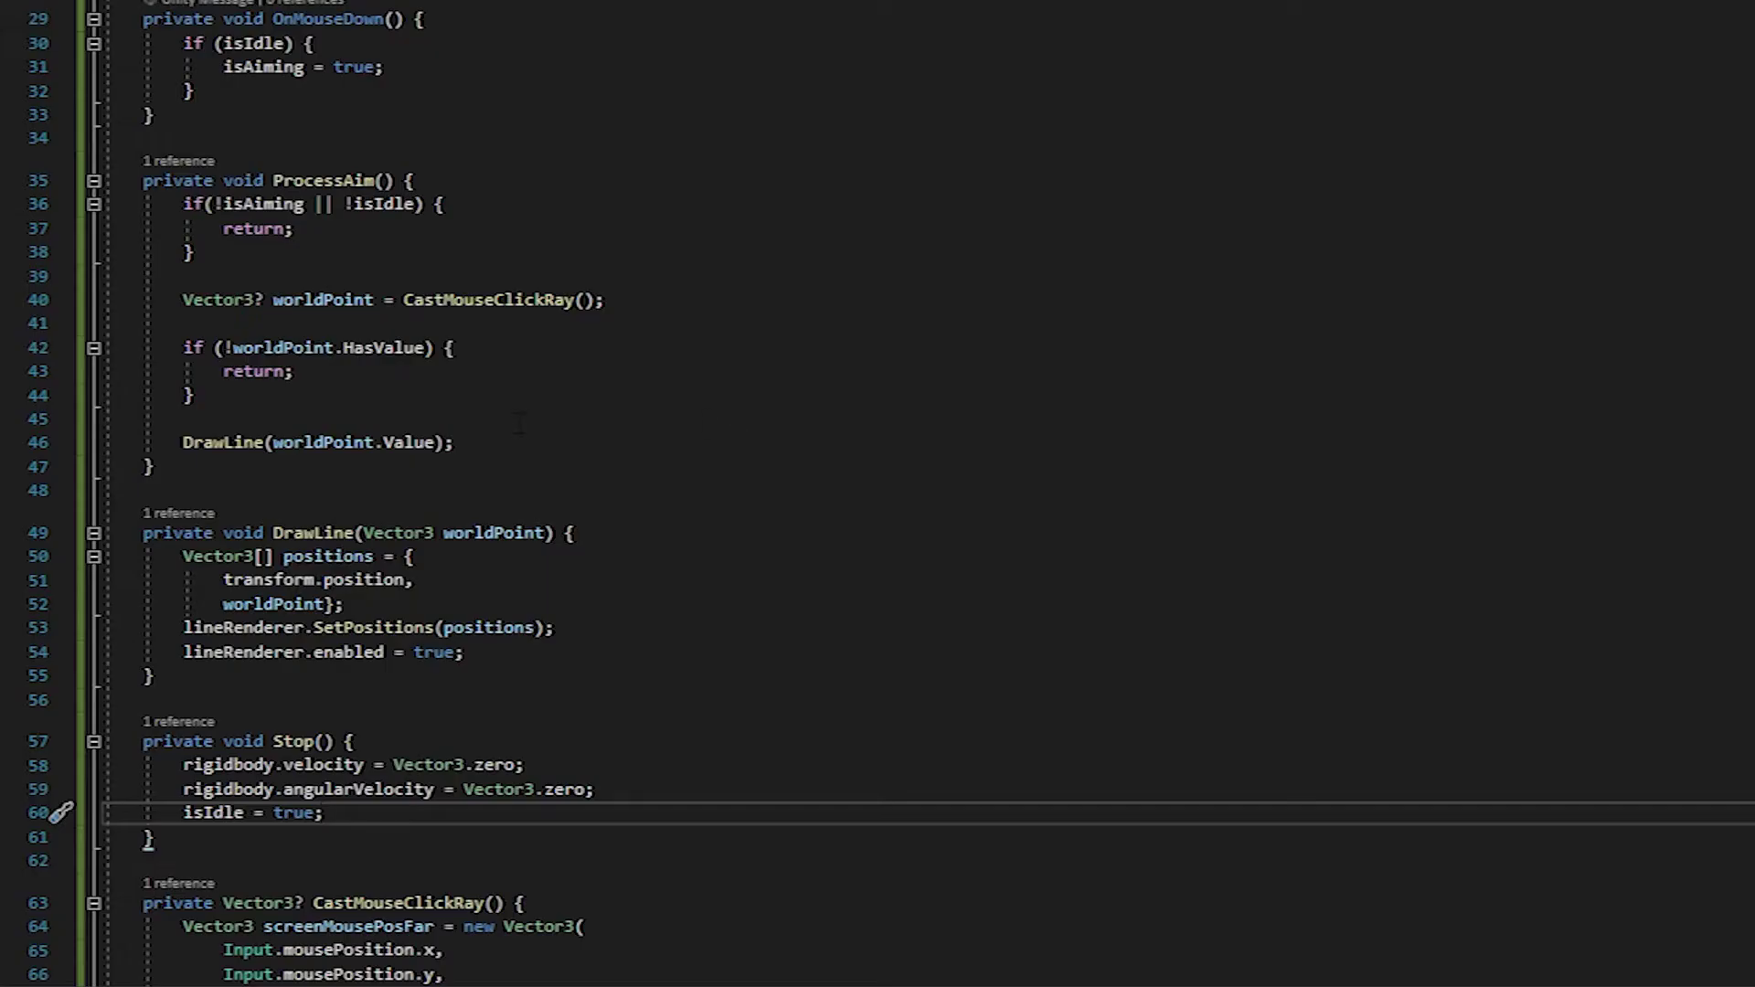
# - Below the DrawLine call, add if (Input.GetMouseButtonUp(0)) calling Shoot(worldPoint.Value)
pyautogui.click(521, 442)
pyautogui.press('Return')
pyautogui.press('Return')
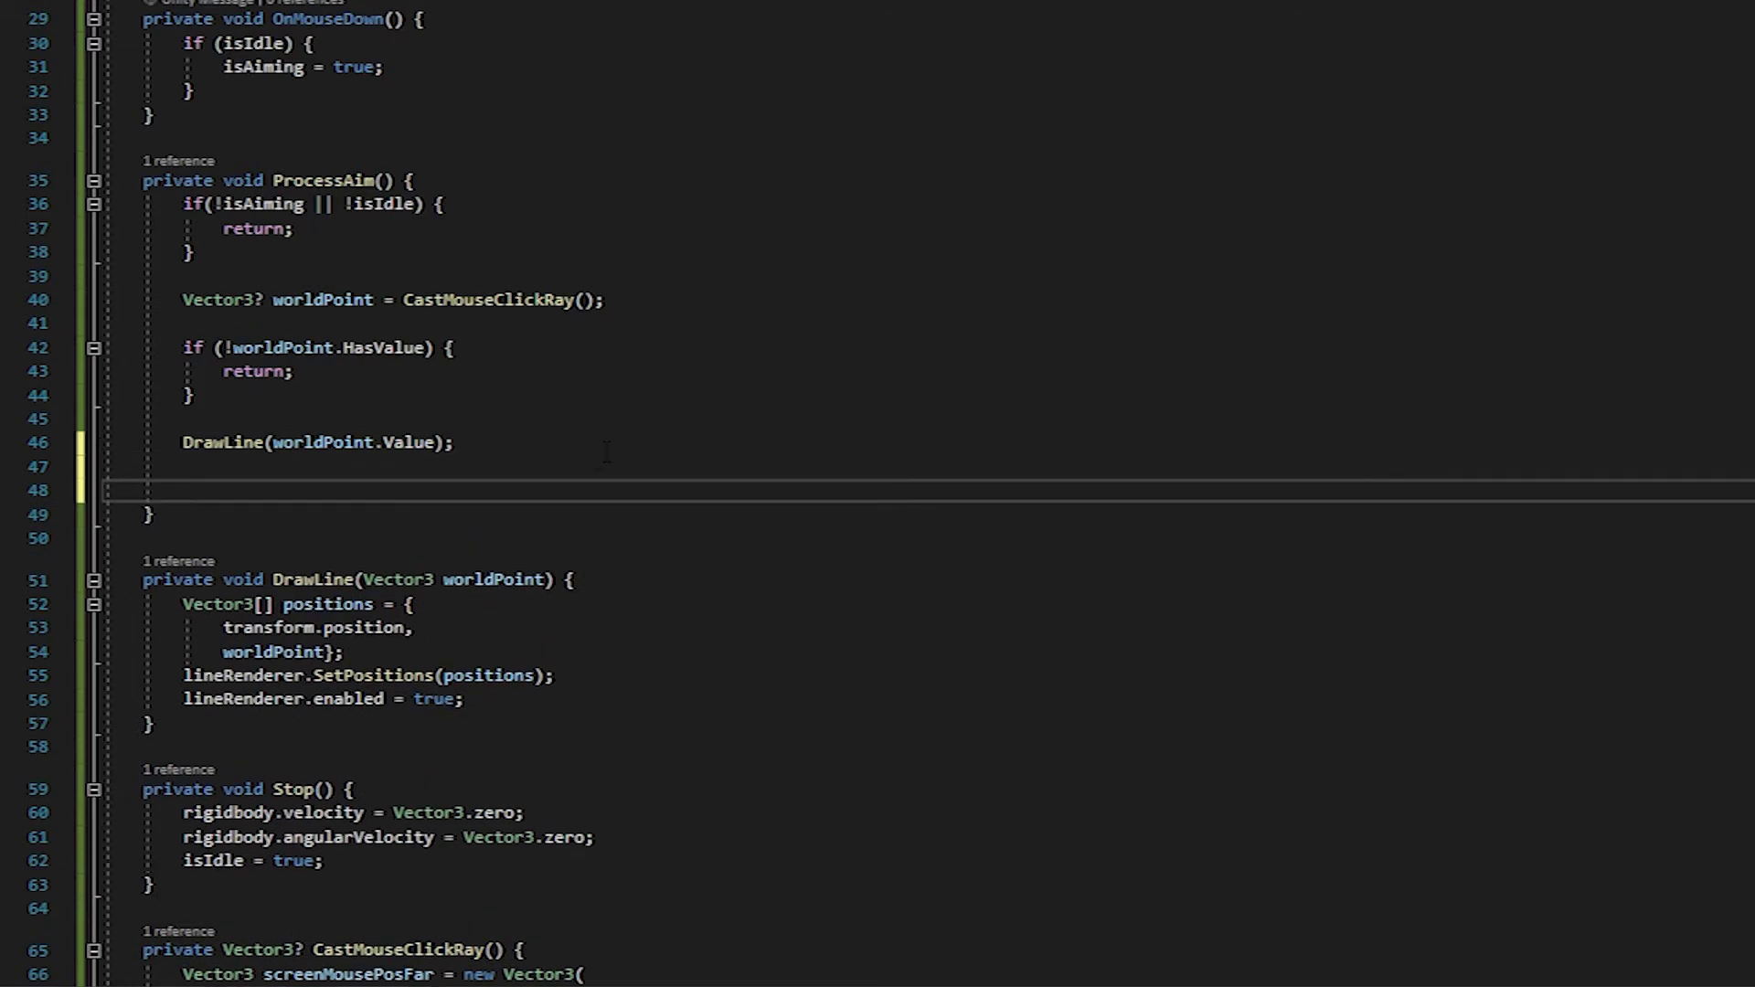
pyautogui.write('if(')
pyautogui.write('Inp')
pyautogui.press('Tab')
pyautogui.write('.Get')
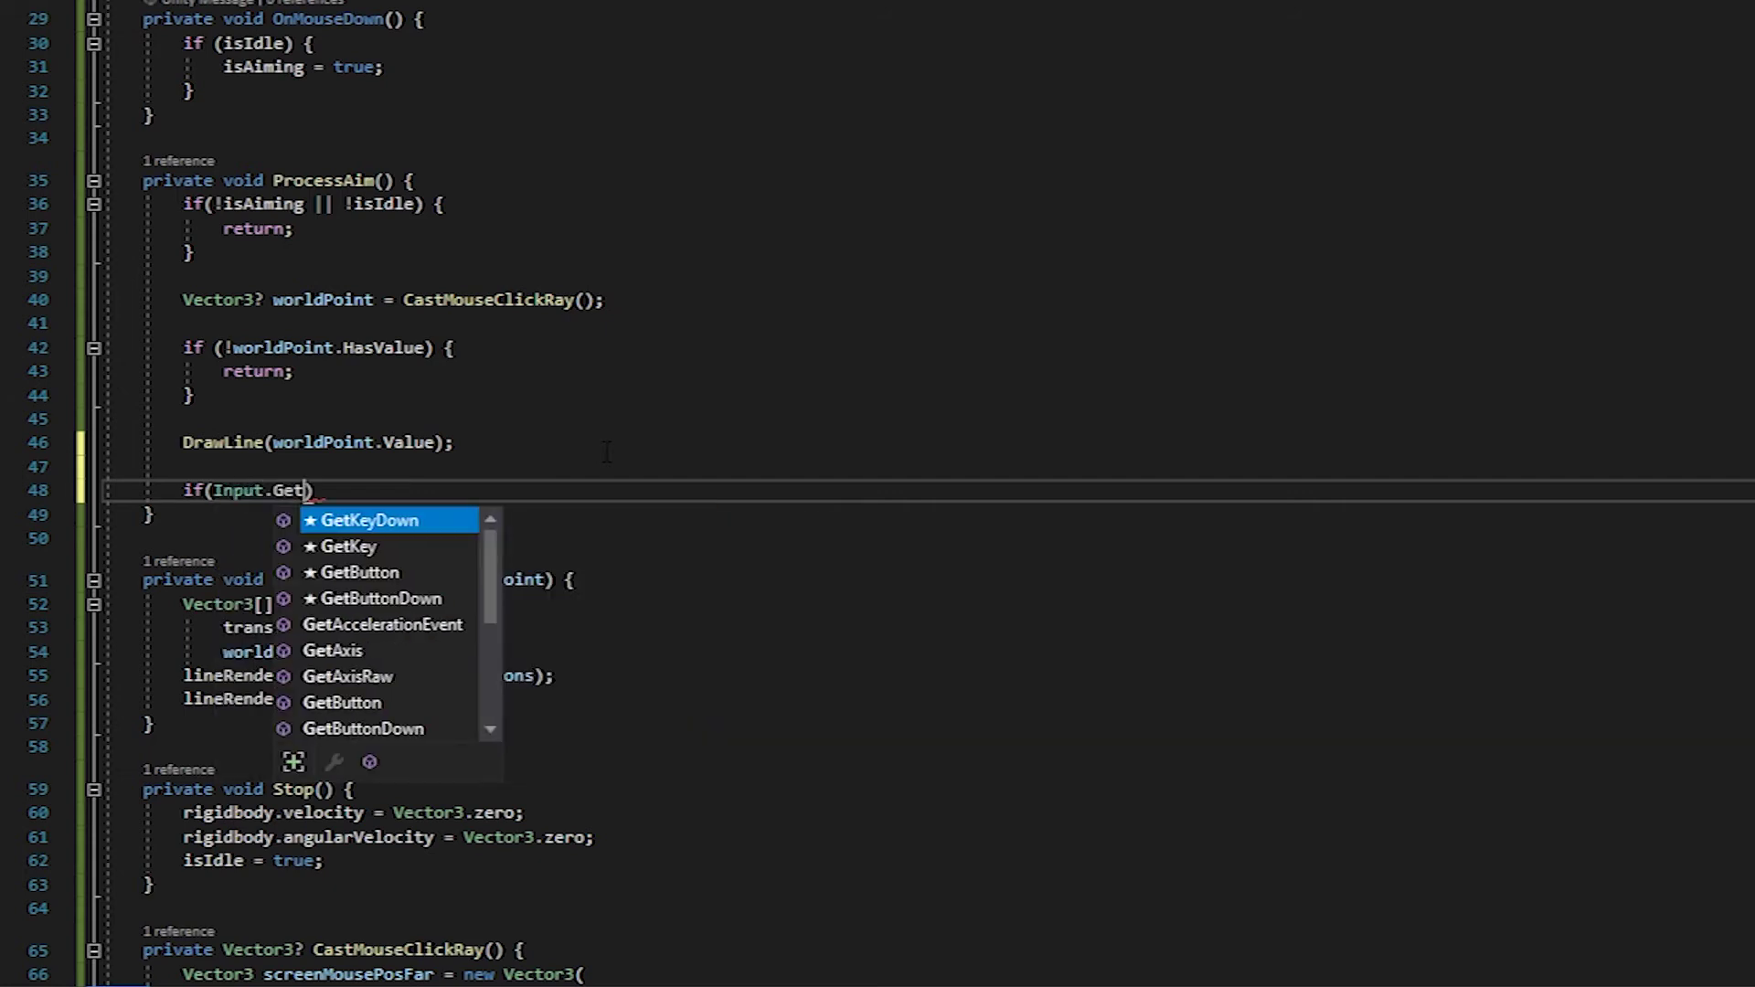
pyautogui.write('Mou')
pyautogui.press('Down')
pyautogui.press('Down')
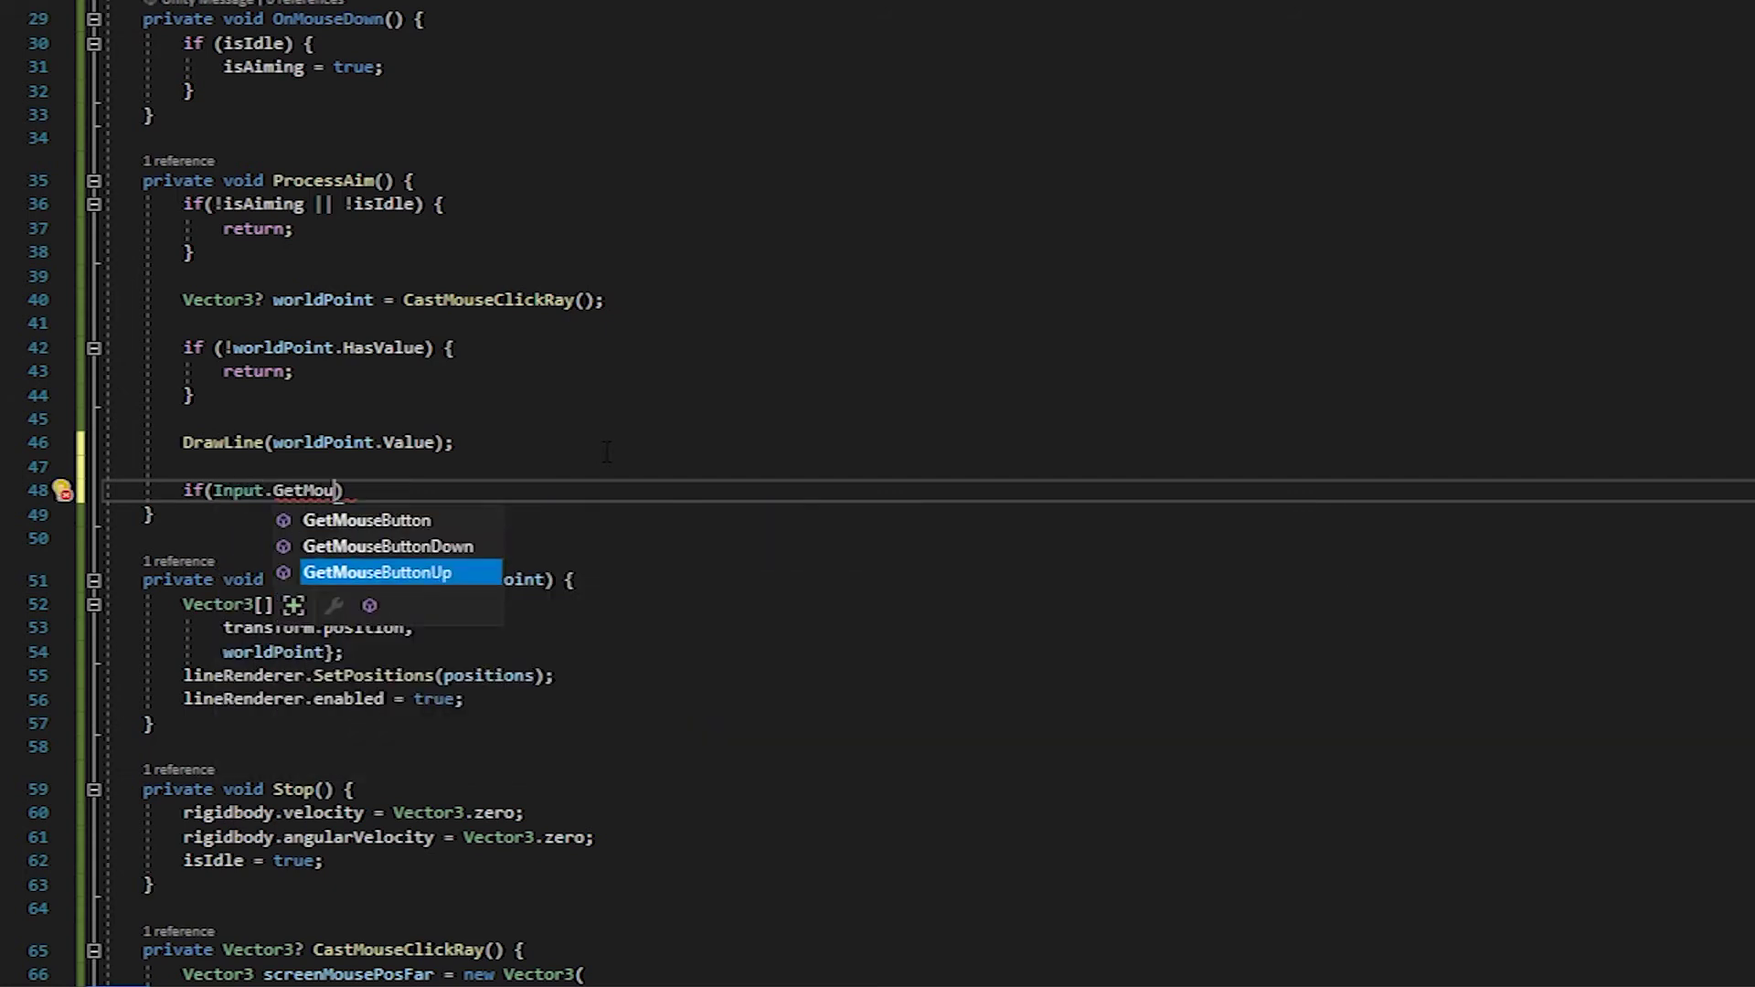
pyautogui.press('Tab')
pyautogui.write('(0))')
pyautogui.moveTo(354, 490)
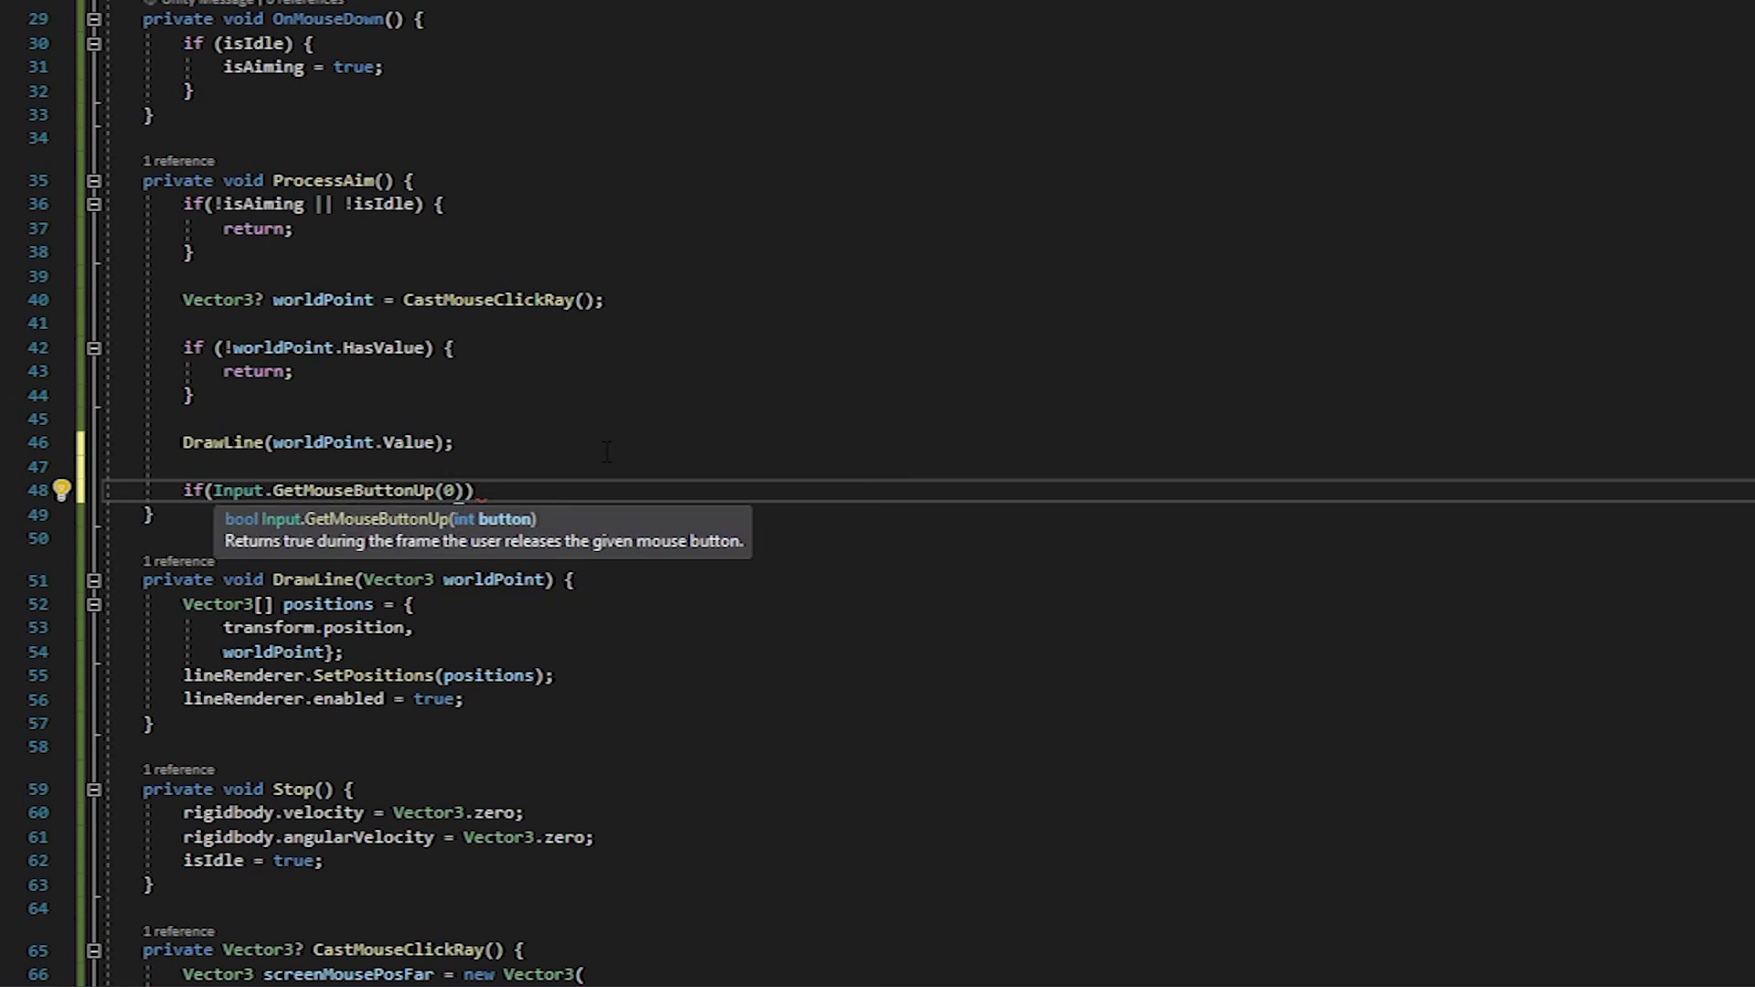
pyautogui.write(' {')
pyautogui.press('Return')
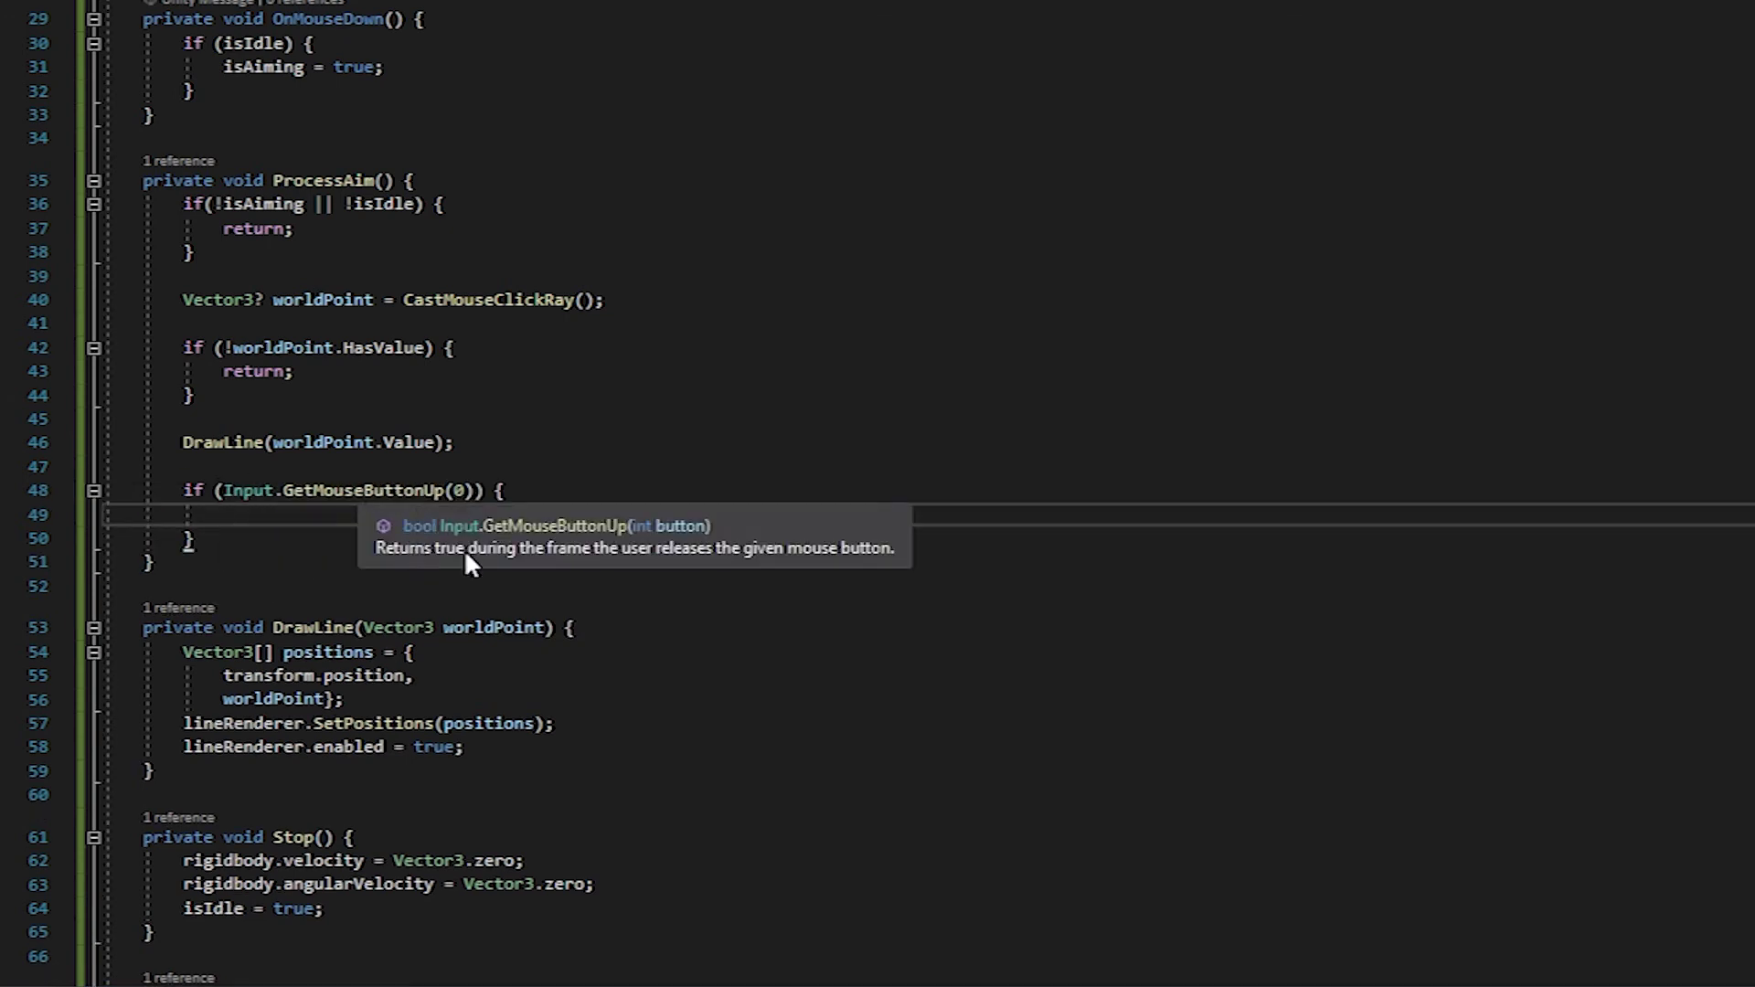
pyautogui.write('Sho')
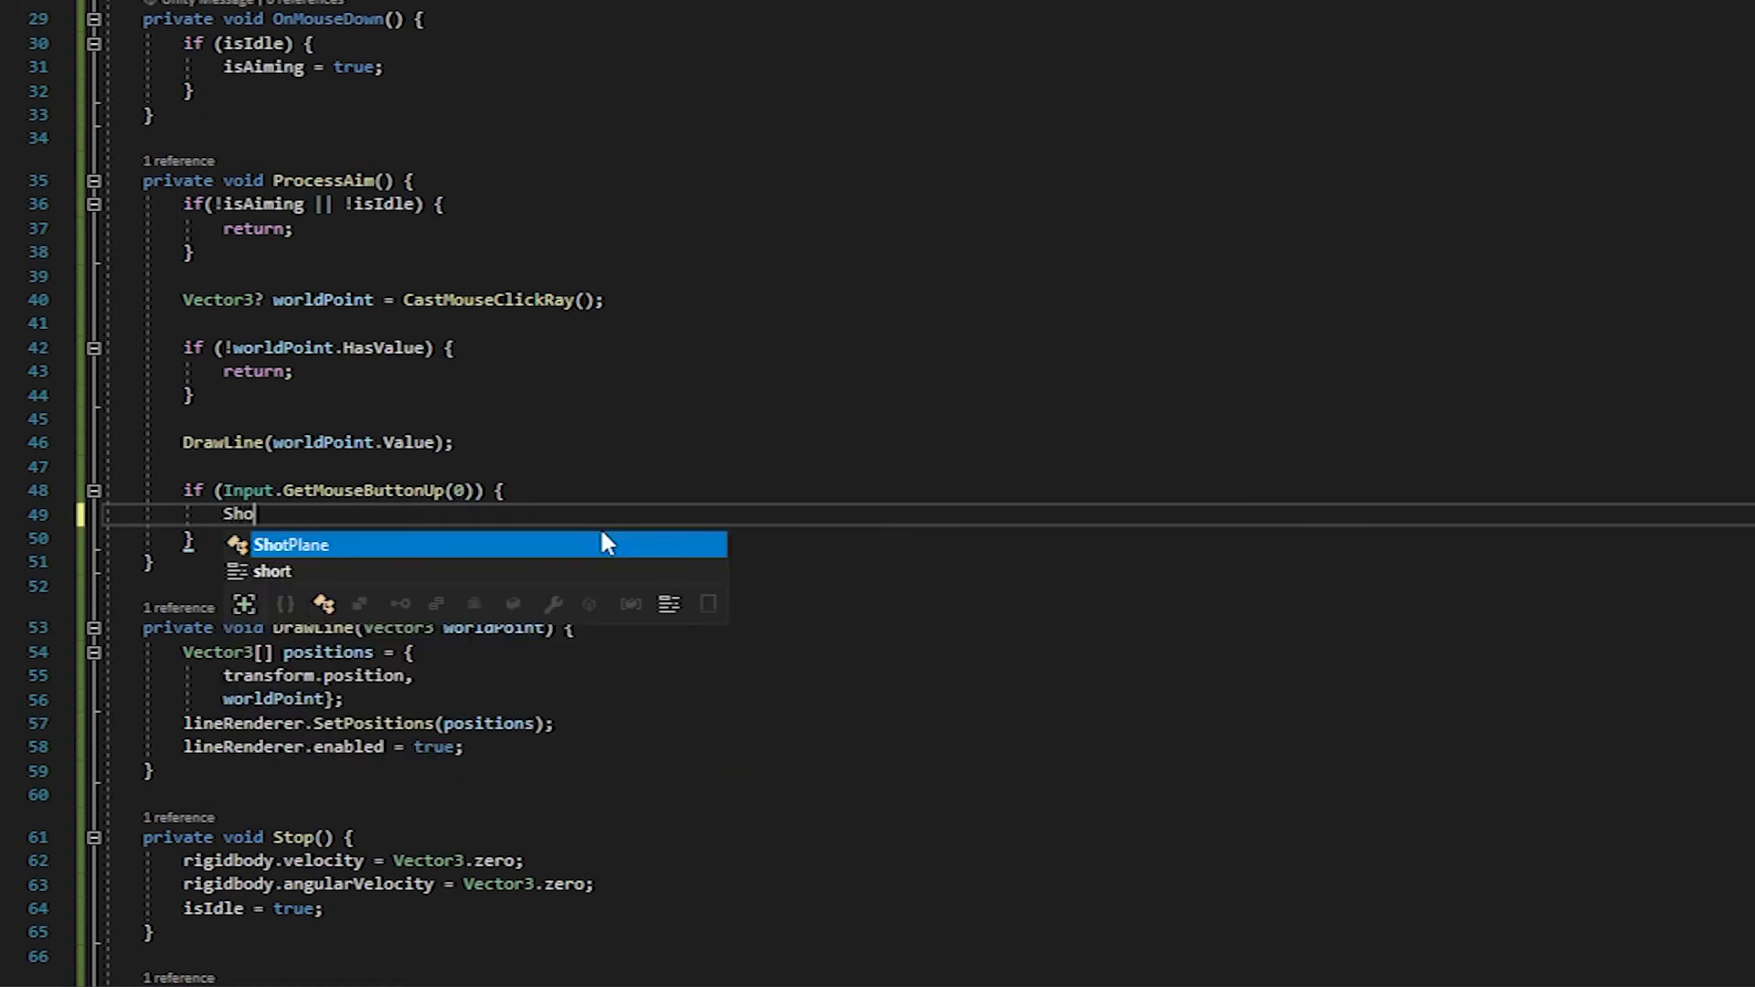
pyautogui.write('ot(')
pyautogui.write('w')
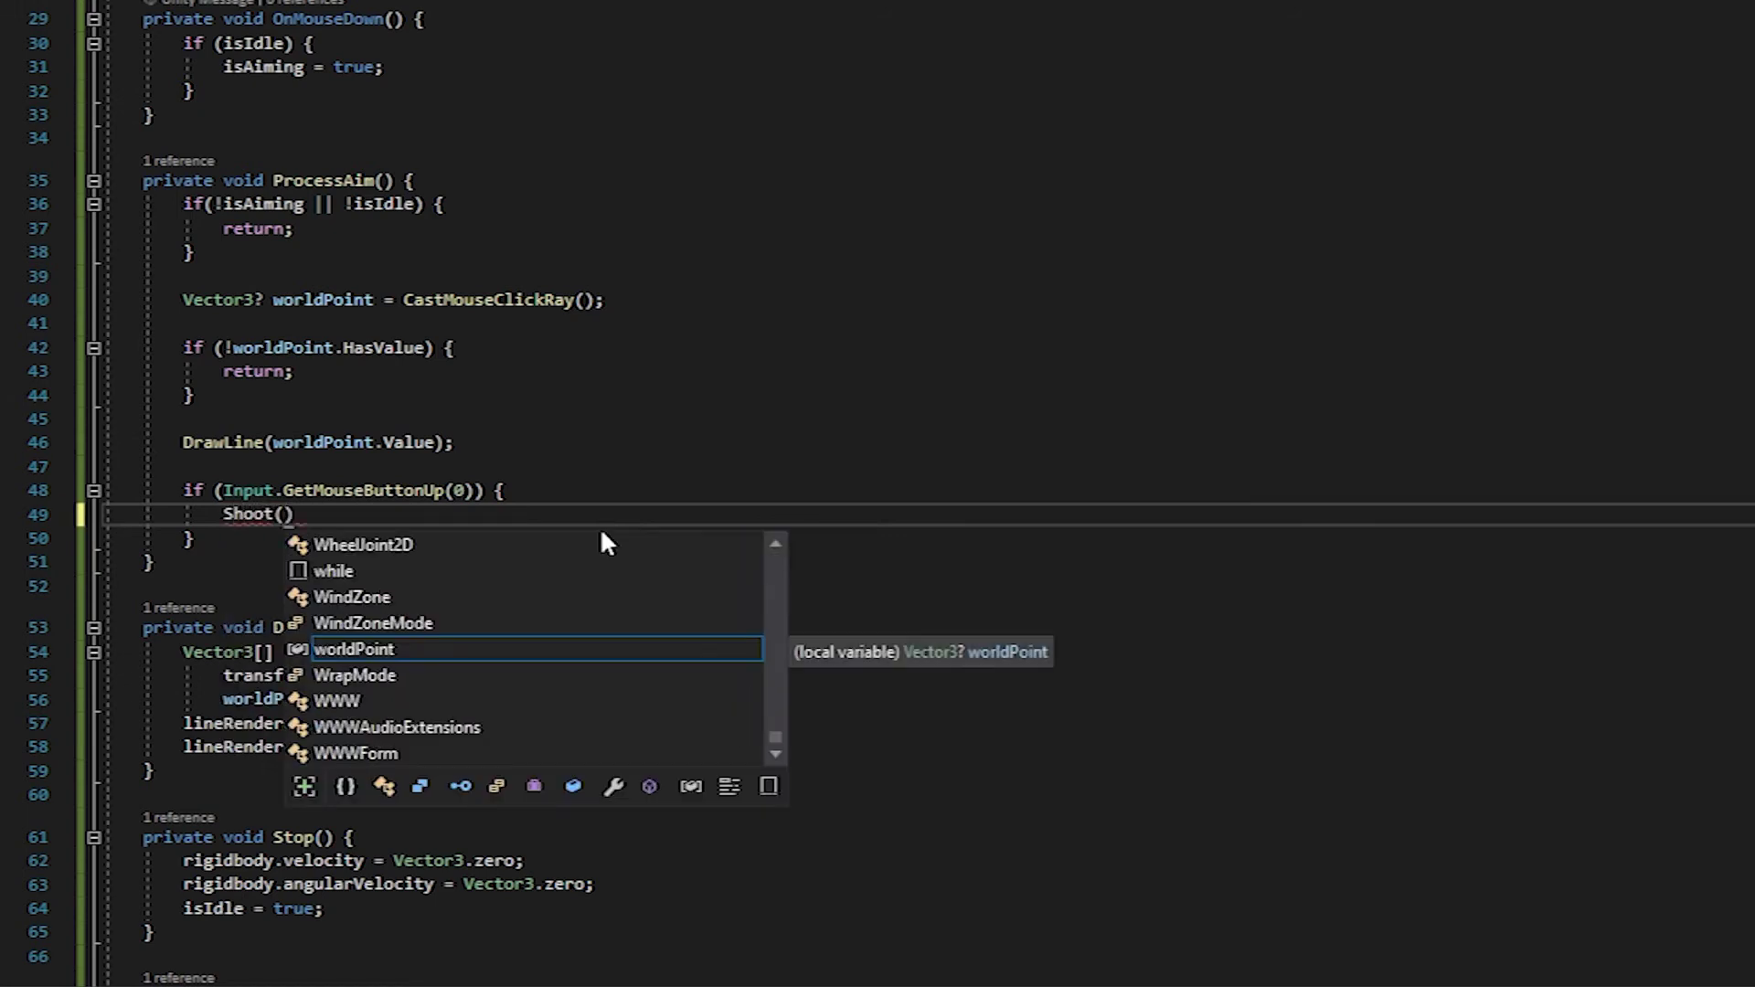
pyautogui.write('orldP')
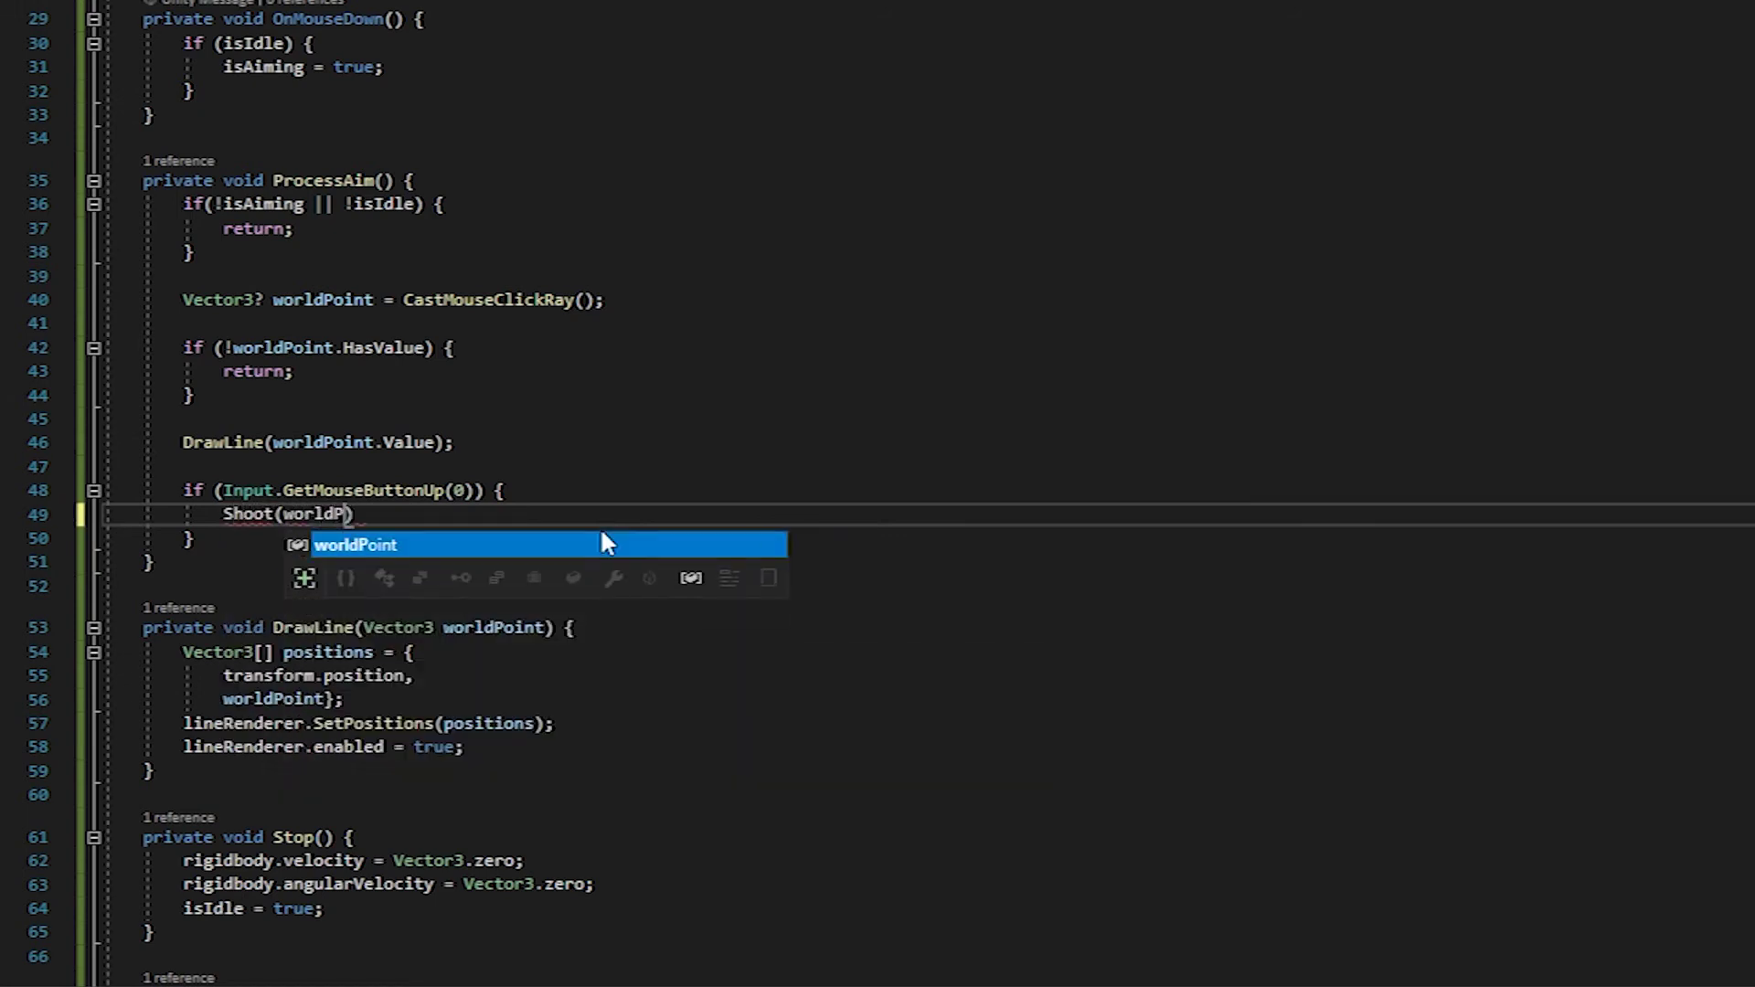
pyautogui.write('oint.Val')
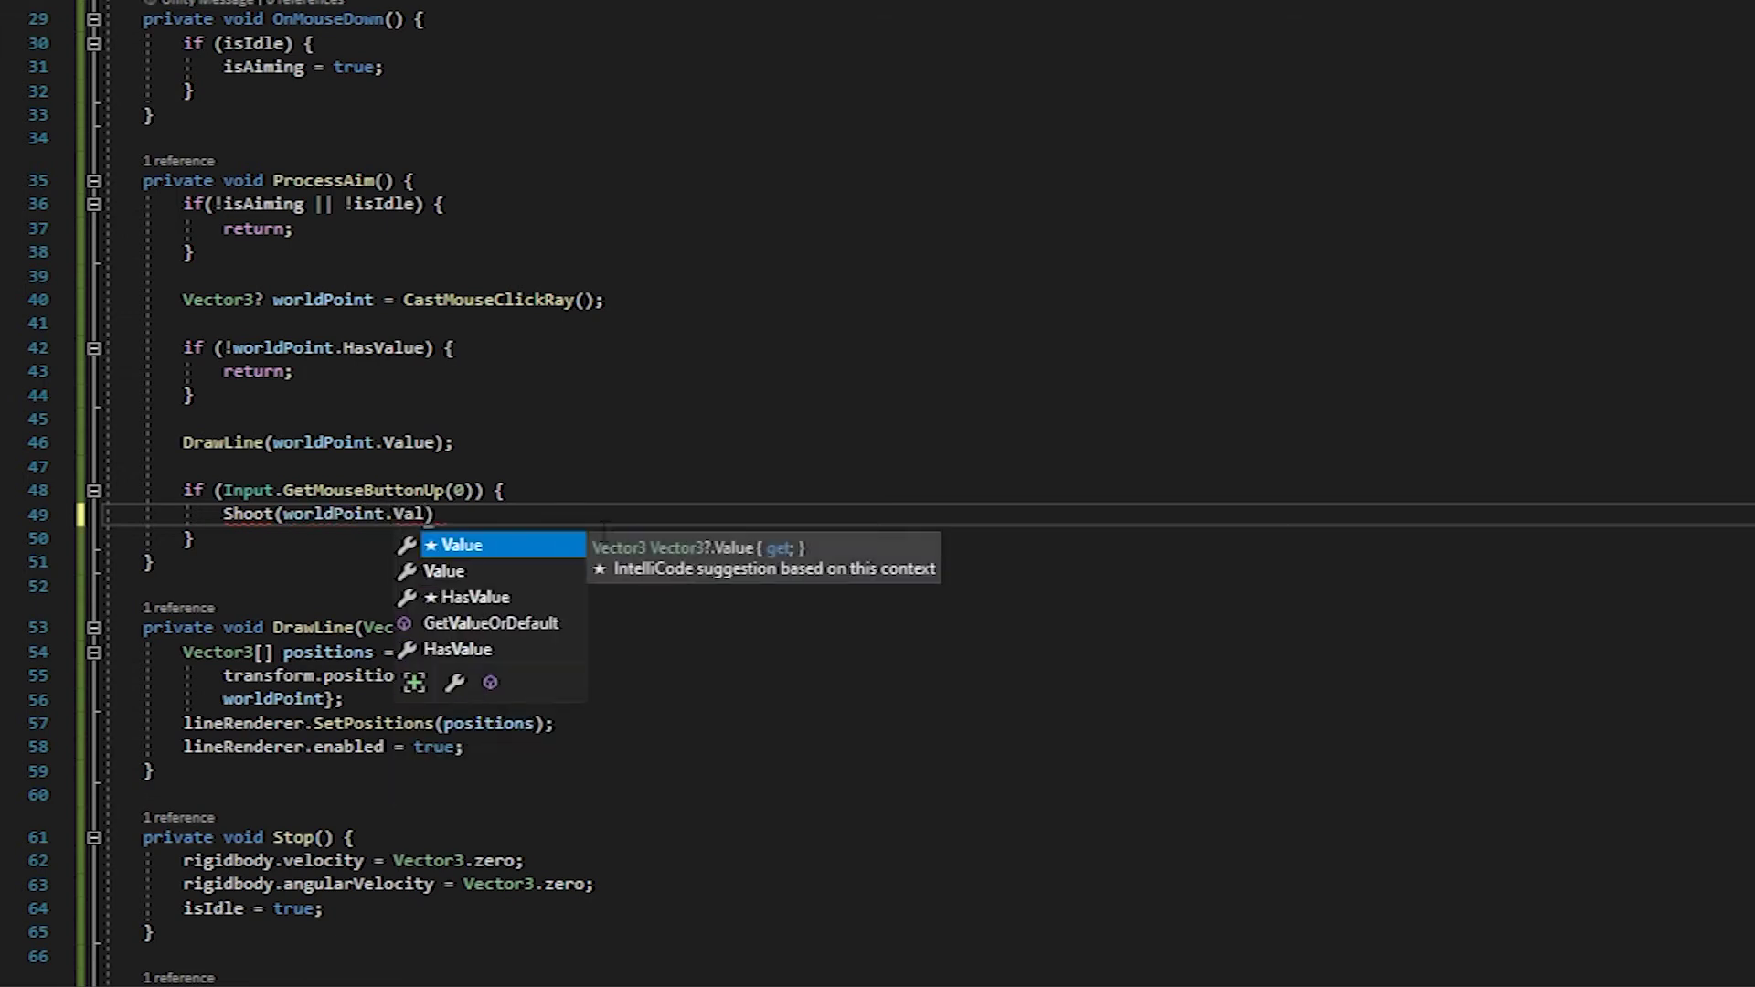
pyautogui.write('ue')
pyautogui.press('End')
pyautogui.write(';')
# - Add a Shoot(Vector3 worldPoint) method that clears isAiming and disables lineRenderer
pyautogui.press('Down')
pyautogui.press('Down')
pyautogui.press('End')
pyautogui.press('Return')
pyautogui.press('Return')
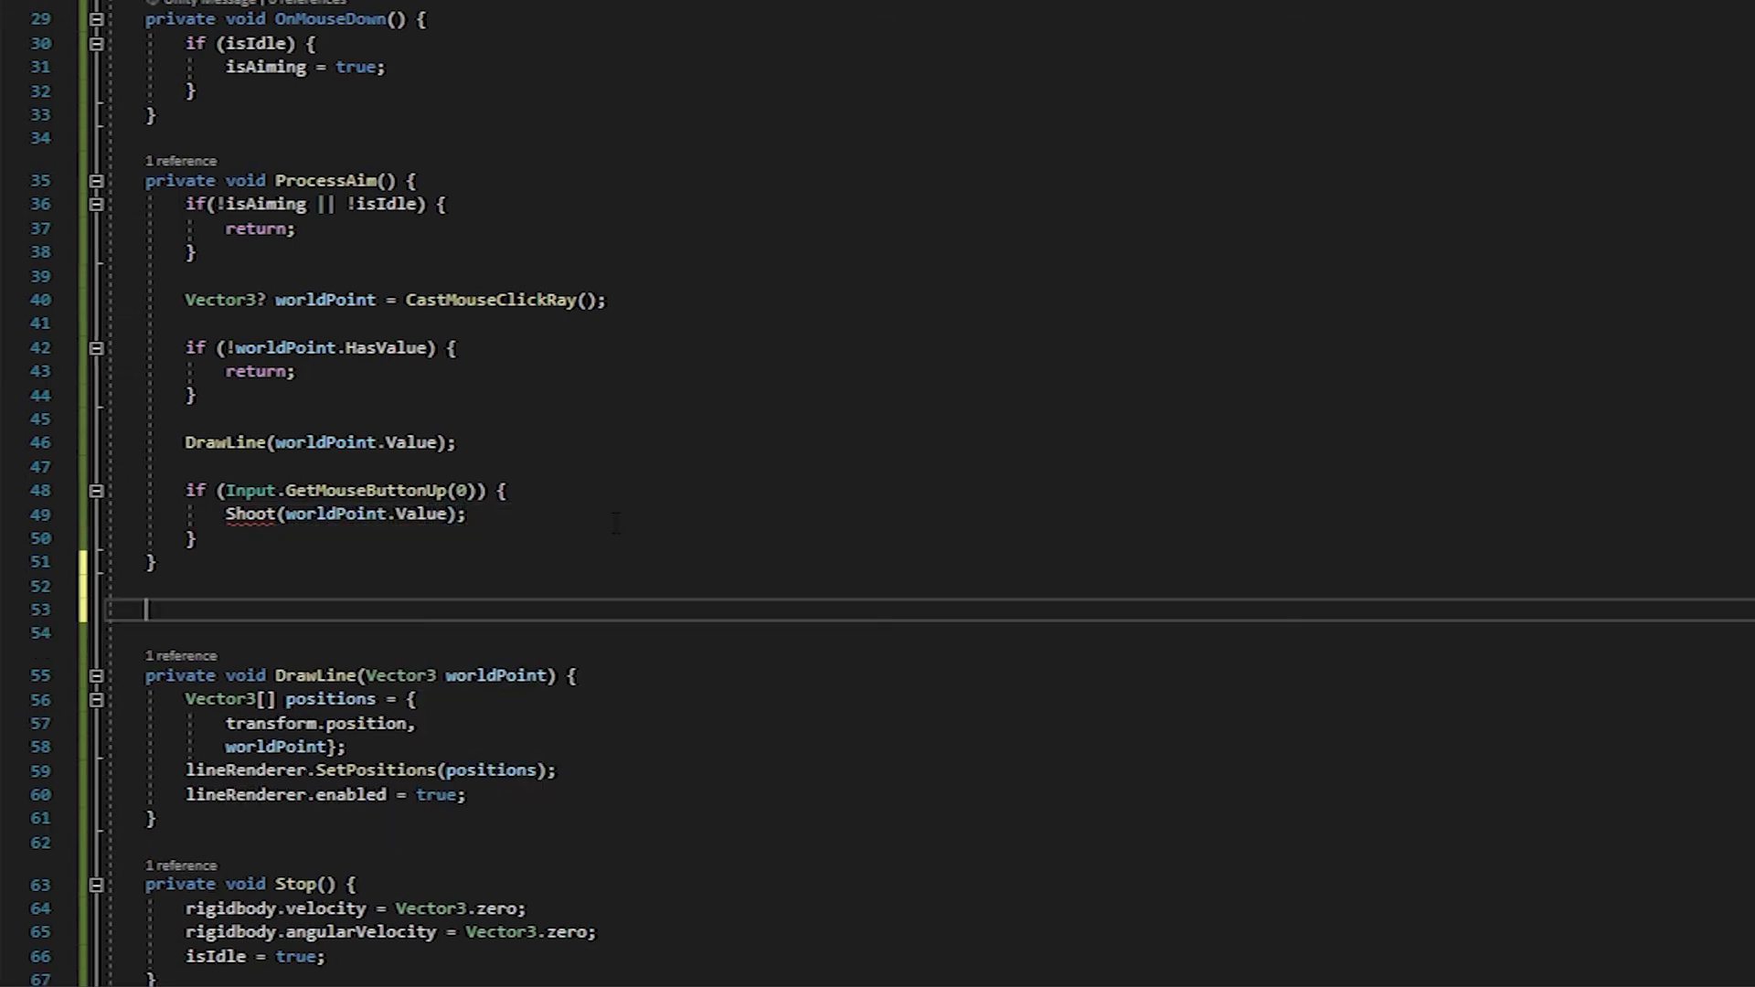
pyautogui.write('private void')
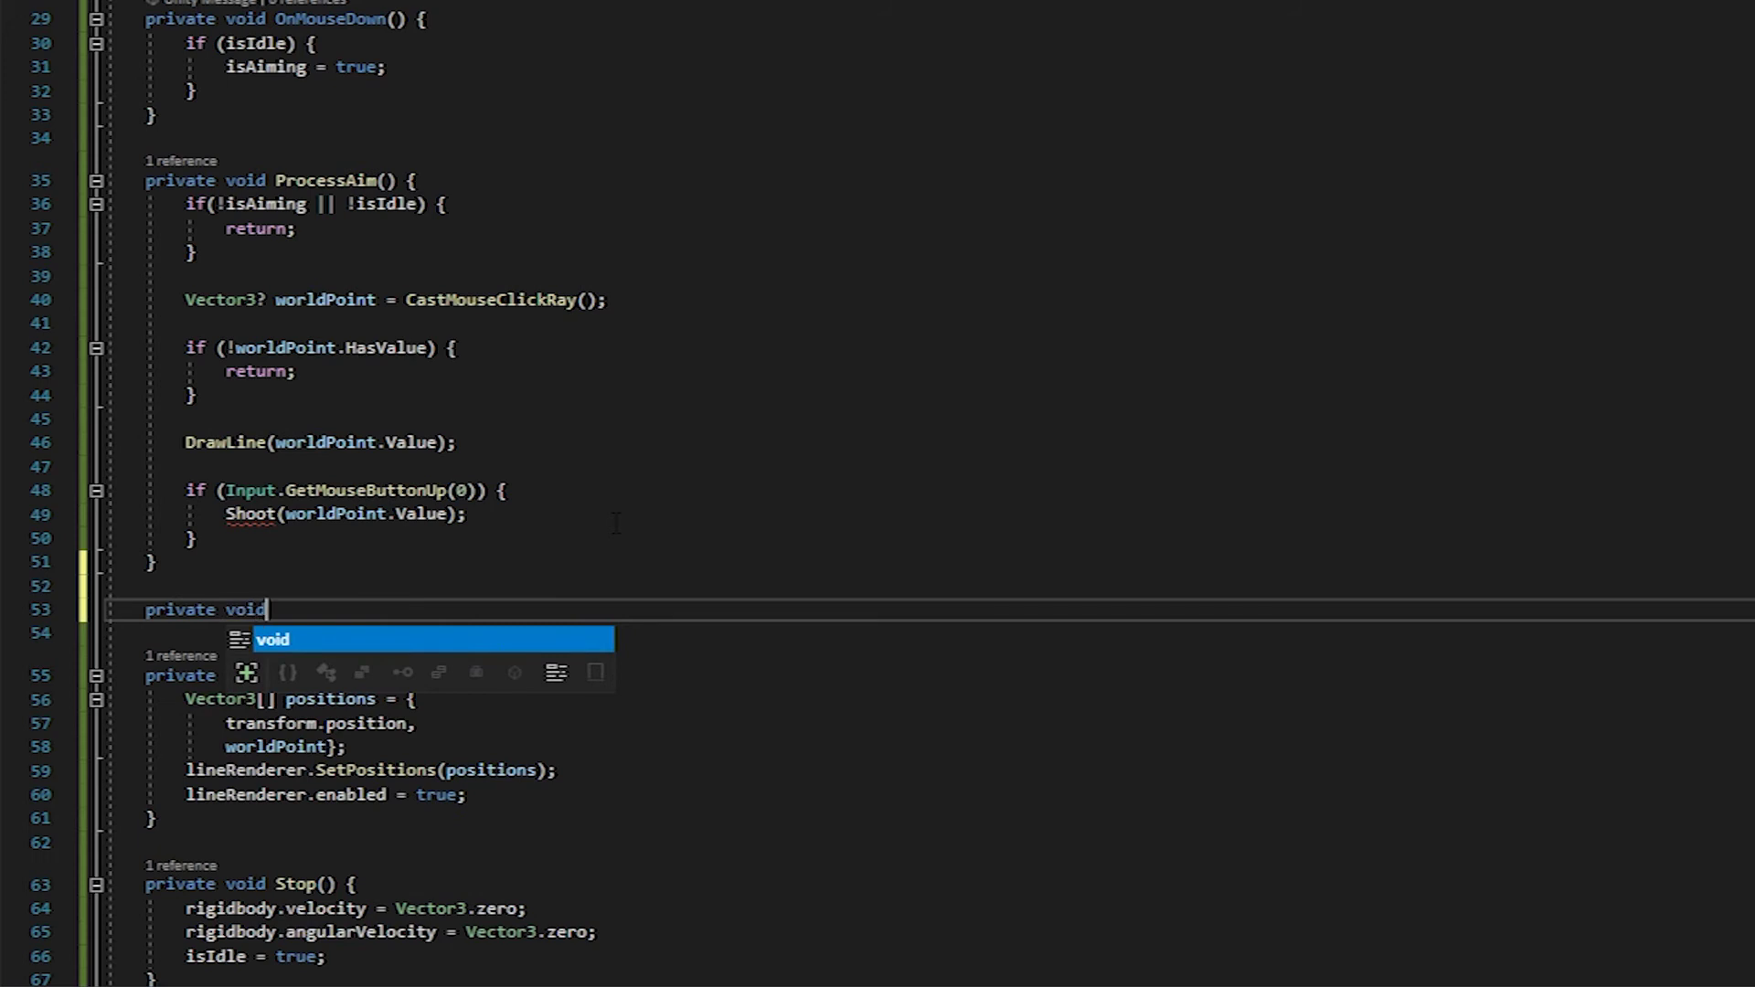
pyautogui.write(' Shoot(')
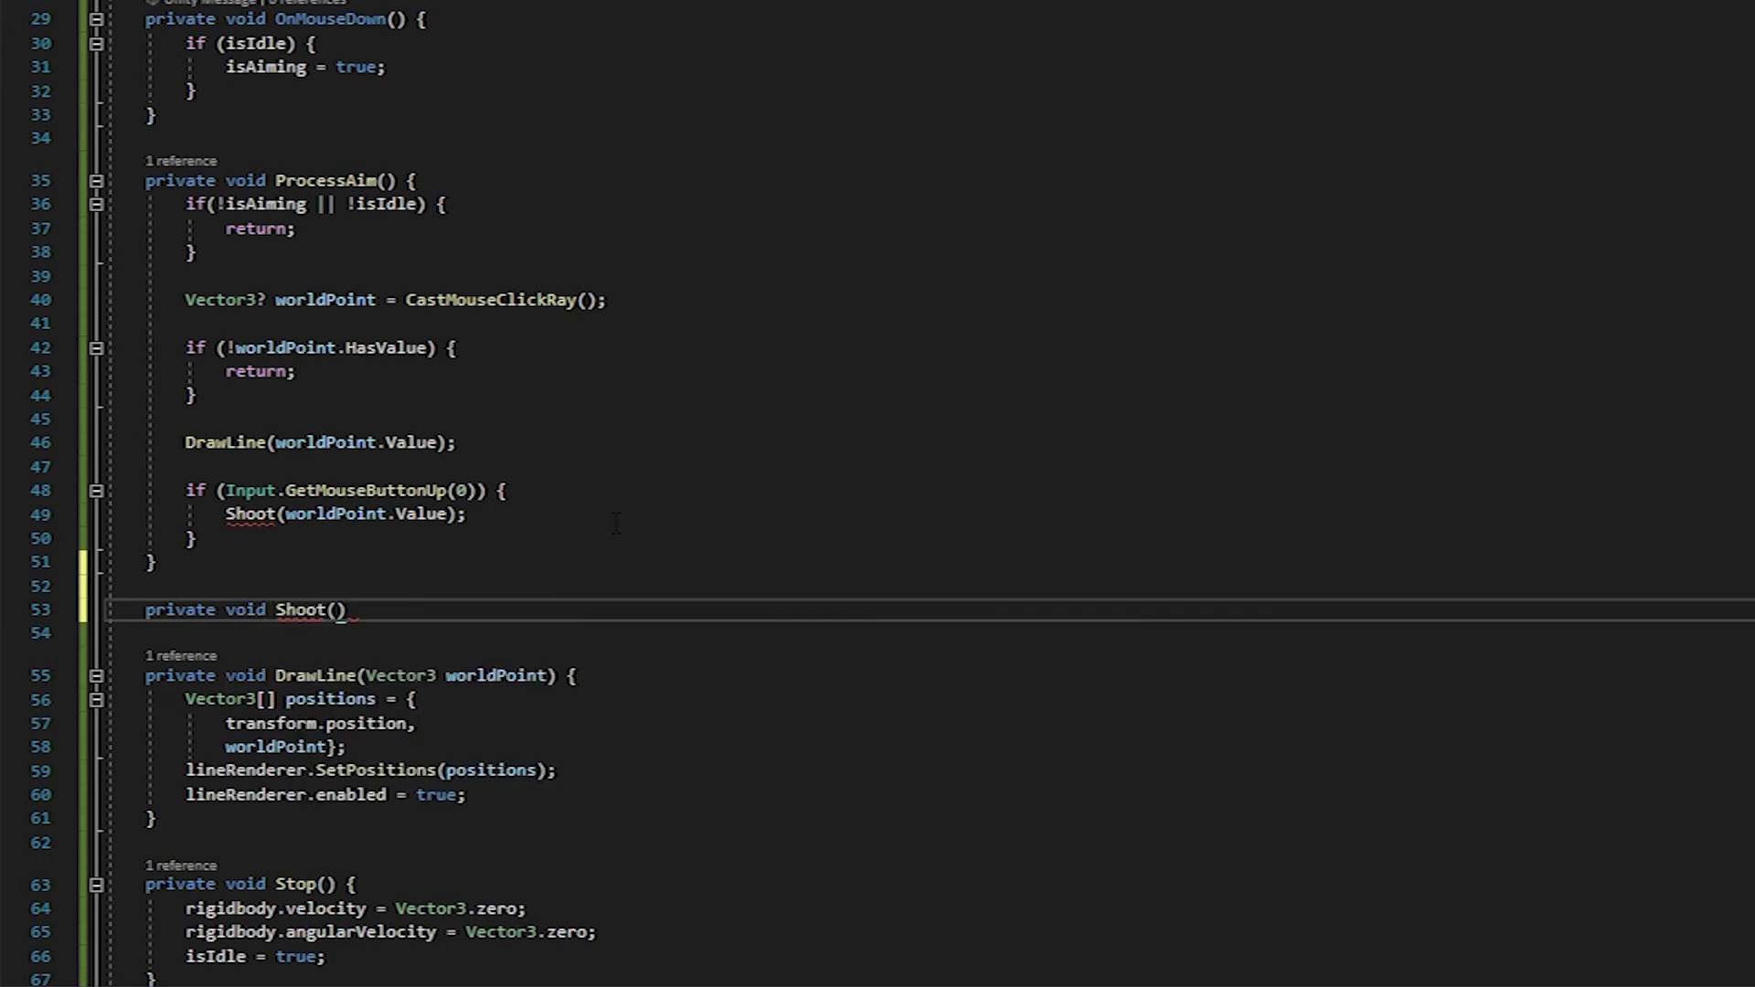
pyautogui.write('Vecot')
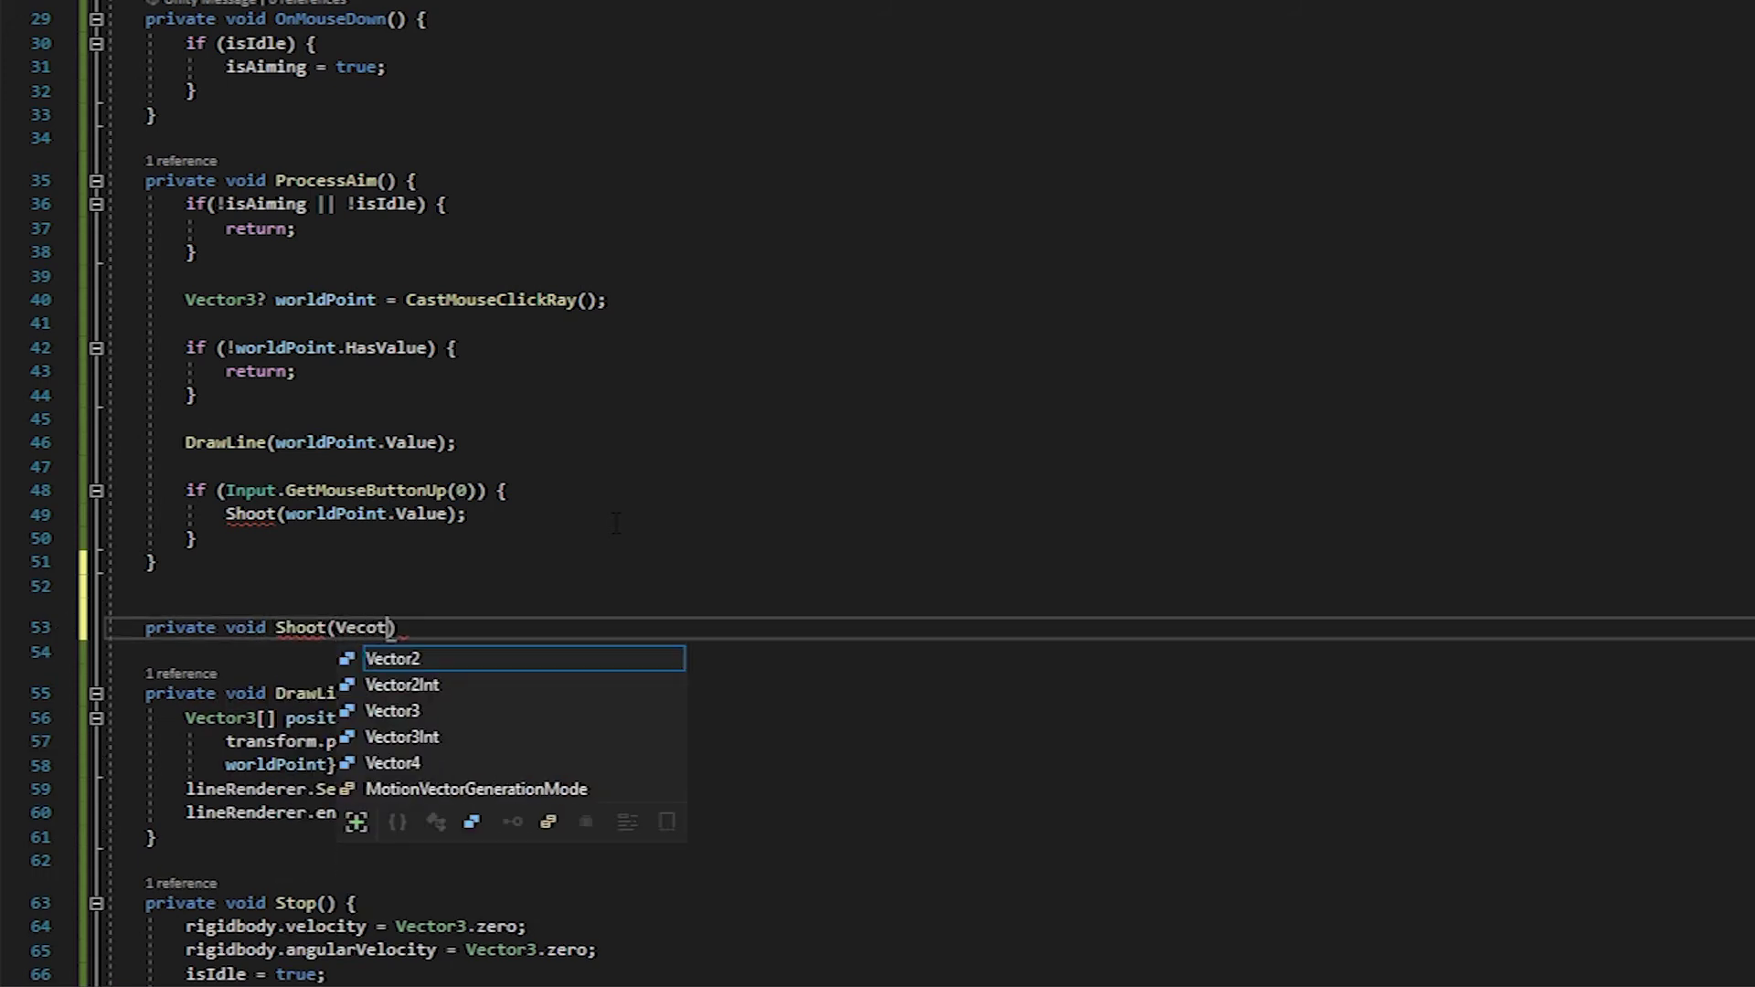
pyautogui.write('r3')
pyautogui.press('BackSpace')
pyautogui.press('BackSpace')
pyautogui.press('BackSpace')
pyautogui.write('to')
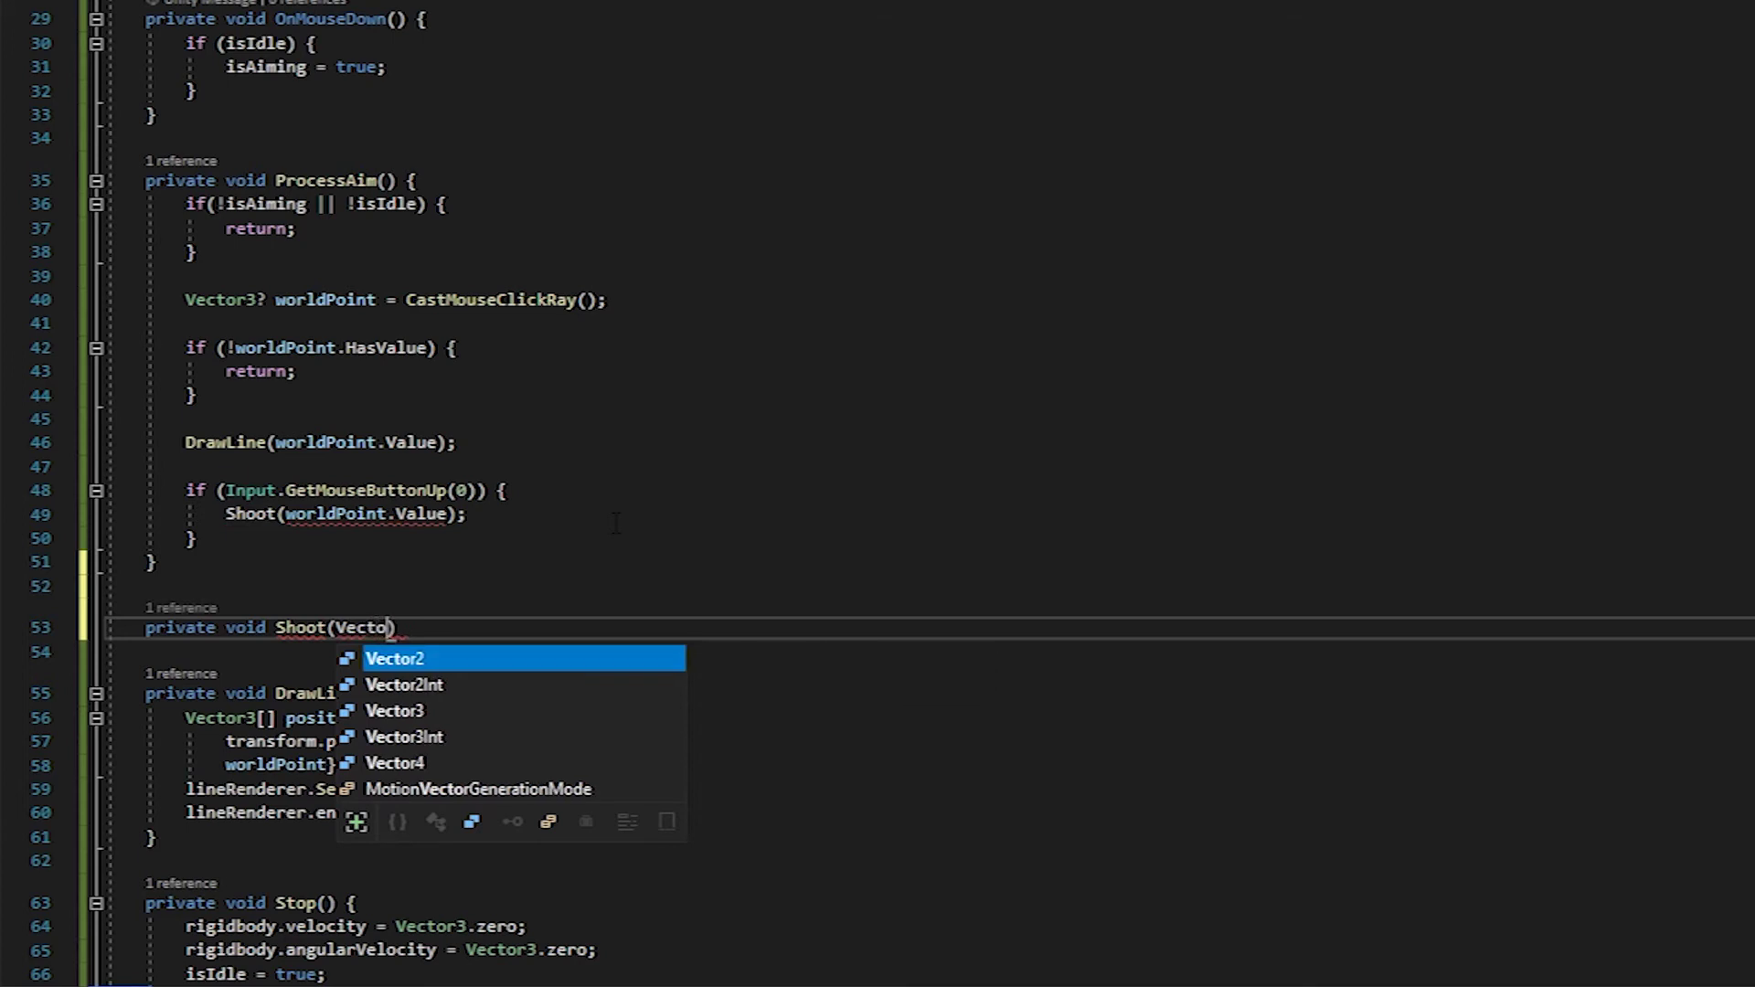
pyautogui.write('r3 ')
pyautogui.write('world')
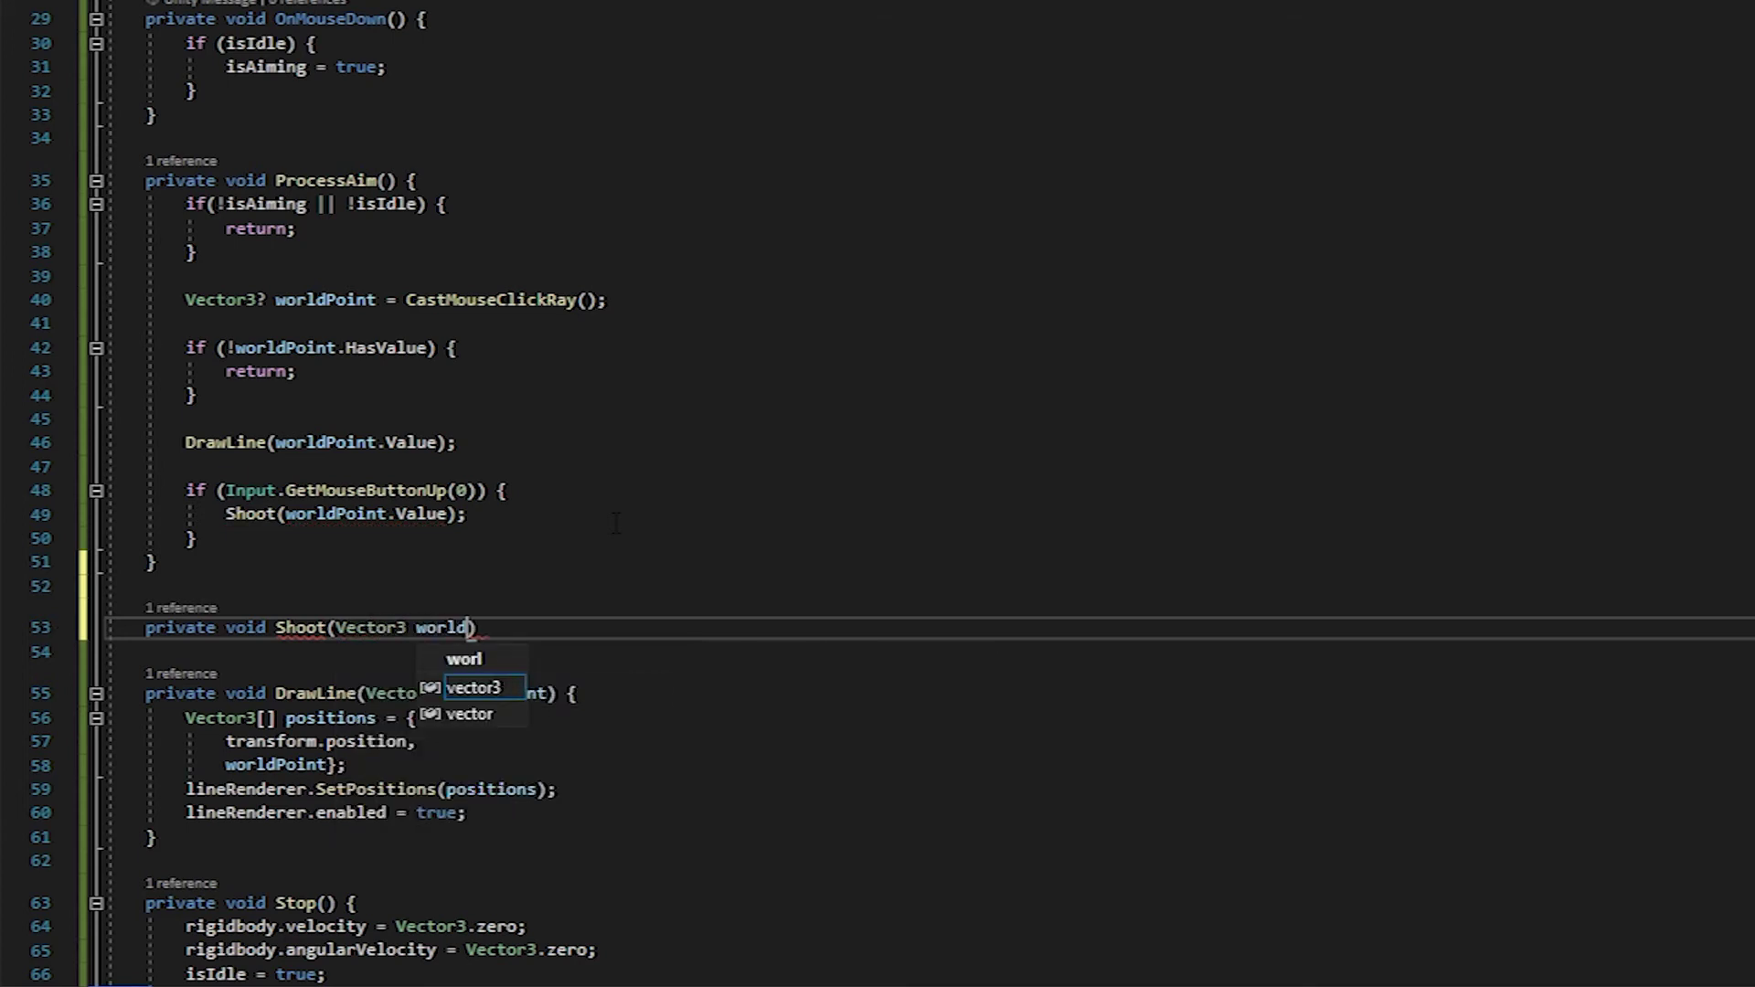
pyautogui.write('Point) {')
pyautogui.press('Return')
pyautogui.write('is')
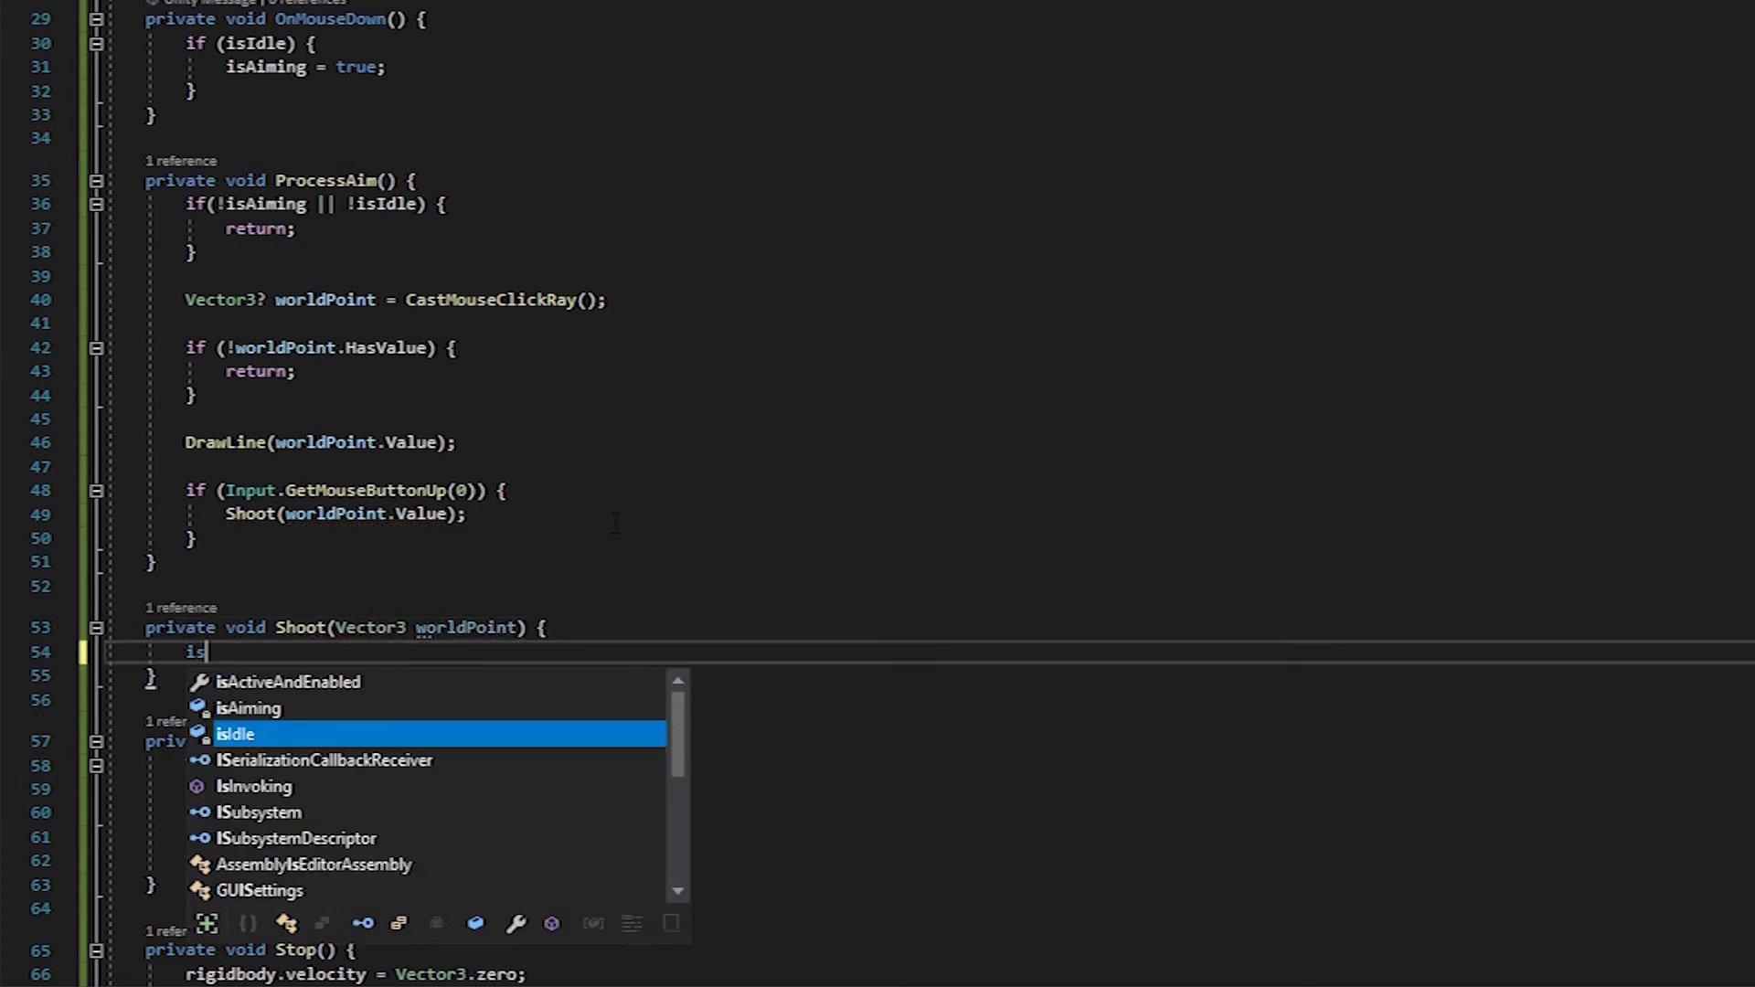
pyautogui.write('A')
pyautogui.press('Down')
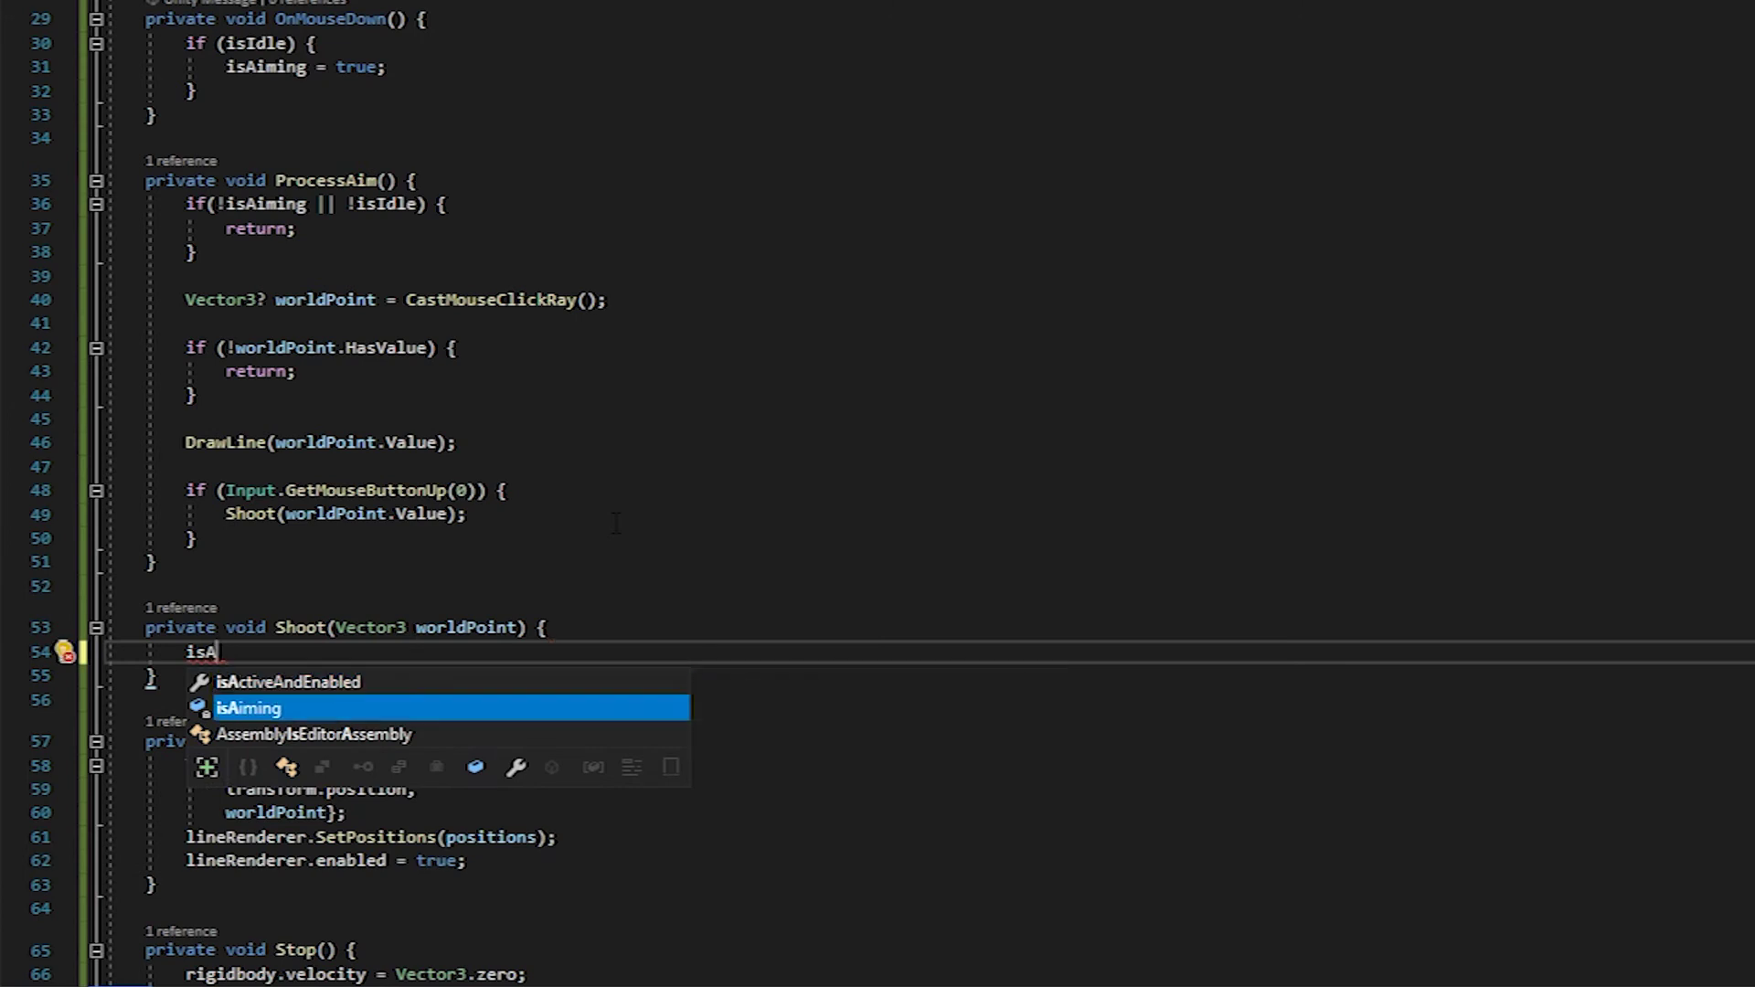
pyautogui.press('Tab')
pyautogui.write('= false;')
pyautogui.press('Return')
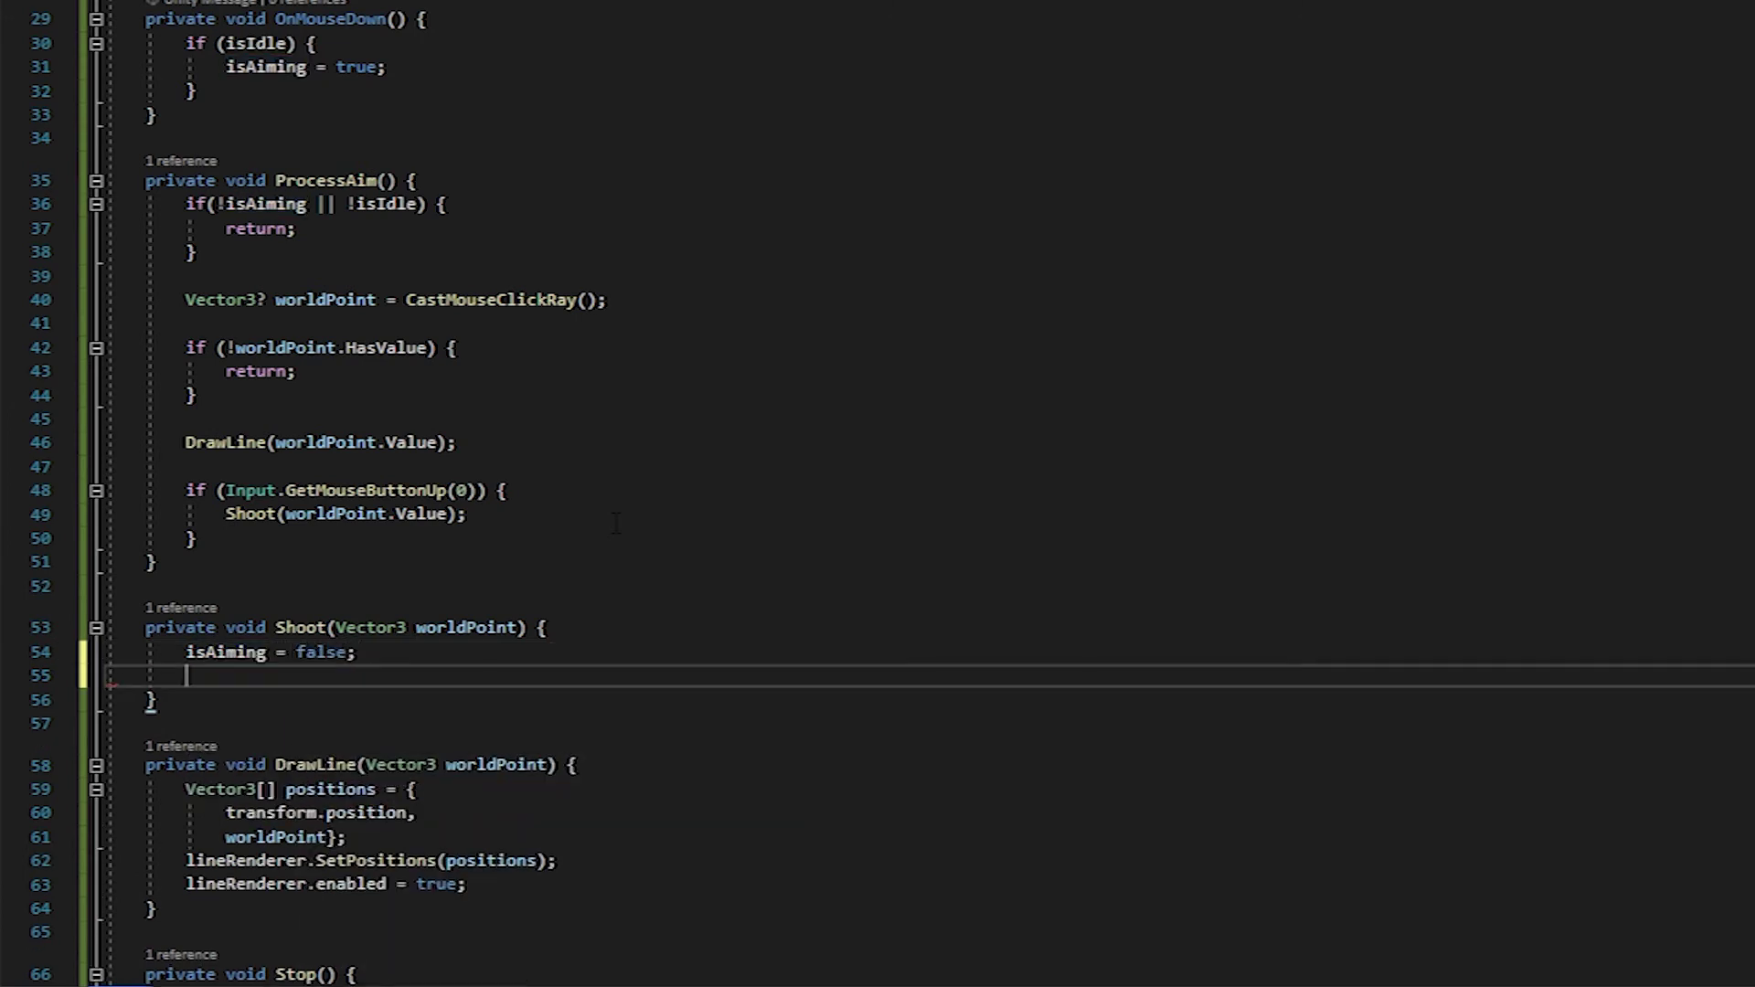
pyautogui.write('li')
pyautogui.write('ne')
pyautogui.press('Tab')
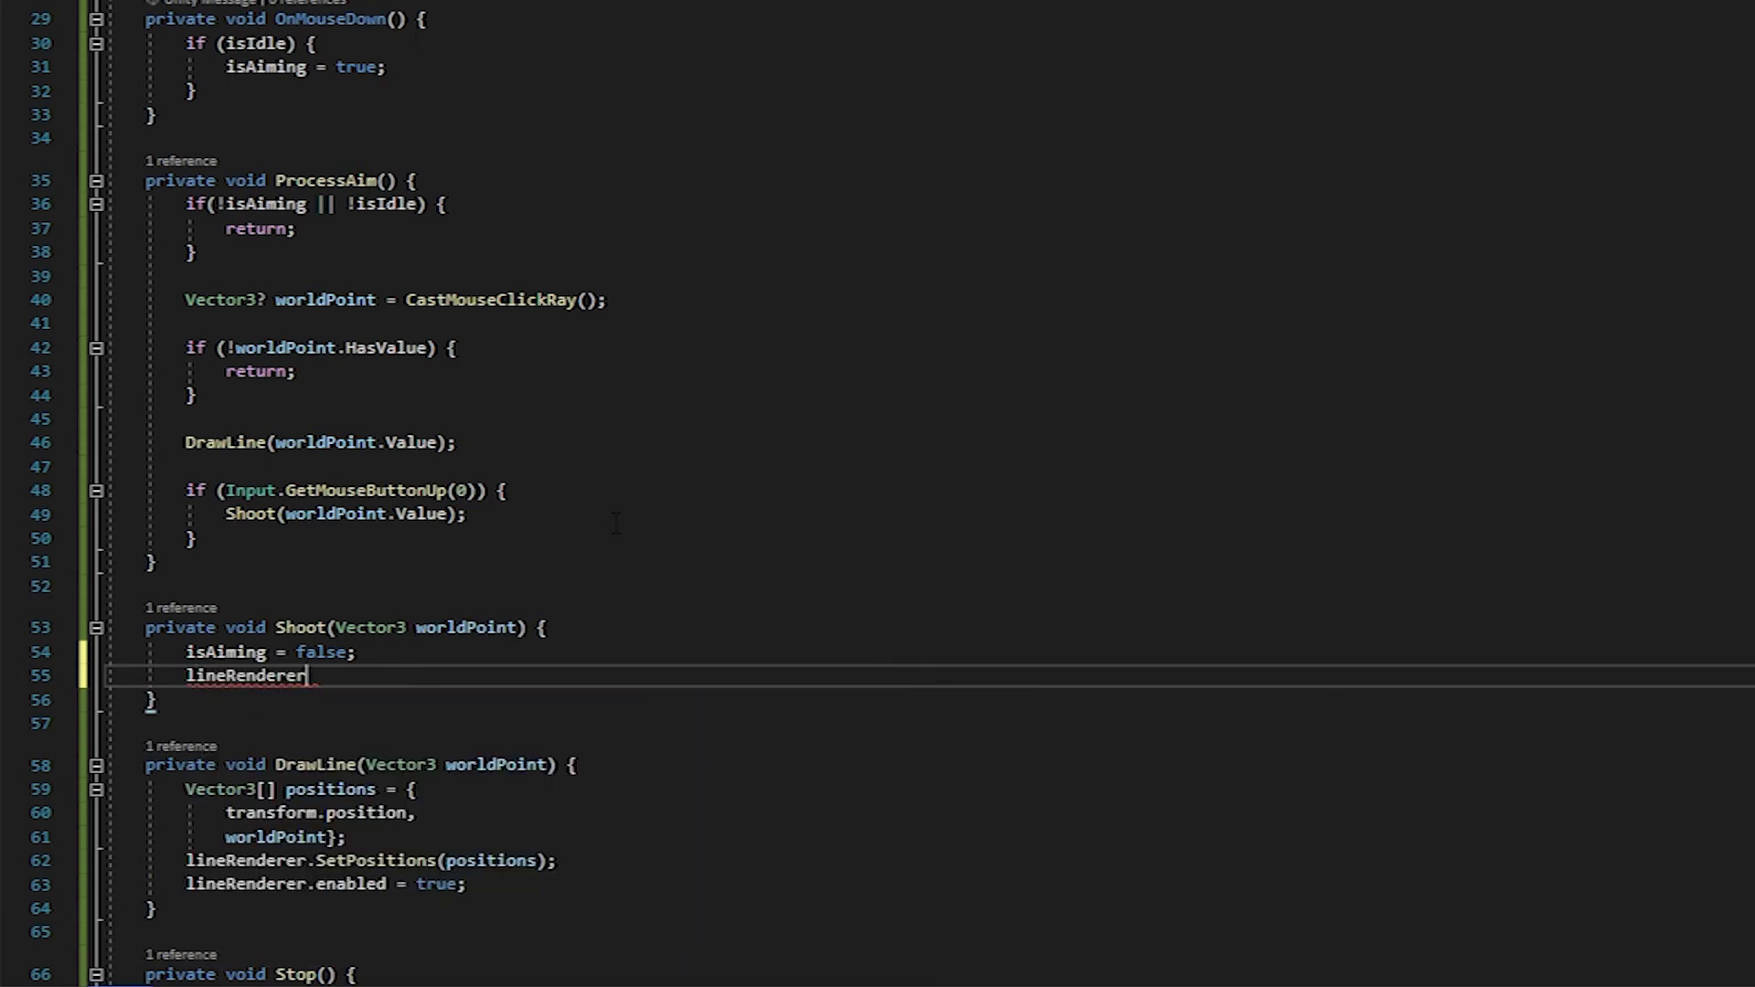
pyautogui.write('.enabled = false;')
# - In Shoot, set horizontalWorldPoint = new Vector3(worldPoint.x, transform.position.y, worldPoint.z)
pyautogui.press('Return')
pyautogui.press('Return')
pyautogui.write('Vect')
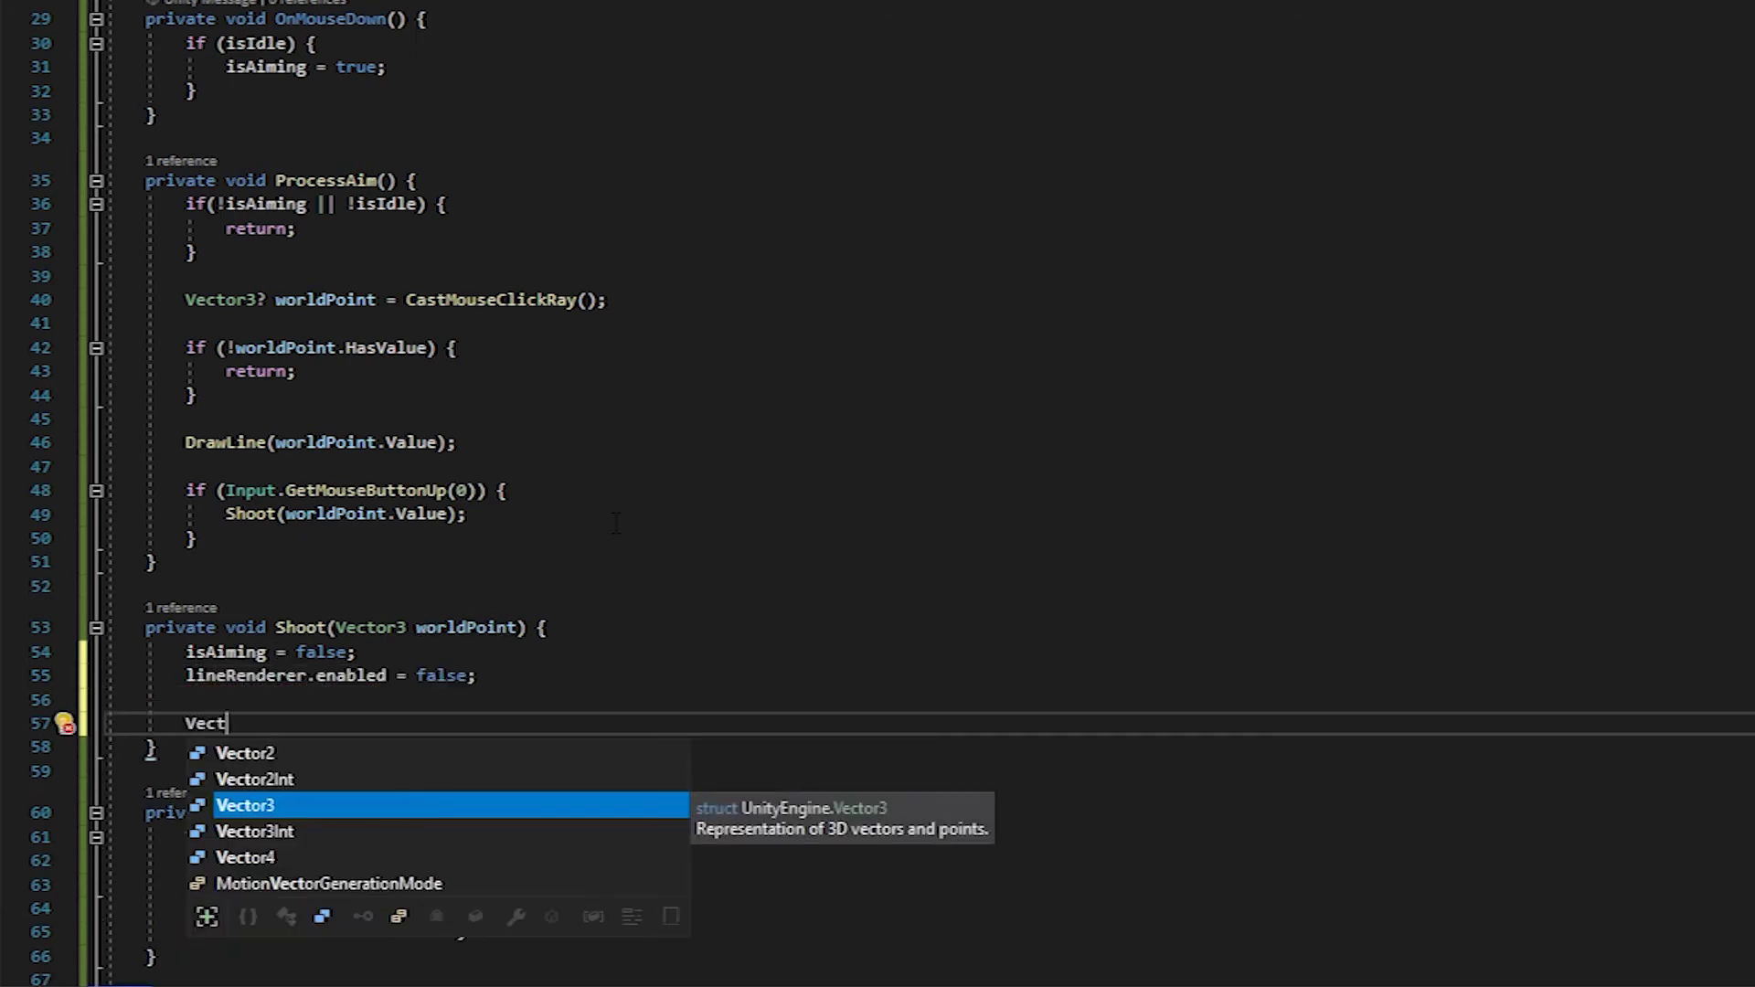
pyautogui.press('Tab')
pyautogui.write('horizo')
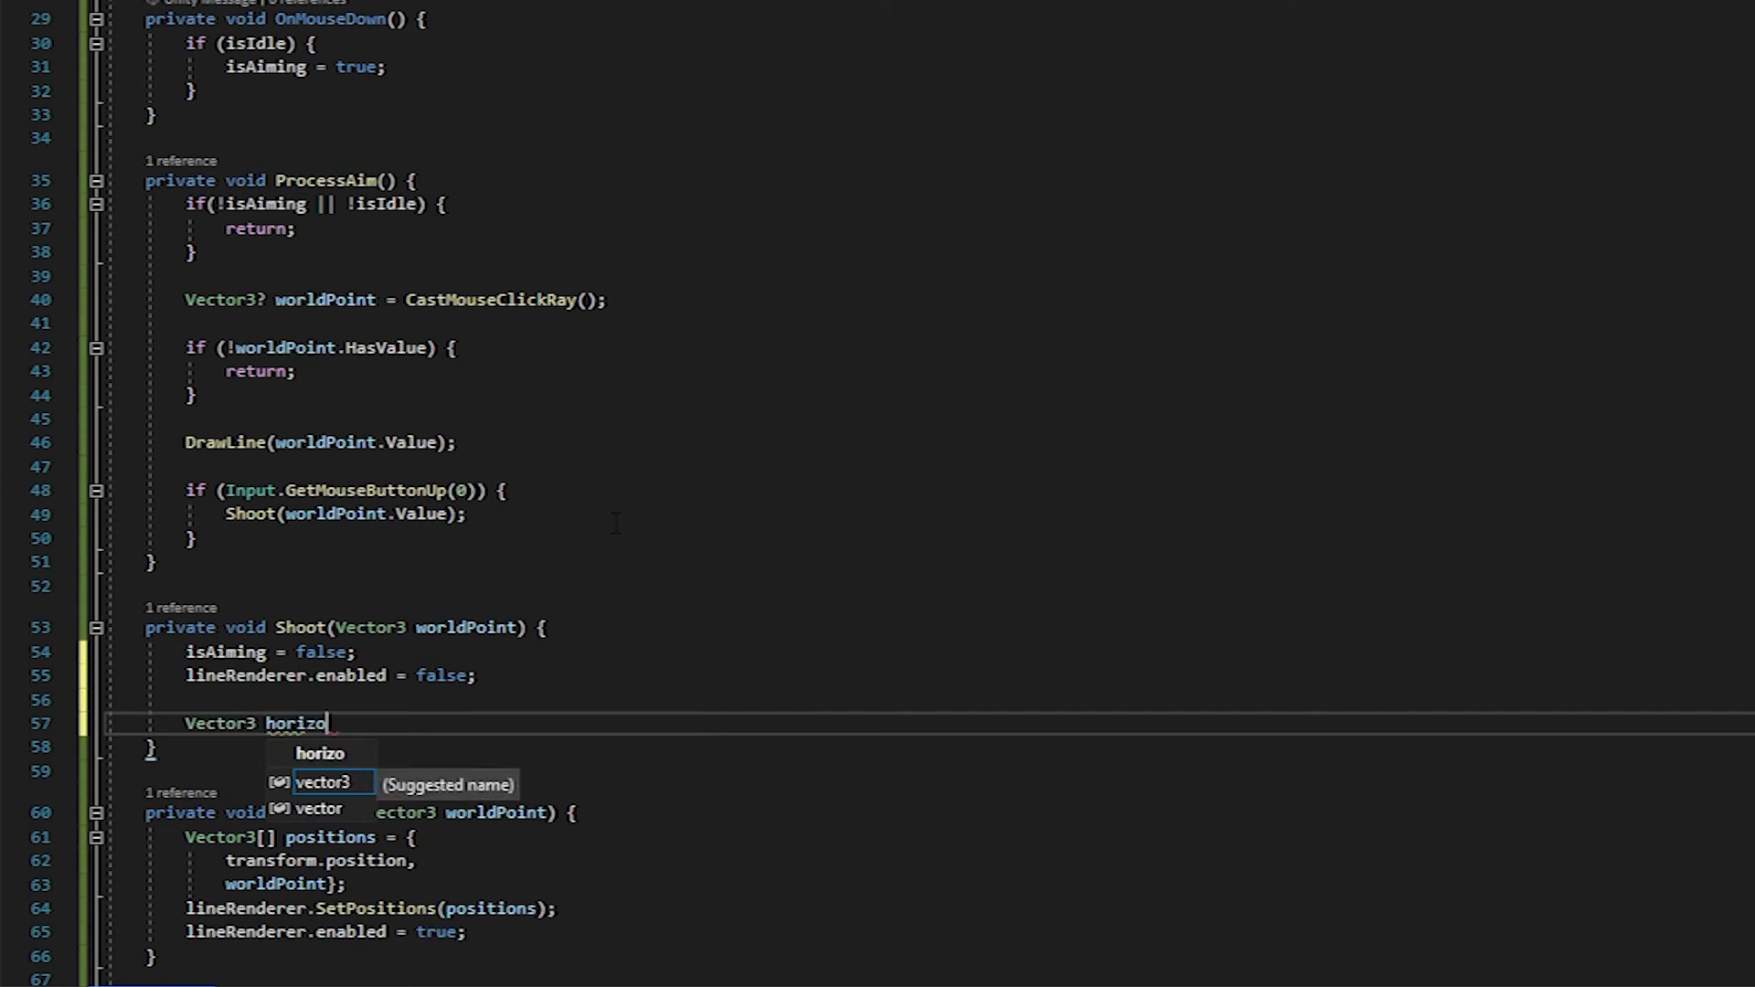
pyautogui.write('ntalWorldP')
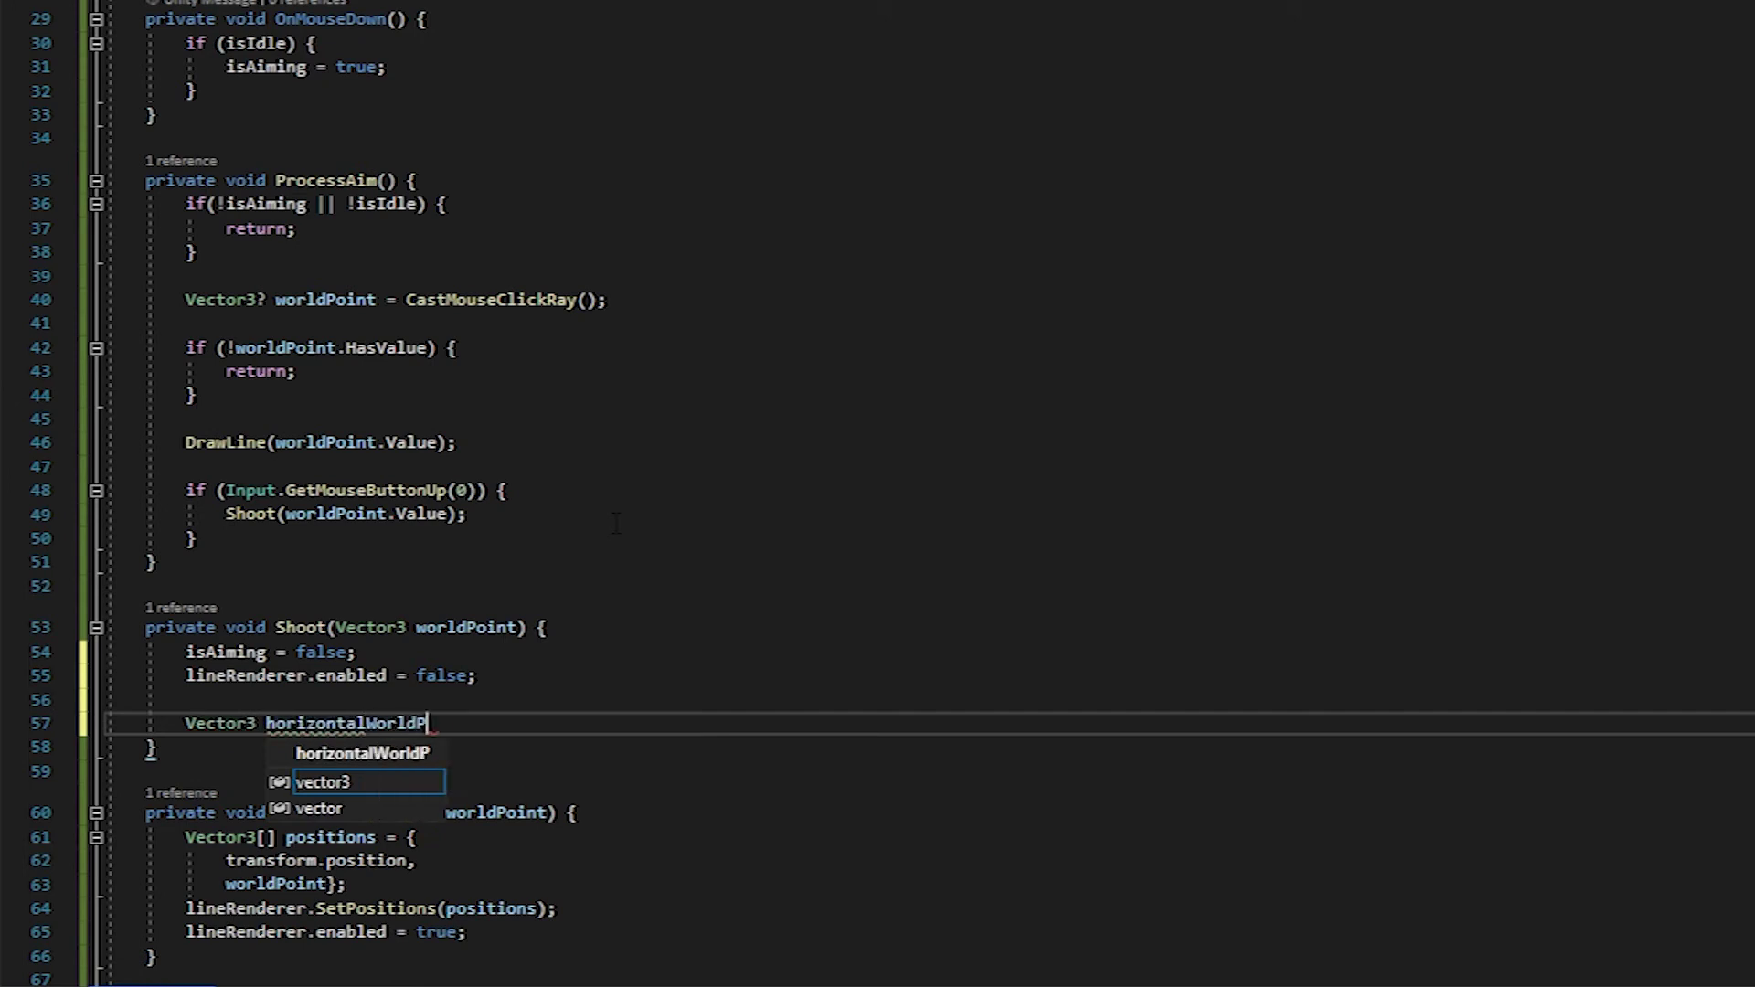
pyautogui.write('oint = ')
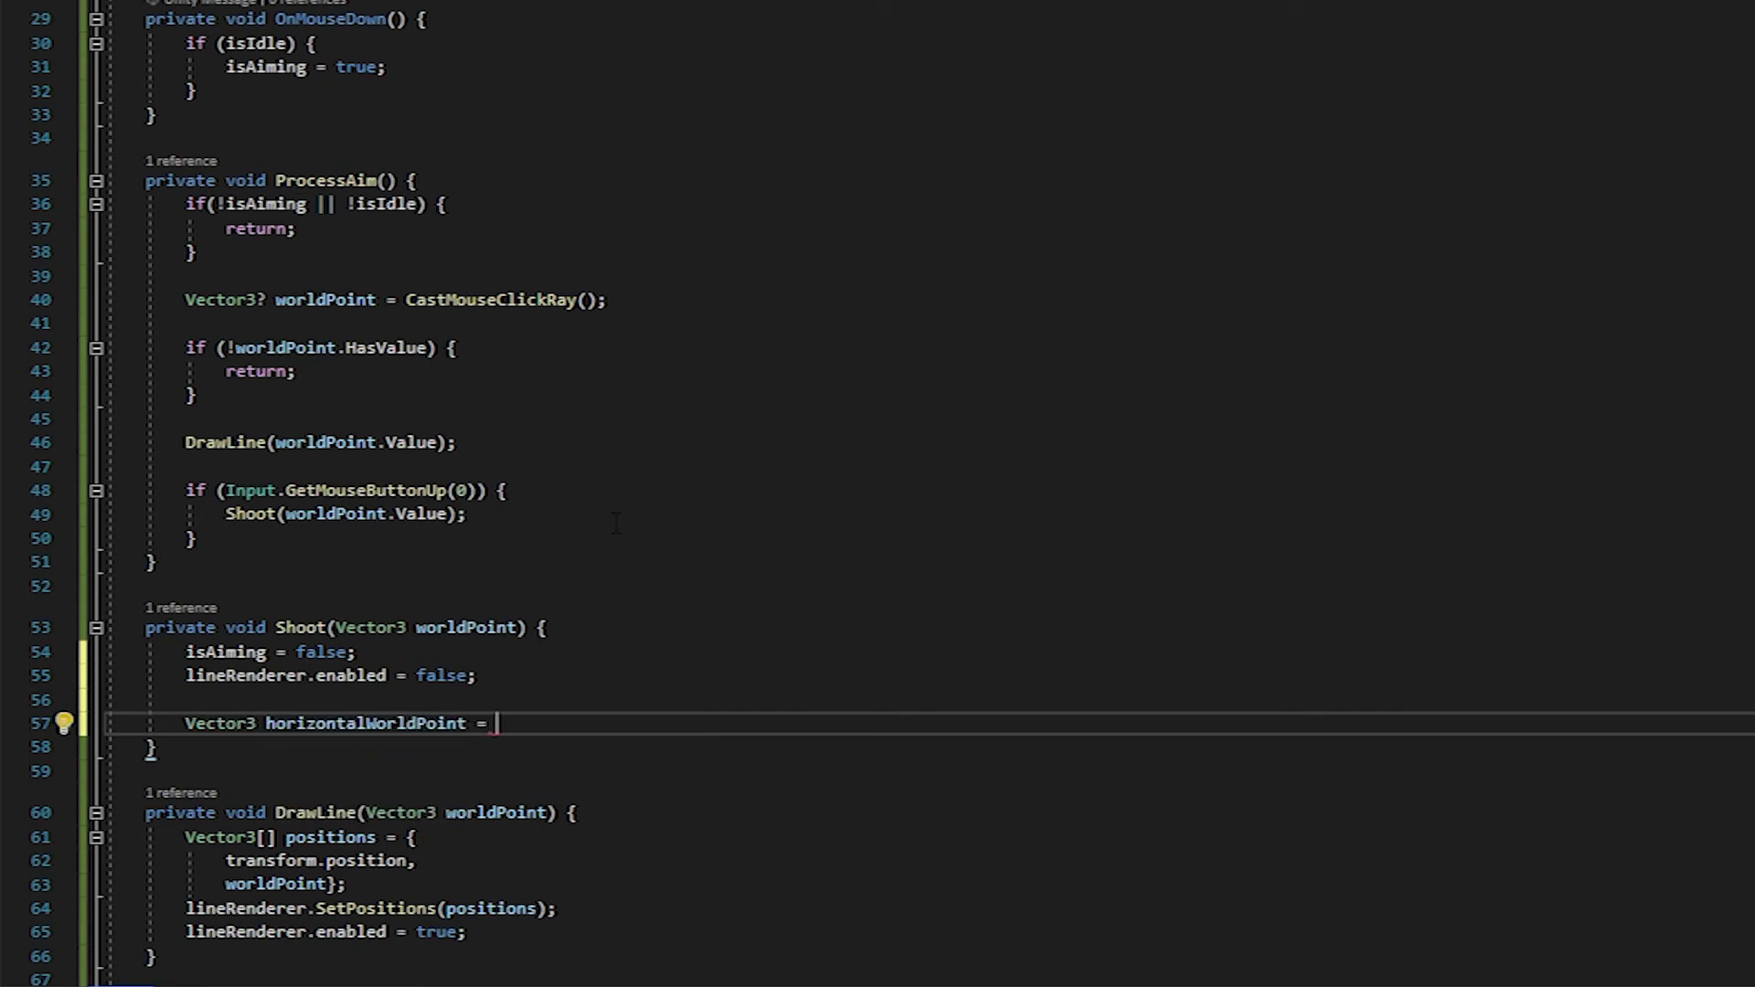
pyautogui.write('new Vector3')
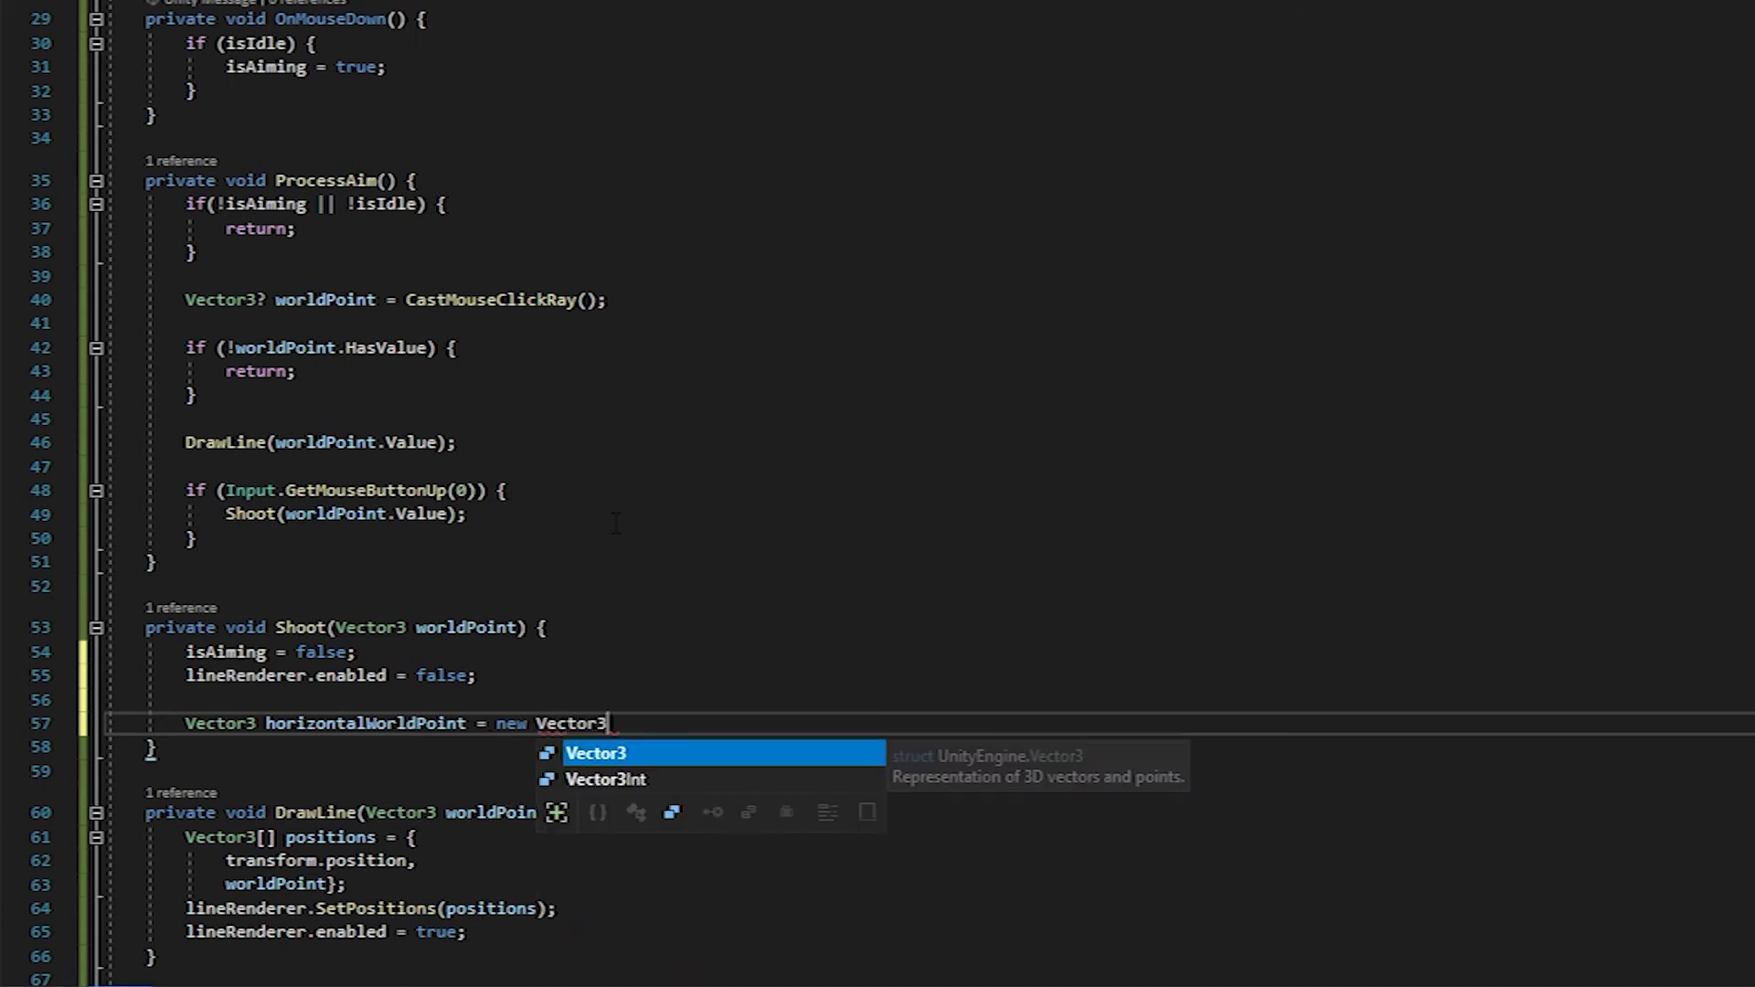
pyautogui.write('(wo')
pyautogui.press('Tab')
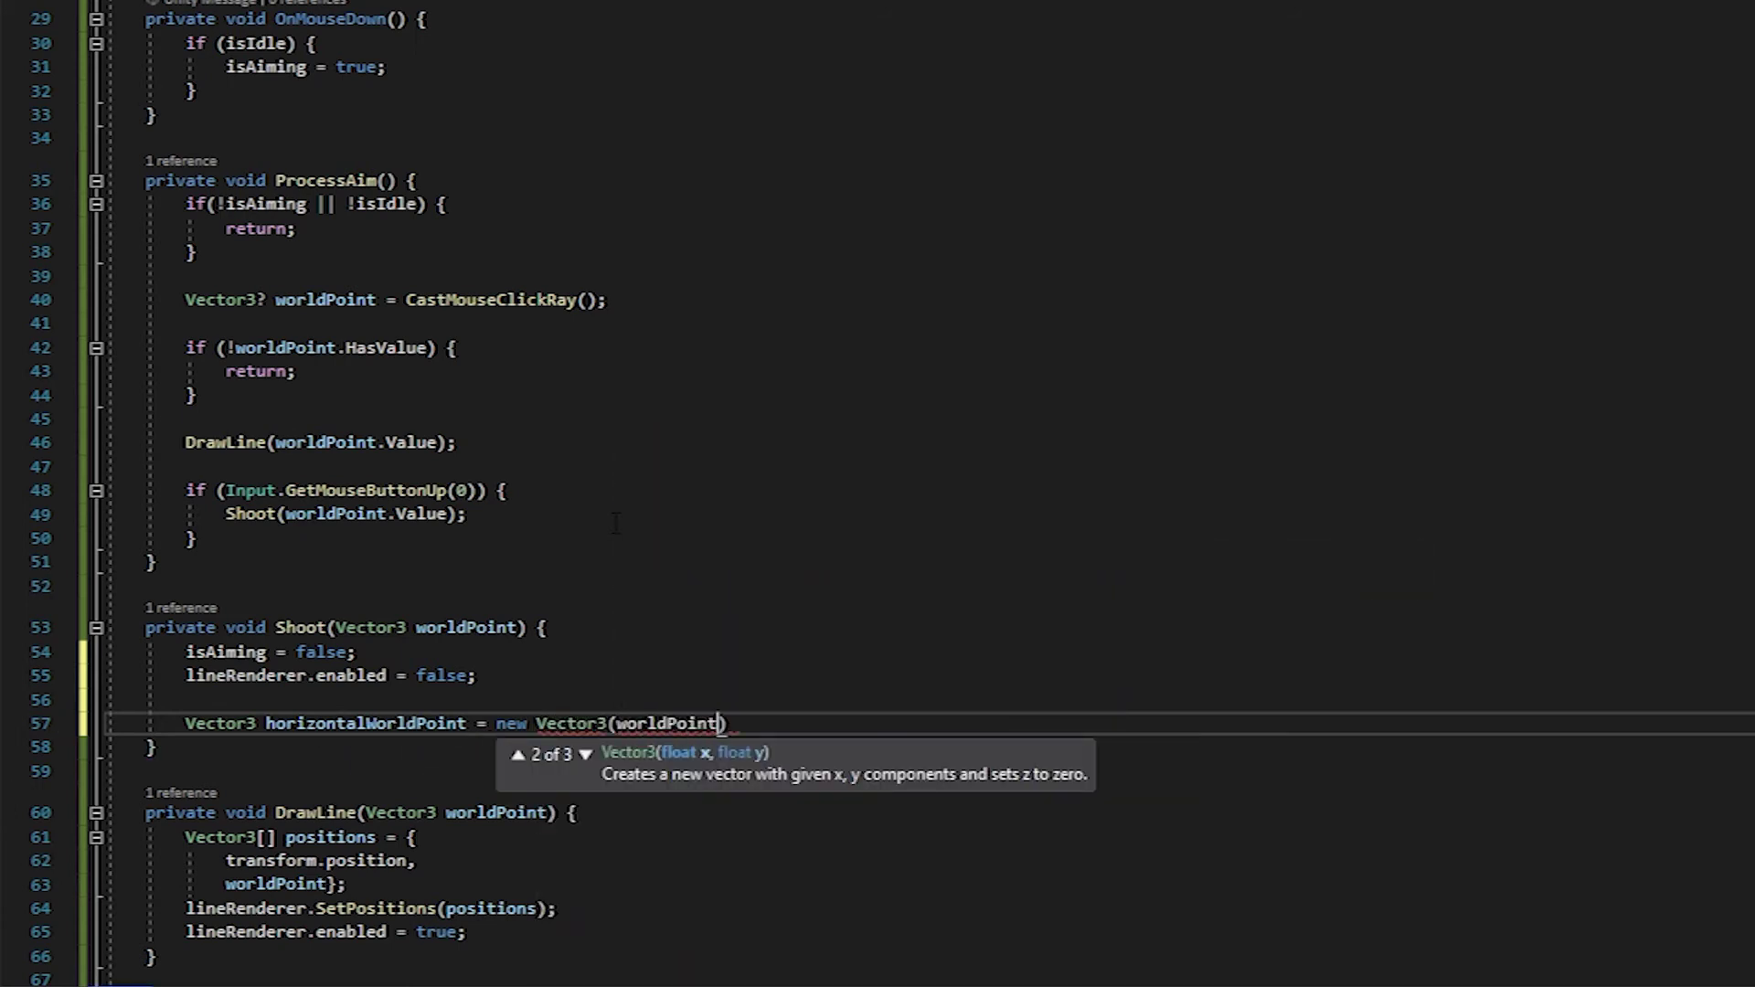
pyautogui.write('.x, tra')
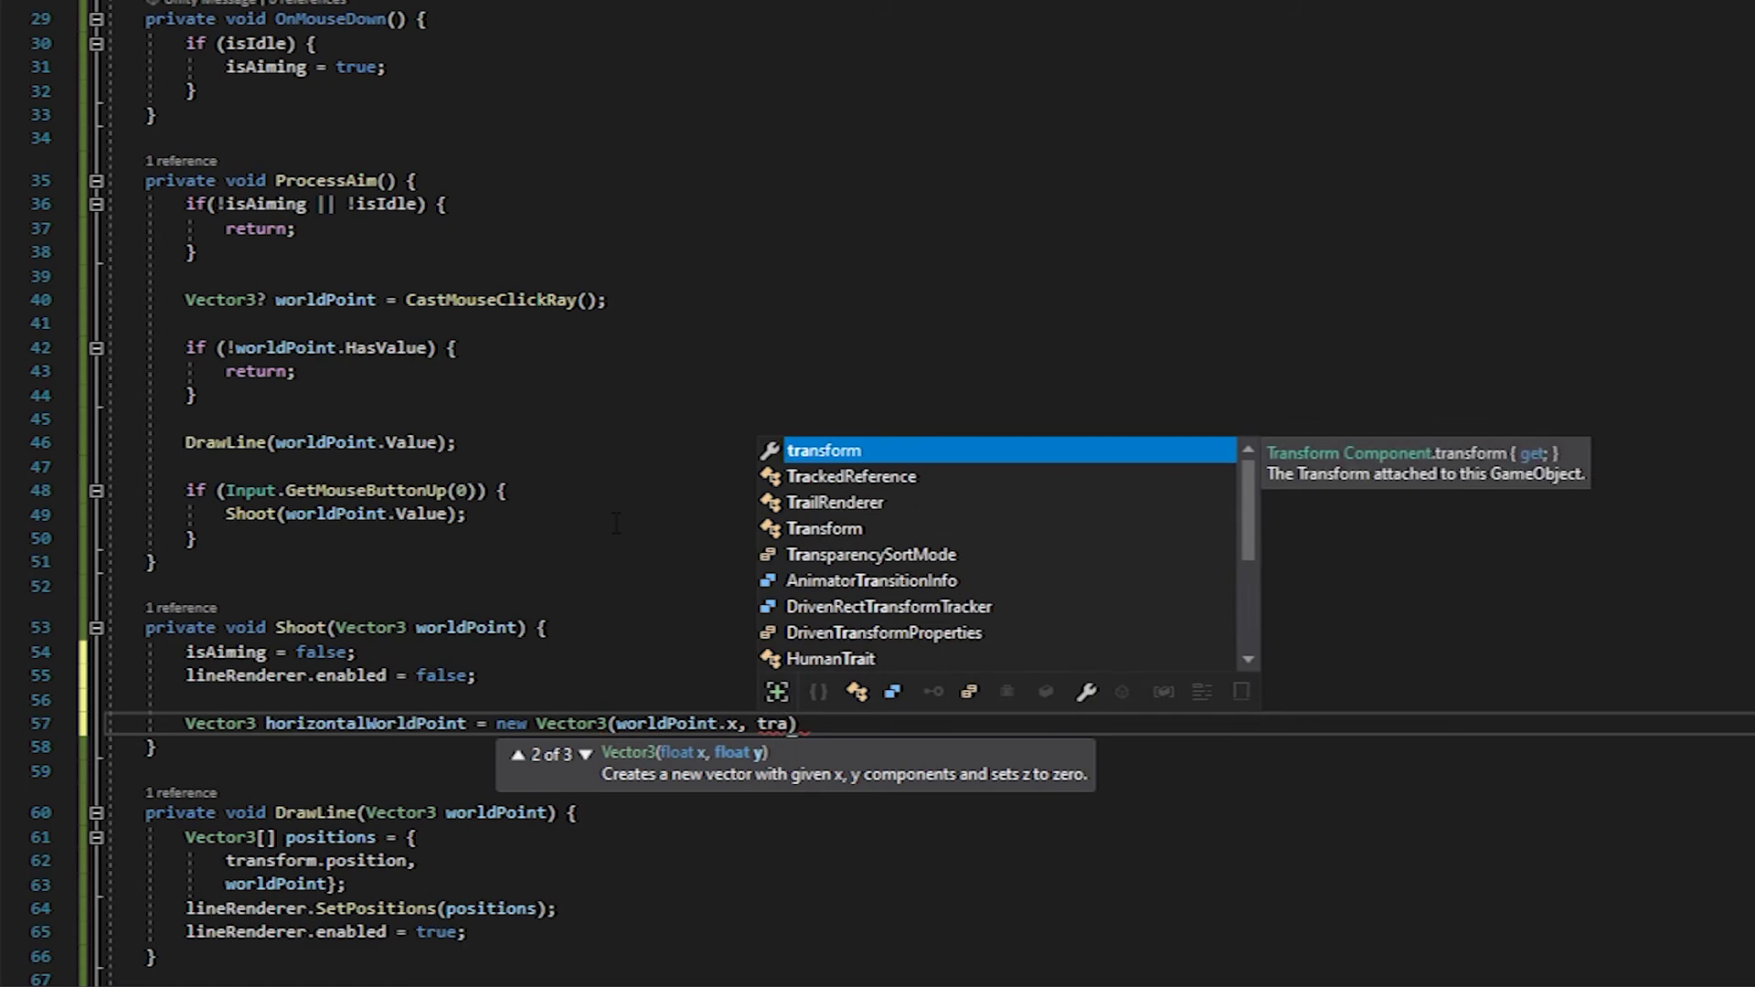
pyautogui.press('Tab')
pyautogui.write('.pos')
pyautogui.press('Tab')
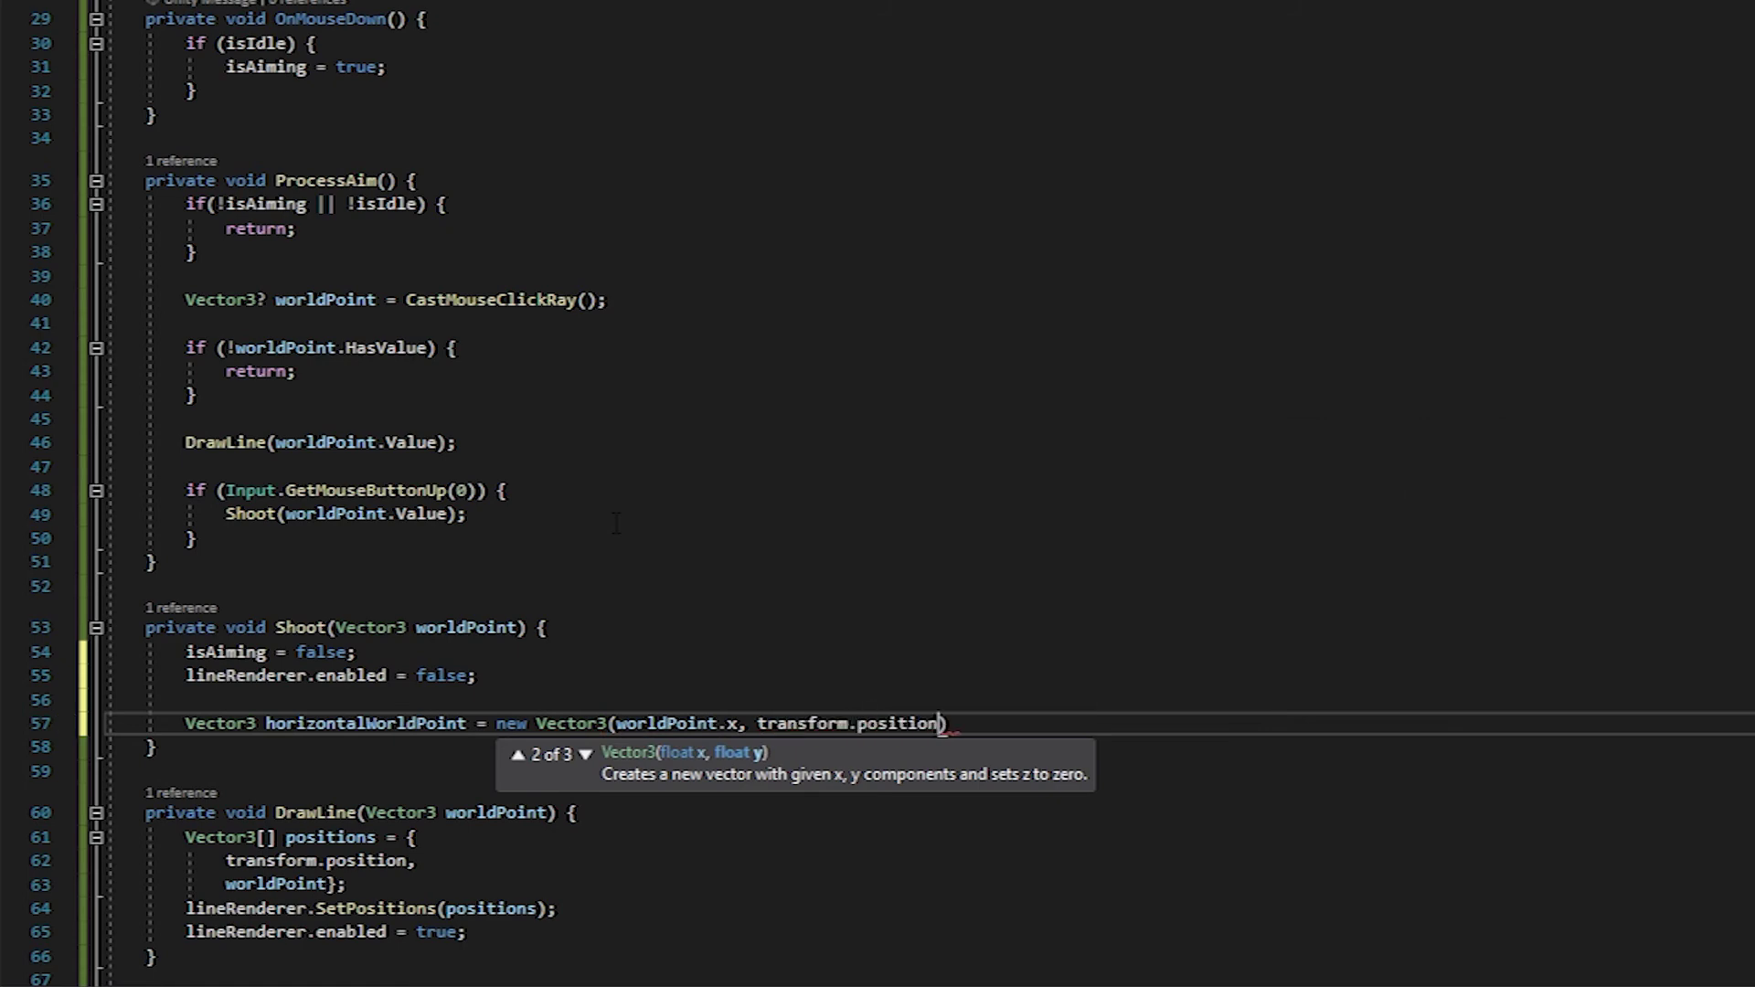
pyautogui.write('.y, wo')
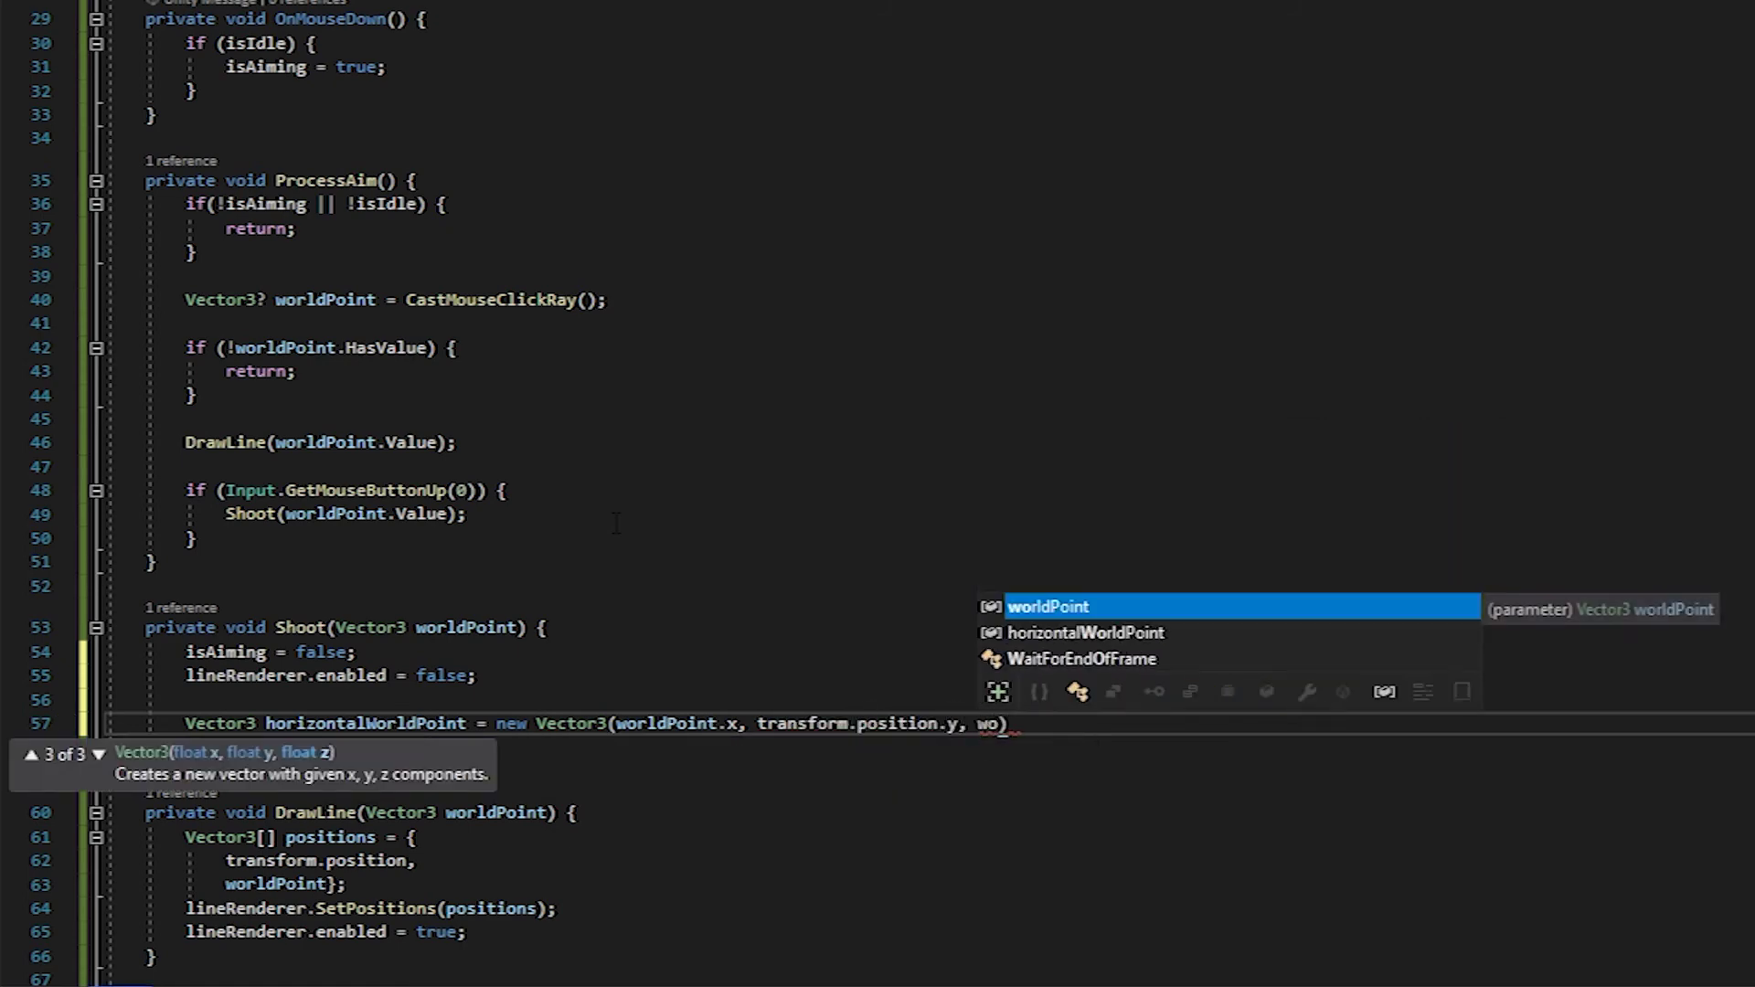
pyautogui.press('Tab')
pyautogui.write('.z')
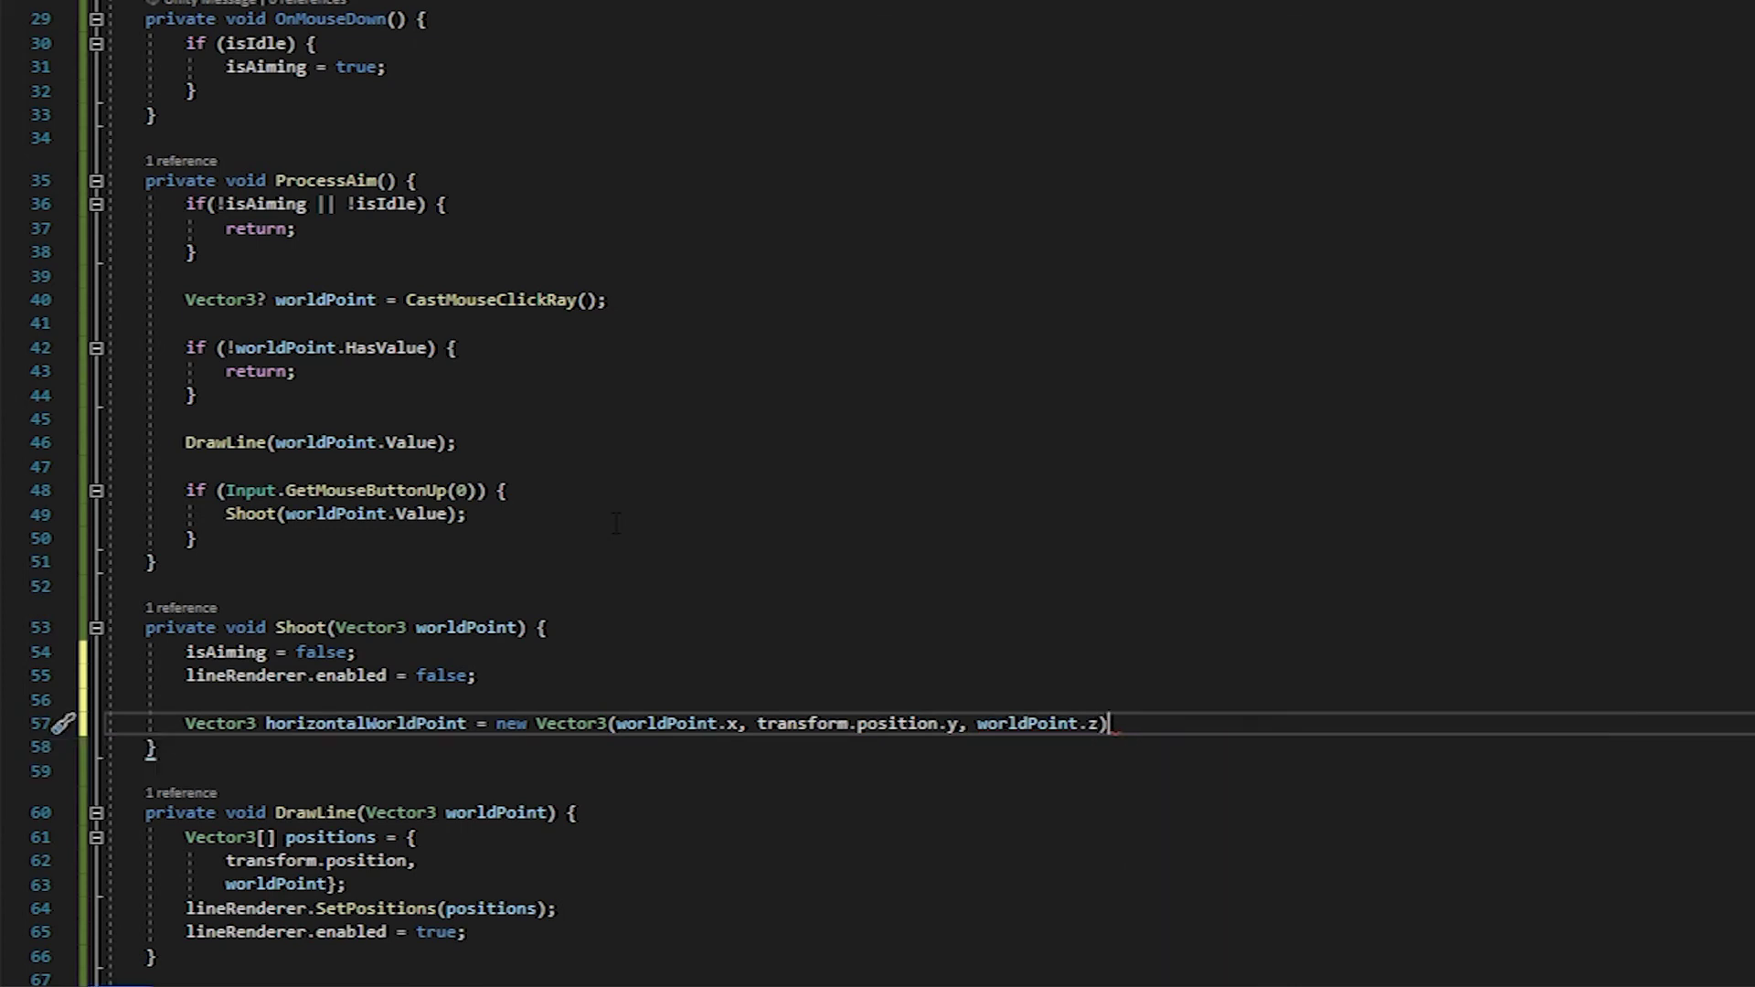
pyautogui.press('End')
pyautogui.write(';')
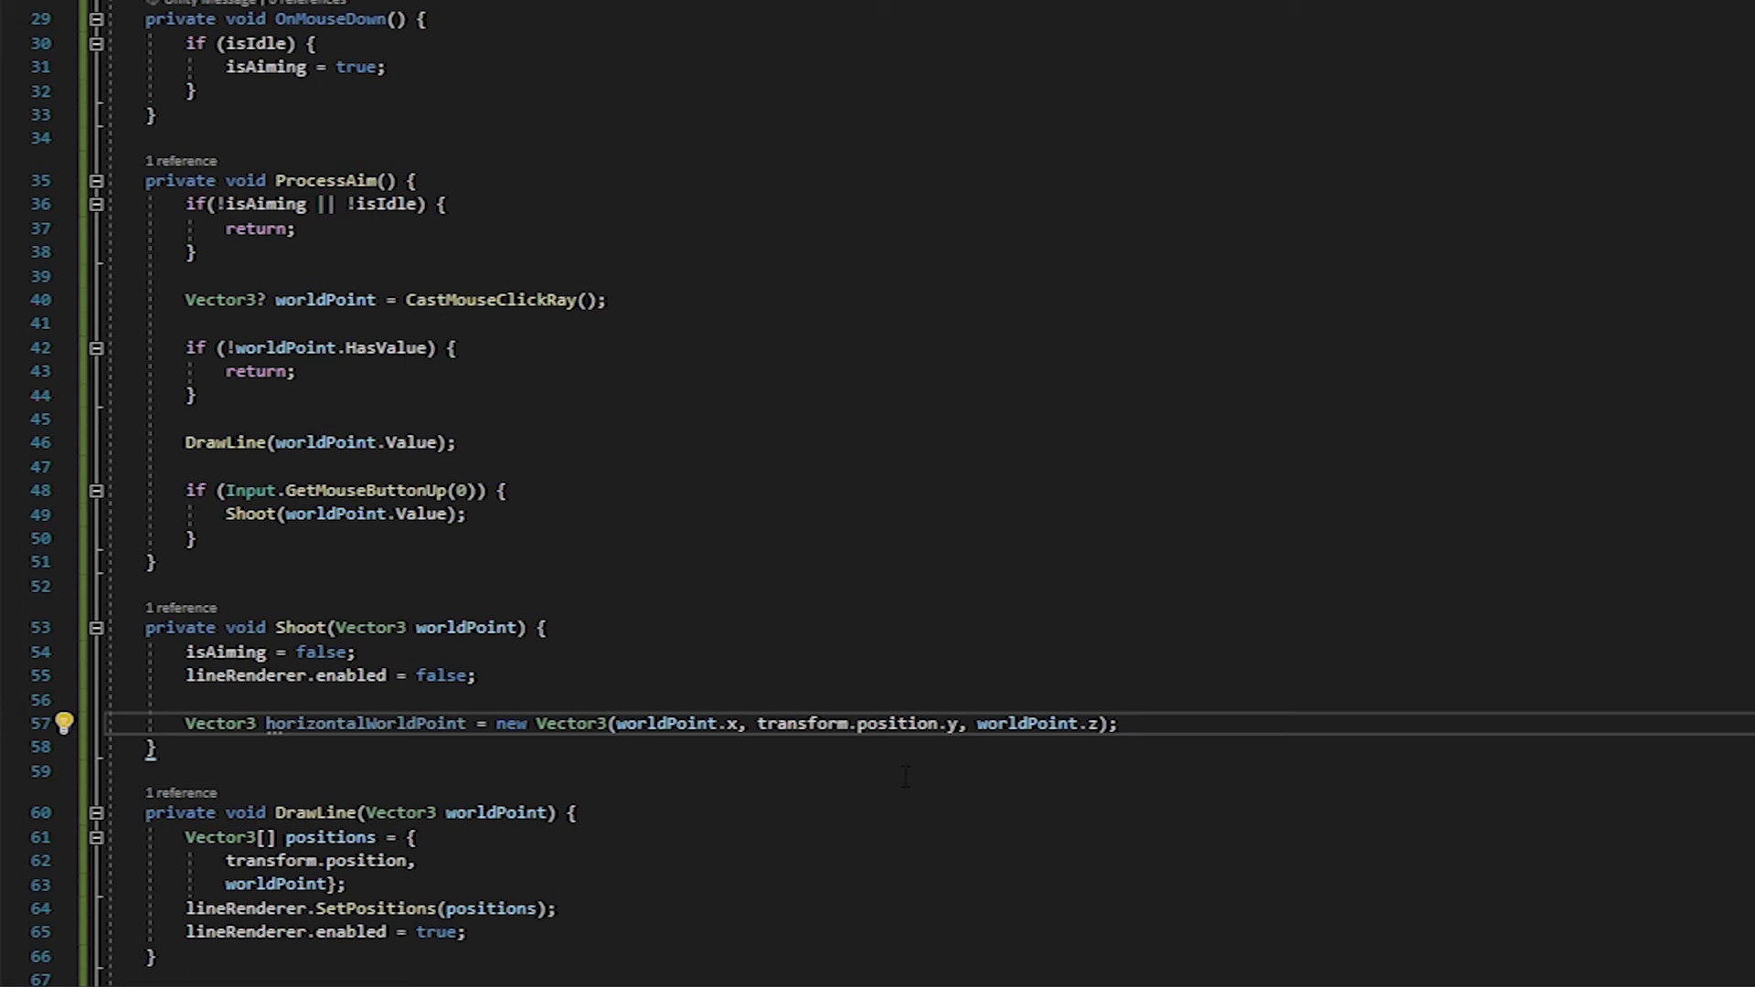
# - Set Cursor.visible = false in DrawLine; add direction = (horizontalWorldPoint - transform.position).normalized
pyautogui.click(905, 778)
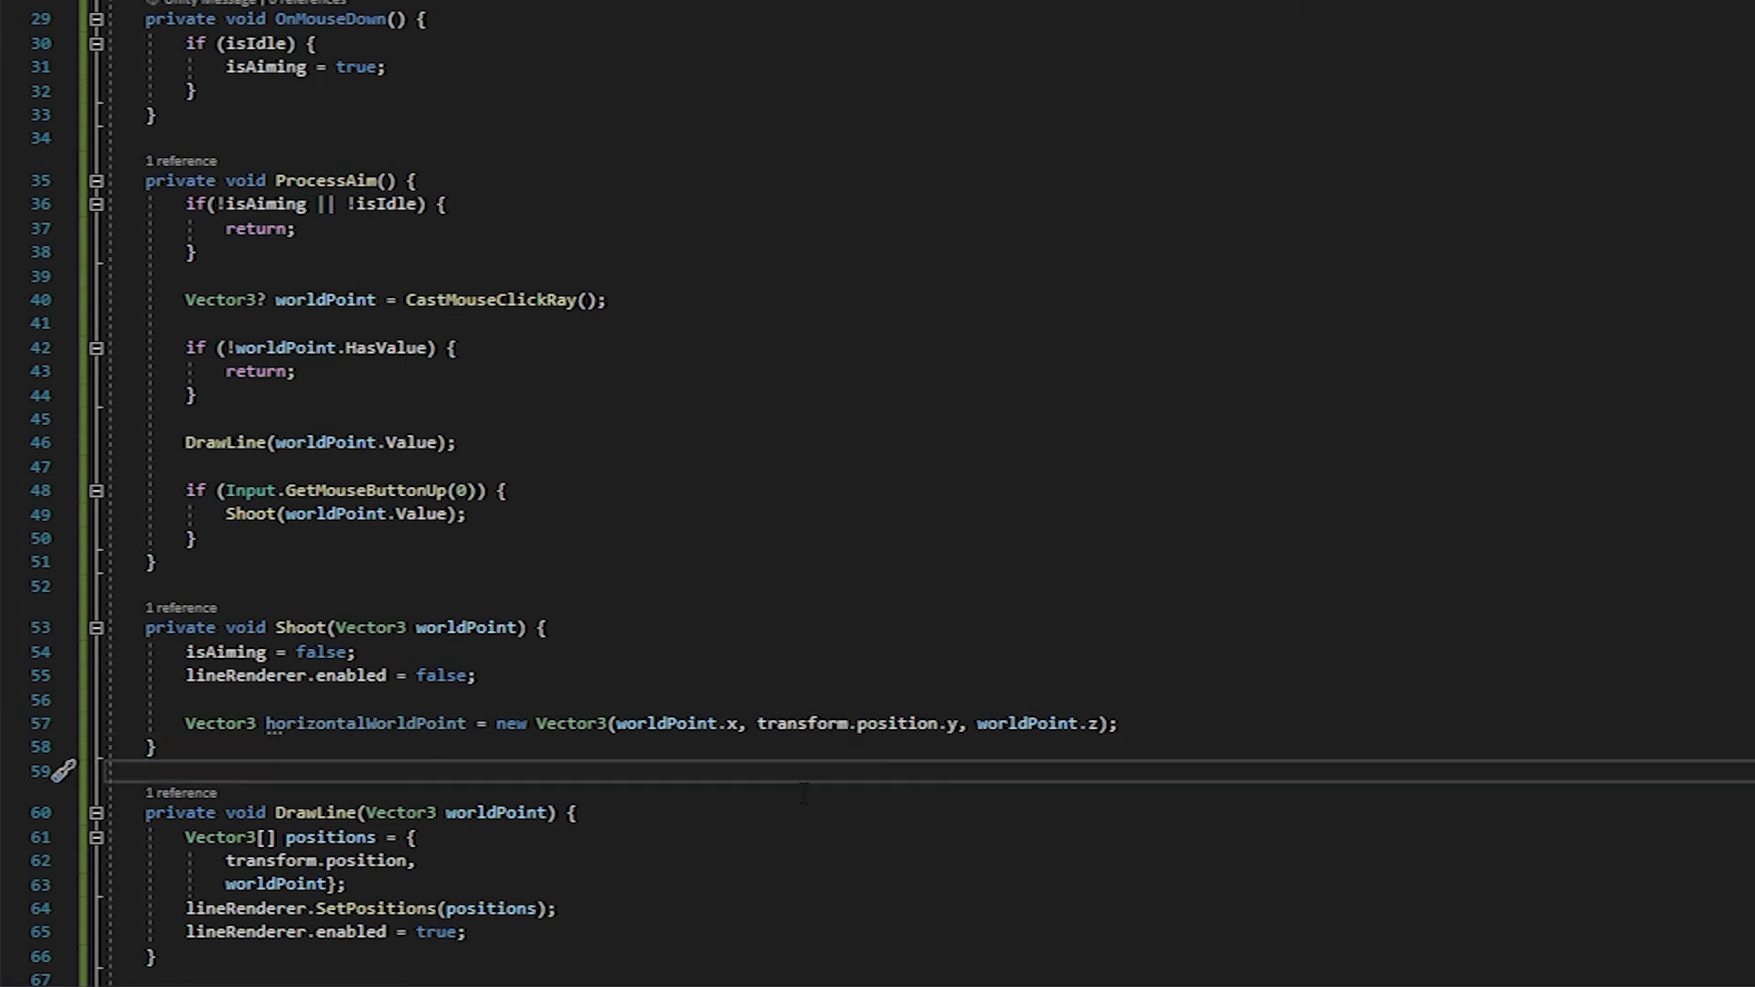
pyautogui.click(797, 822)
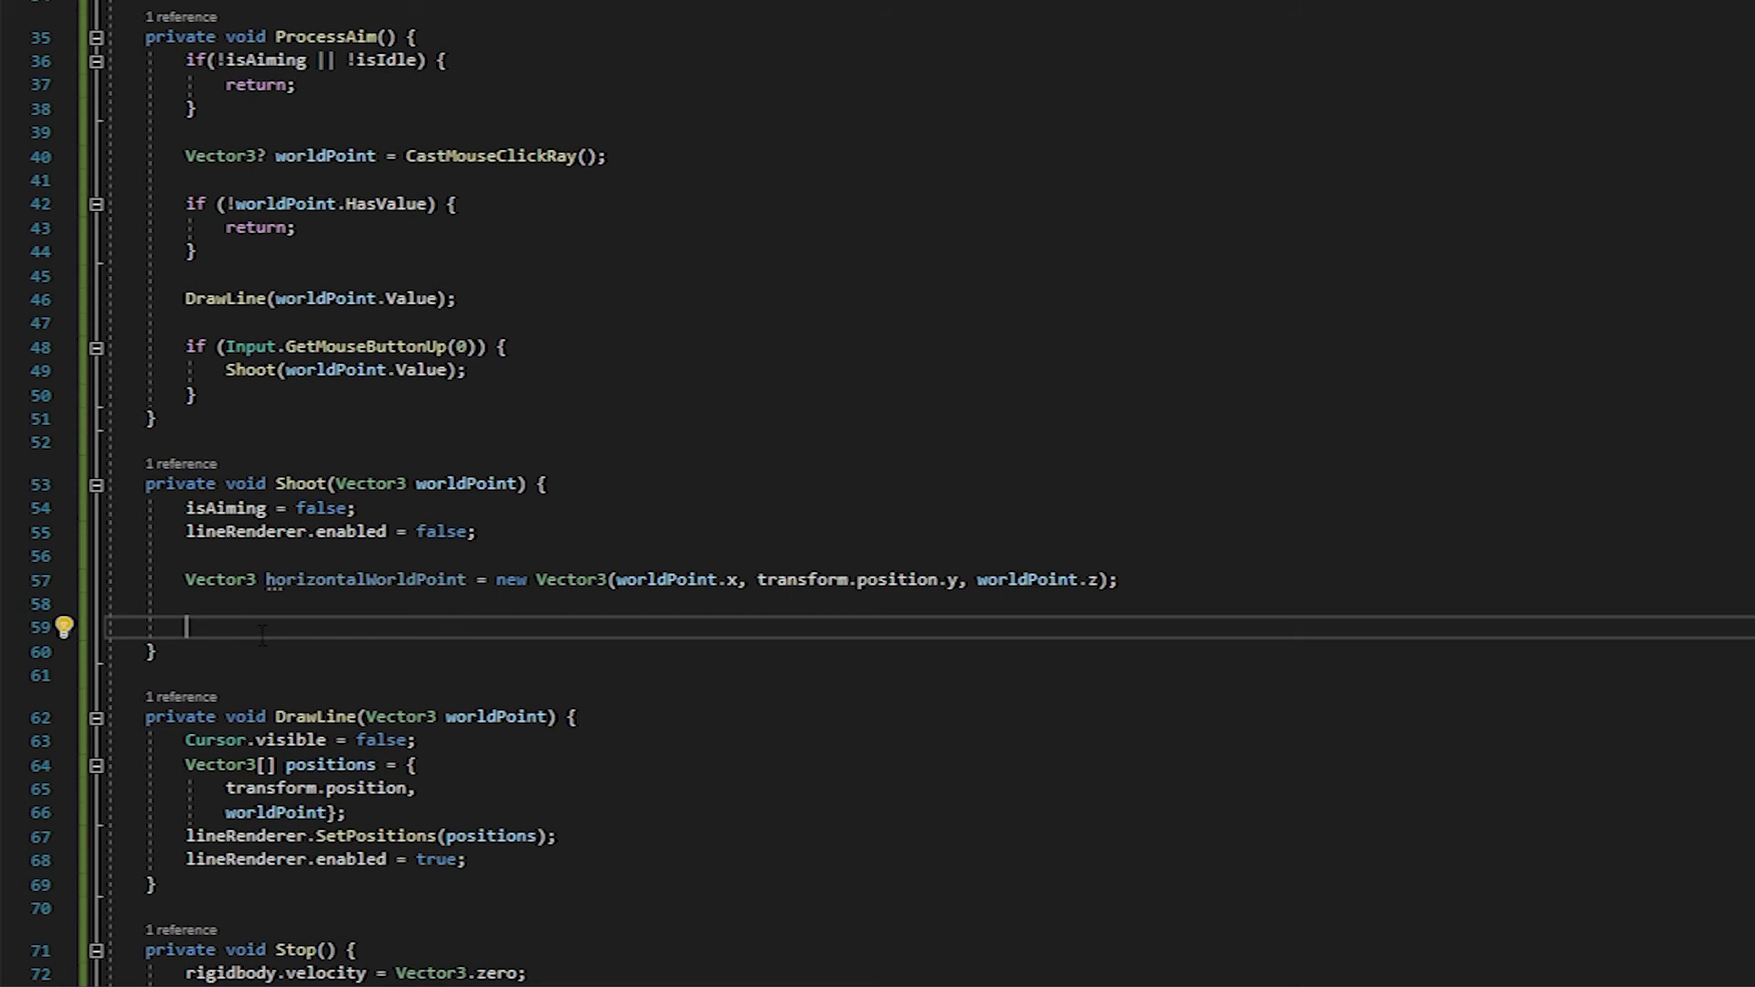
pyautogui.write('Vector3')
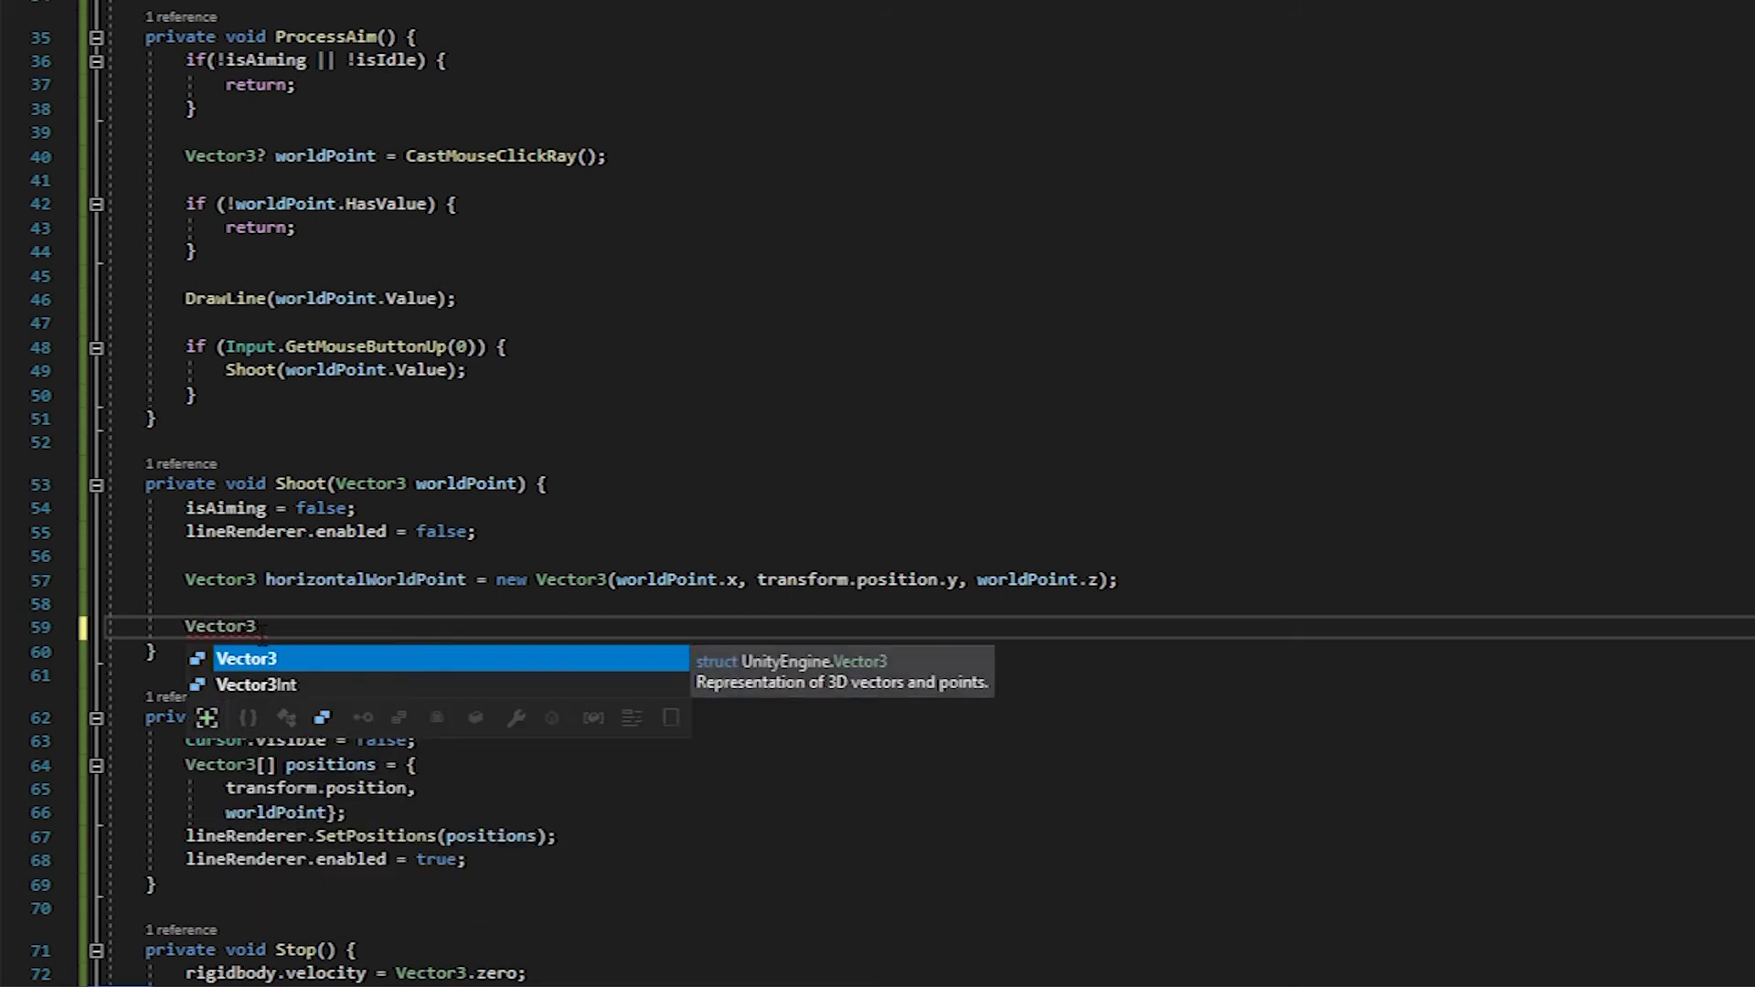
pyautogui.write(' direction')
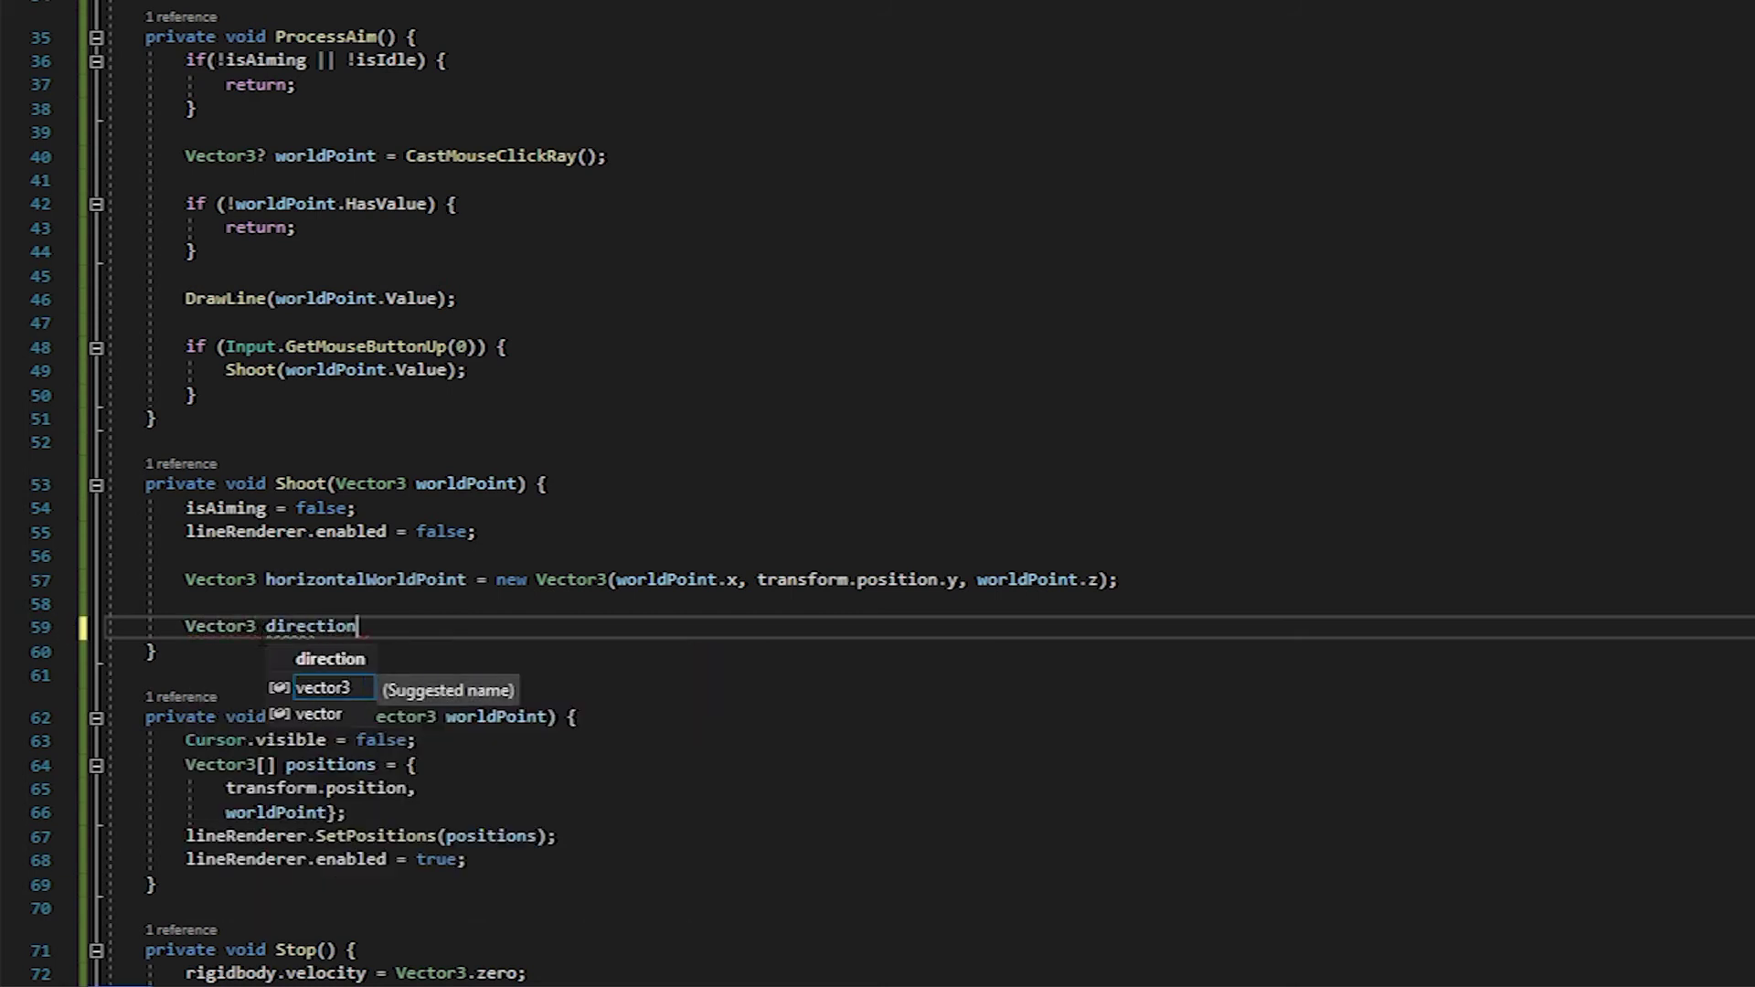
pyautogui.write(' = (')
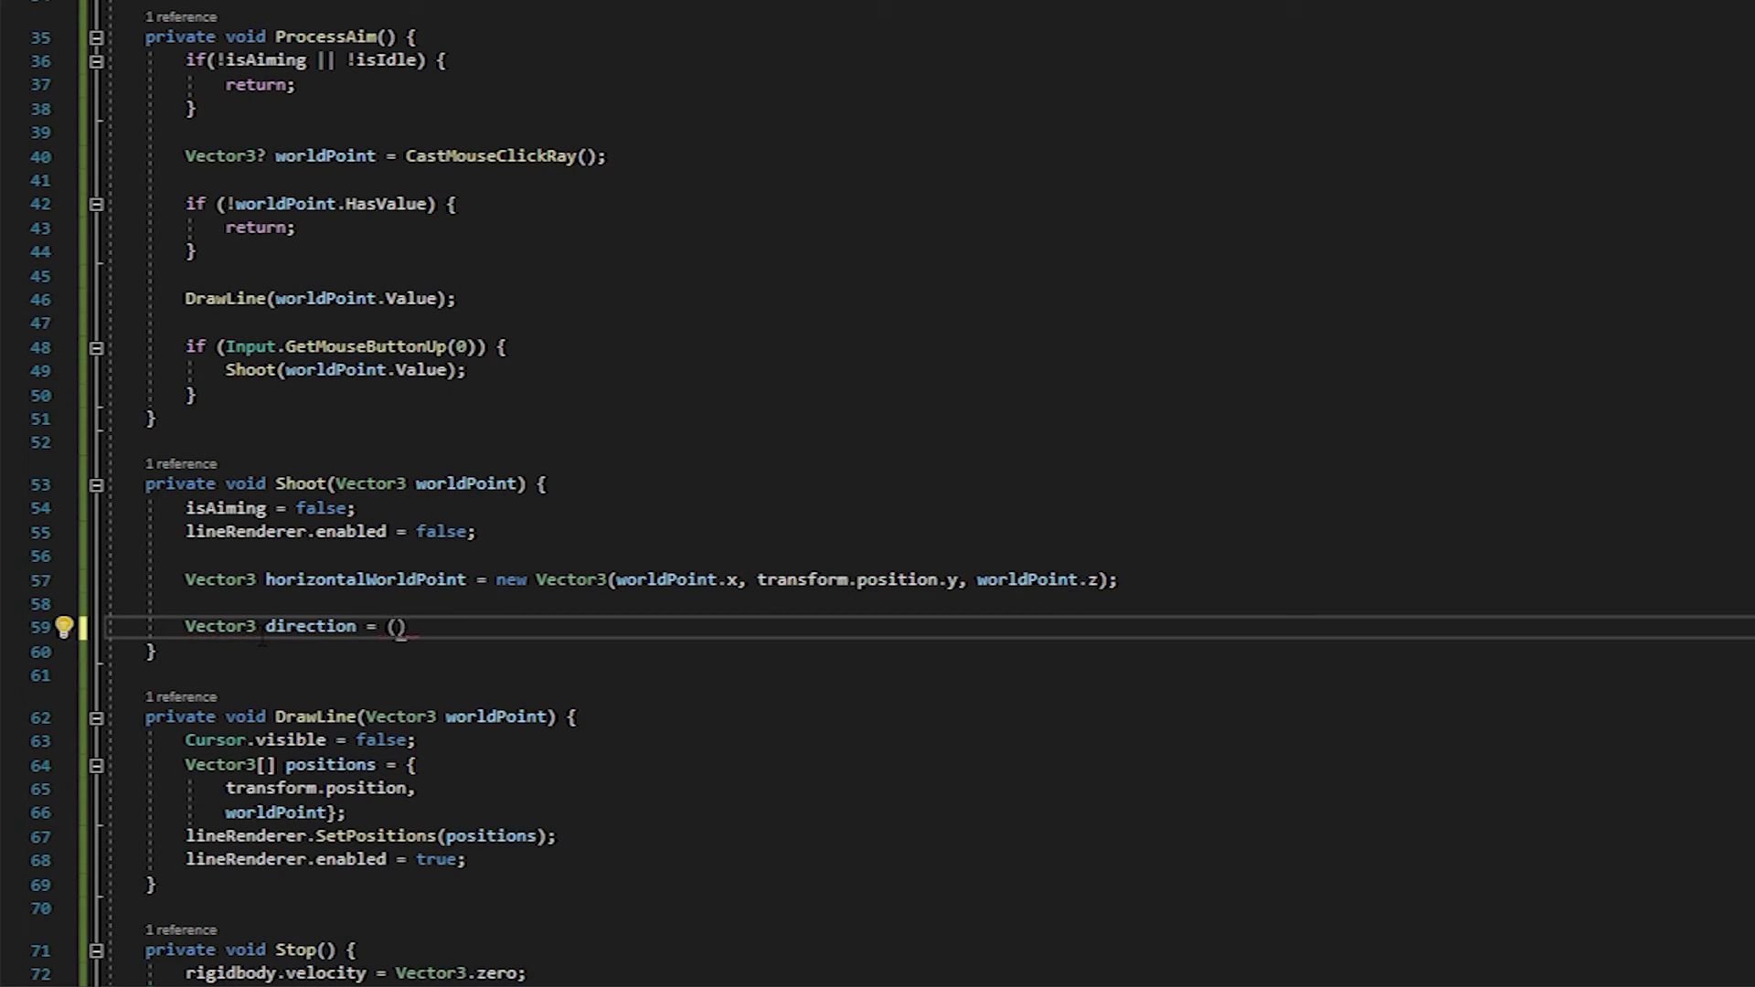
pyautogui.write('hor')
pyautogui.press('Tab')
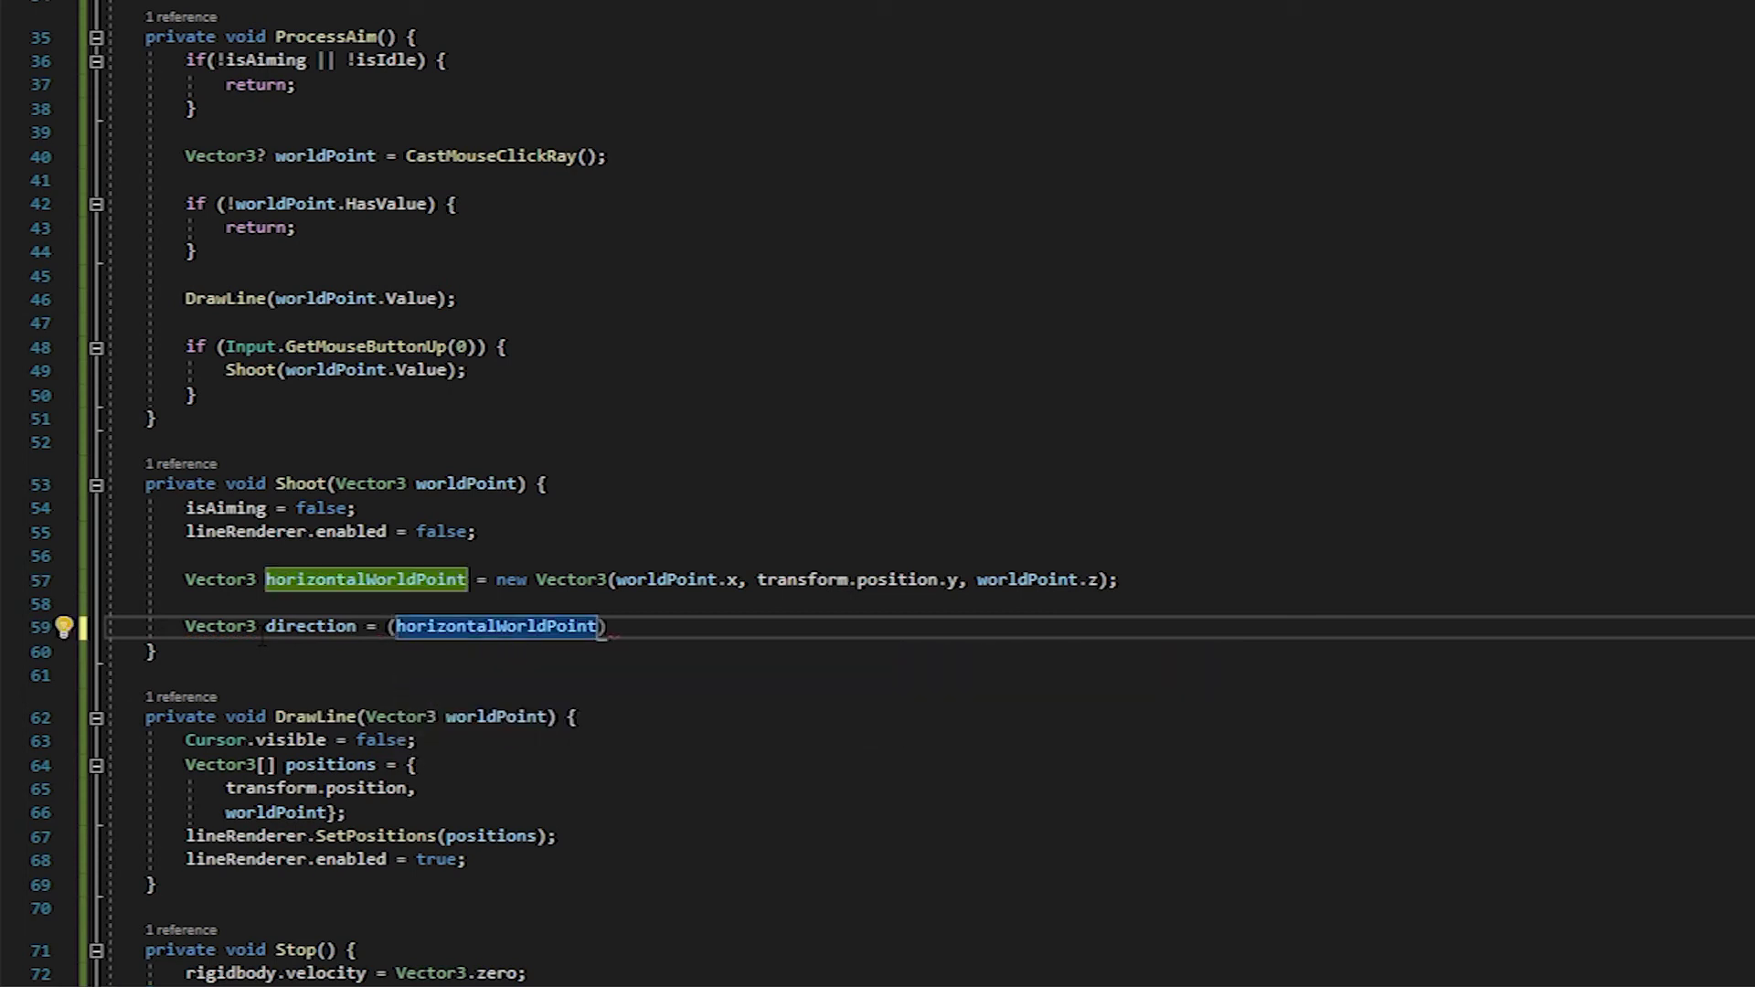
pyautogui.write('- tr')
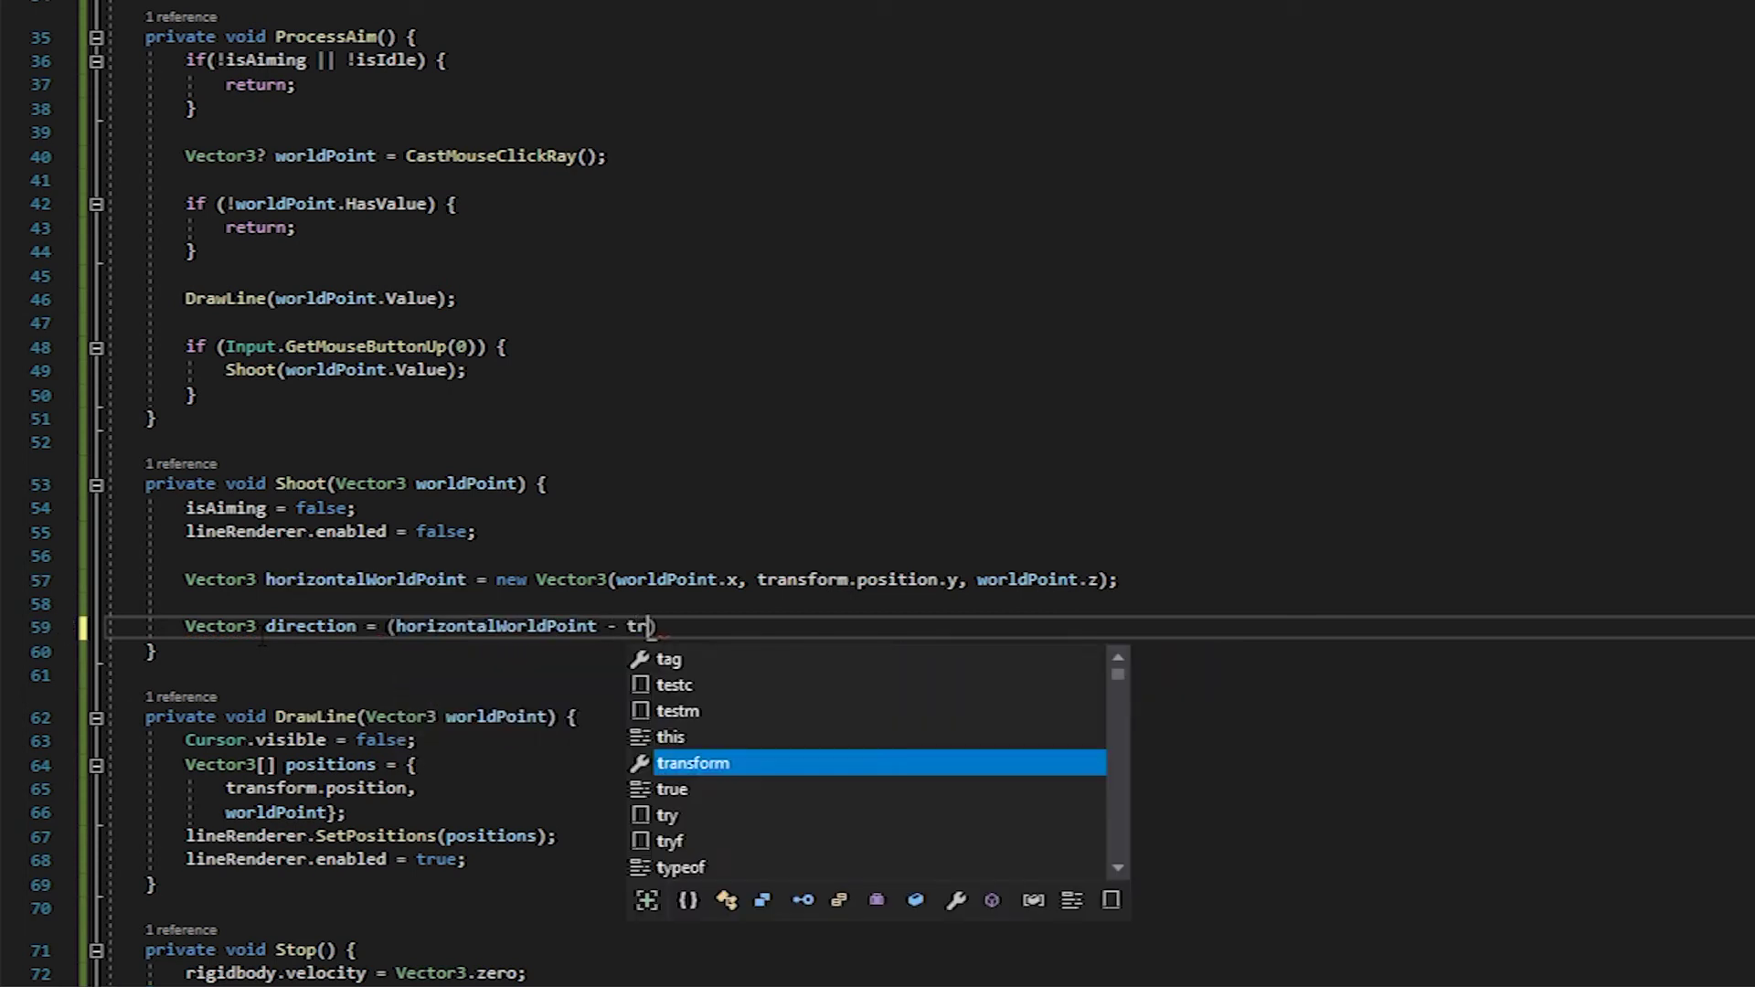
pyautogui.press('Tab')
pyautogui.write('.p')
pyautogui.press('Tab')
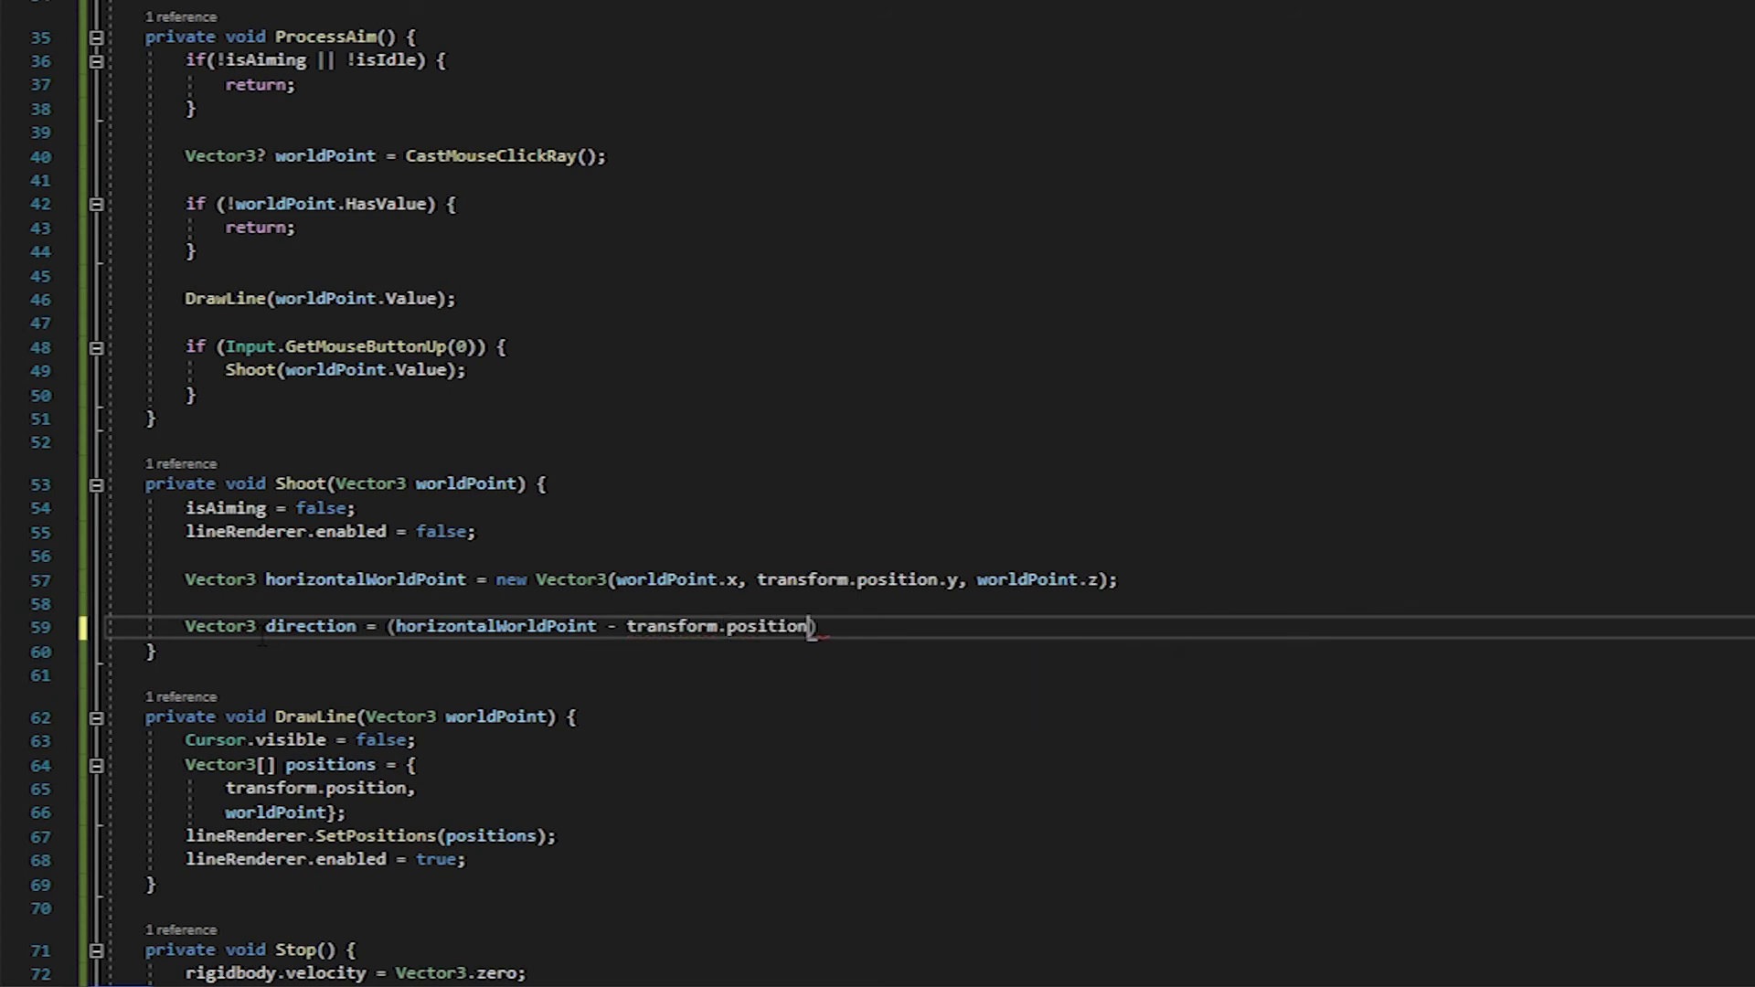
pyautogui.write(').nor')
pyautogui.press('Tab')
pyautogui.write(';')
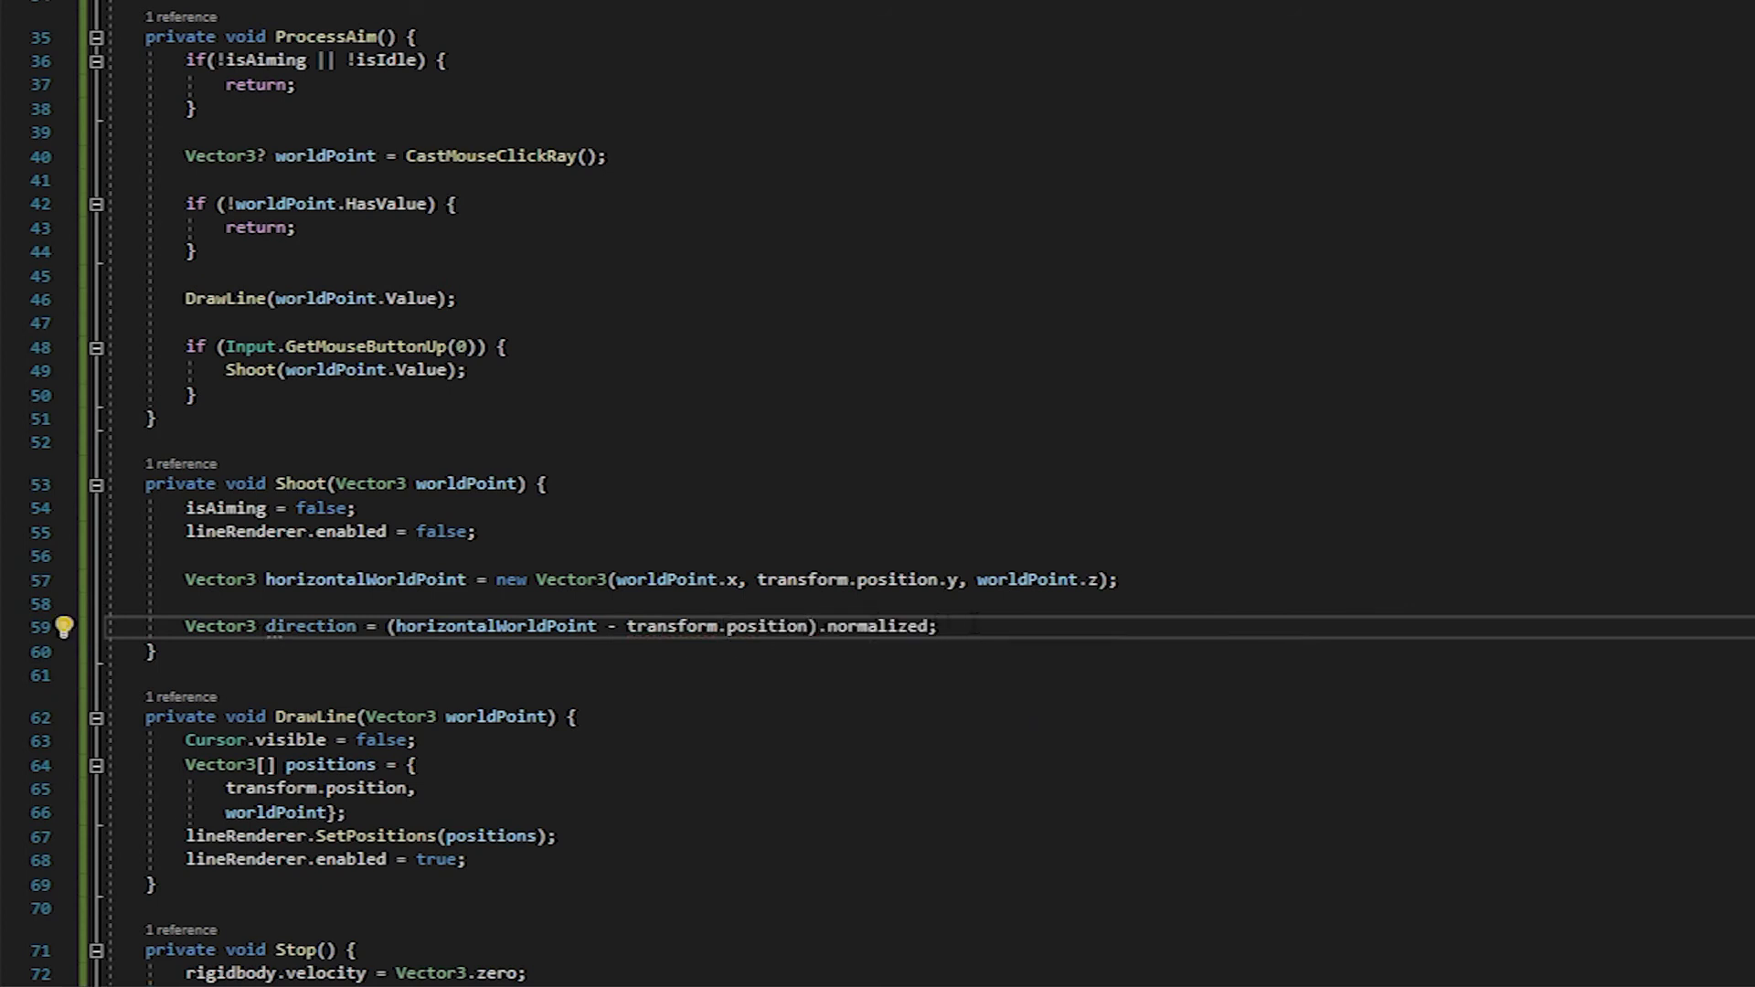
pyautogui.press('Return')
pyautogui.write('fl')
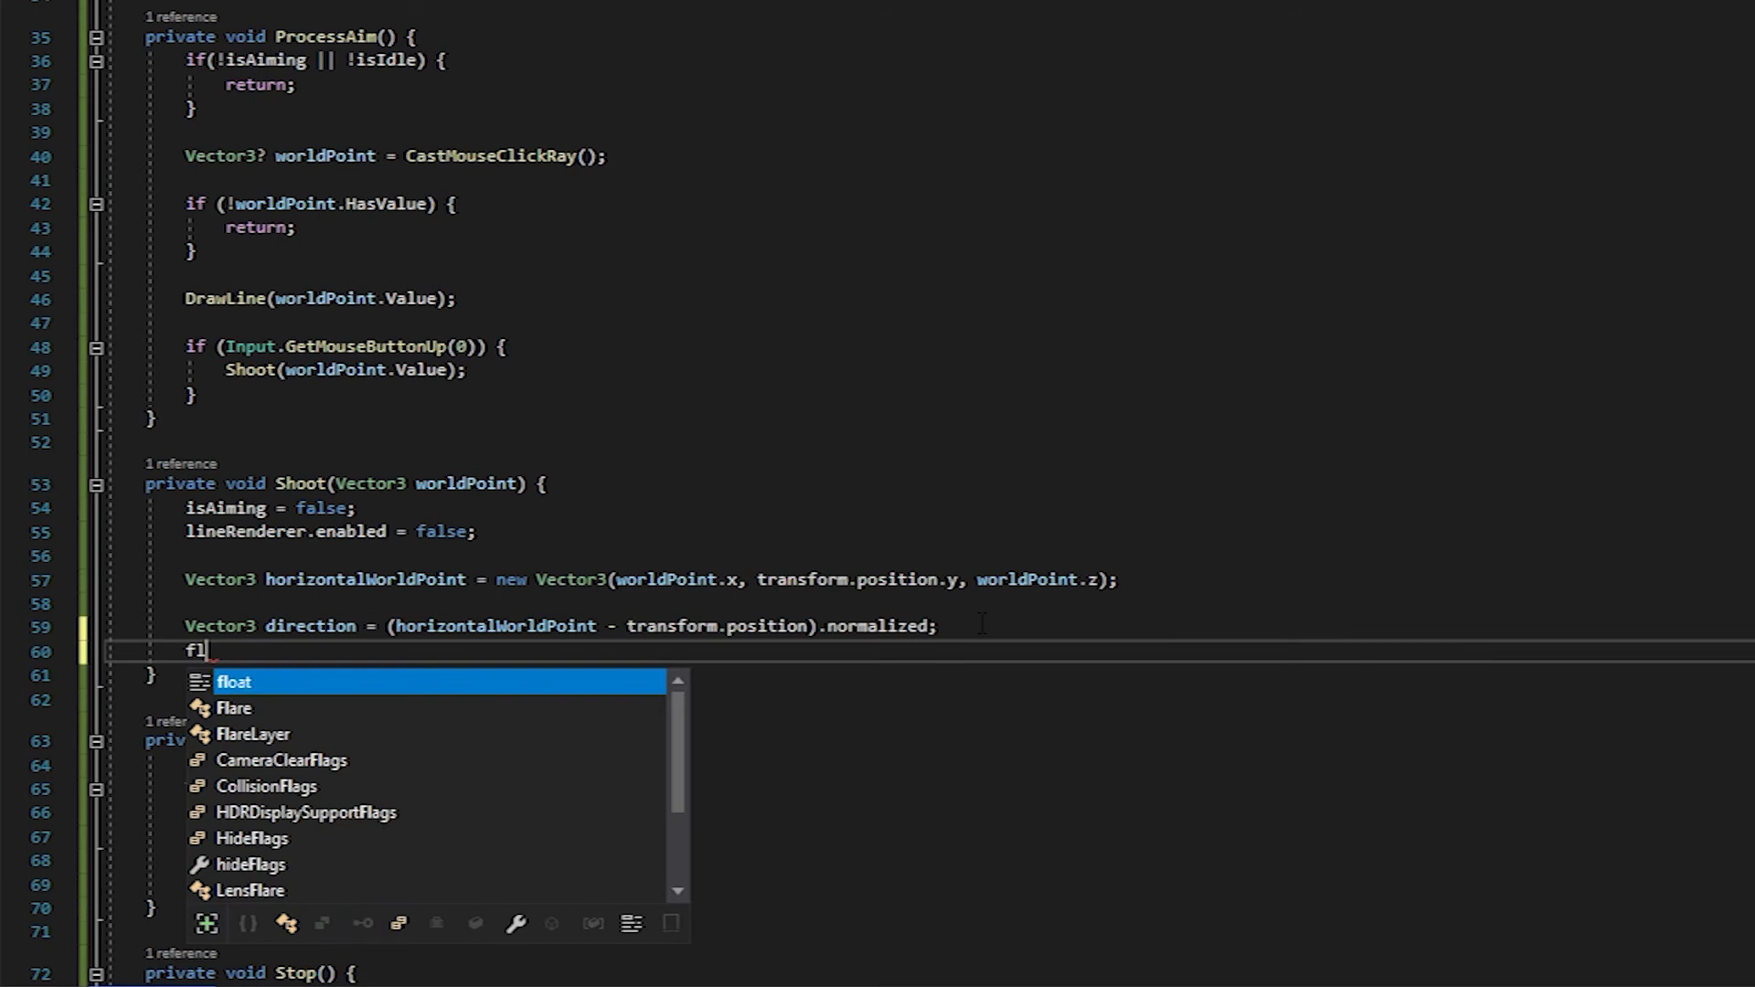
# - Add float strength = Vector3.Distance(transform.position, horizontalWorldPoint) to Shoot
pyautogui.press('Tab')
pyautogui.write('str')
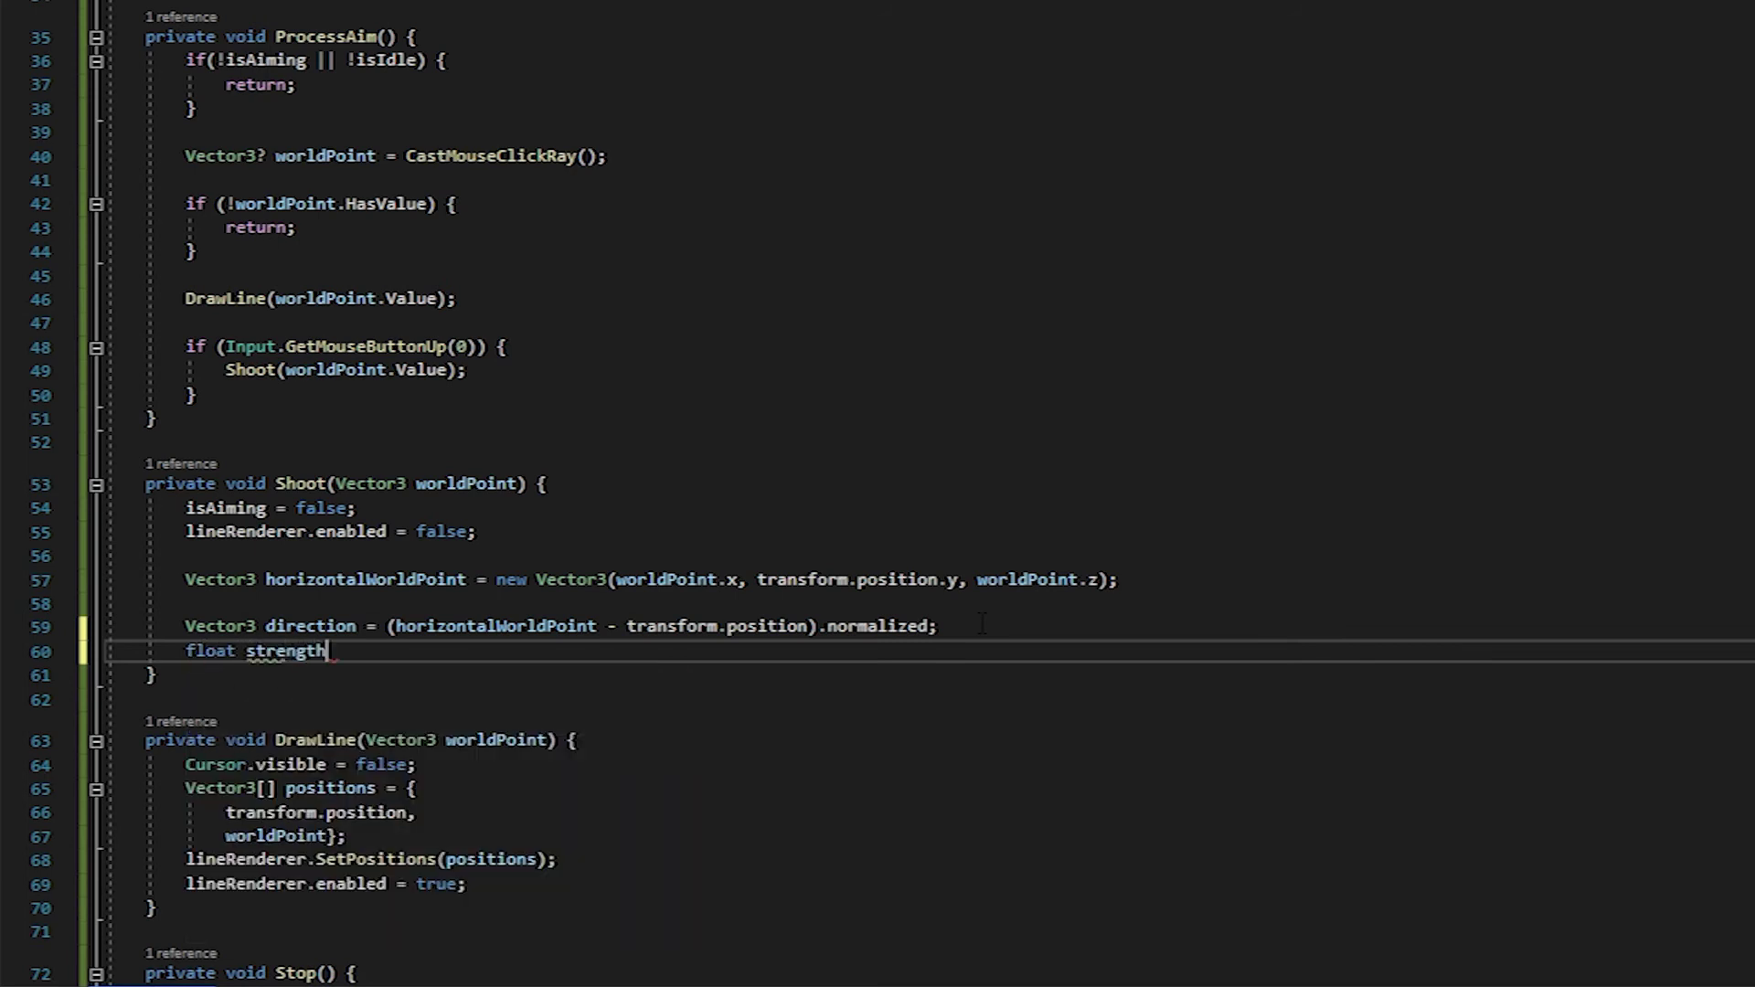
pyautogui.write('= Vec')
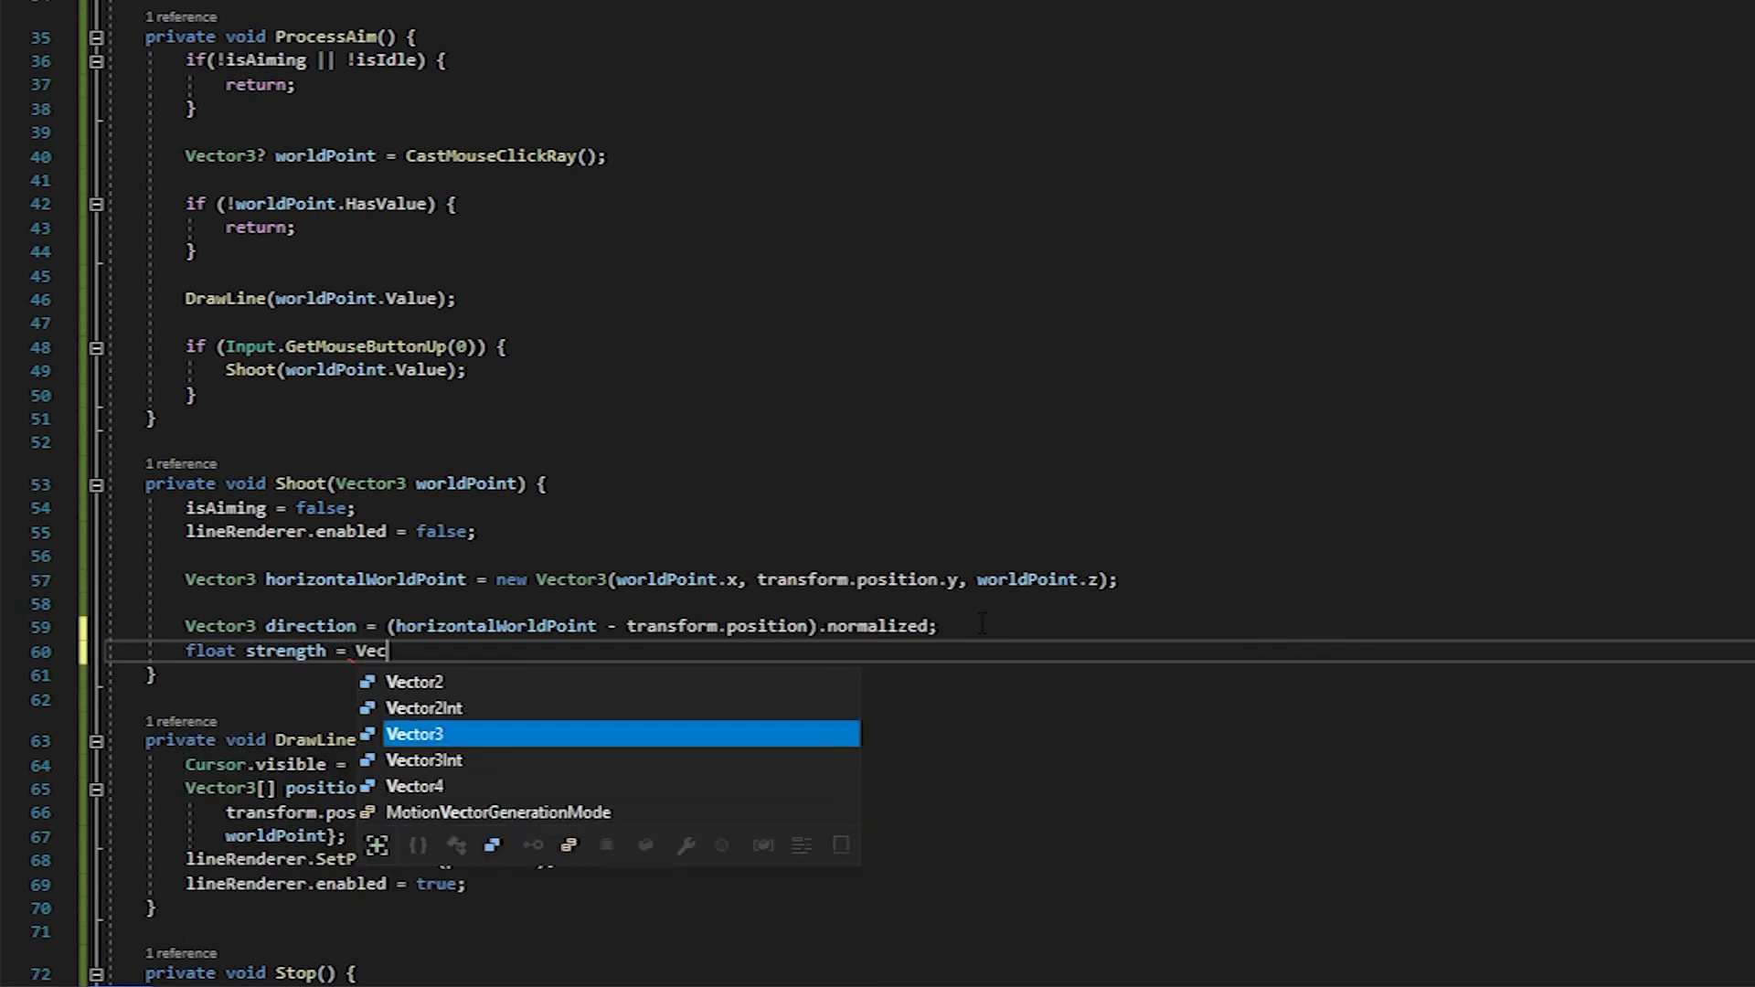
pyautogui.write('tor3.Di')
pyautogui.press('Tab')
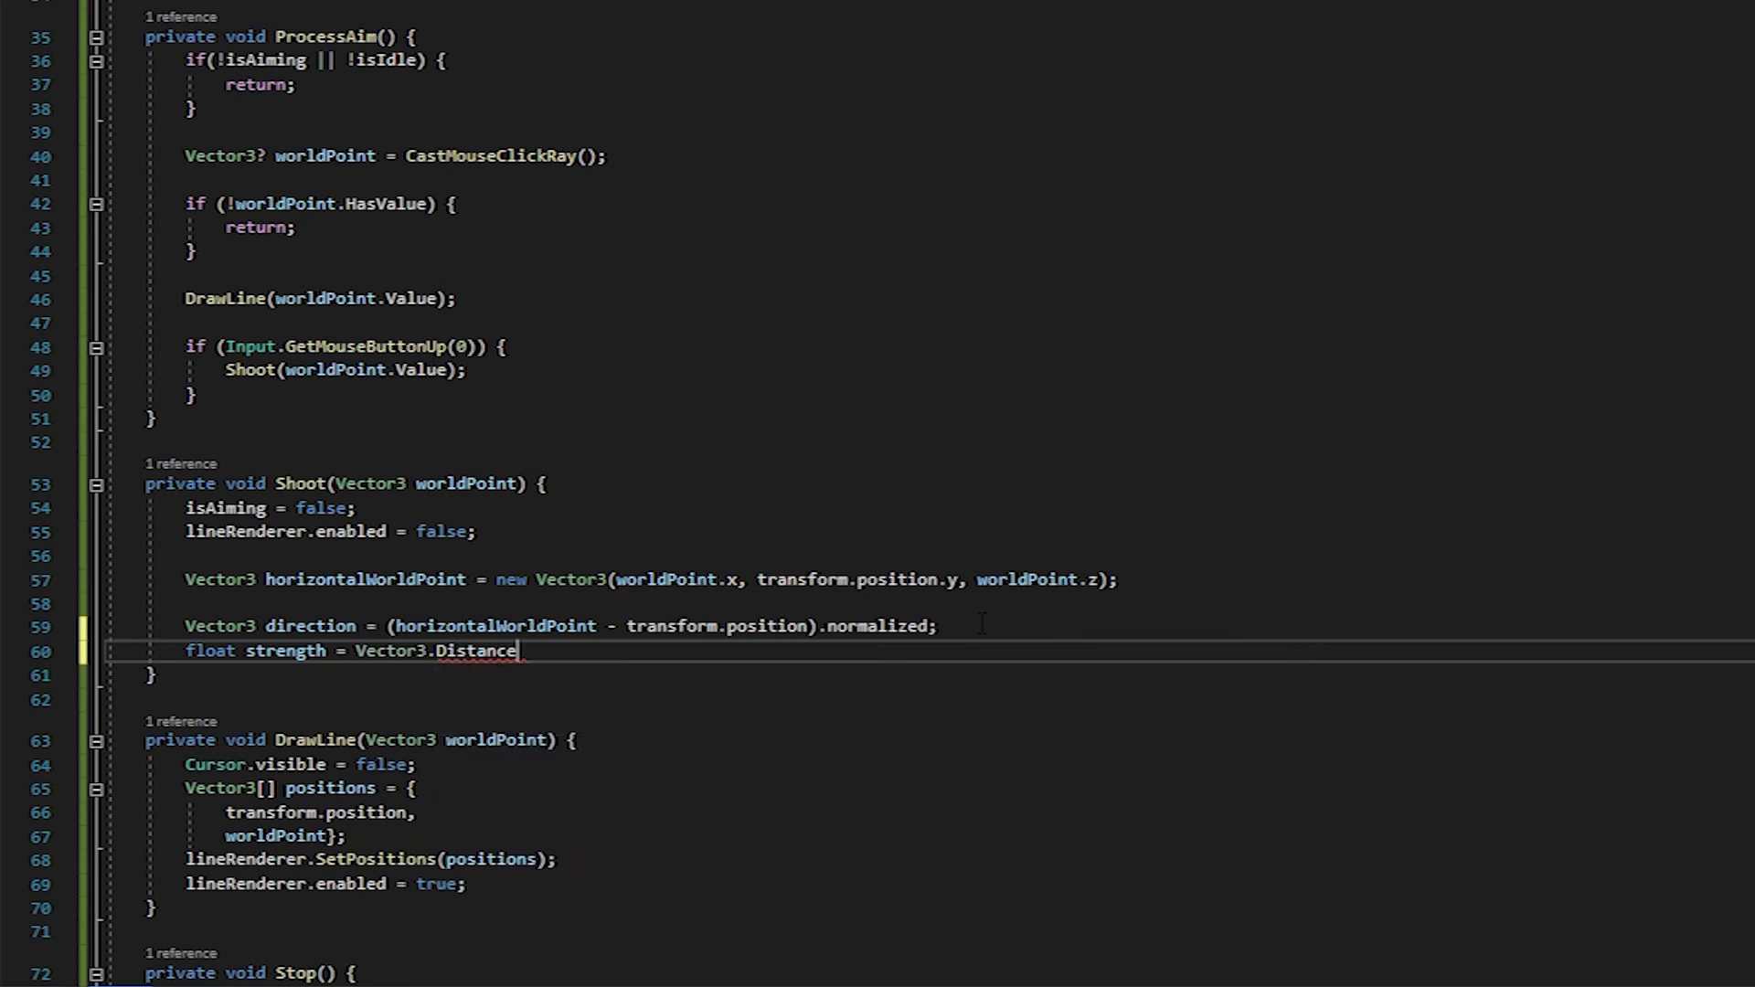
pyautogui.write('(tra')
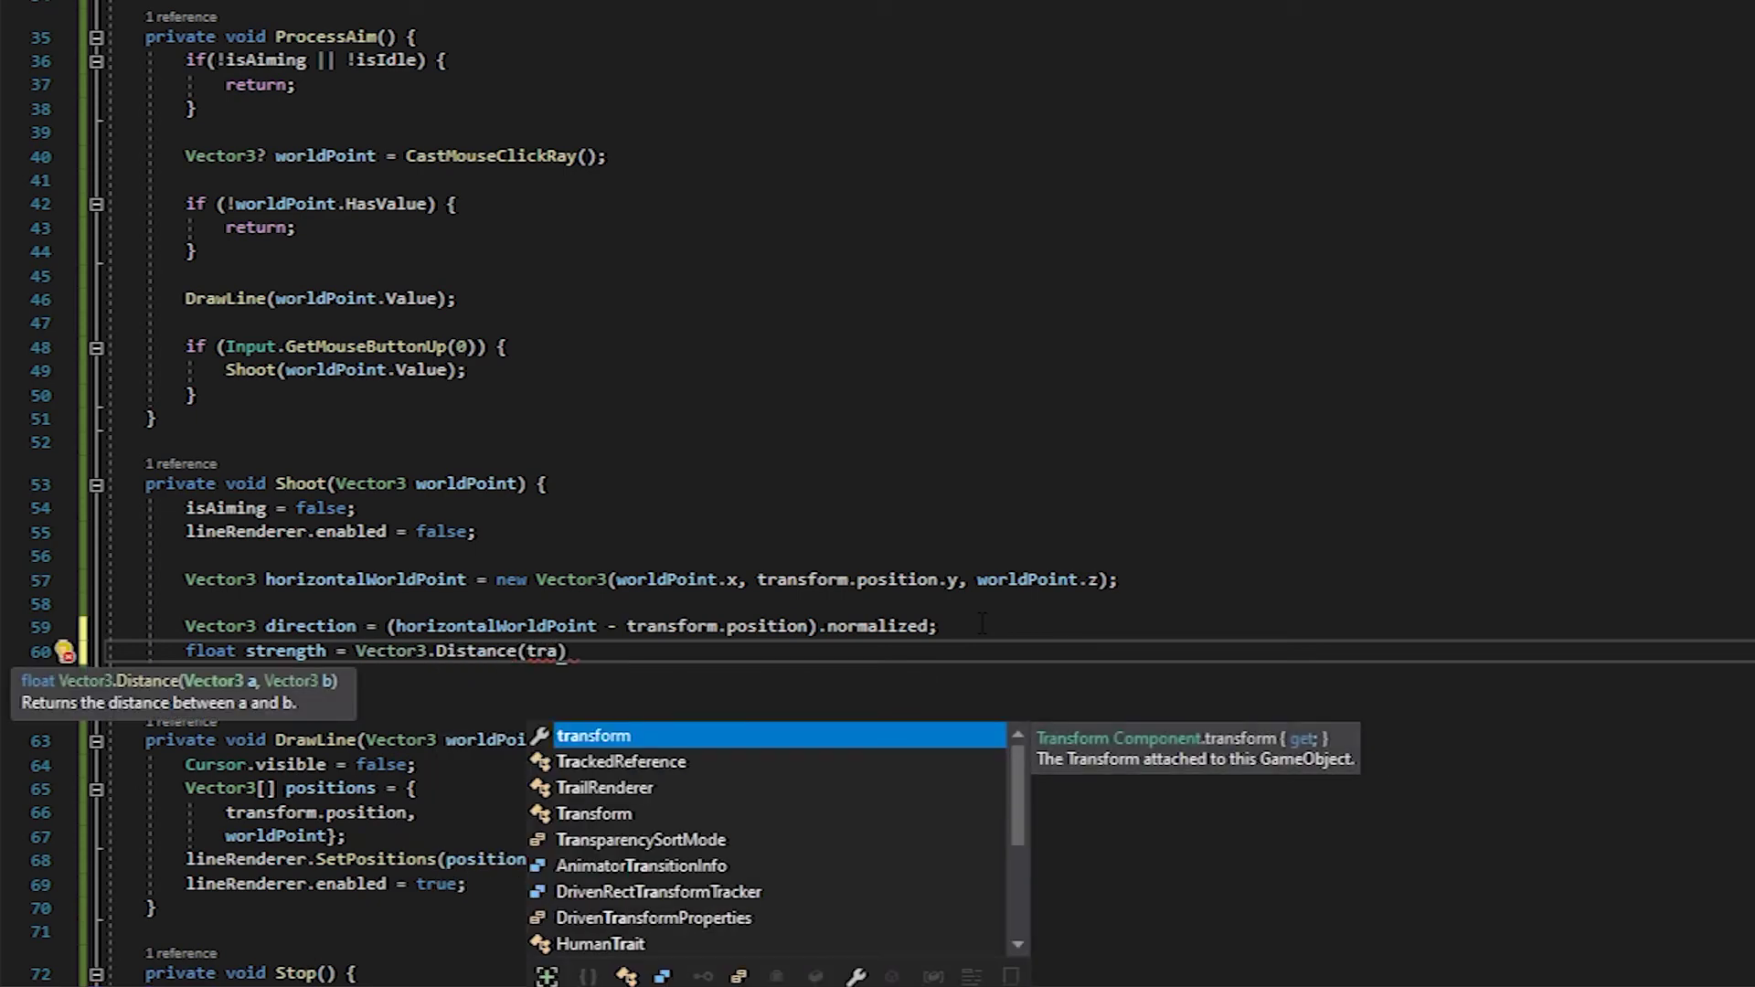
pyautogui.press('Tab')
pyautogui.write('.pos')
pyautogui.press('Tab')
pyautogui.write(', ')
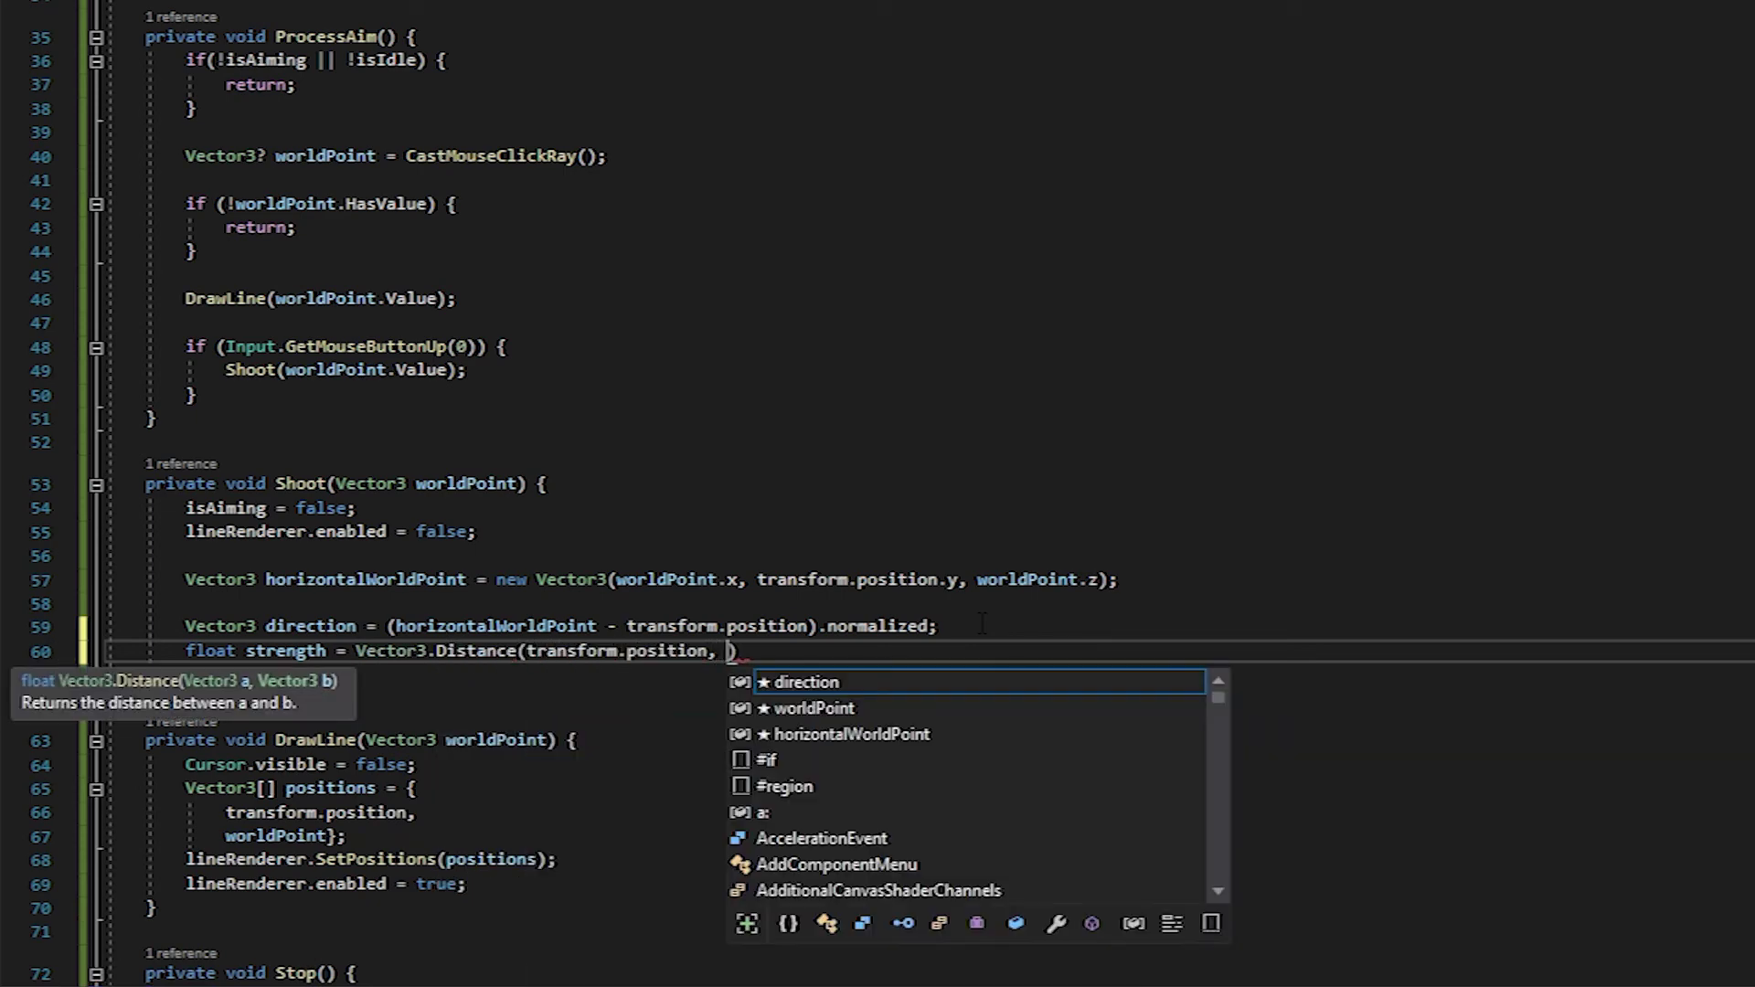
pyautogui.write('hr')
pyautogui.press('Tab')
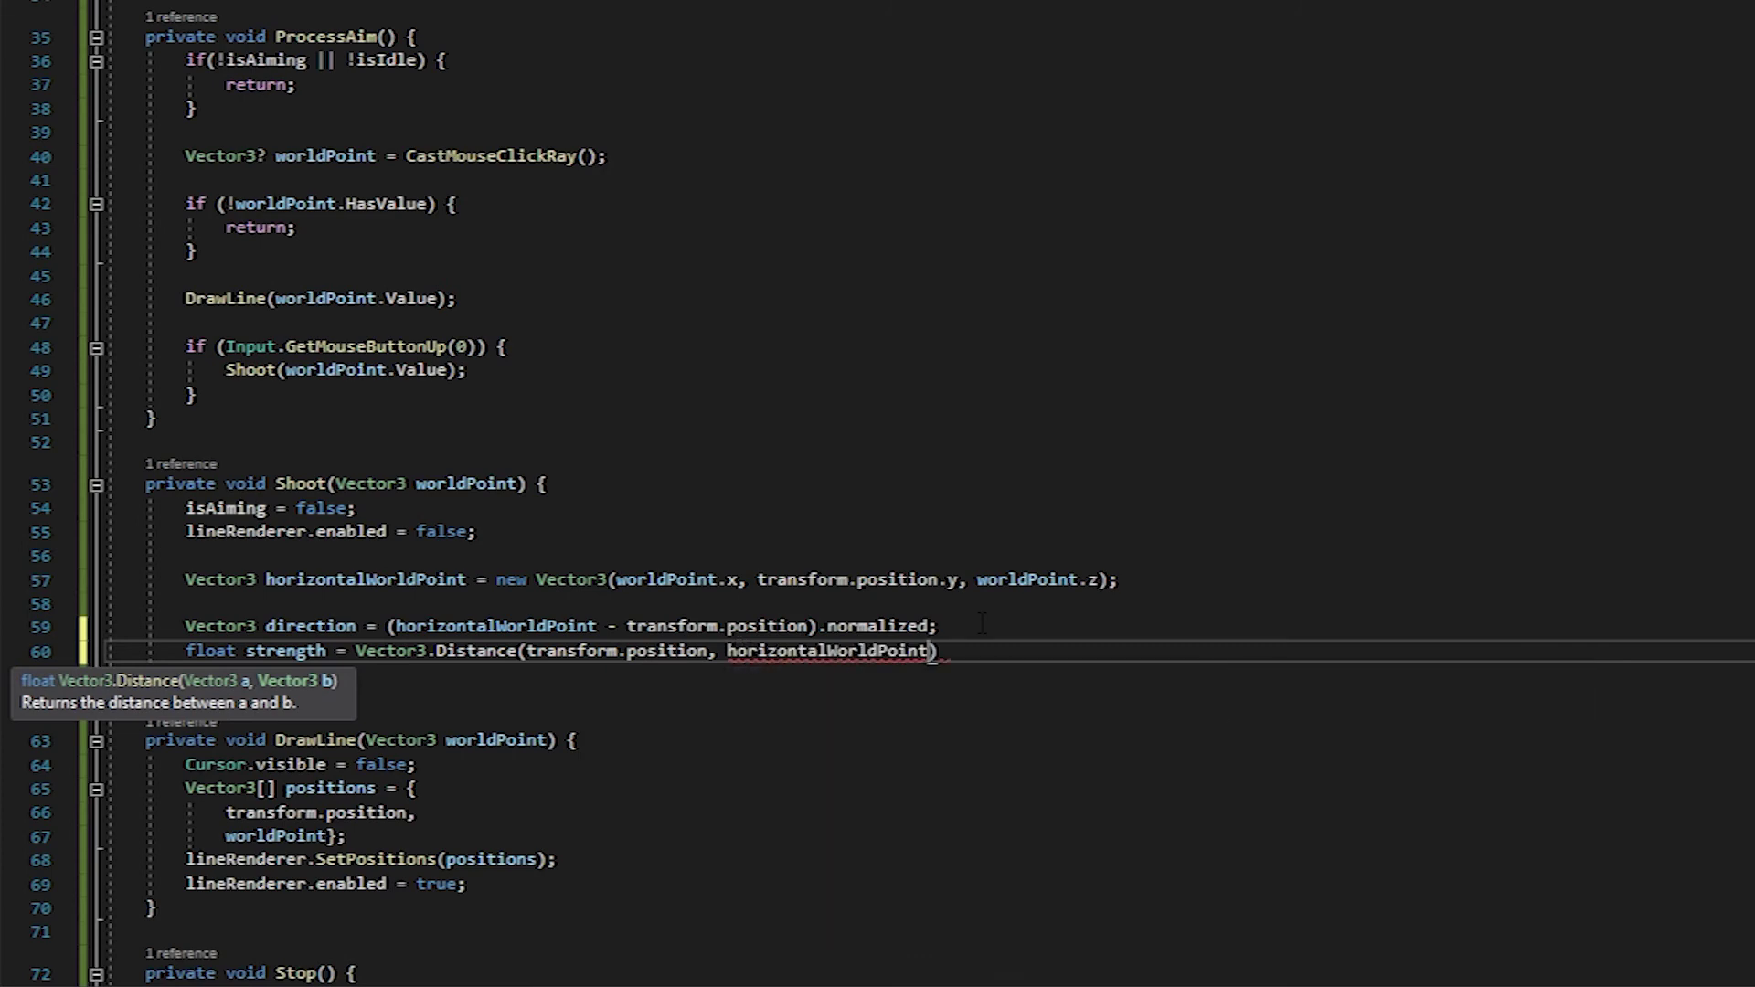
pyautogui.press('End')
pyautogui.write(';')
# - Add rigidbody.AddForce(direction * strength * shotPower) to Shoot
pyautogui.press('Return')
pyautogui.press('Return')
pyautogui.write('ri')
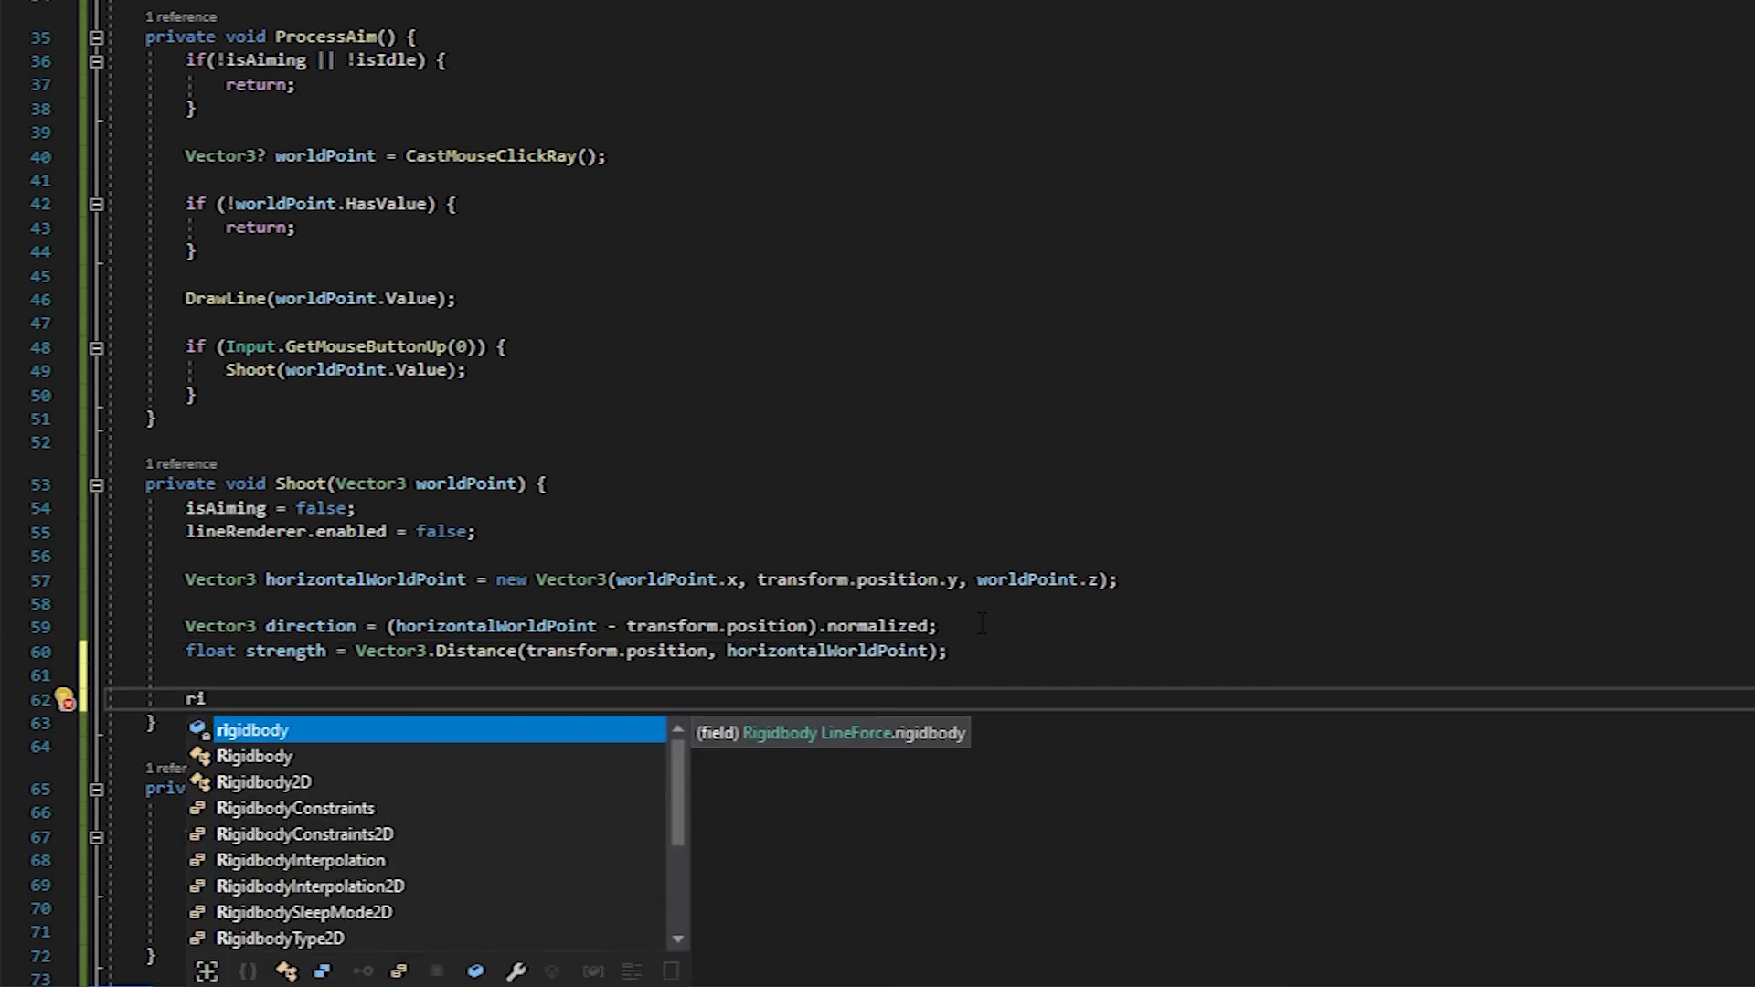
pyautogui.write('gidbody.')
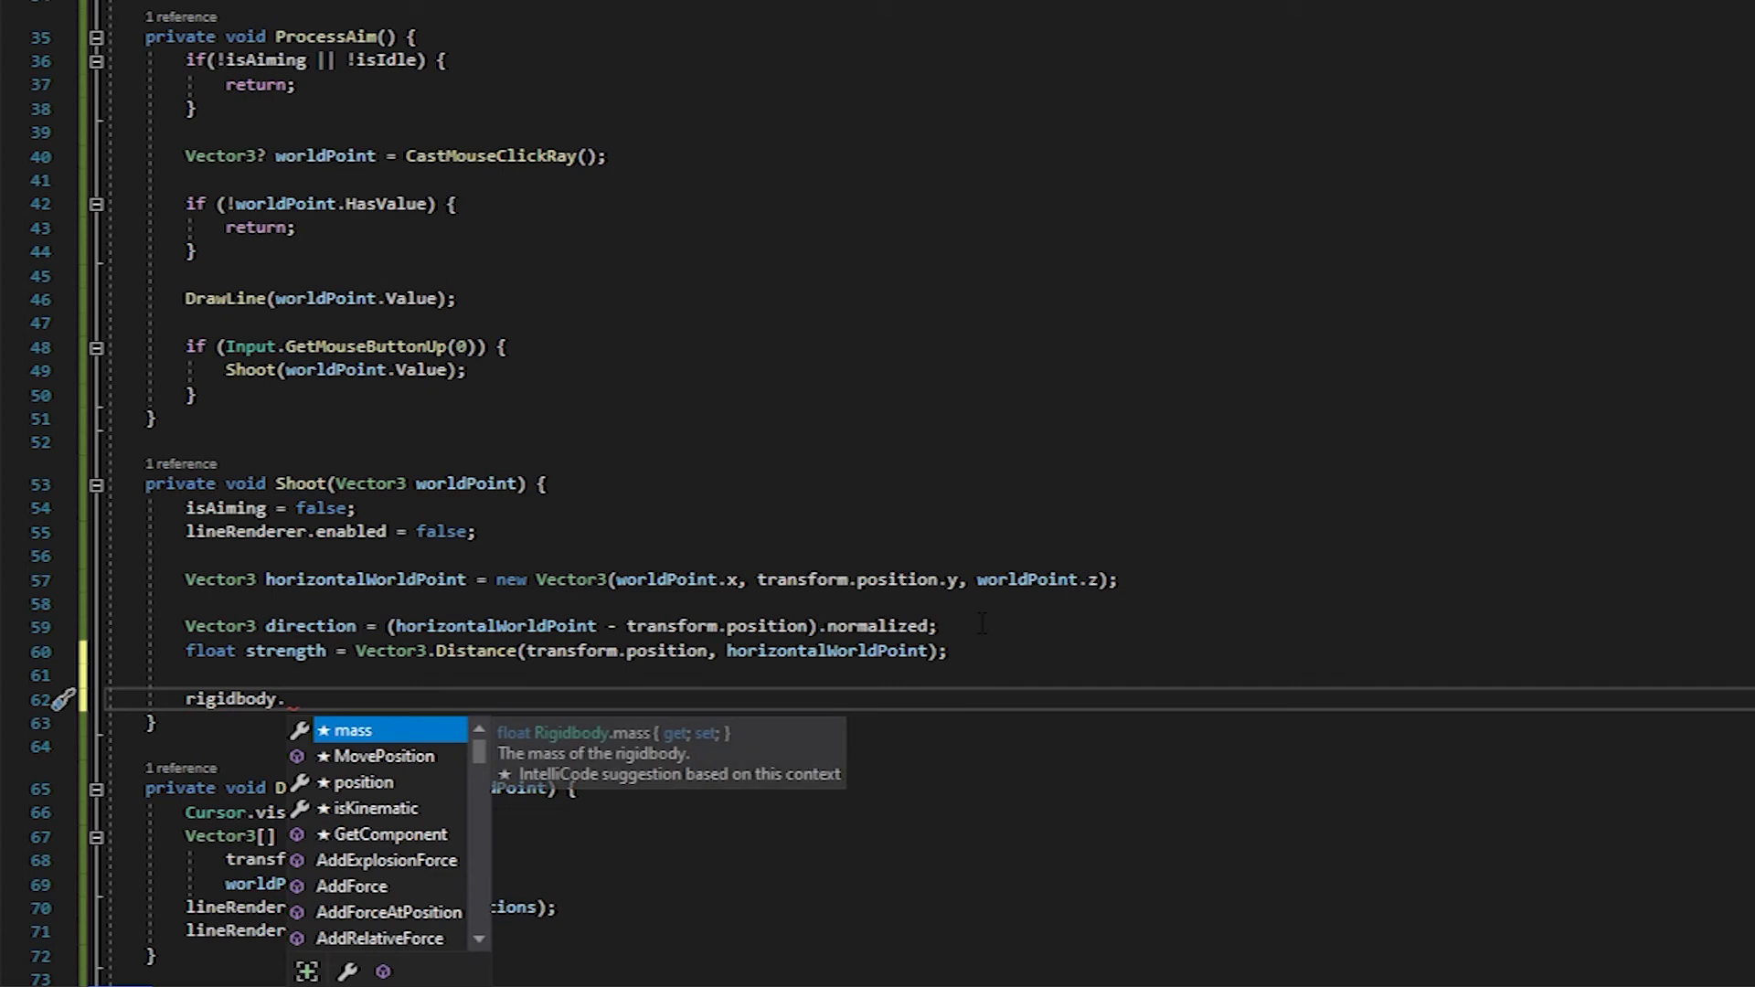
pyautogui.write('AddForce(direc')
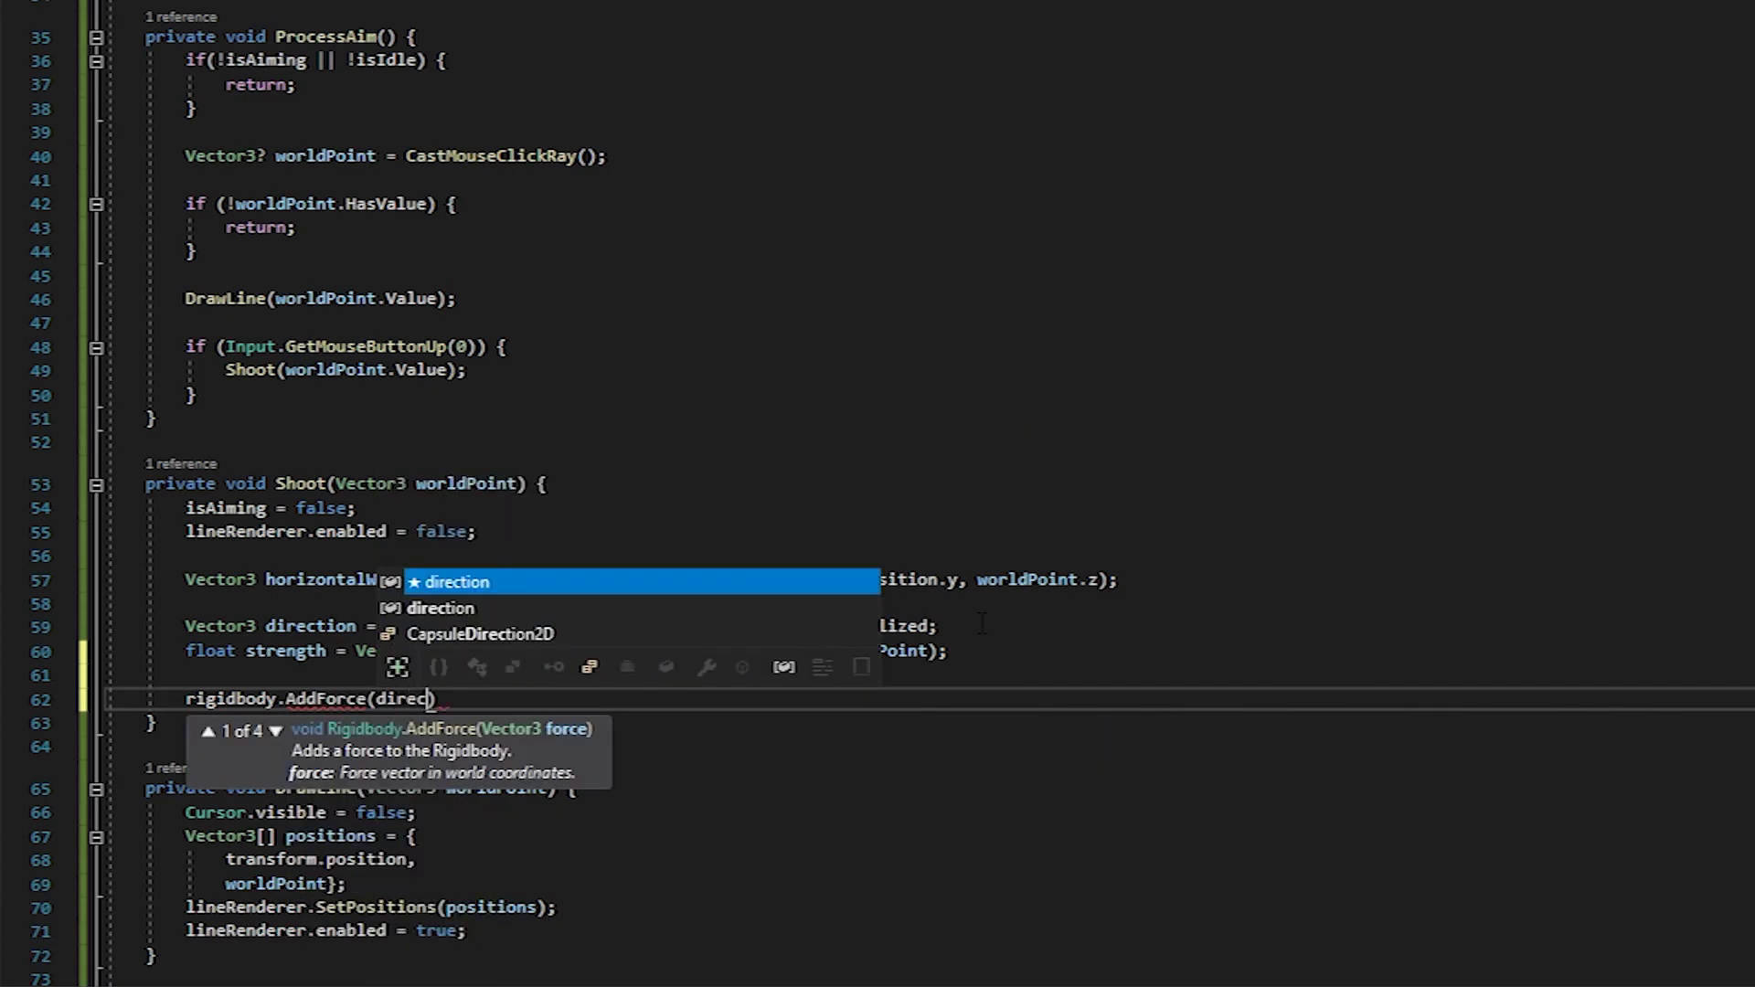
pyautogui.press('Tab')
pyautogui.write('* s')
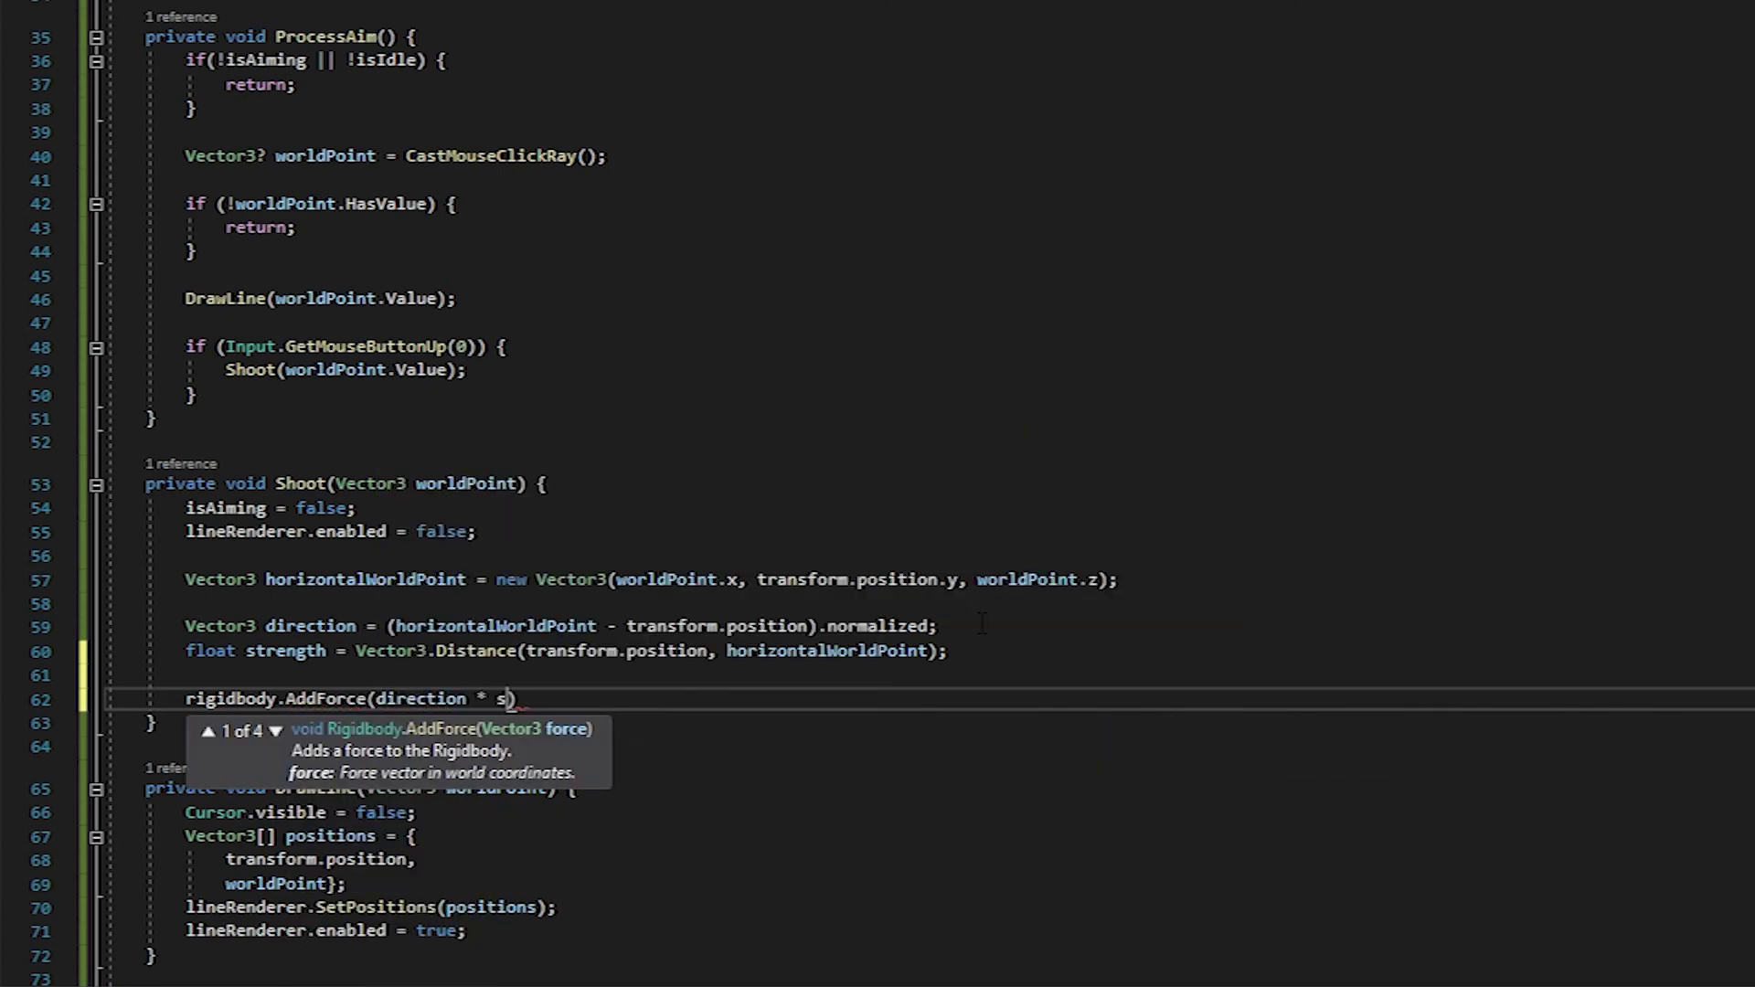
pyautogui.write('tre')
pyautogui.press('Tab')
pyautogui.write('* ')
pyautogui.write('shot')
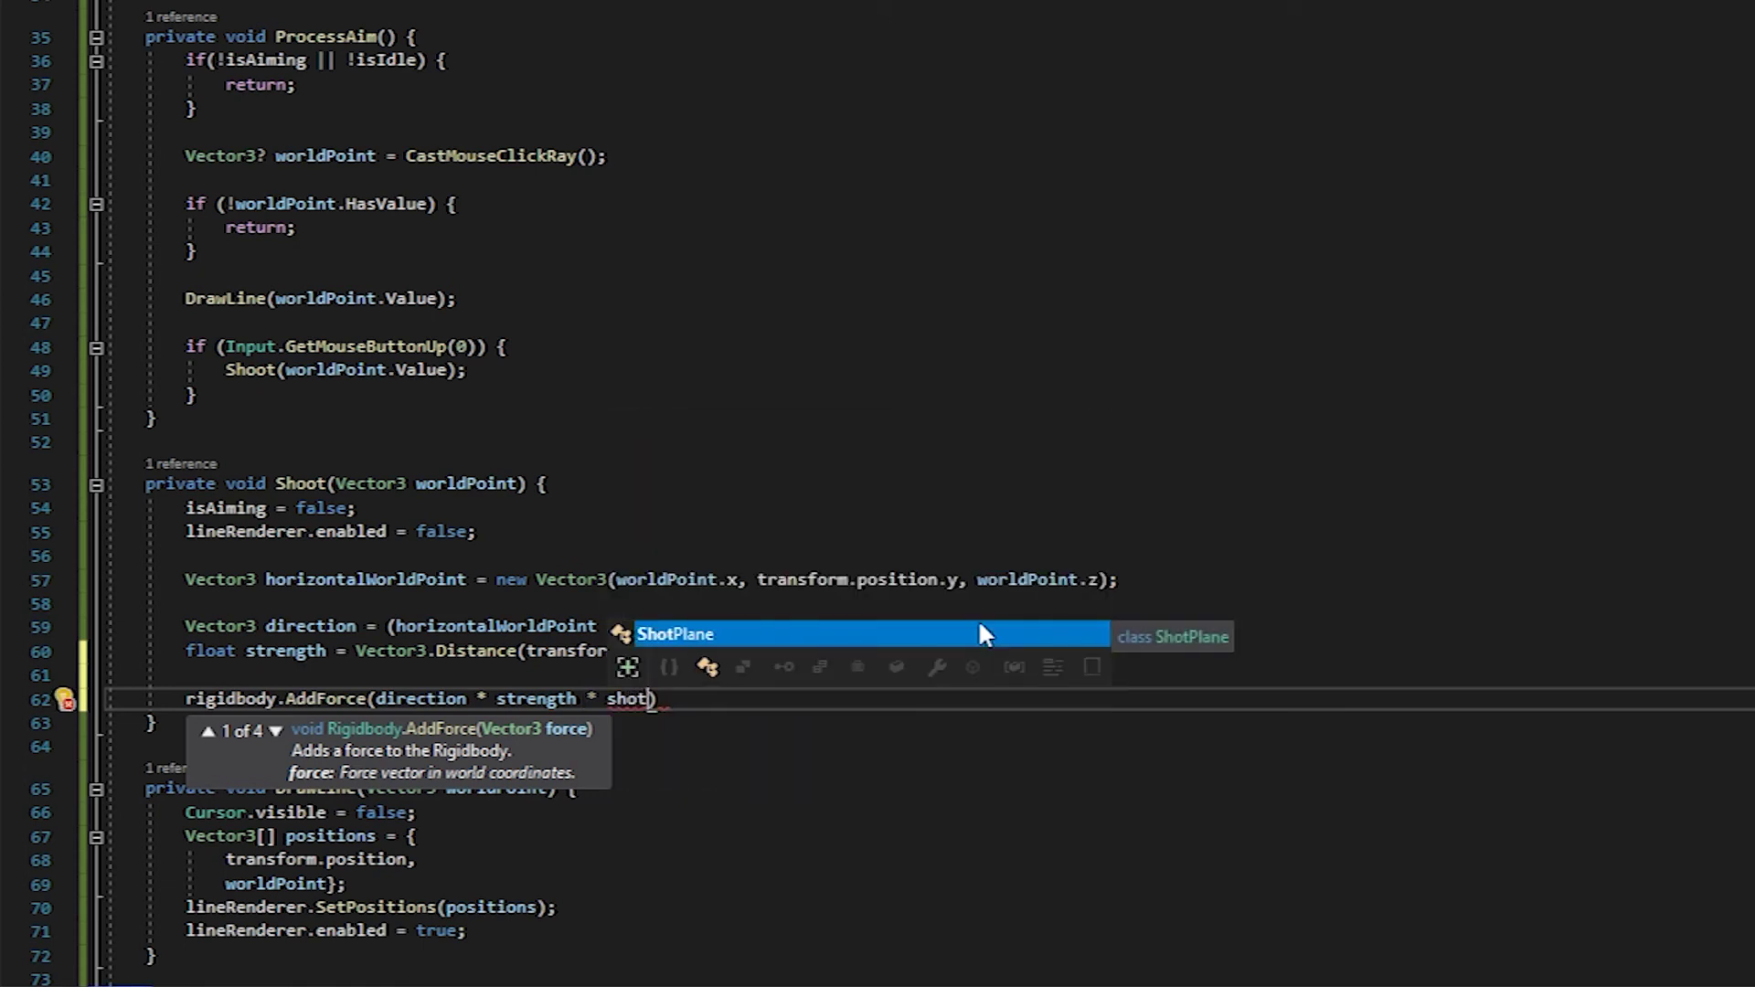
pyautogui.write('Power')
pyautogui.press('Escape')
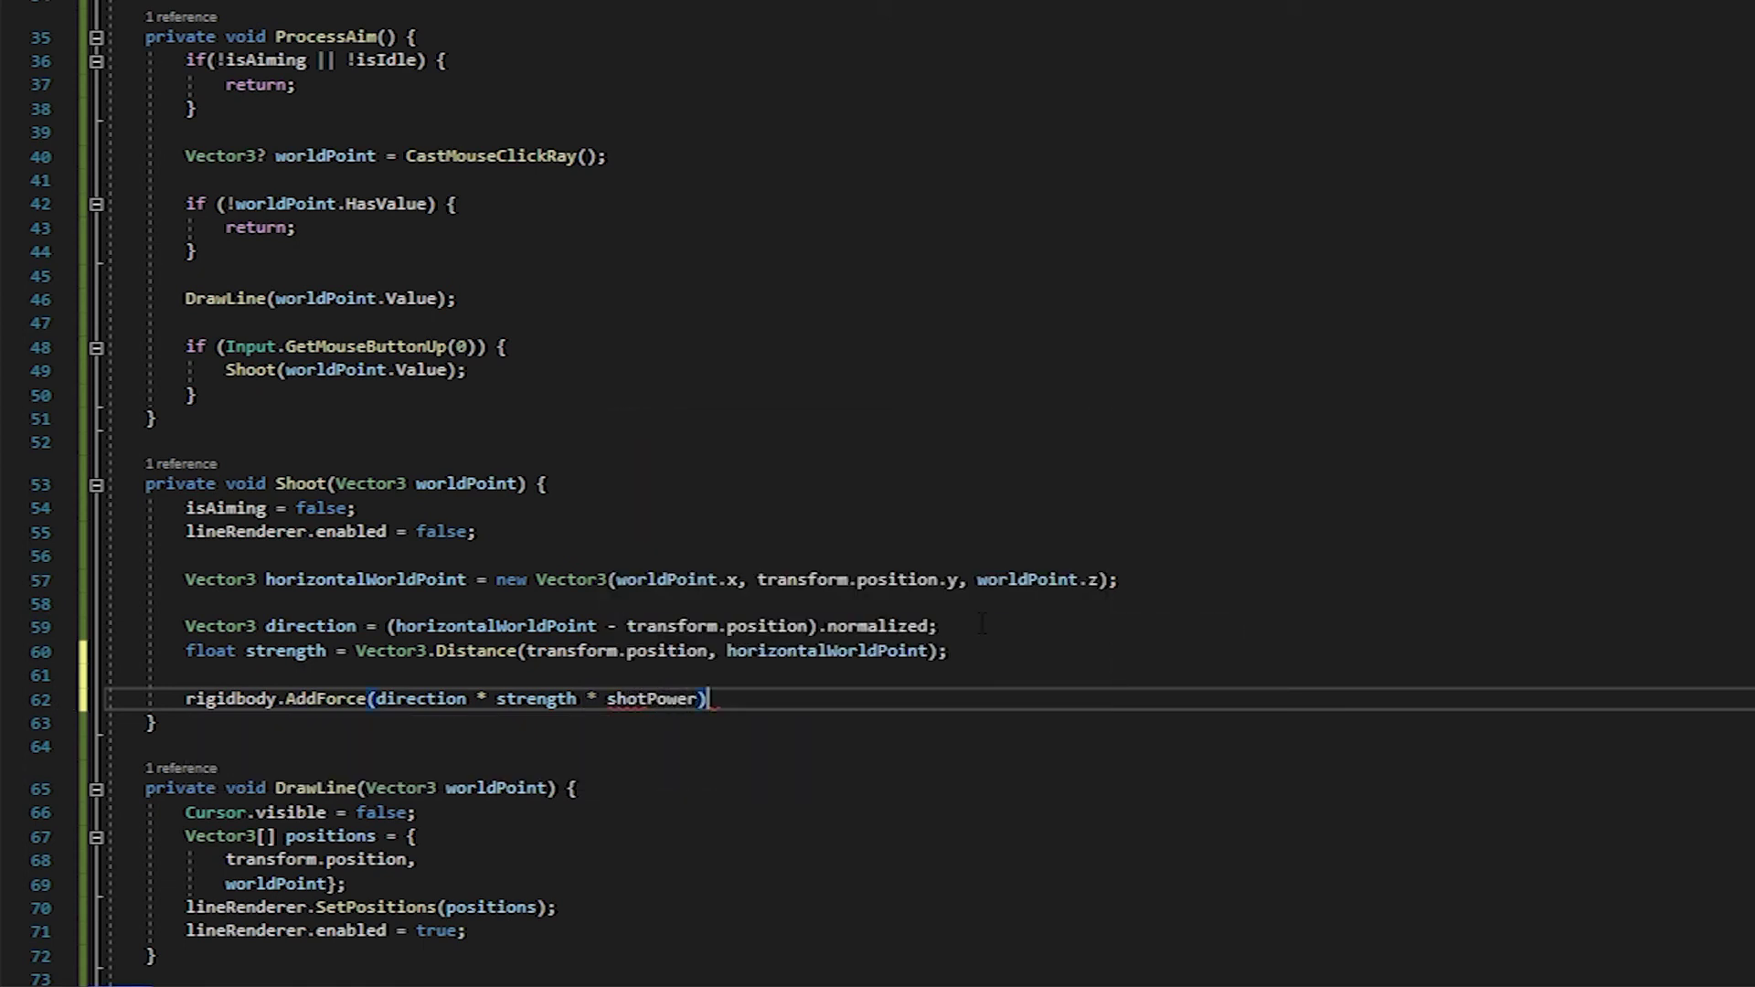
pyautogui.write(';')
# - Duplicate the stopVelocity declaration and rename the copy to shotPower, with no default value
pyautogui.hotkey('ctrl', 'Home')
pyautogui.moveTo(657, 99); pyautogui.dragTo(158, 99)
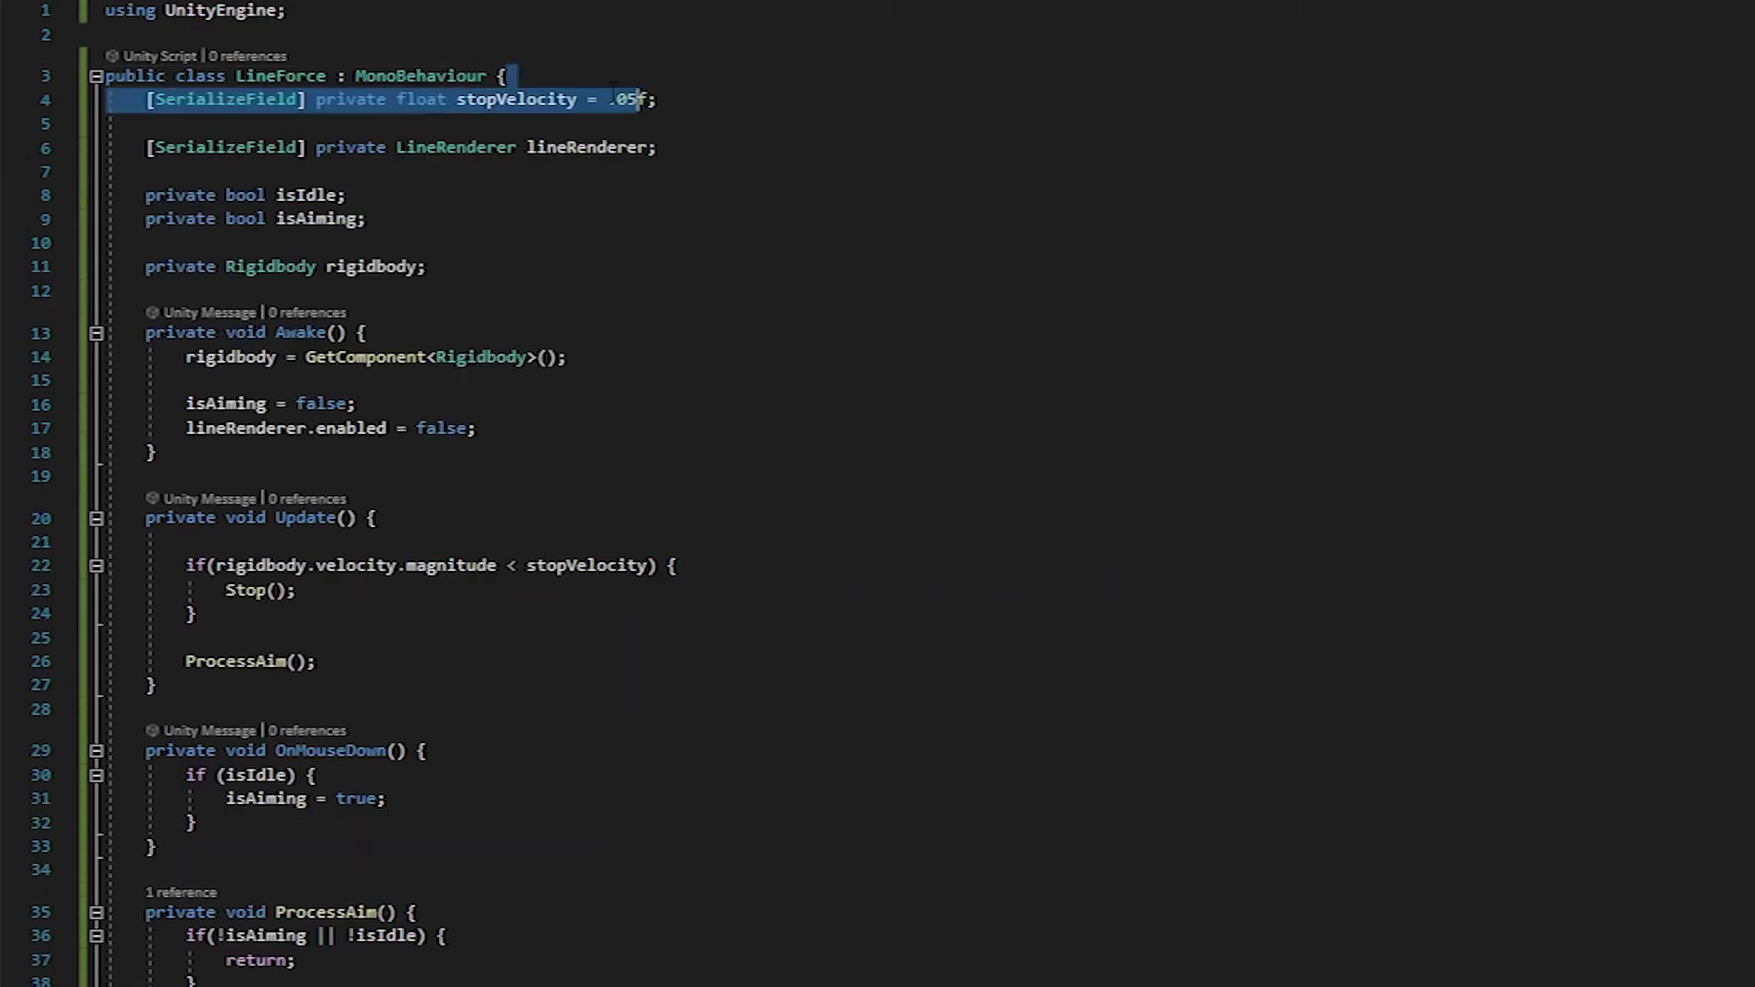
pyautogui.hotkey('ctrl', 'c')
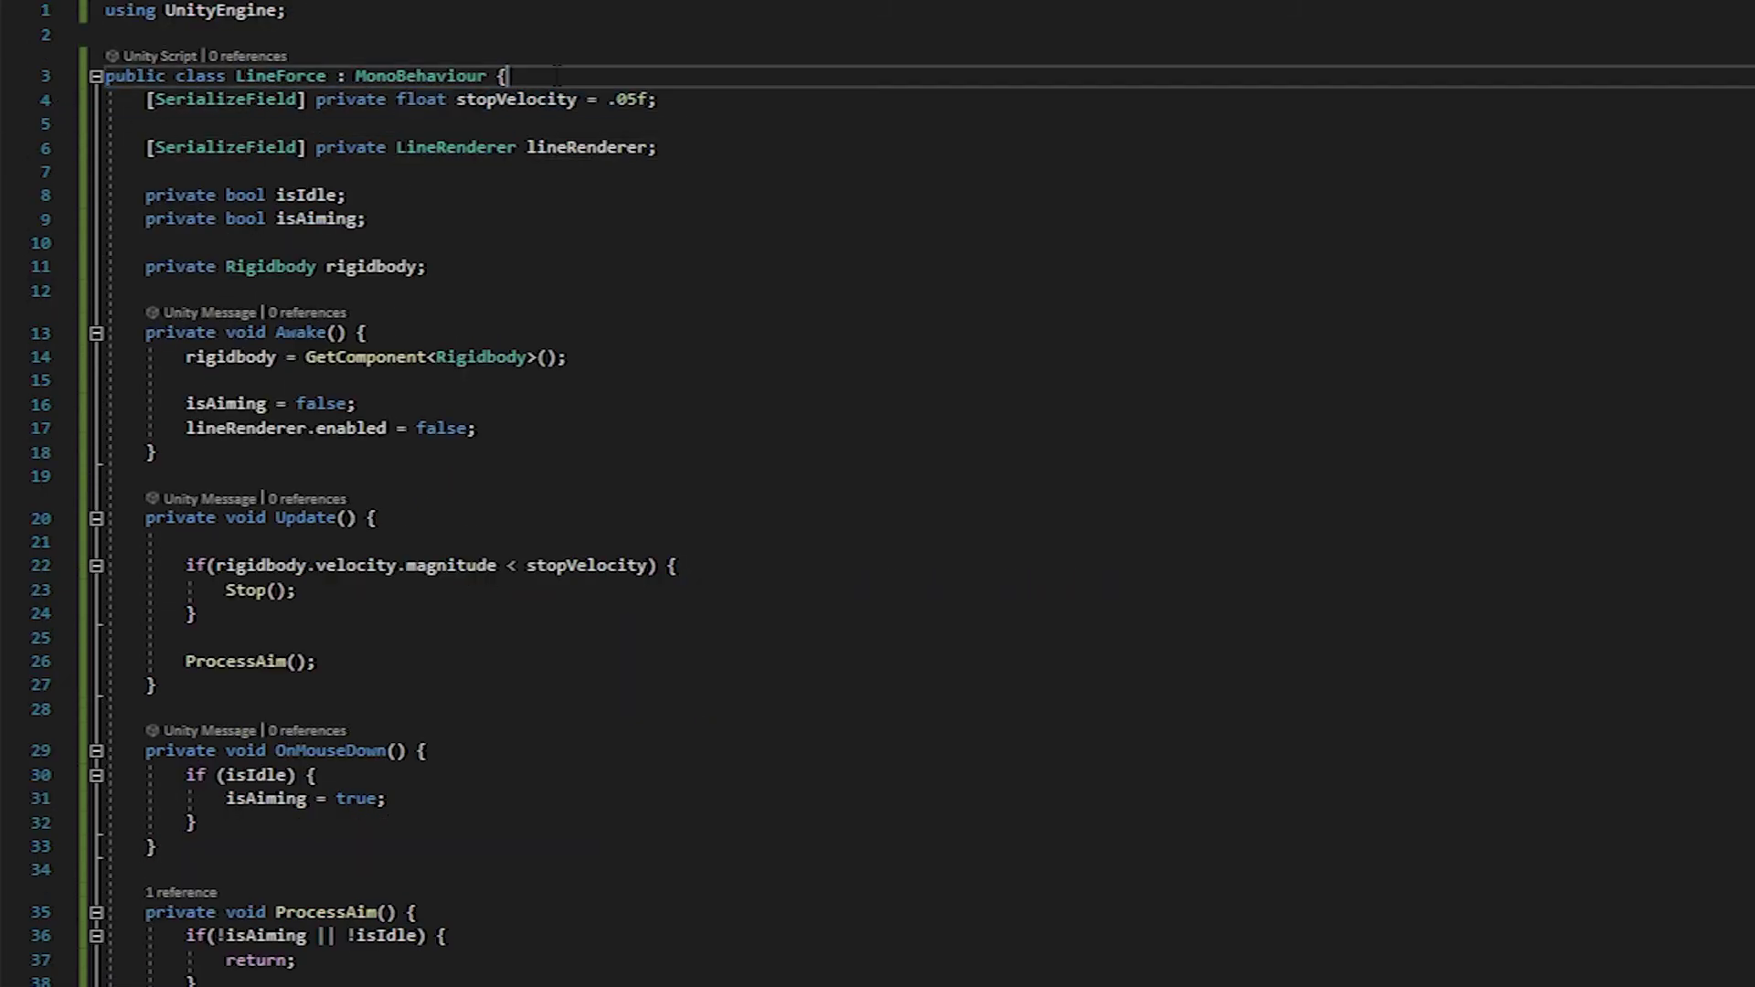
pyautogui.hotkey('ctrl', 'v')
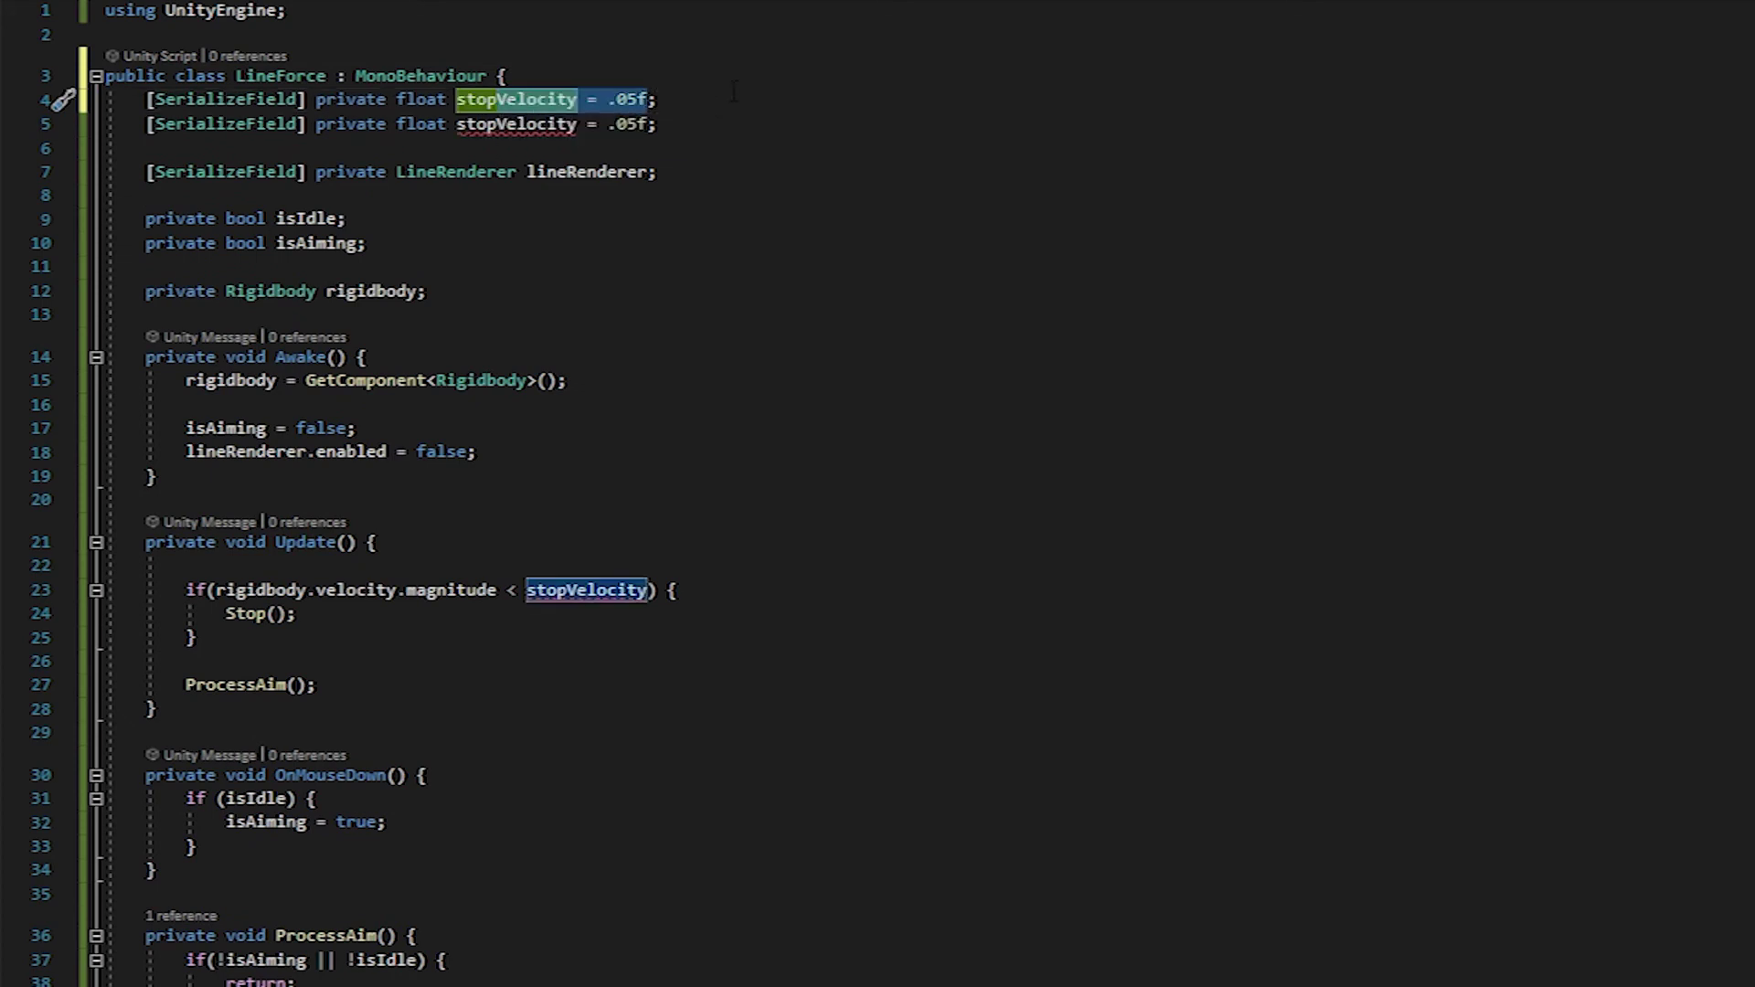
pyautogui.press('Up')
pyautogui.press('Down')
pyautogui.hotkey('ctrl', 'shift', 'Right')
pyautogui.hotkey('ctrl', 'shift', 'Right')
pyautogui.hotkey('ctrl', 'shift', 'Right')
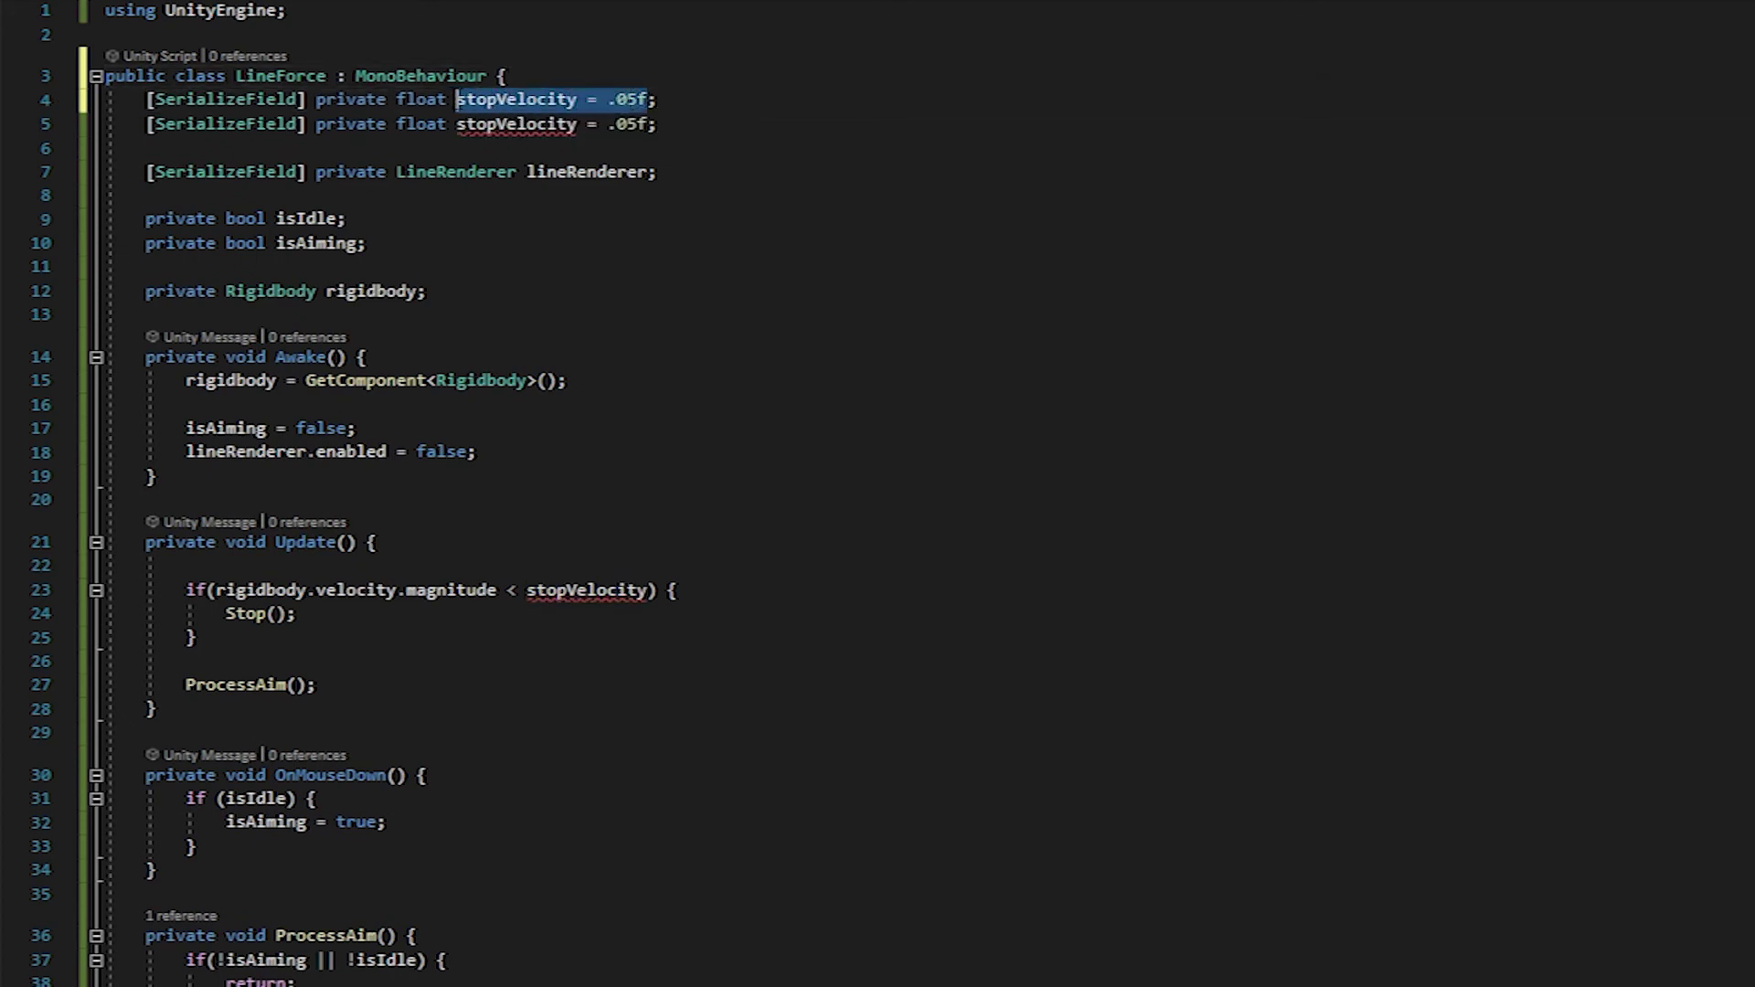
pyautogui.write('shotPower')
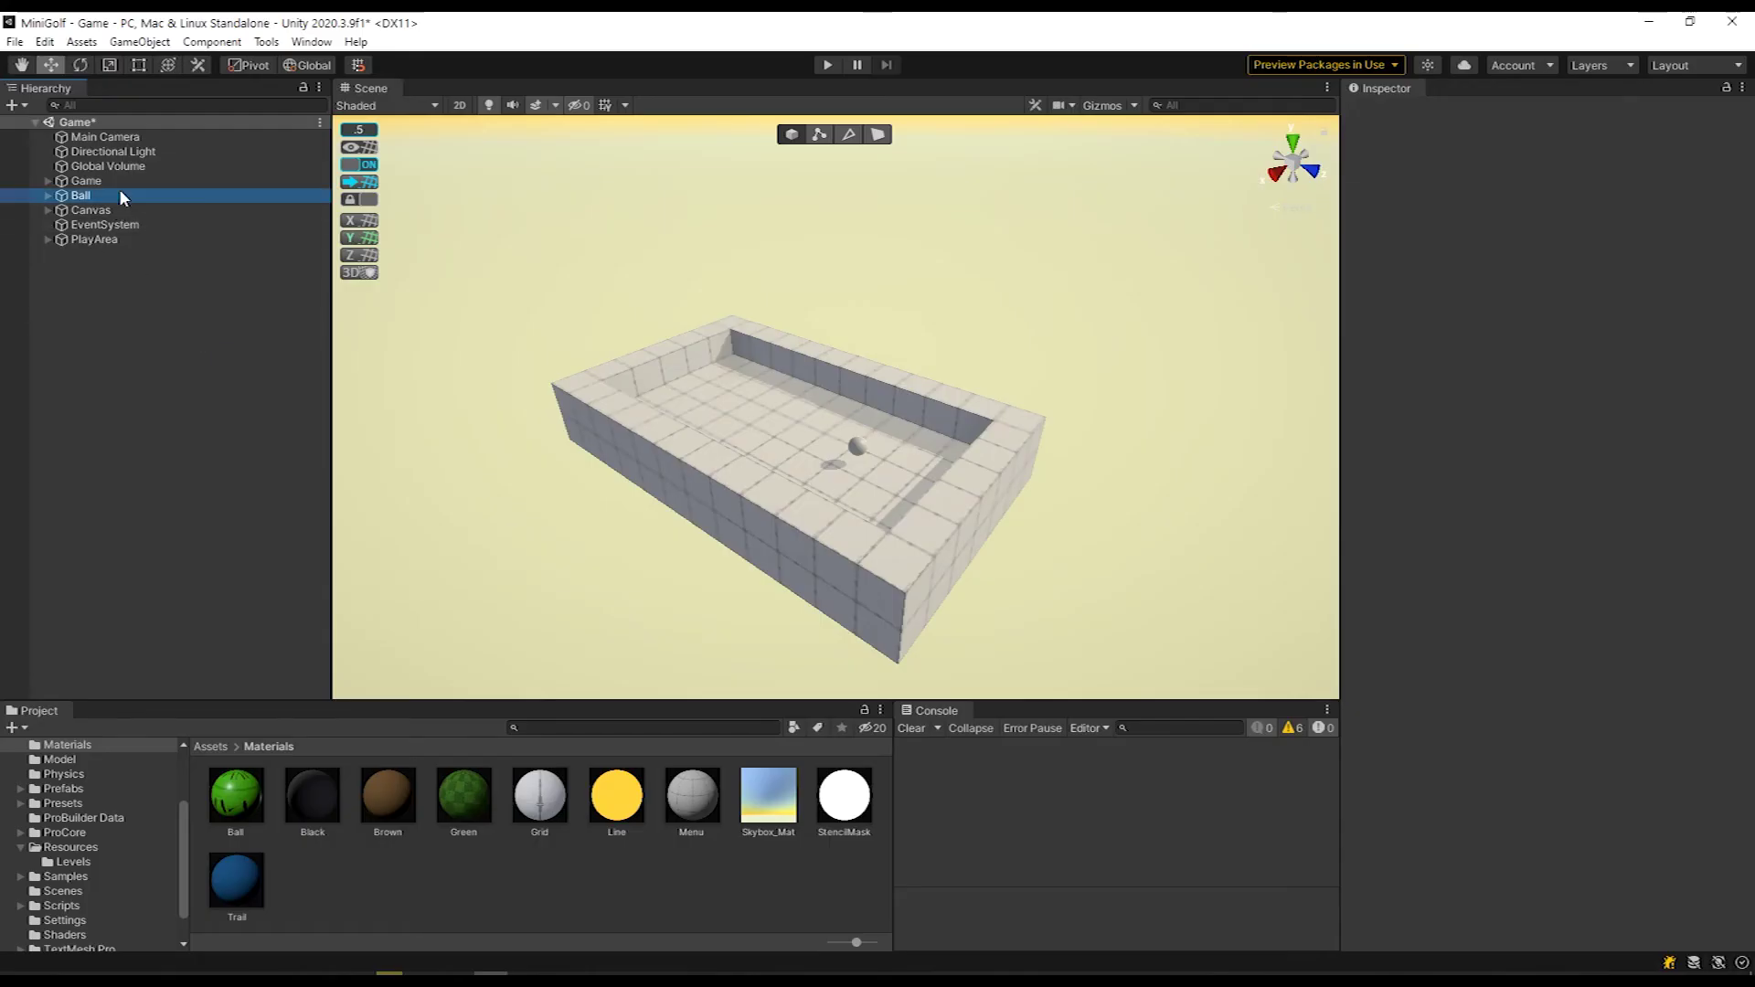
# - Set the Ball's Shot Power to 150 and test several drag-shots in Play mode
pyautogui.click(82, 196)
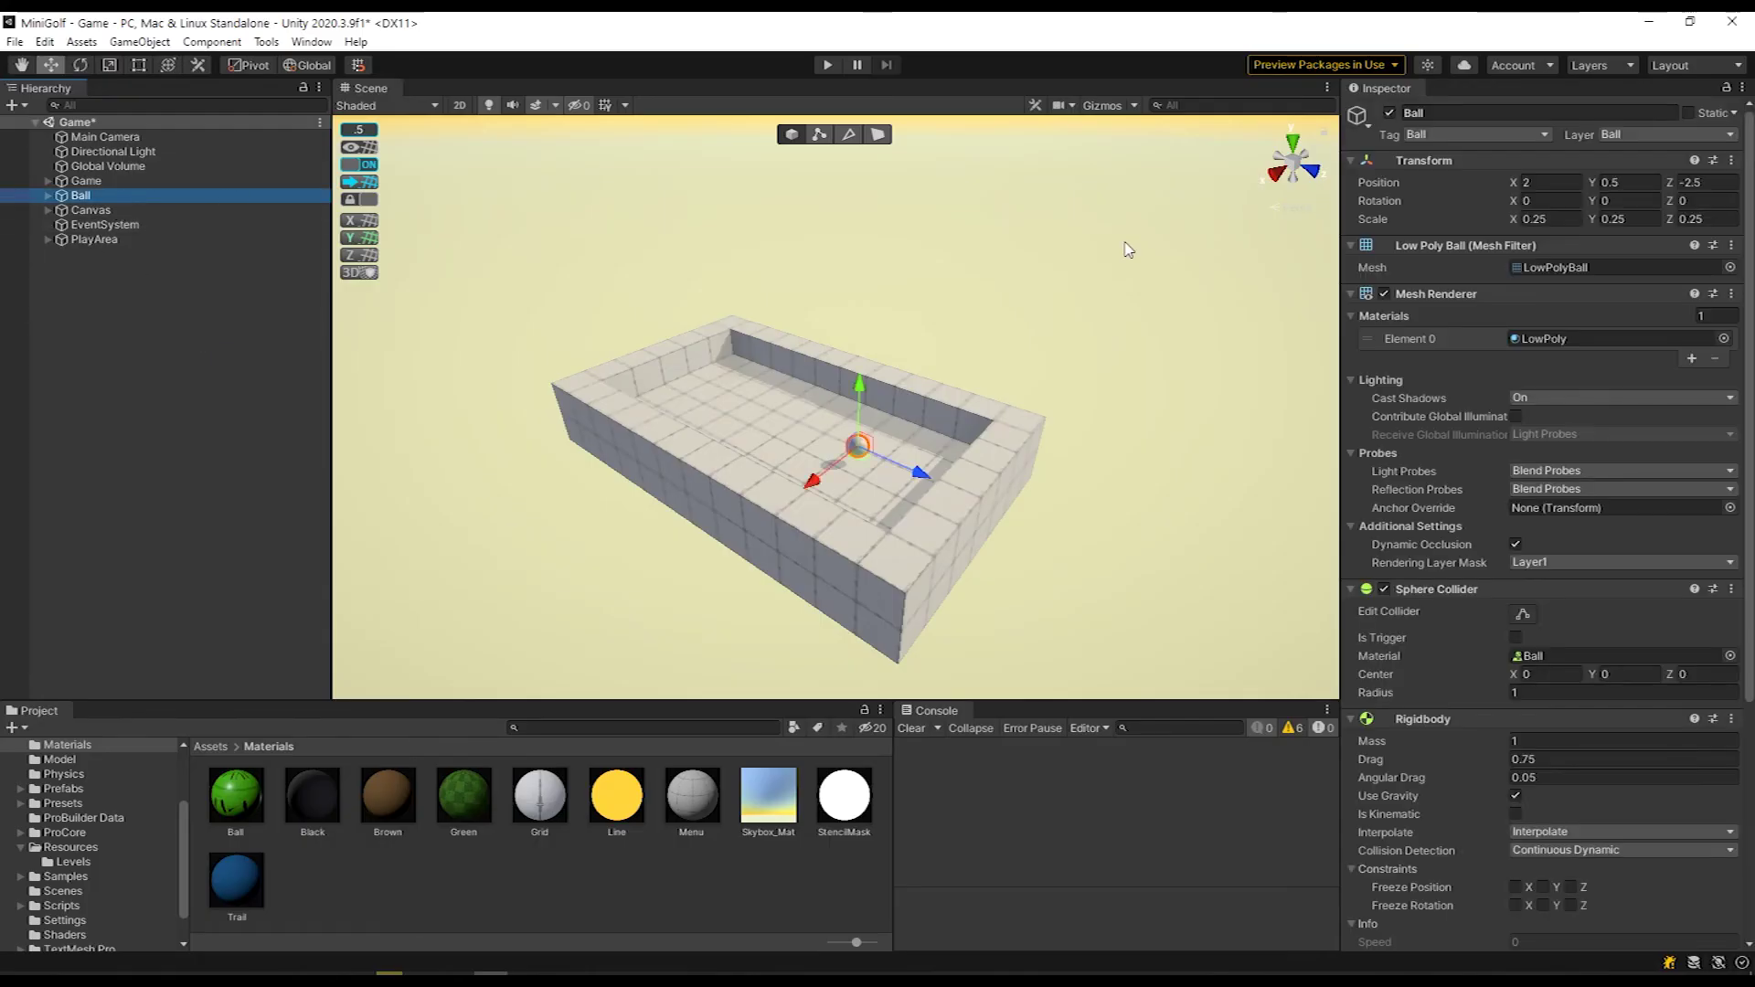
pyautogui.scroll(-5, 1577, 770)
pyautogui.click(1618, 798)
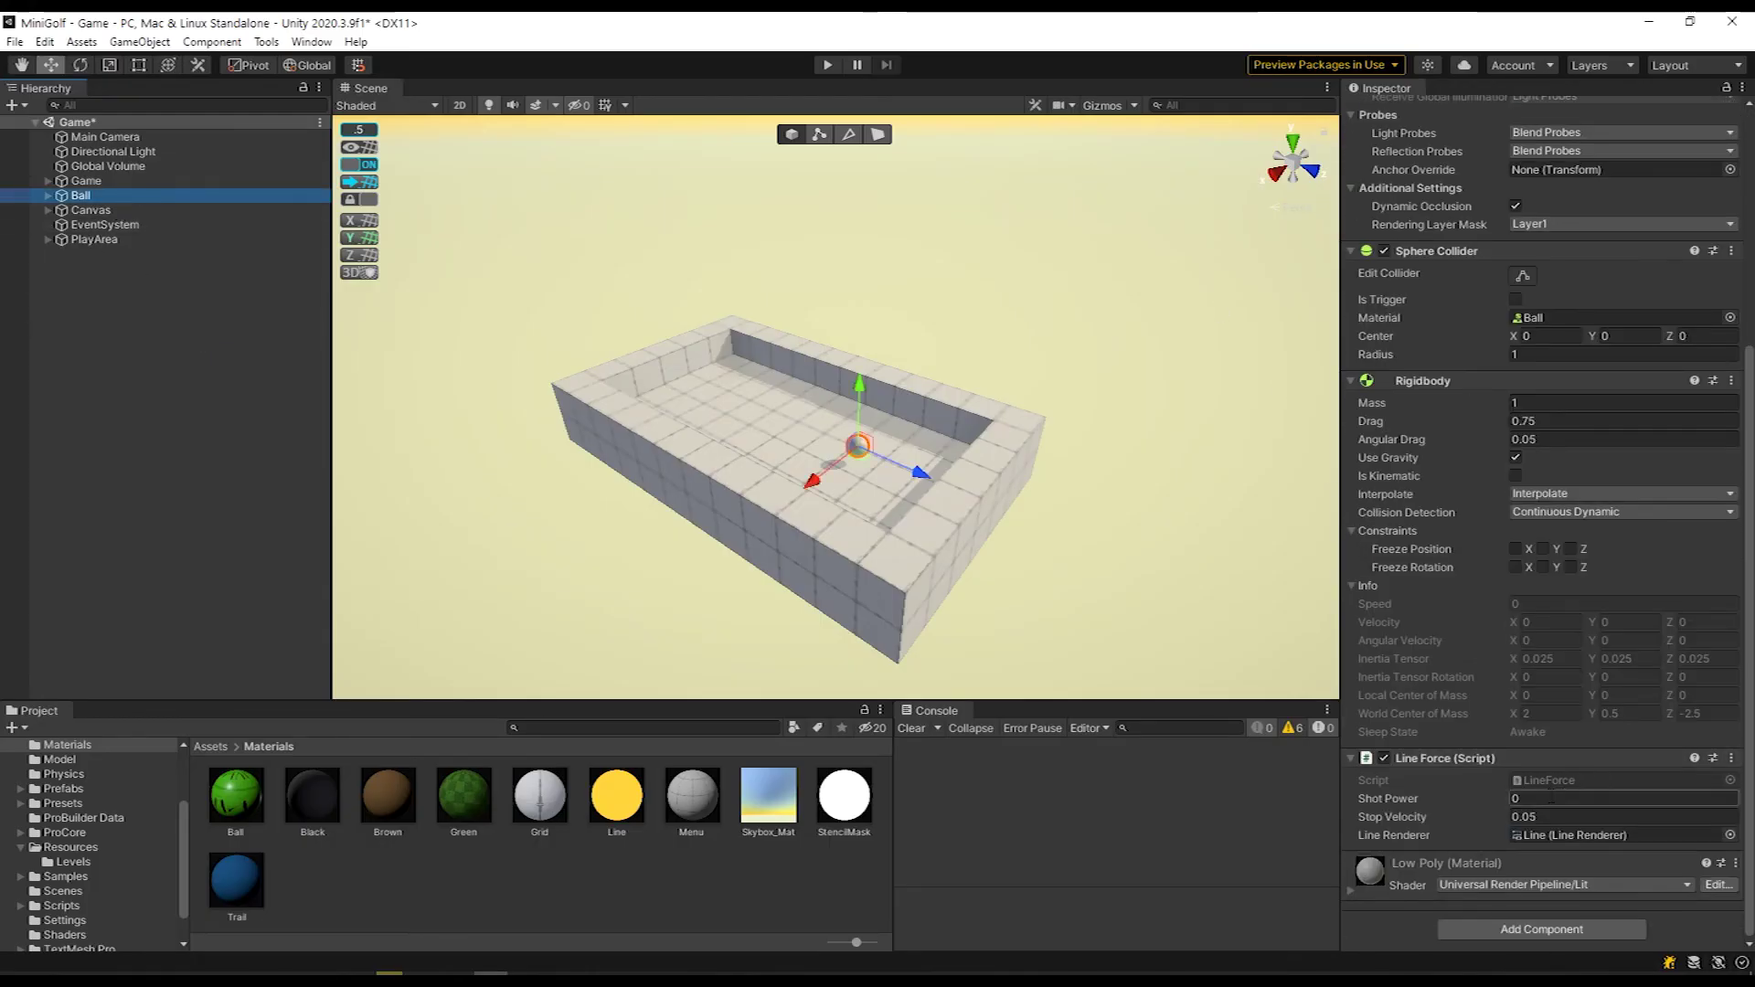
pyautogui.write('150')
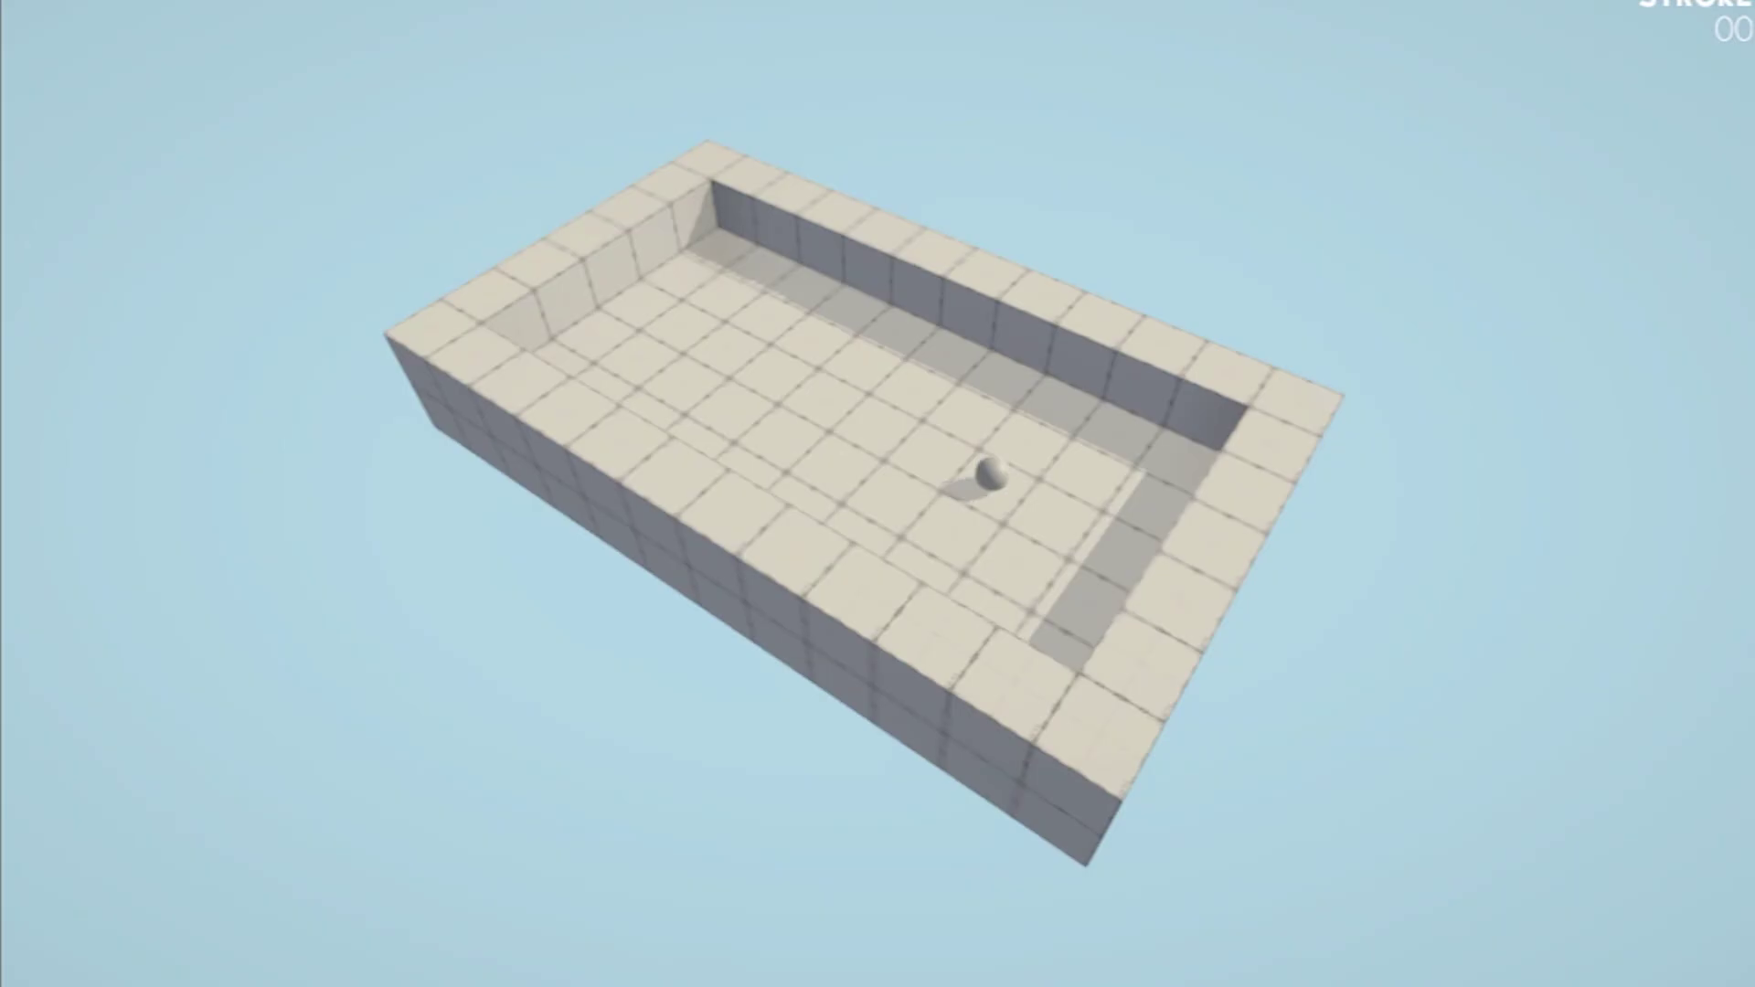
pyautogui.moveTo(988, 470); pyautogui.dragTo(742, 353)
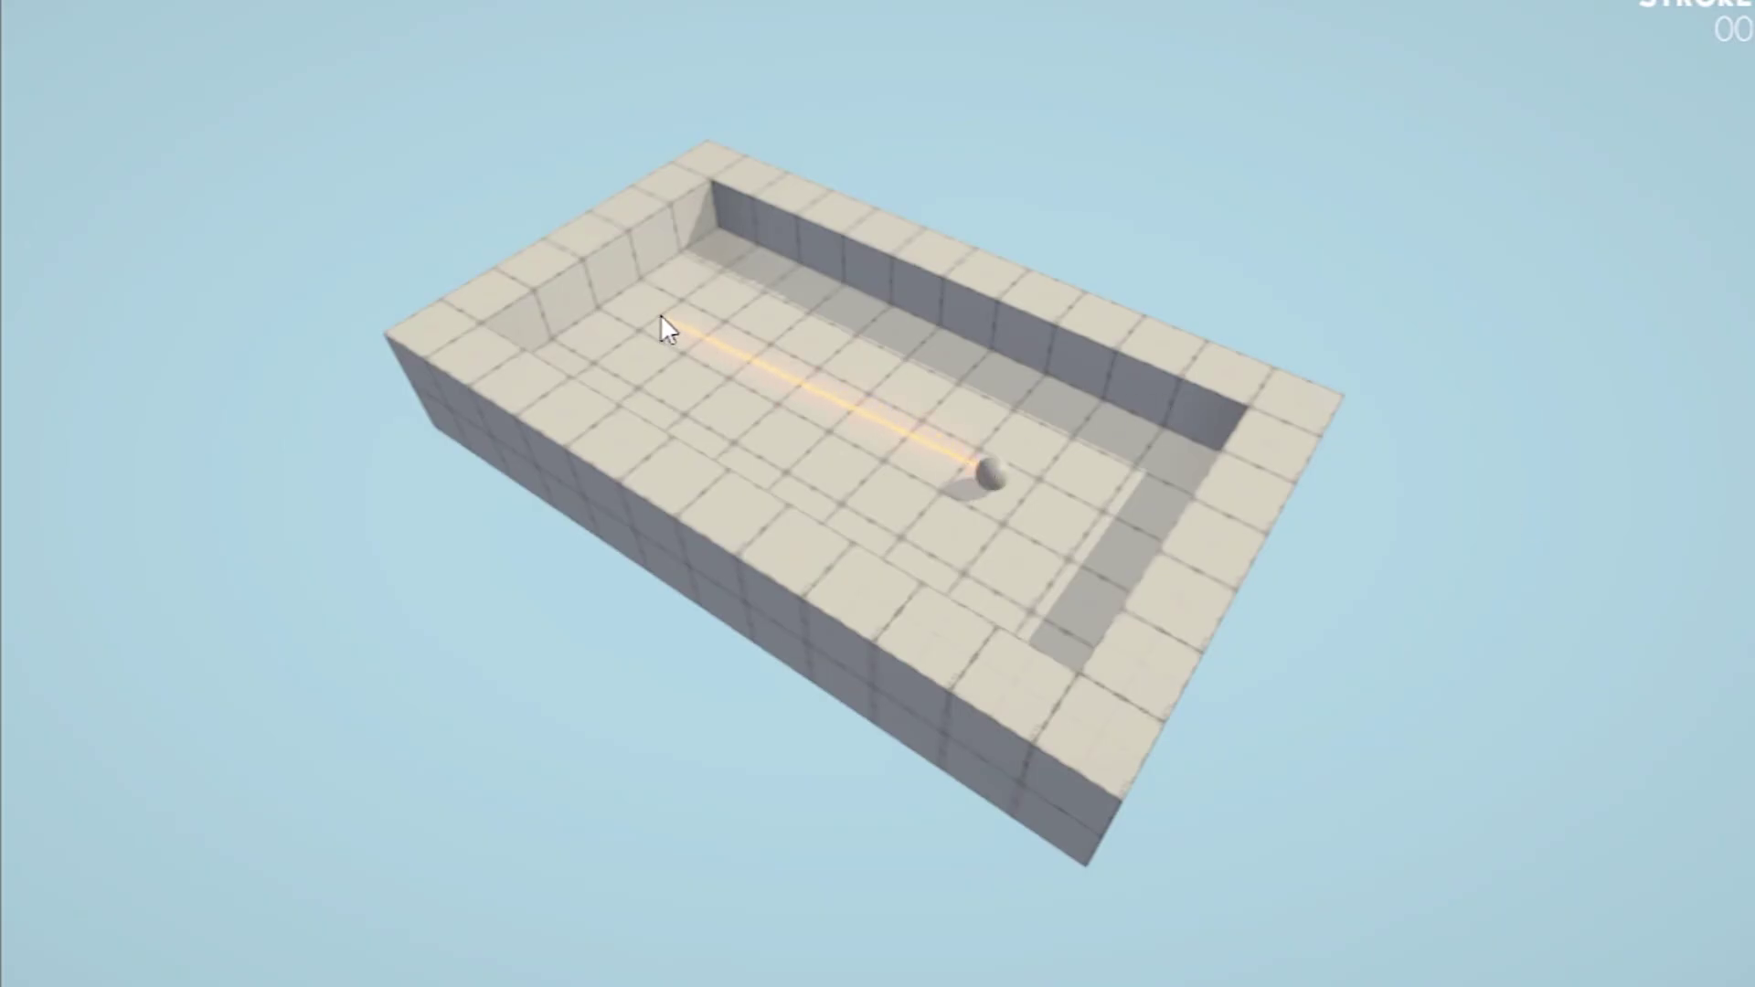
pyautogui.moveTo(661, 314); pyautogui.dragTo(660, 315)
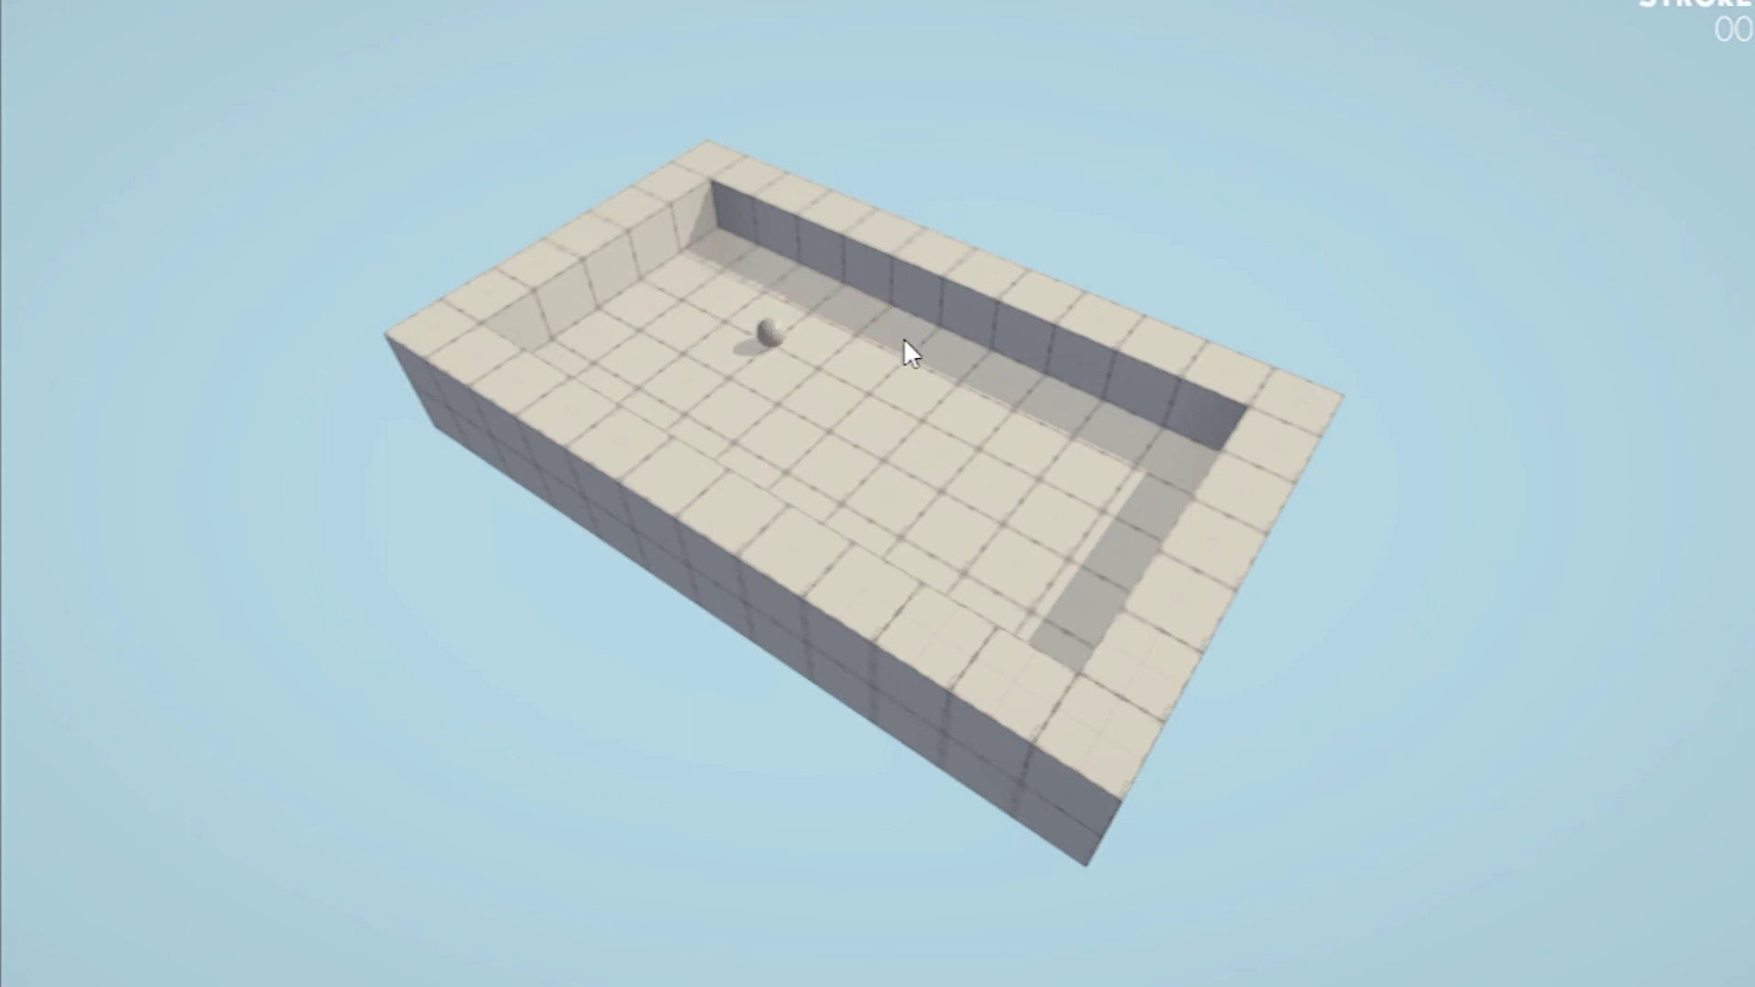
pyautogui.moveTo(892, 336); pyautogui.dragTo(1009, 426)
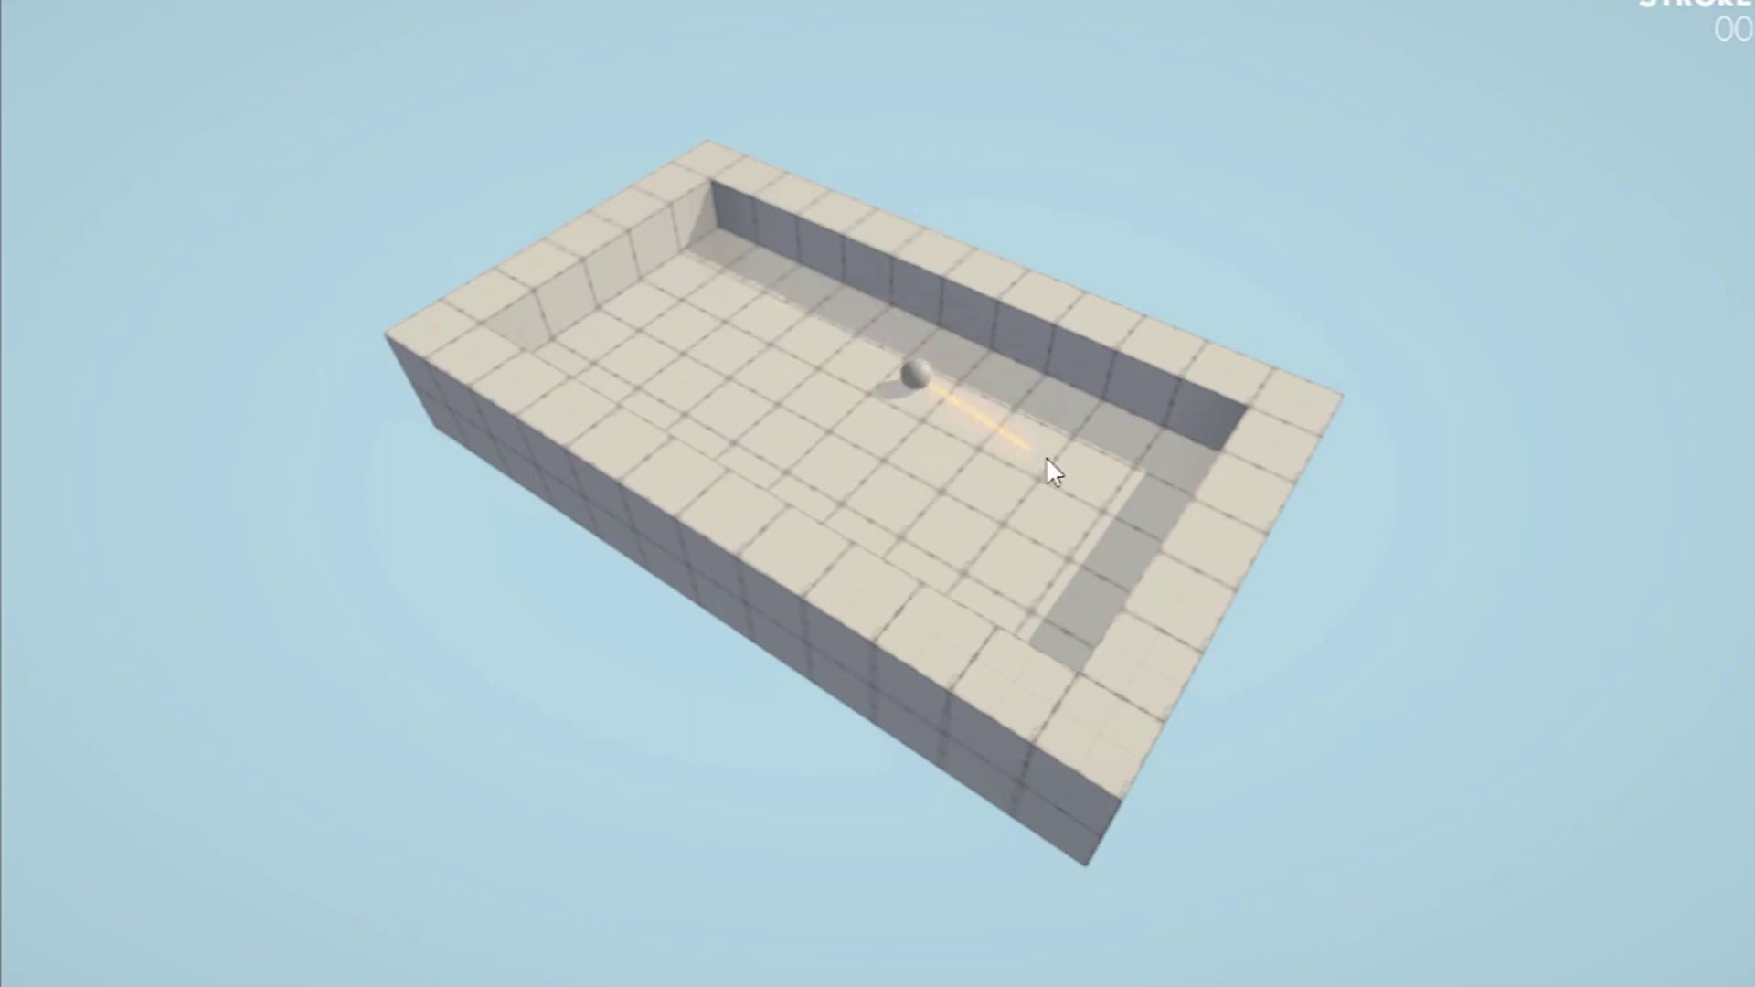
pyautogui.moveTo(1046, 467); pyautogui.dragTo(1047, 467)
pyautogui.moveTo(858, 388); pyautogui.dragTo(860, 387)
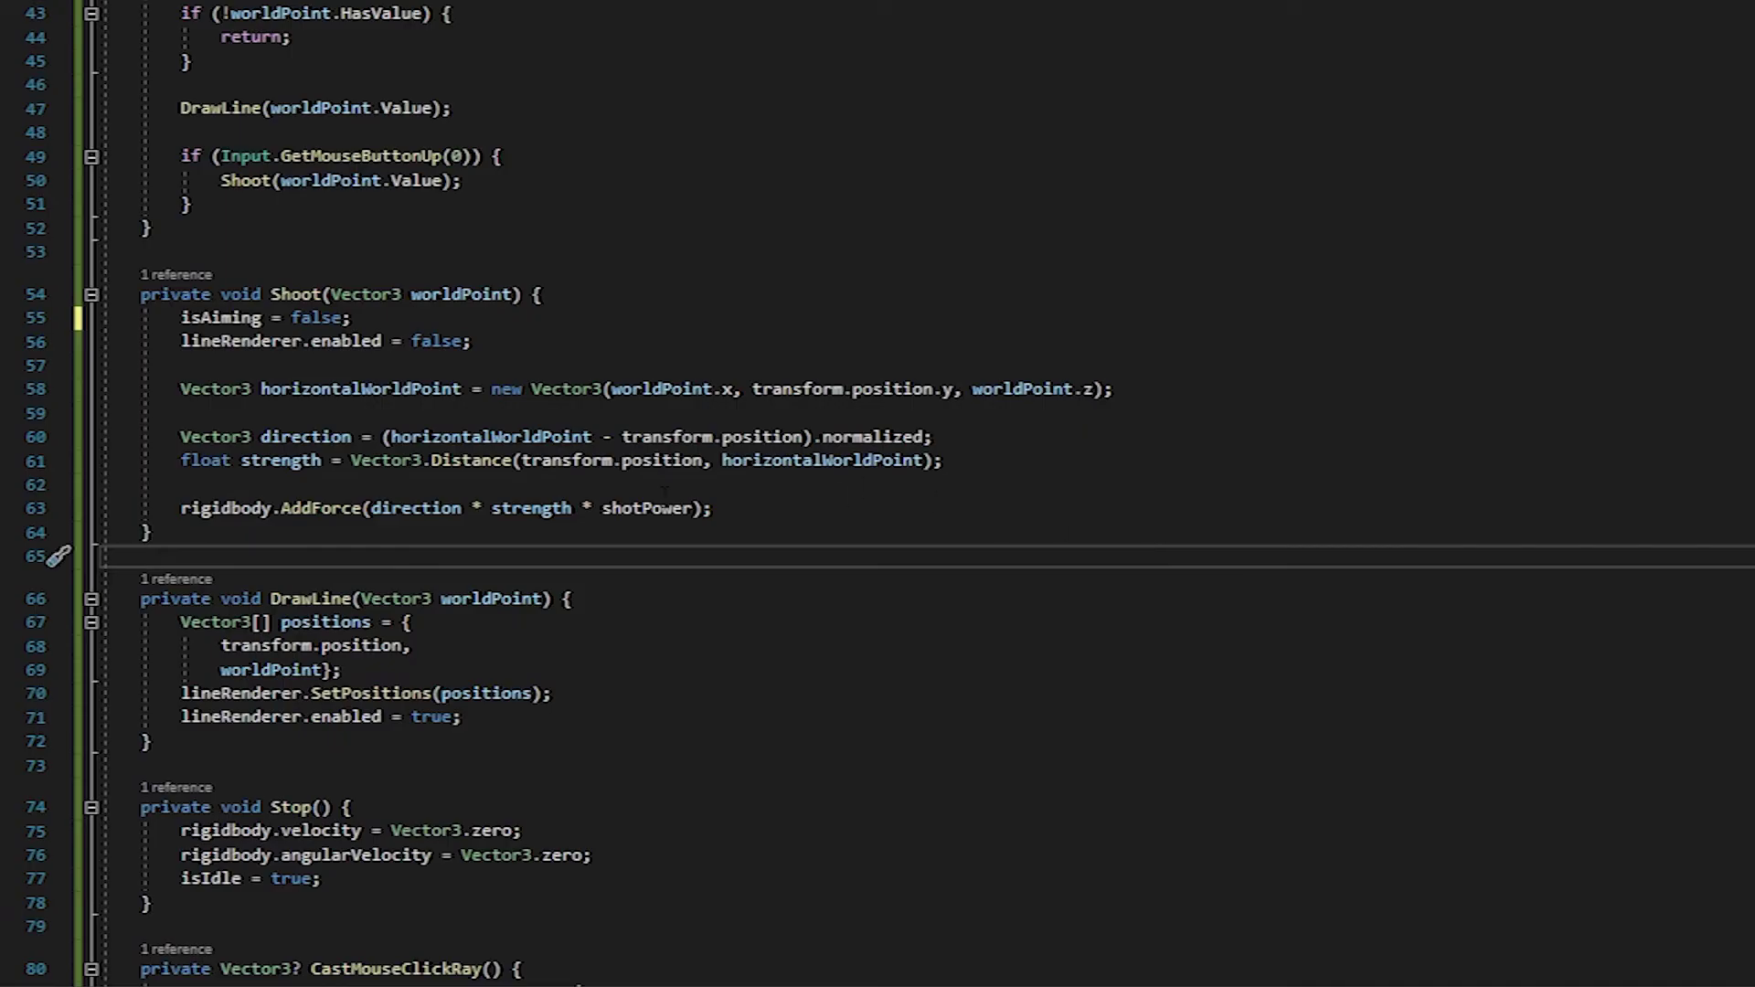
# - Add isIdle = false; on a new line after the AddForce call
pyautogui.click(847, 509)
pyautogui.press('Return')
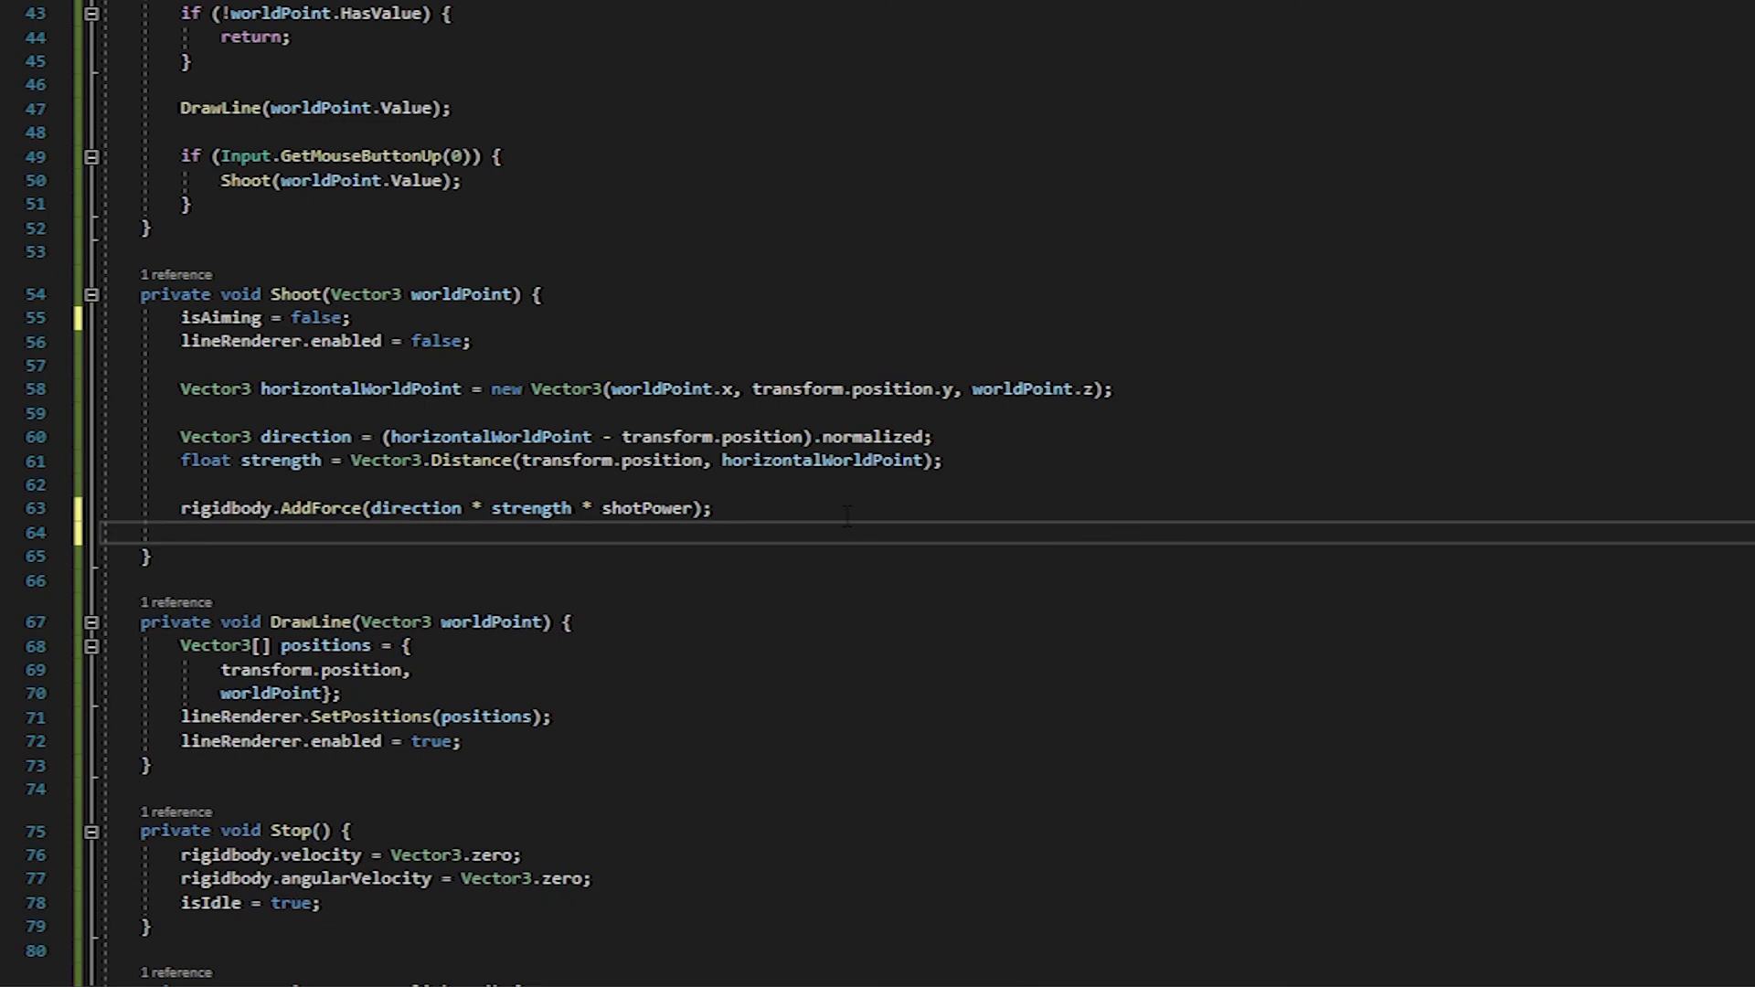
pyautogui.write('isI')
pyautogui.press('Tab')
pyautogui.write('= f')
pyautogui.press('Tab')
pyautogui.write(';')
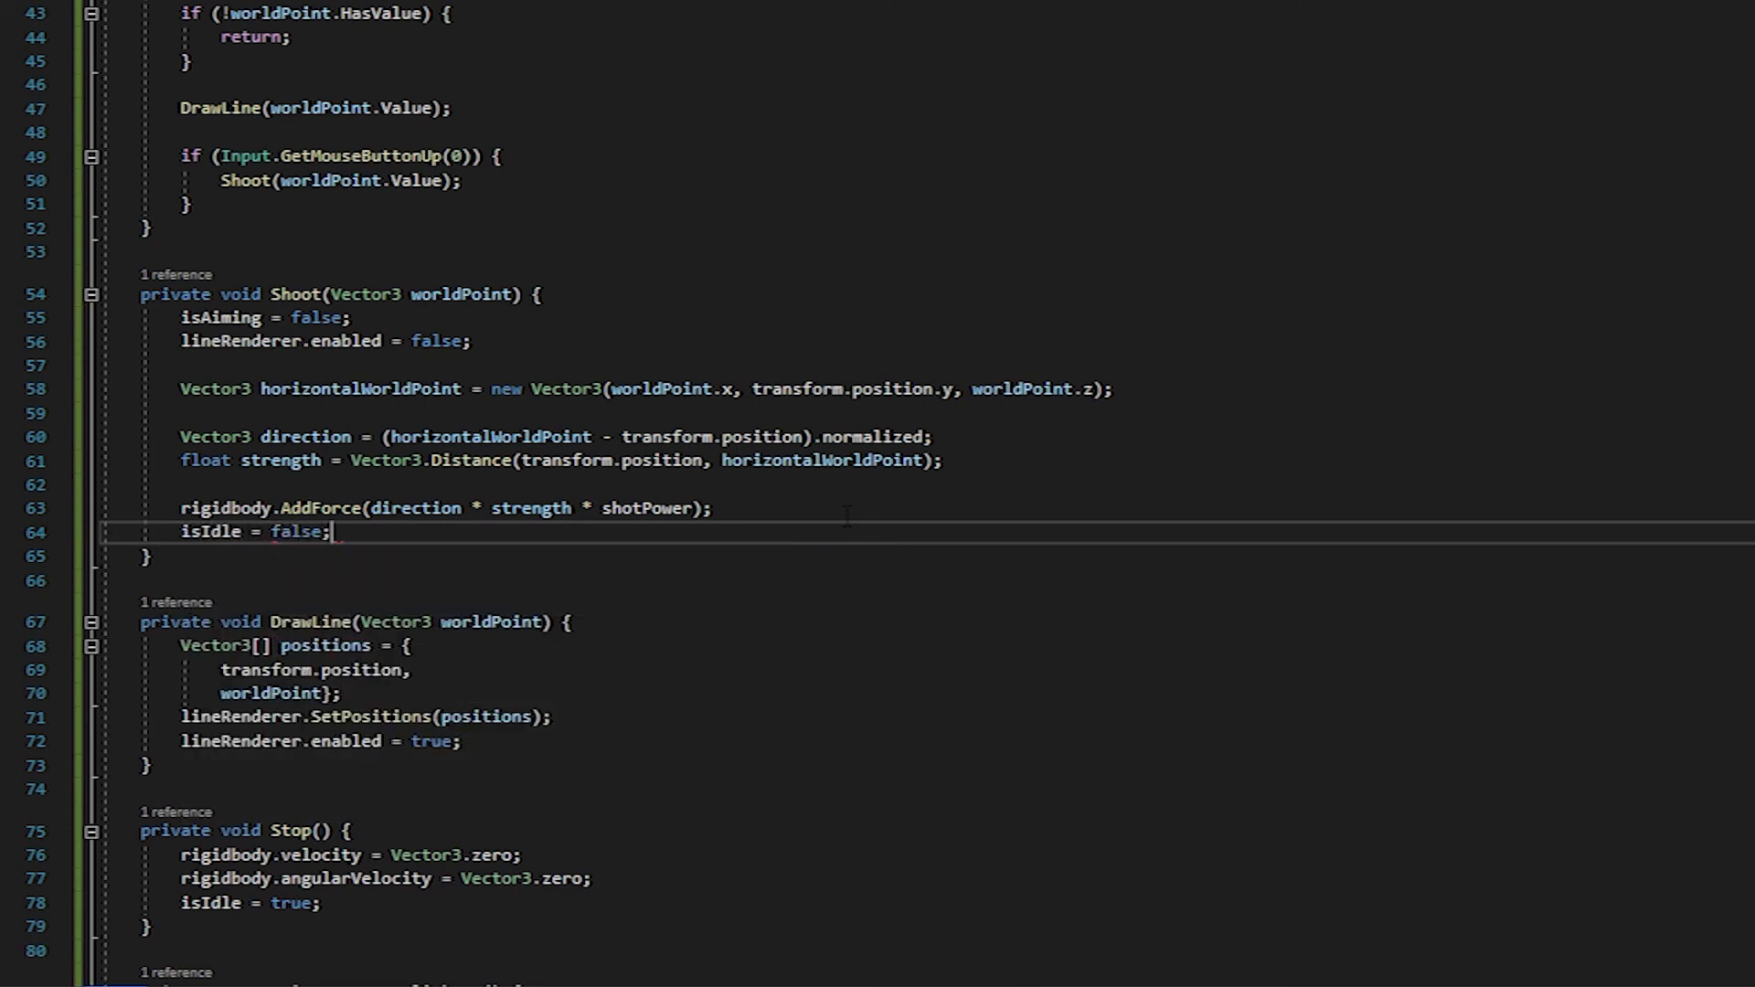
pyautogui.scroll(9, 847, 516)
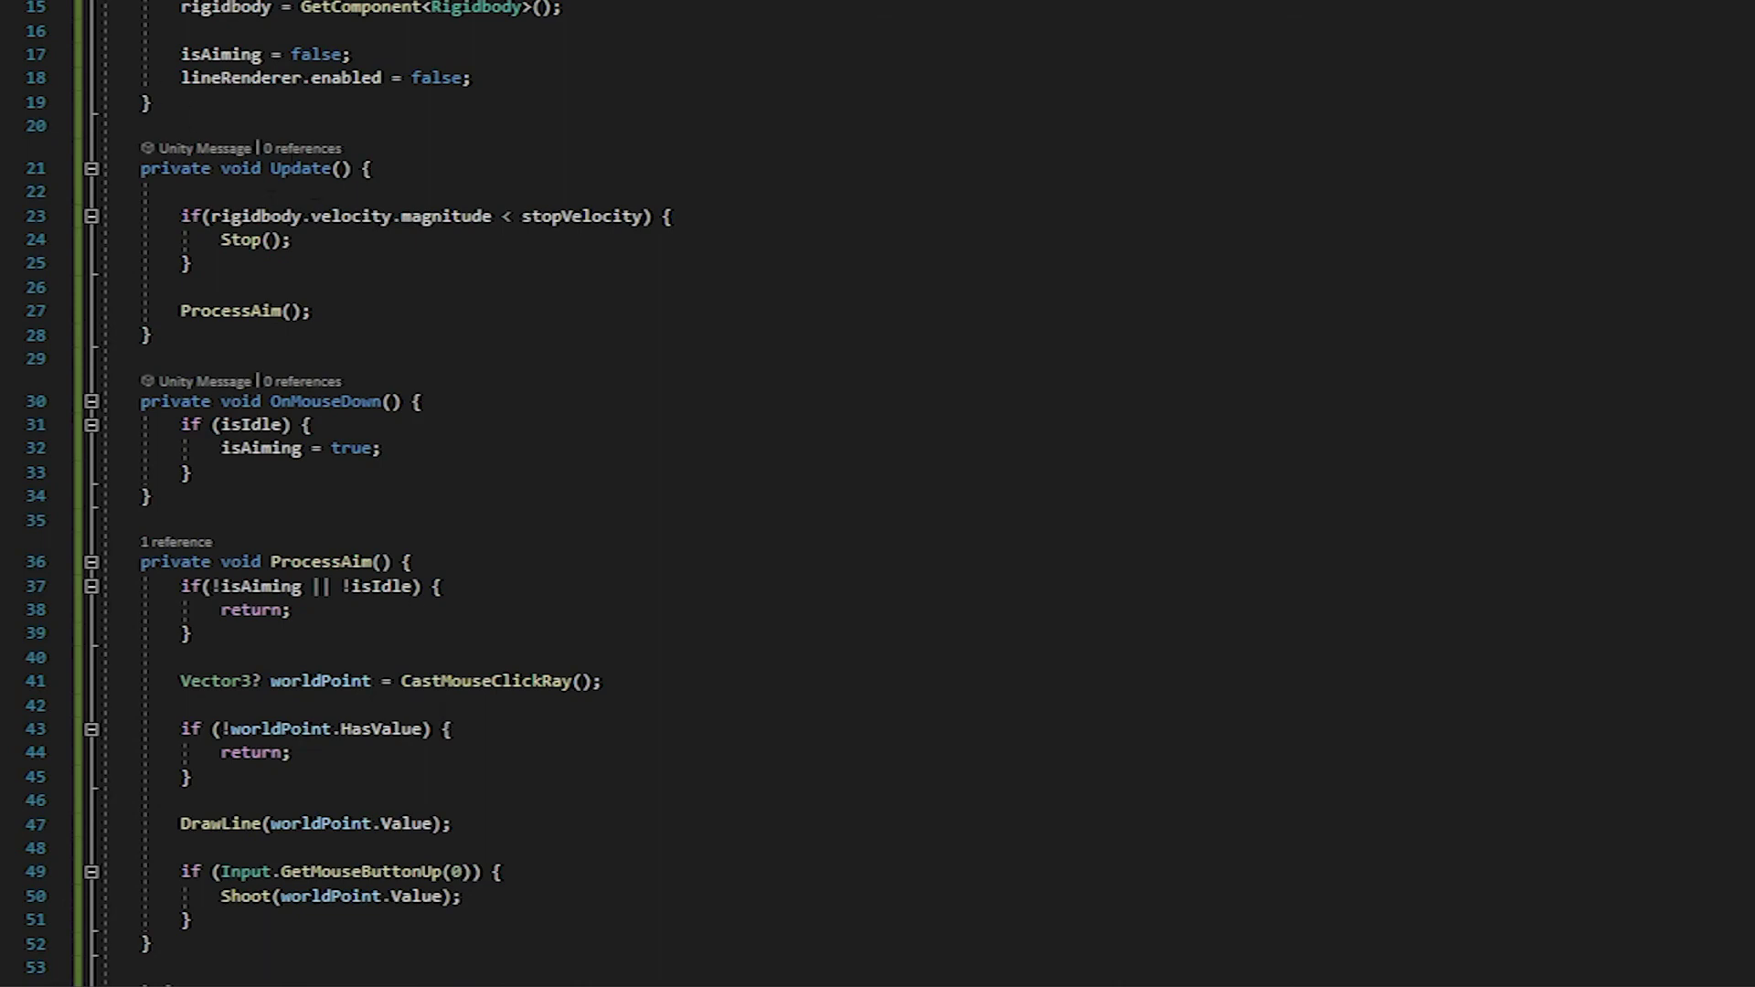
# - Drag-shoot the ball several times, toward the upper left and right, watching it roll
pyautogui.moveTo(181, 216); pyautogui.dragTo(192, 264)
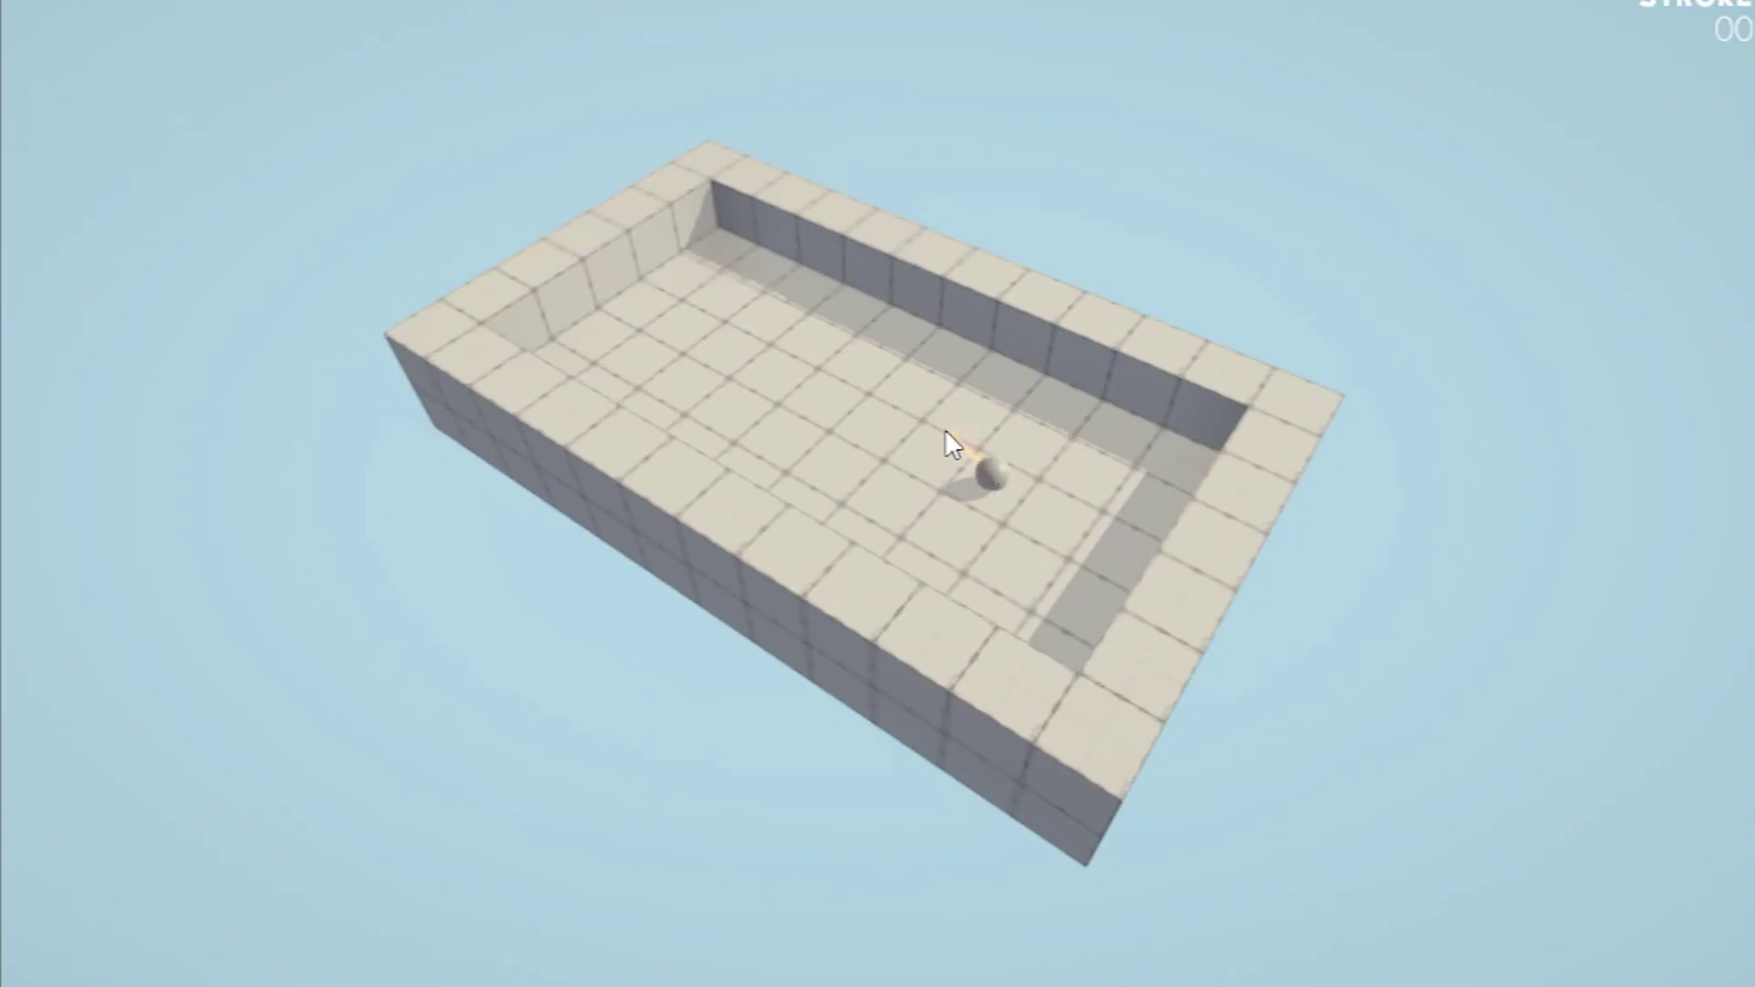
pyautogui.moveTo(999, 473); pyautogui.dragTo(868, 396)
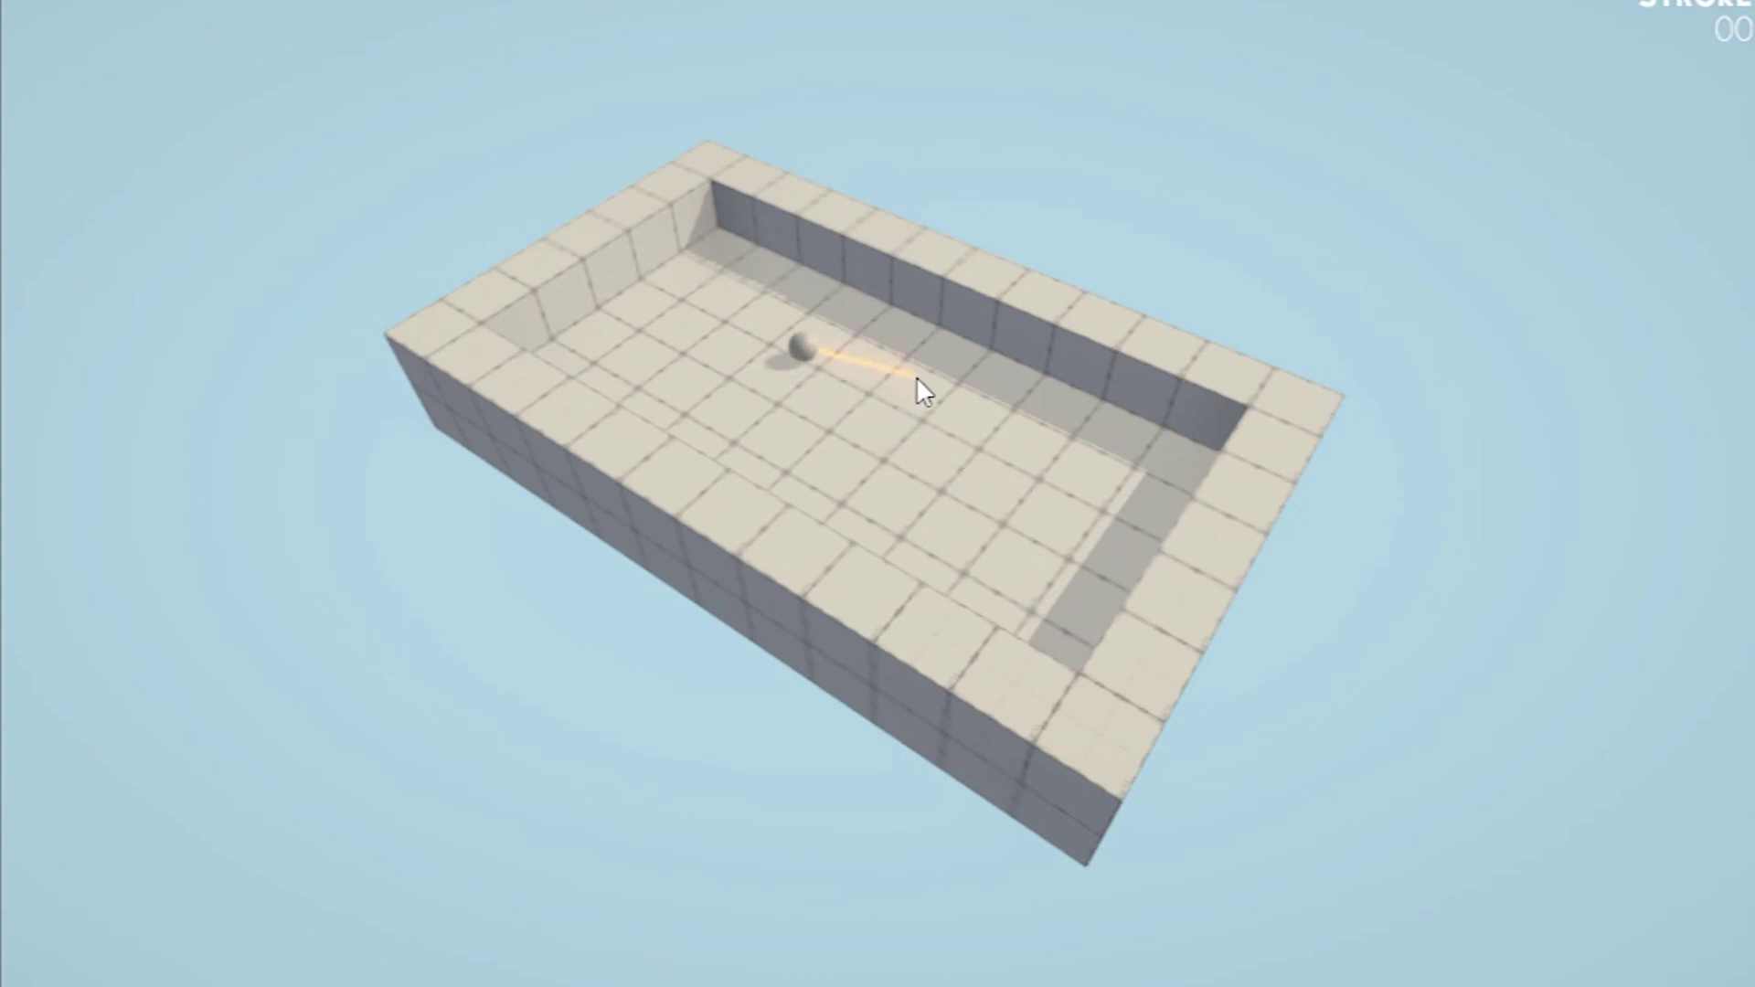
pyautogui.moveTo(926, 386); pyautogui.dragTo(926, 384)
pyautogui.moveTo(795, 402); pyautogui.dragTo(794, 403)
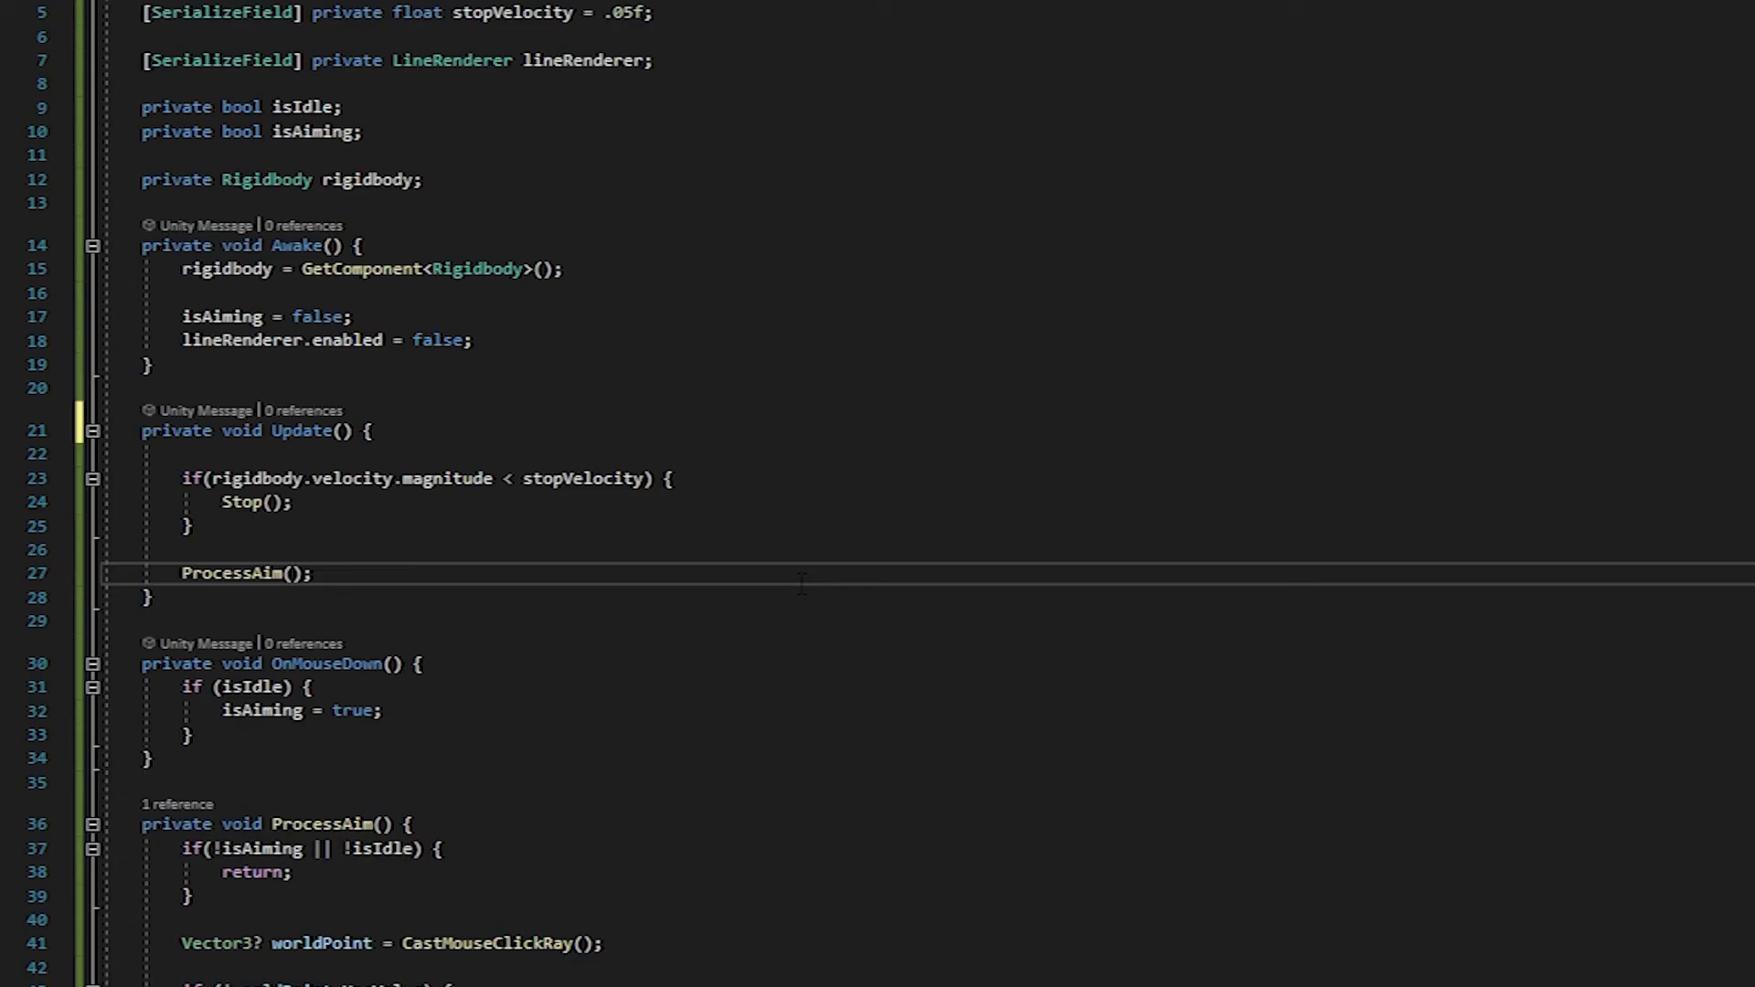
# - Review Update and Shoot's AddForce call, then rename Update on line 21 to FixedUpdate
pyautogui.moveTo(800, 583); pyautogui.dragTo(96, 432)
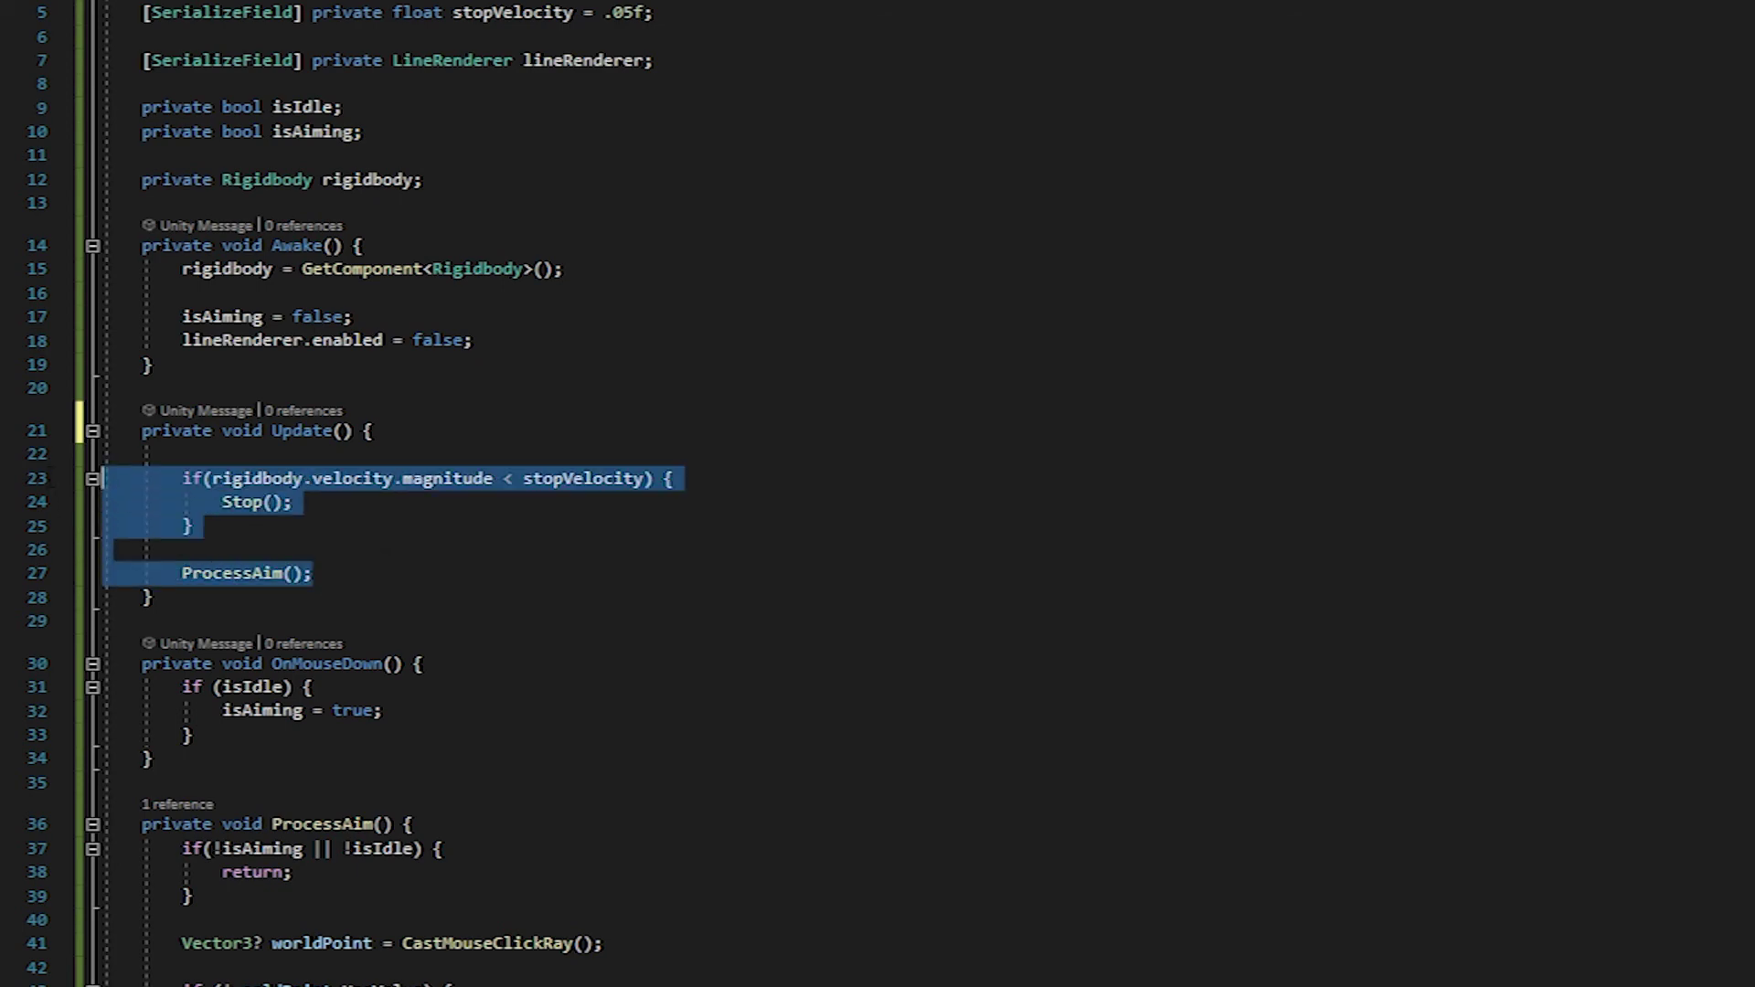
pyautogui.scroll(-9, 689, 489)
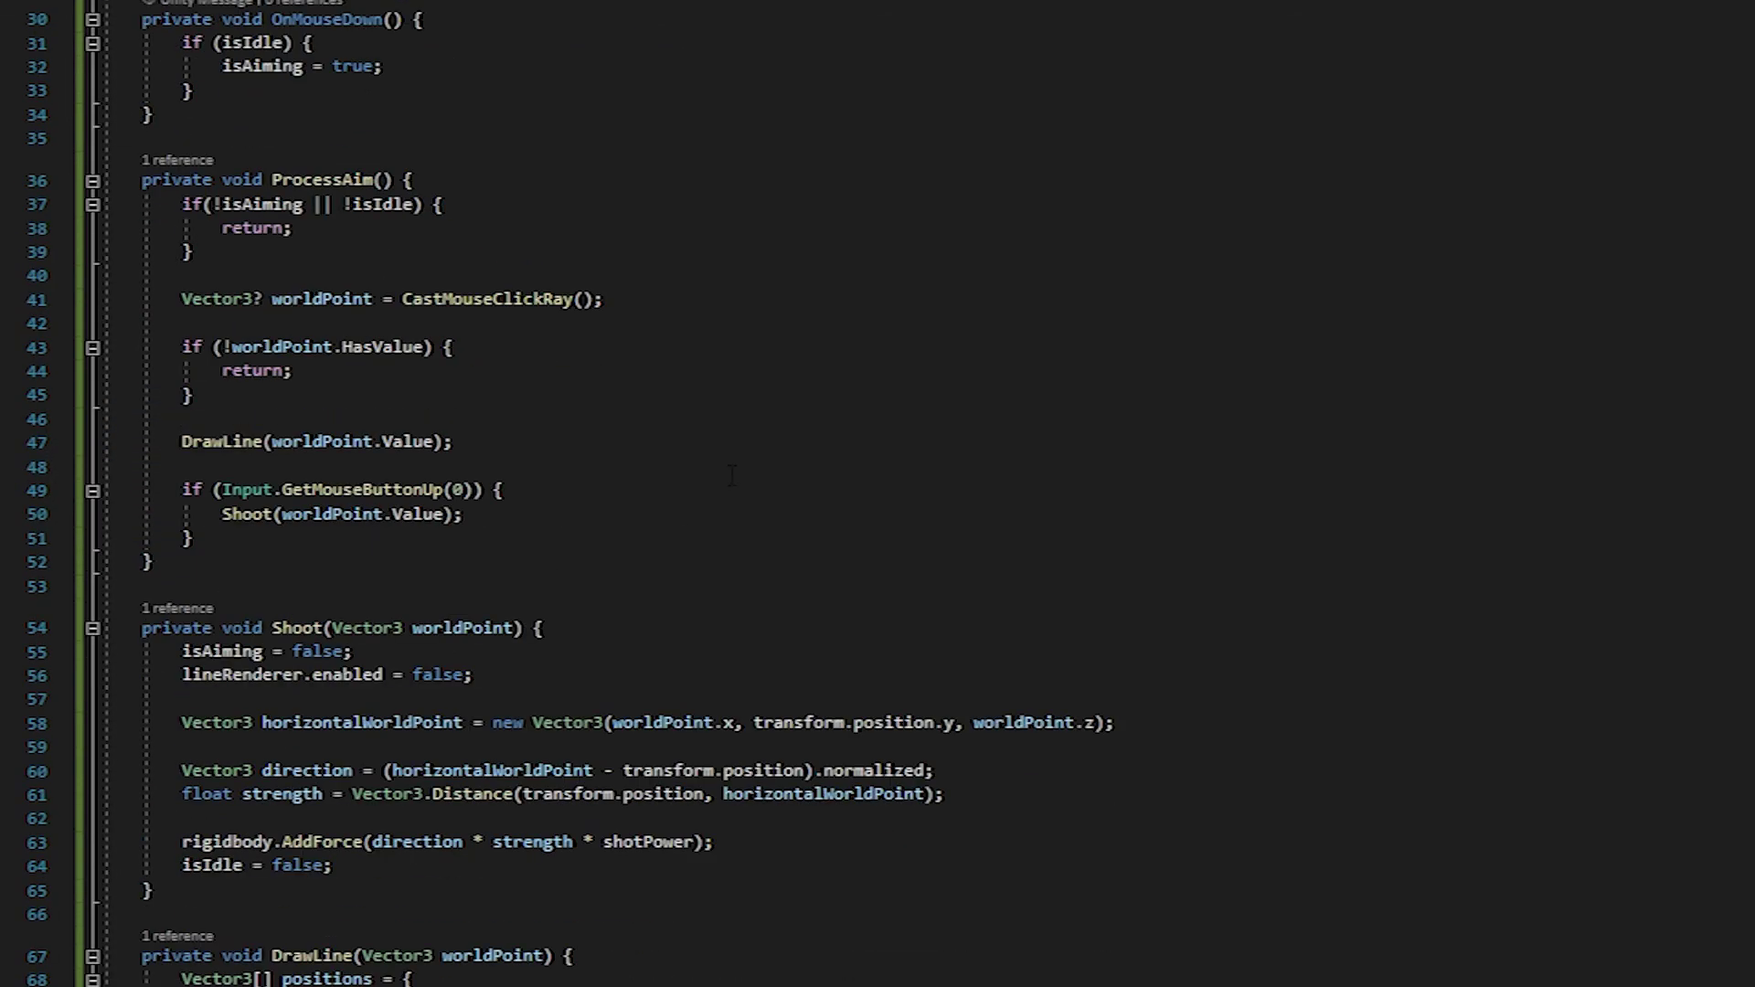
pyautogui.click(315, 842)
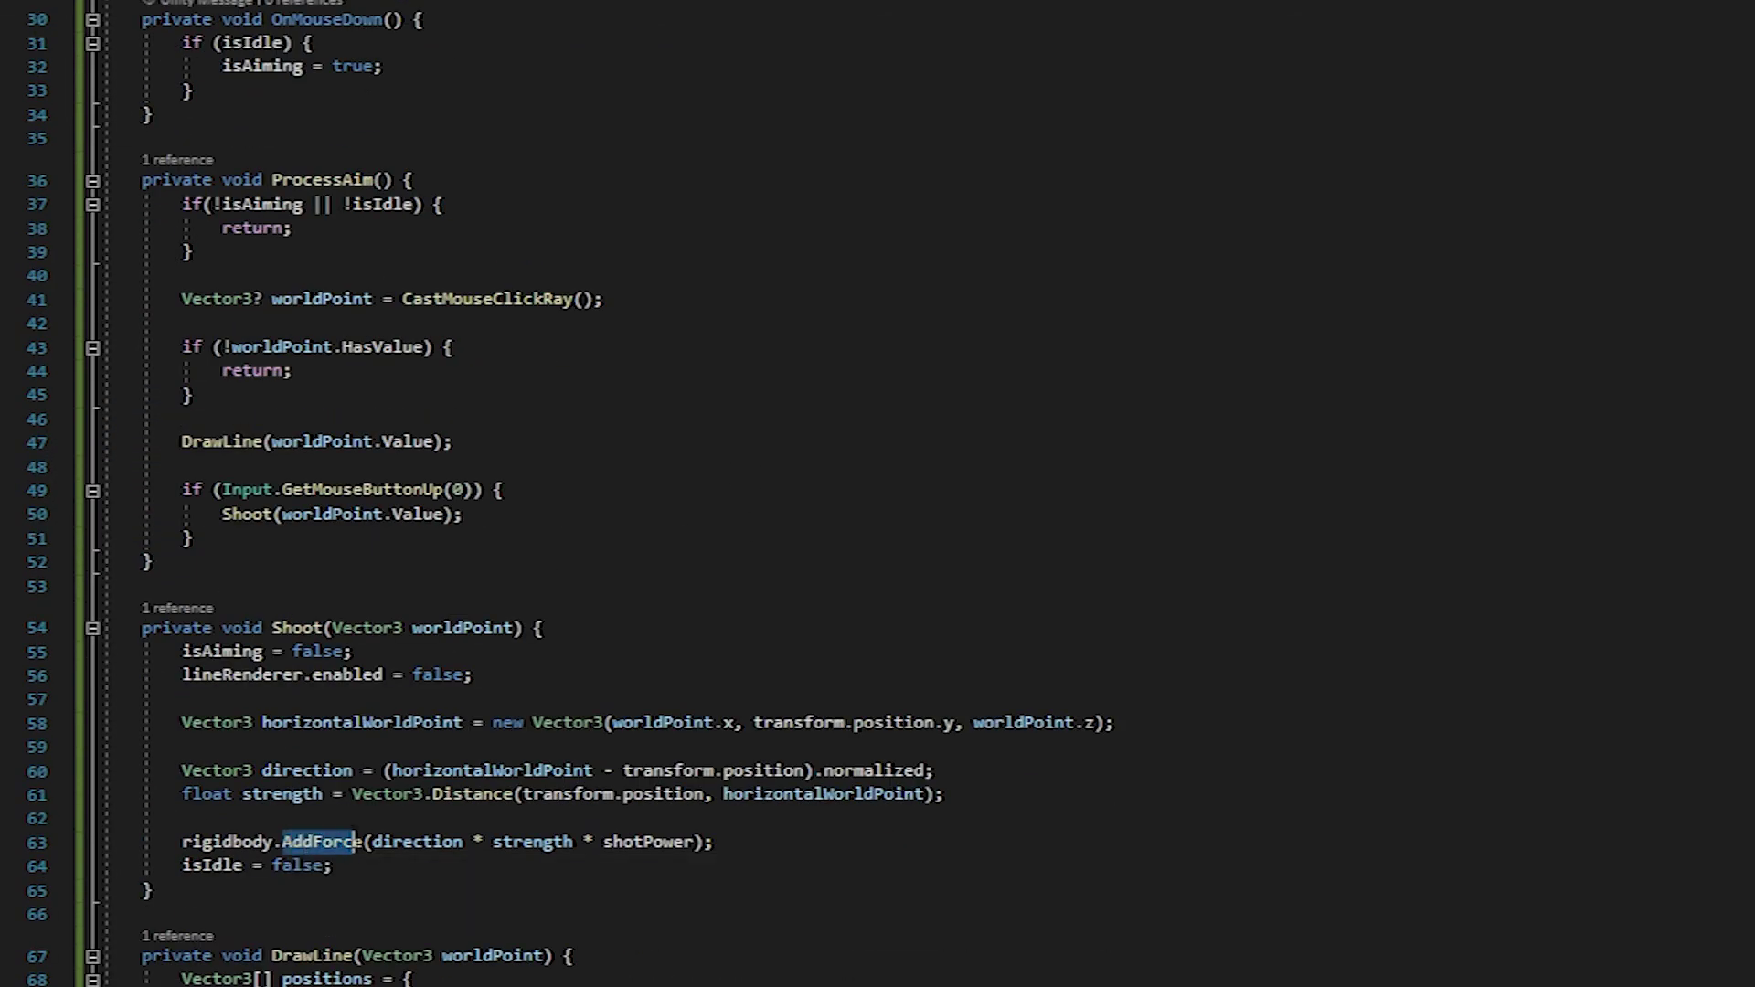
pyautogui.scroll(9, 315, 842)
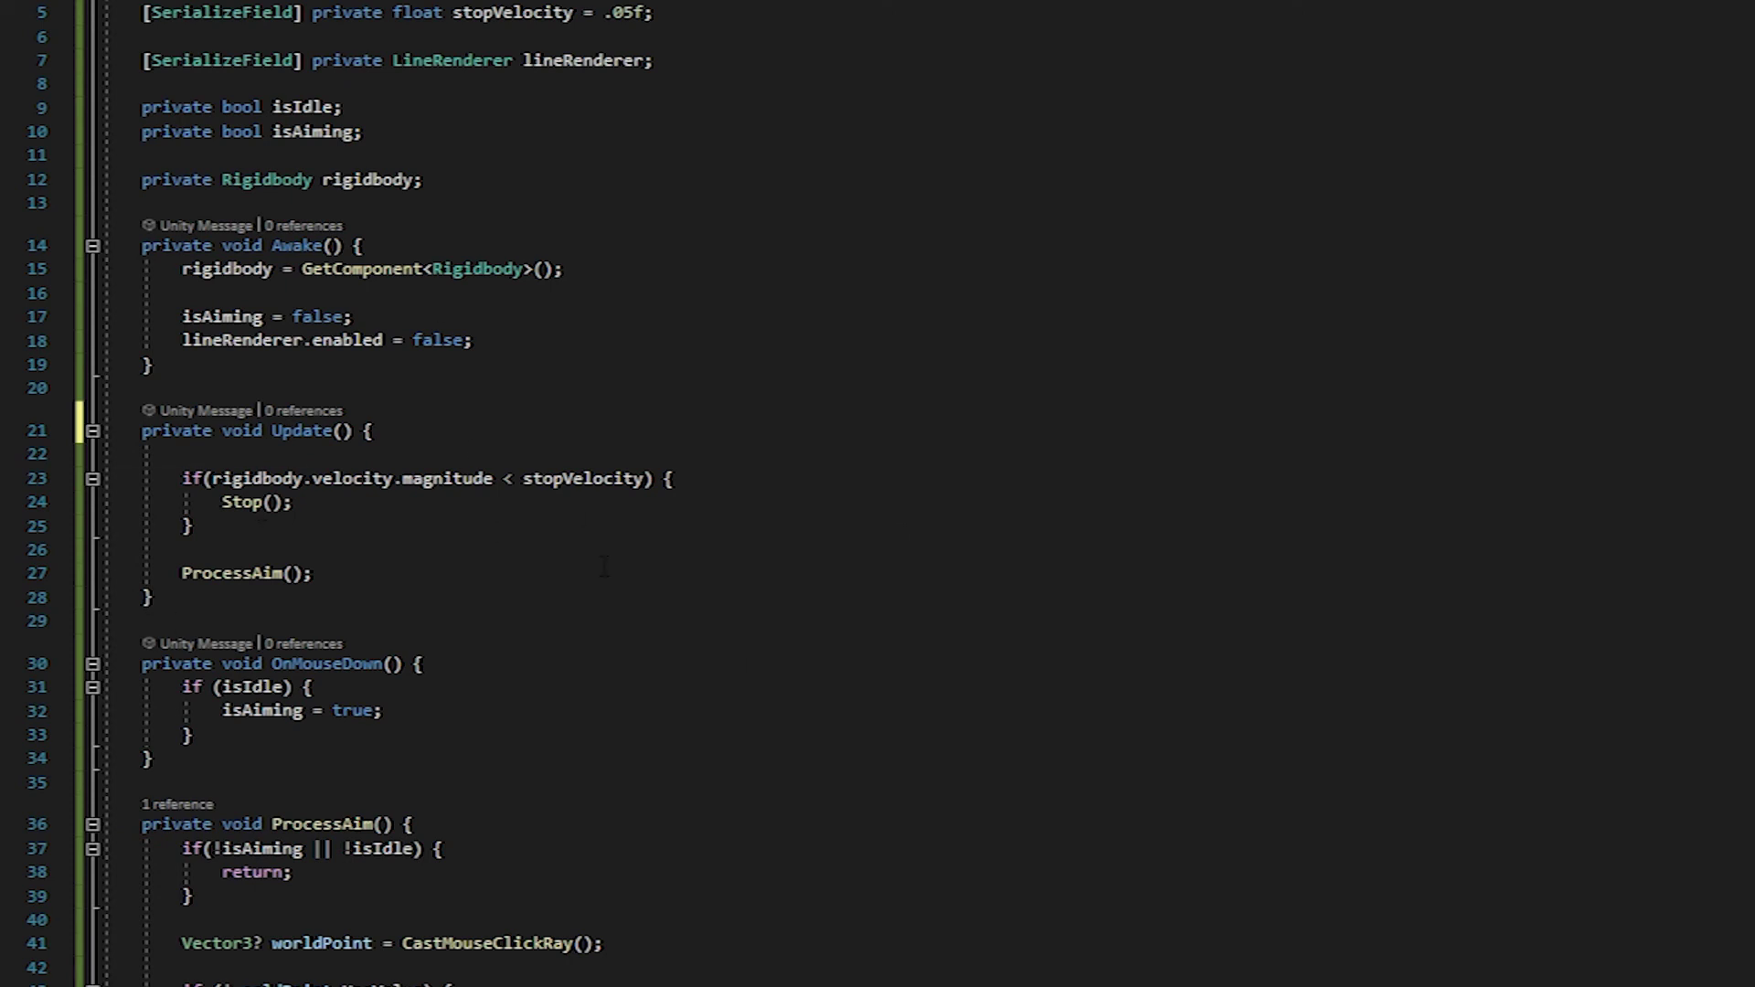
pyautogui.doubleClick(300, 430)
pyautogui.write('FixedUpdate')
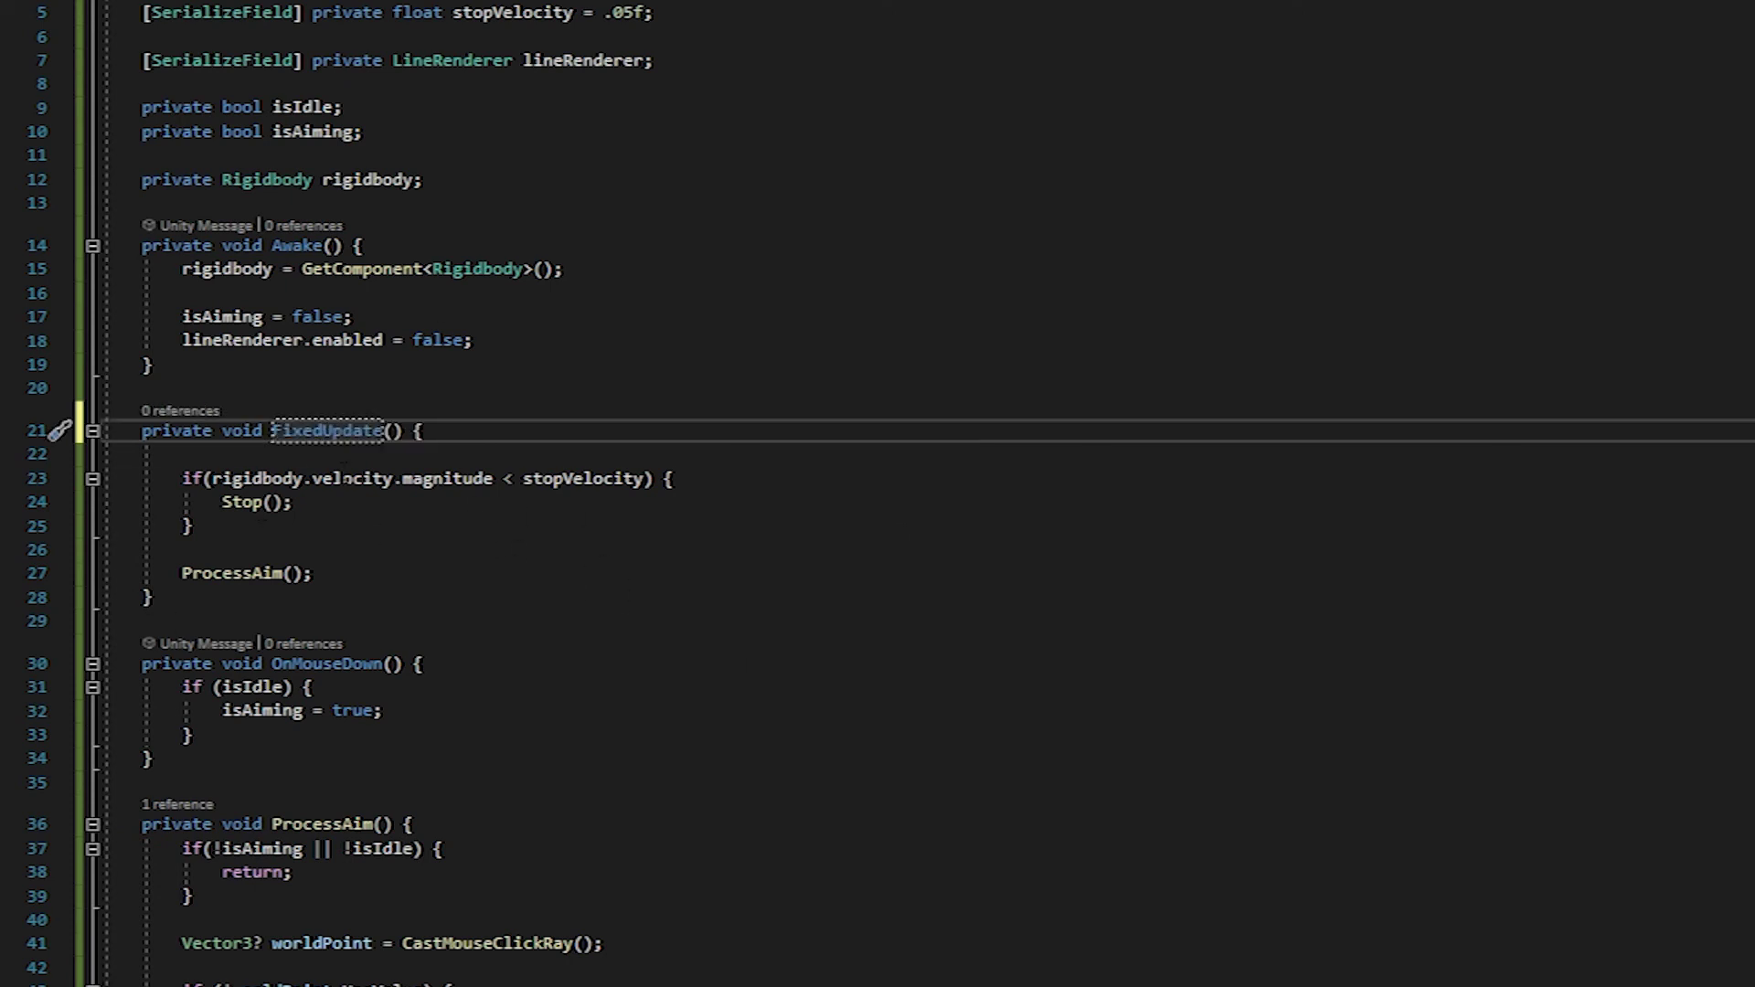
pyautogui.click(522, 550)
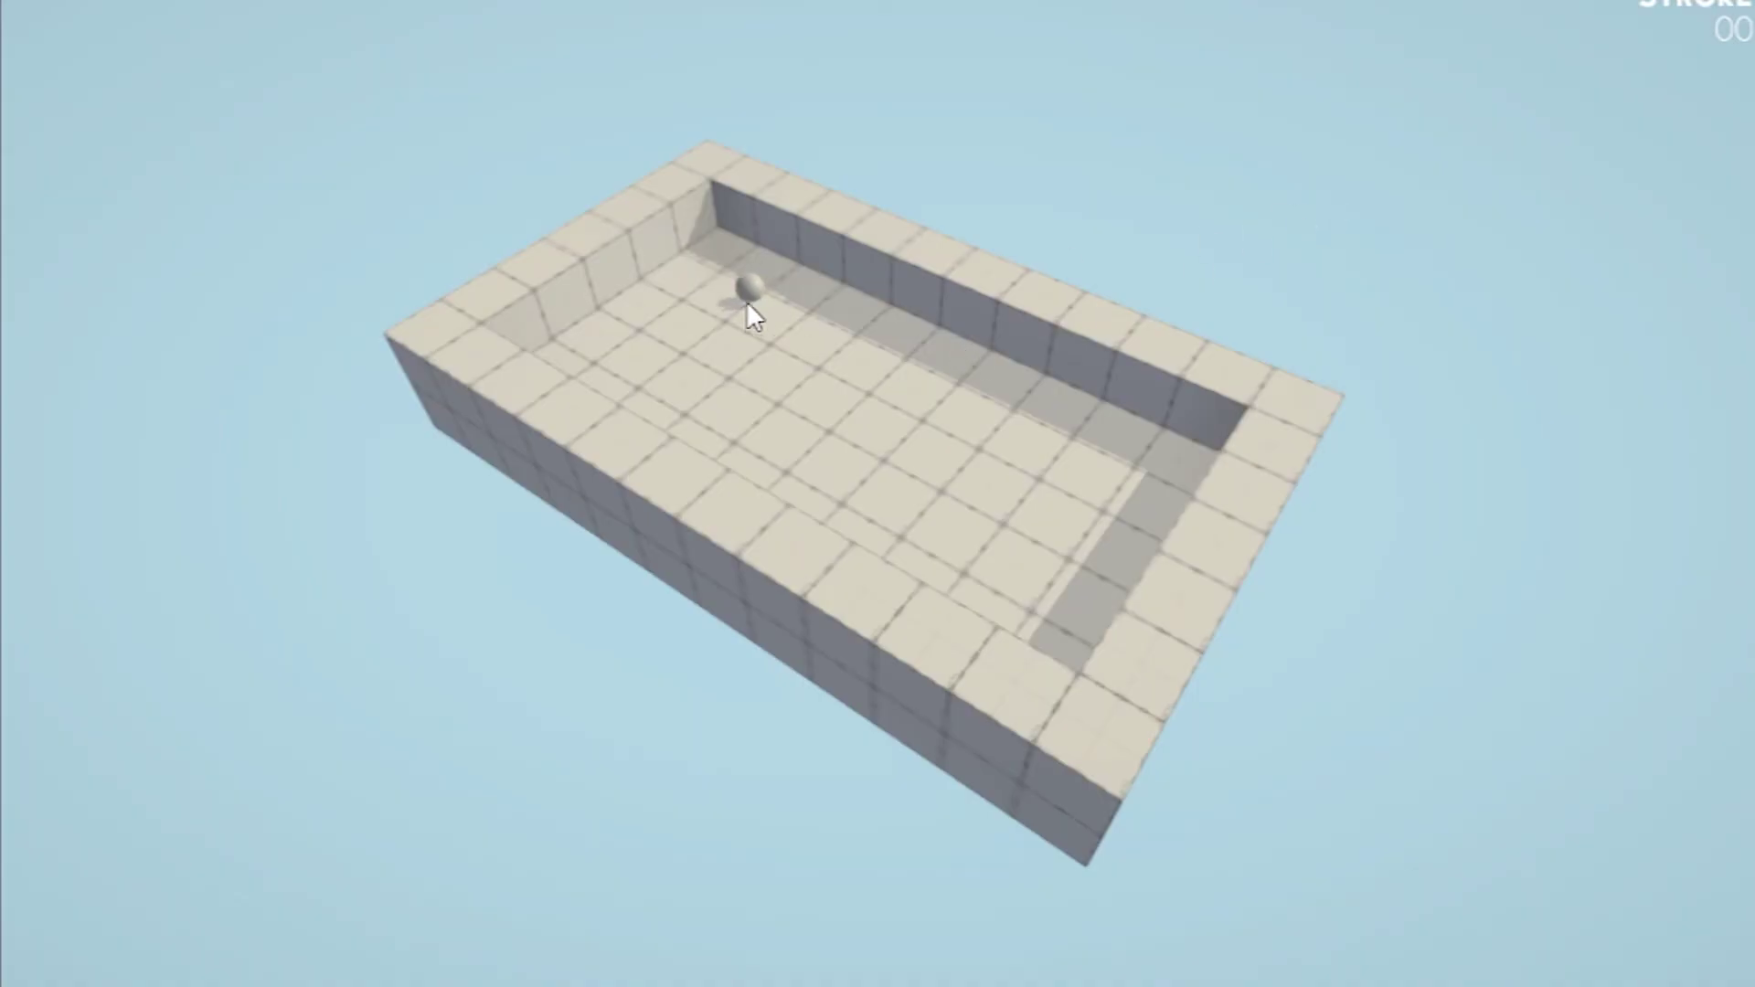
# - Drag-shoot the ball across the floor to test LineForce with FixedUpdate
pyautogui.moveTo(724, 290); pyautogui.dragTo(647, 350)
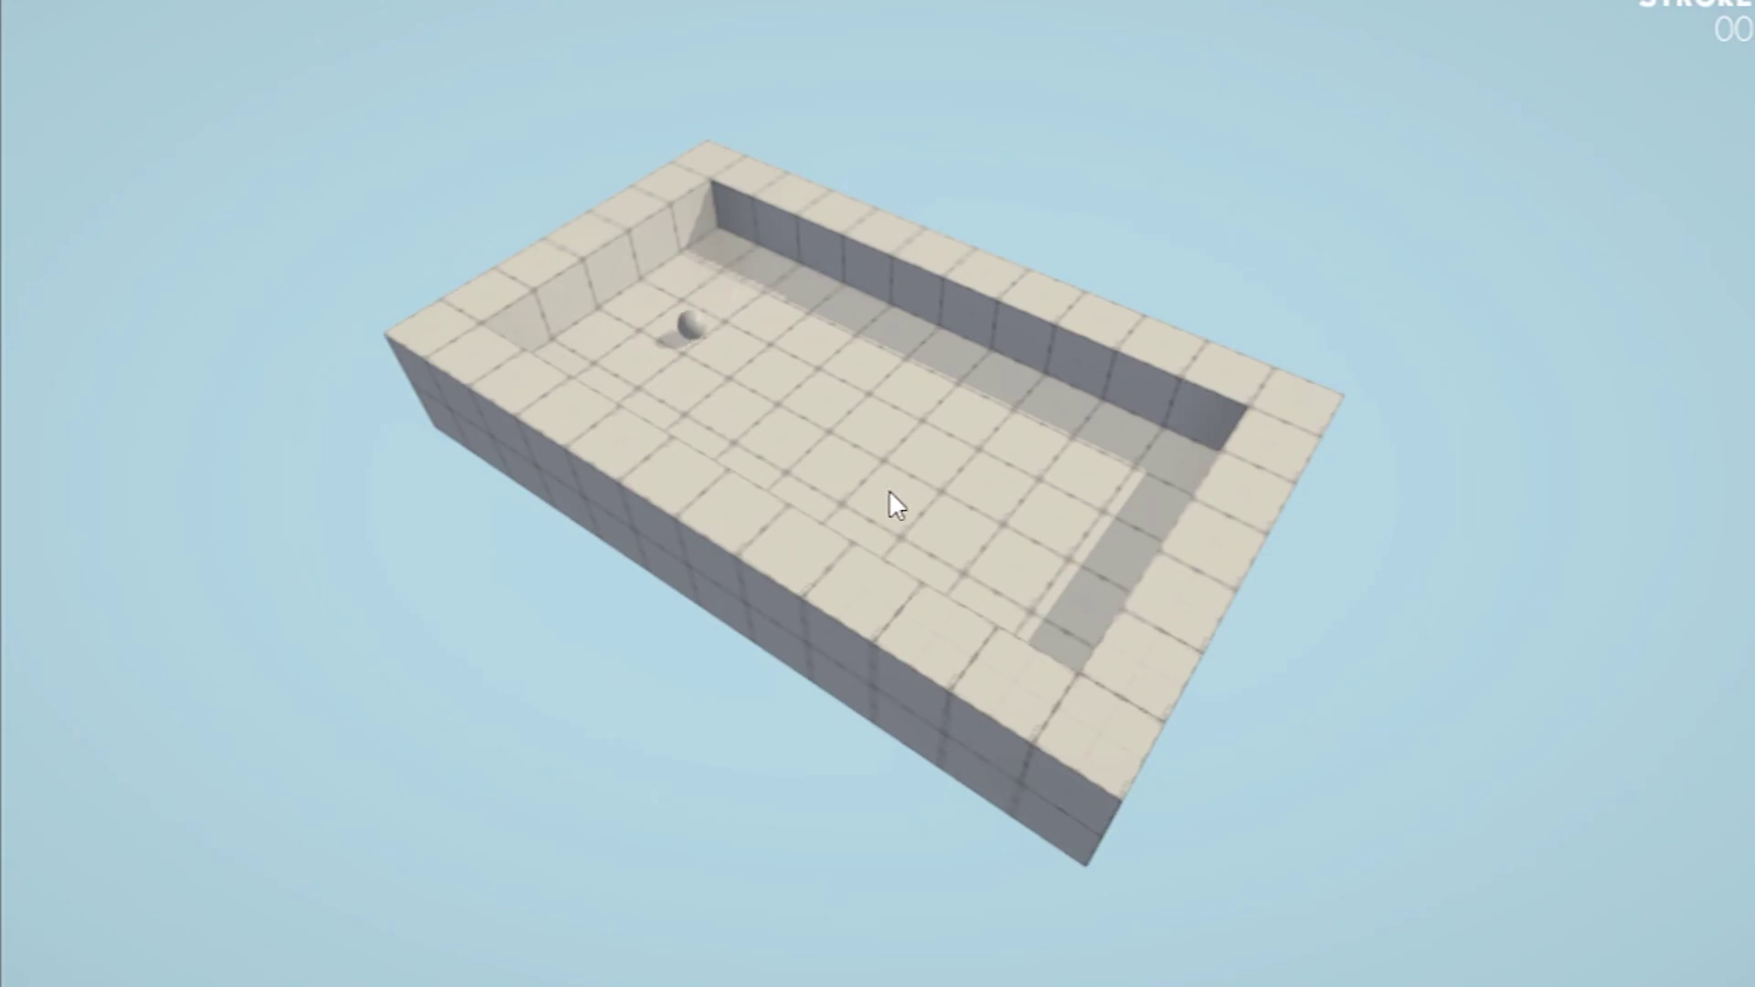